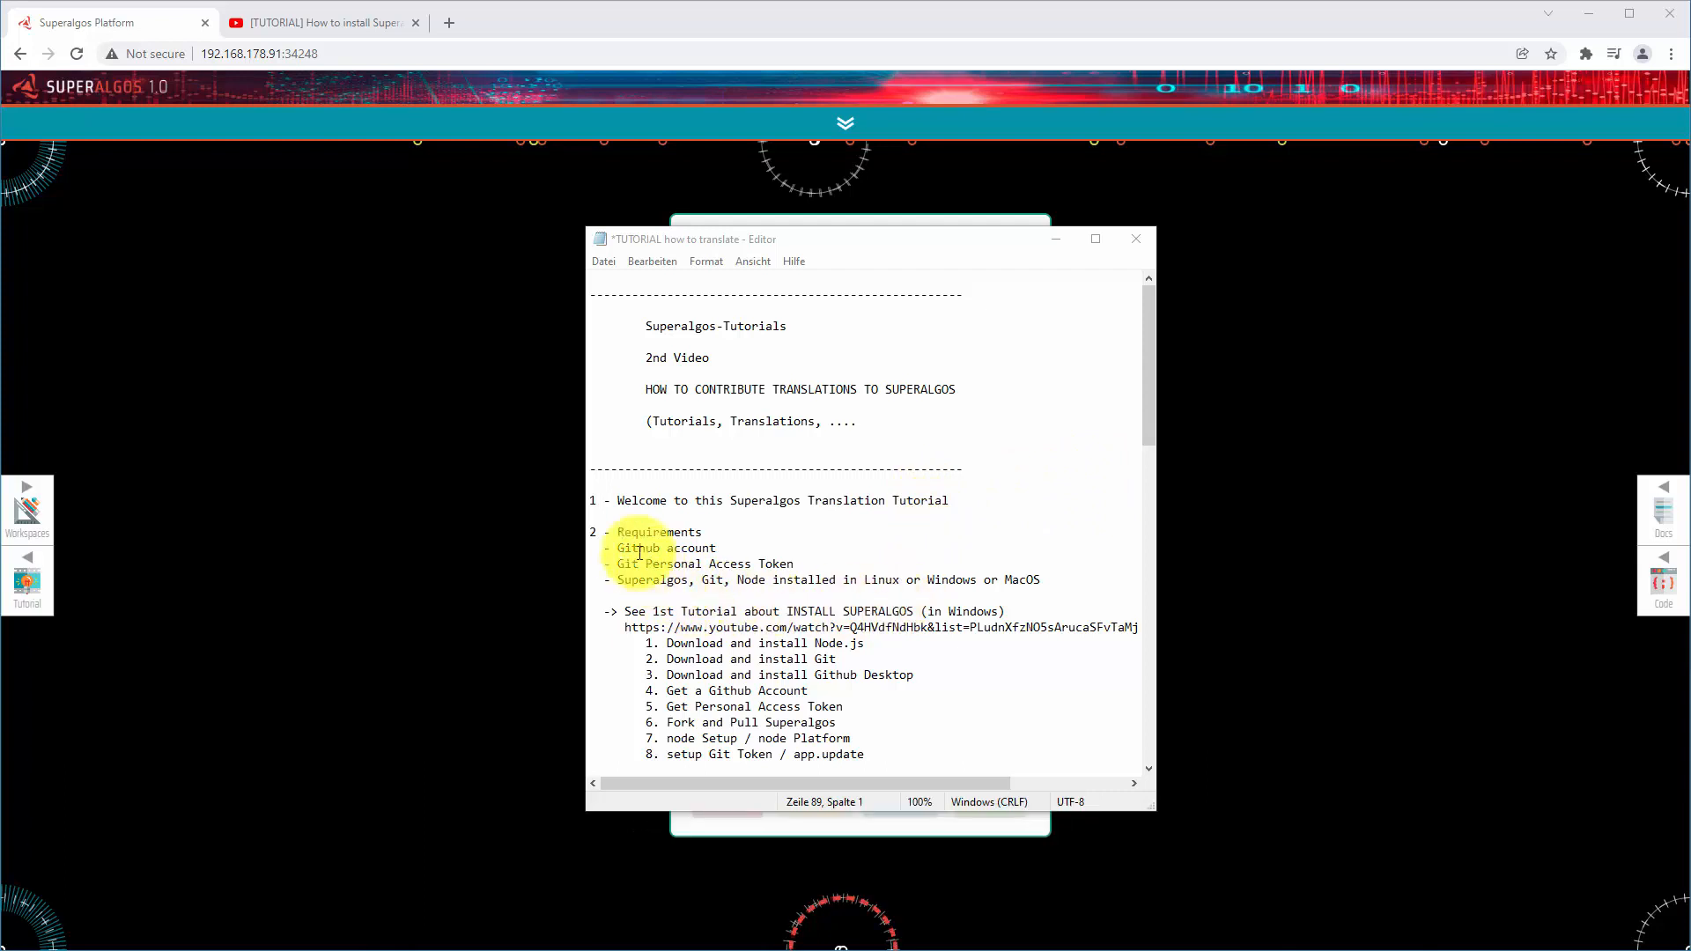
Review the translation tutorial notes, highlighting the GitHub account, access token, software requirements and installation video link, down to the preparation section
left_click_drag(609, 549, 720, 547)
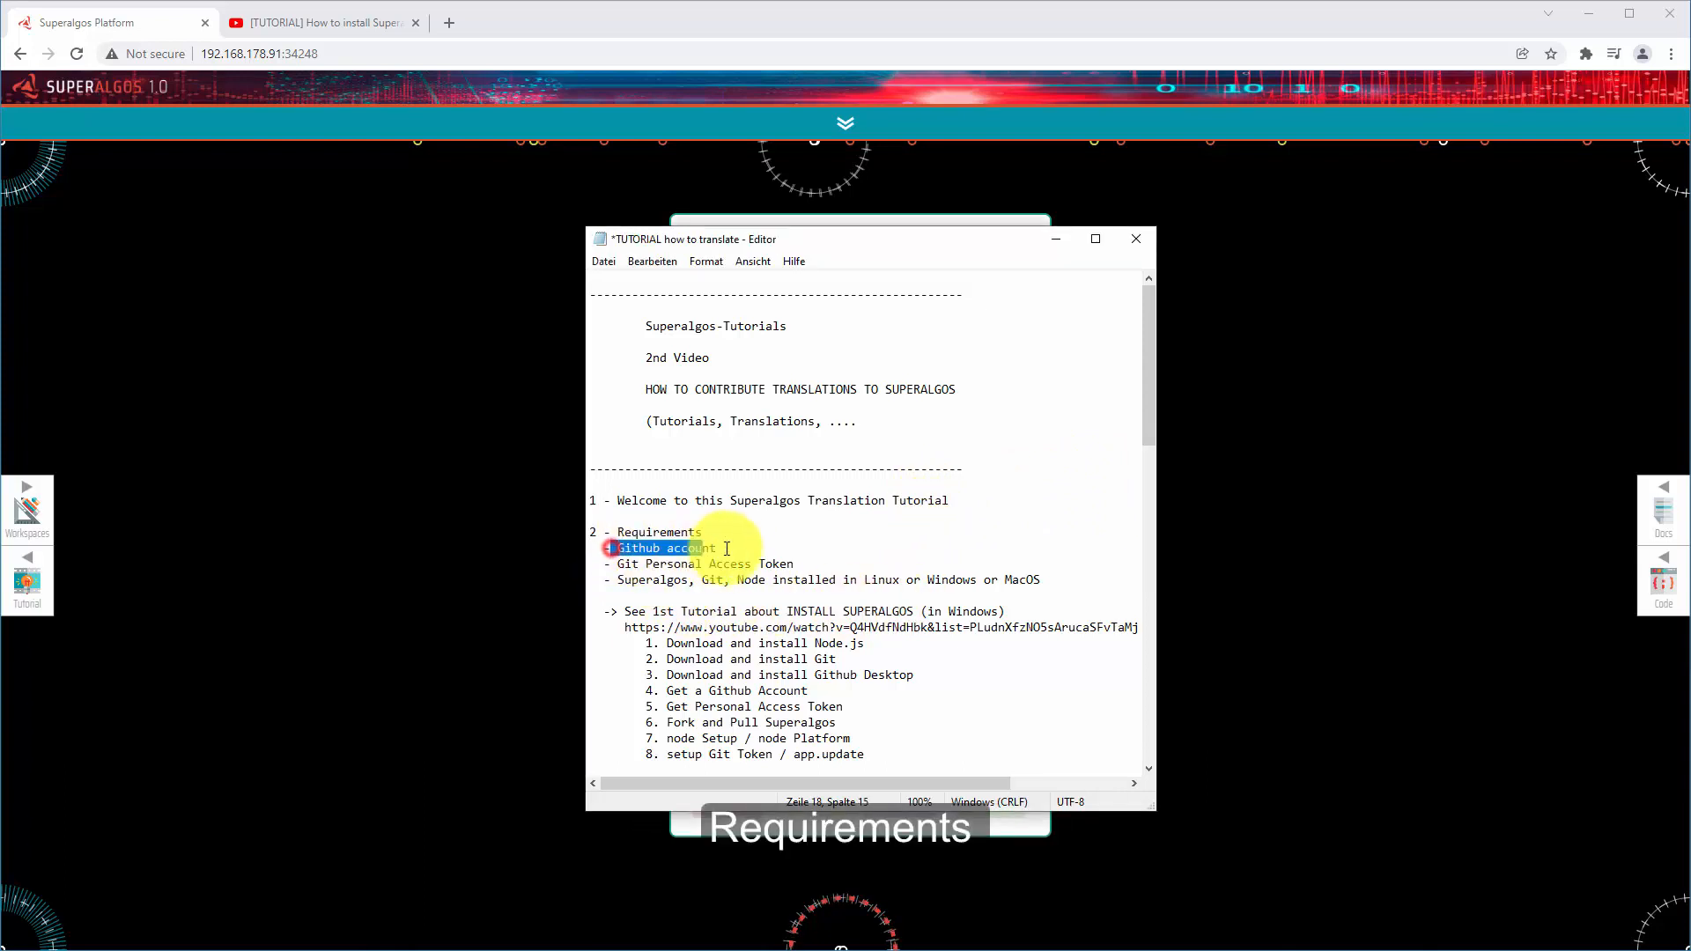
left_click_drag(618, 564, 795, 564)
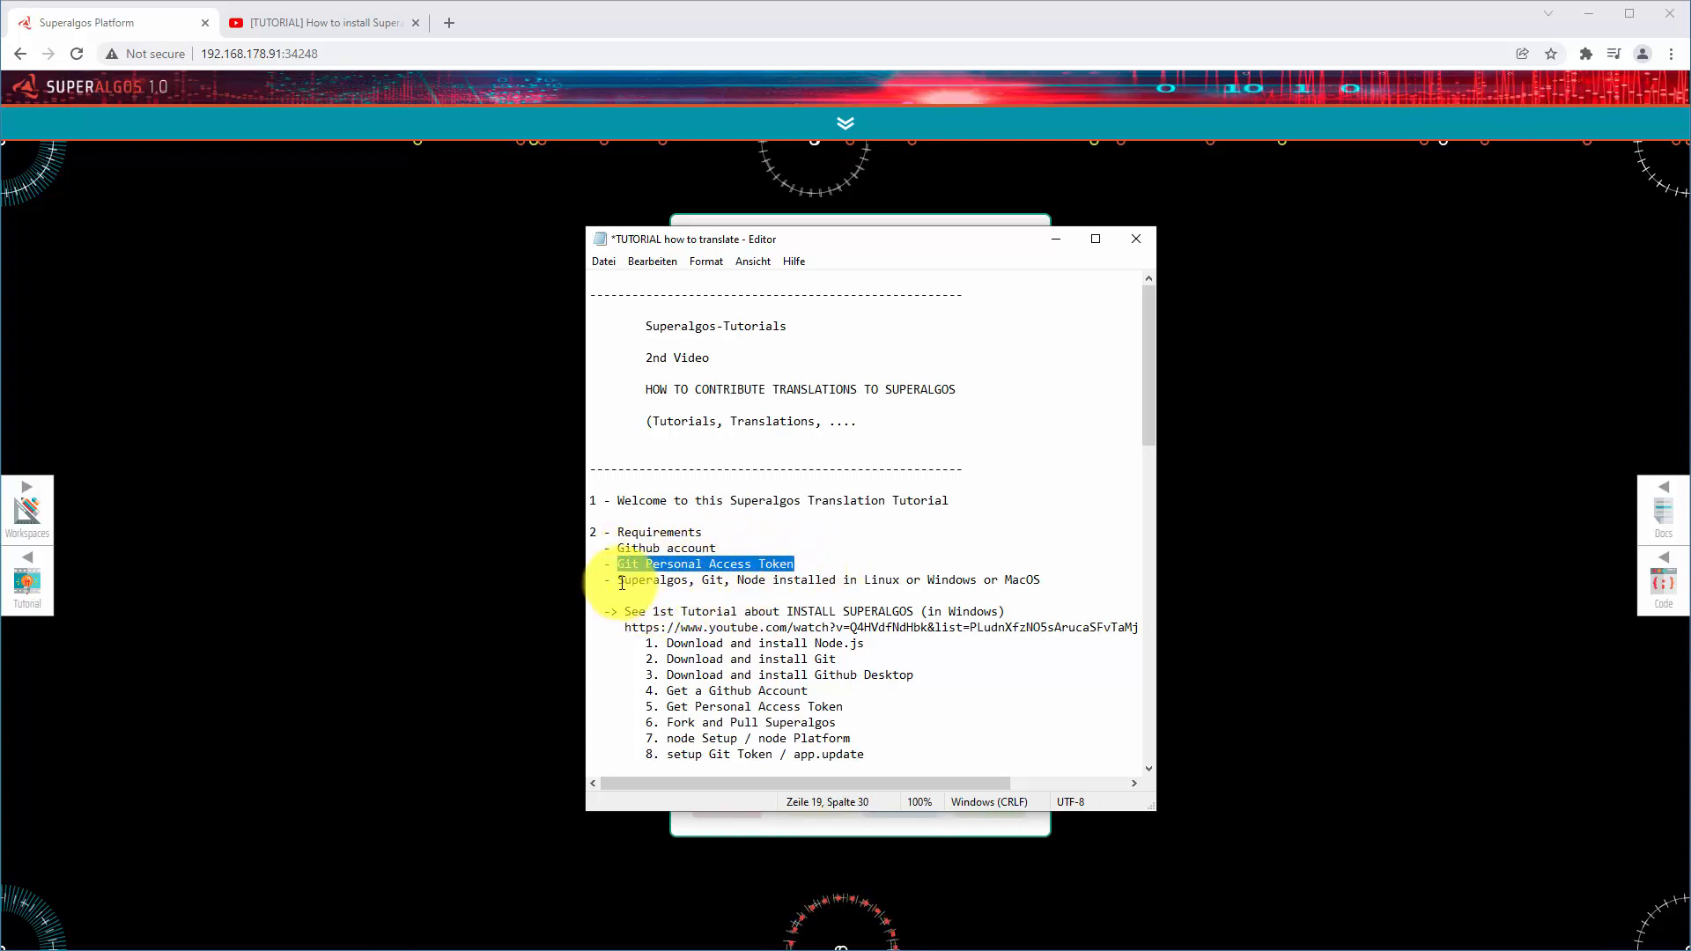
left_click_drag(619, 580, 772, 580)
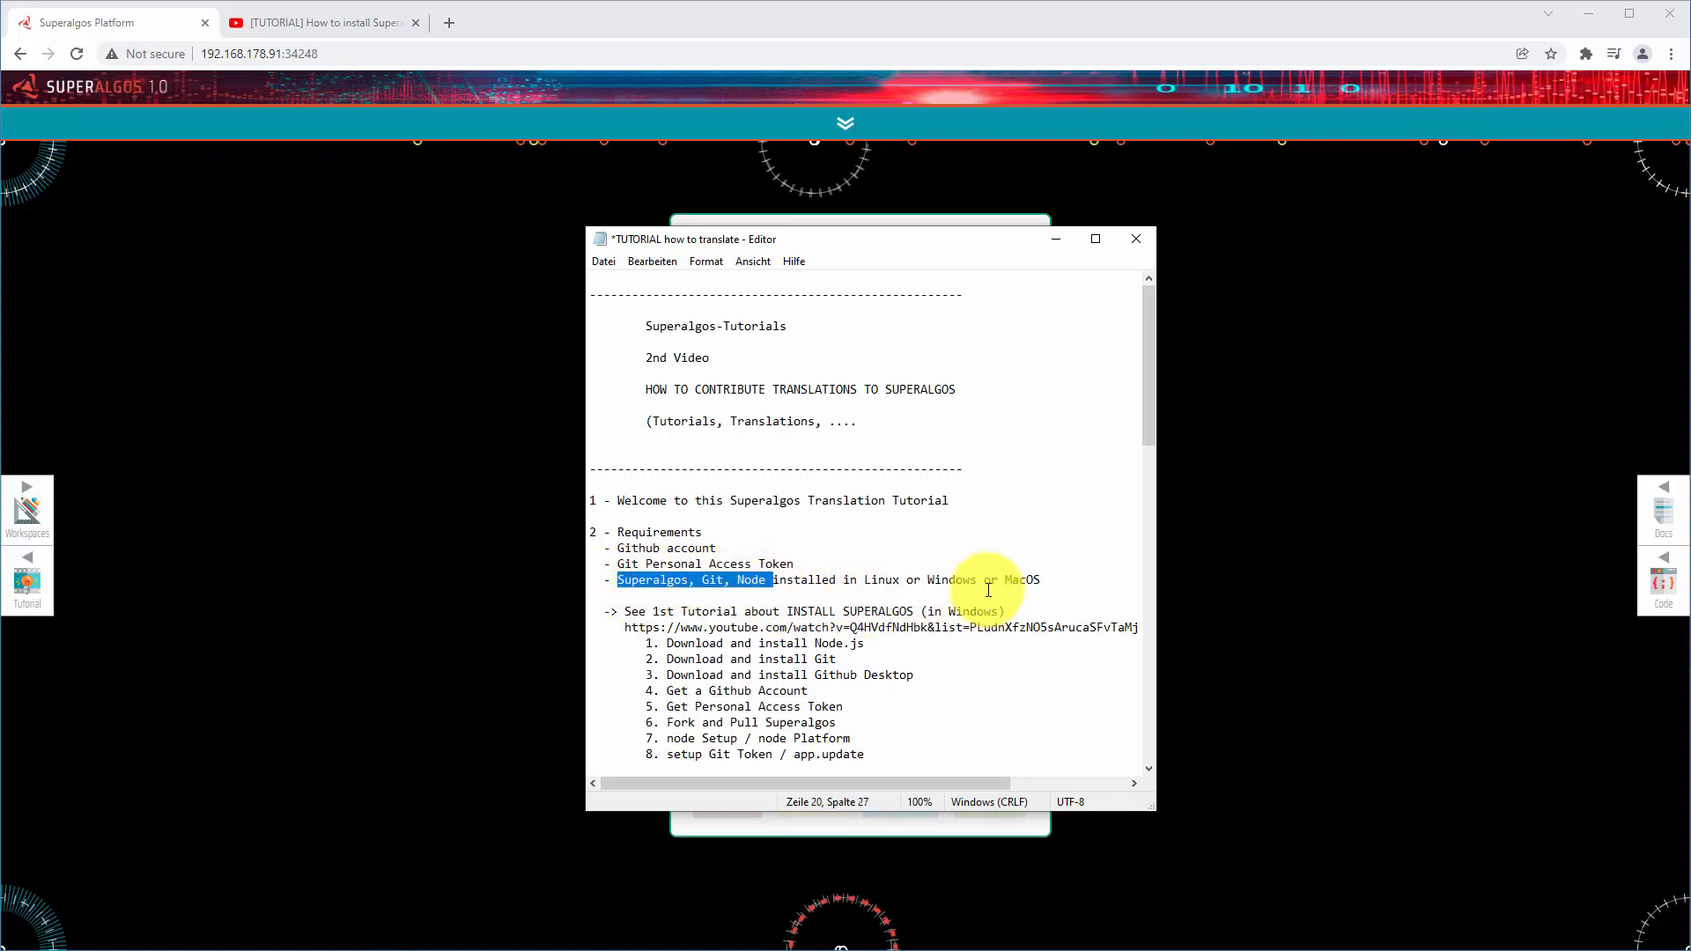
left_click(904, 640)
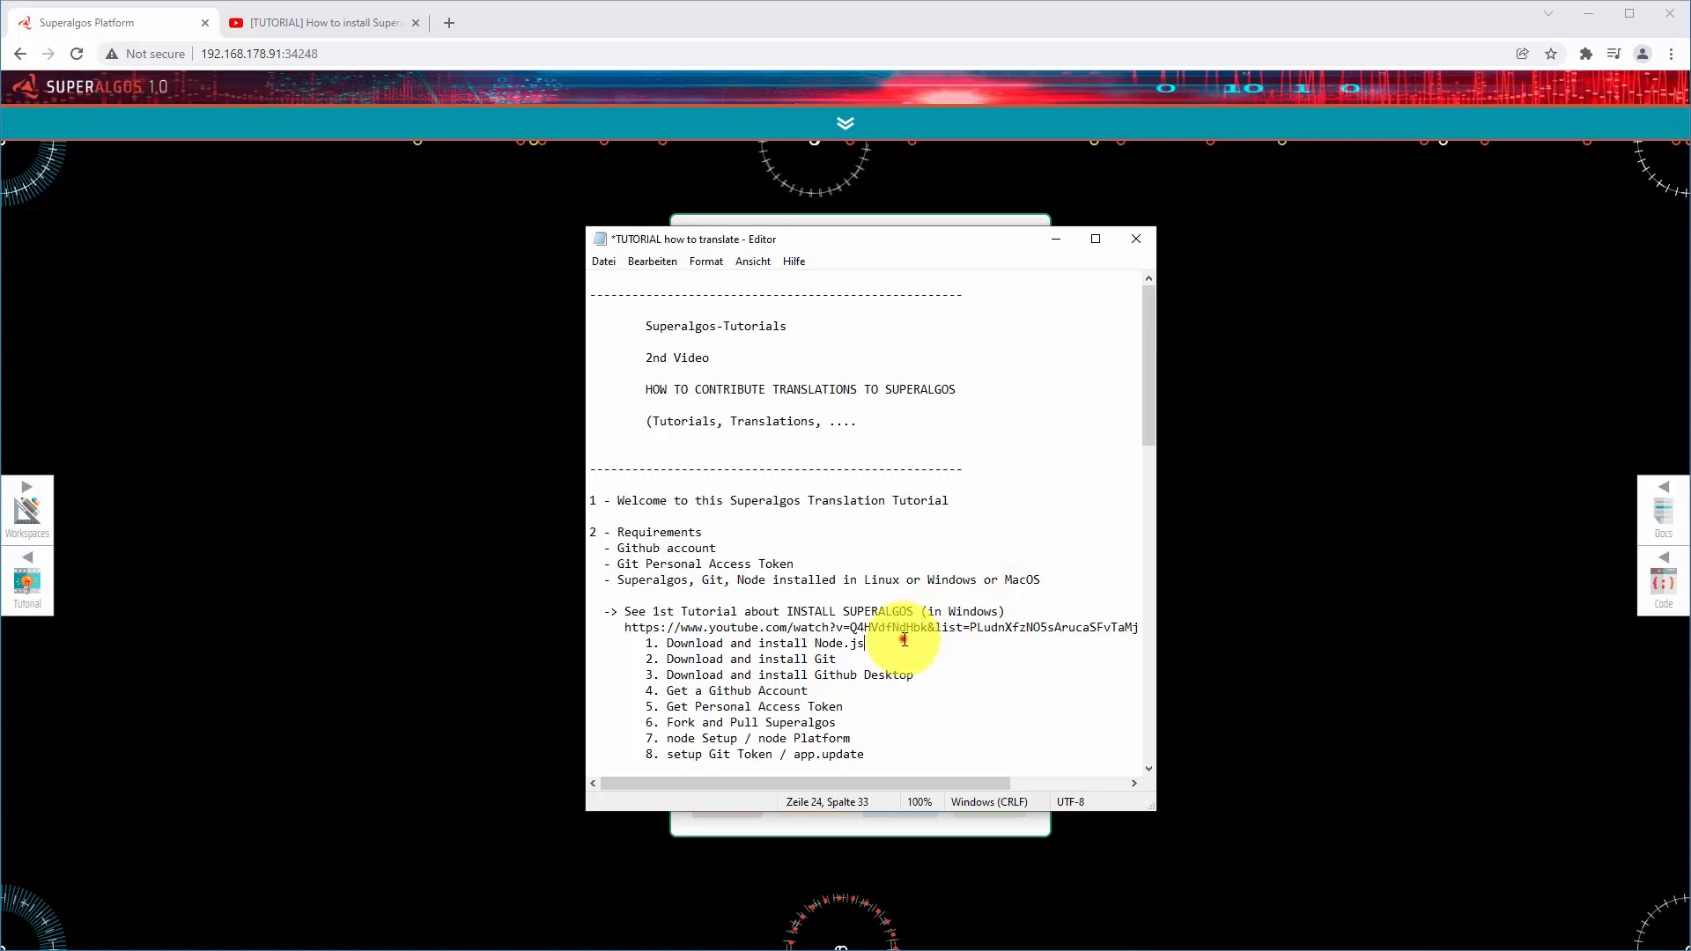
left_click_drag(617, 564, 795, 564)
left_click_drag(618, 579, 773, 582)
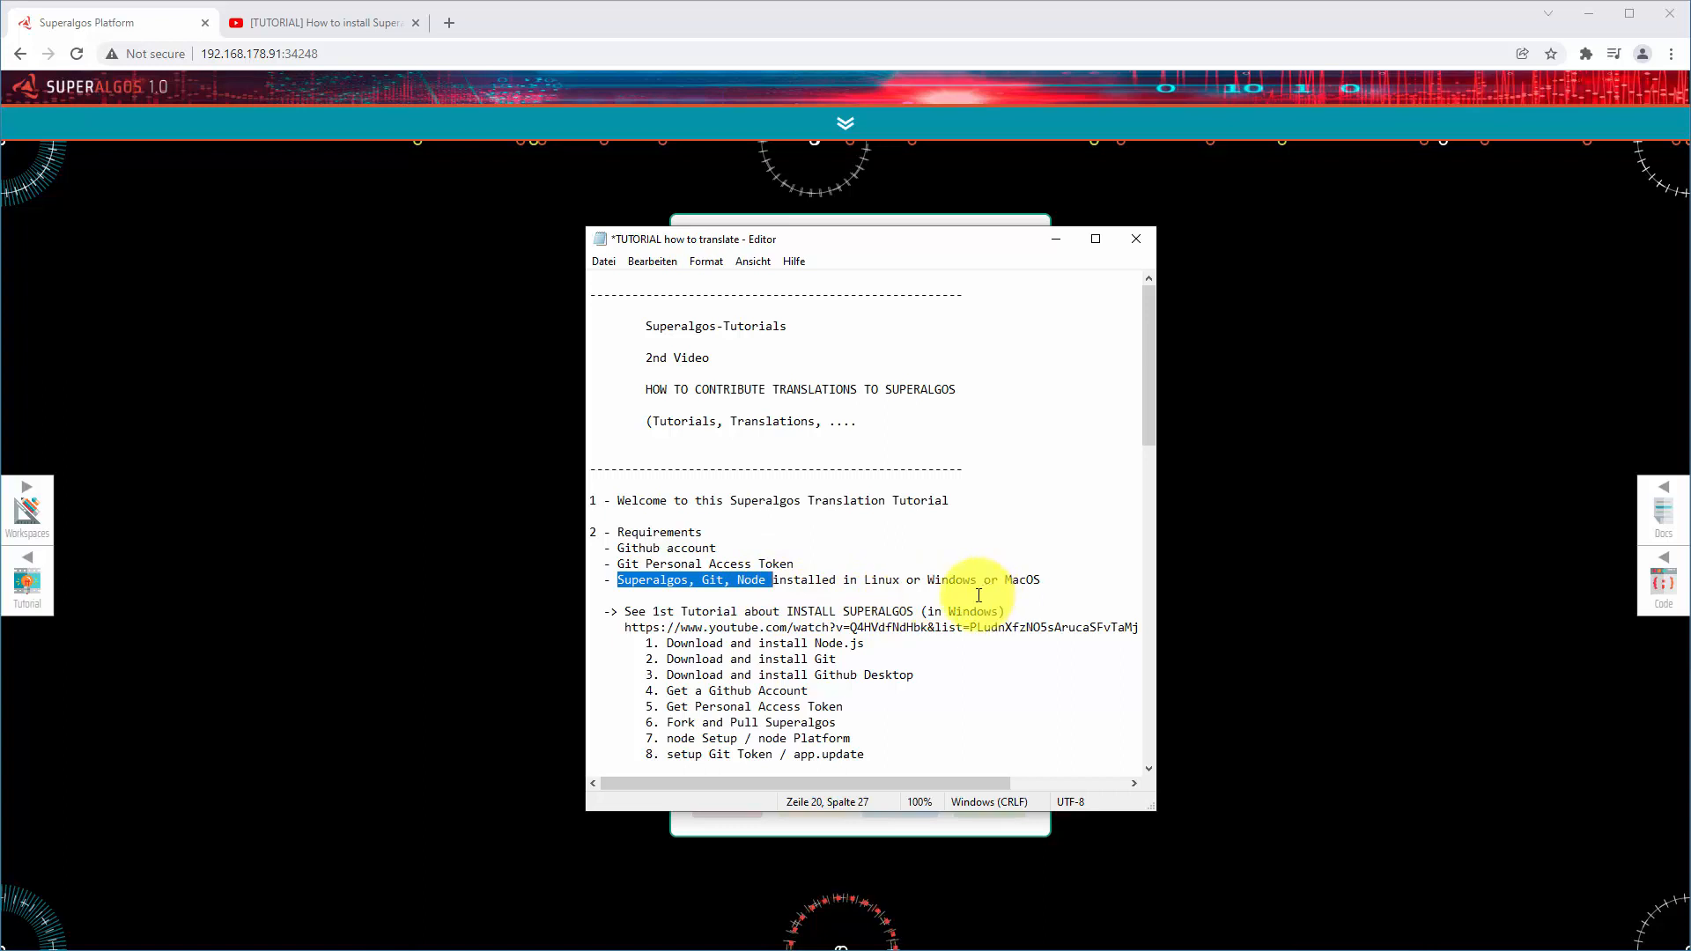
left_click(902, 640)
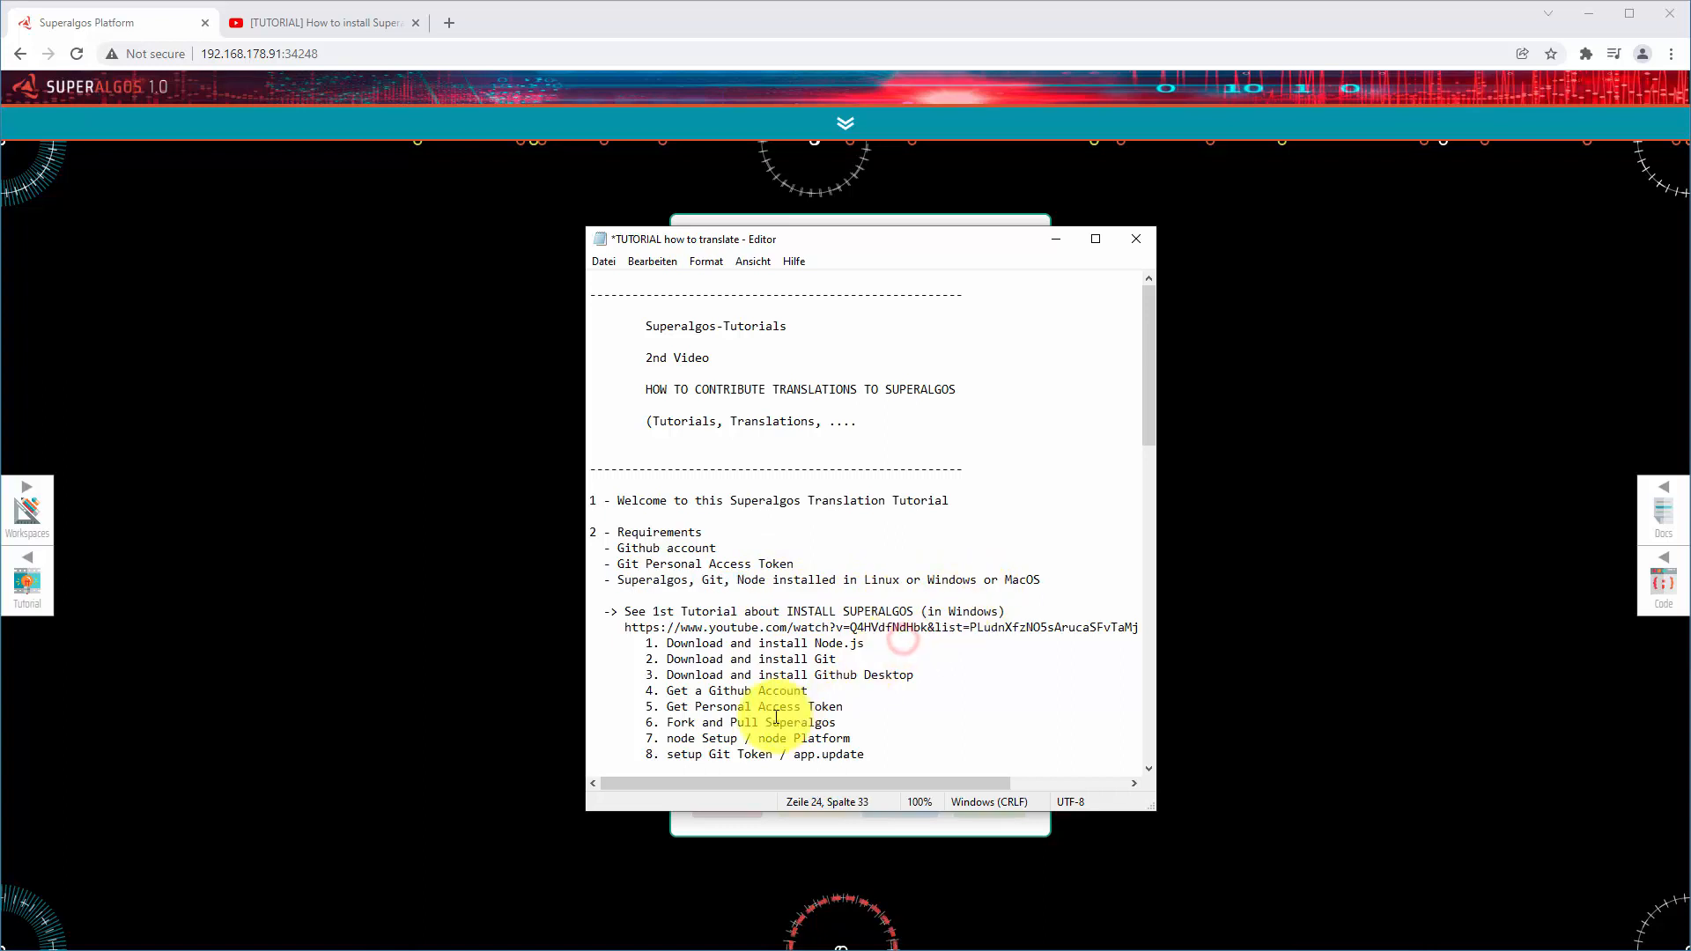
scroll(776, 717, "down", 1)
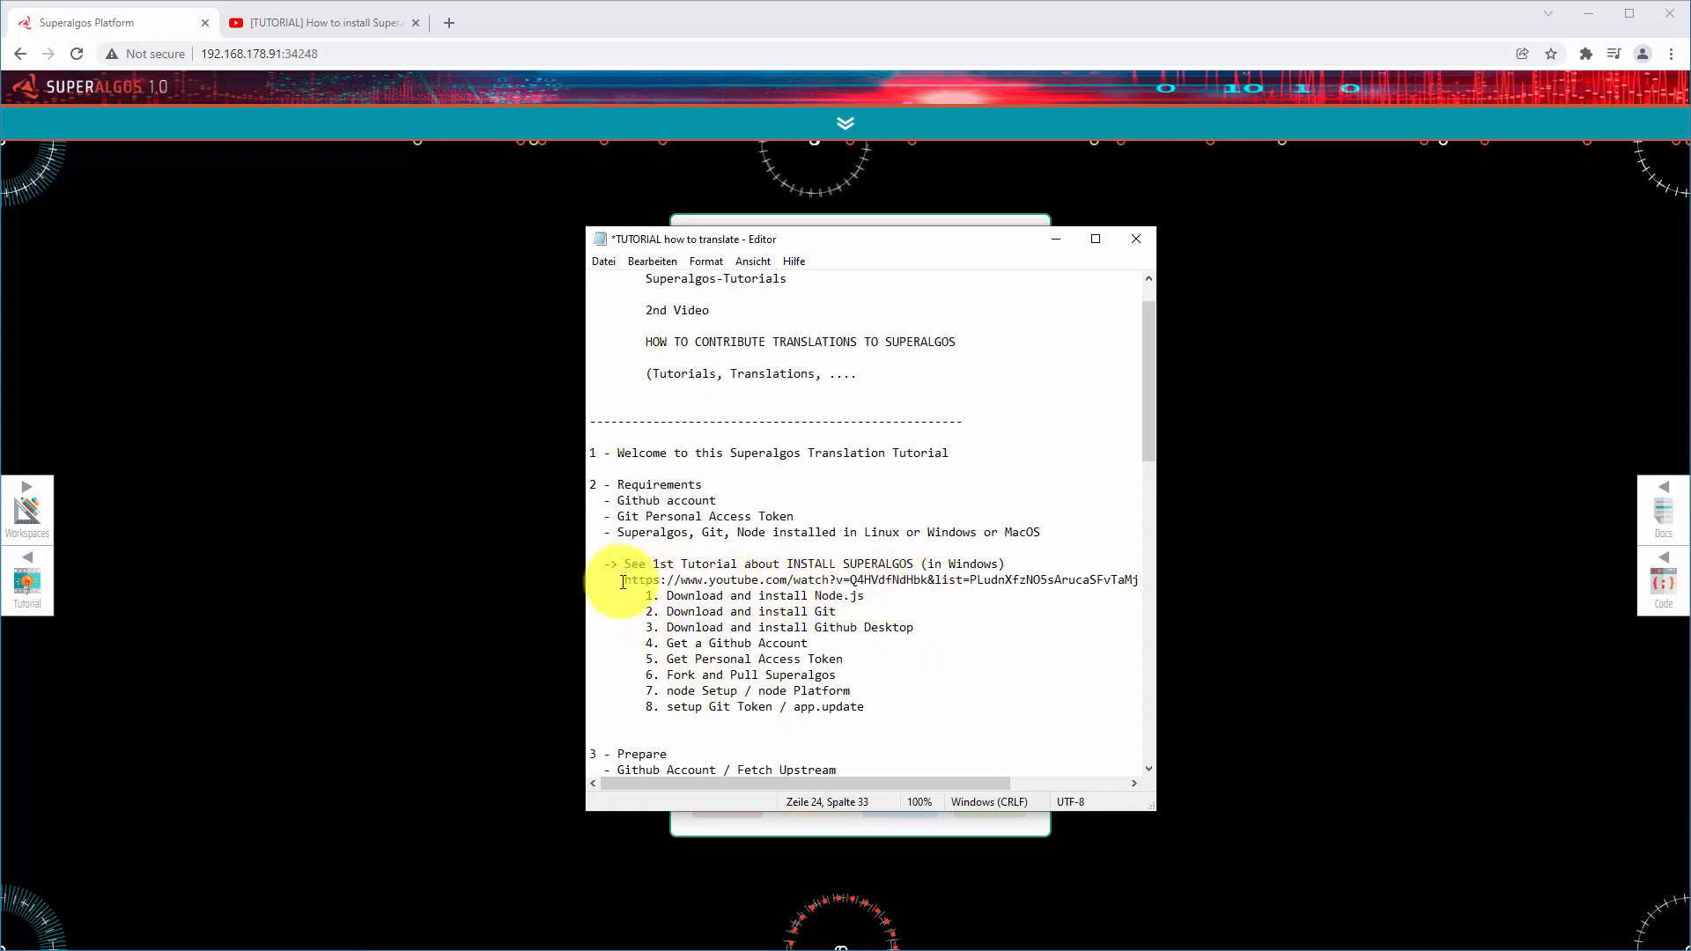
left_click_drag(627, 581, 1097, 579)
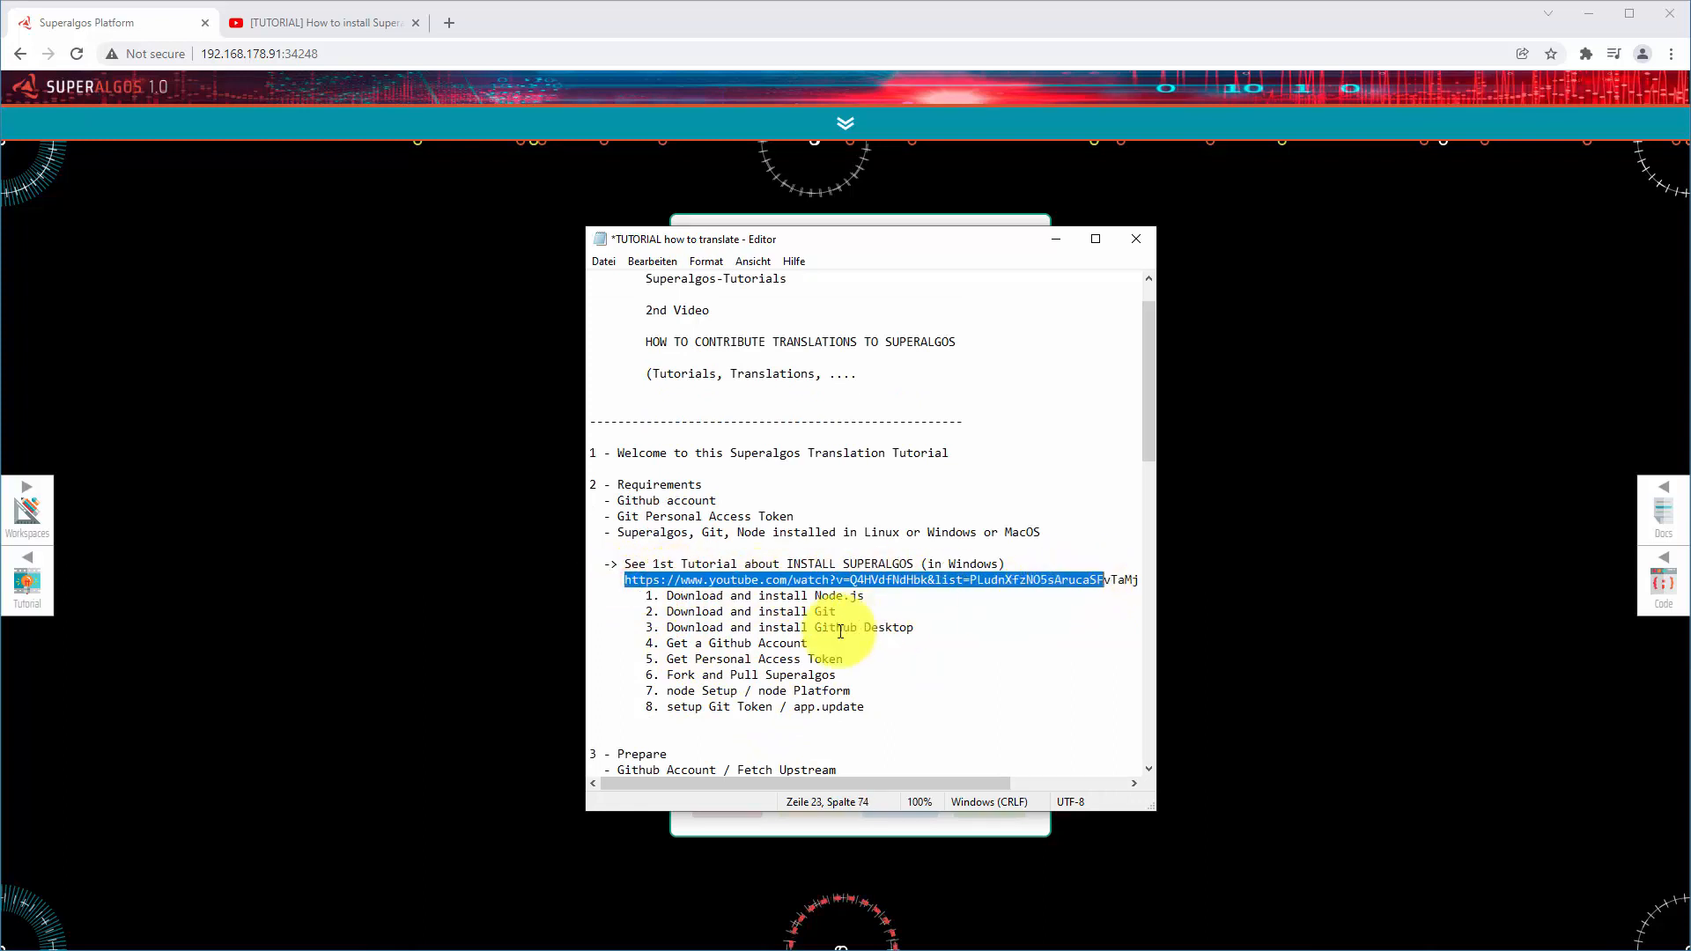
left_click(838, 630)
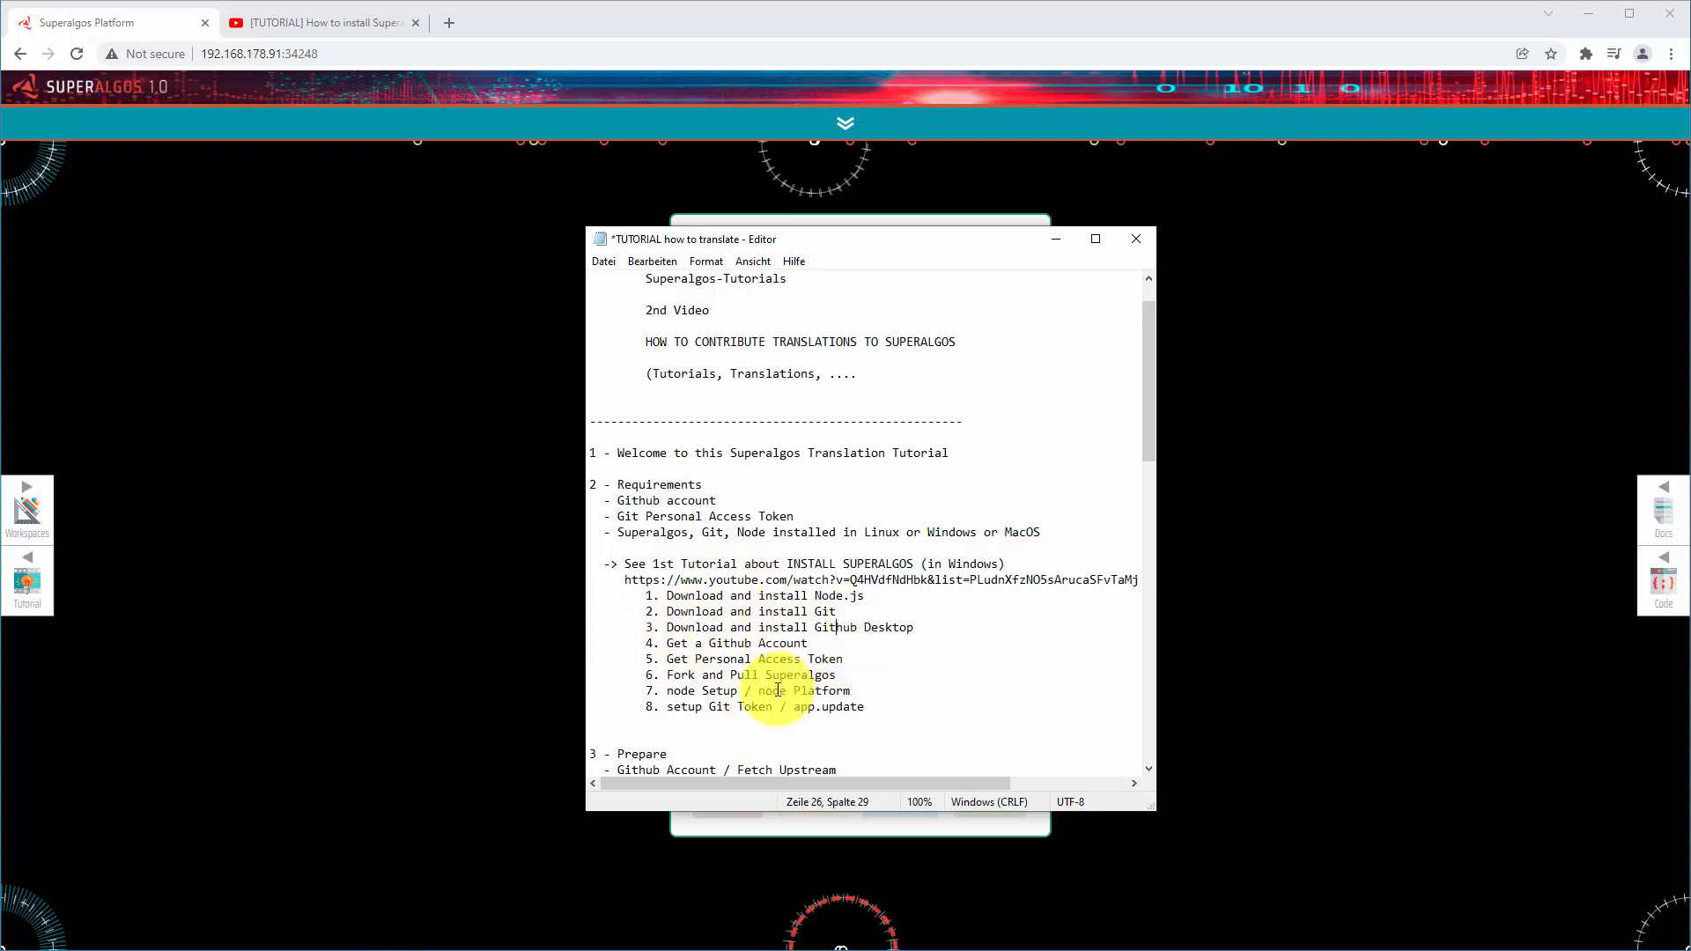
scroll(771, 689, "down", 5)
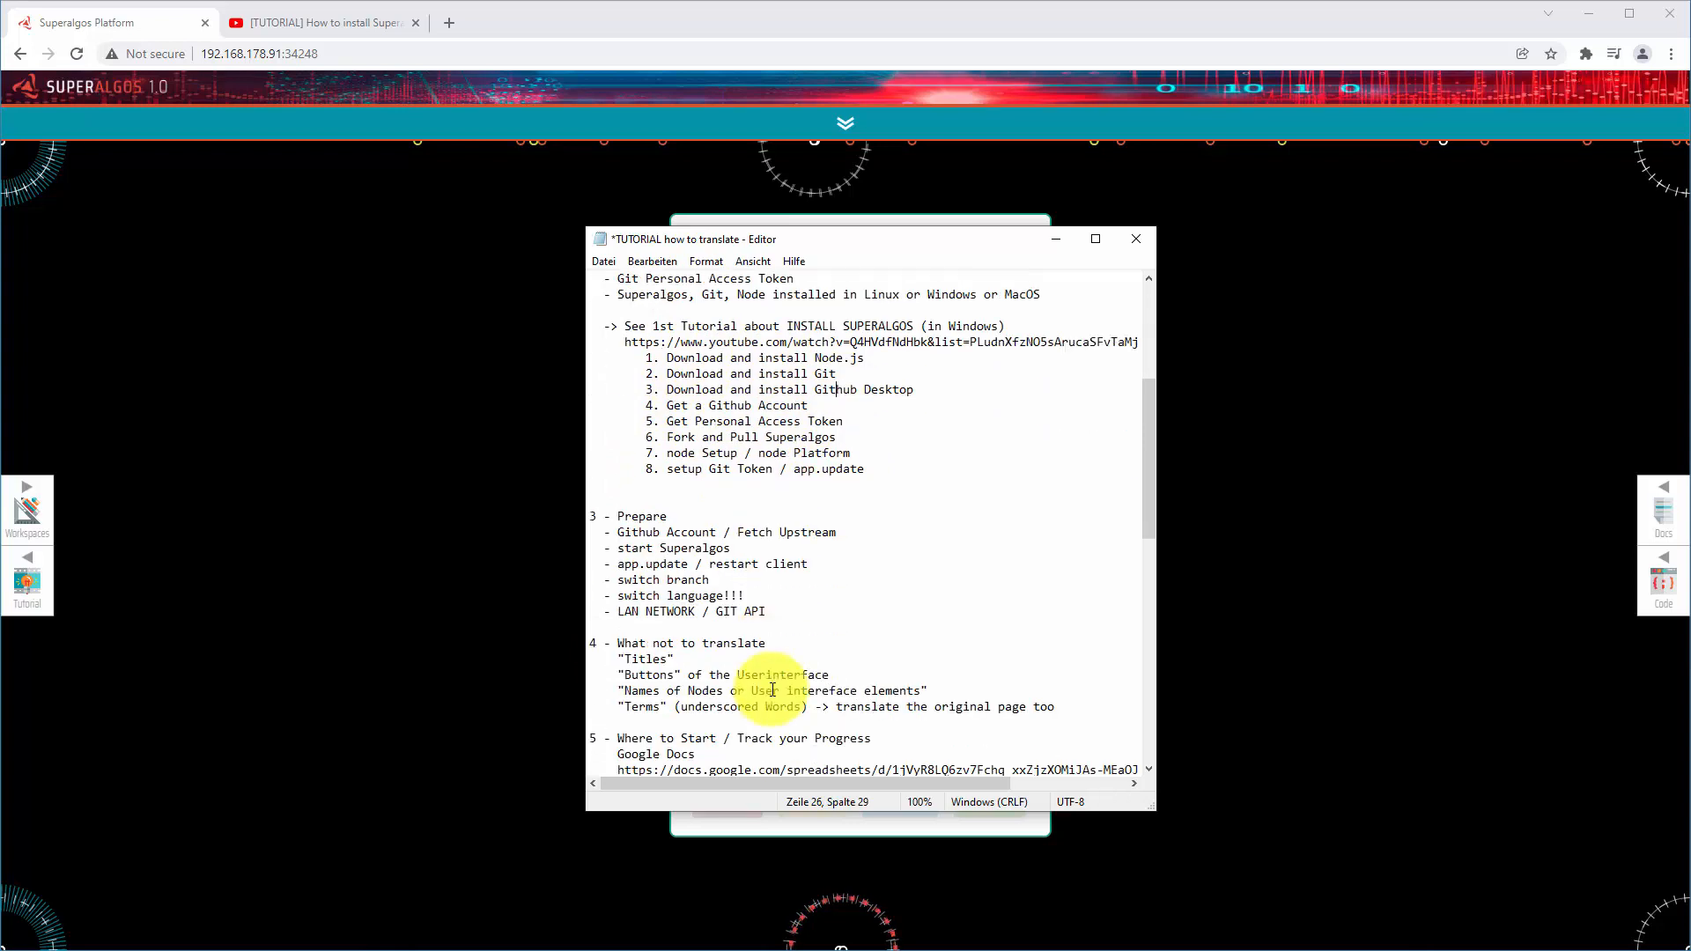
scroll(766, 683, "down", 1)
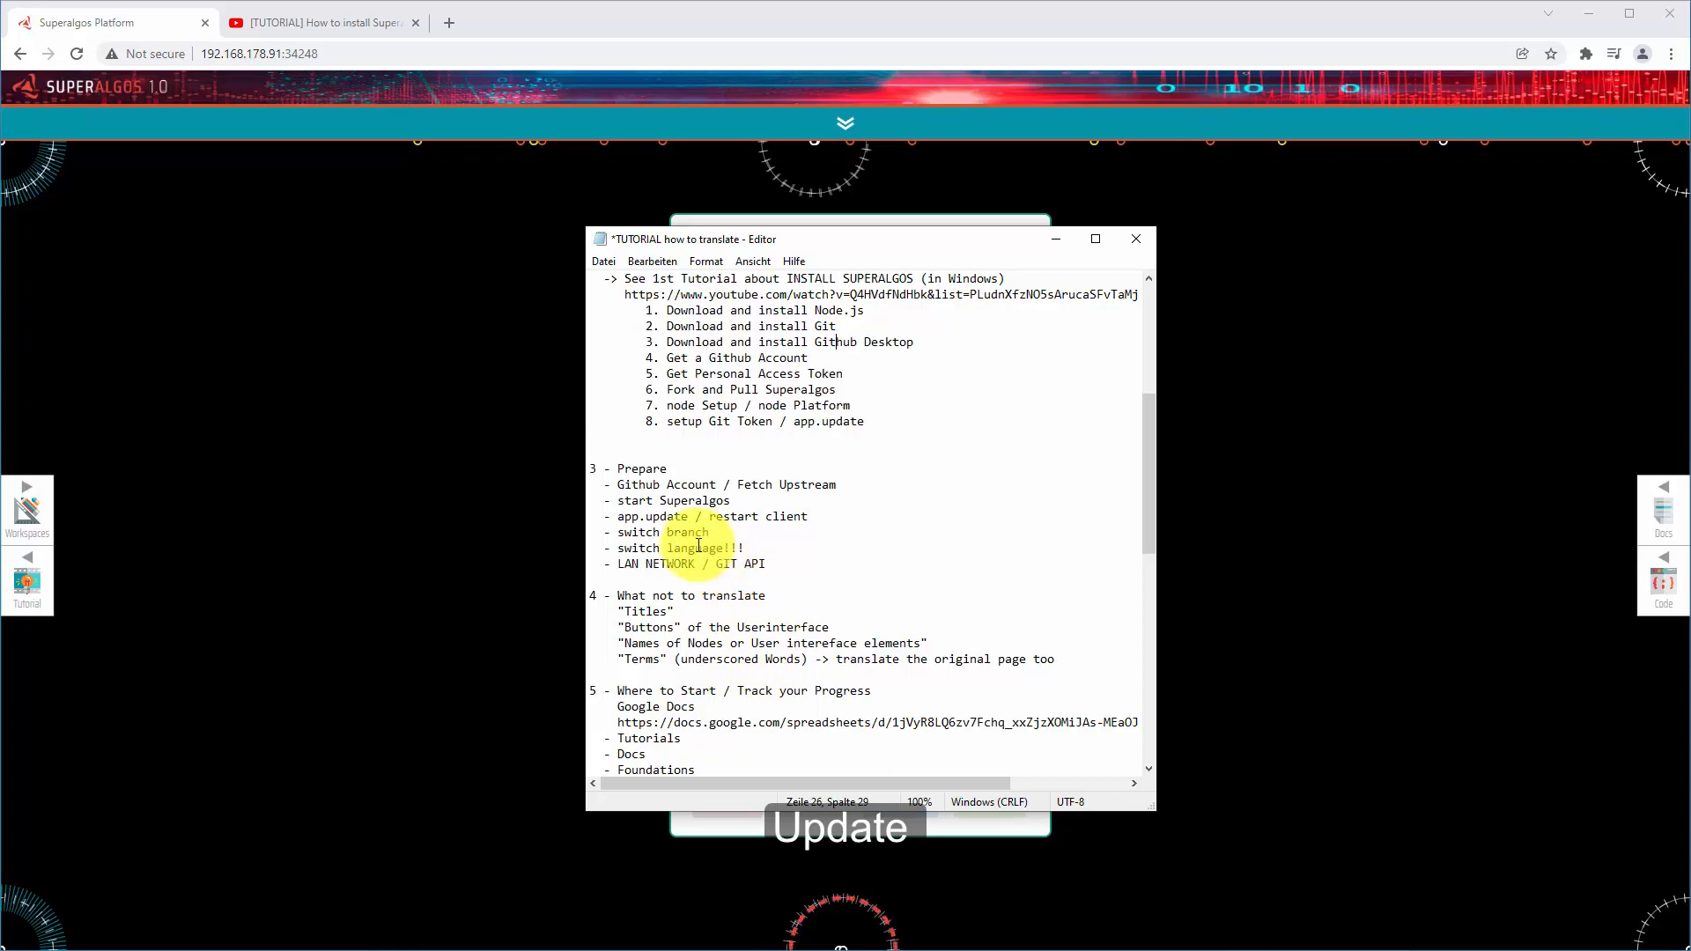
Search the web for "github superalgos" in a new tab and open the official Superalgos repository on GitHub
left_click(440, 22)
type("gi")
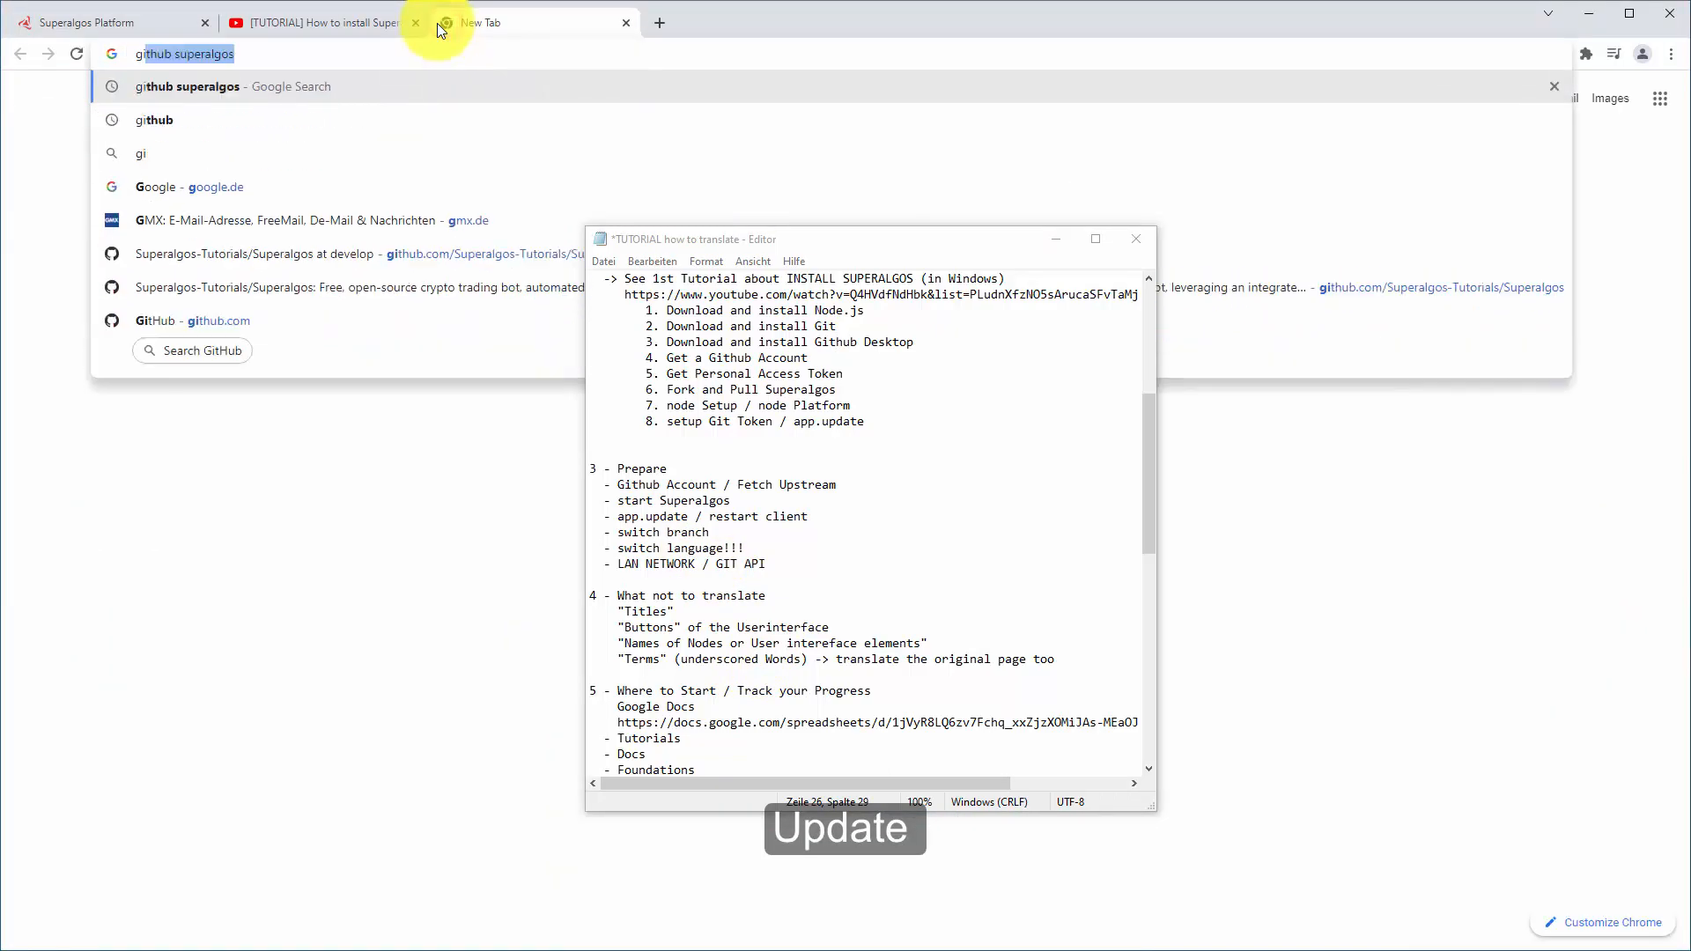
key("Return")
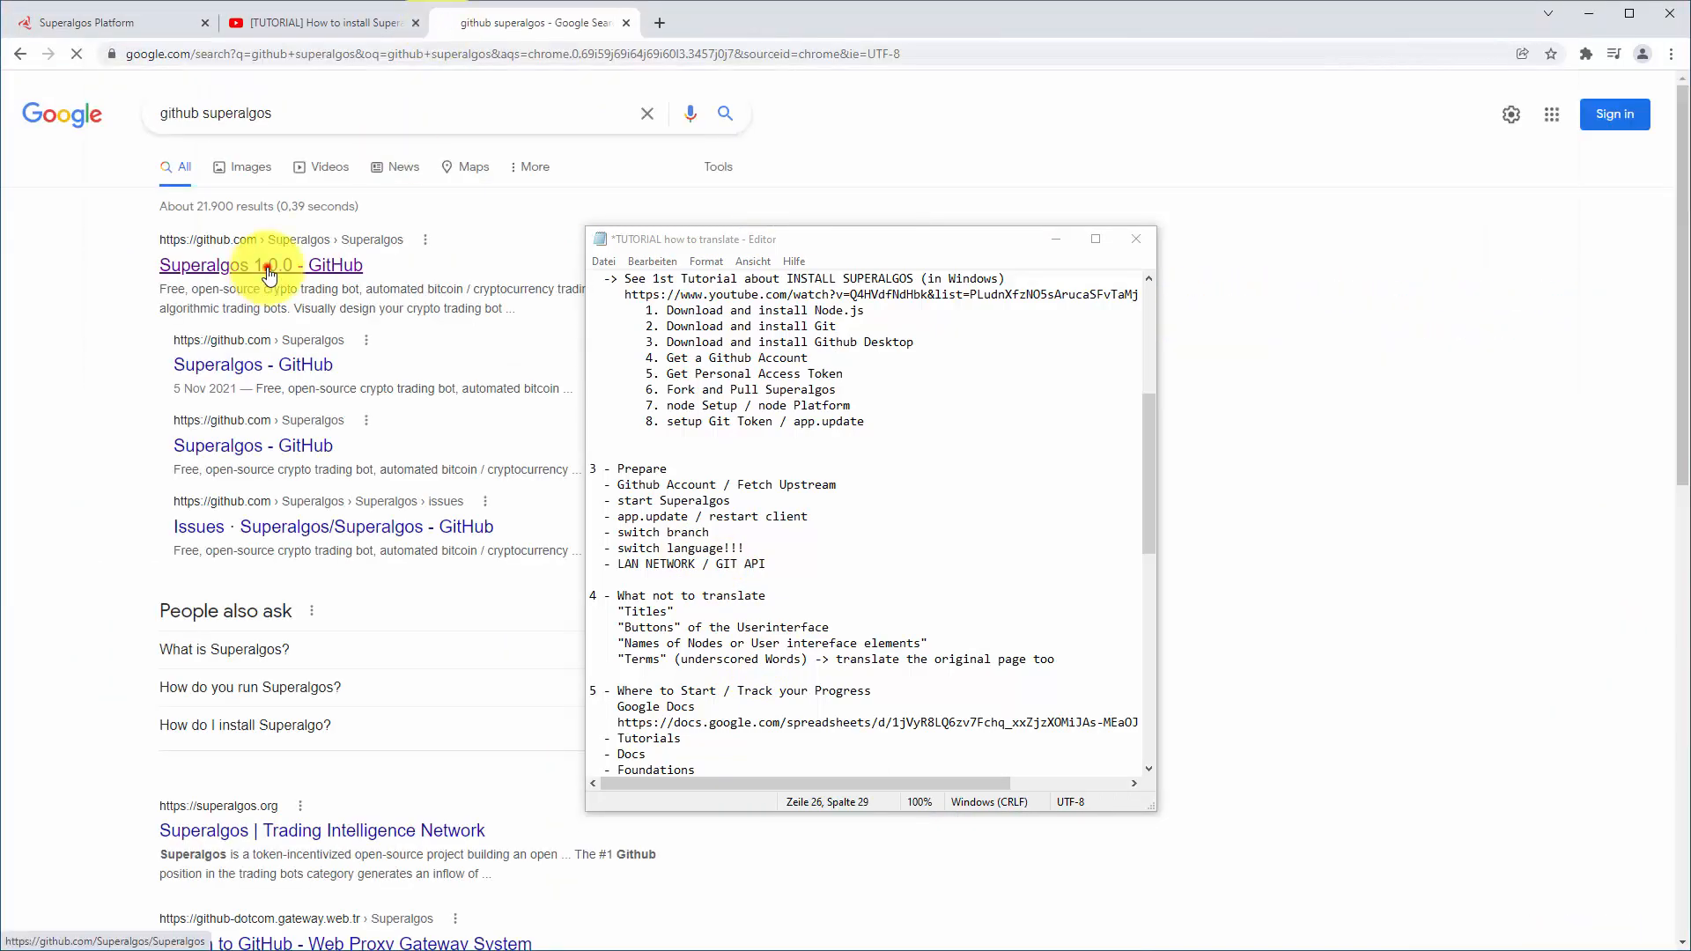
left_click(291, 264)
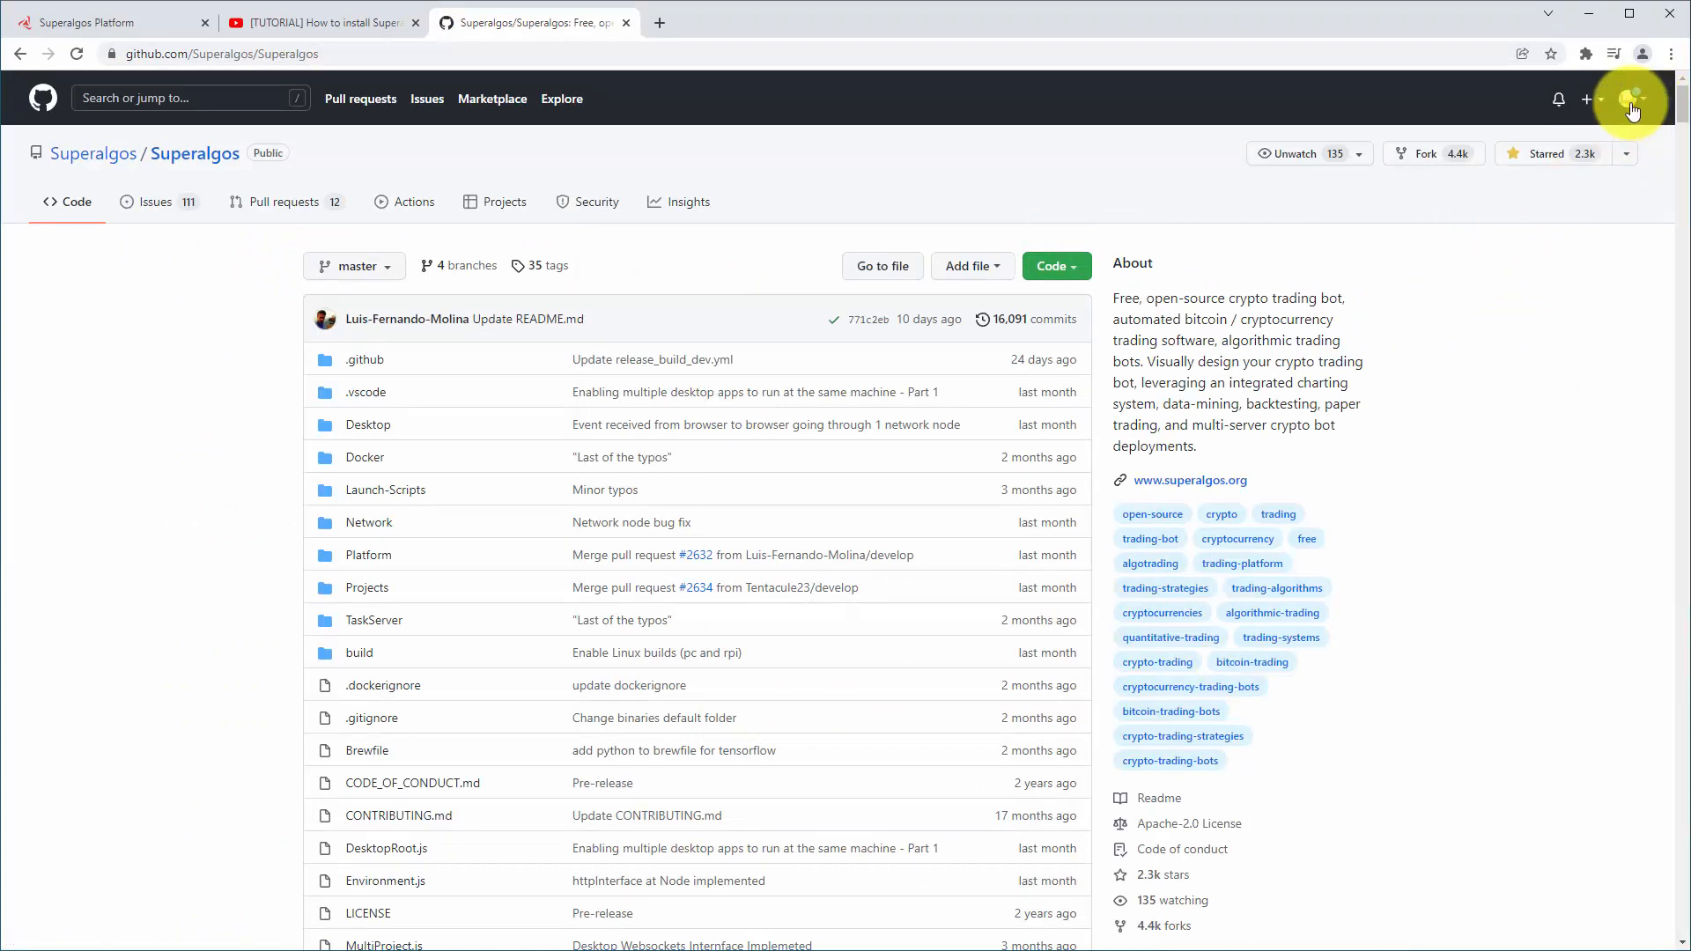
Open the forked Superalgos repository from the signed-in account's own repositories
left_click(1628, 103)
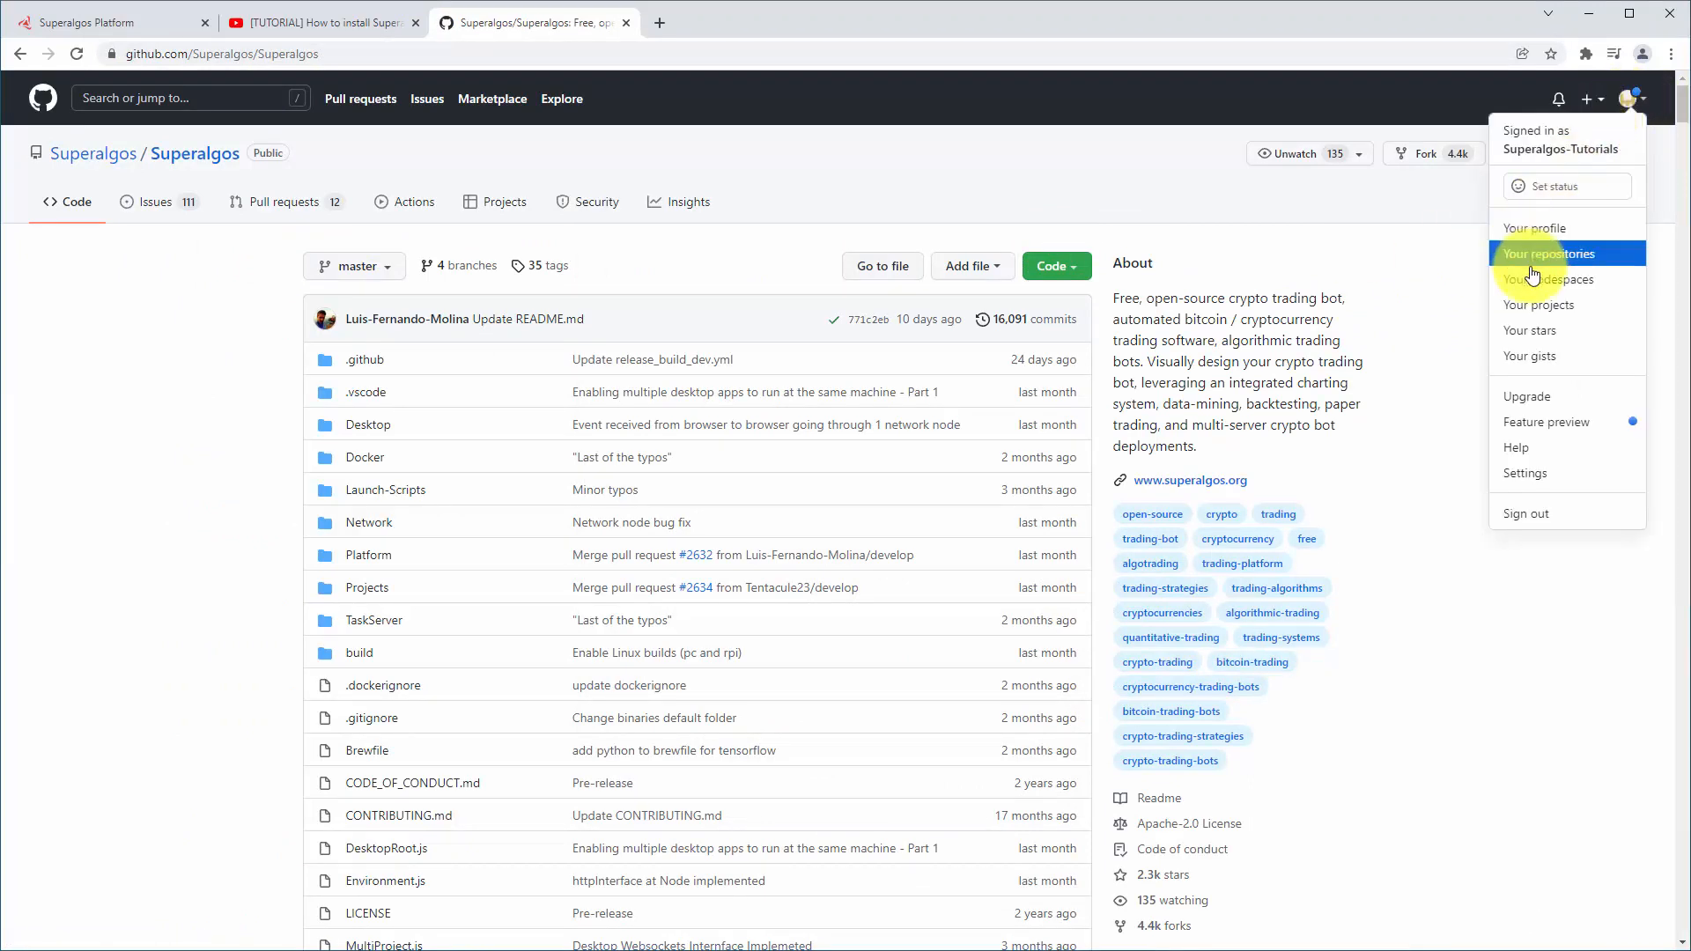
left_click(1579, 261)
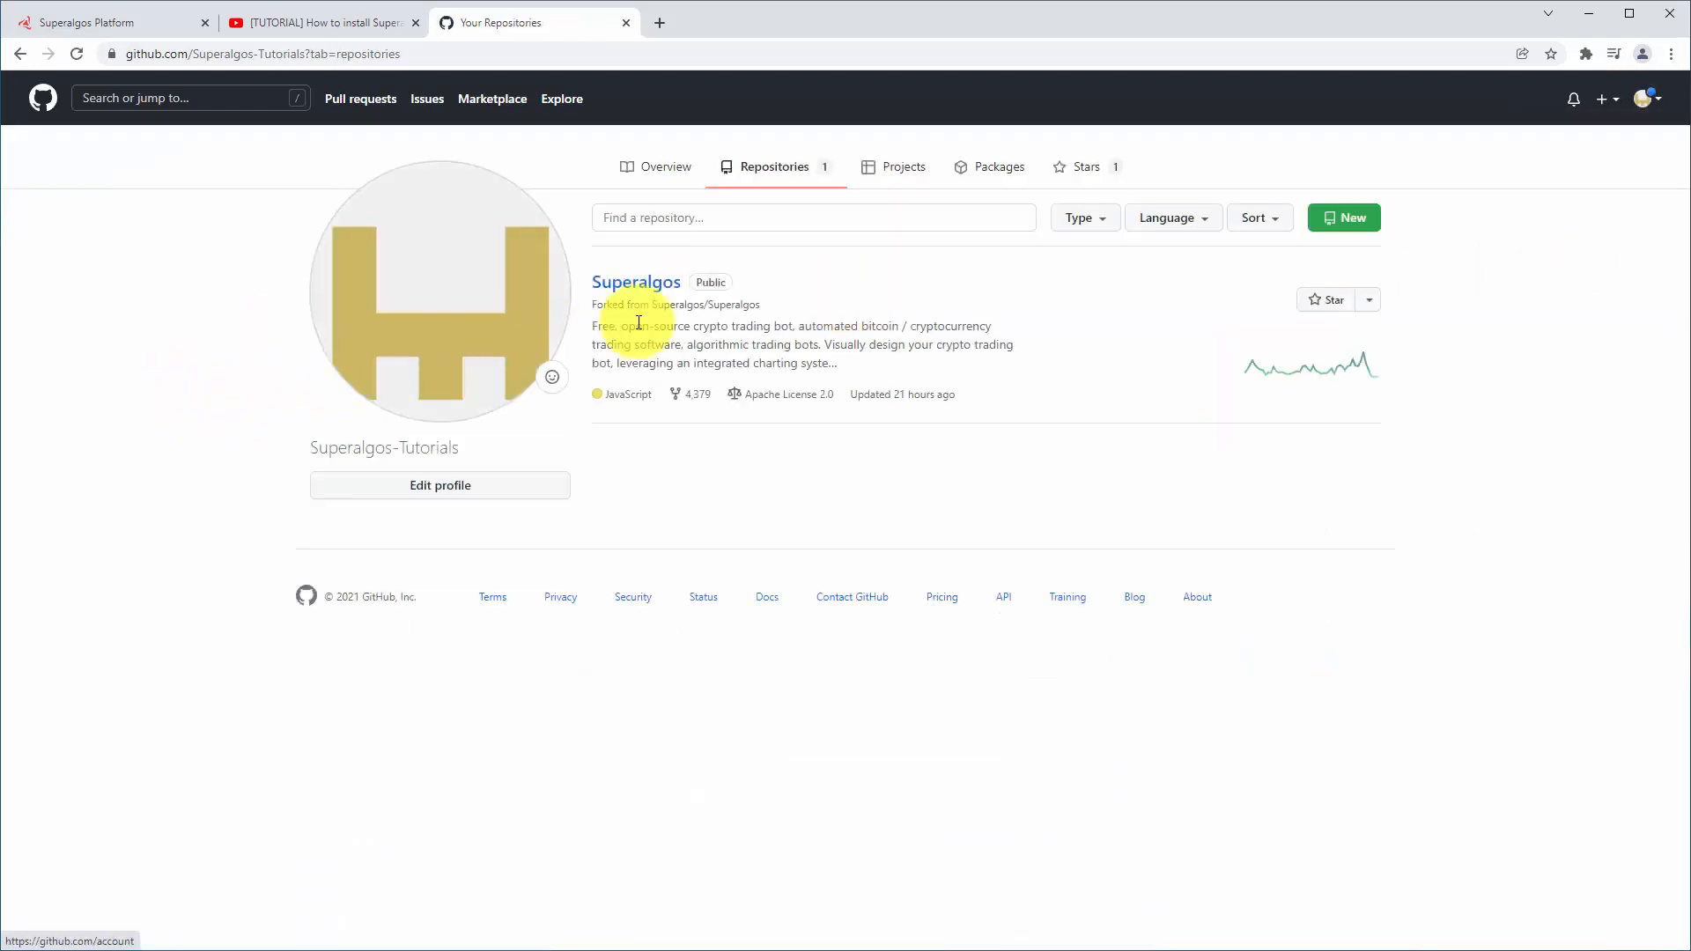
left_click(640, 283)
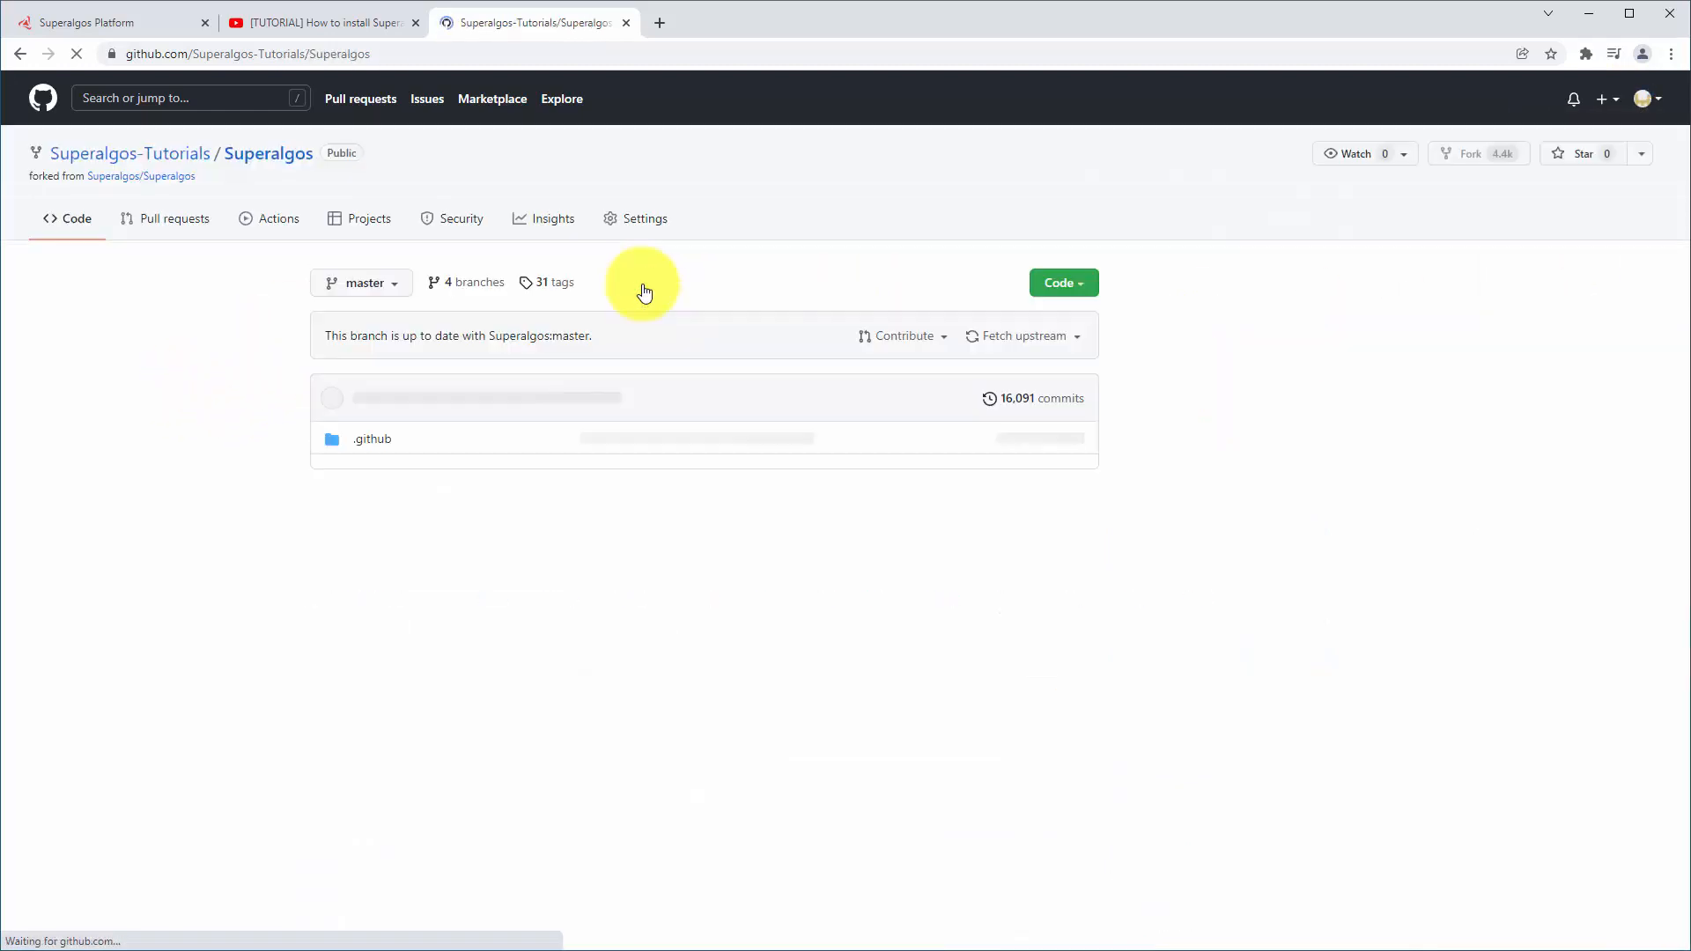
Switch the fork to the develop branch, and fetch and merge the upstream commits into it
left_click(359, 283)
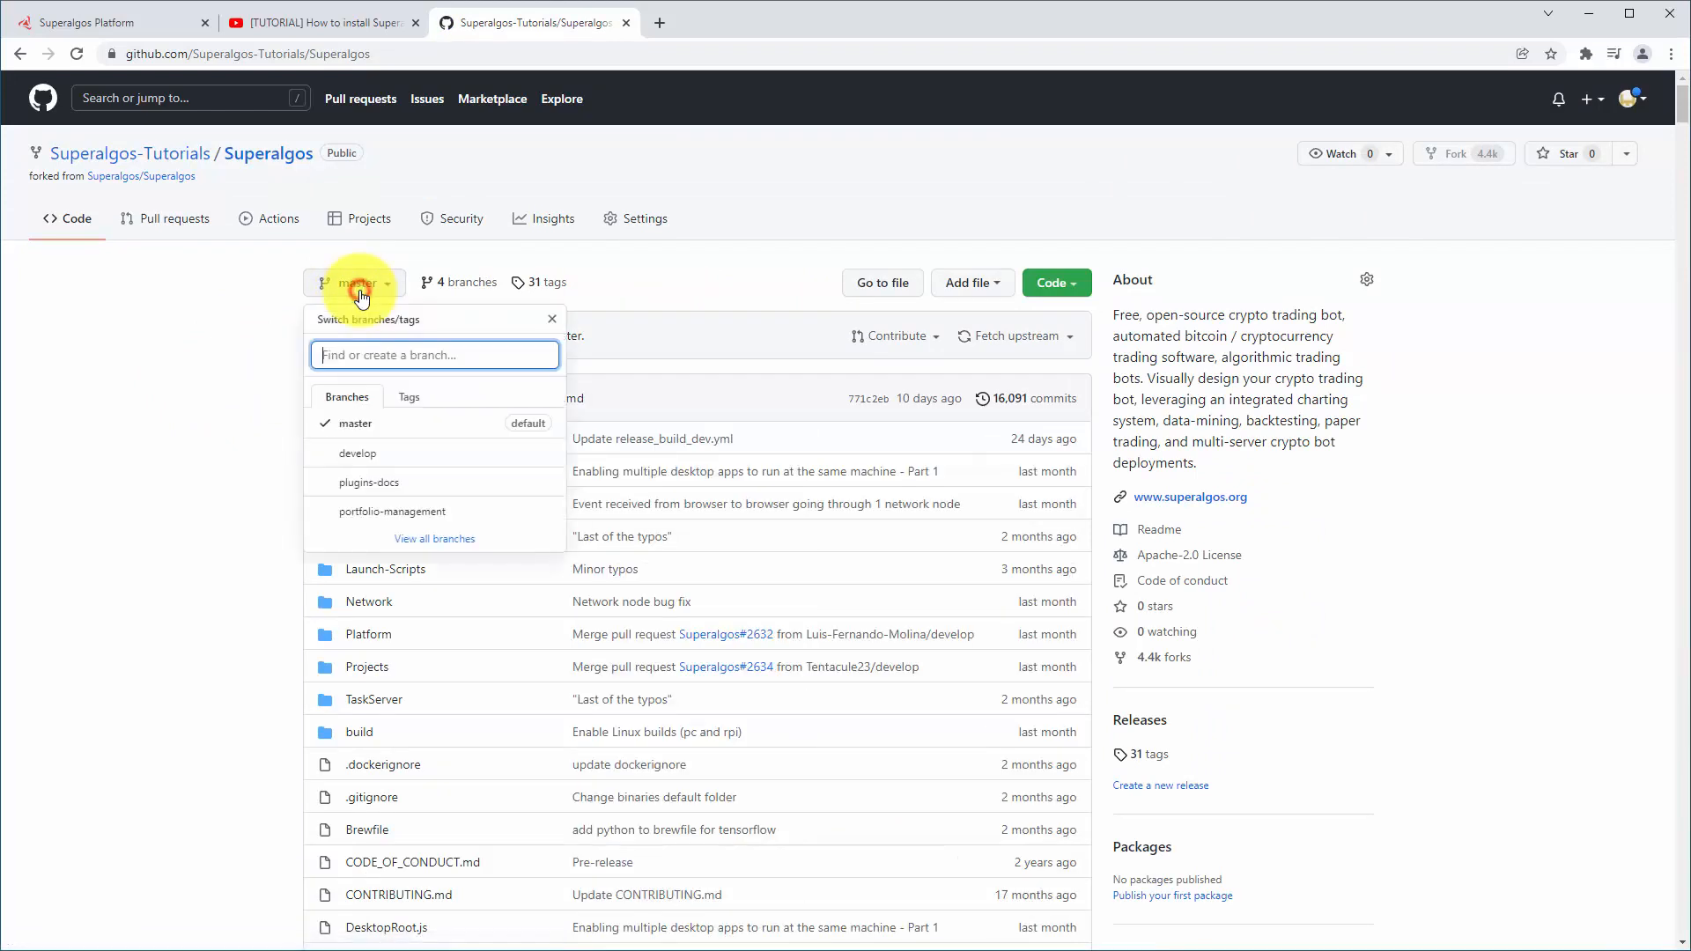
left_click(355, 459)
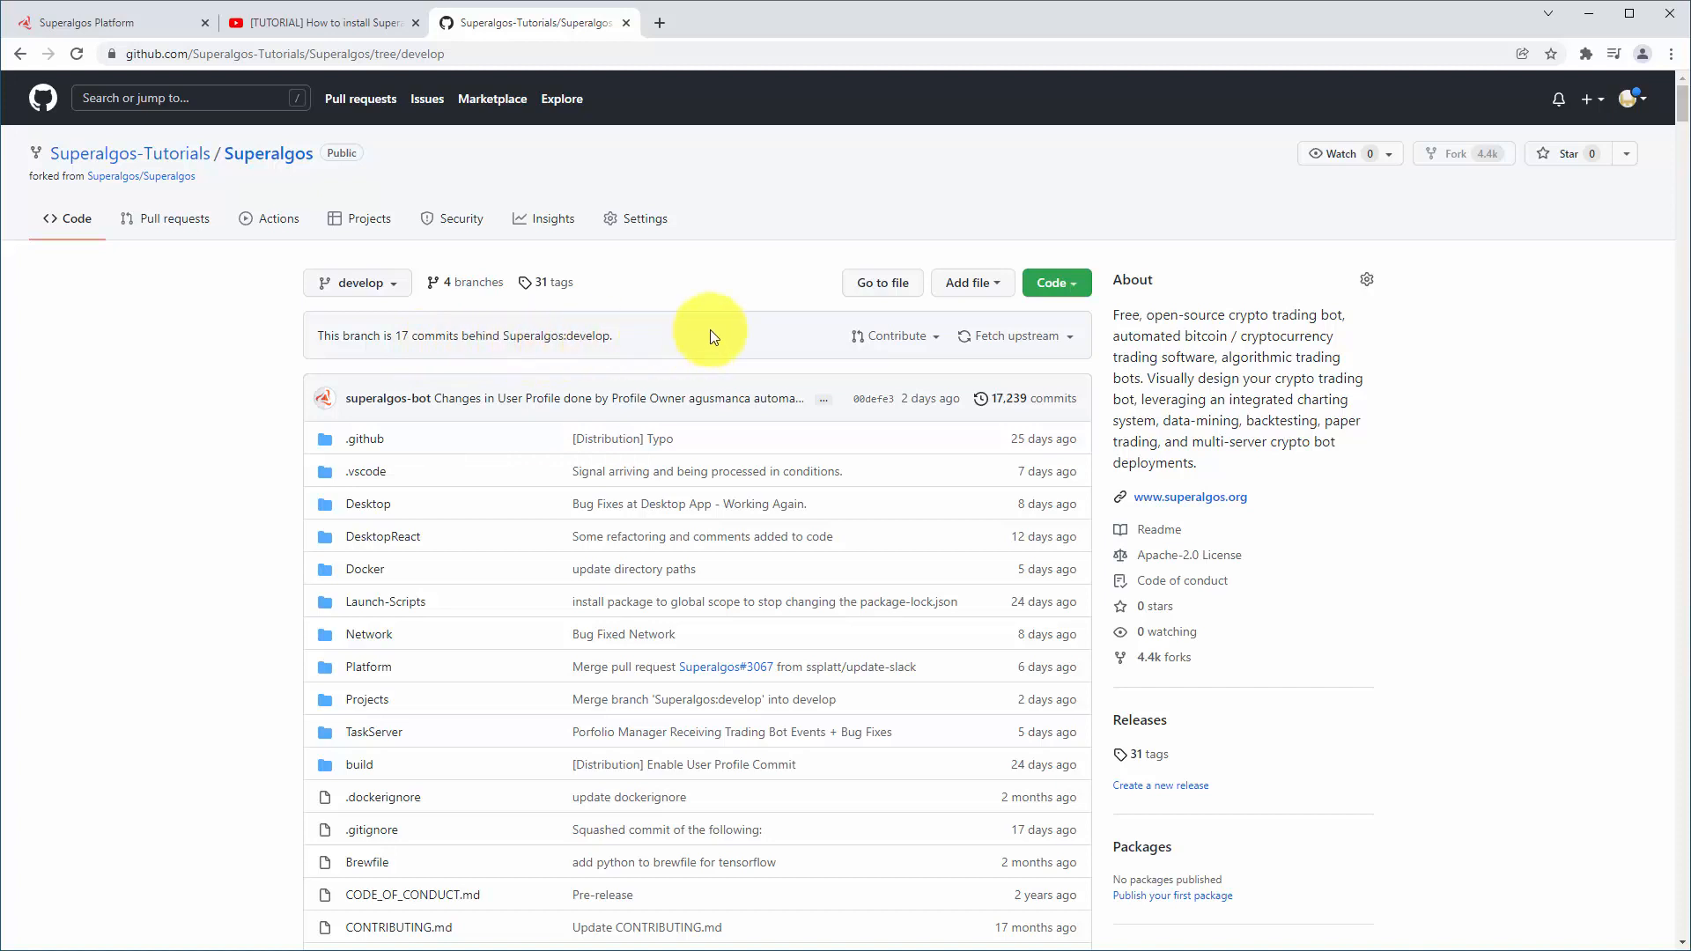
left_click(1013, 339)
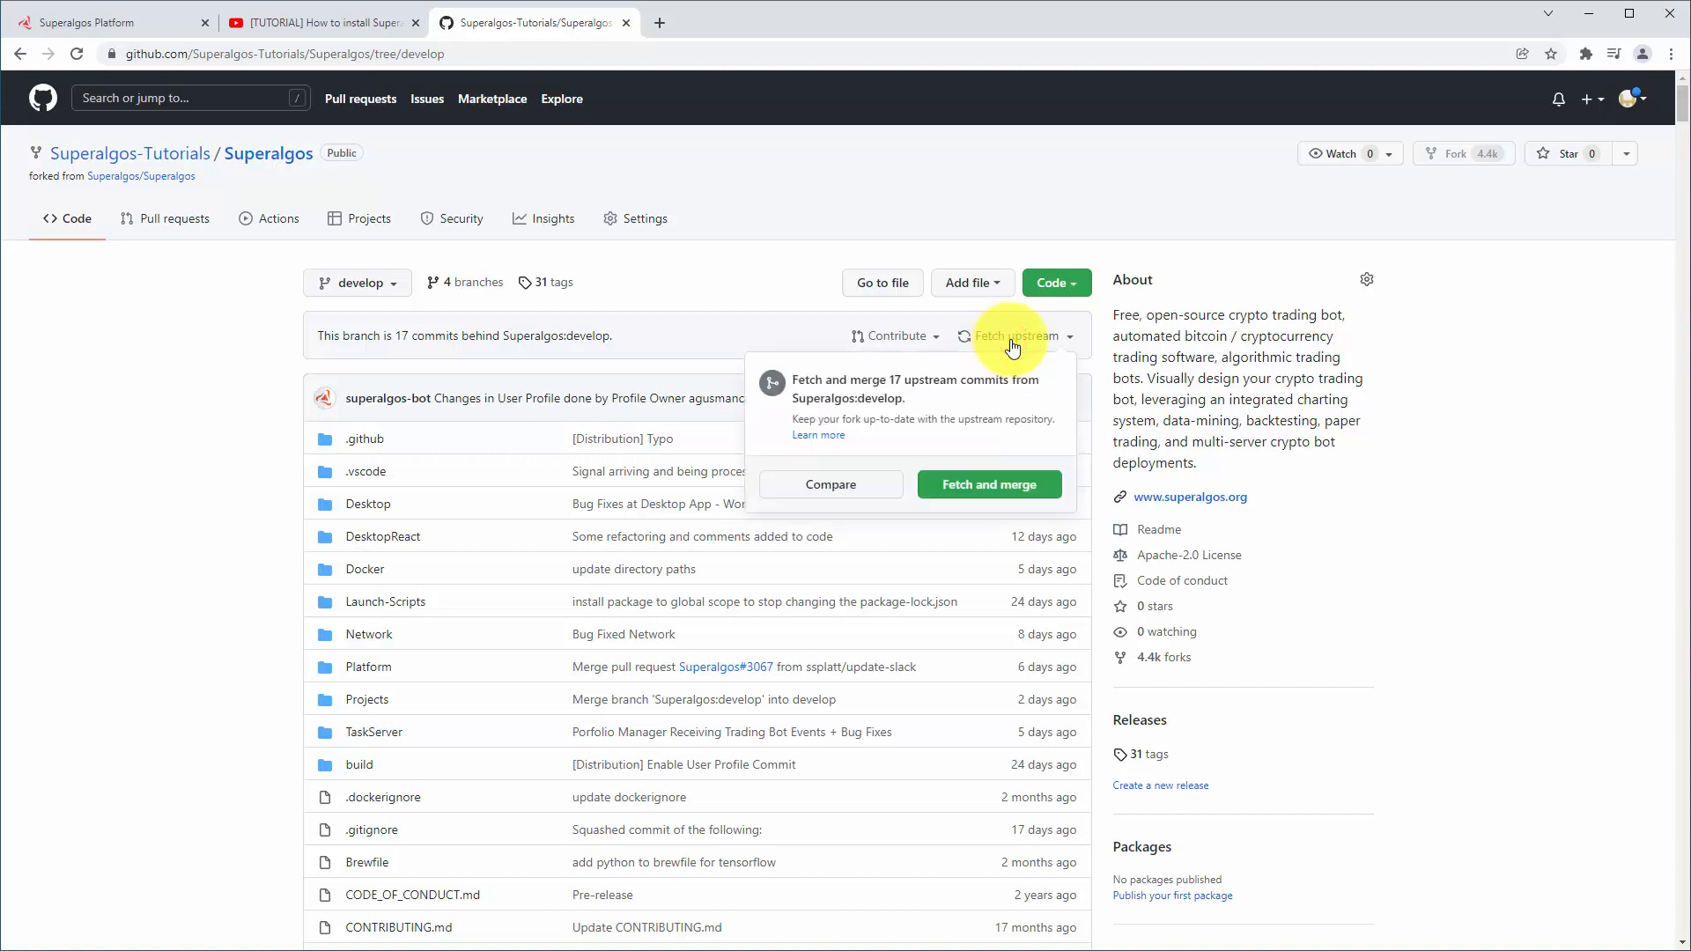
left_click(987, 493)
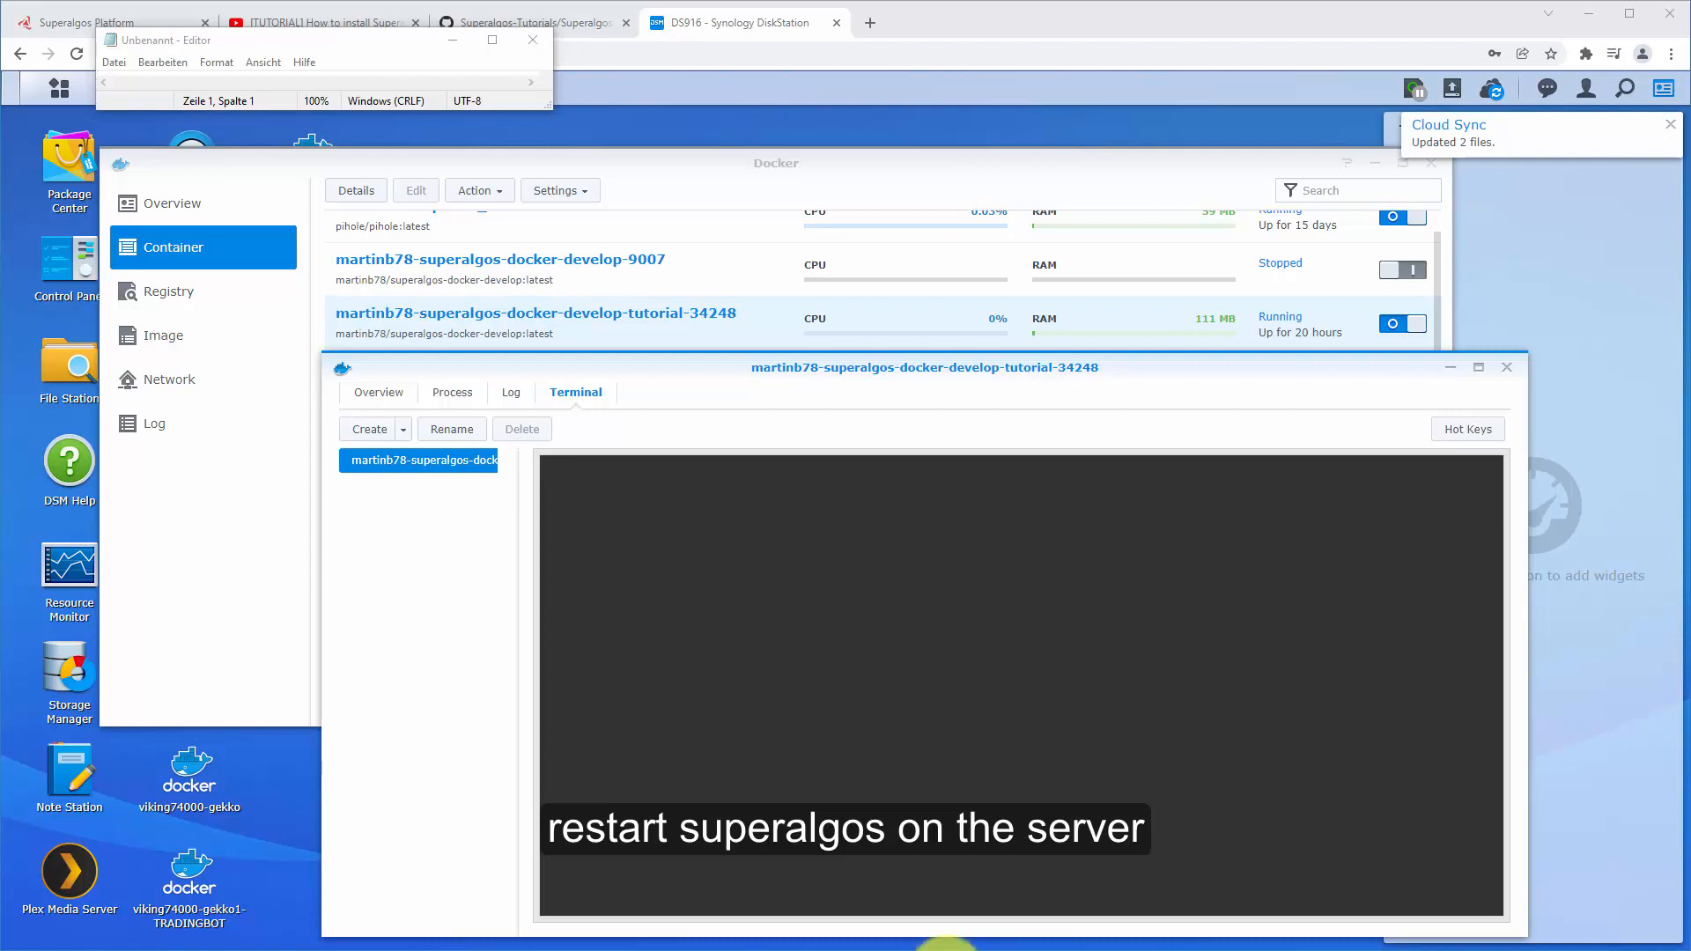
Restart the superalgos-docker-develop-tutorial-34248 container in Docker on the Synology DiskStation, and return to the Superalgos Platform
left_click(1397, 325)
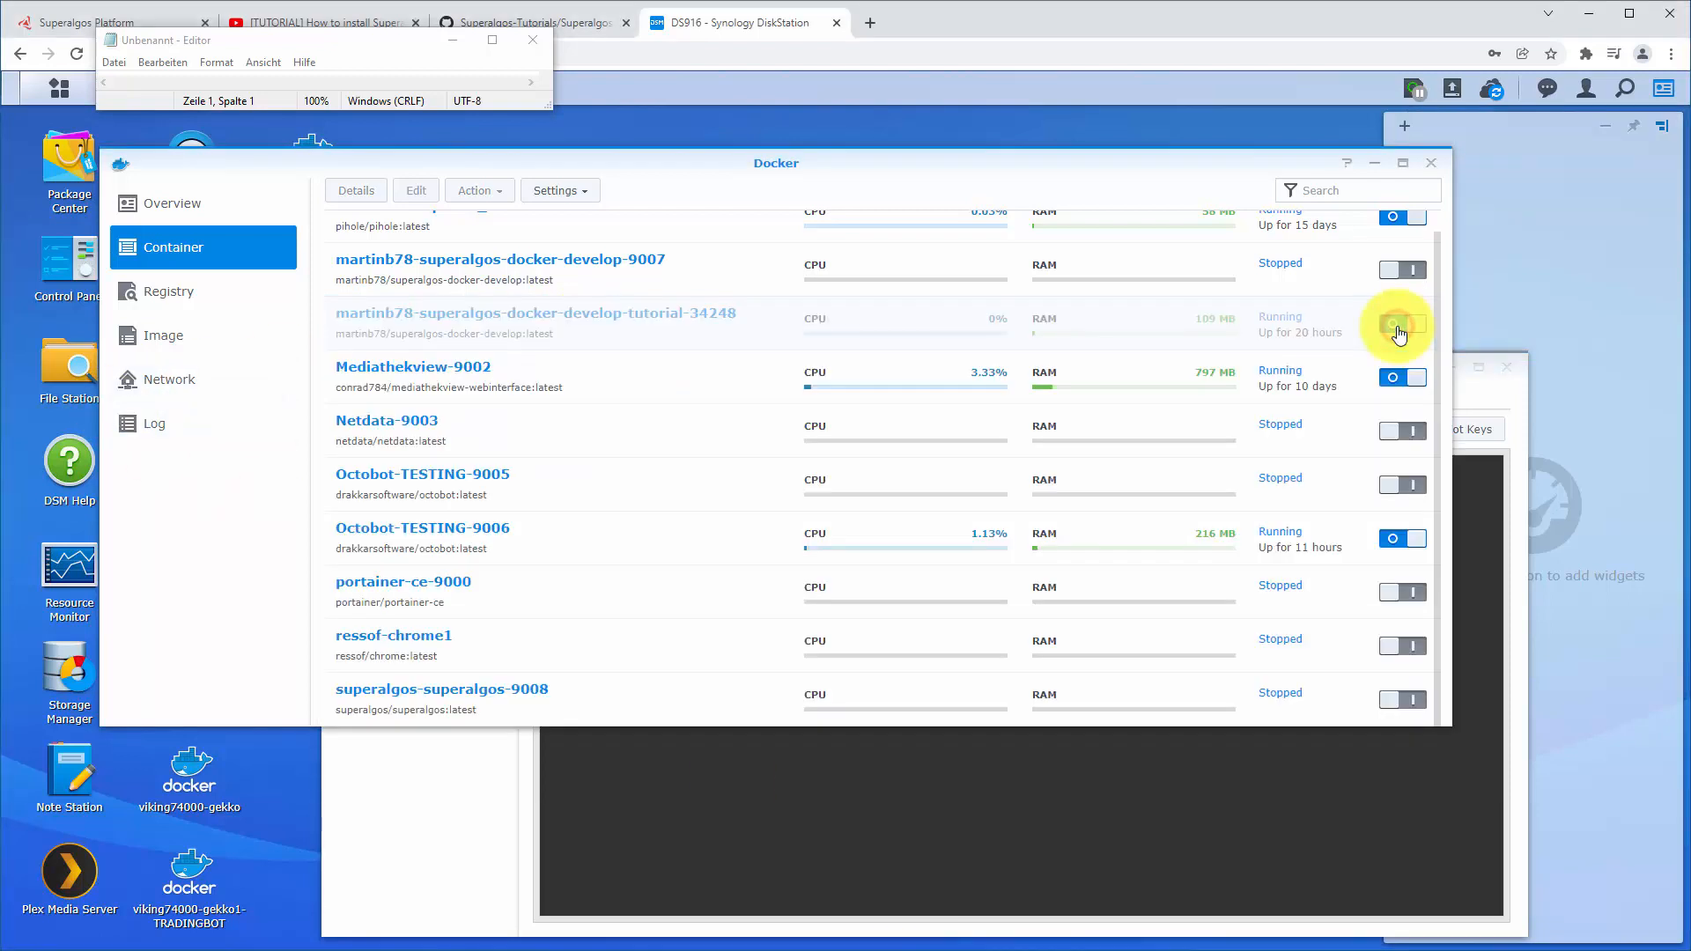
left_click(1485, 398)
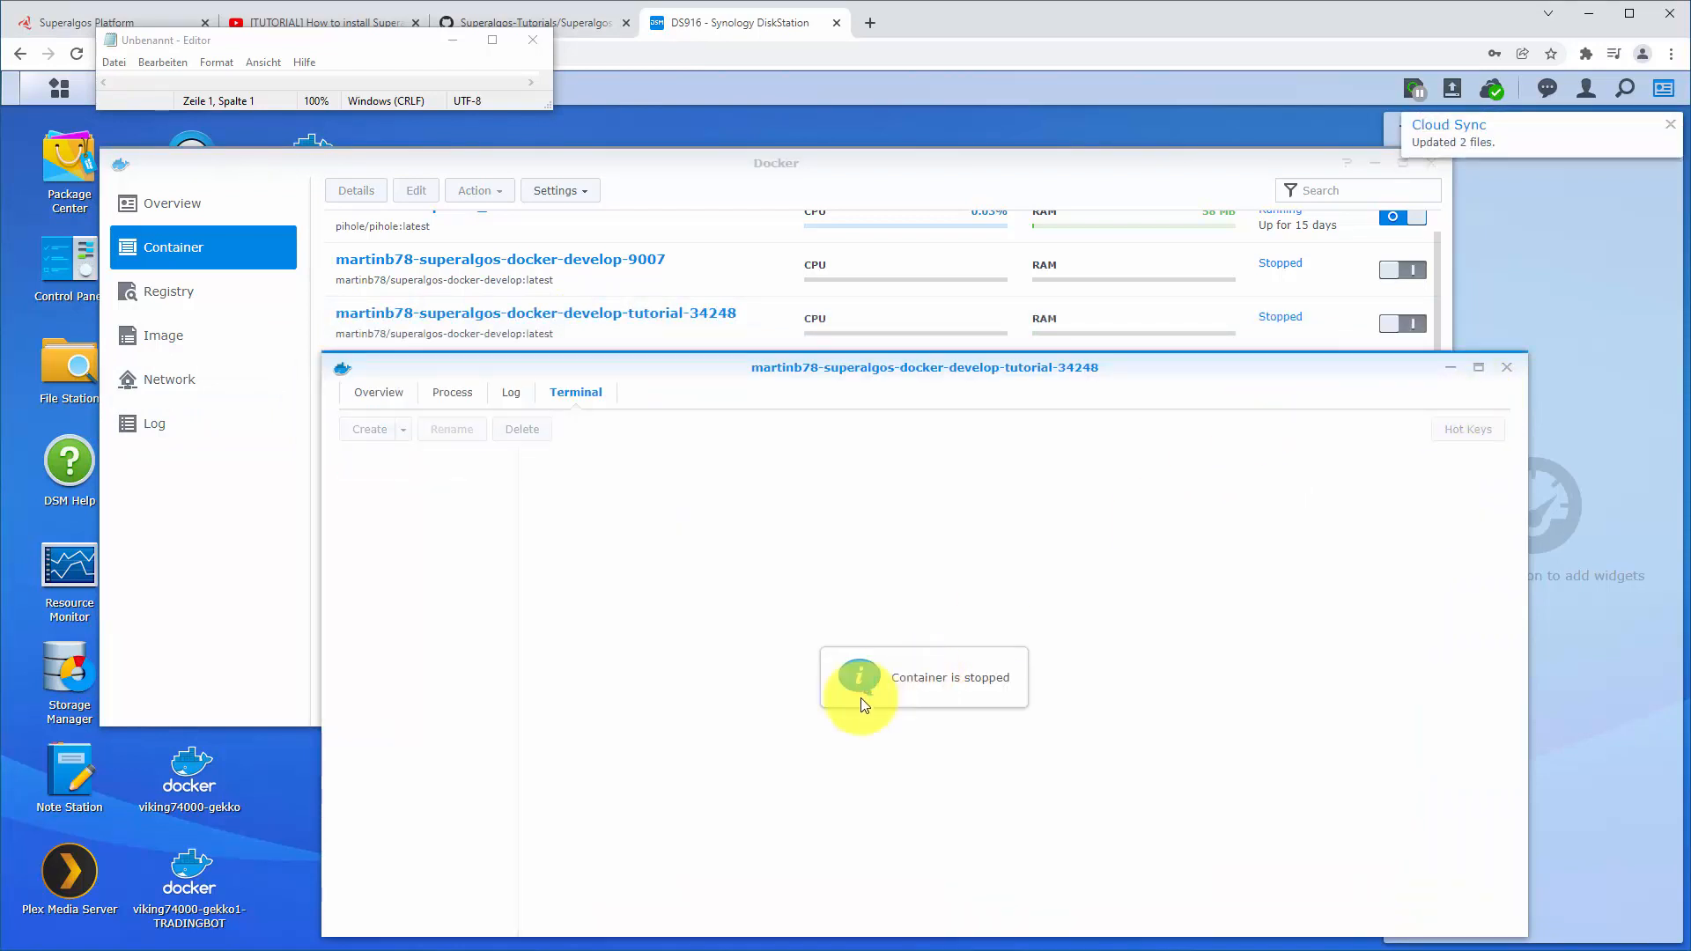
left_click(1407, 325)
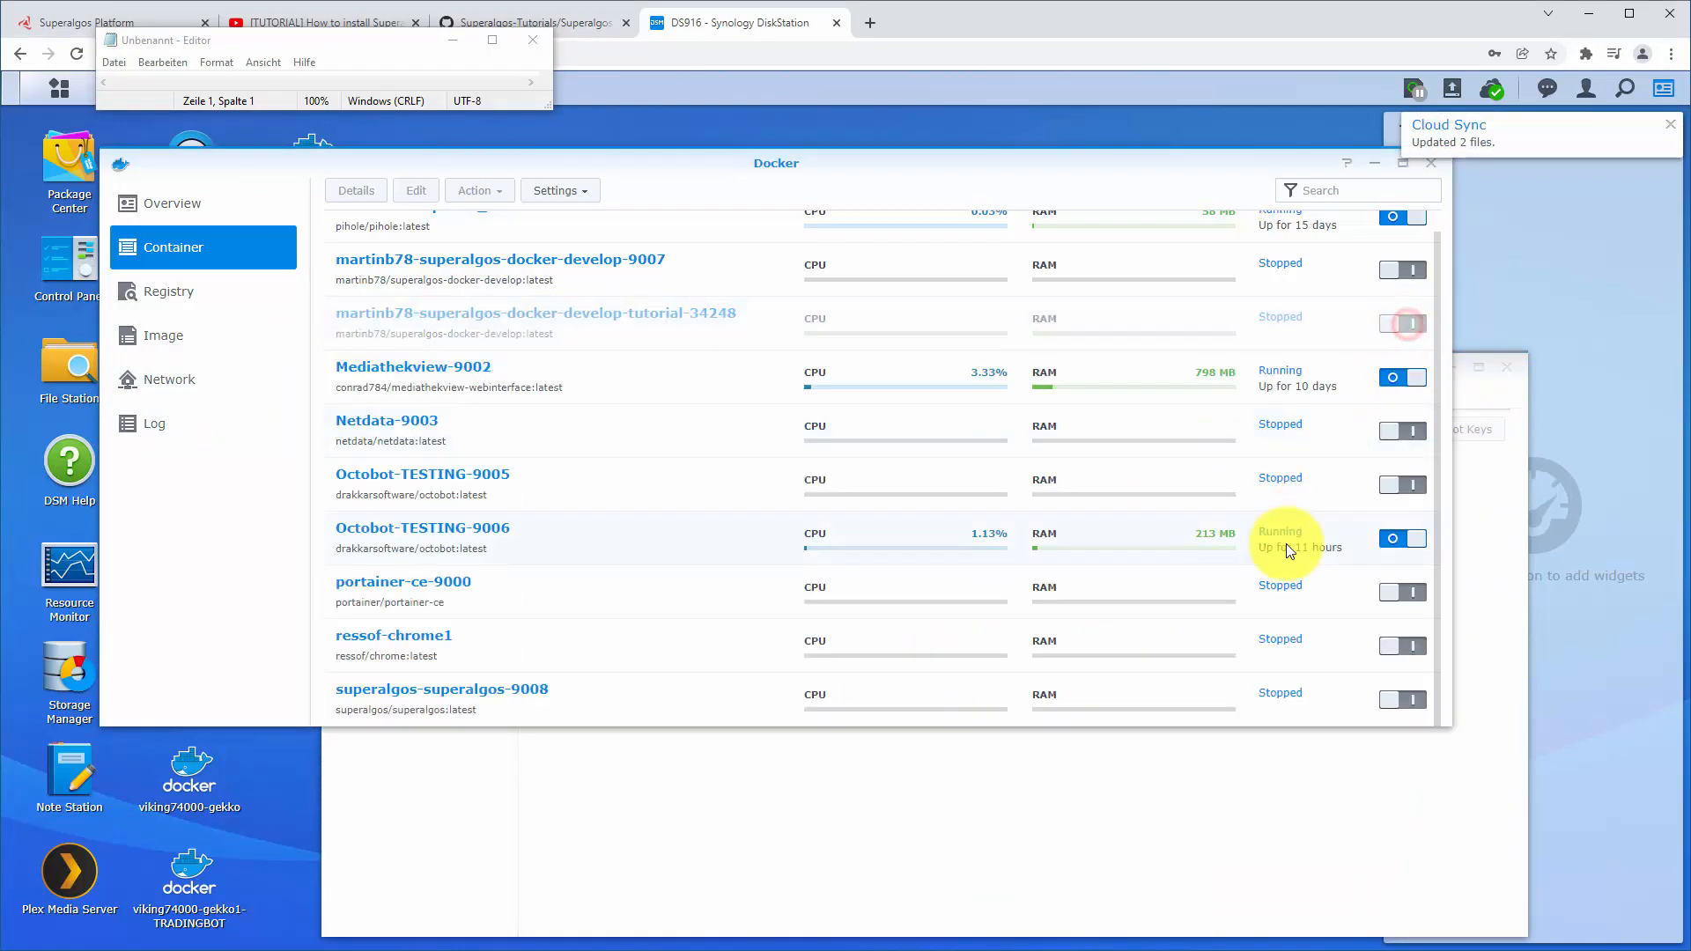
left_click(1264, 775)
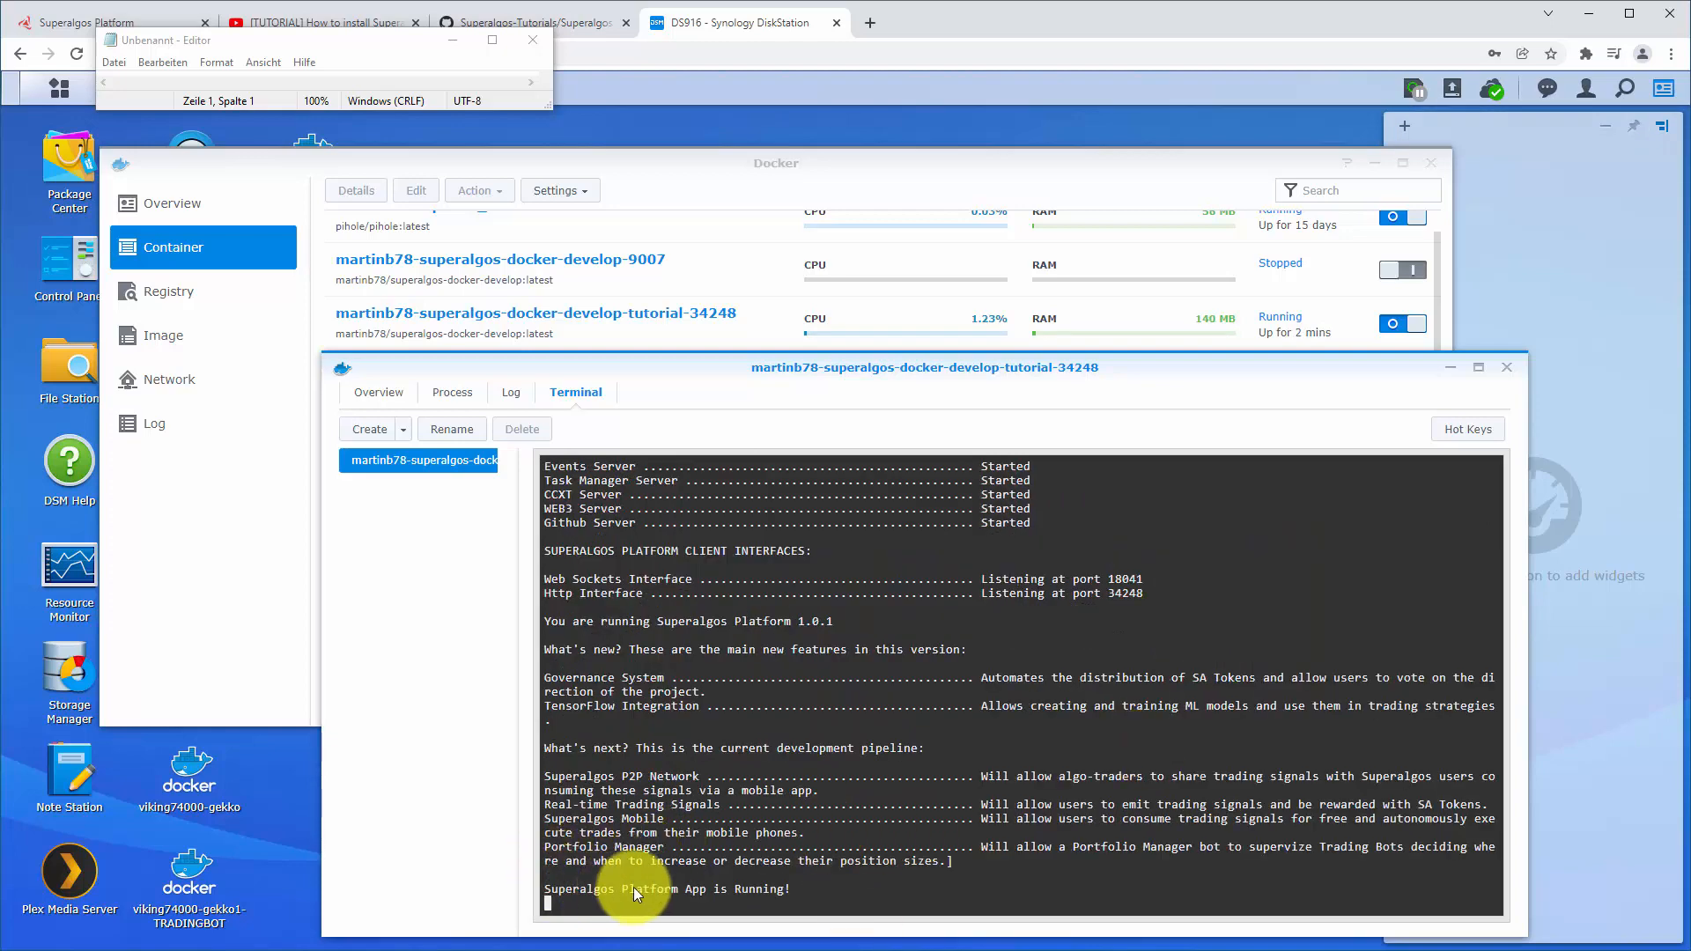
left_click(86, 22)
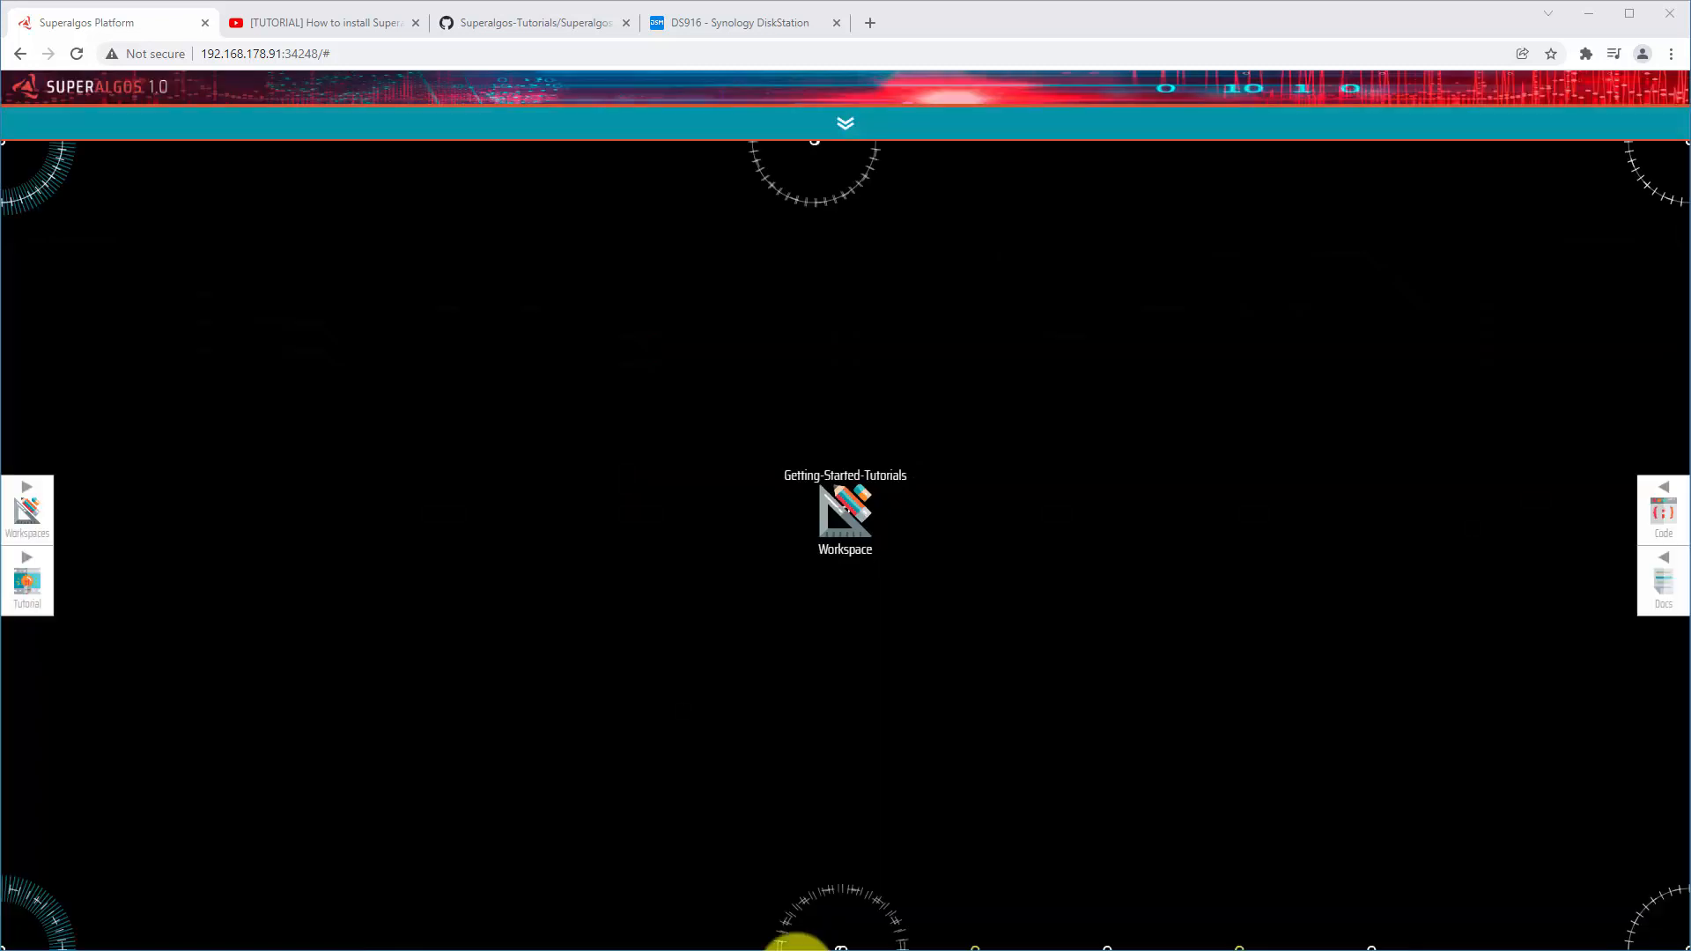
Review the Prepare checklist in the tutorial notes, highlighting the fetch upstream, start Superalgos and app.update items
left_click(797, 944)
left_click(711, 611)
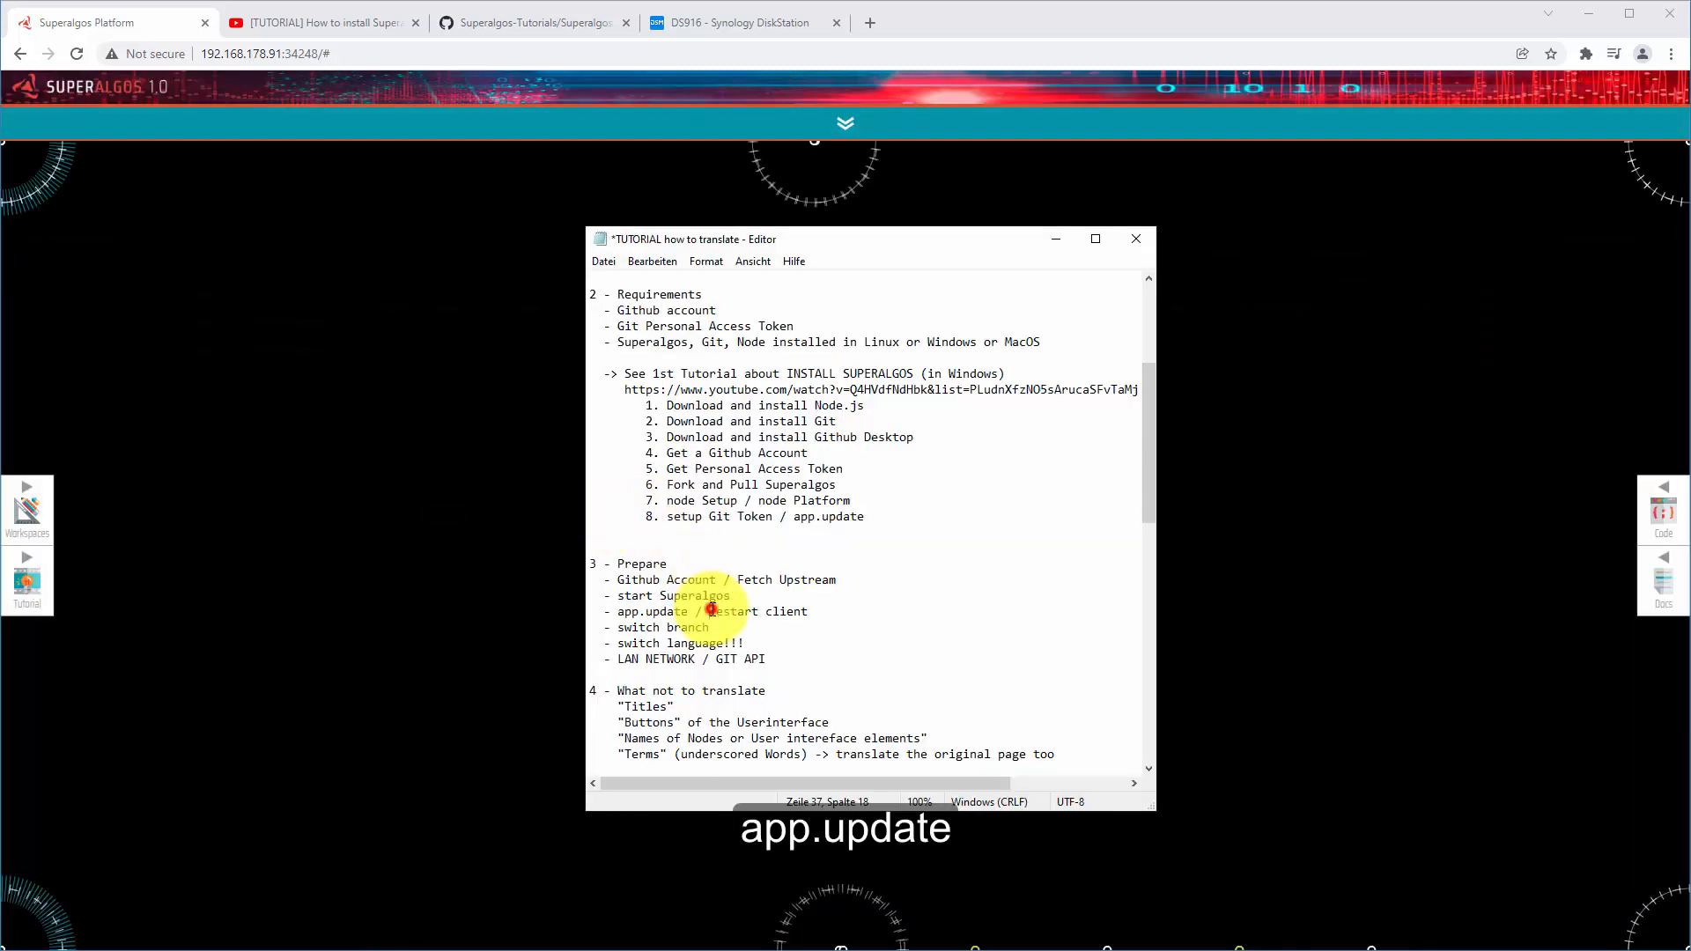
left_click_drag(604, 580, 916, 574)
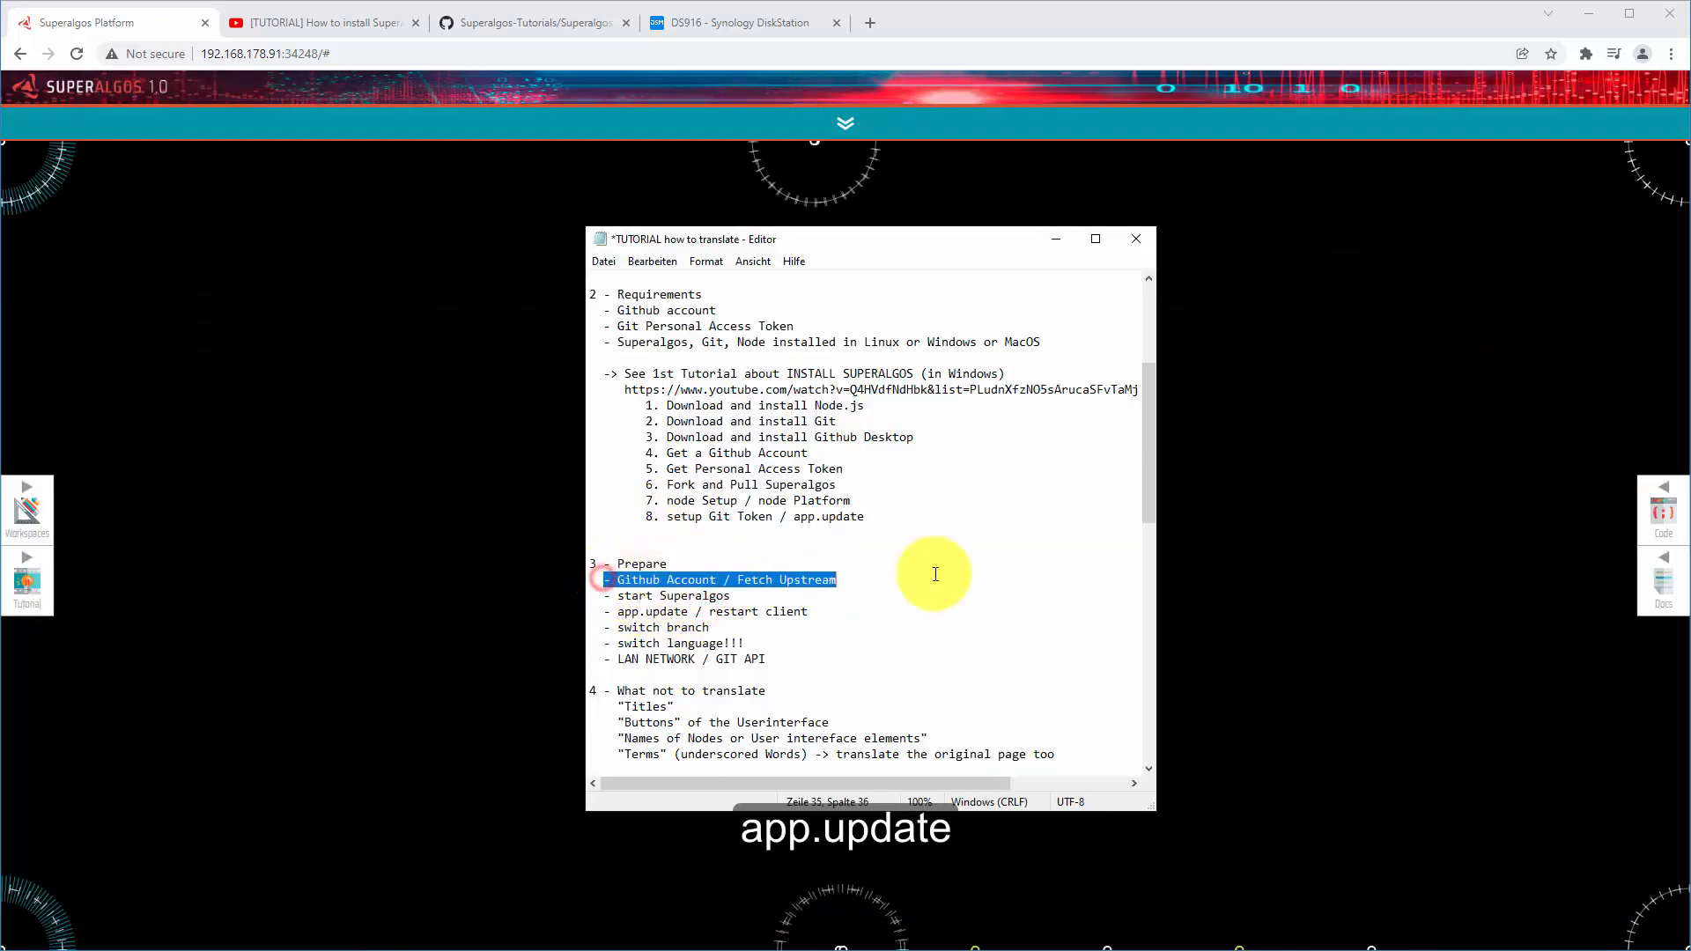
left_click_drag(611, 595, 860, 595)
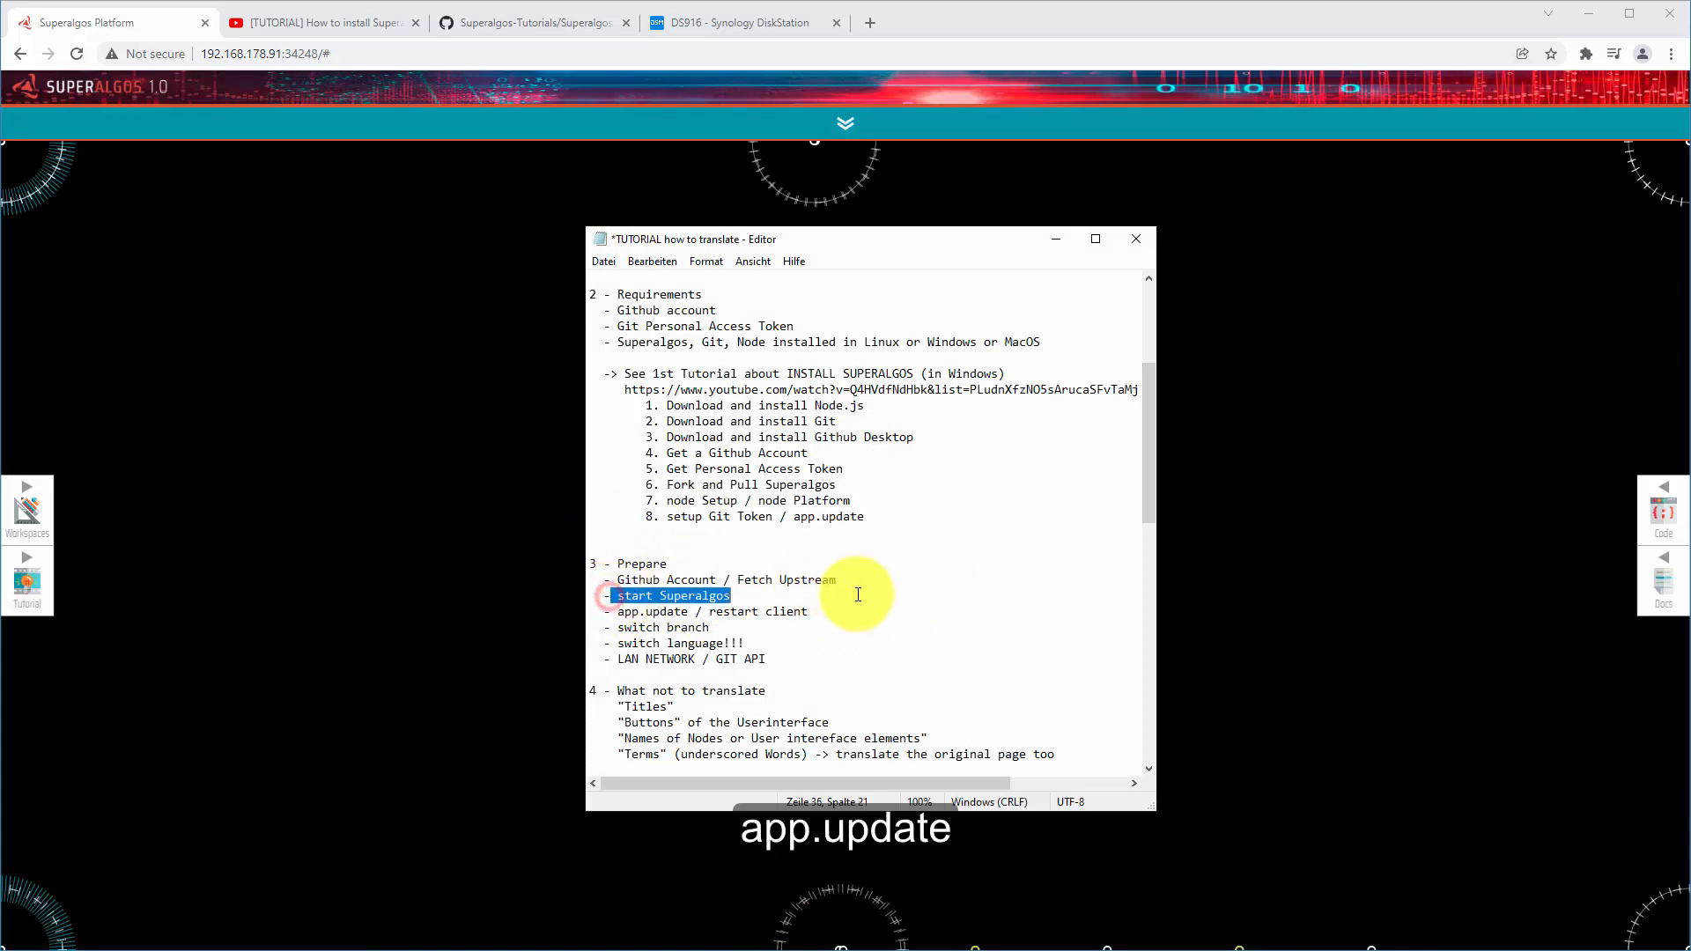
left_click_drag(610, 611, 688, 611)
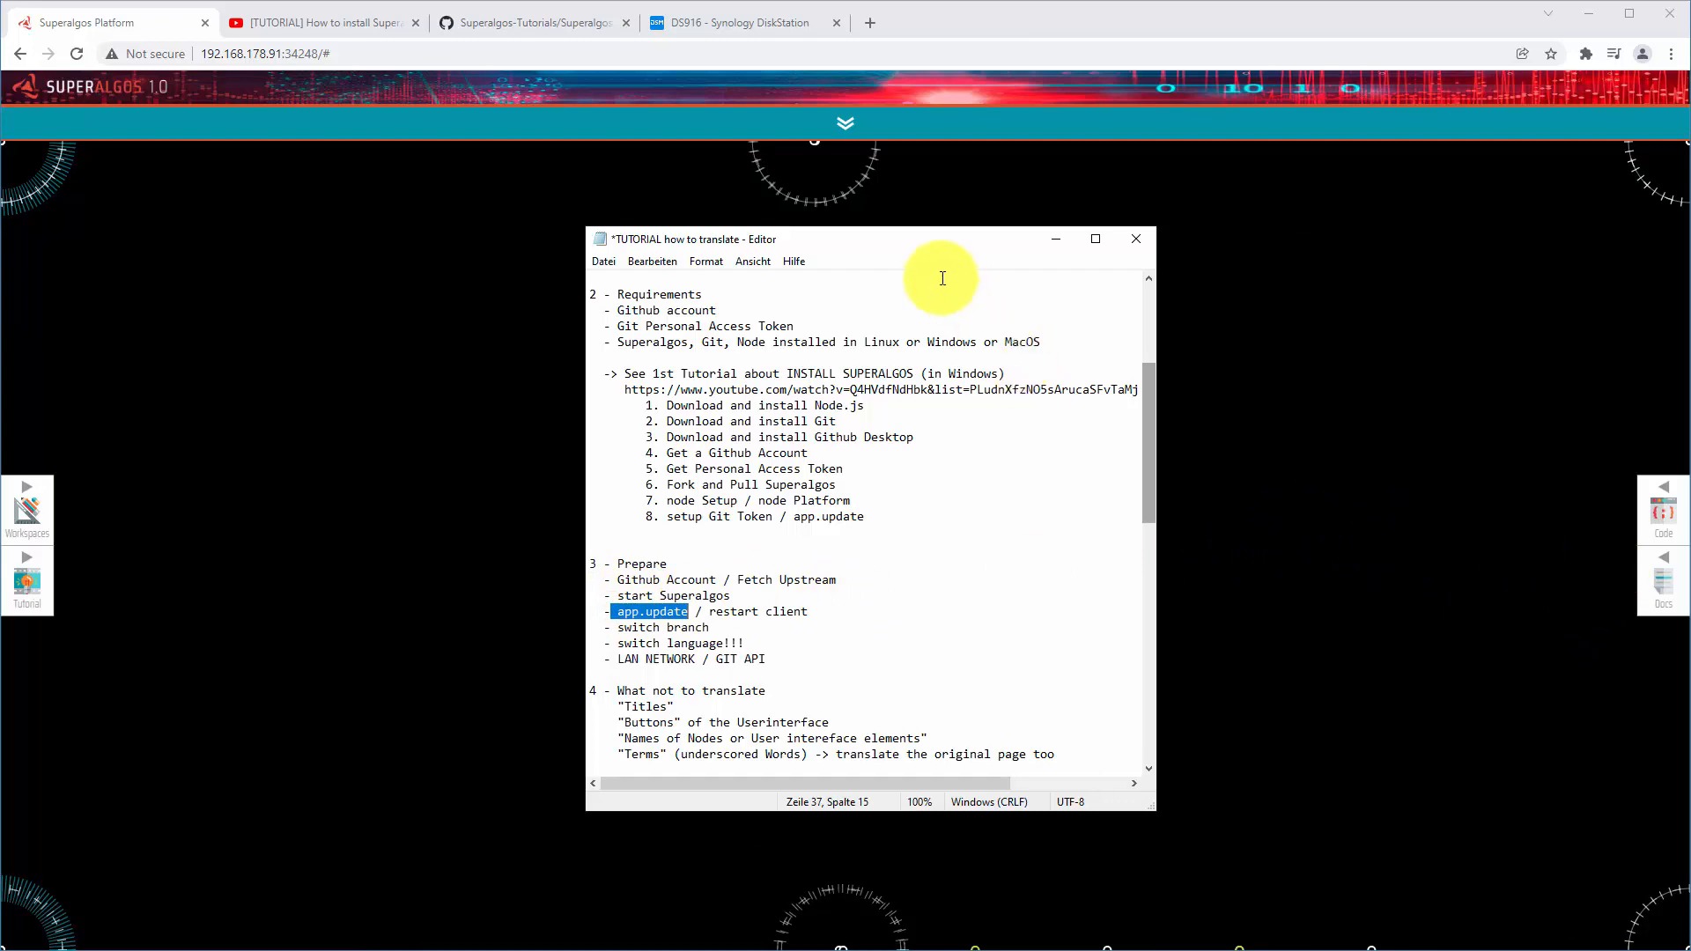
Move the notes aside, run the app.update command from the Superalgos Docs, and highlight "restart client" in the checklist
left_click_drag(942, 241, 524, 221)
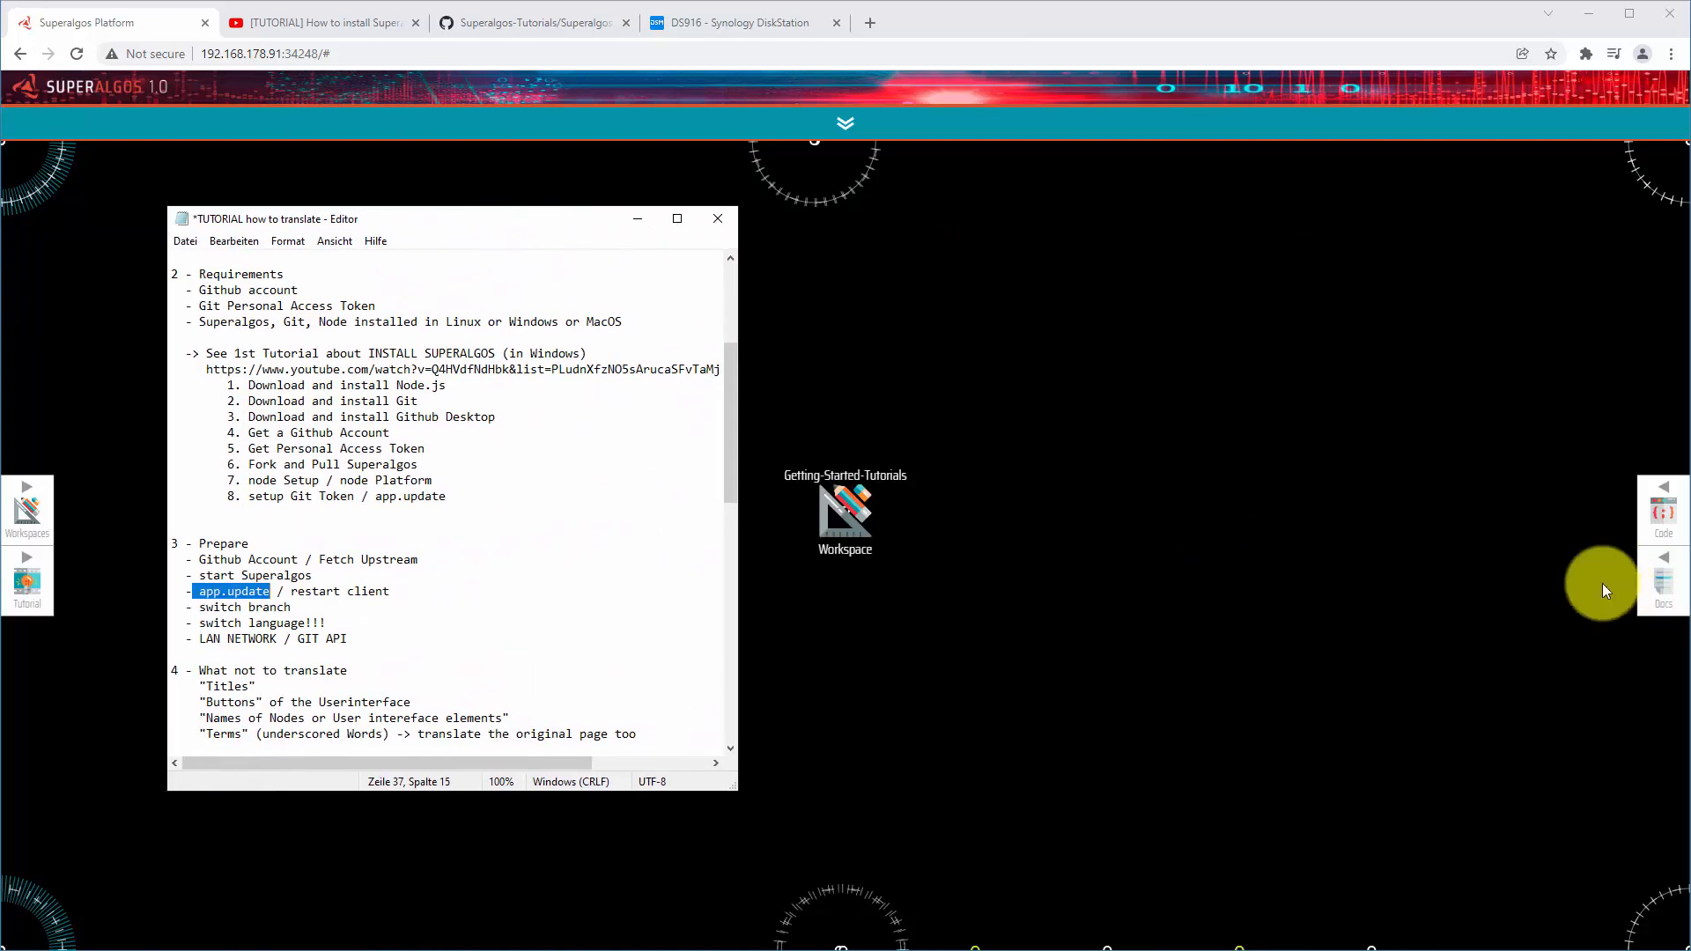
left_click(1653, 581)
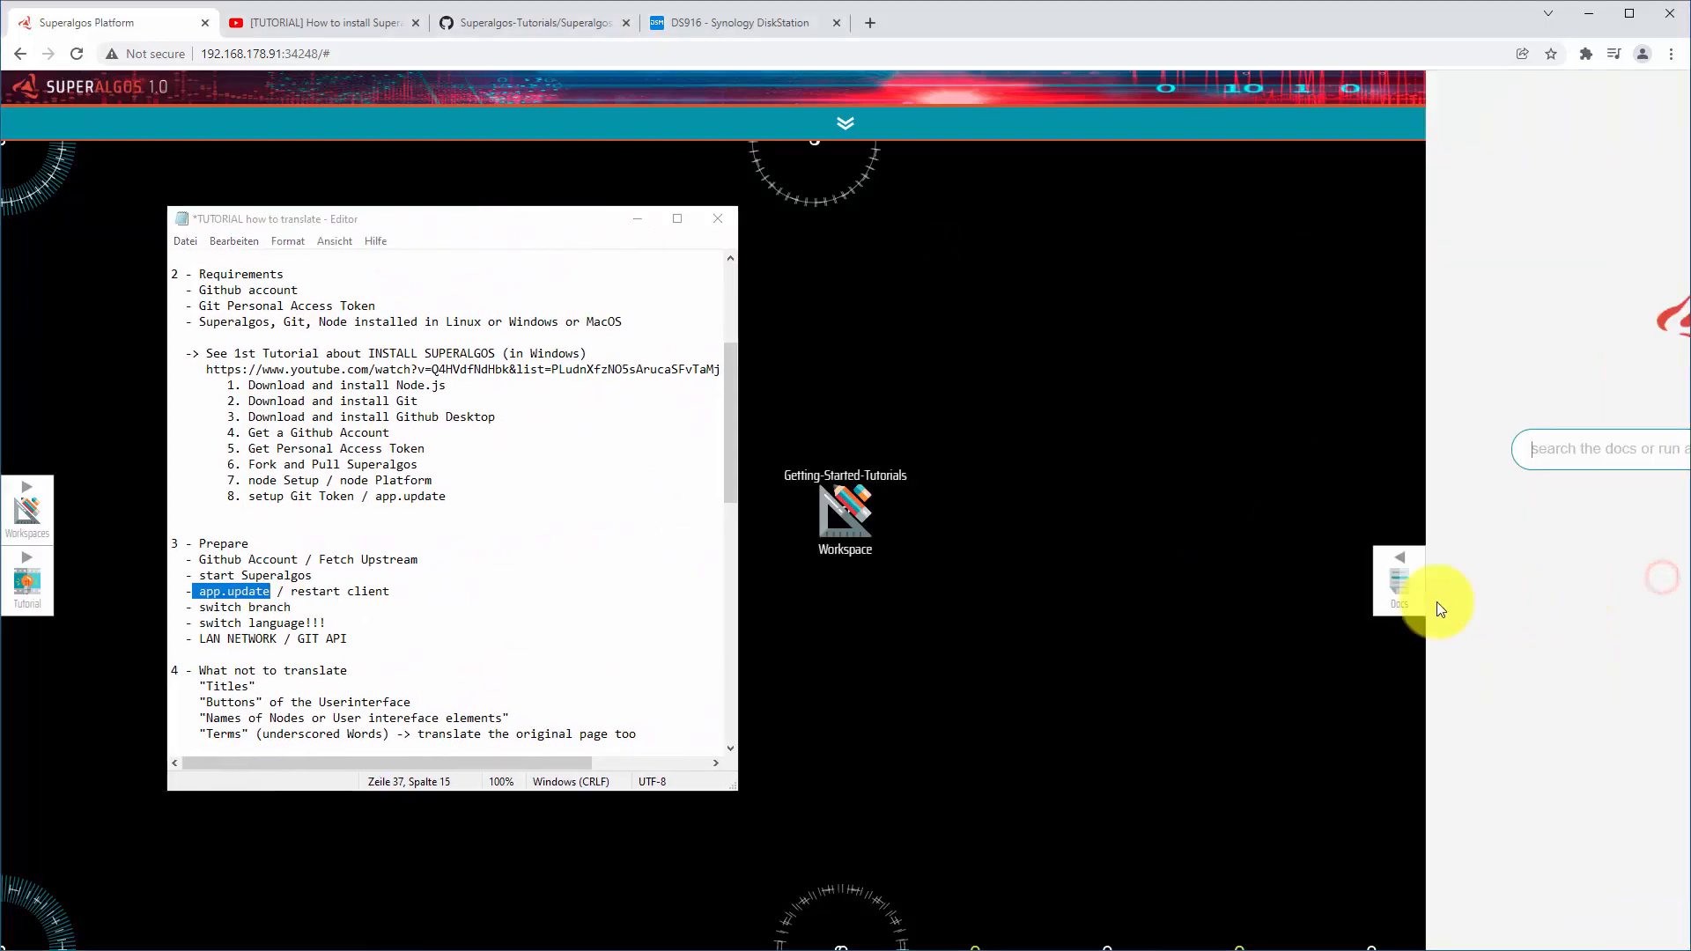
type("a")
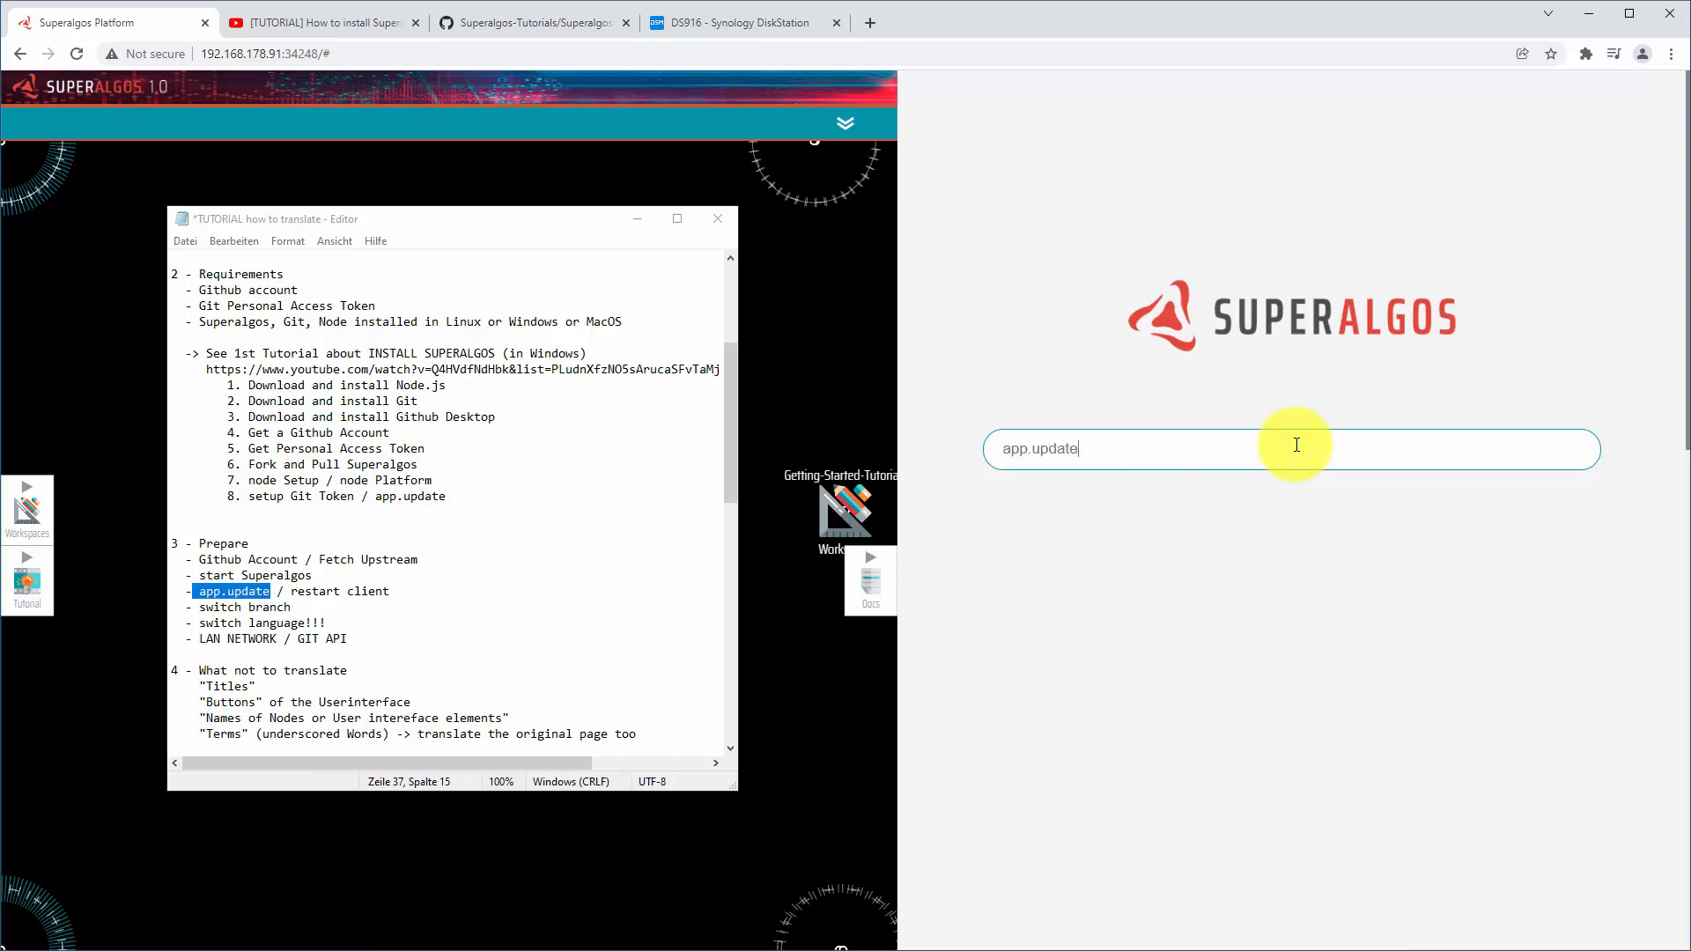
type("pp.update")
key("Return")
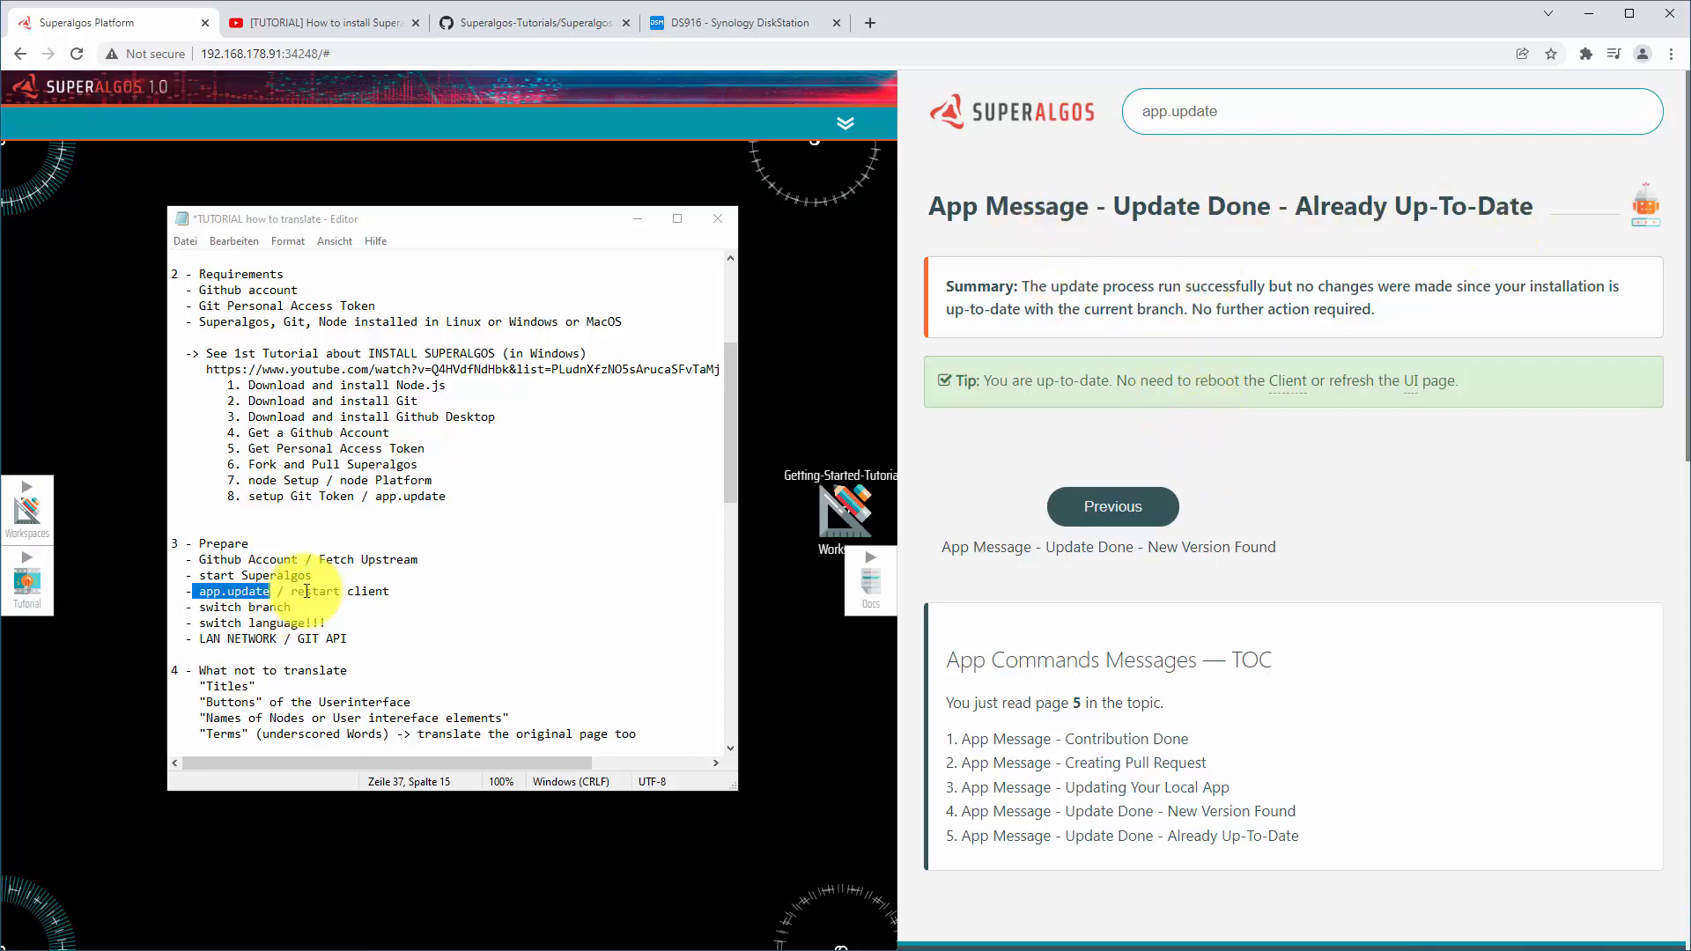
left_click_drag(284, 591, 390, 590)
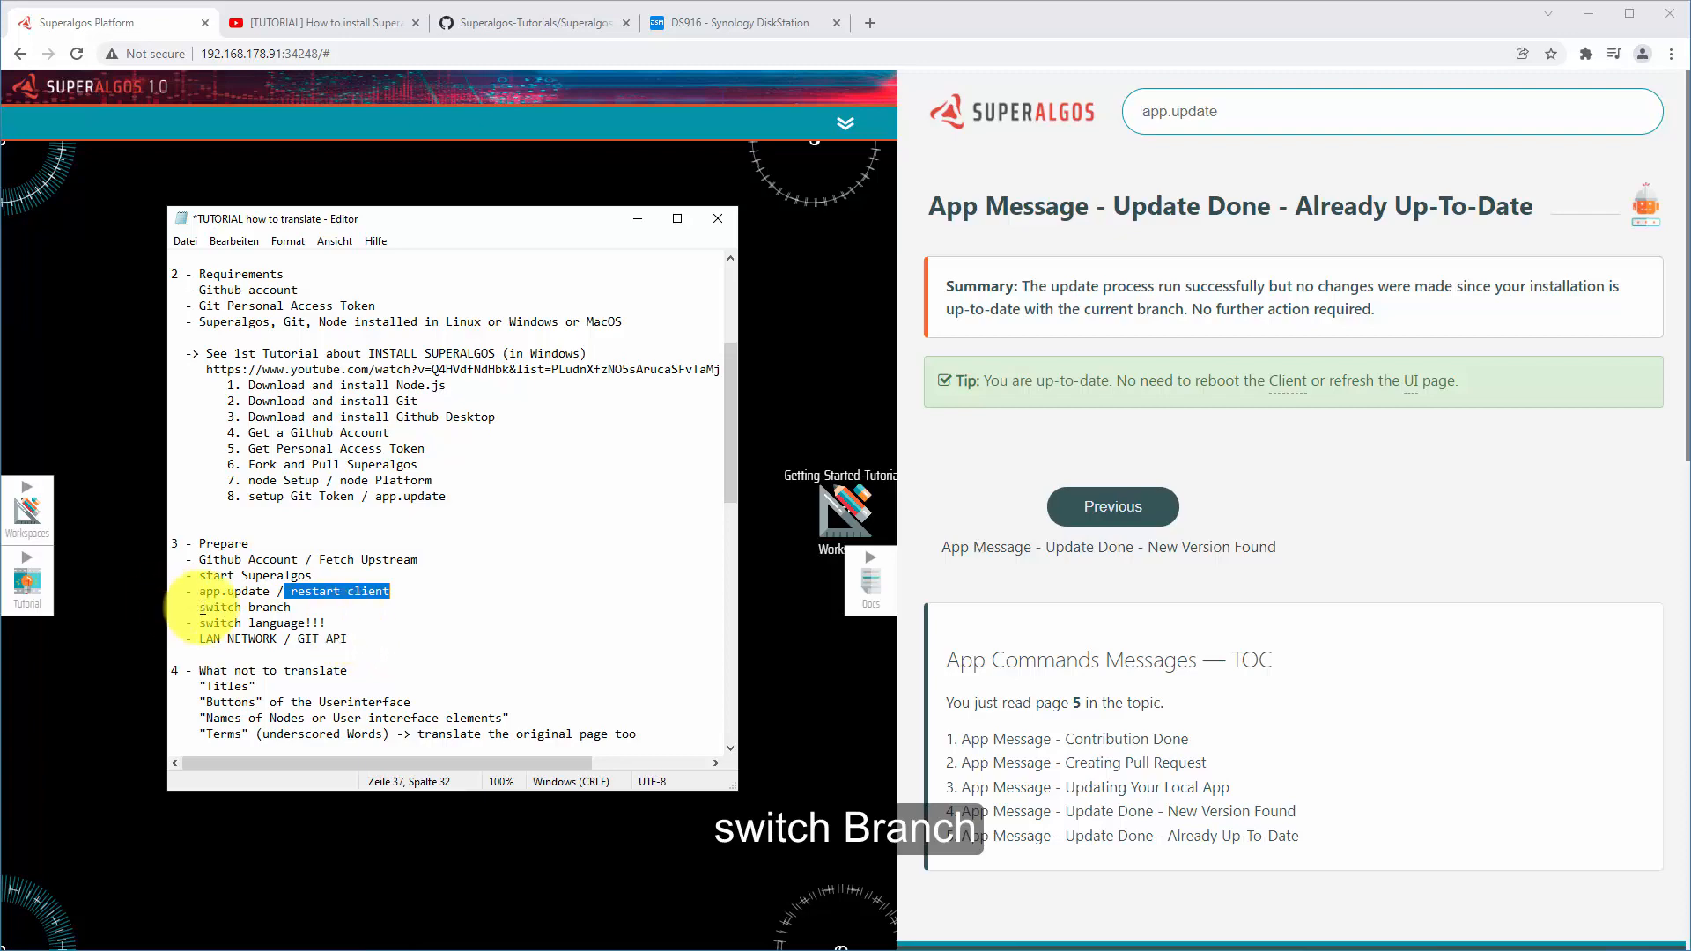
Highlight "switch branch" in the notes checklist, and check the current and contributions branch settings in the Docs footer
left_click_drag(199, 606, 344, 608)
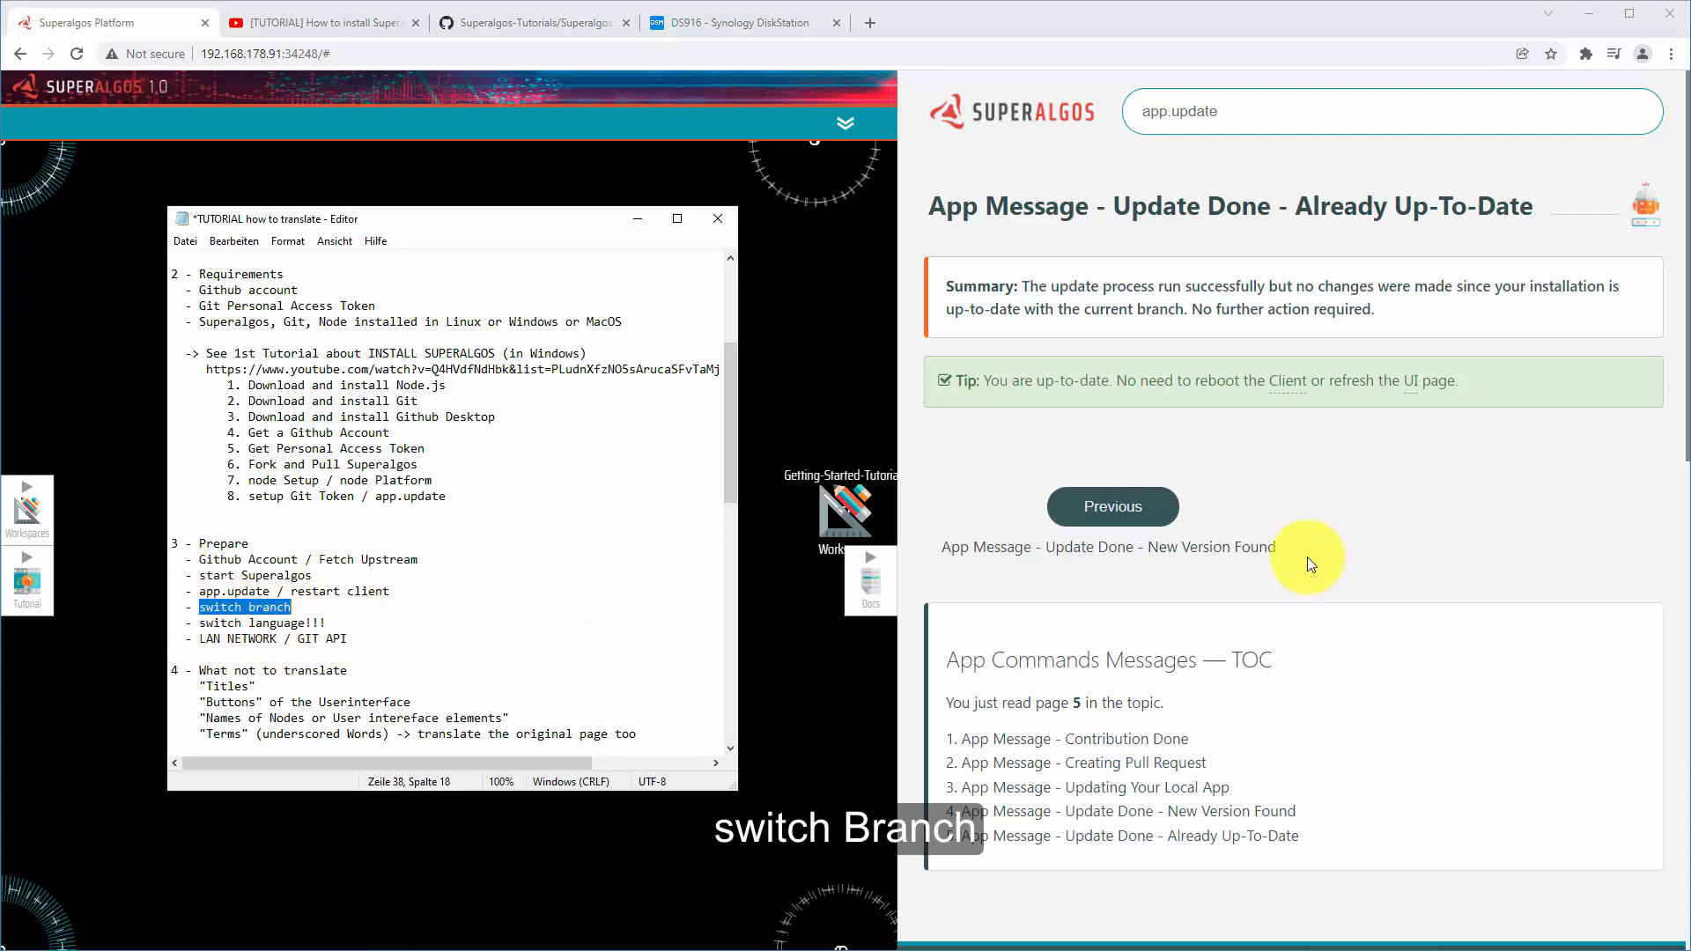
scroll(1309, 595, "down", 15)
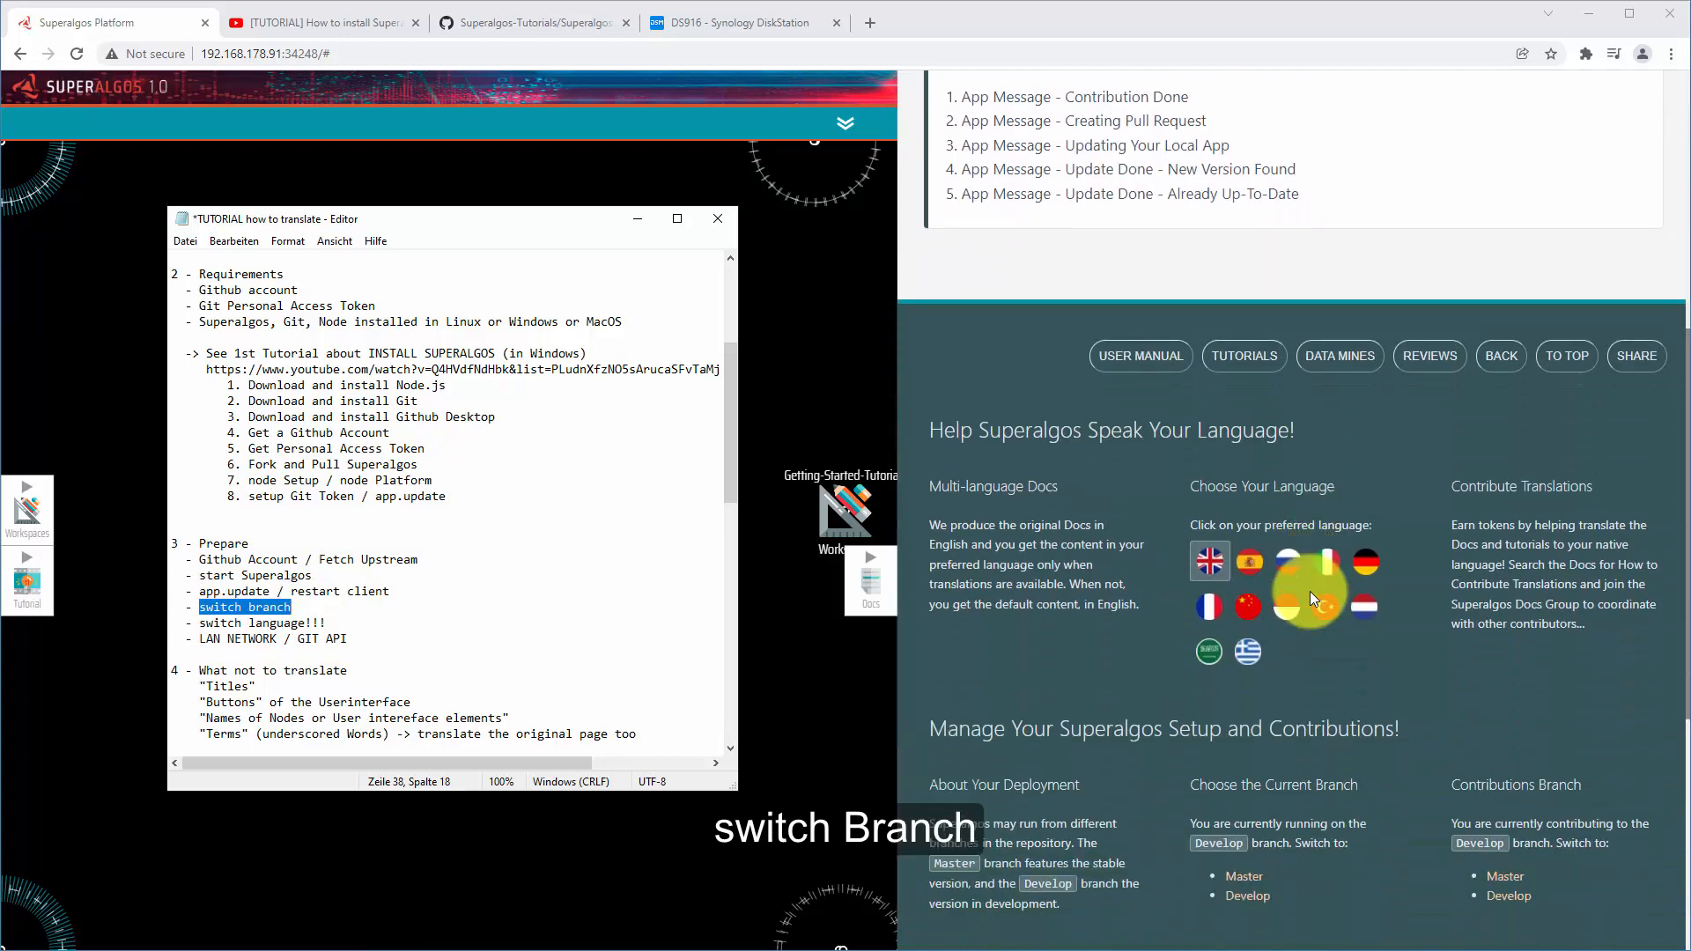
scroll(1309, 590, "up", 2)
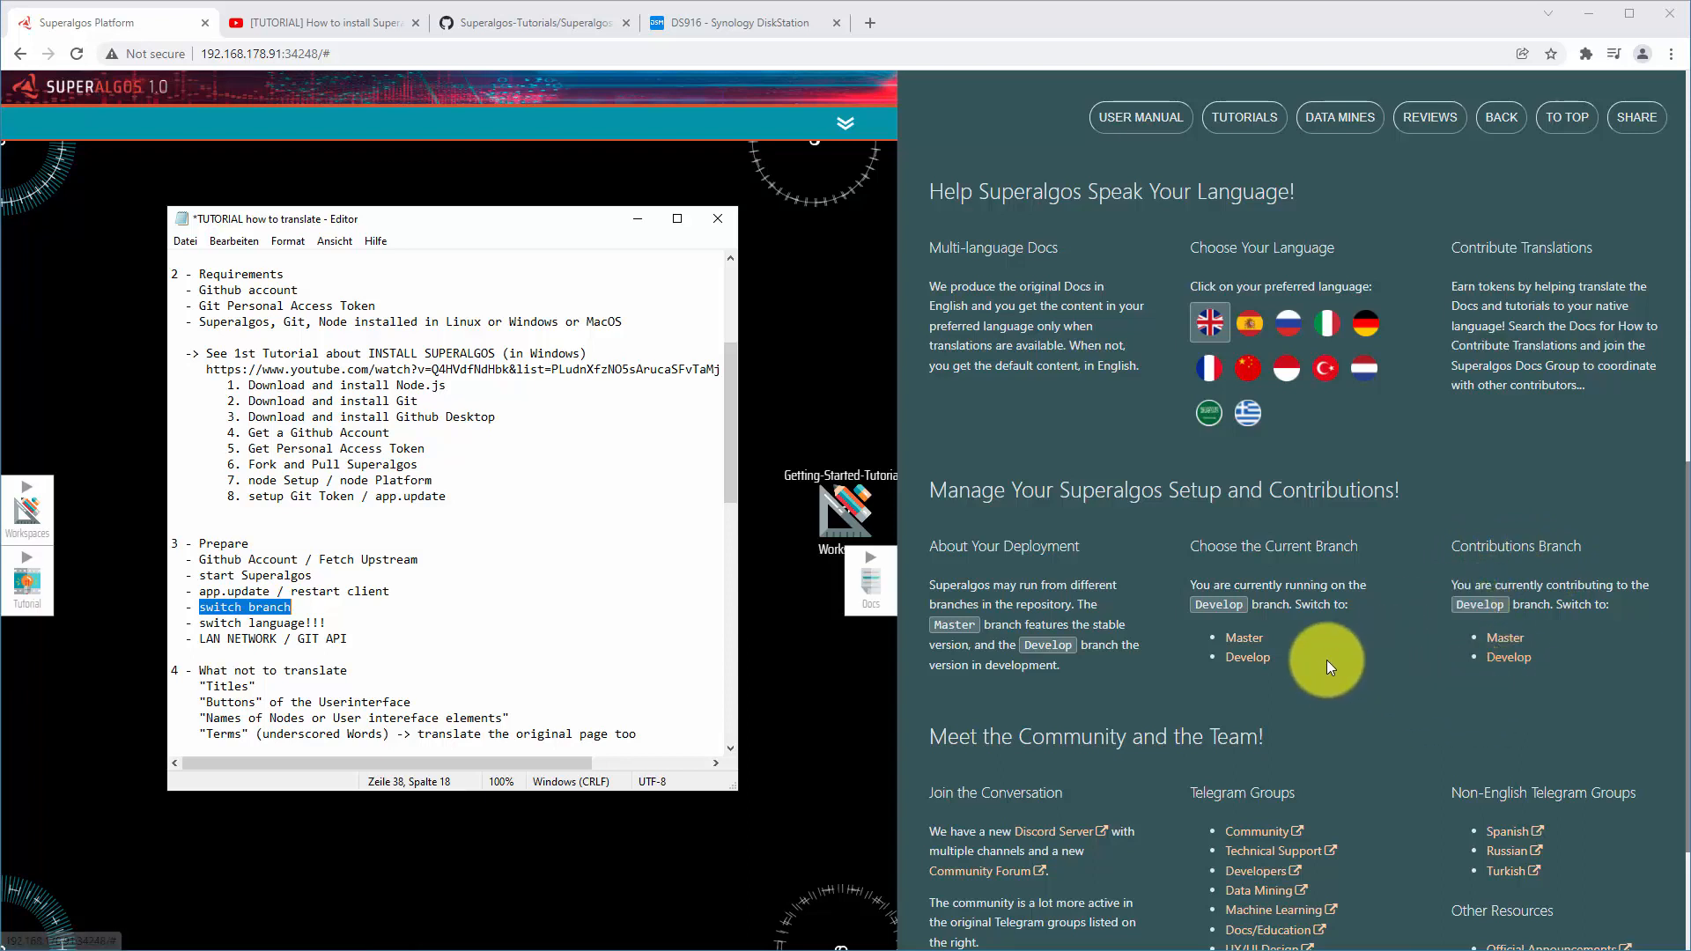
Switch the preferred language of the Docs to German and highlight the title of the resulting page
scroll(1123, 339, "up", 3)
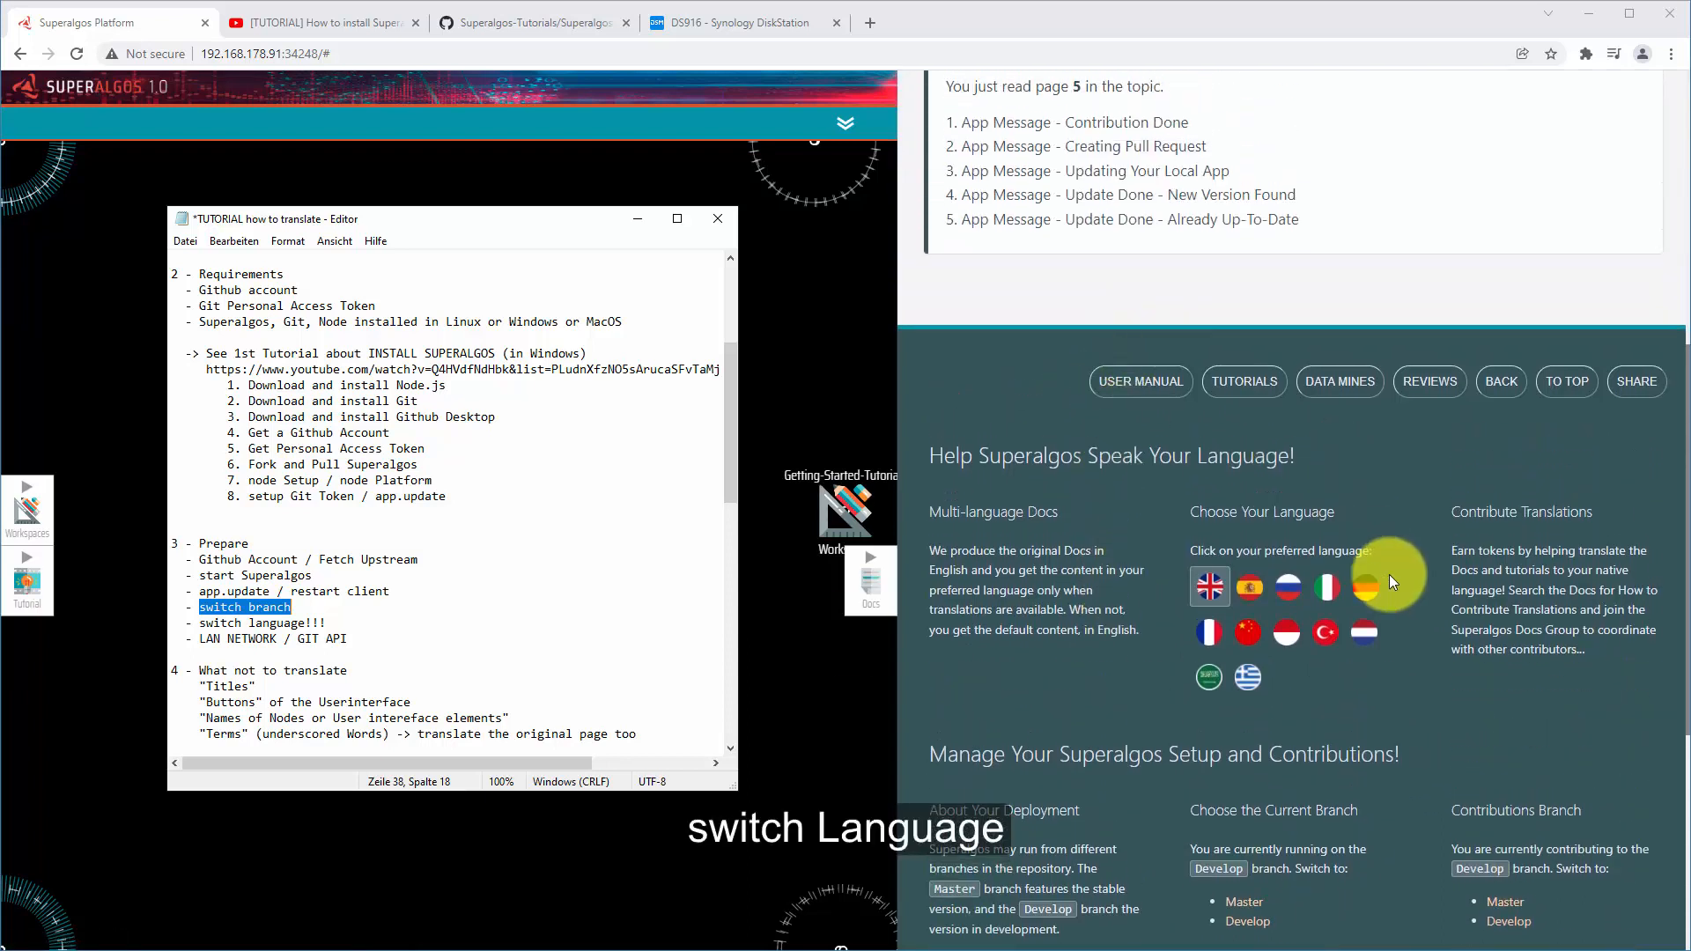
scroll(1389, 581, "up", 1)
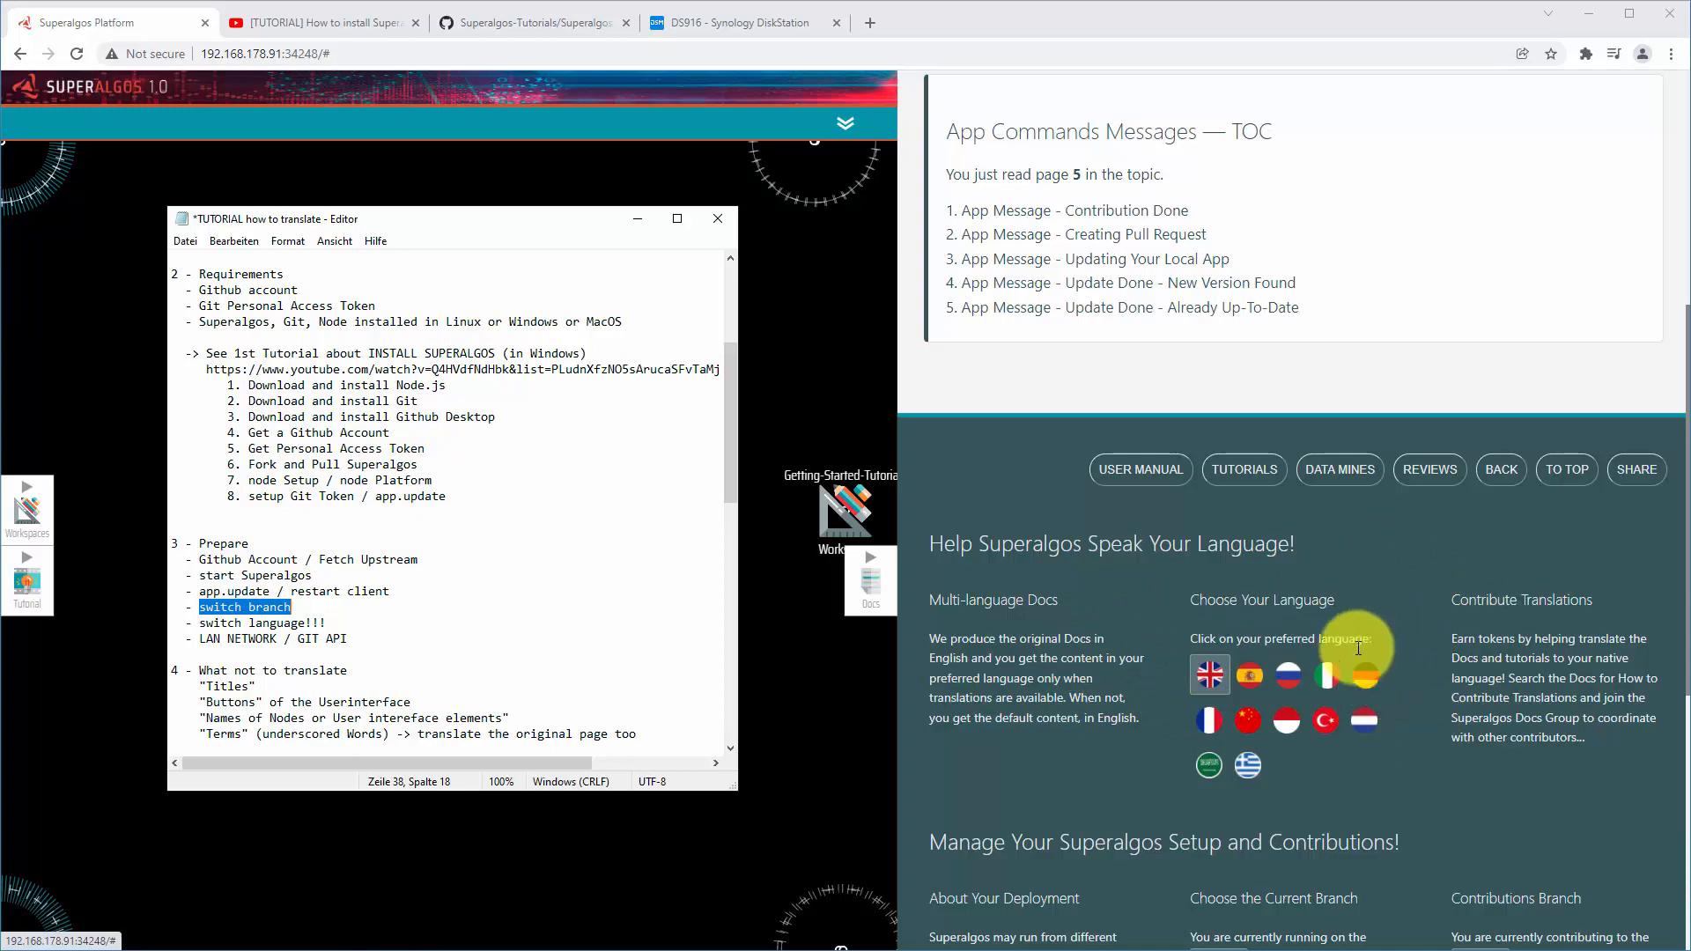
left_click(1368, 686)
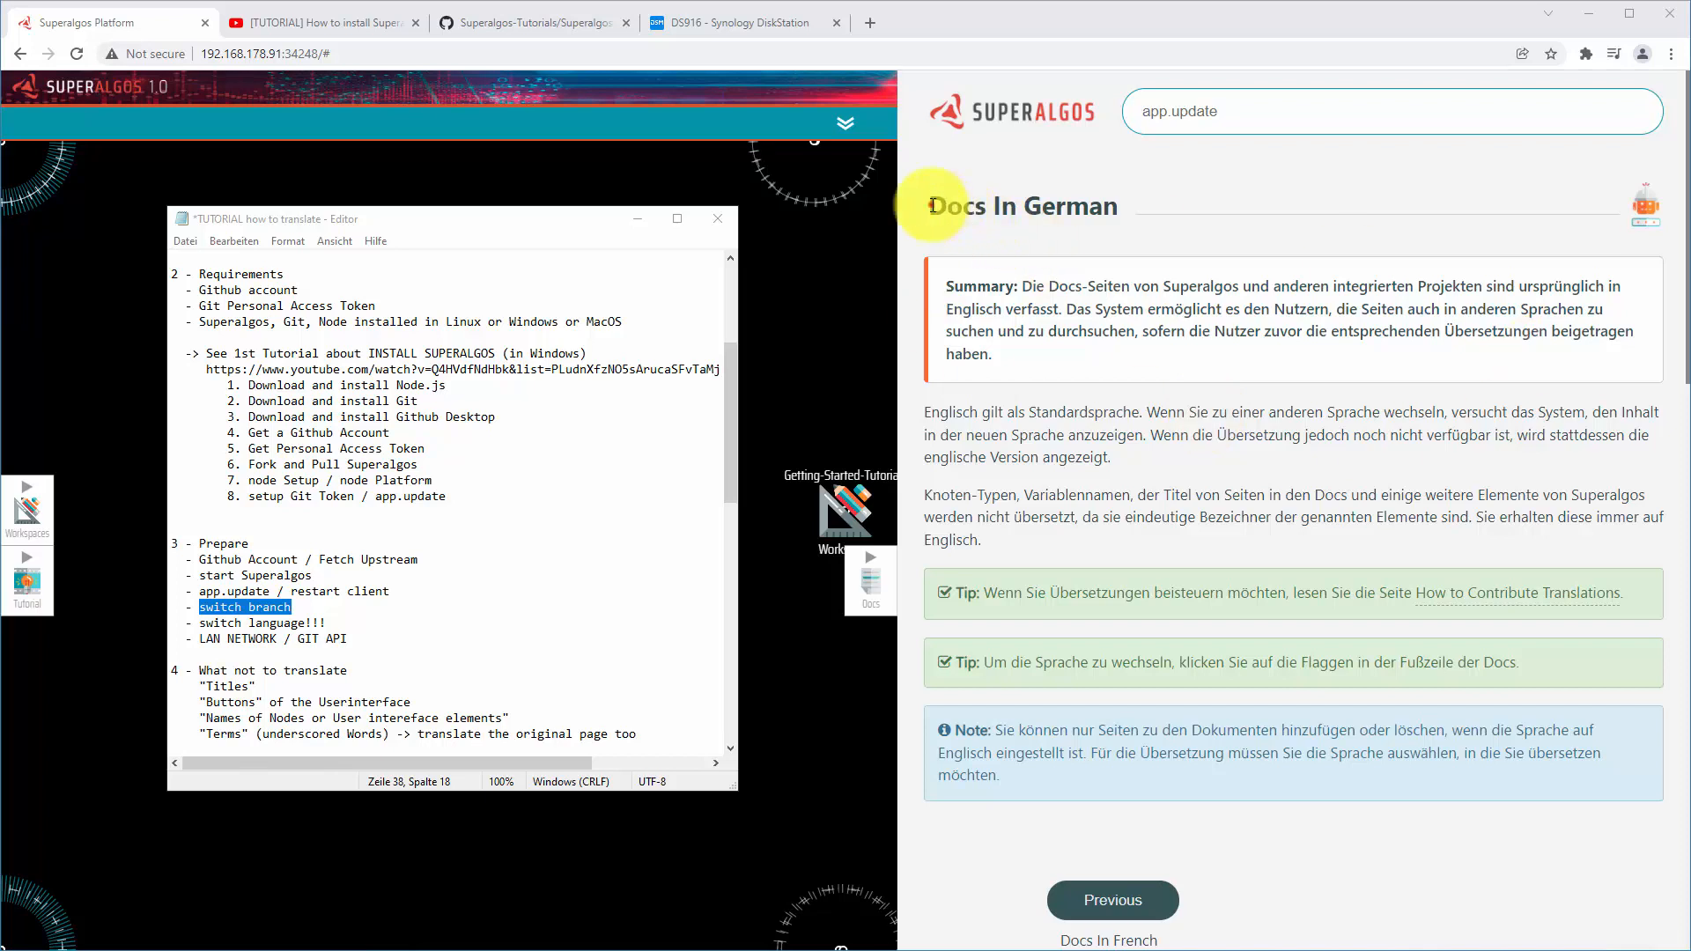
left_click_drag(929, 216, 1198, 216)
left_click(1257, 403)
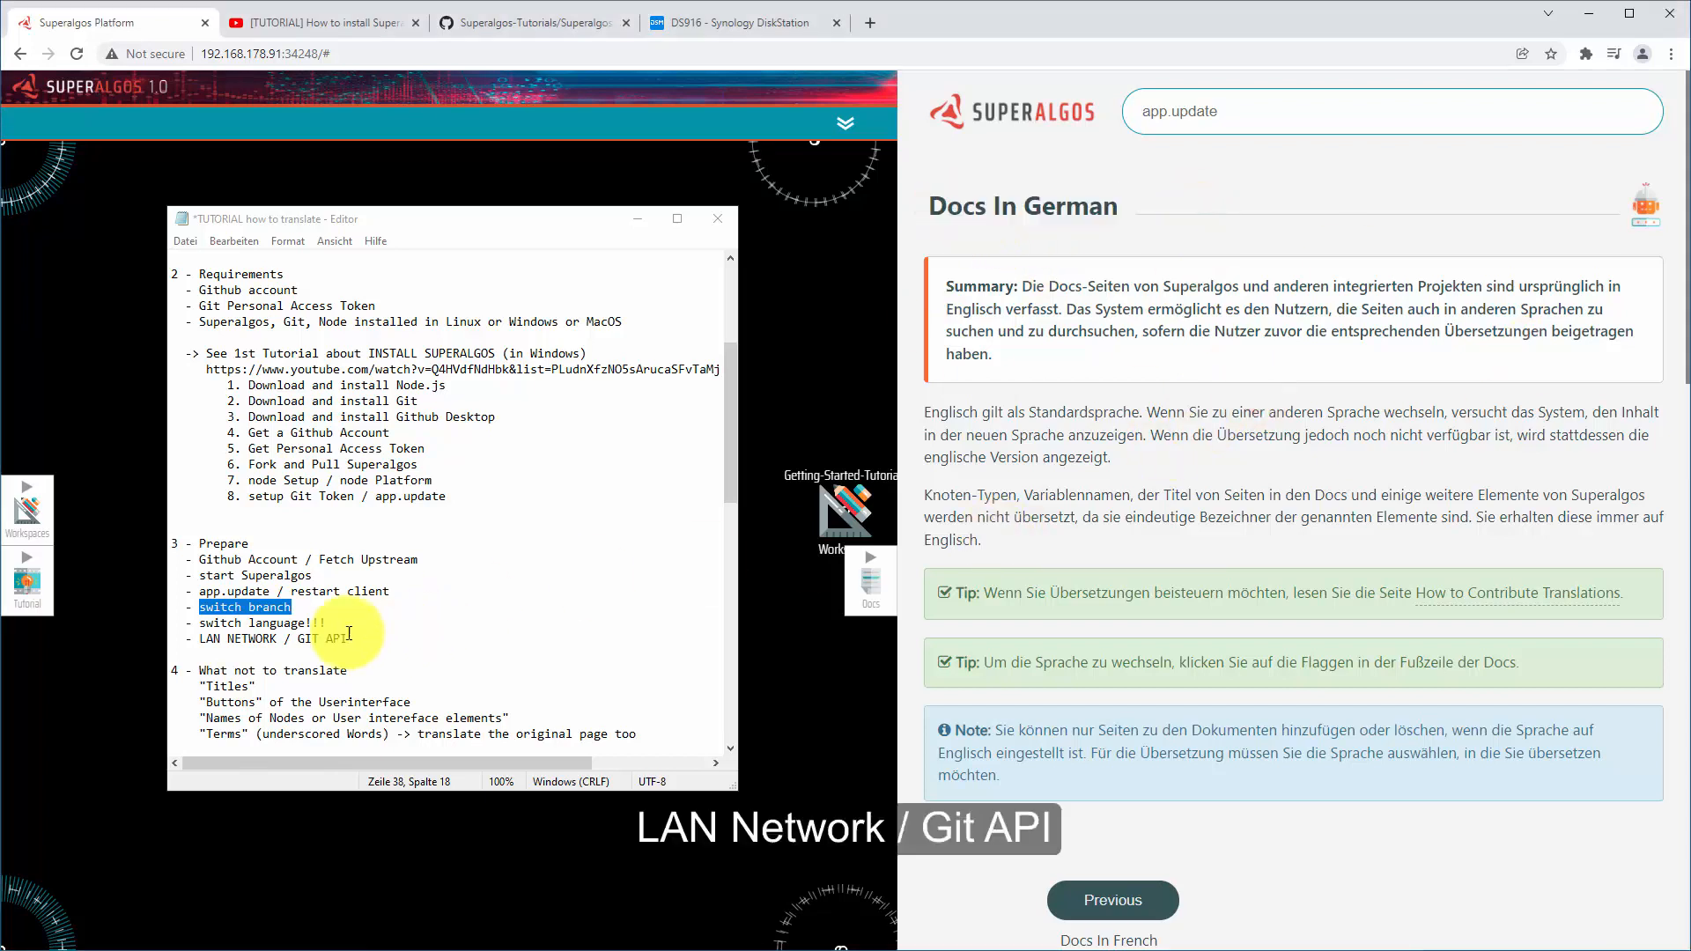
Highlight "LAN NETWORK / GIT API" in the checklist, and go to the APIs node in the workspace to try Add Github API
left_click_drag(200, 638, 348, 638)
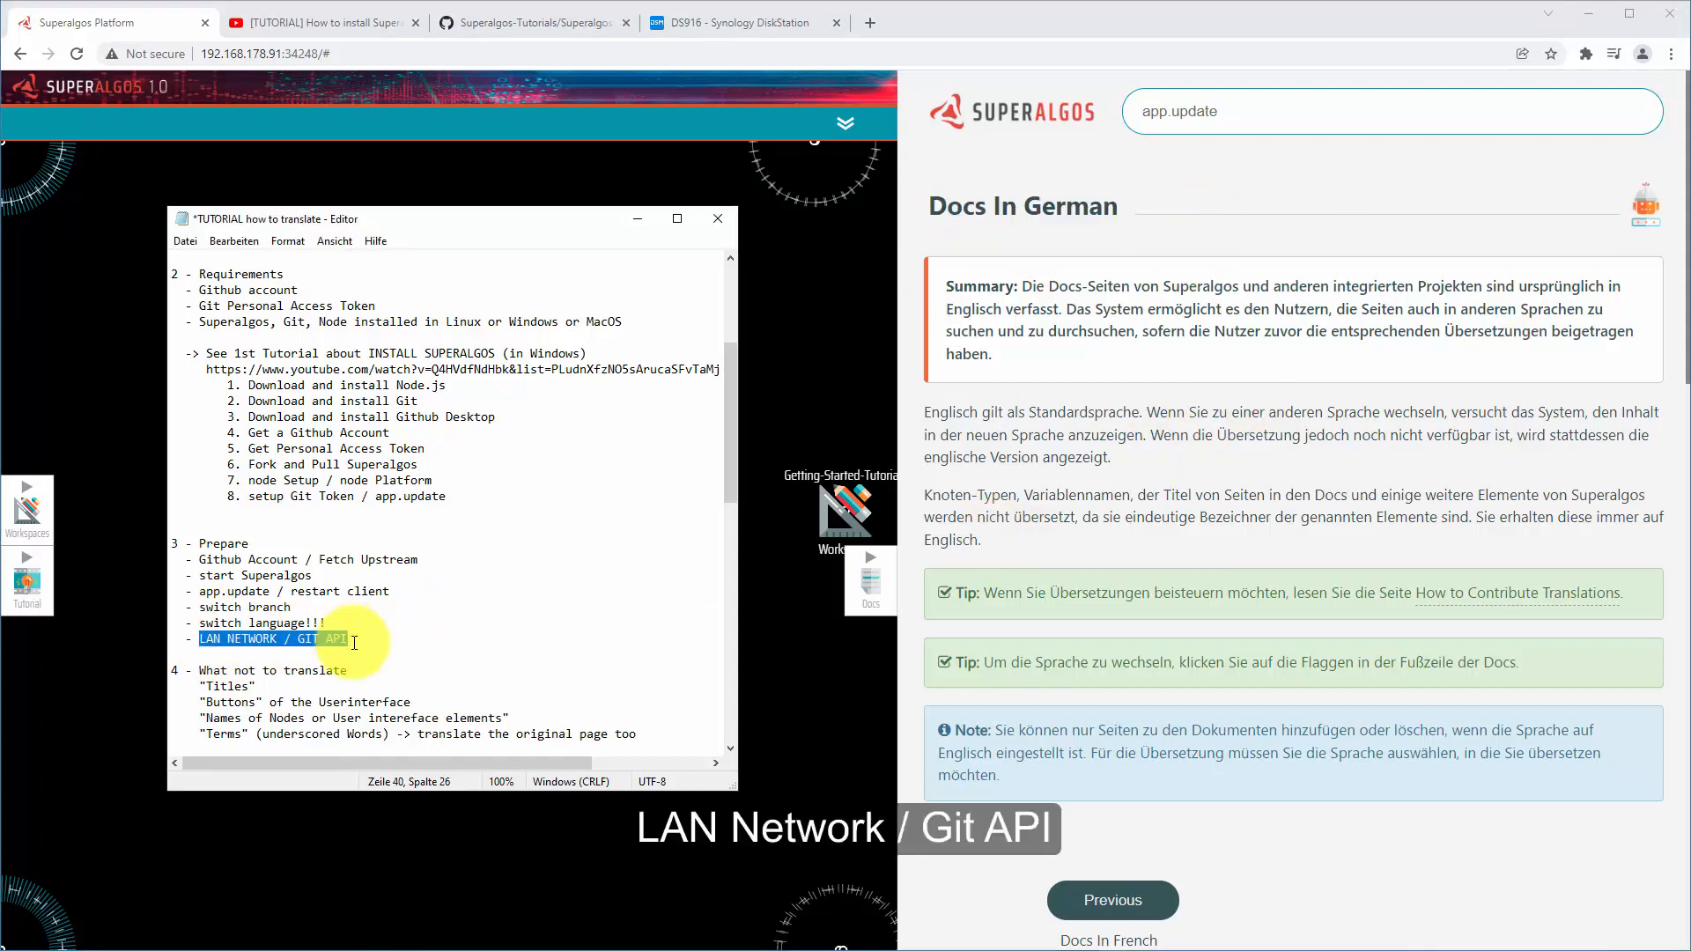
left_click(874, 590)
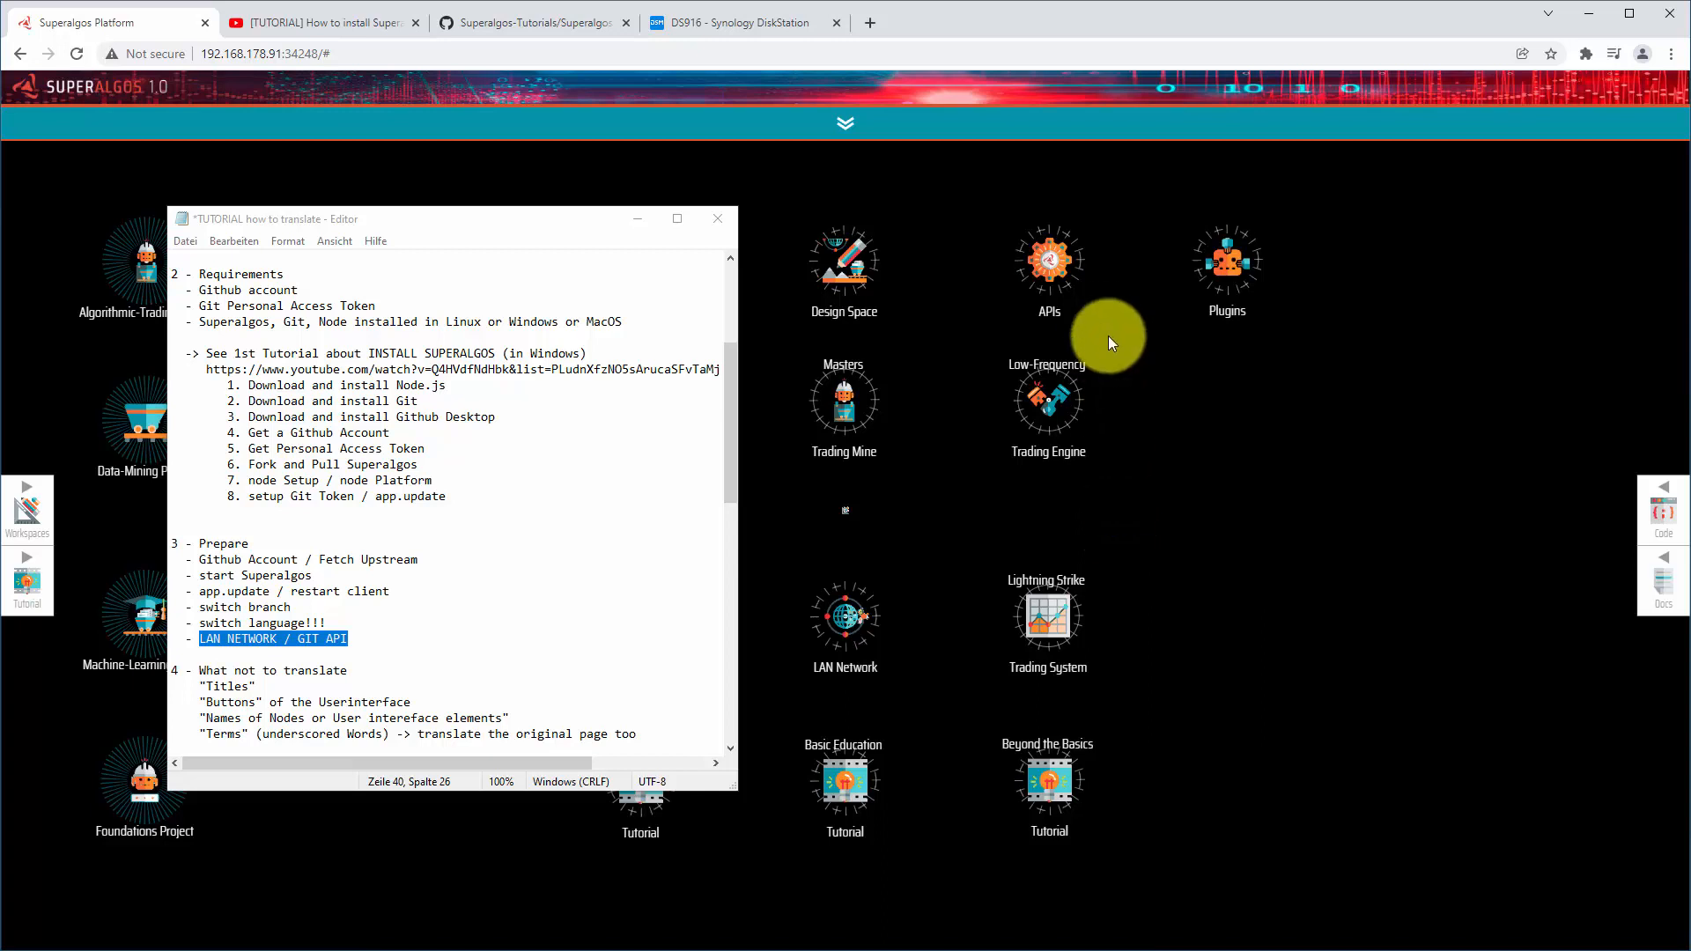
left_click(1053, 264)
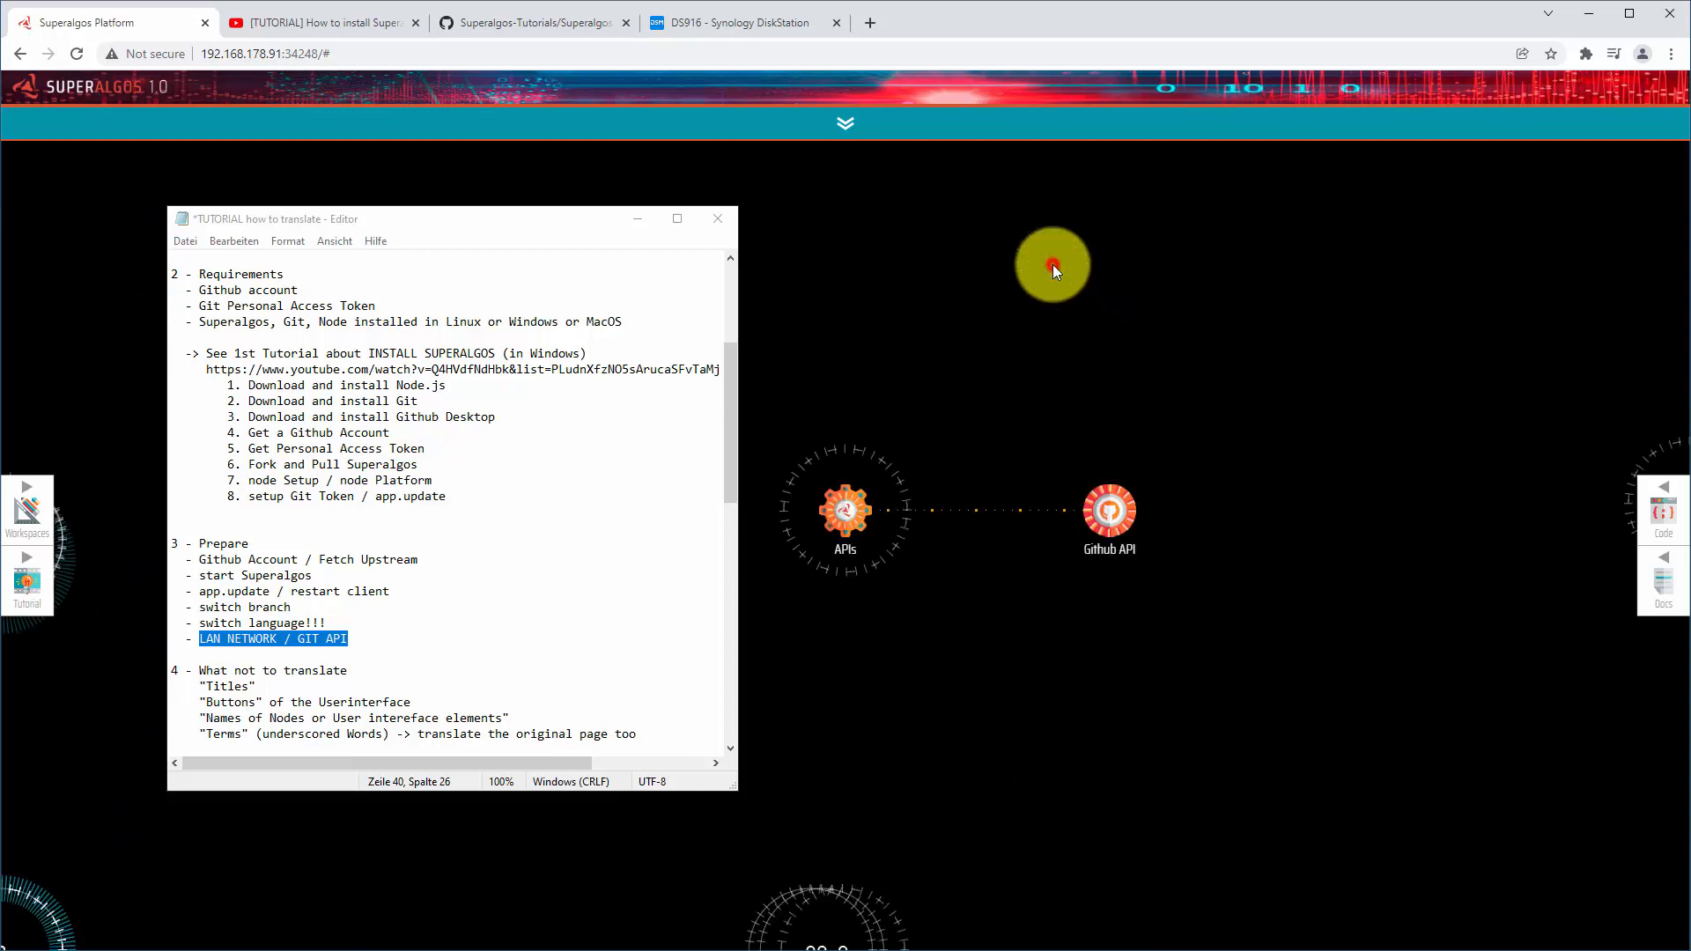
mouse_move(812, 576)
left_click(1030, 471)
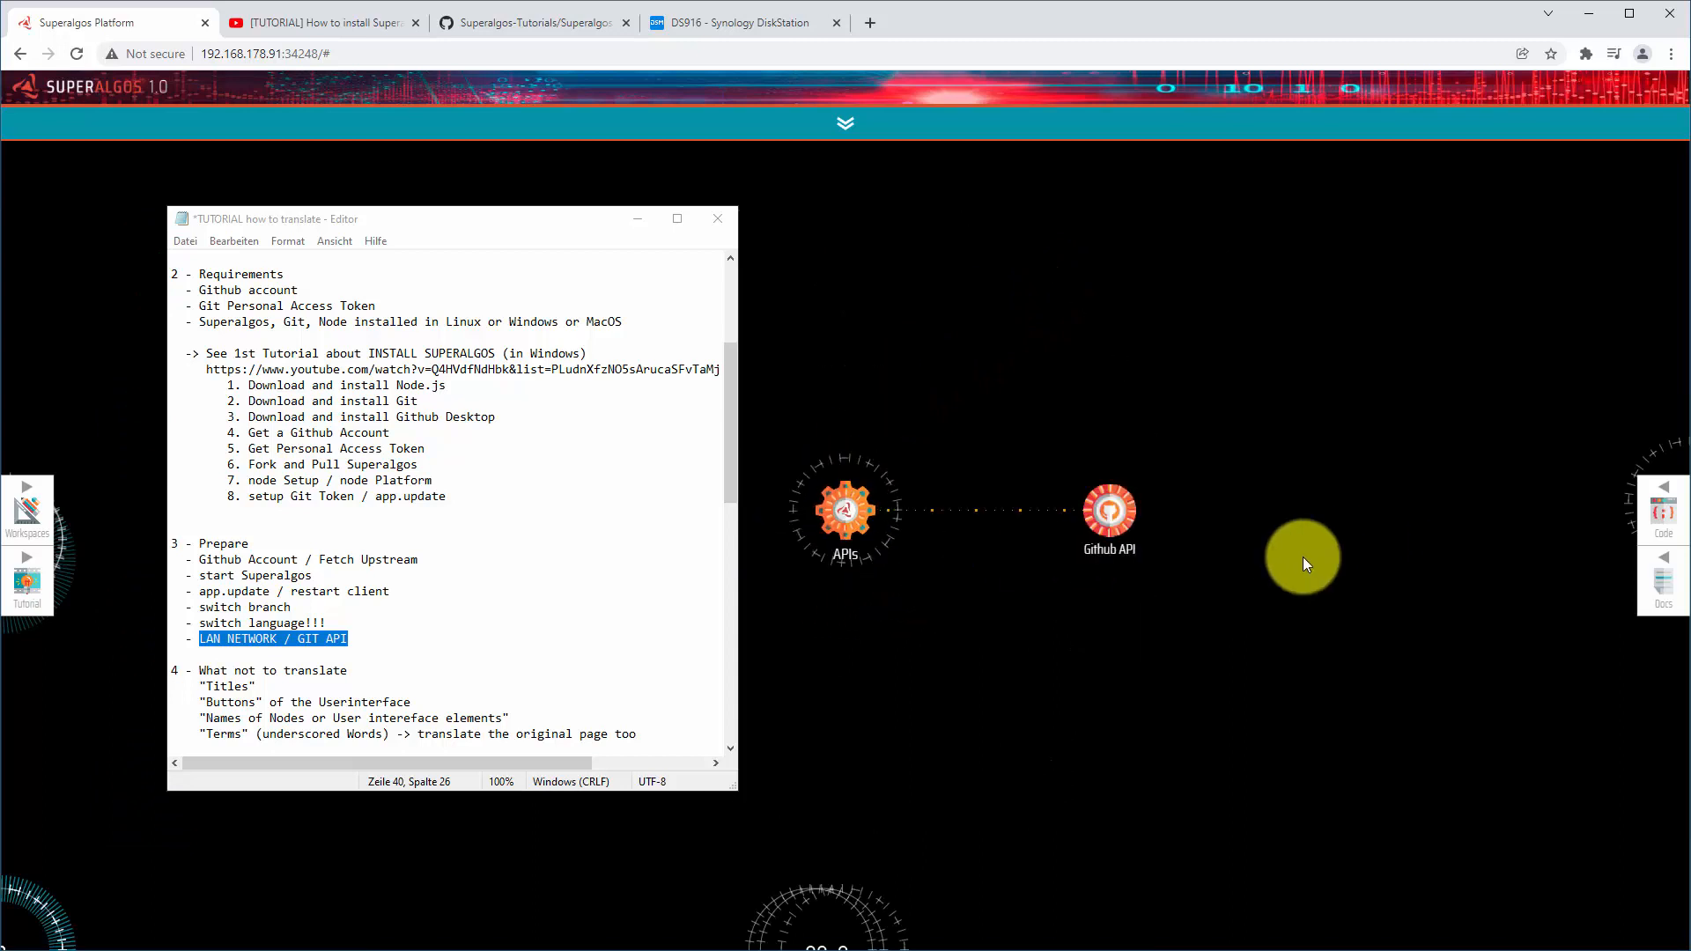
mouse_move(1154, 552)
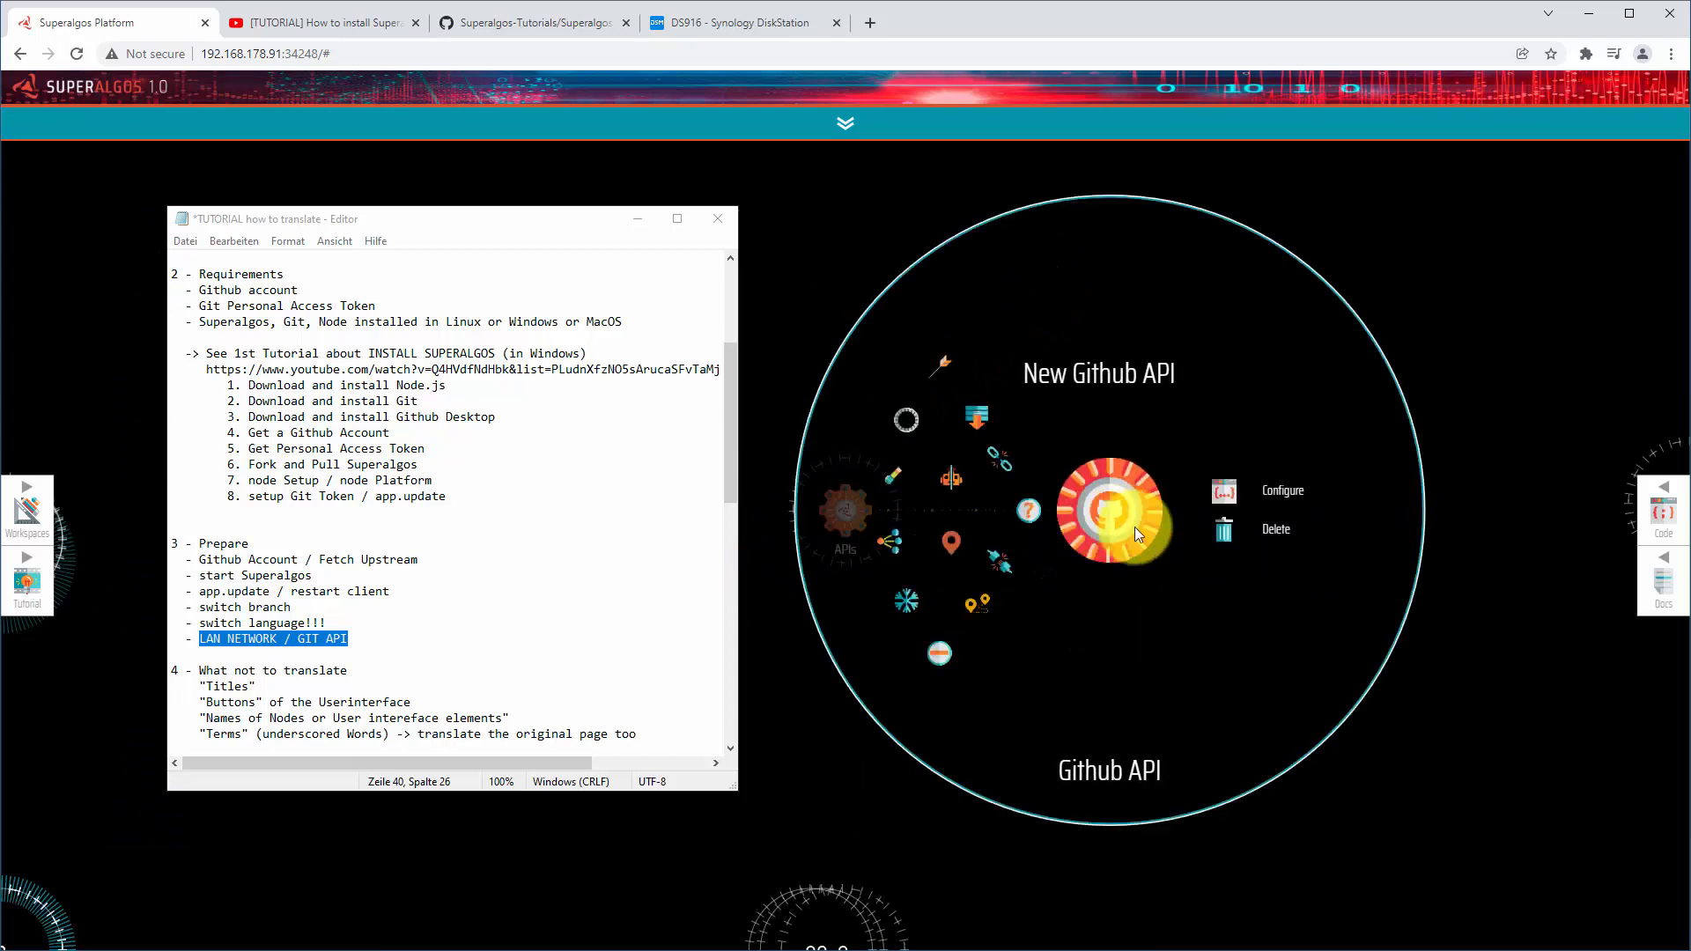
Minimize the notes and open the configuration of the Github API node for editing
left_click(637, 218)
mouse_move(827, 498)
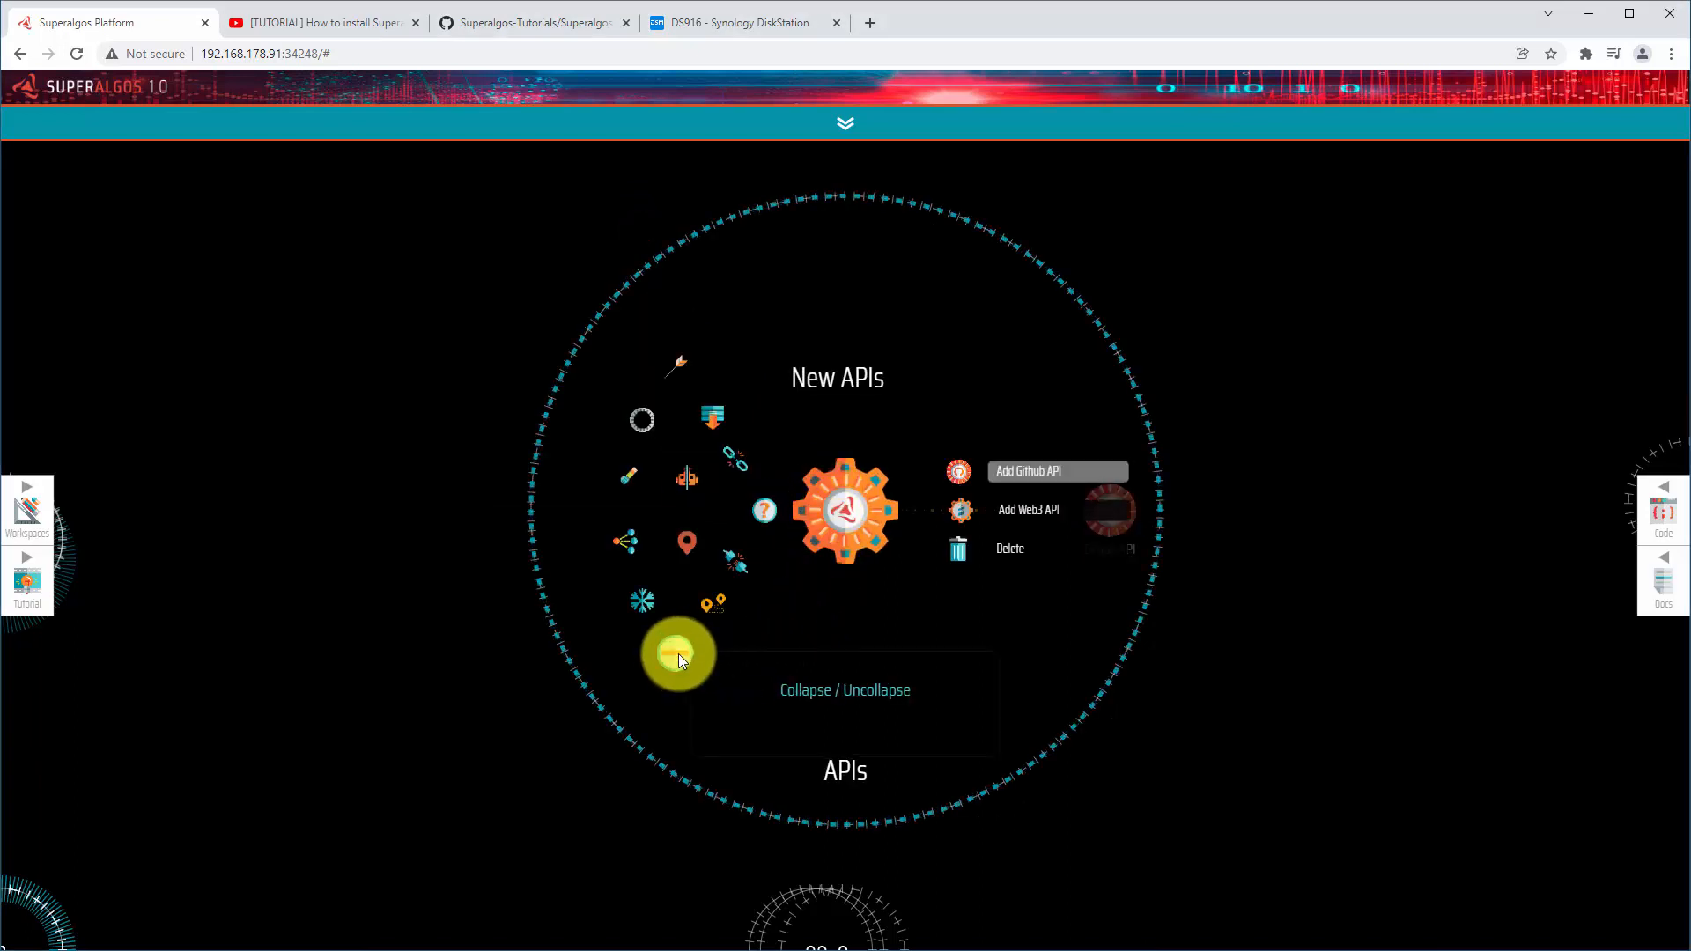
mouse_move(1113, 520)
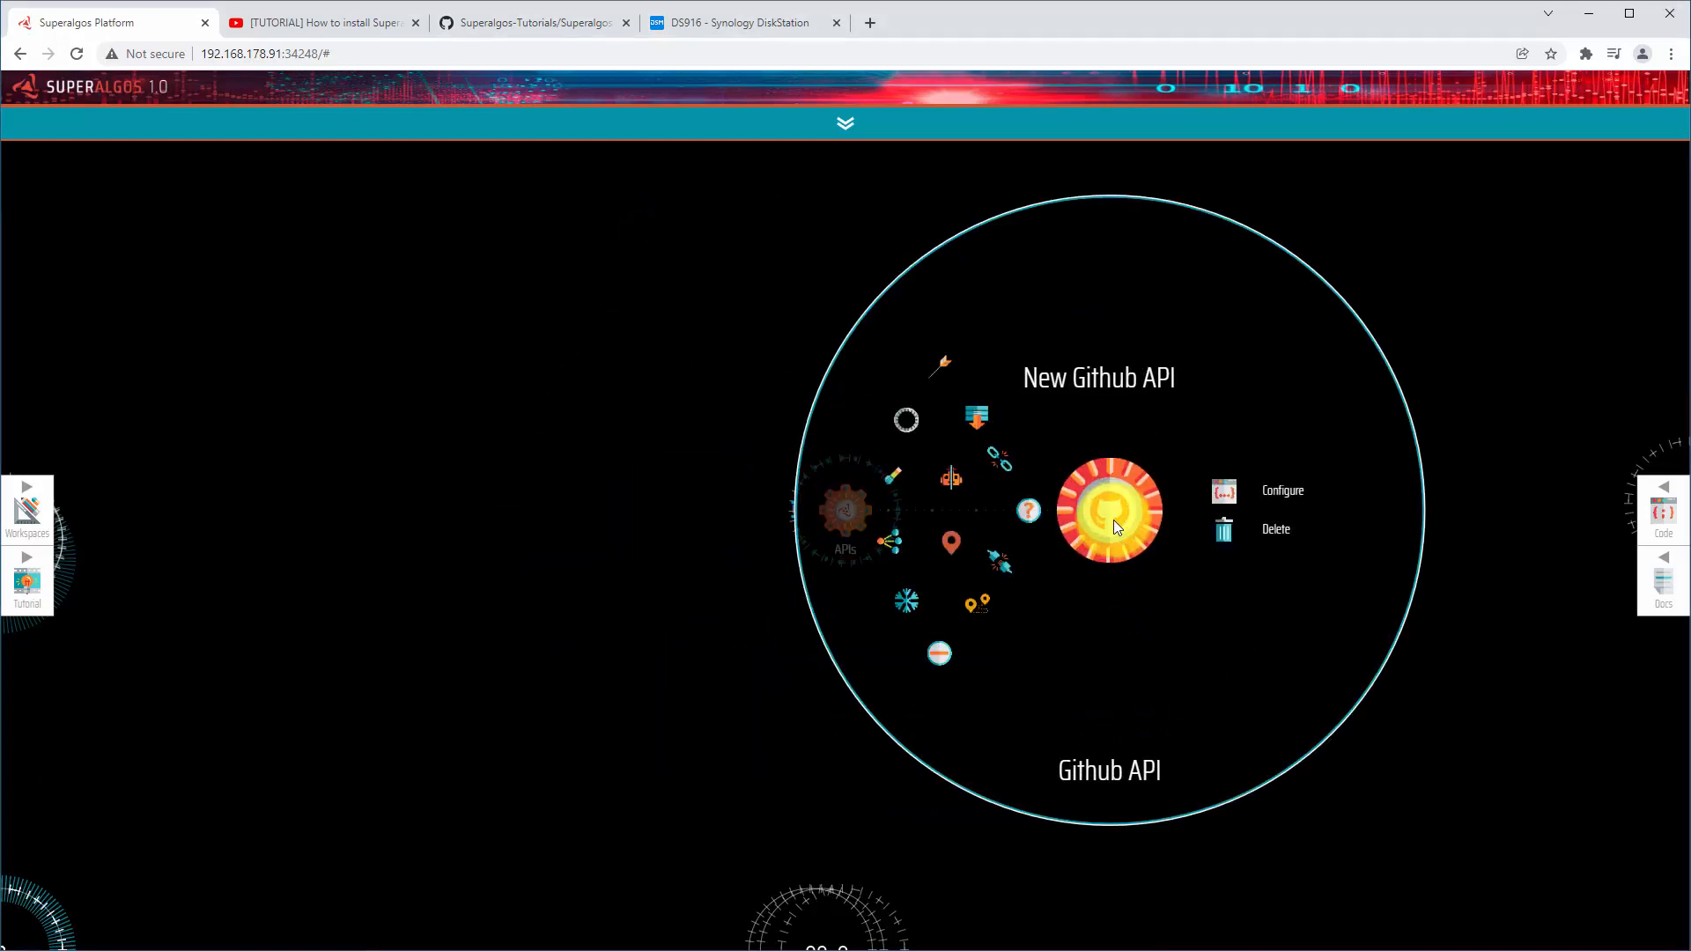
left_click(1234, 493)
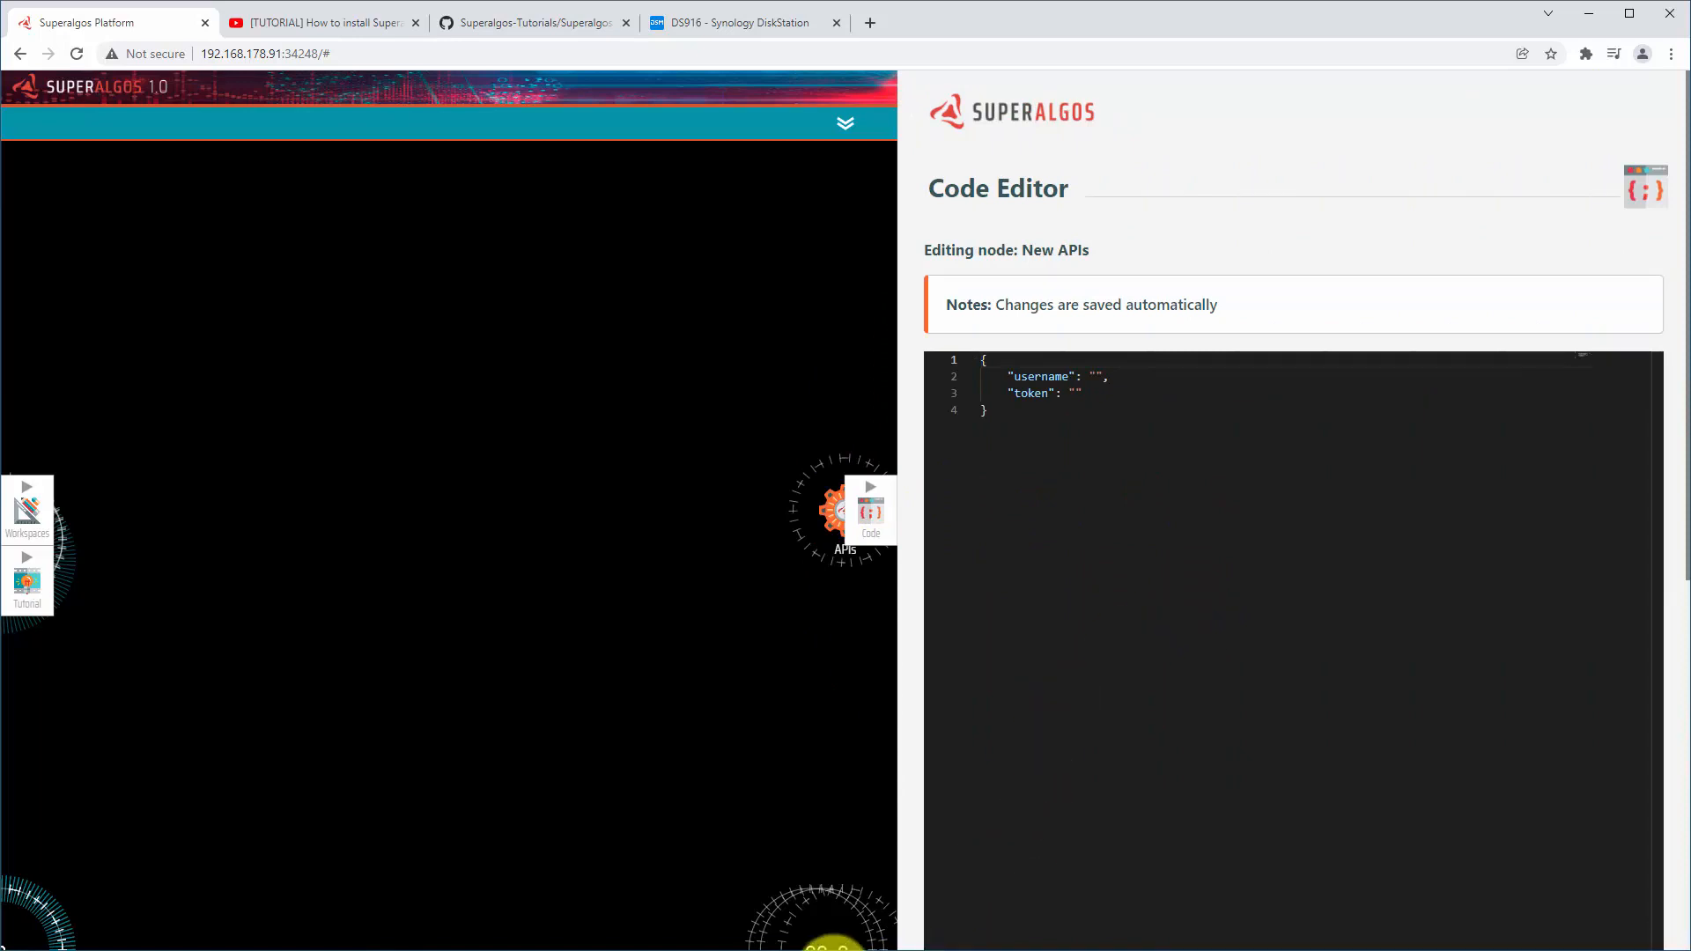
Copy the GitHub username Superalgos-Tutorials from the end of the notes into the username value of the Github API configuration
left_click(832, 946)
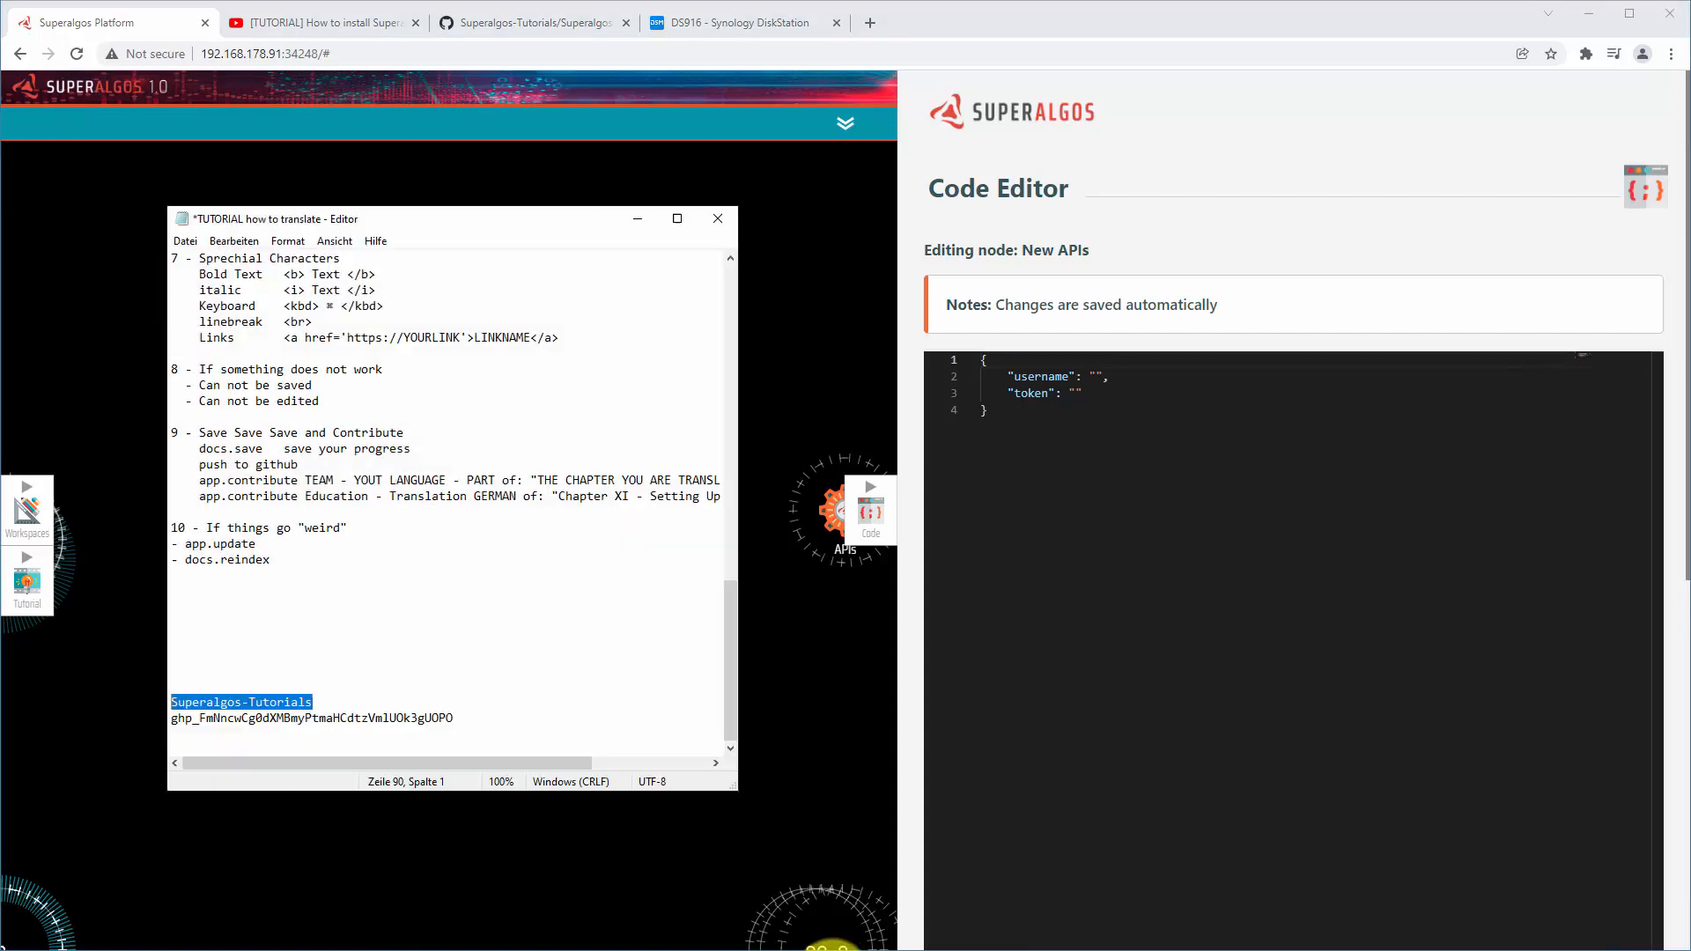
right_click(231, 700)
left_click(128, 502)
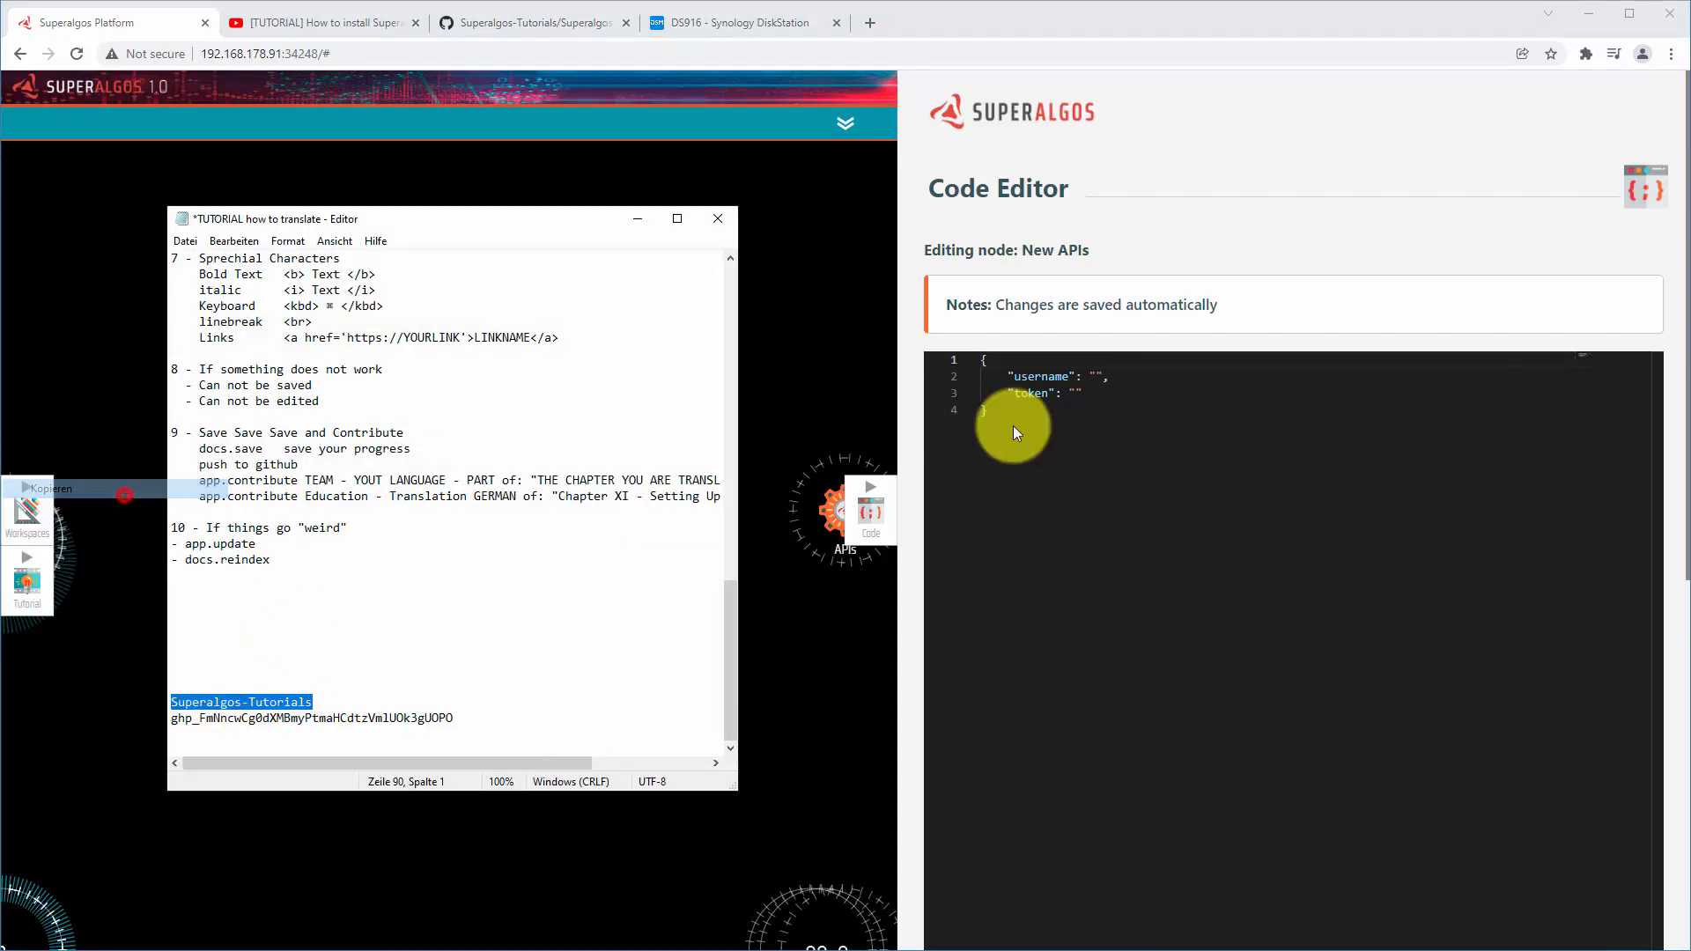
left_click(1095, 376)
key("ctrl+v")
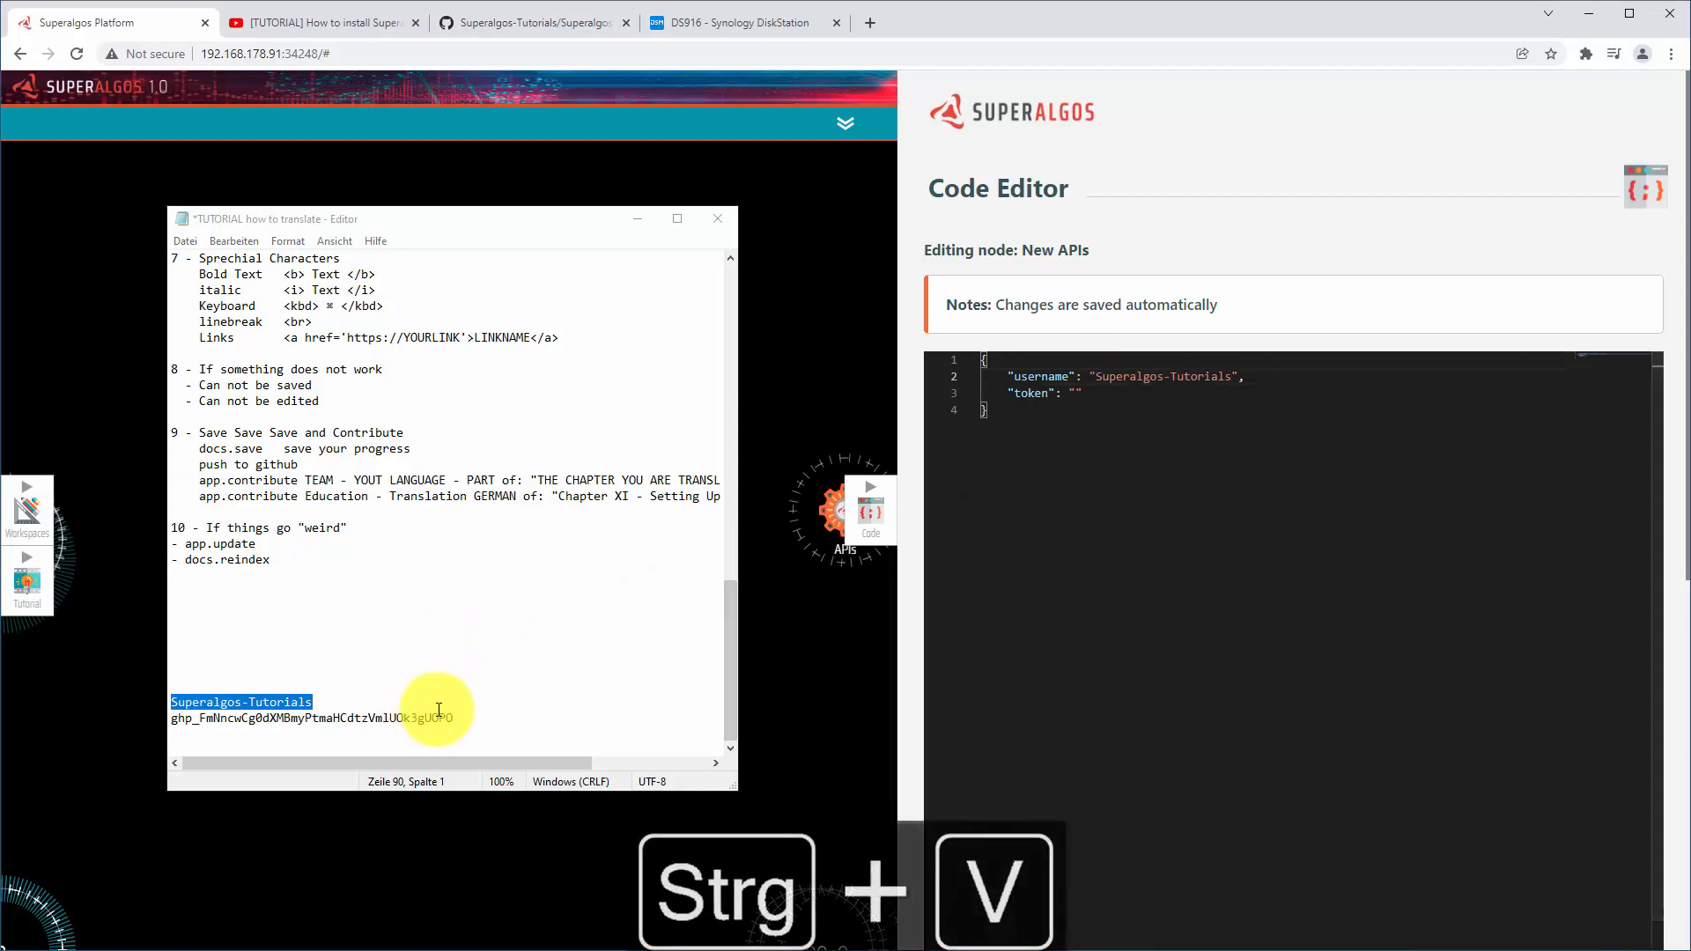
Copy the GitHub personal access token from the notes into the token value of the Github API configuration
left_click_drag(454, 716, 169, 717)
key("ctrl+c")
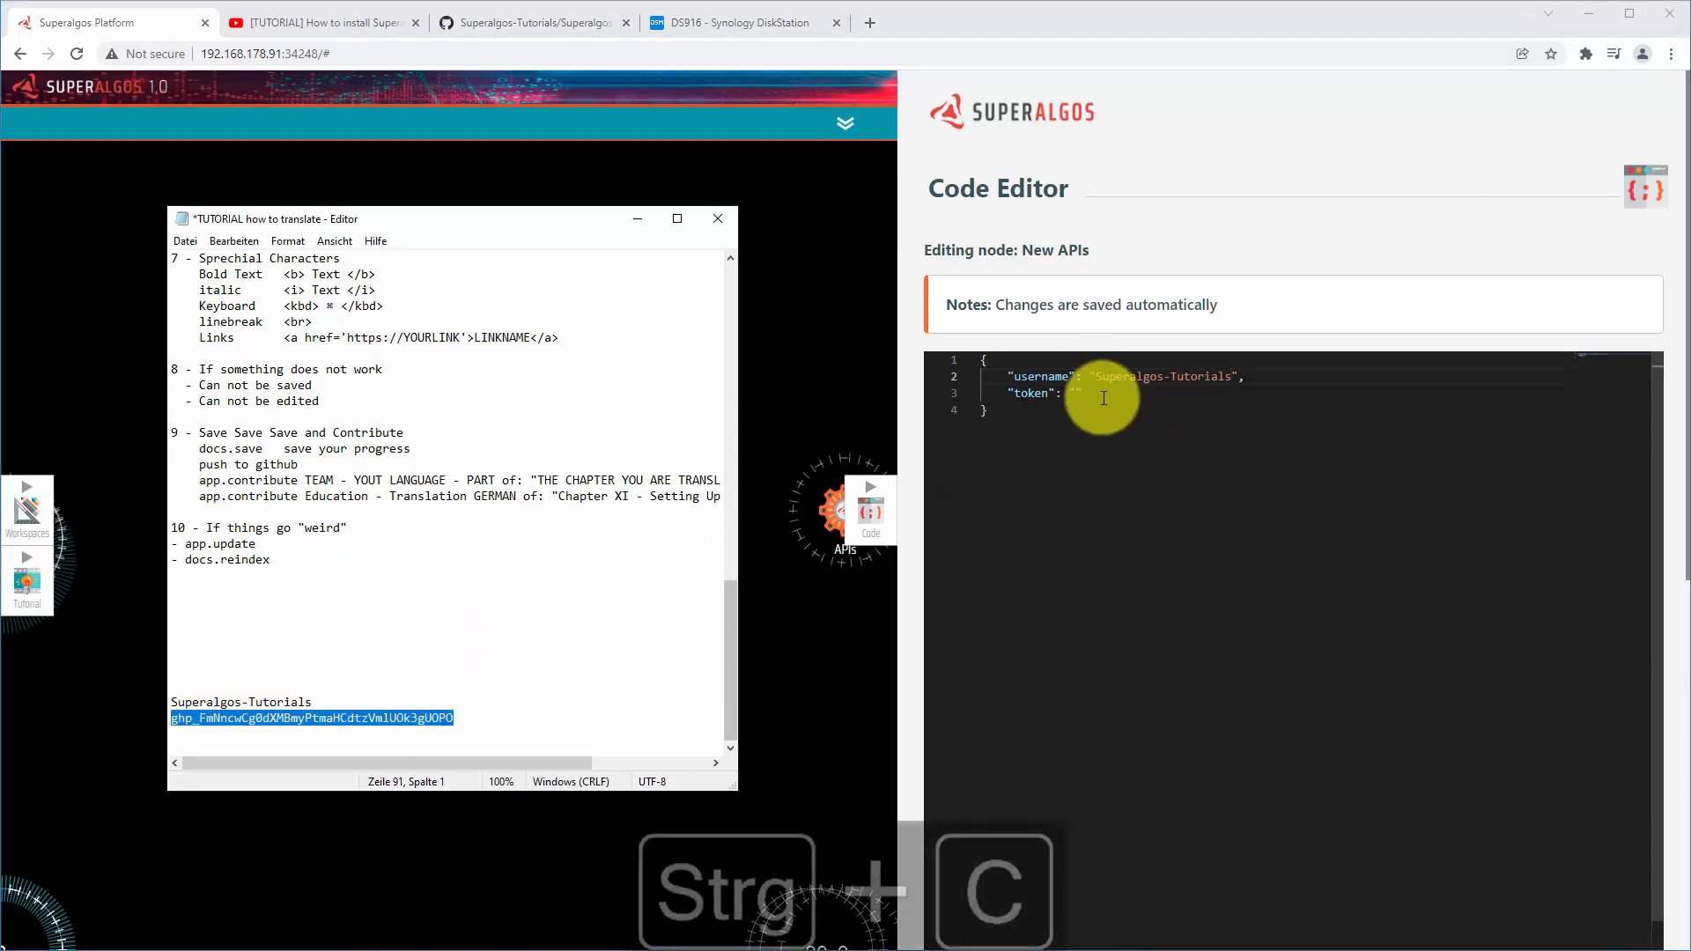
left_click(1076, 392)
key("ctrl+v")
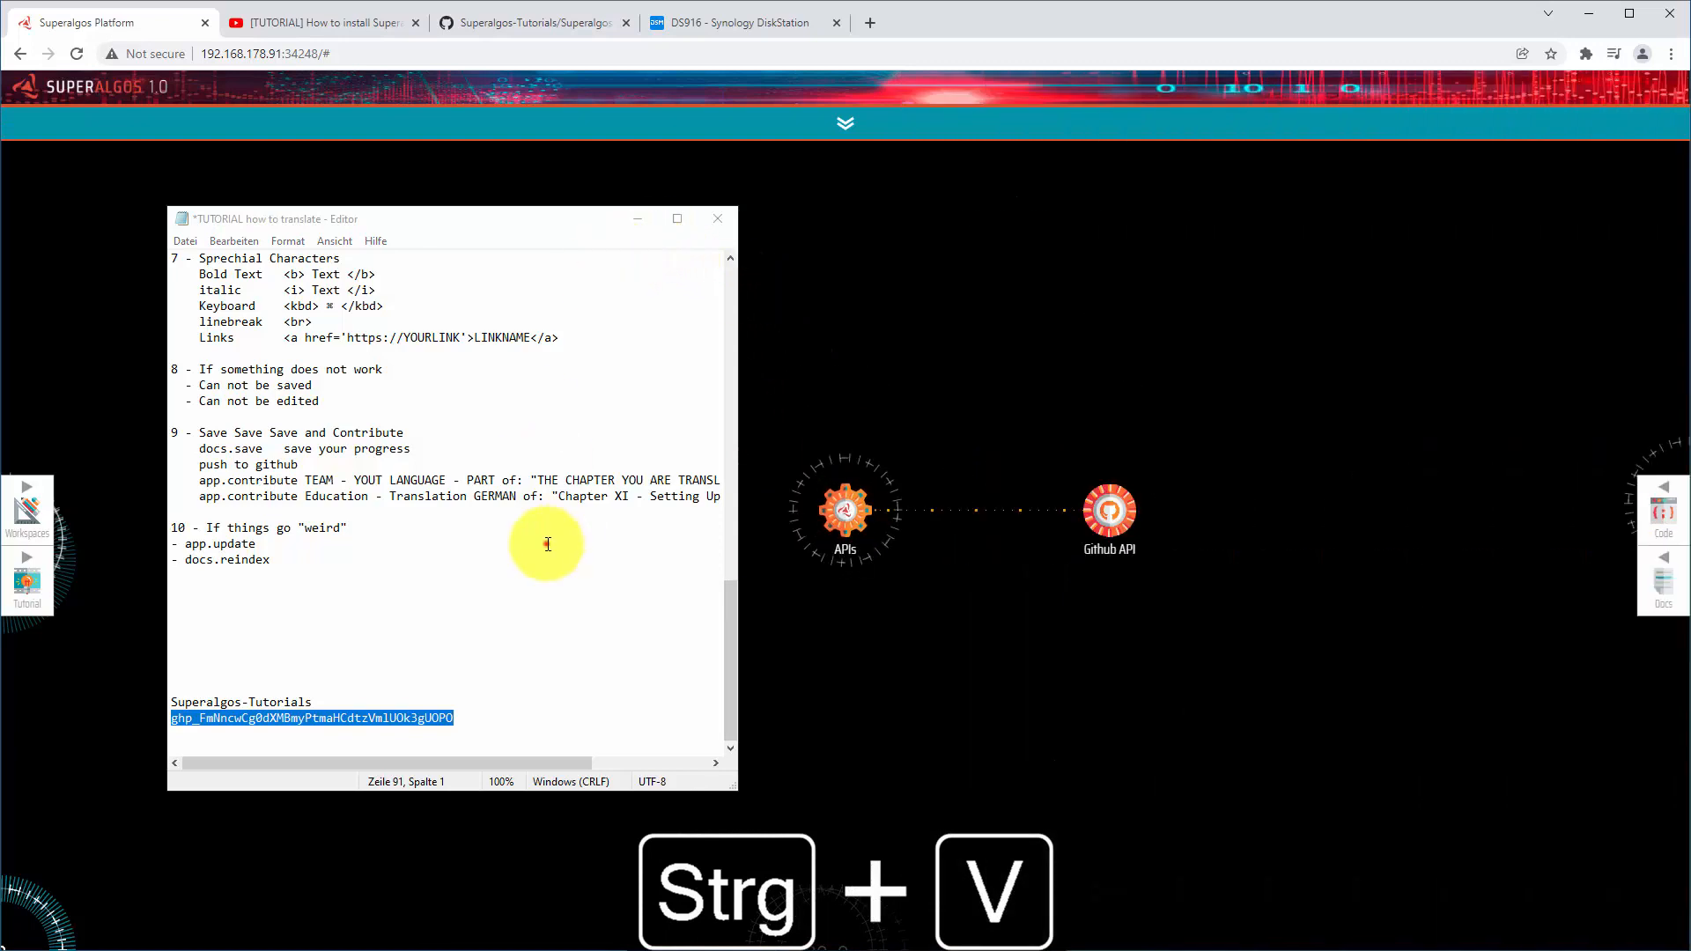
Look back through the notes, and start the Welcome to Superalgos! tutorial from the workspace
left_click(547, 539)
scroll(546, 404, "up", 13)
scroll(545, 408, "up", 5)
scroll(484, 441, "down", 3)
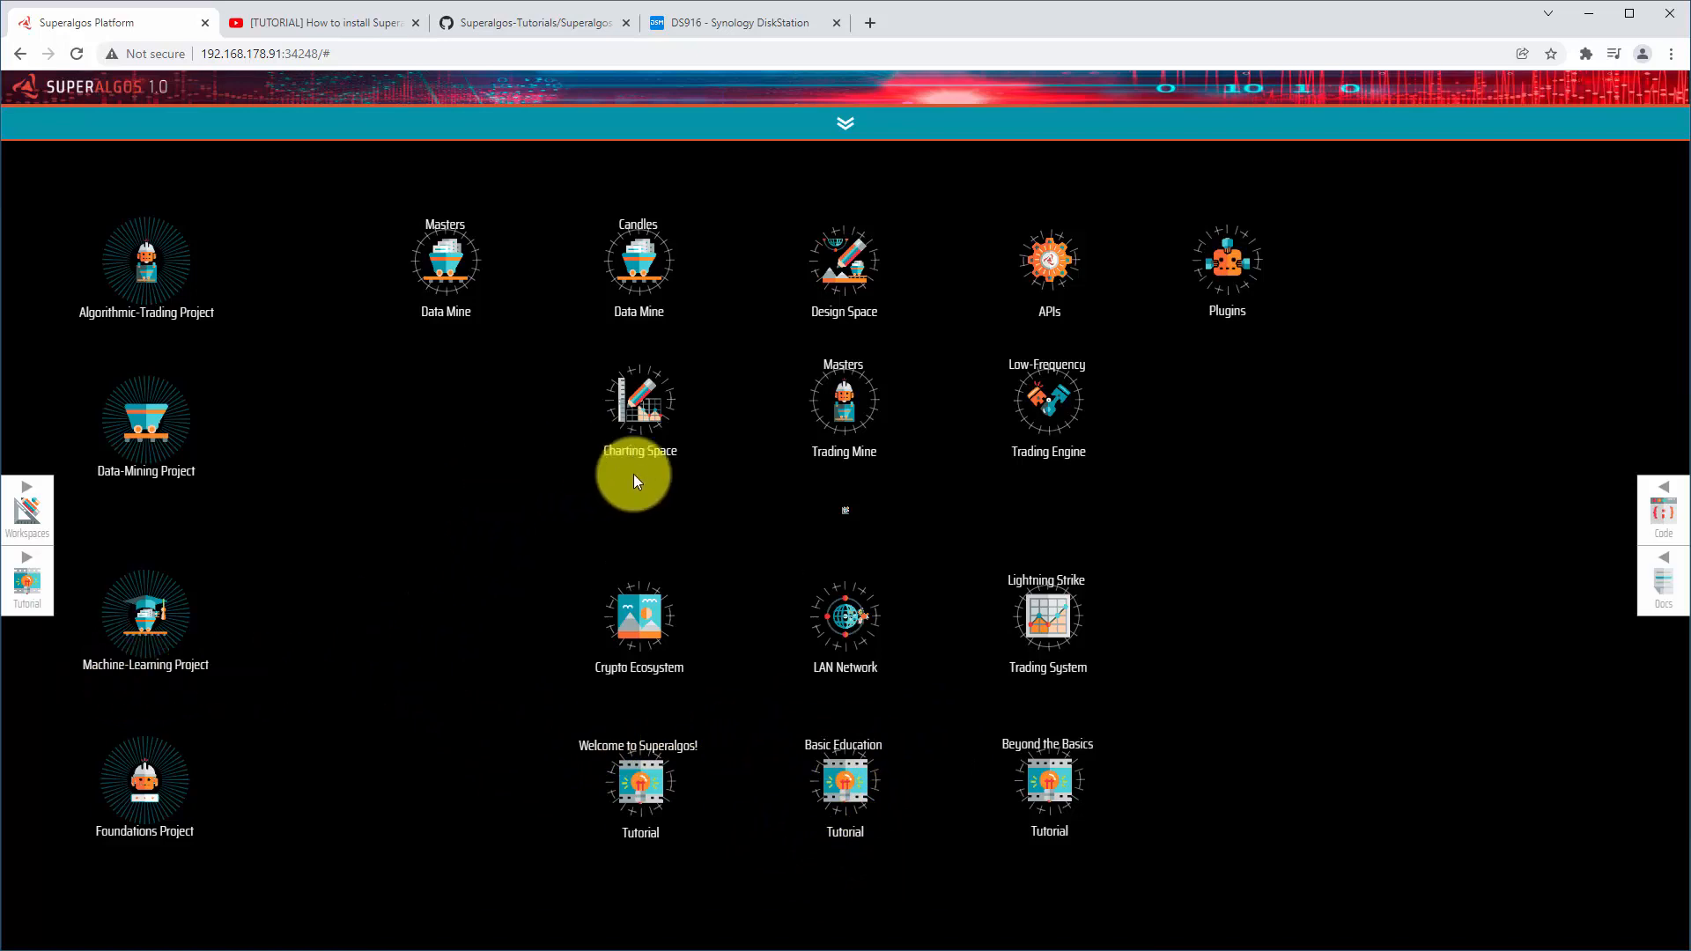
left_click(650, 775)
mouse_move(842, 522)
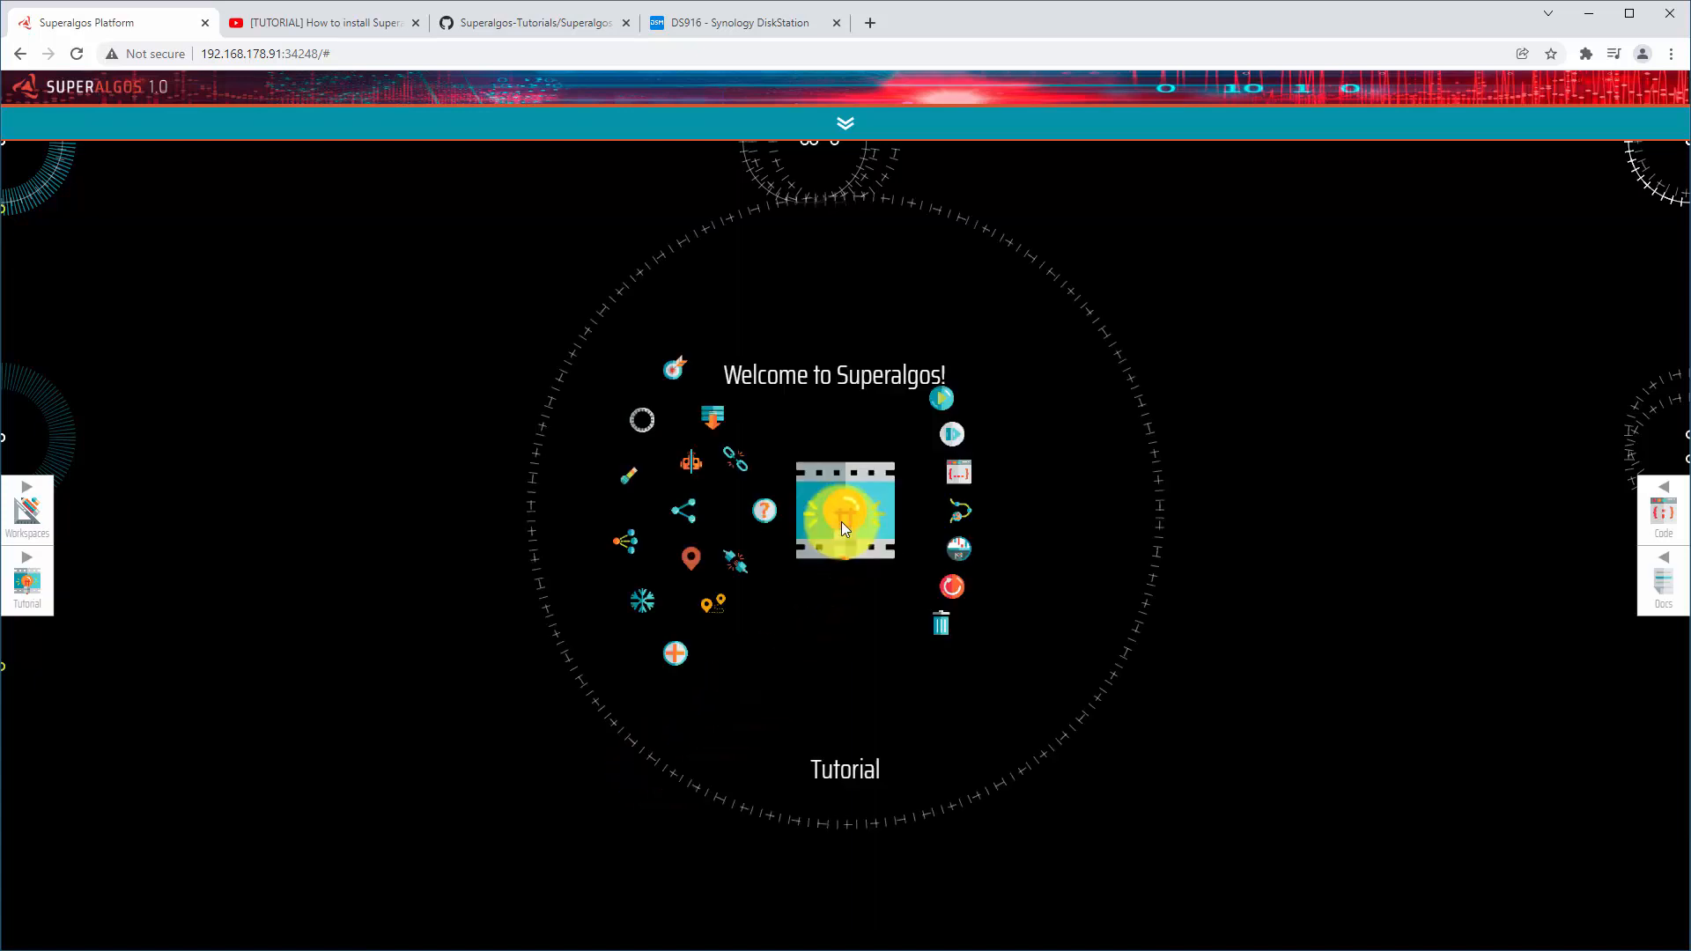
left_click(937, 401)
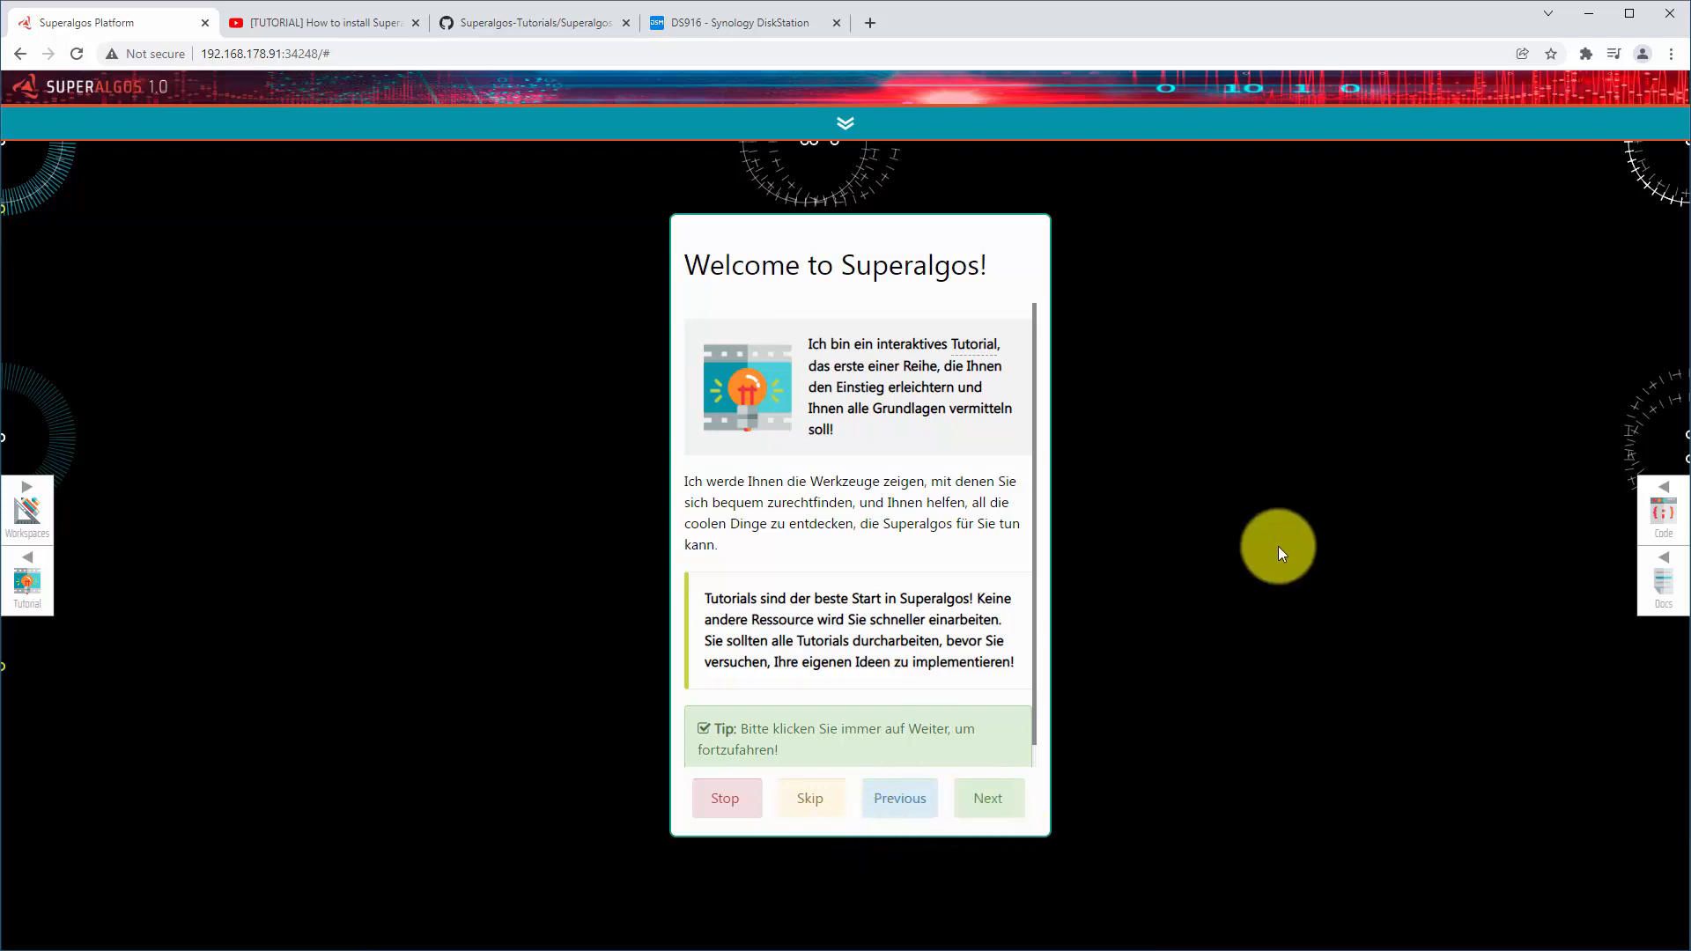
Read the German welcome page of the tutorial, including its tip and underlined terms, and stop the tutorial
scroll(943, 597, "down", 1)
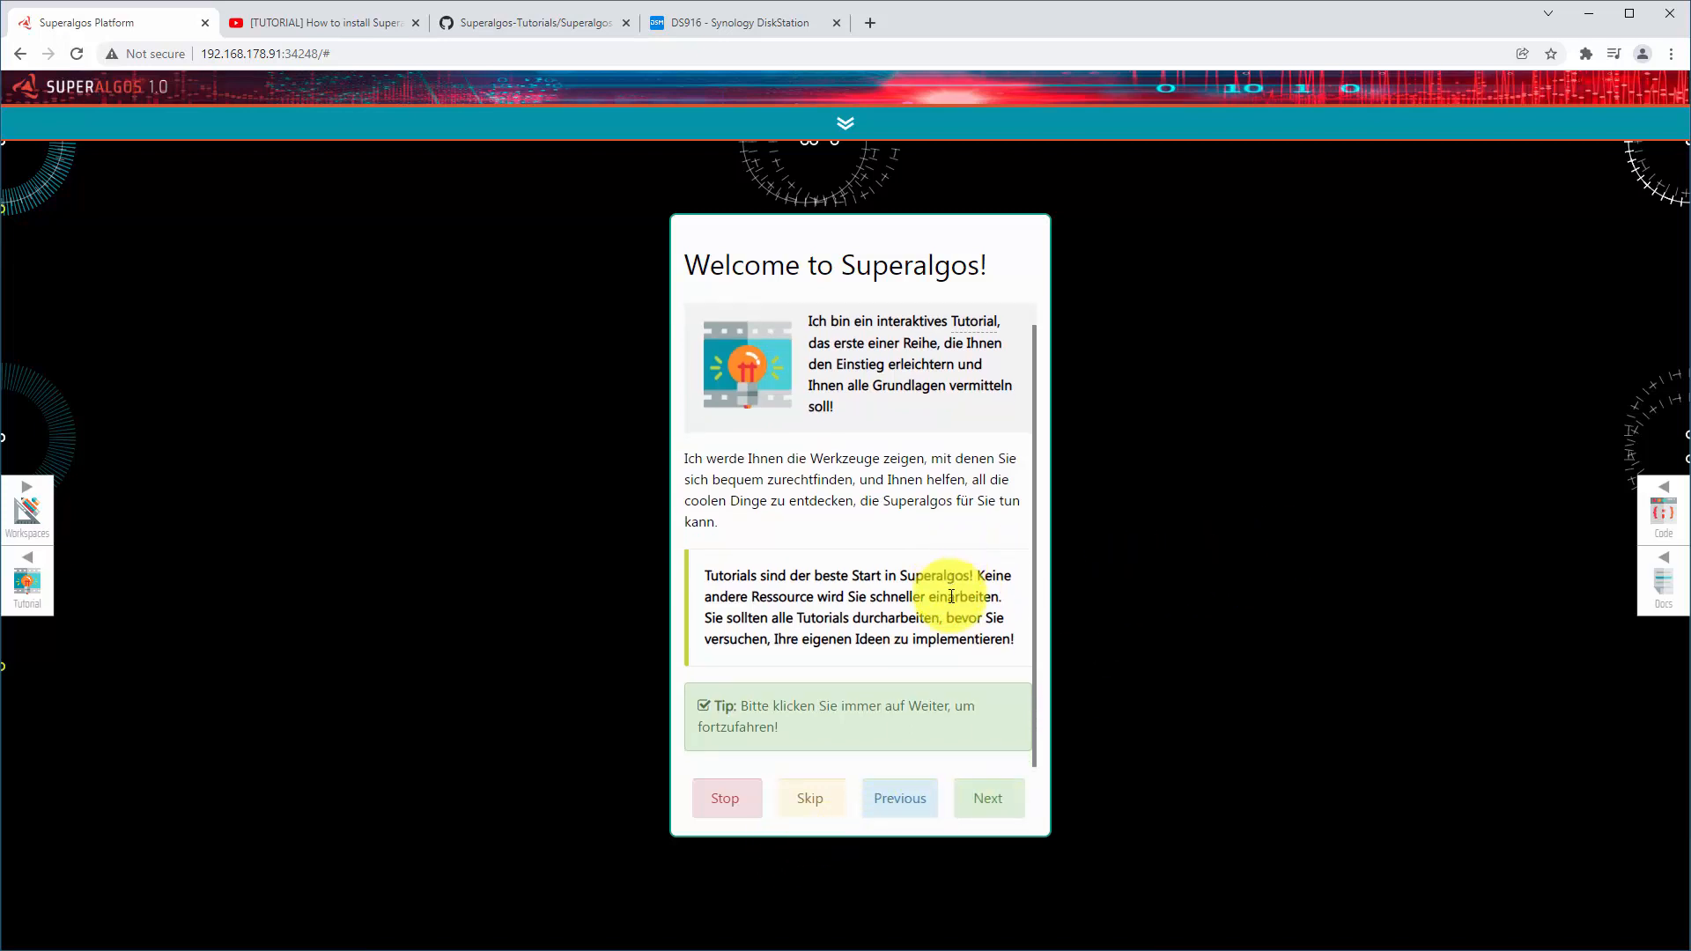
scroll(881, 634, "up", 1)
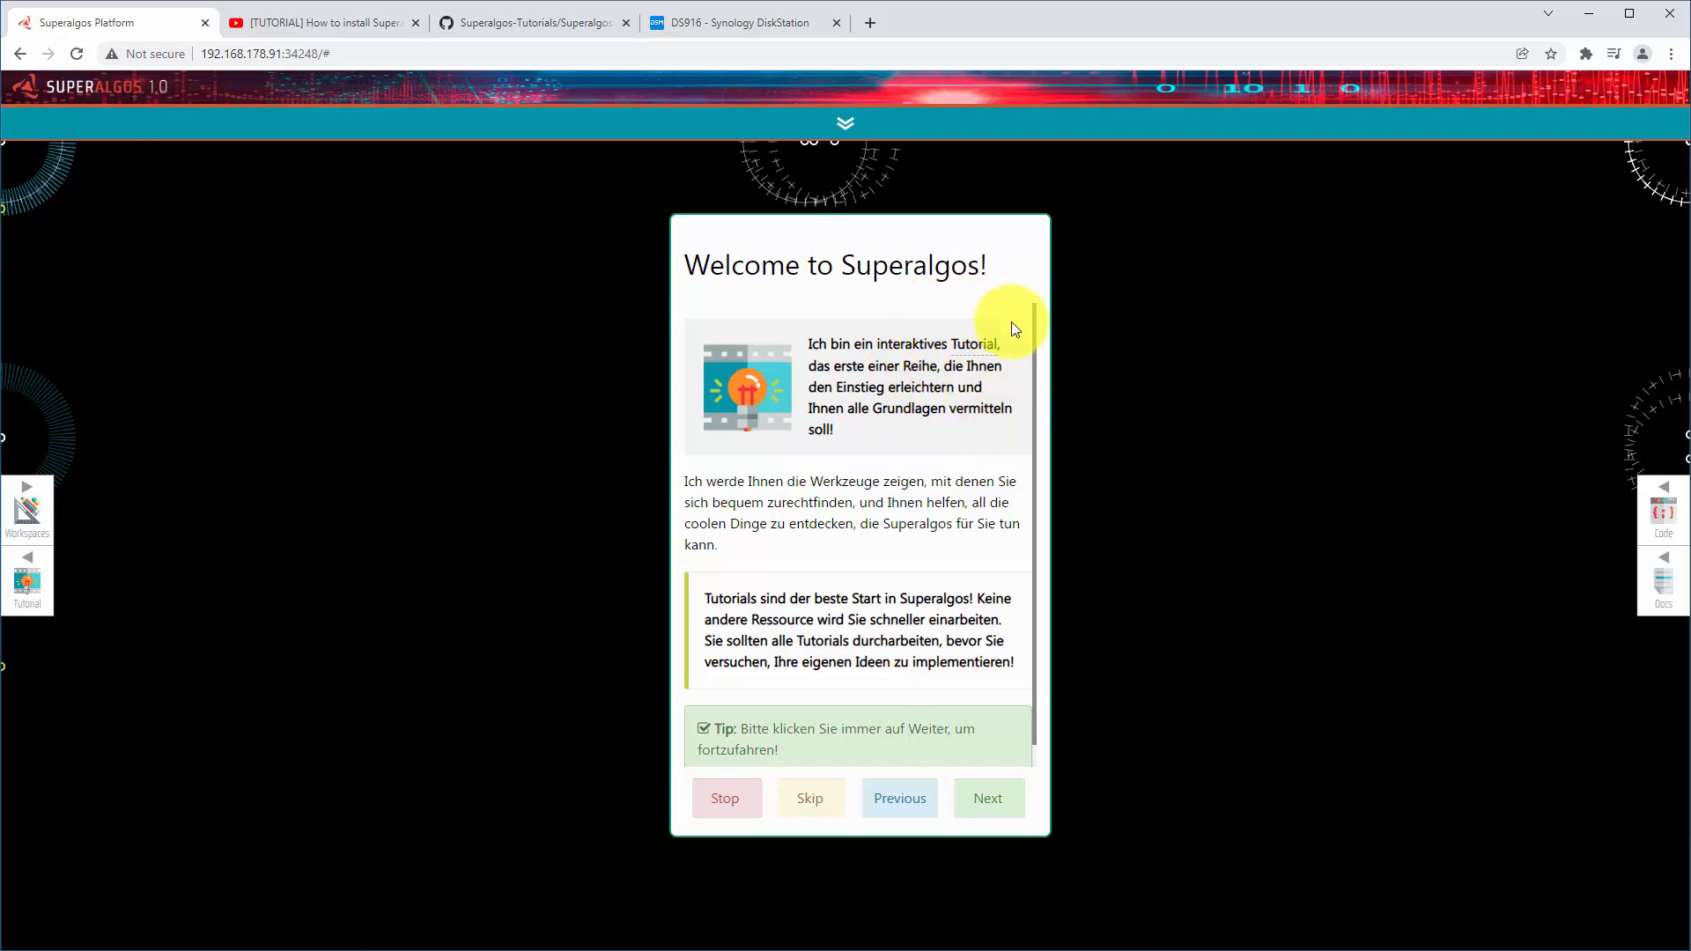
mouse_move(974, 350)
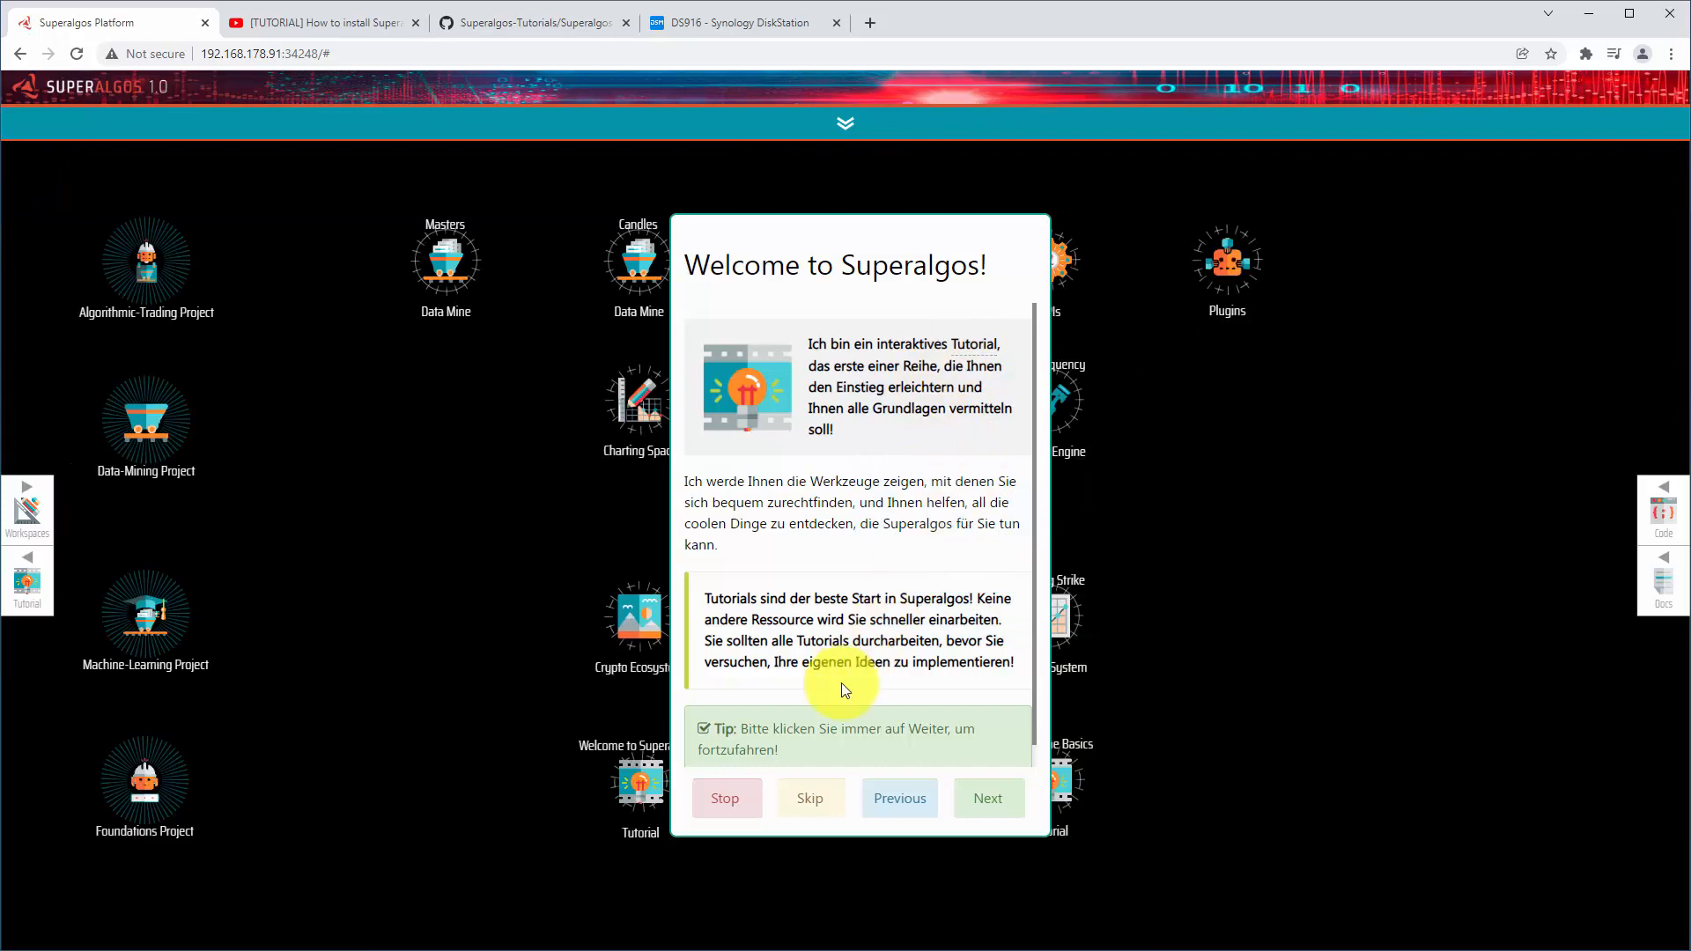
left_click(726, 798)
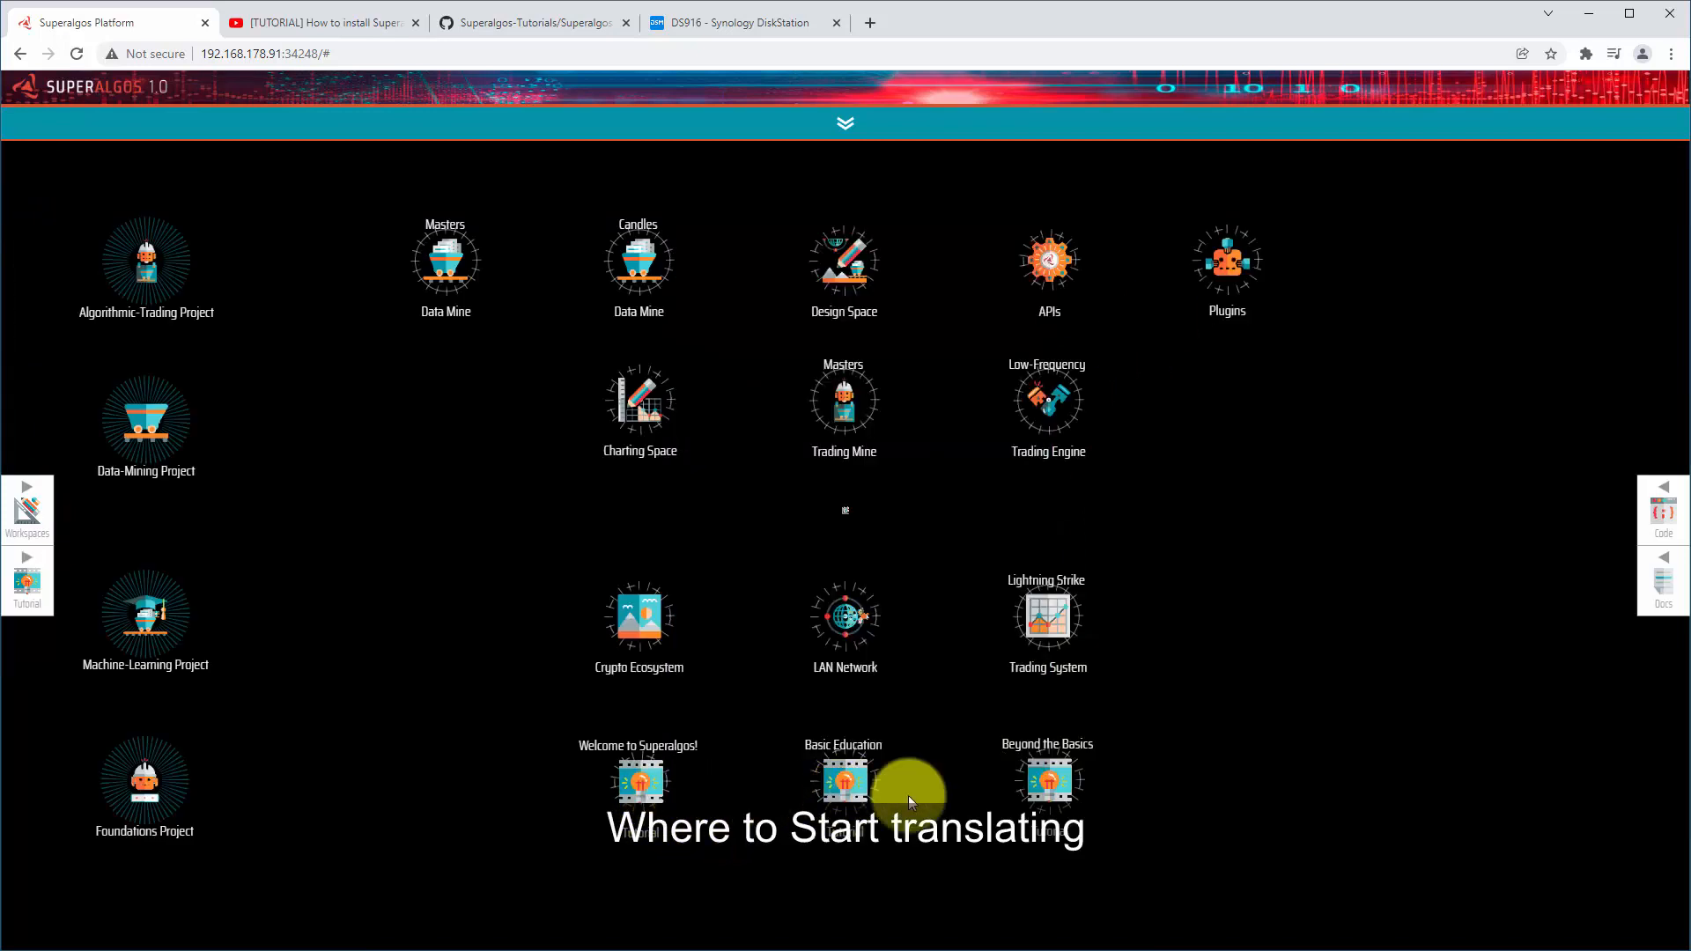
Start the Beyond the Basics tutorial, view its opening page, and stop it
left_click(1050, 782)
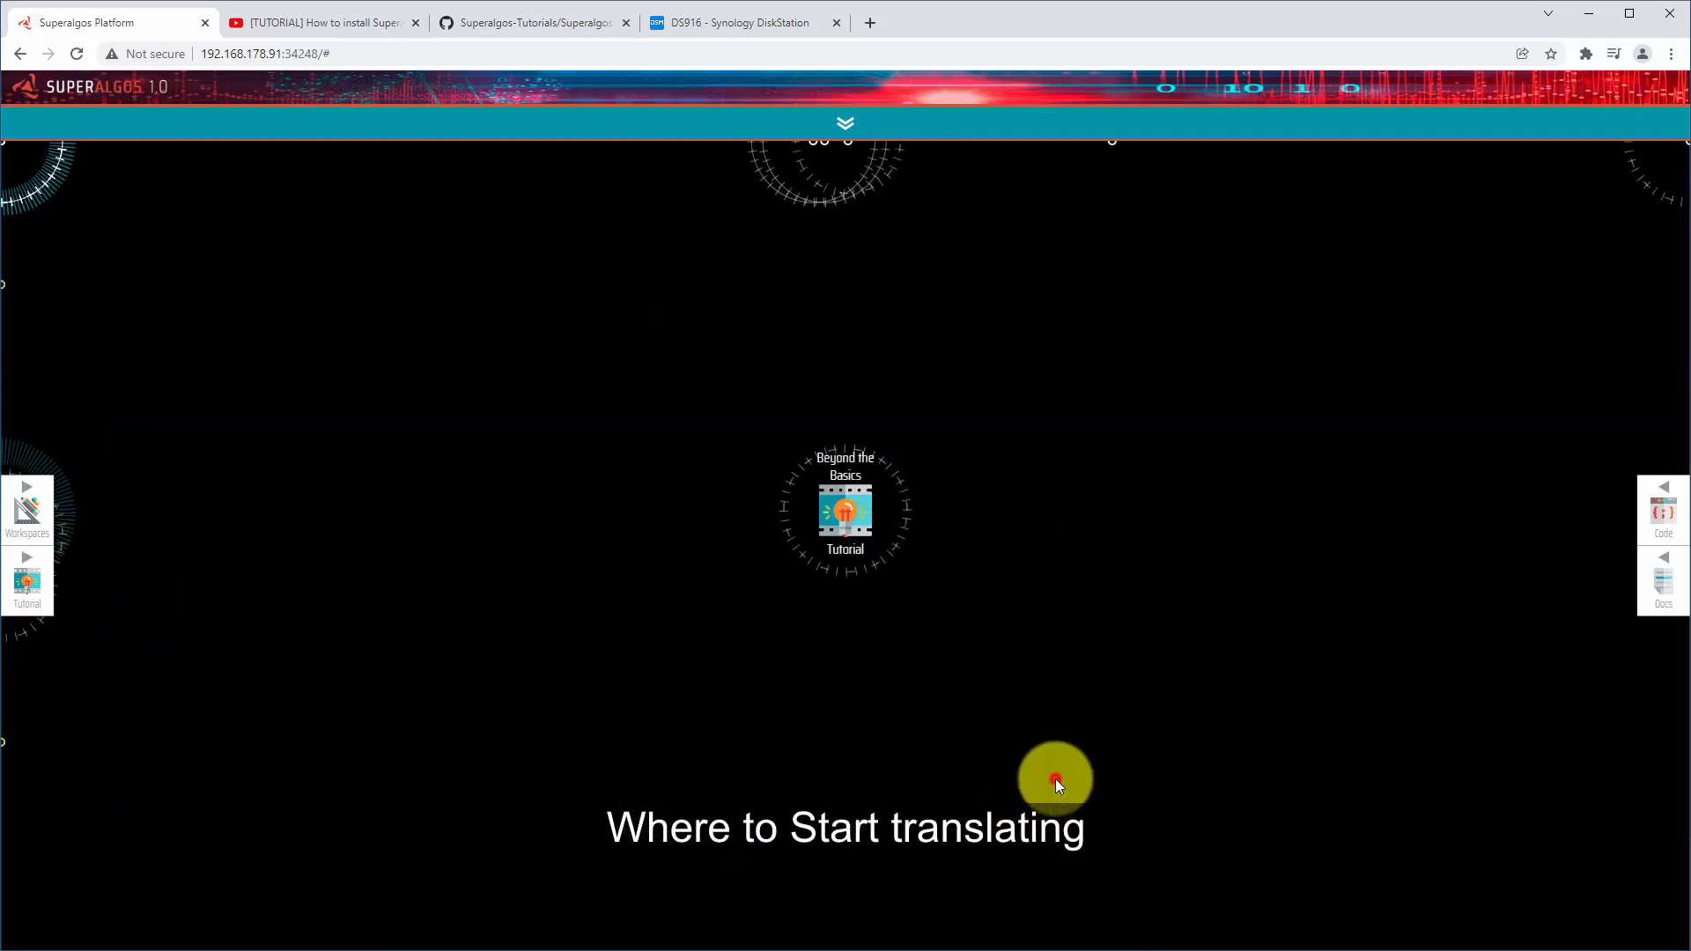
mouse_move(868, 514)
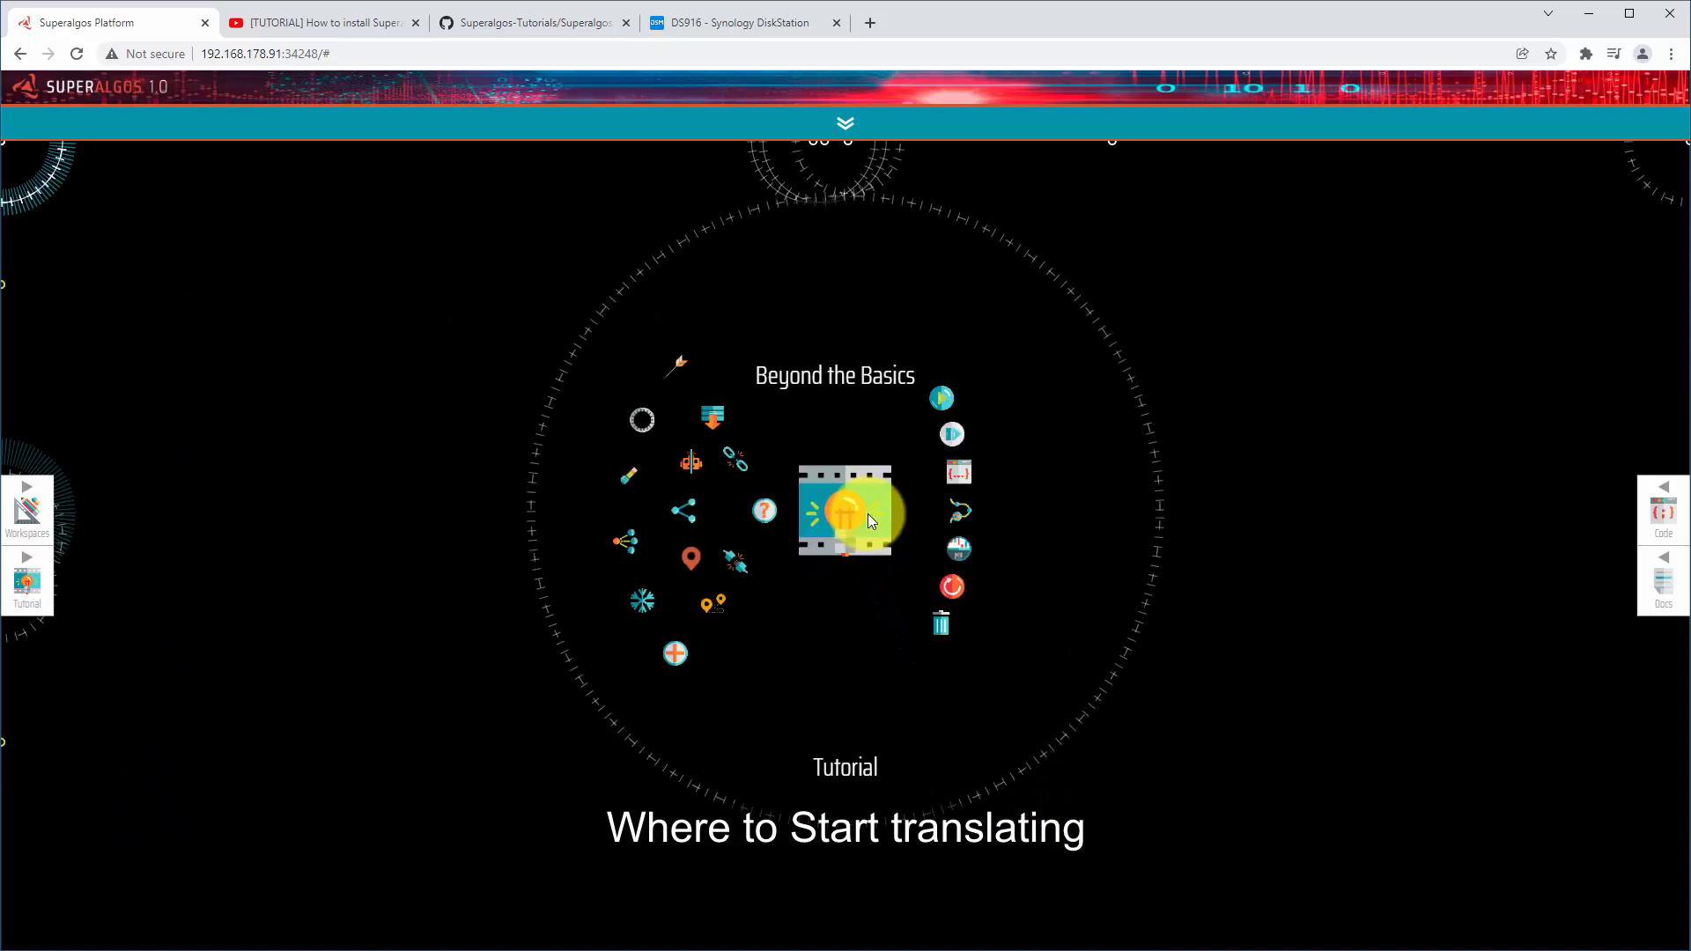
left_click(941, 397)
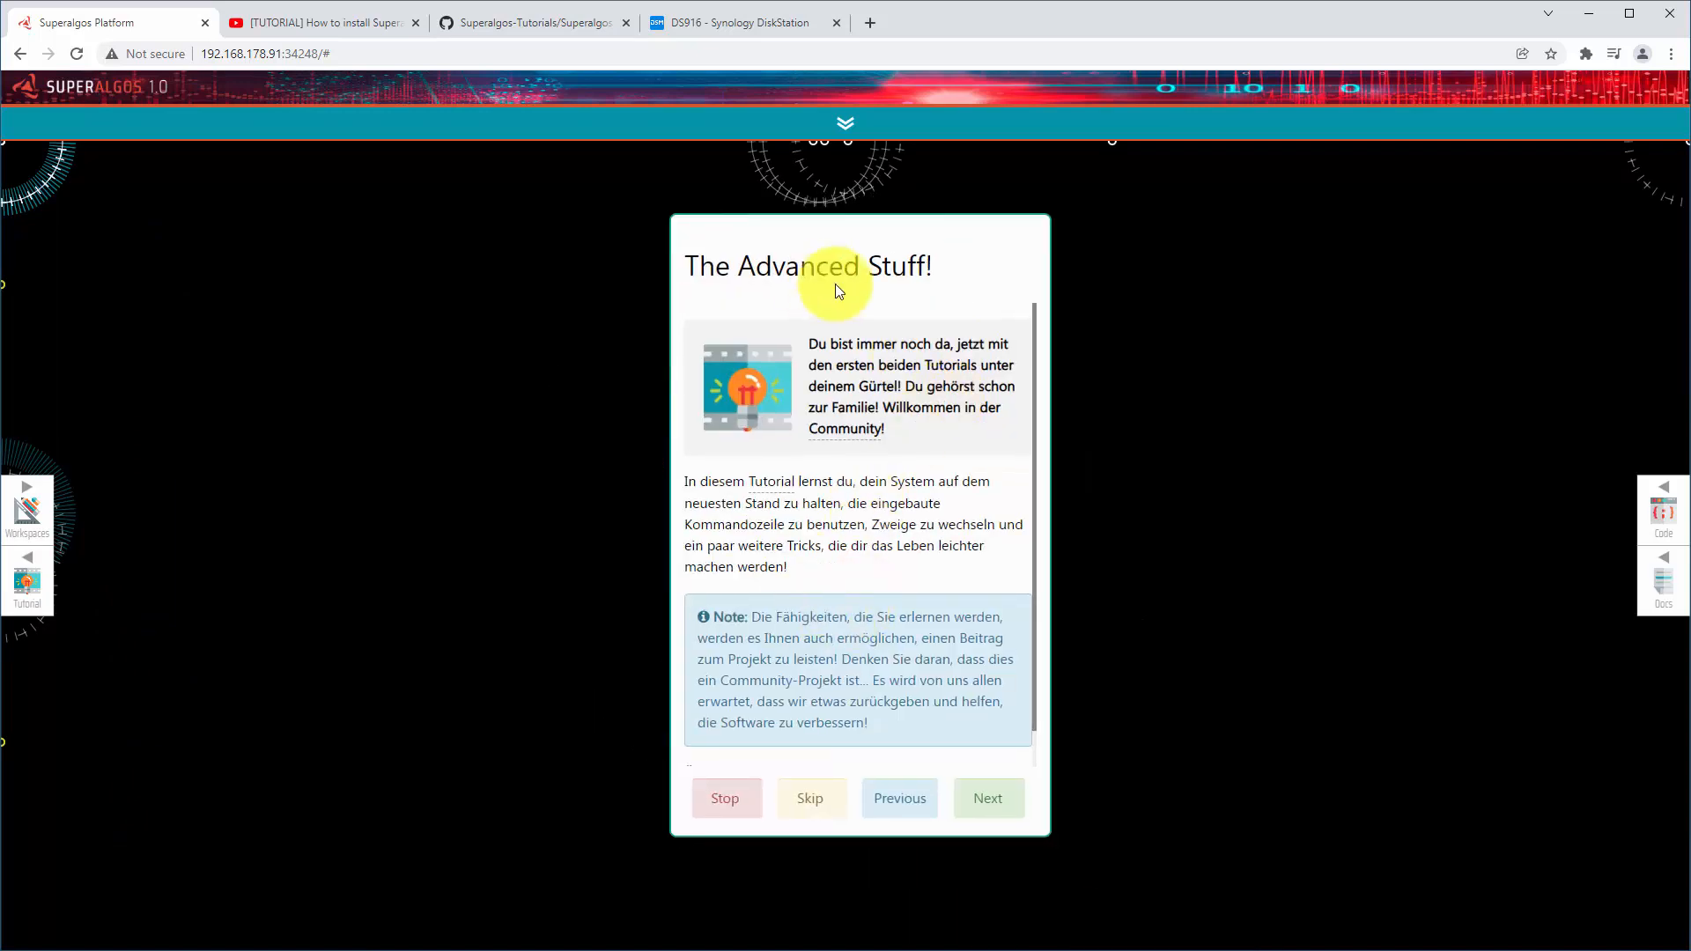
left_click(746, 808)
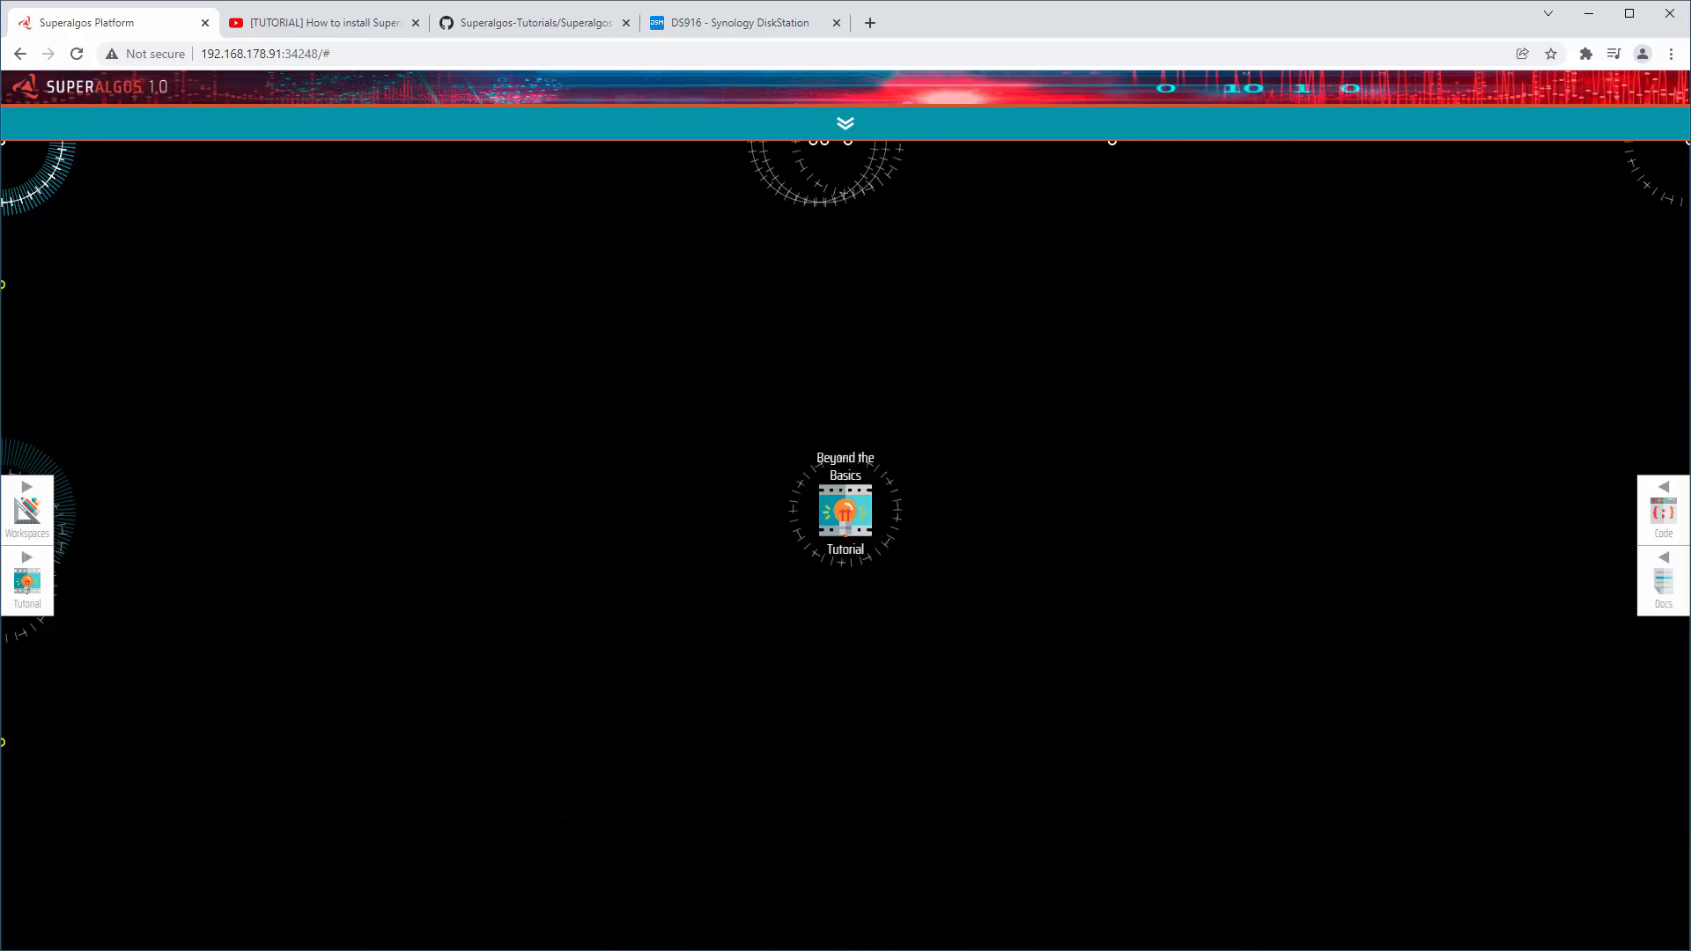
Copy the Google Docs spreadsheet link from the notes, open it in a new browser tab, and minimize the notes
left_click(823, 943)
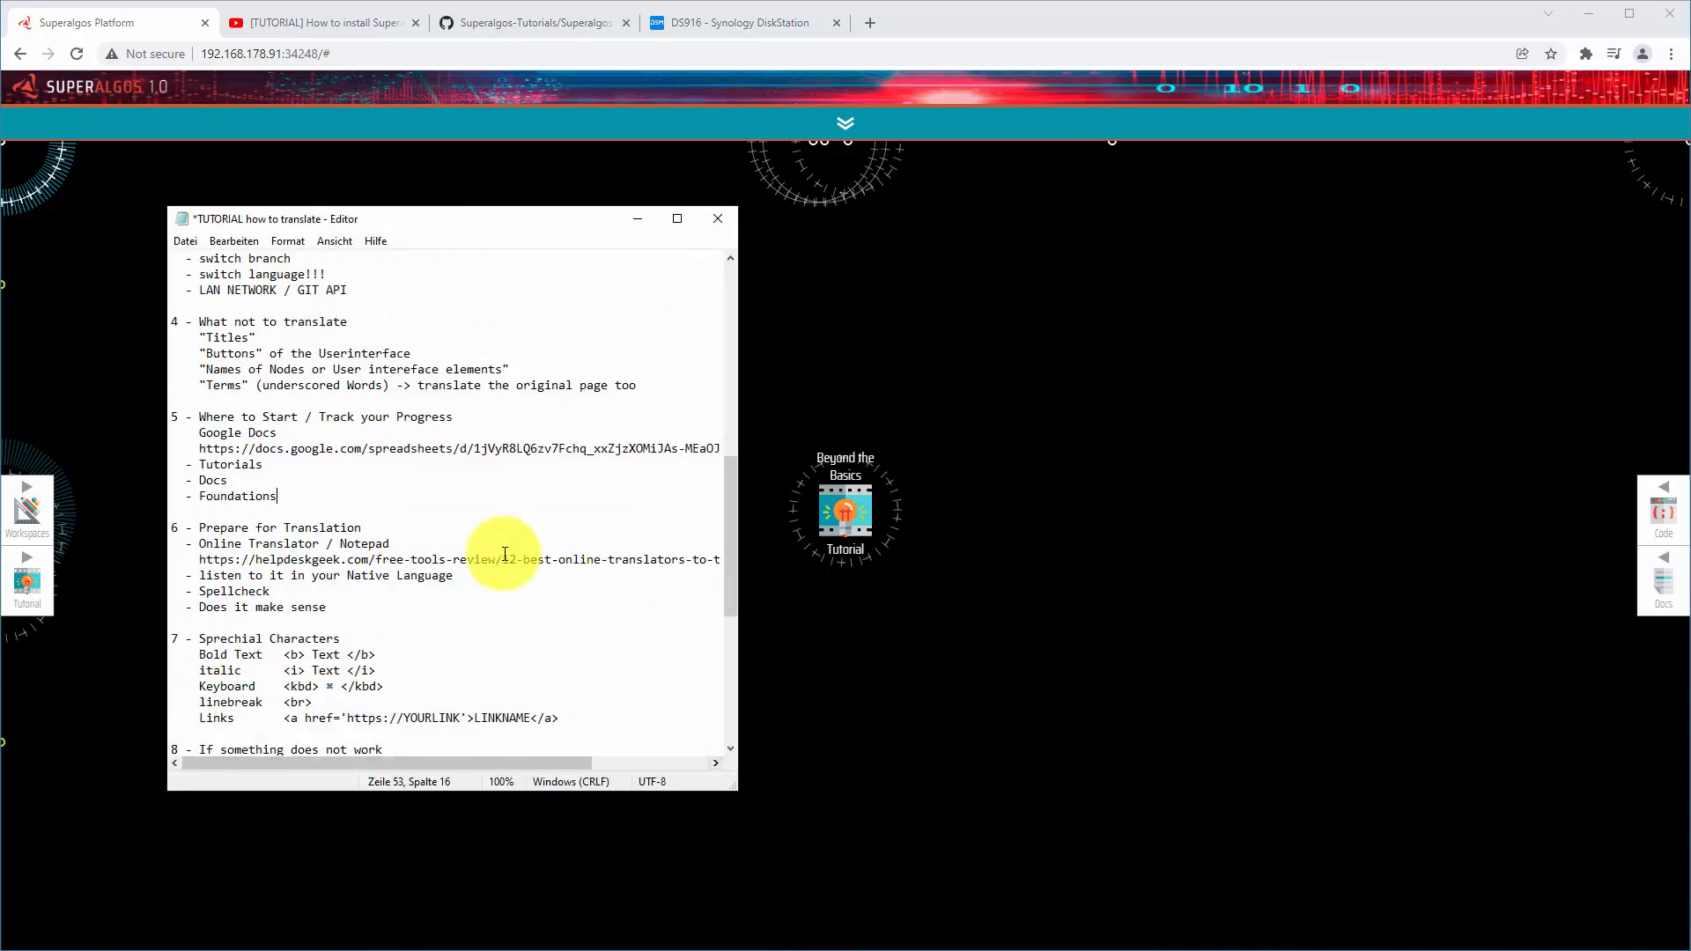
left_click_drag(202, 448, 838, 446)
key("ctrl+c")
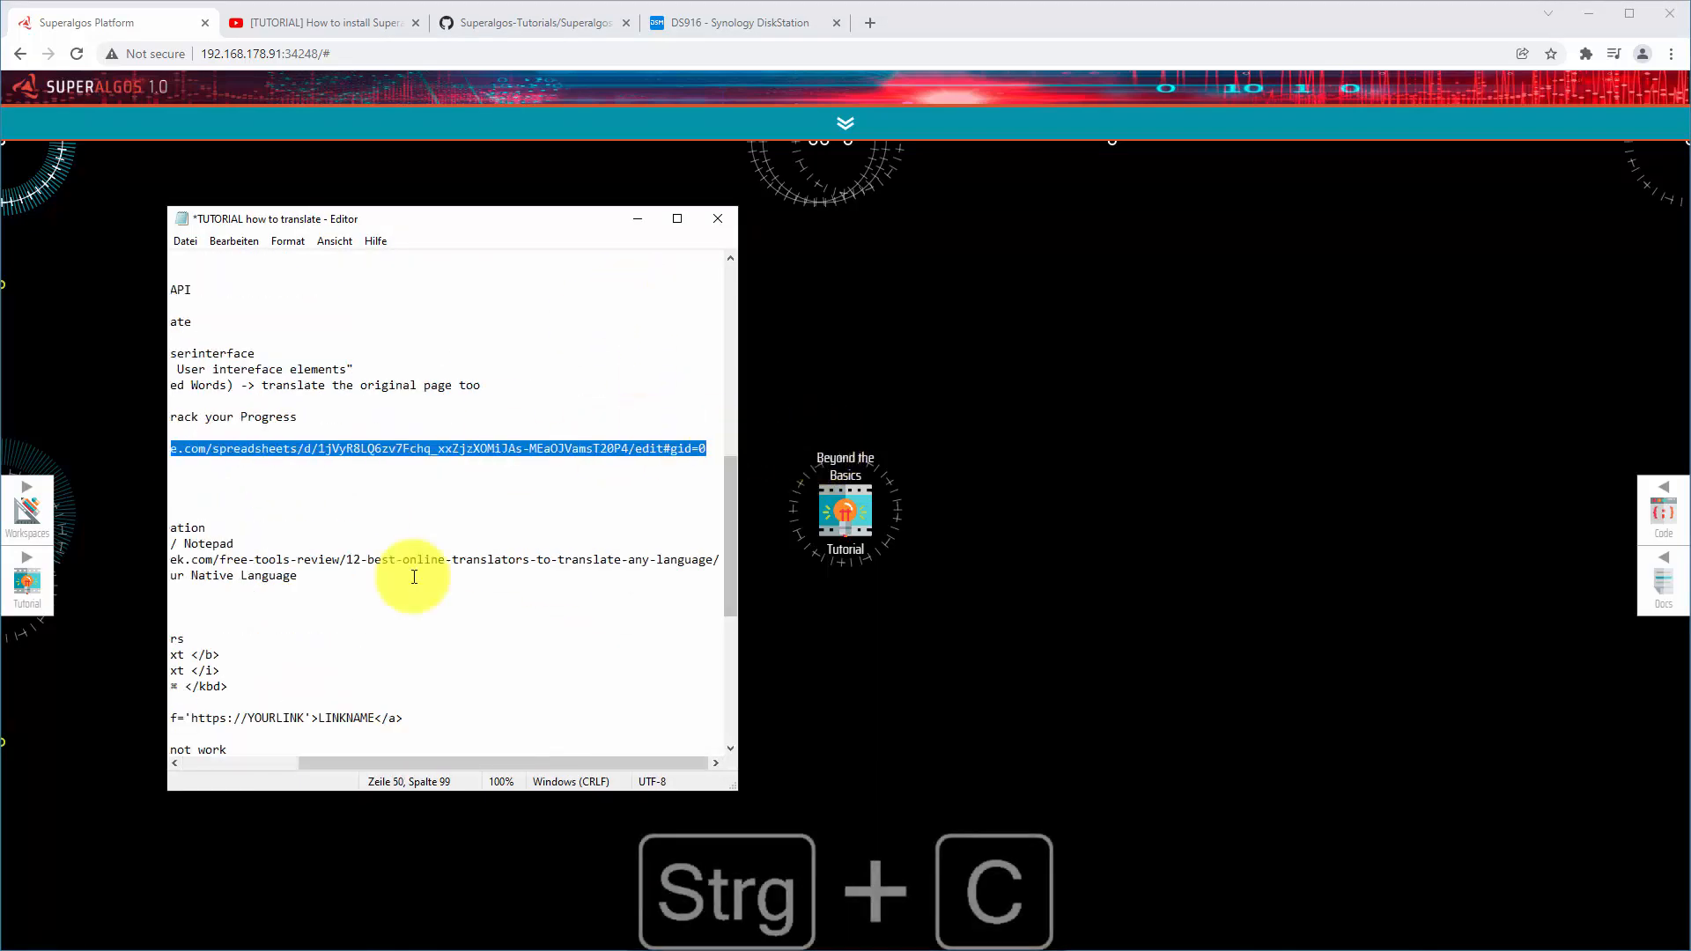
left_click(356, 636)
left_click_drag(345, 763, 227, 763)
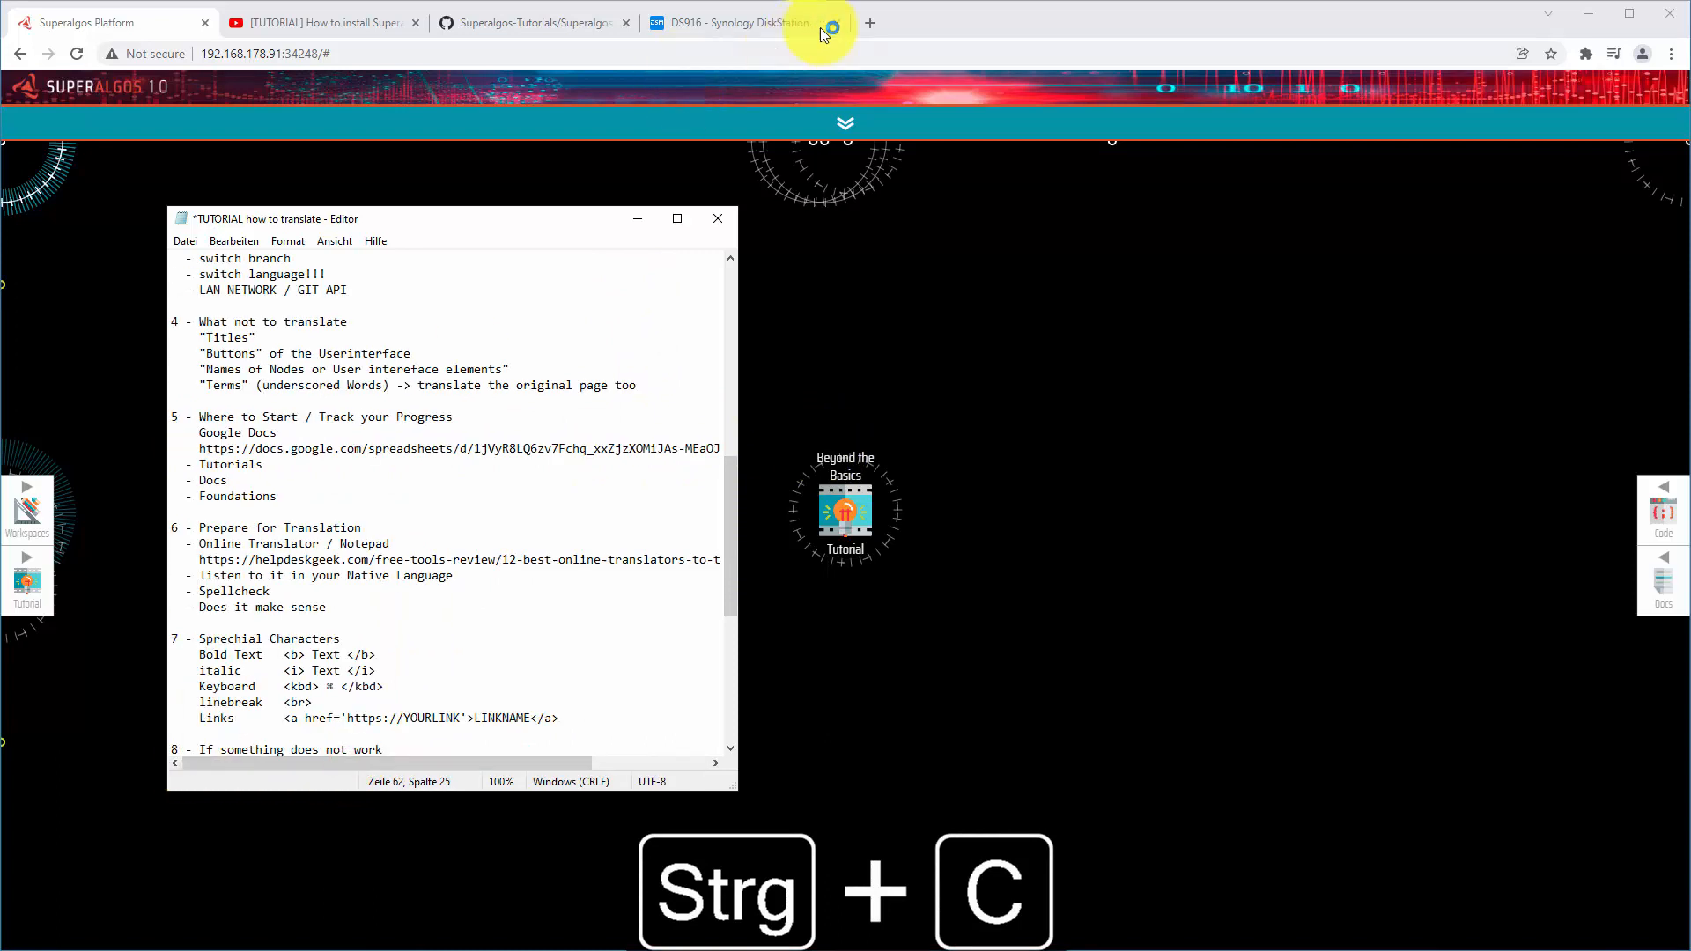
left_click(875, 27)
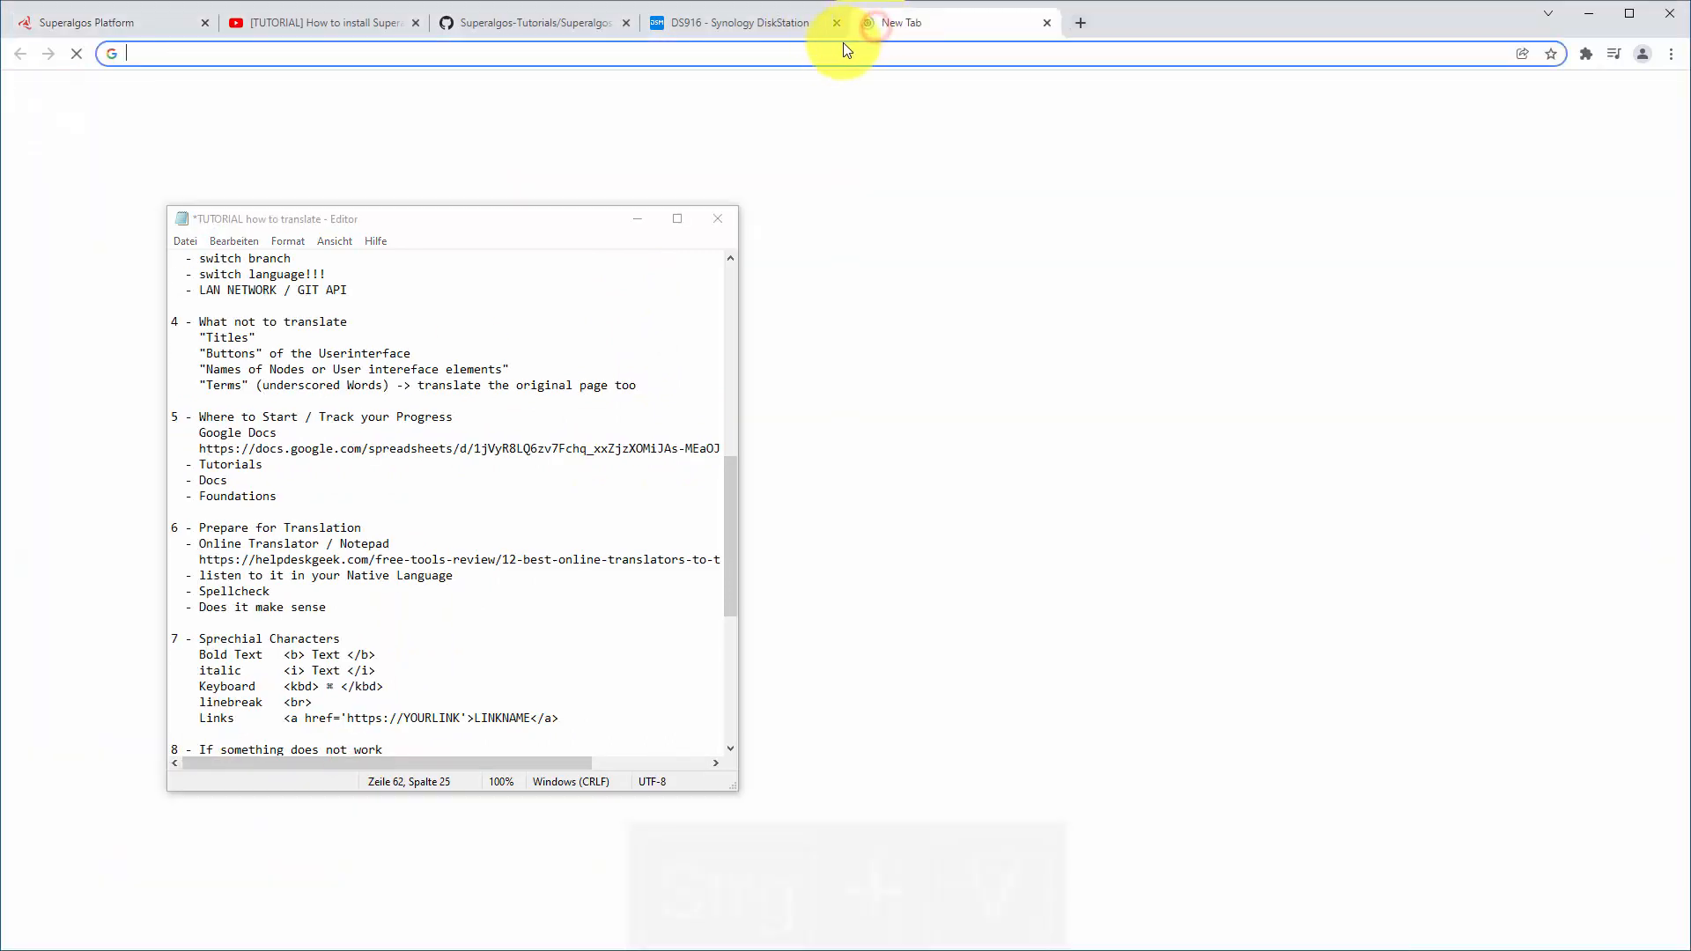
key("ctrl+v")
key("Return")
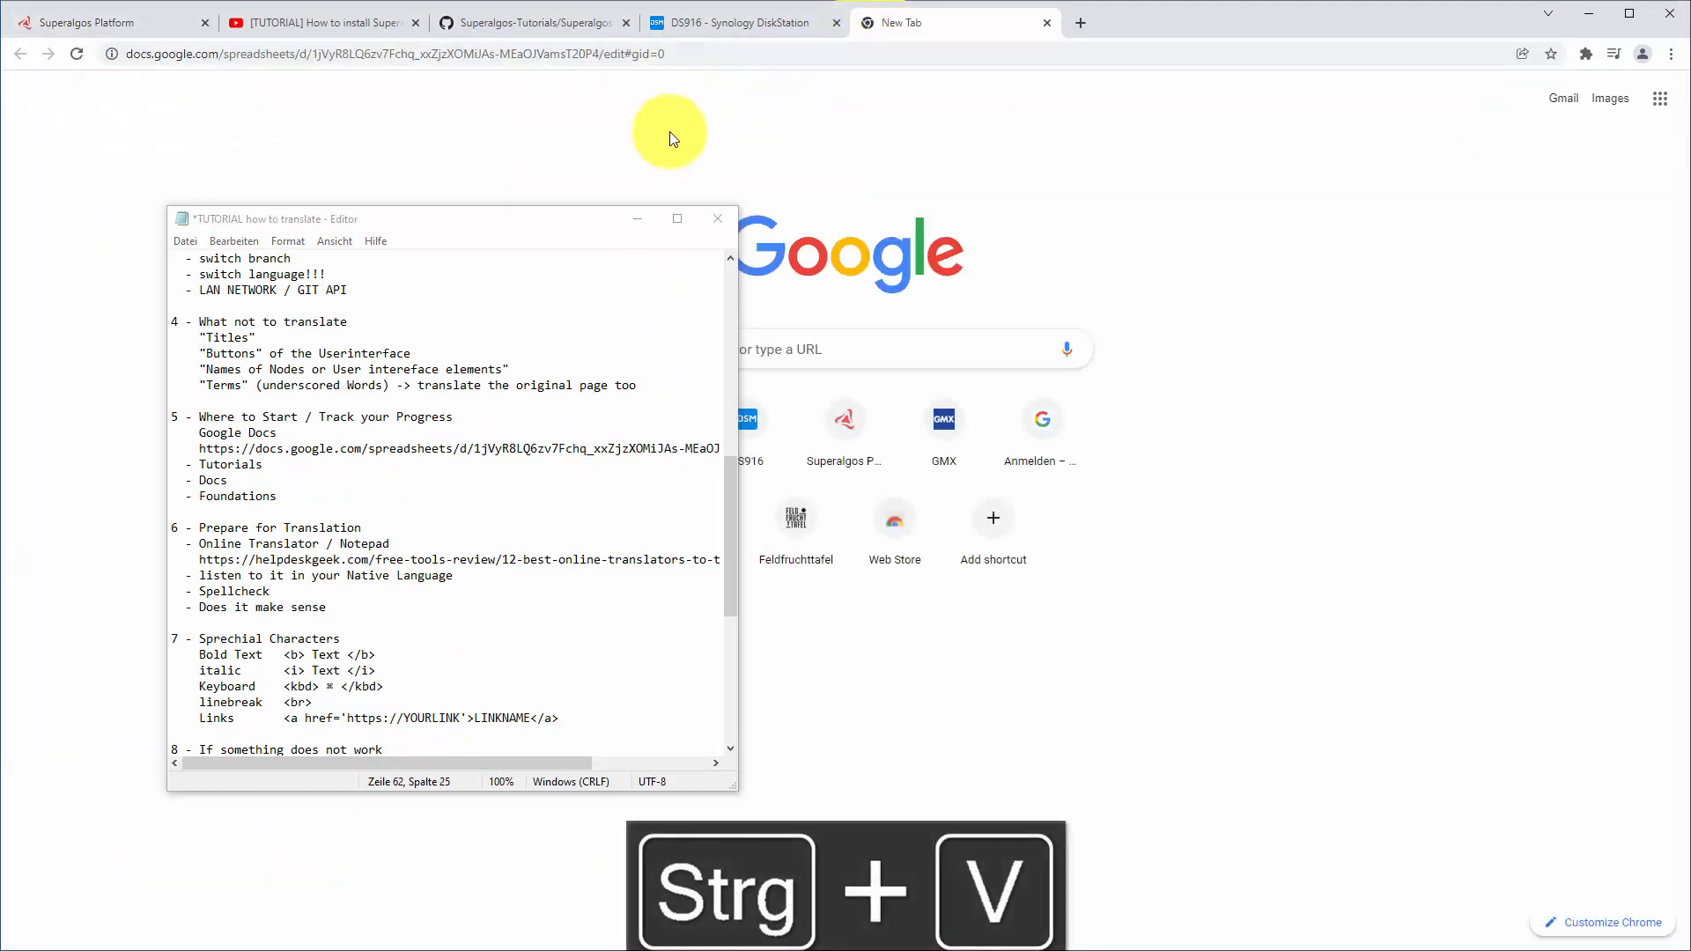
left_click(637, 218)
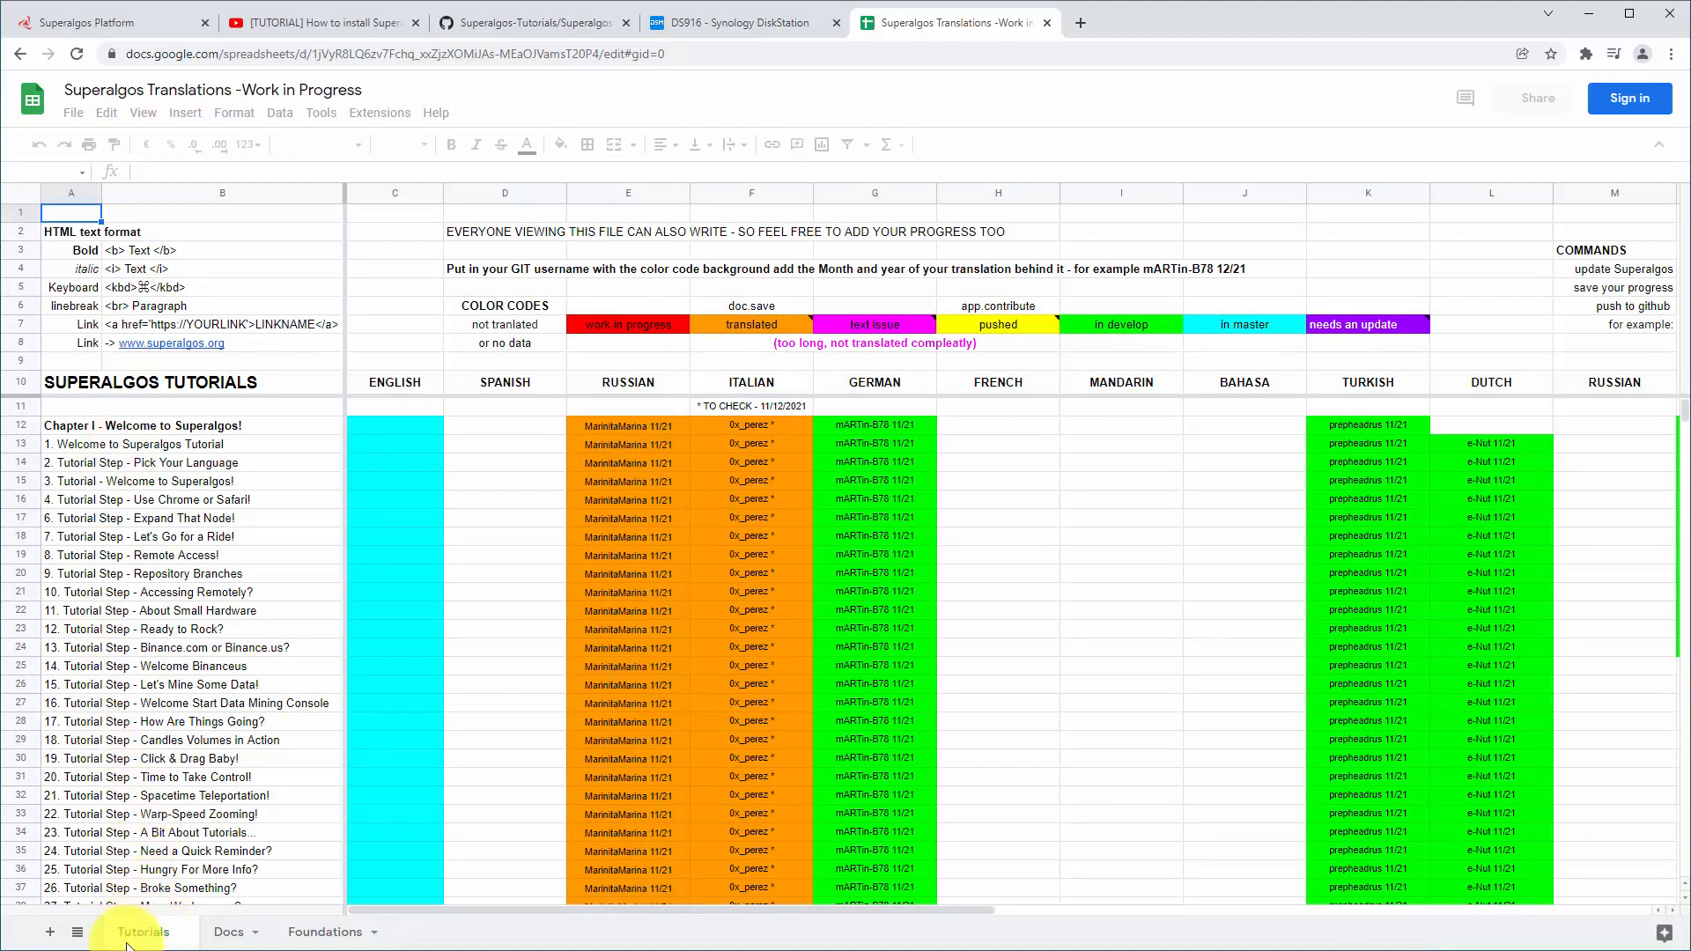
Look through the Docs, Foundations and Tutorials sheets, checking the German column of the tutorials down to Chapter XII
left_click(229, 939)
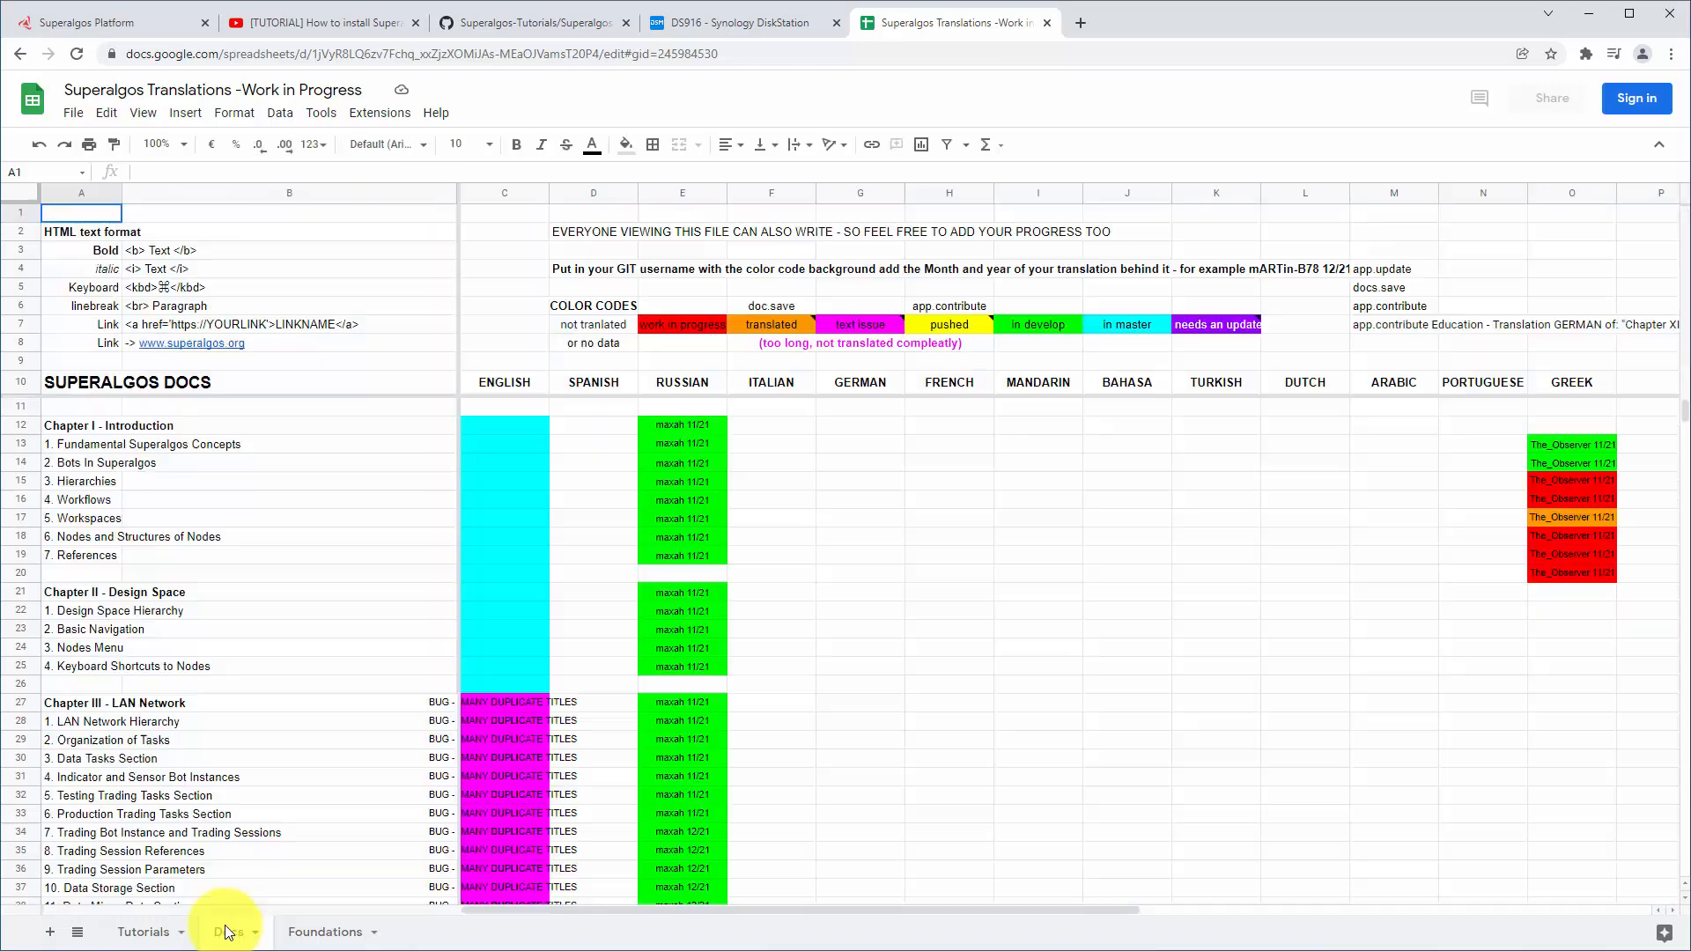
left_click(307, 932)
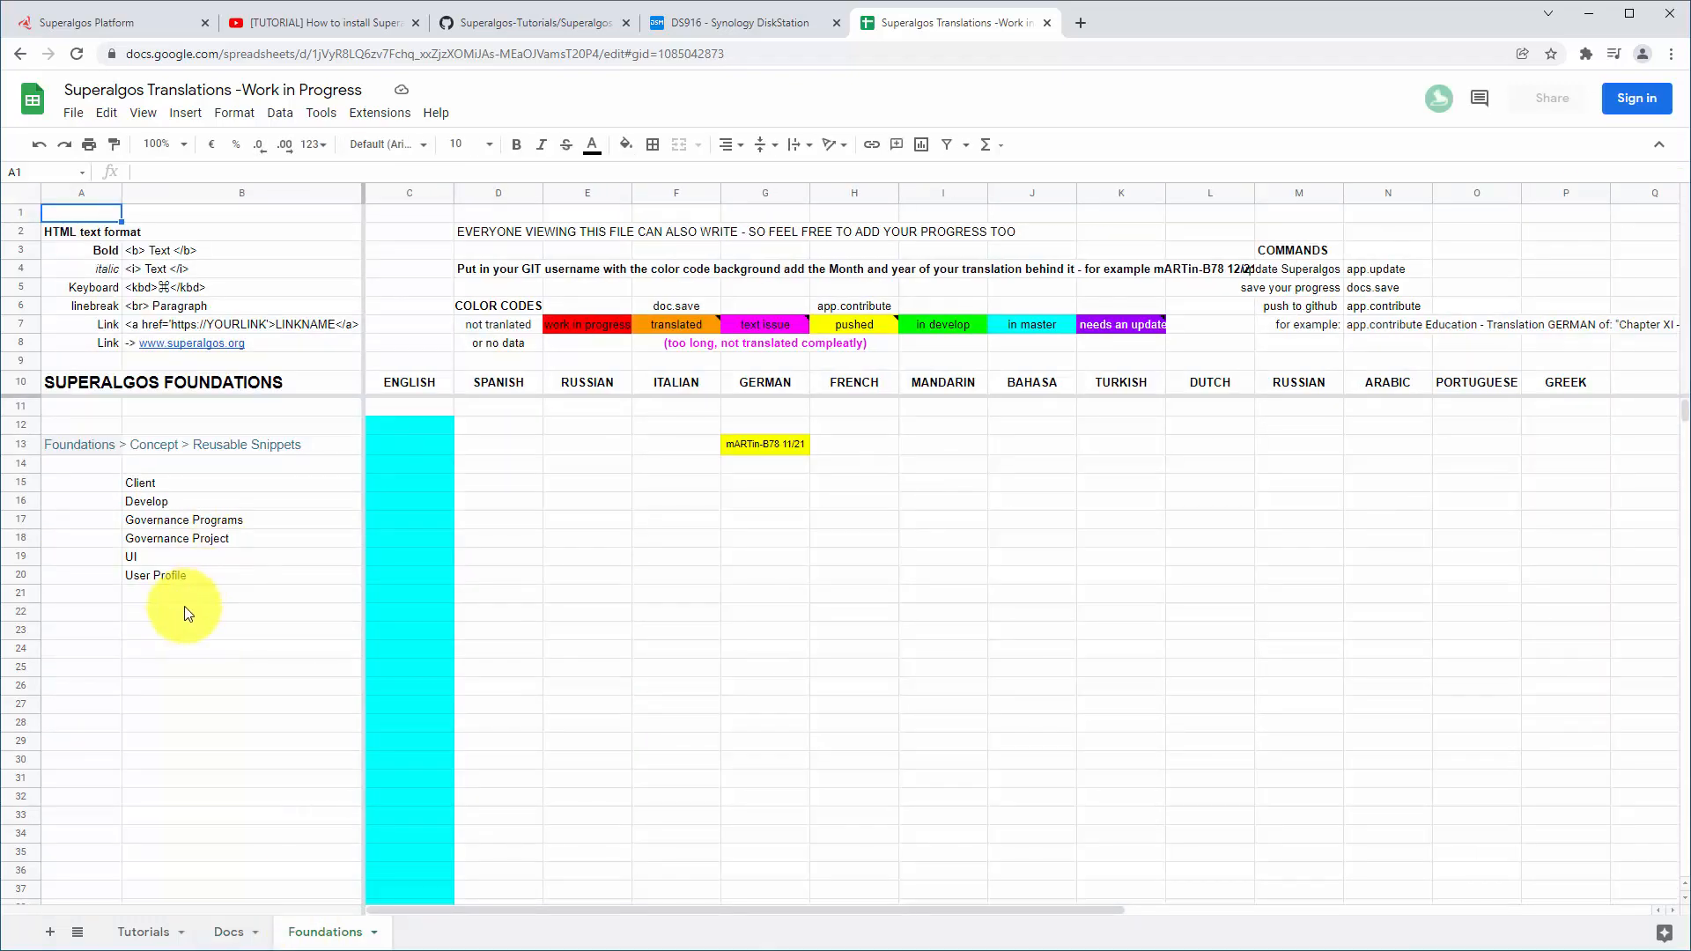
left_click(133, 931)
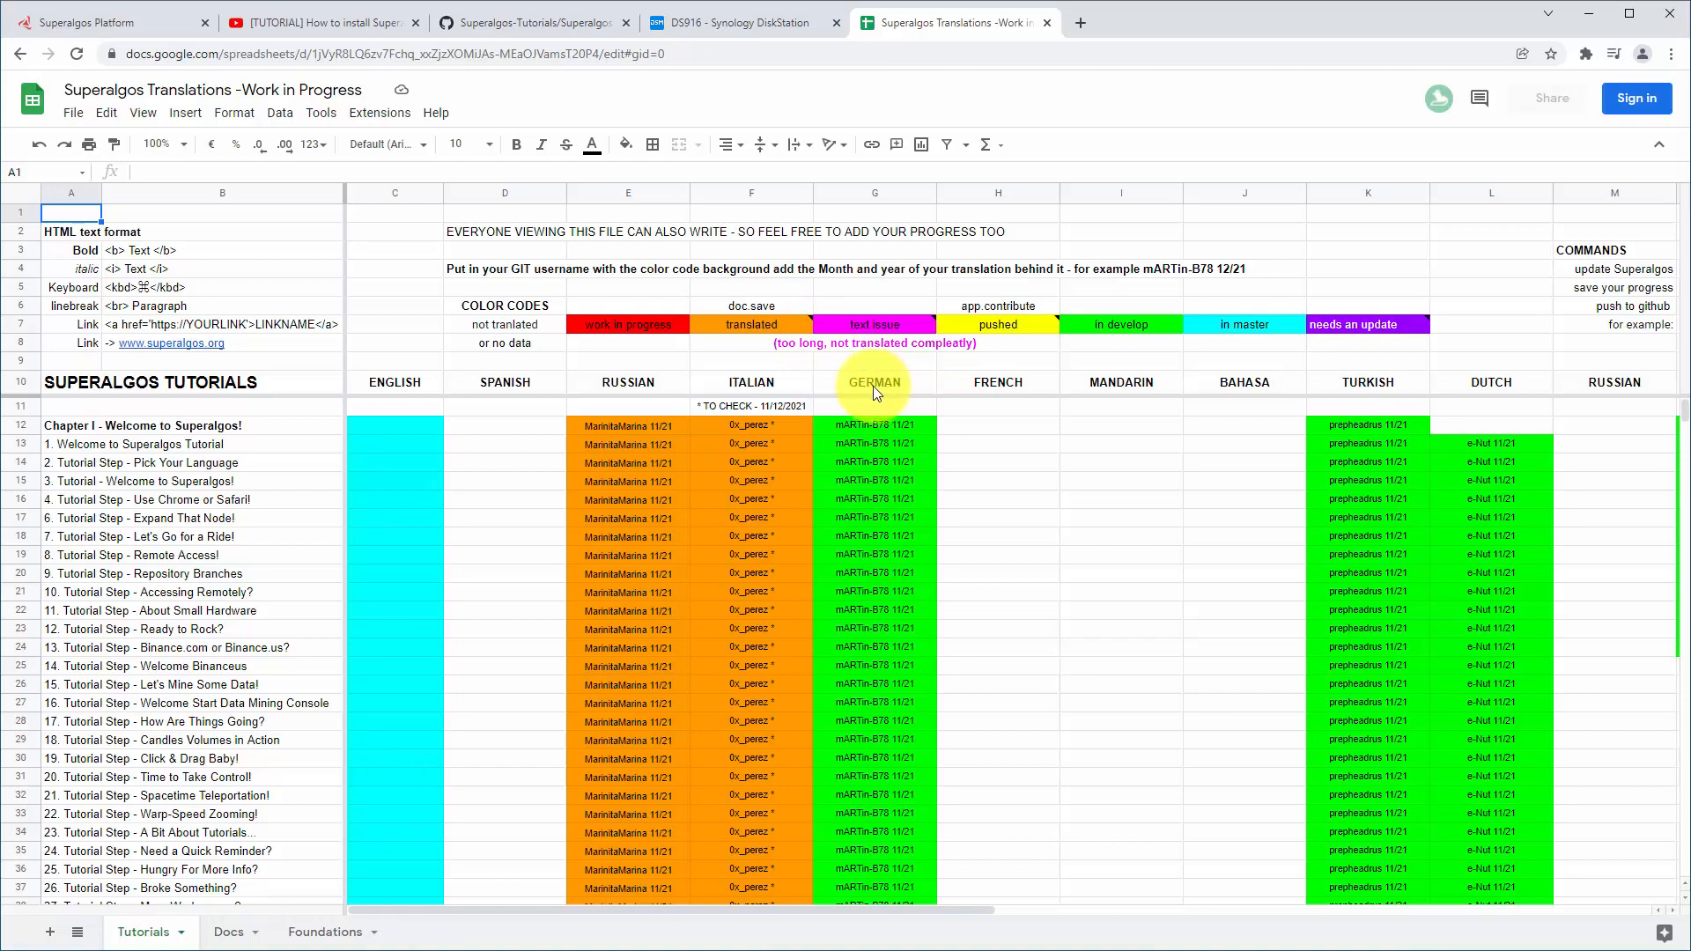
scroll(865, 456, "down", 20)
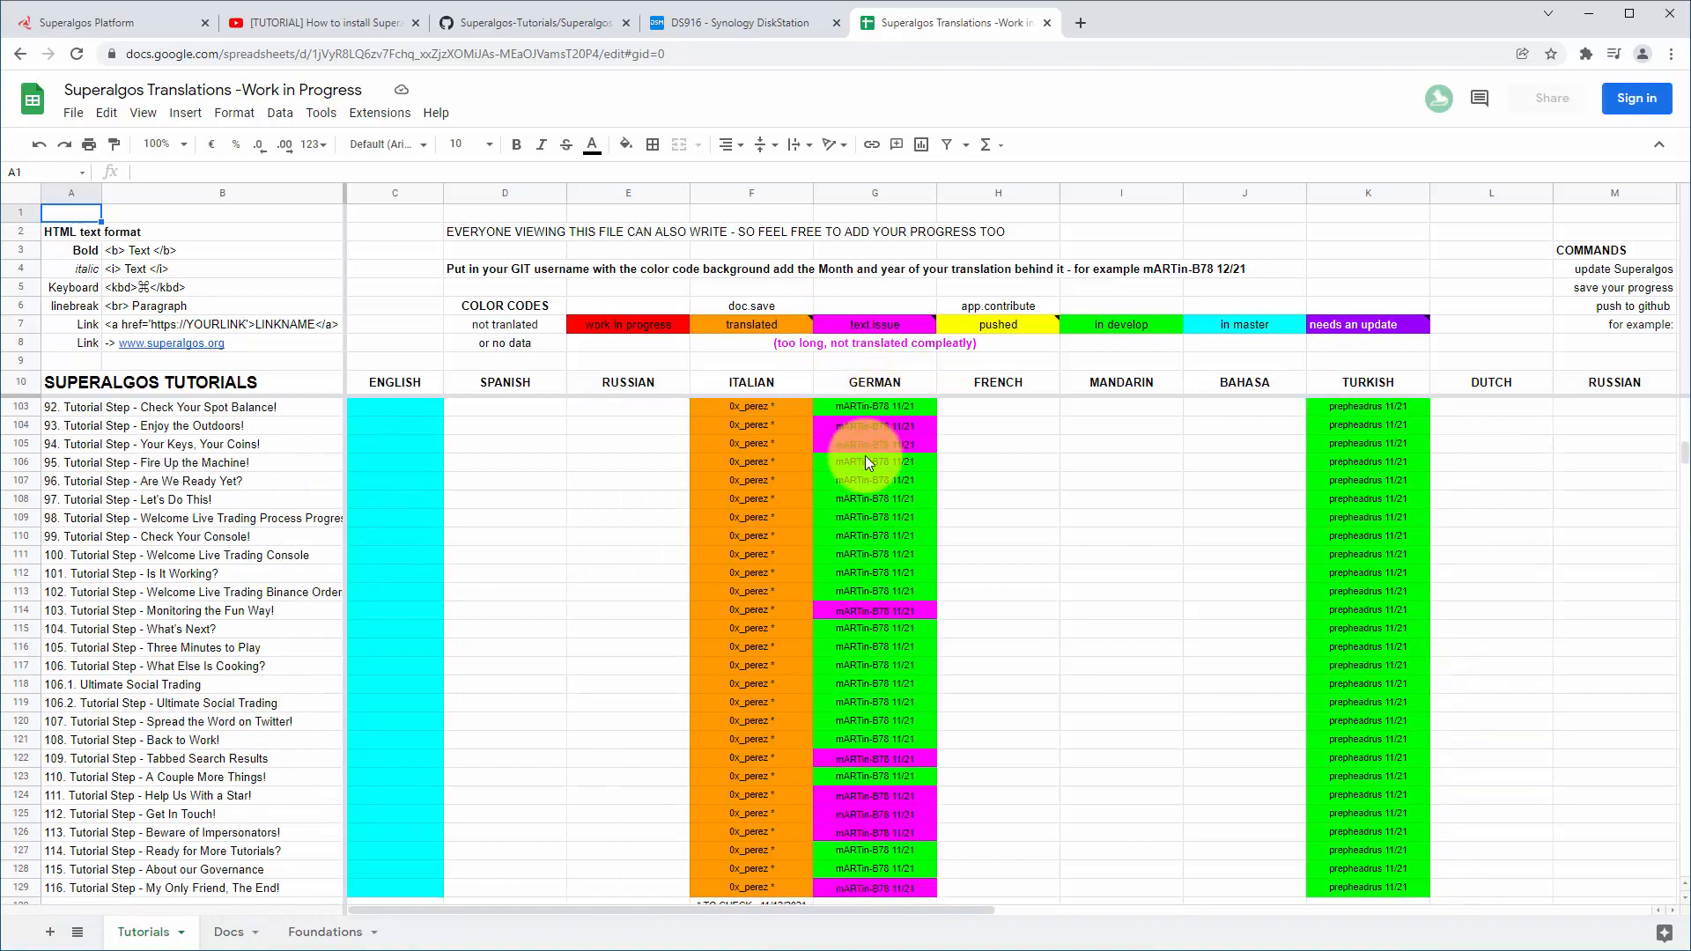
scroll(865, 456, "down", 20)
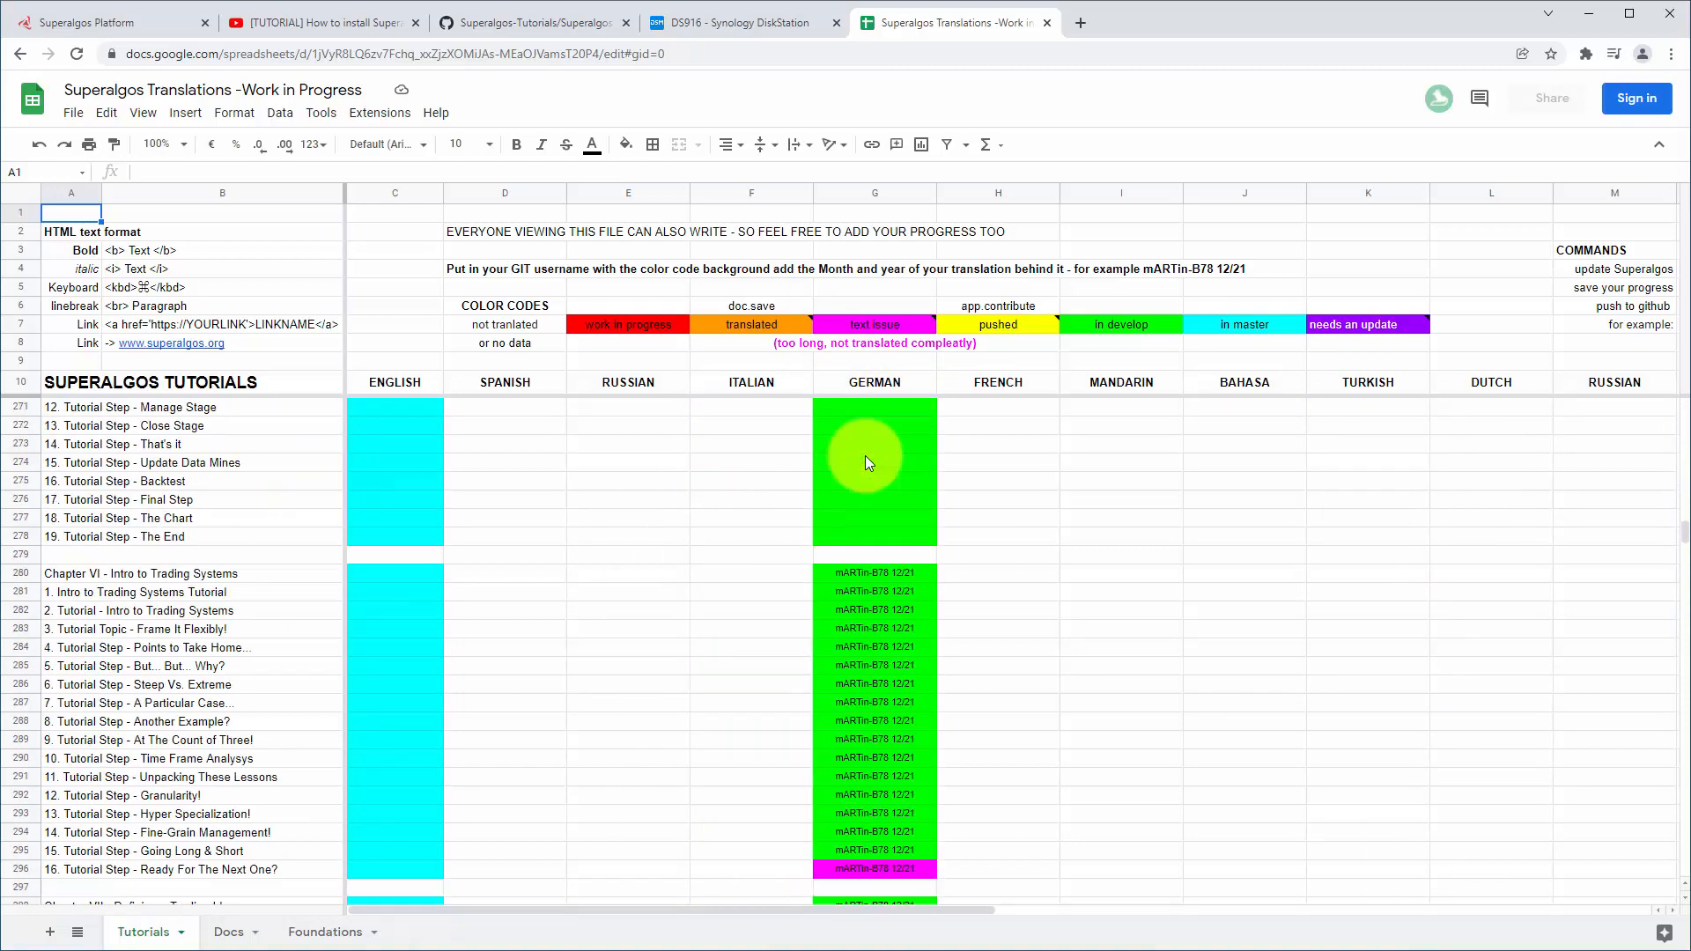
scroll(865, 456, "down", 20)
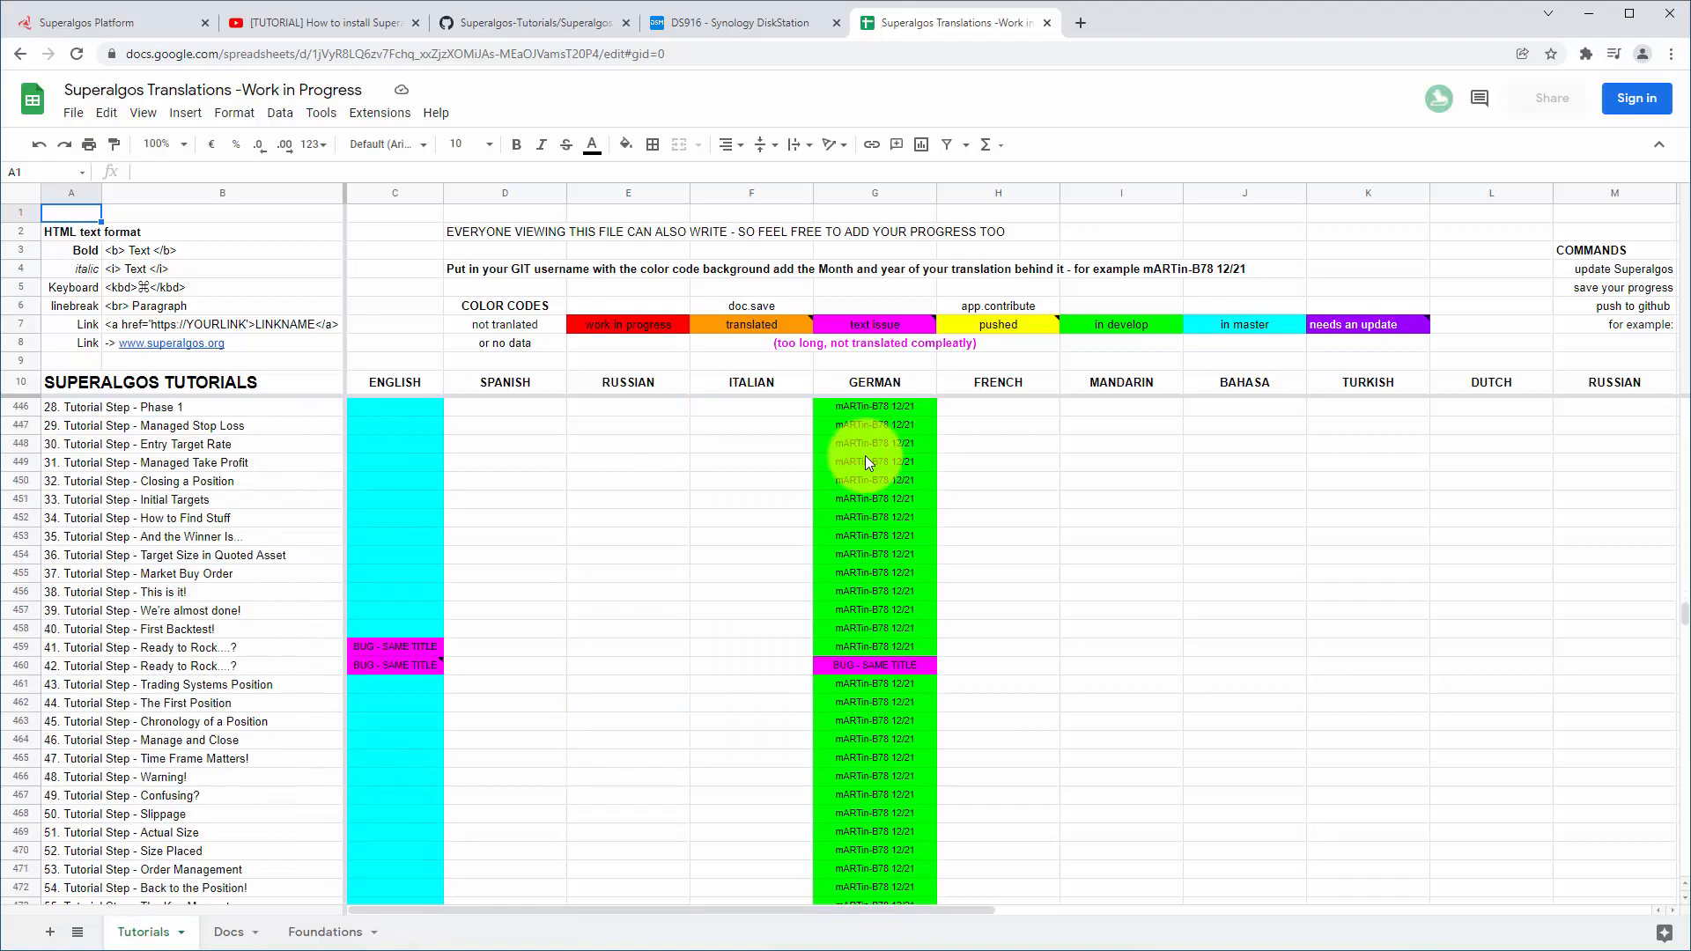
scroll(865, 456, "down", 16)
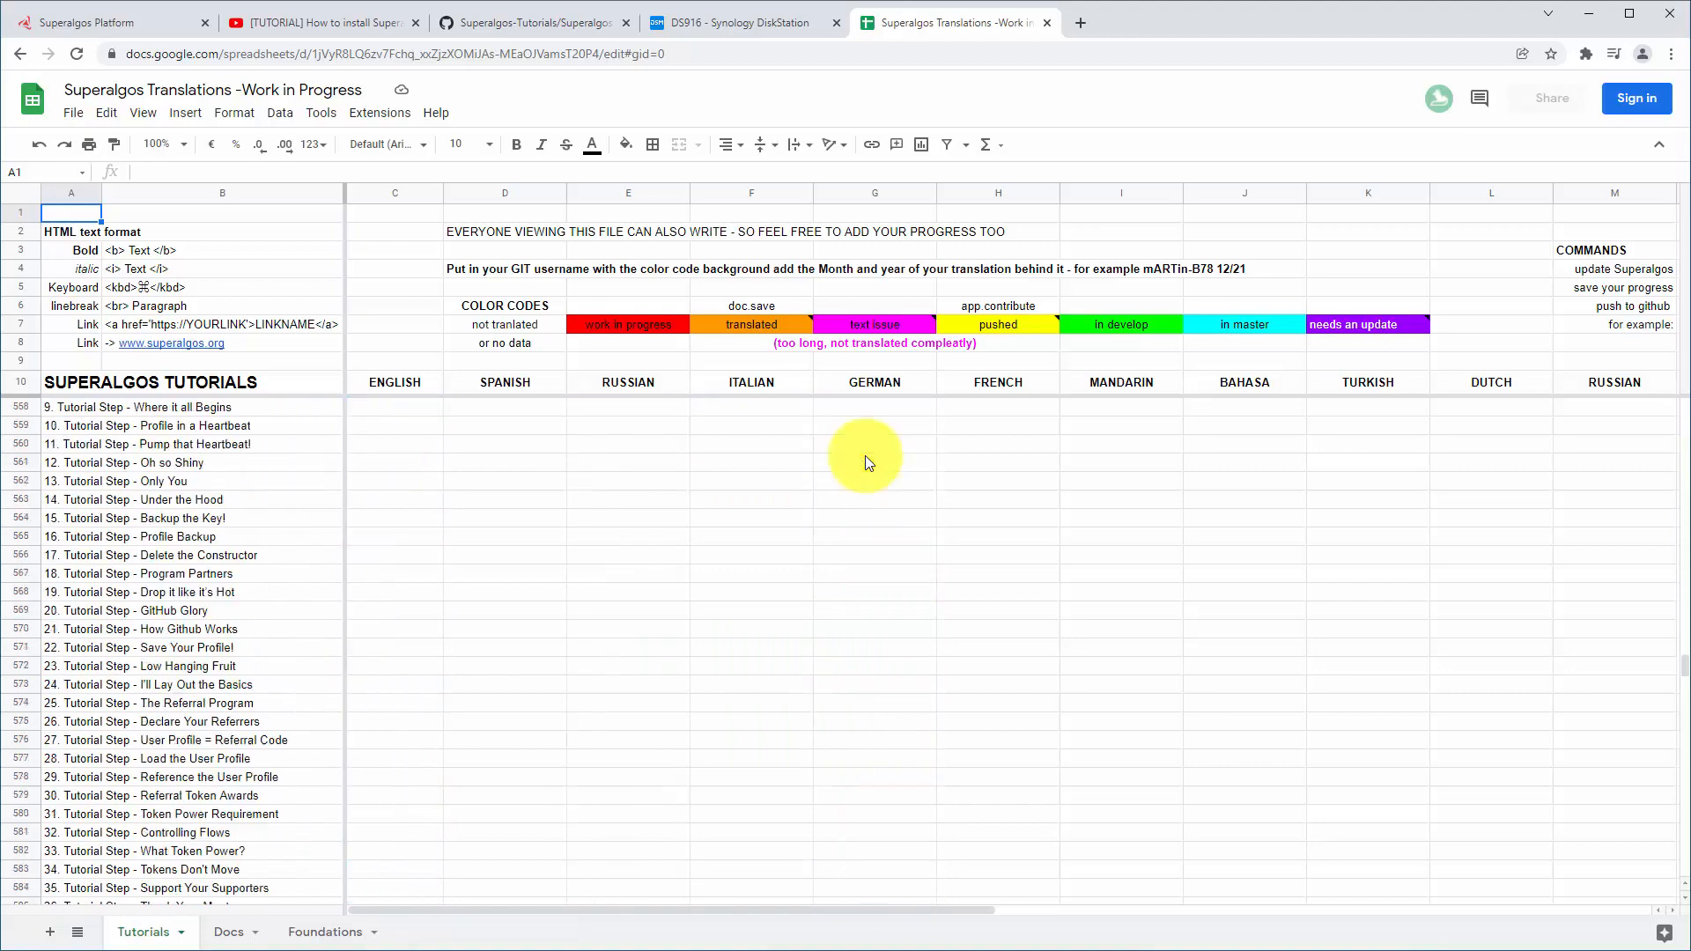
scroll(864, 457, "up", 2)
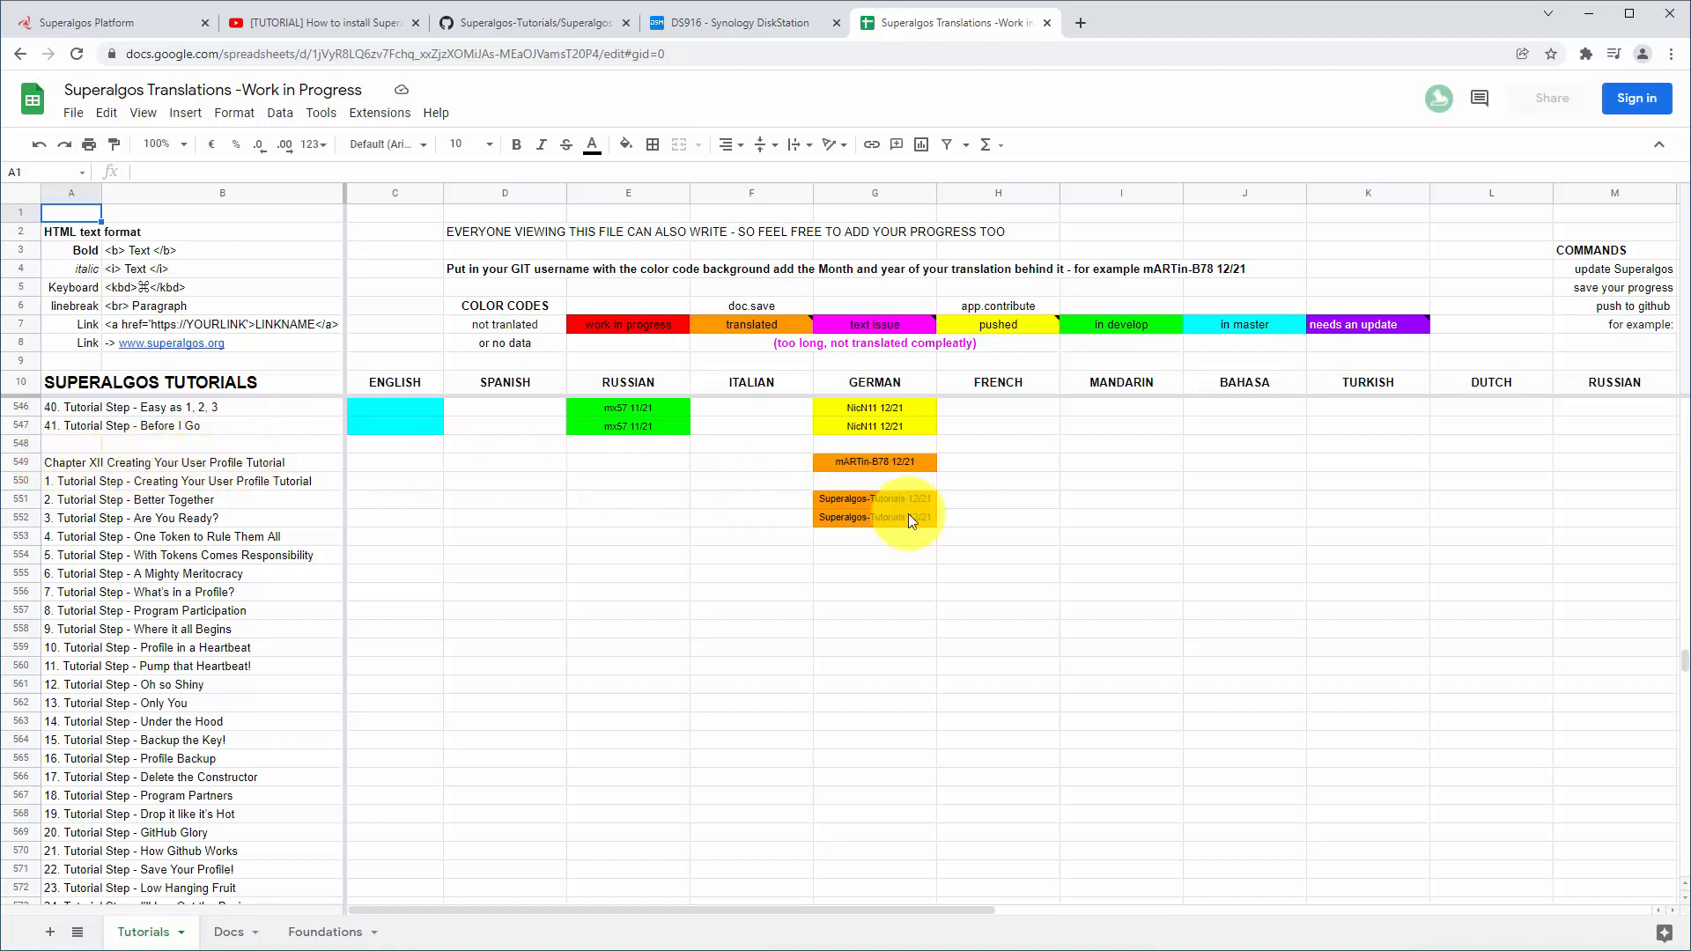
Copy the title "Creating Your User Profile Tutorial" from the Chapter XII row of the Tutorials sheet
left_click(146, 463)
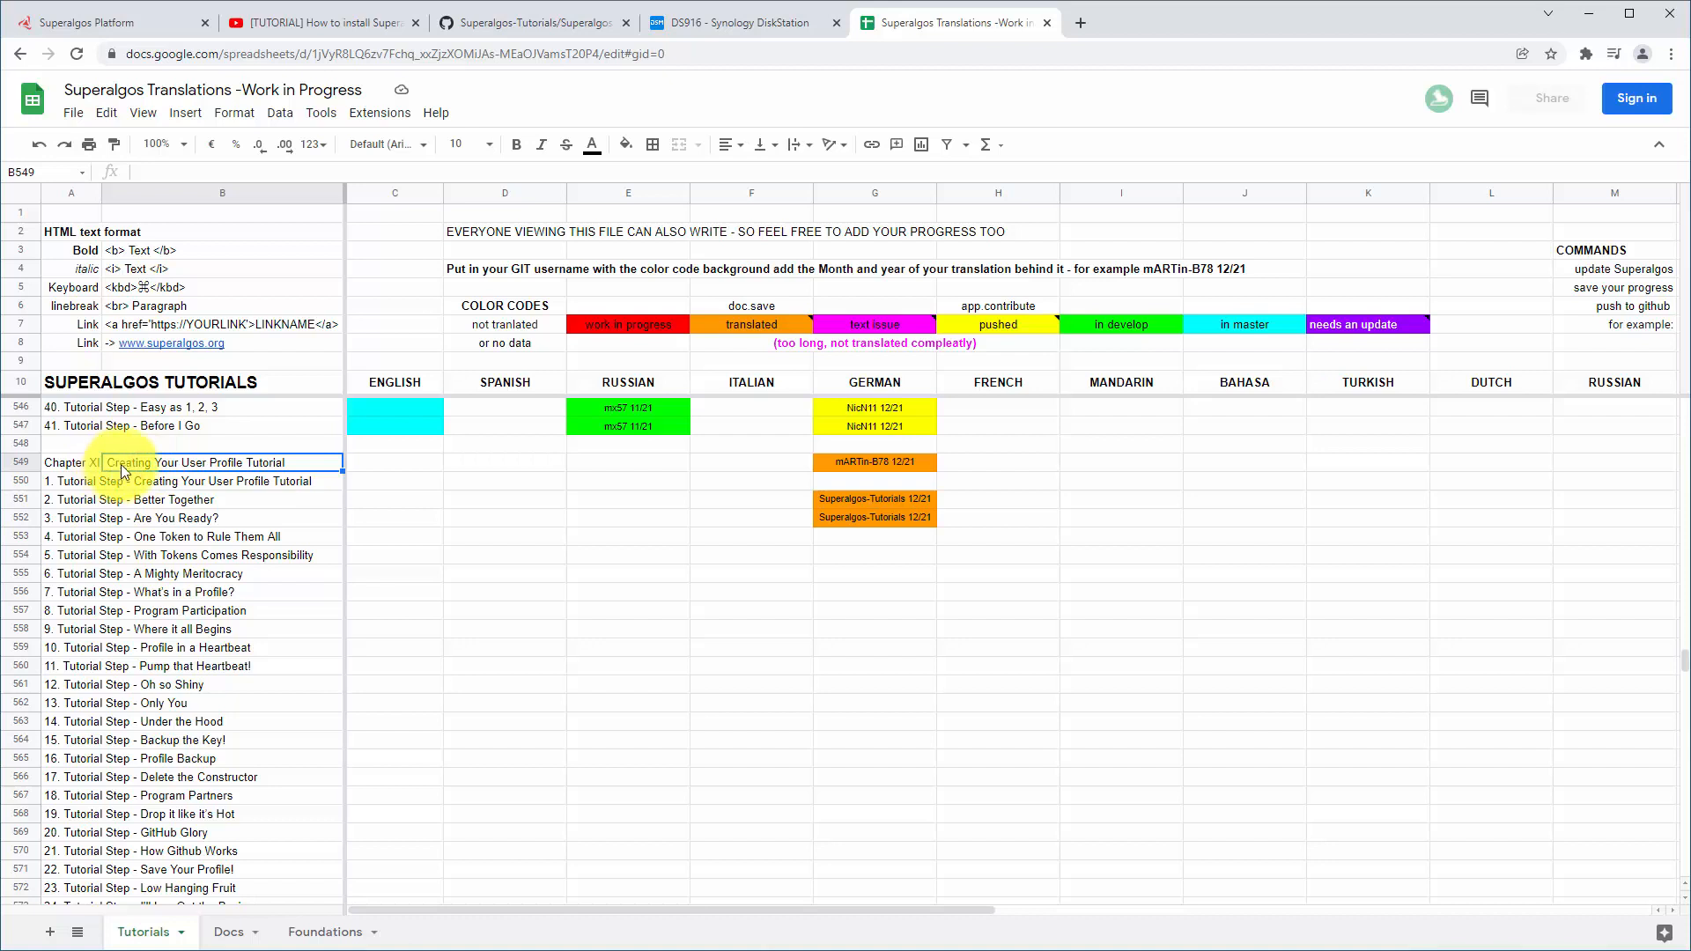
left_click(96, 467)
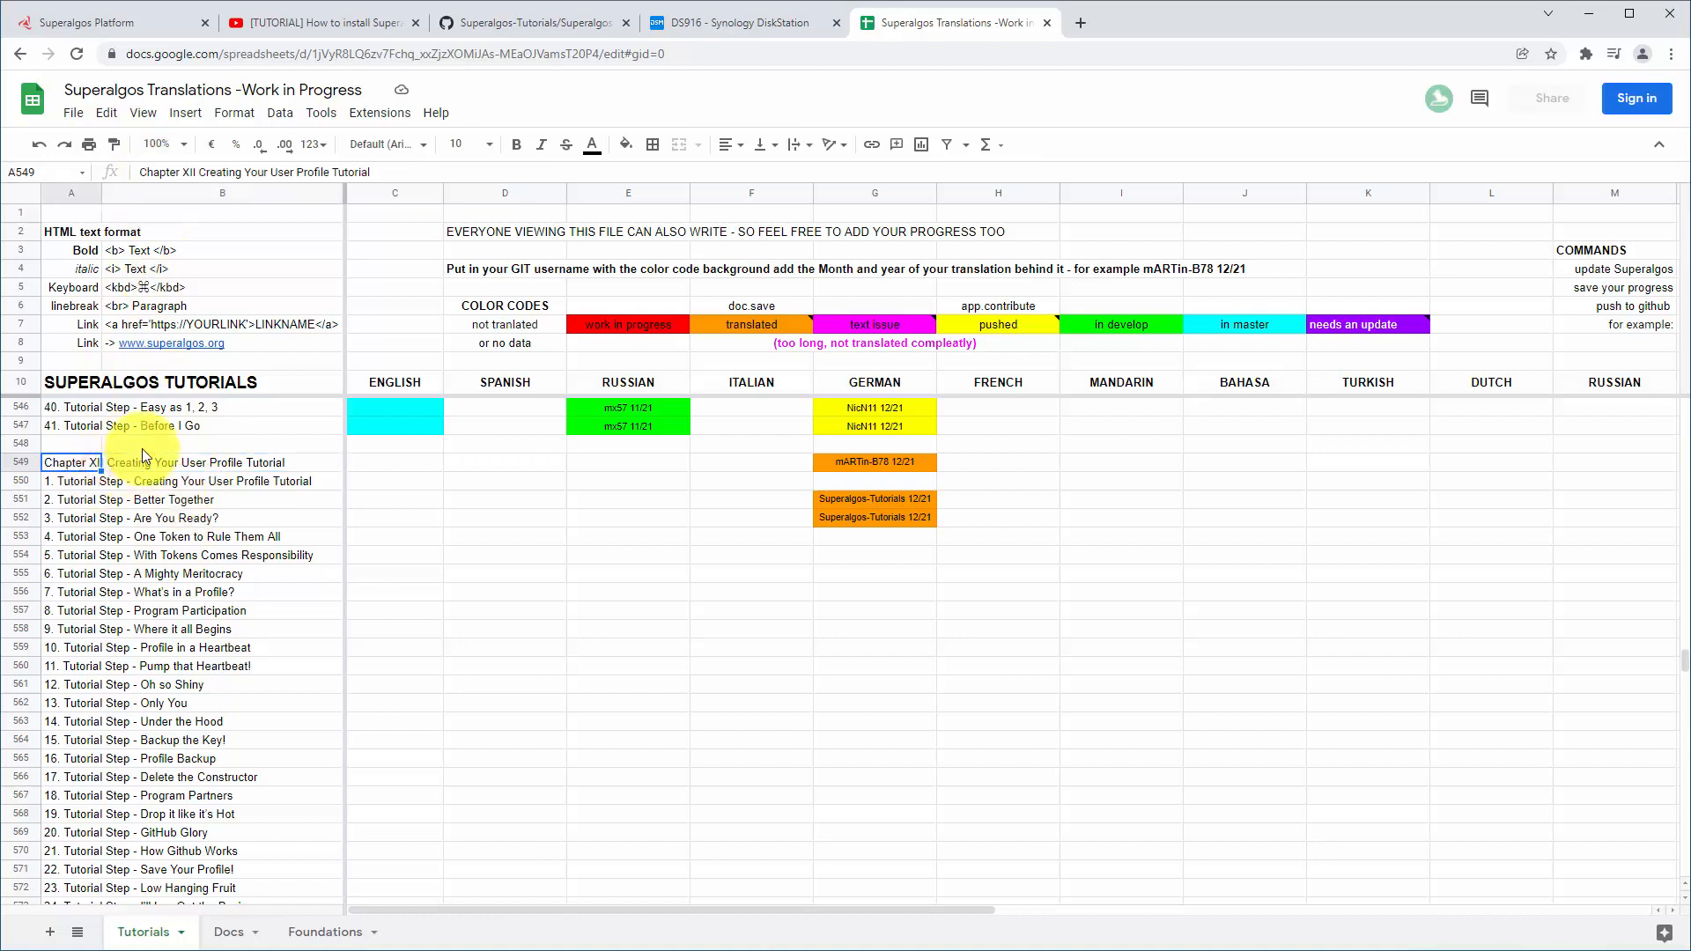
left_click_drag(201, 175, 426, 168)
key("ctrl+c")
left_click(852, 575)
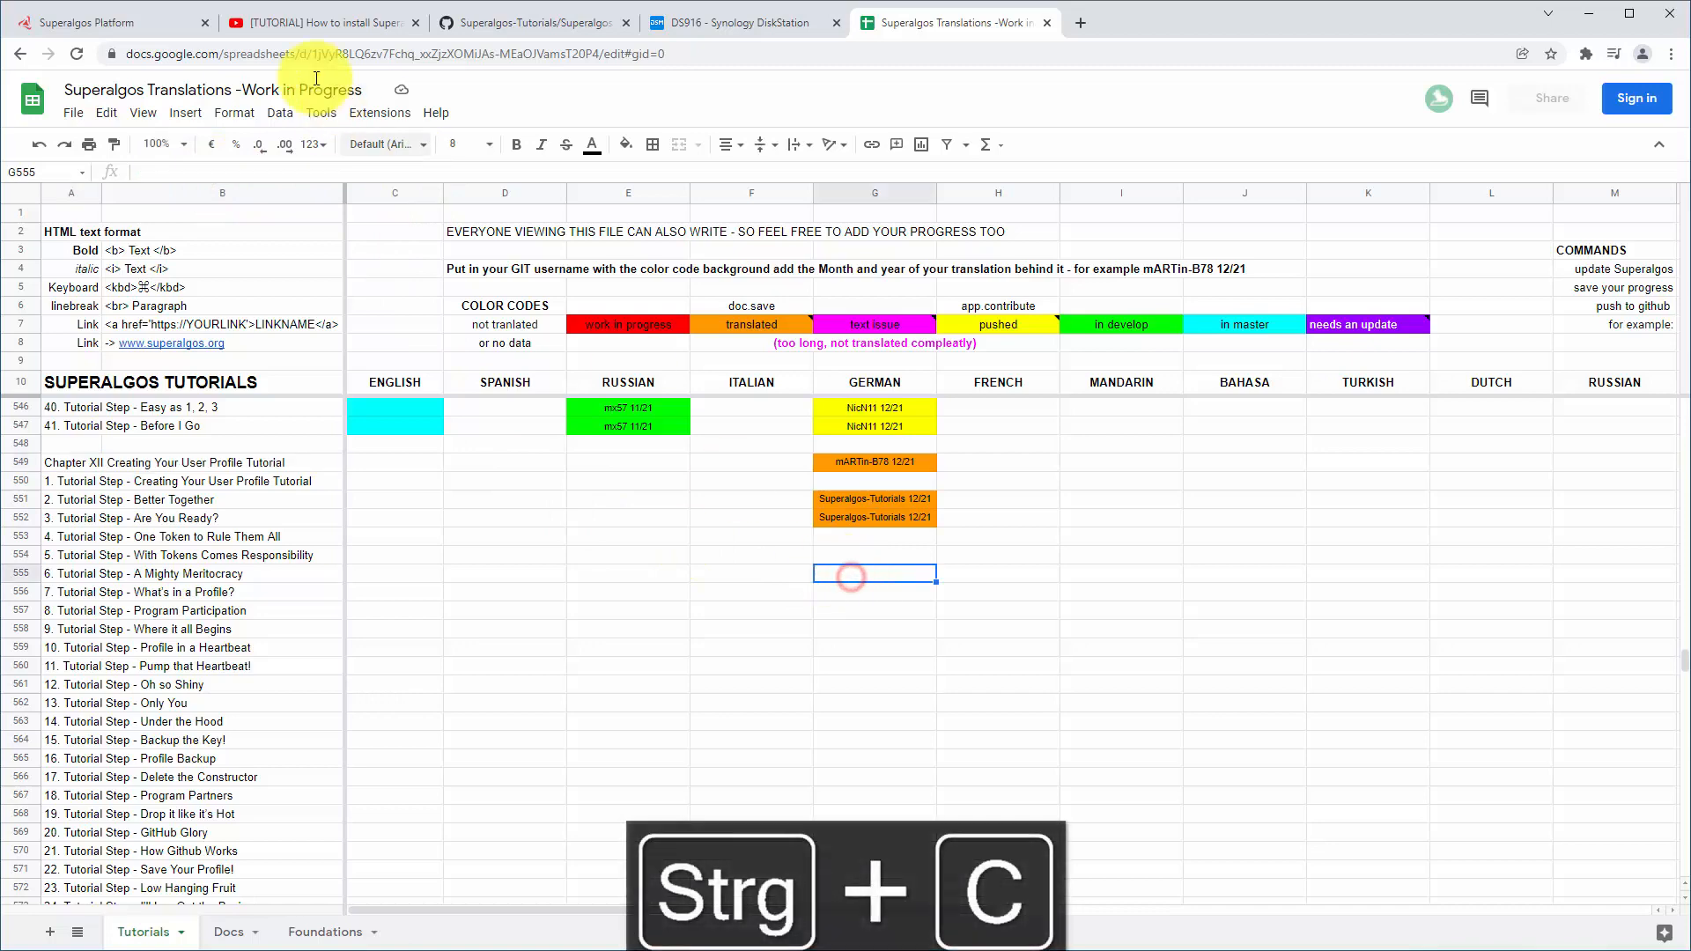
Switch to Superalgos, search the docs for "Creating Your User Profile Tutorial", and open that tutorial's page
left_click(70, 21)
left_click(1661, 601)
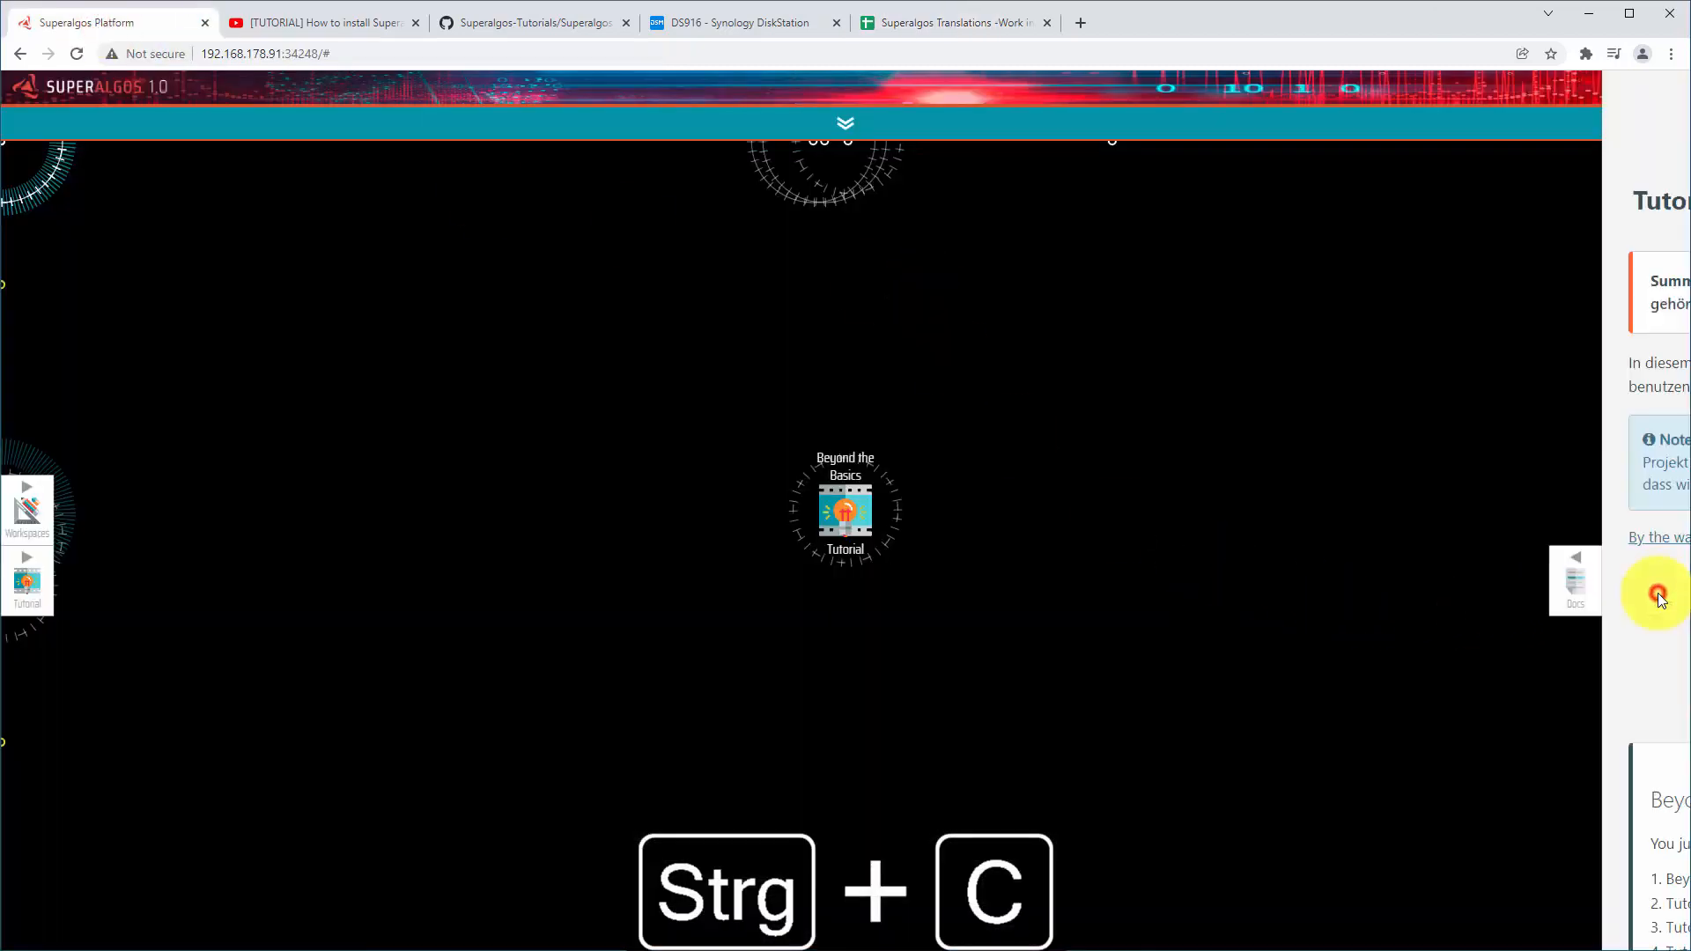
left_click(1206, 115)
key("ctrl+a")
key("ctrl+v")
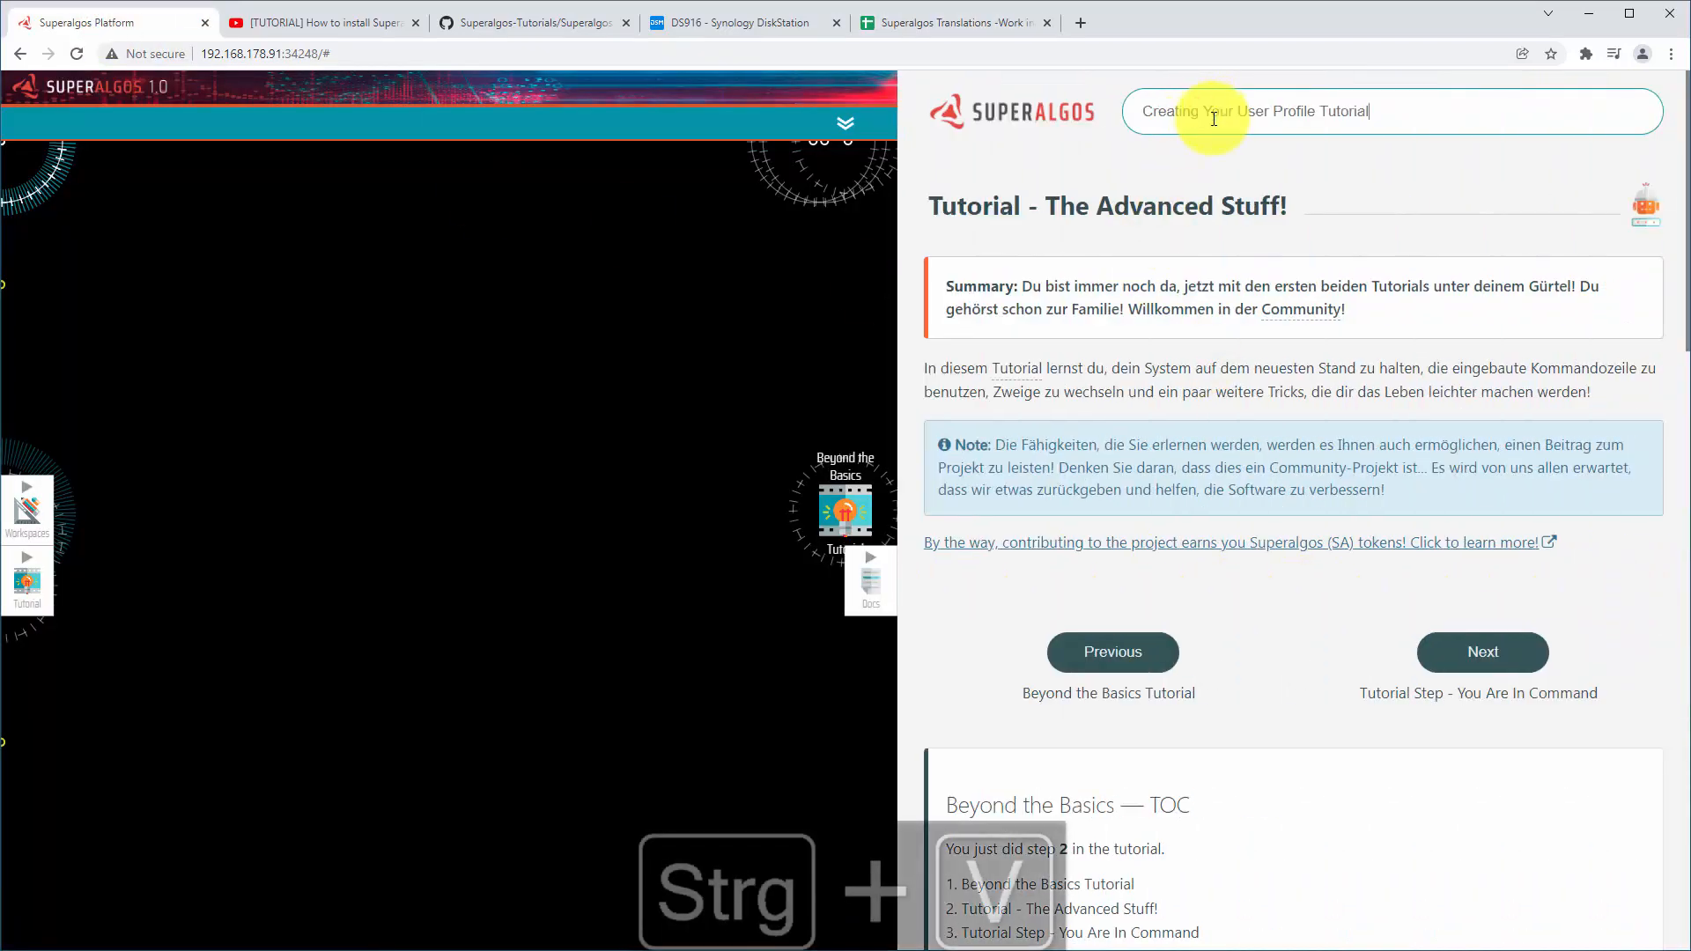
key("Return")
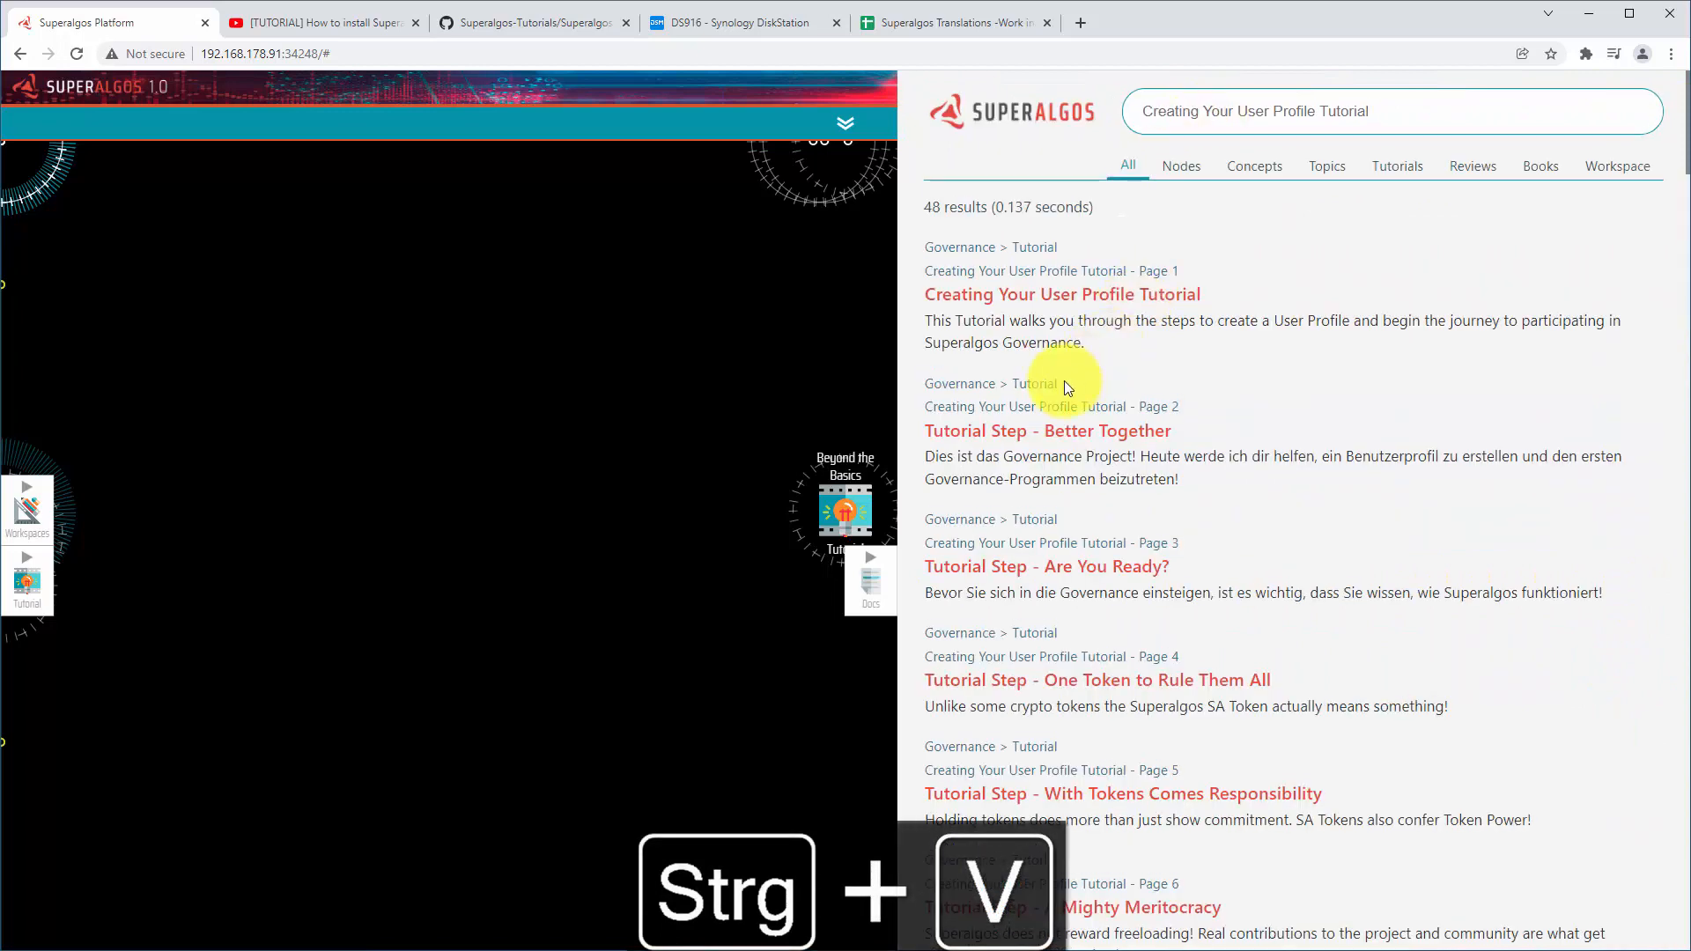
left_click(1019, 298)
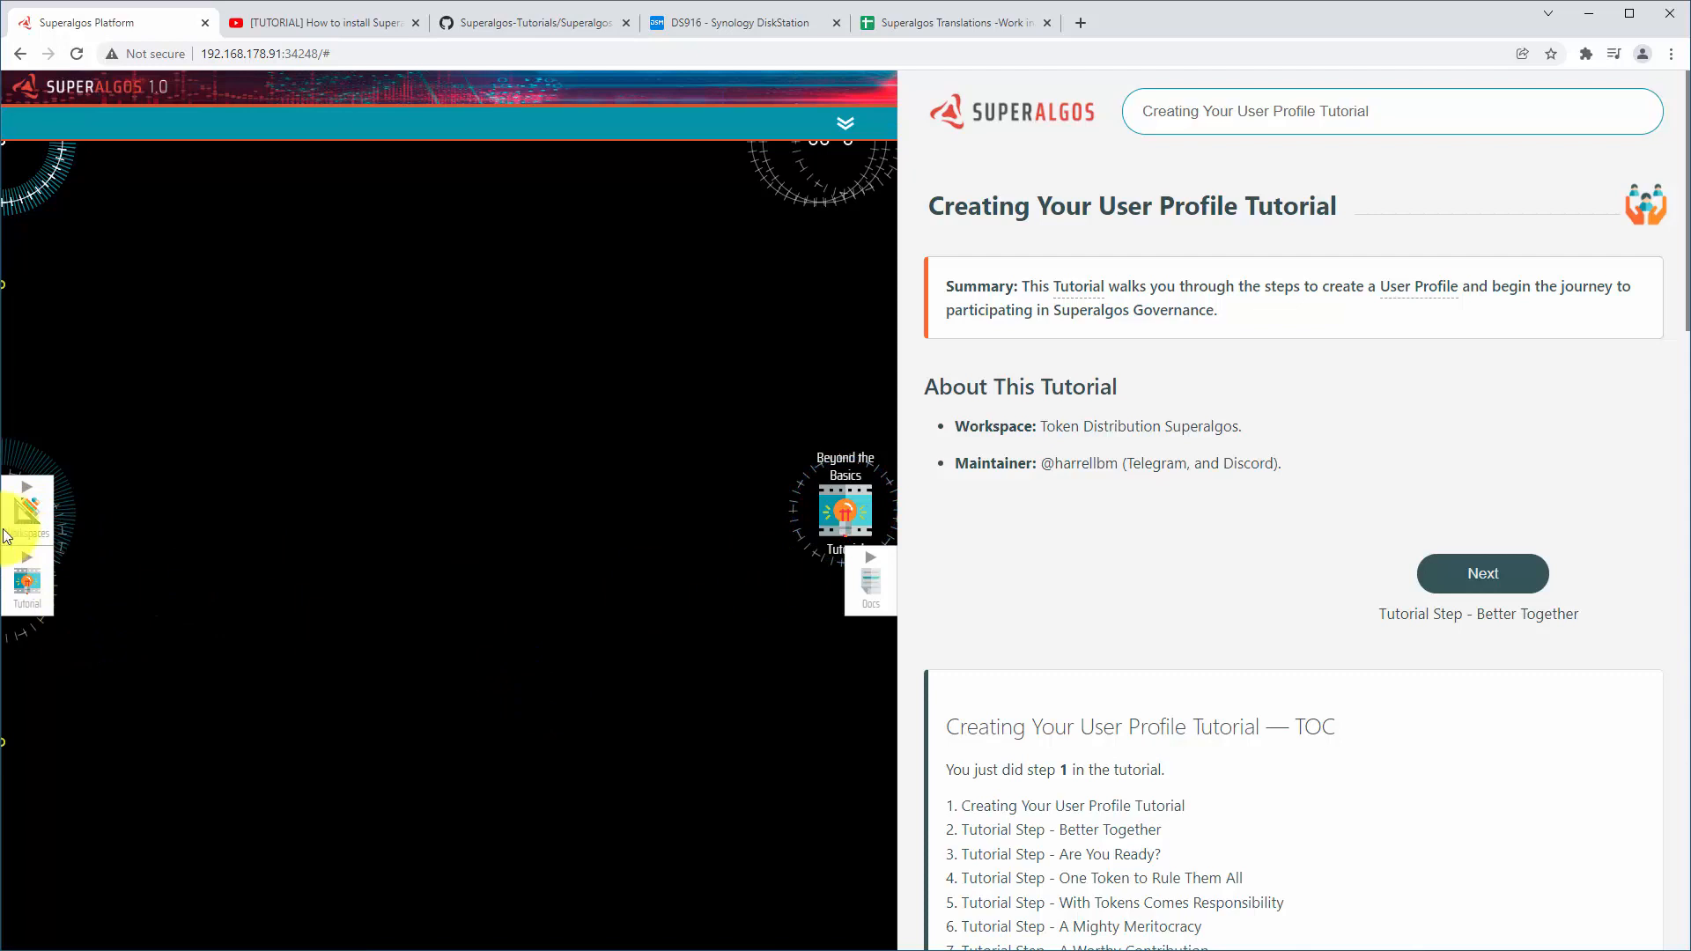
Load the Token-Distribution-Superalgos plugin workspace from the available workspaces
left_click(35, 516)
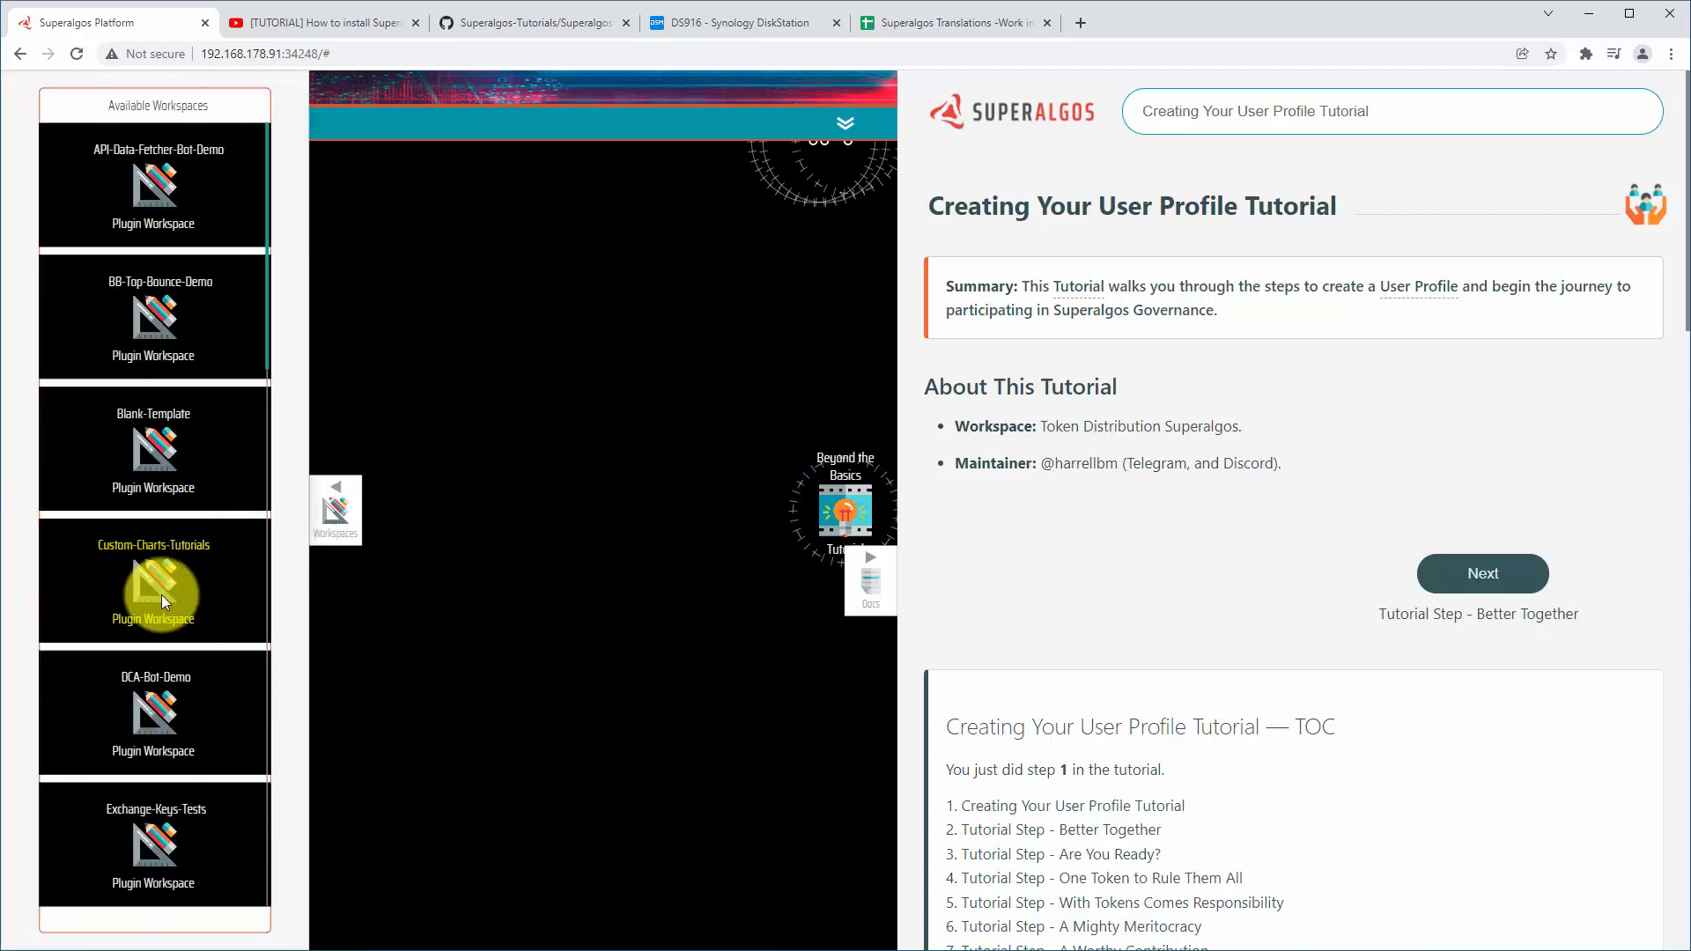
scroll(162, 595, "down", 10)
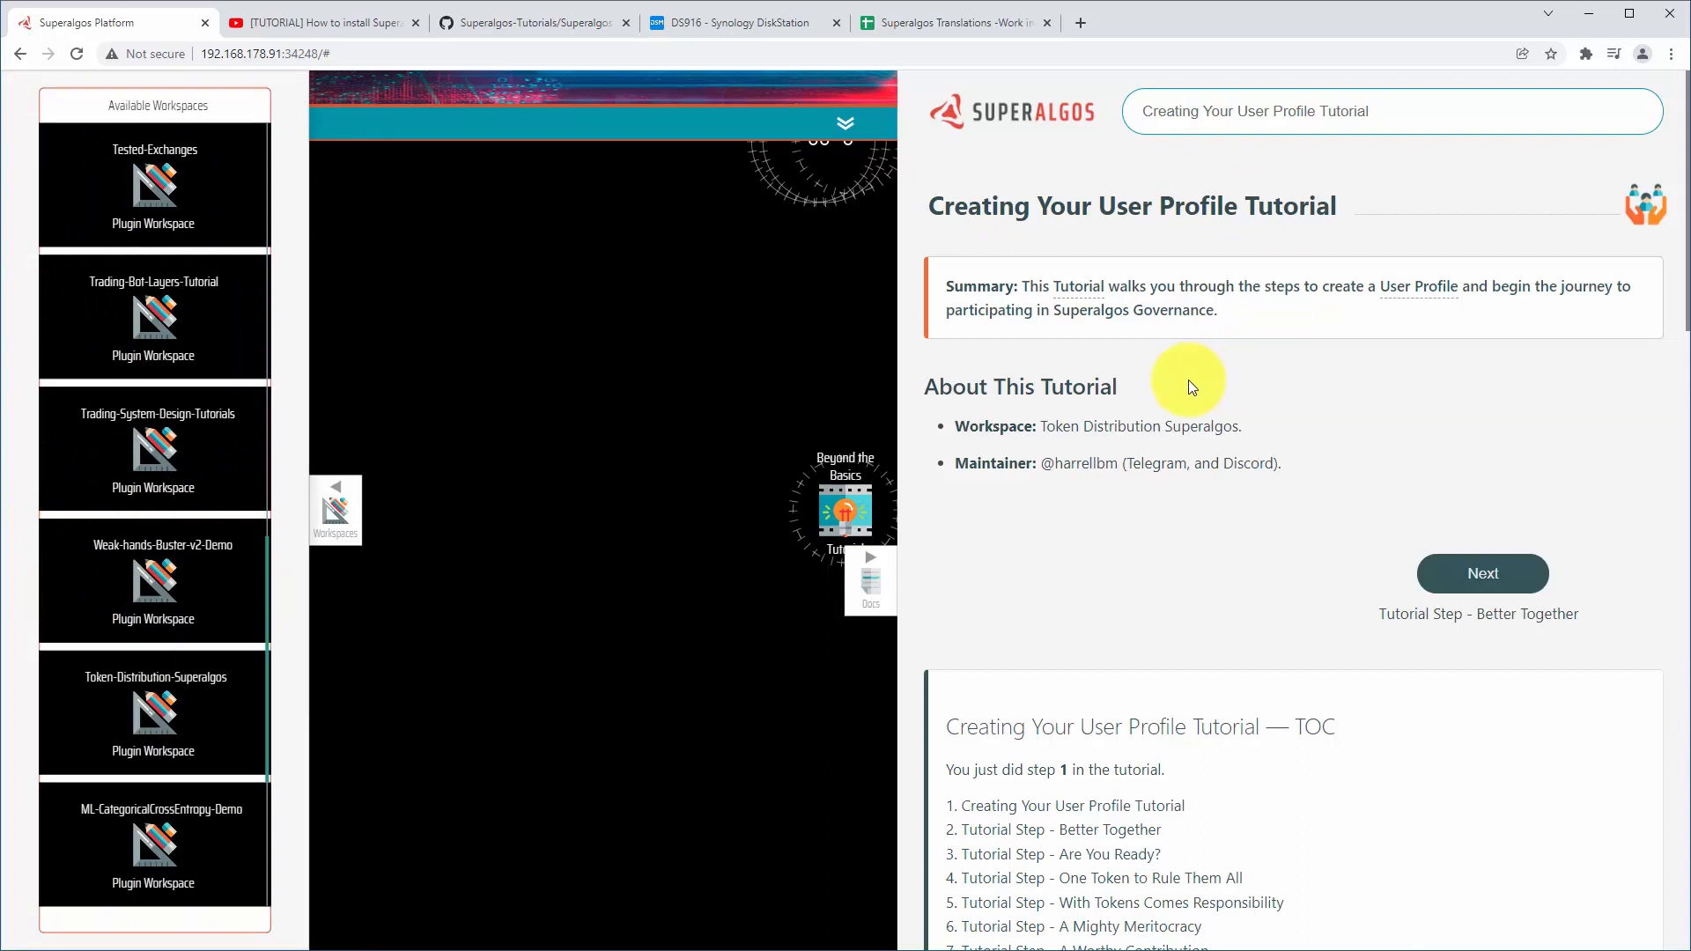
left_click(201, 678)
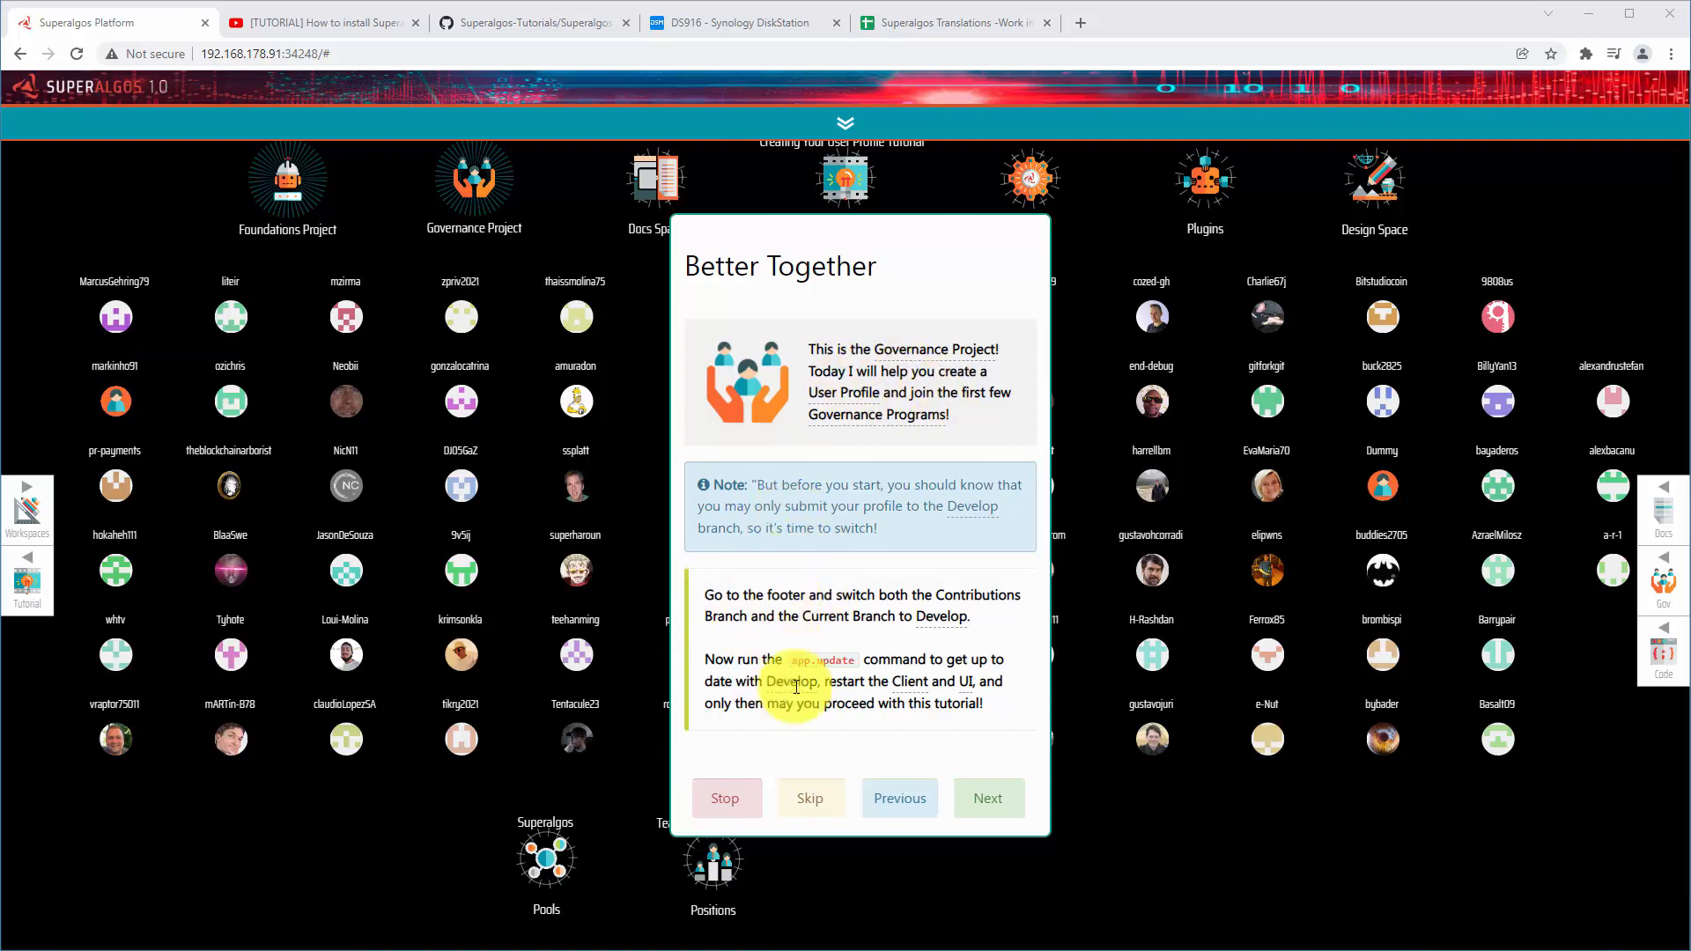
Search the docs for the tutorial step title "Better Together", open its page, and view the editing options of its summary paragraph
right_click(841, 619)
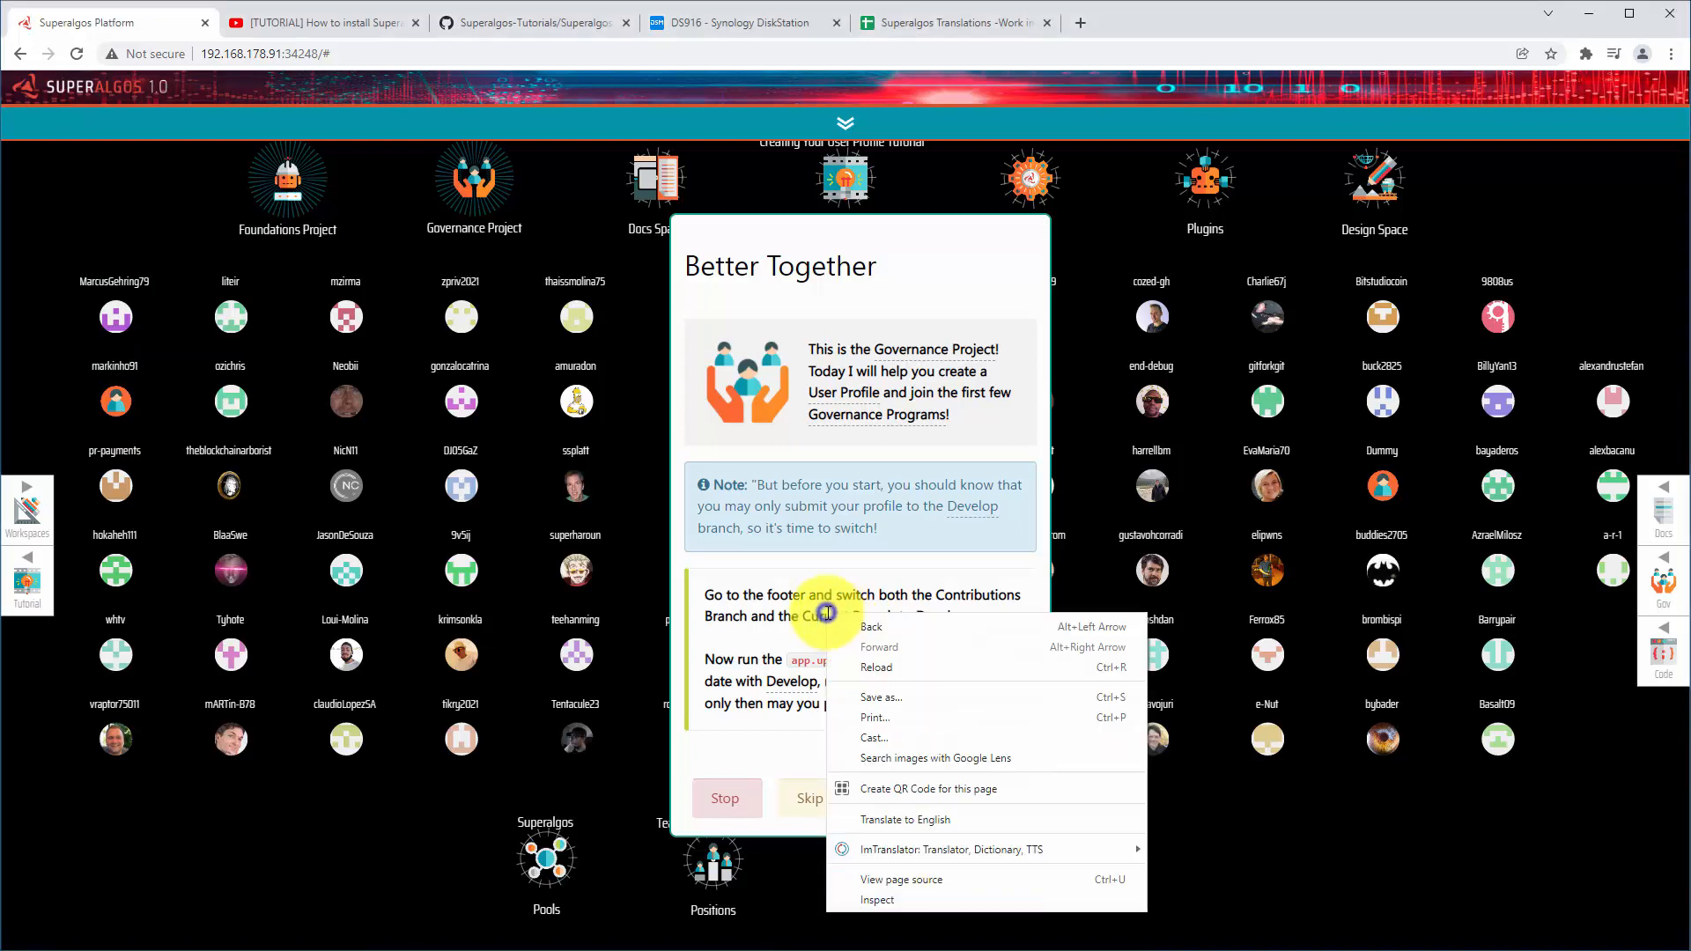
left_click(775, 596)
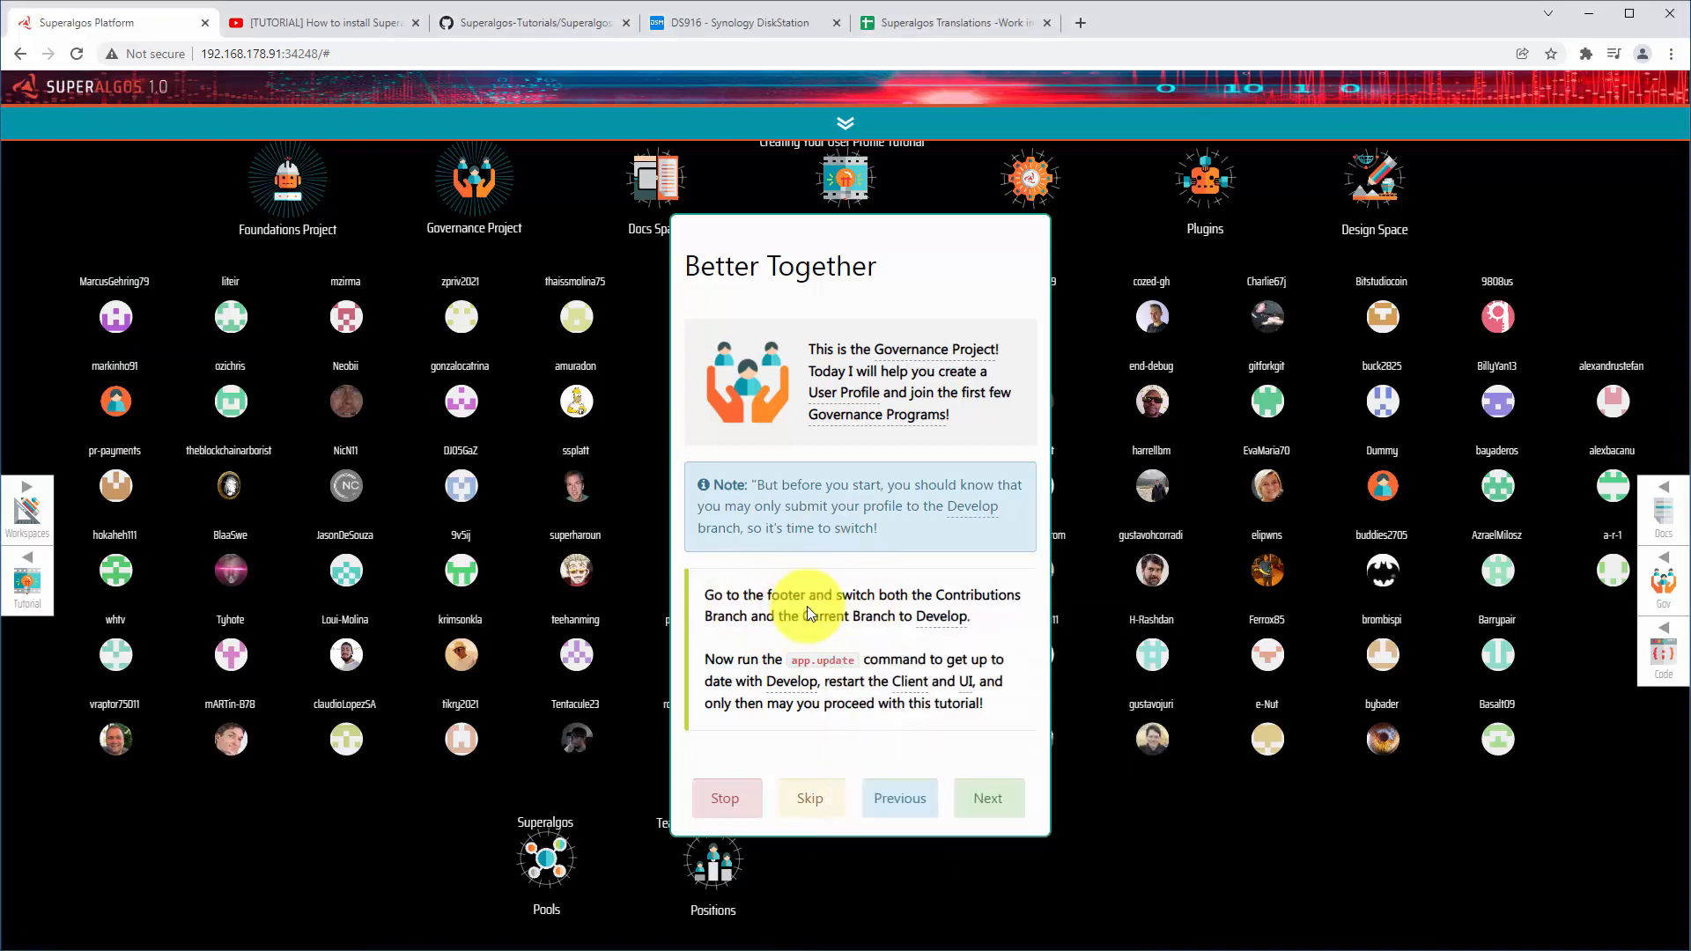
left_click(1663, 515)
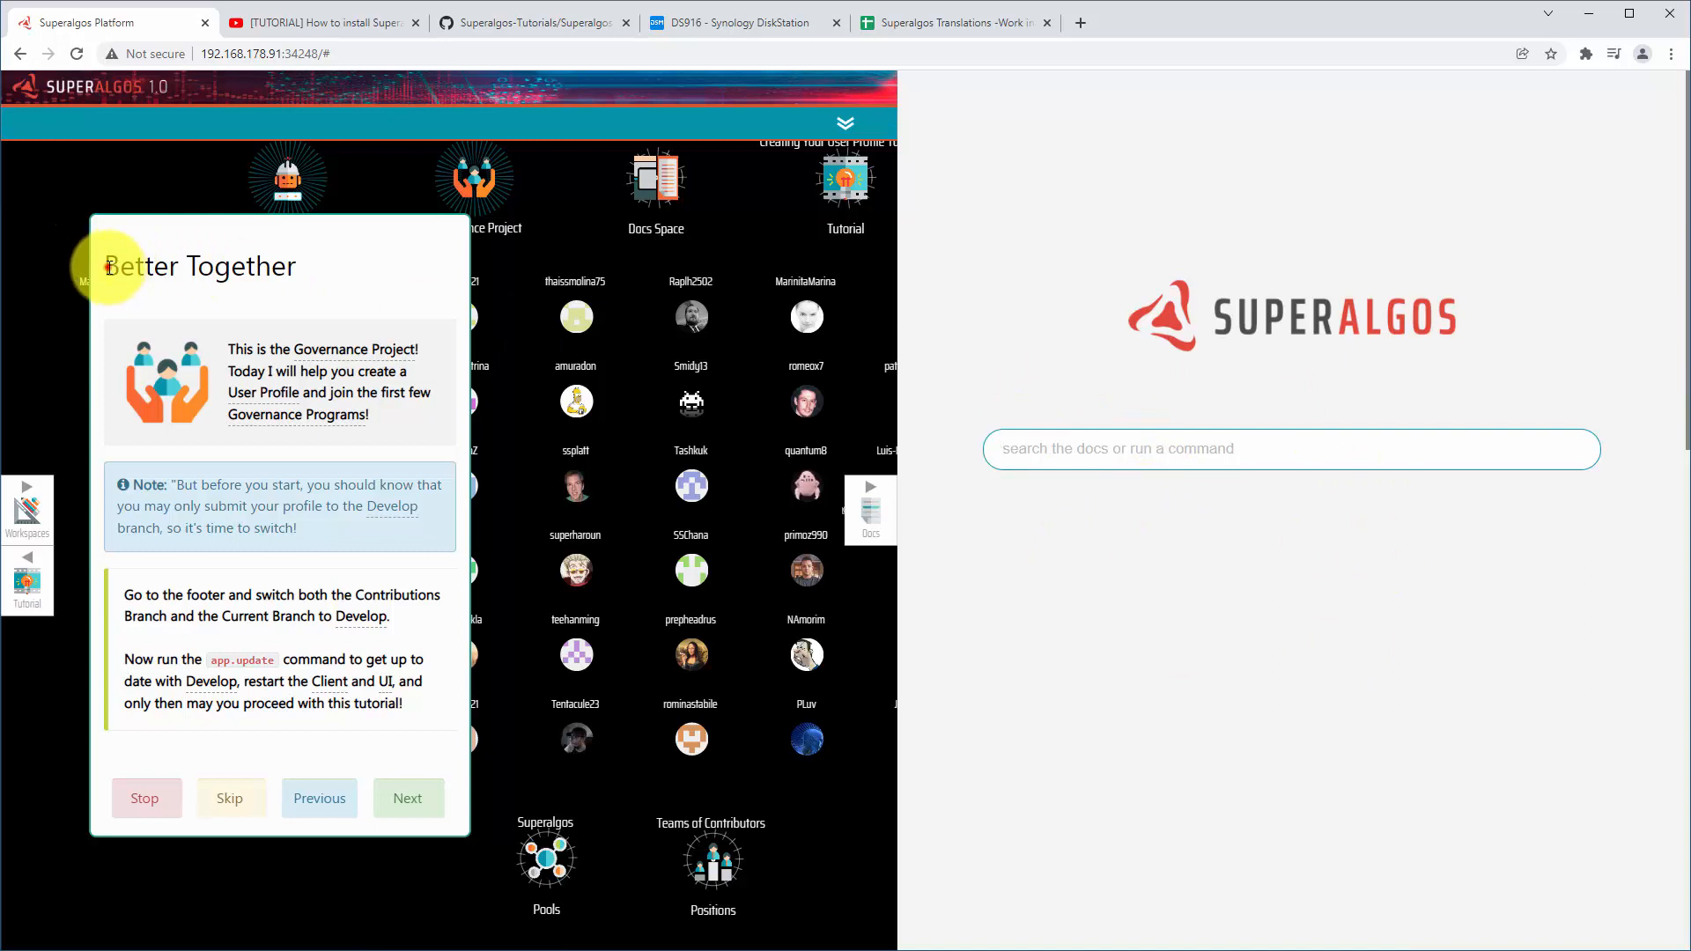
left_click_drag(107, 266, 295, 267)
left_click(1084, 462)
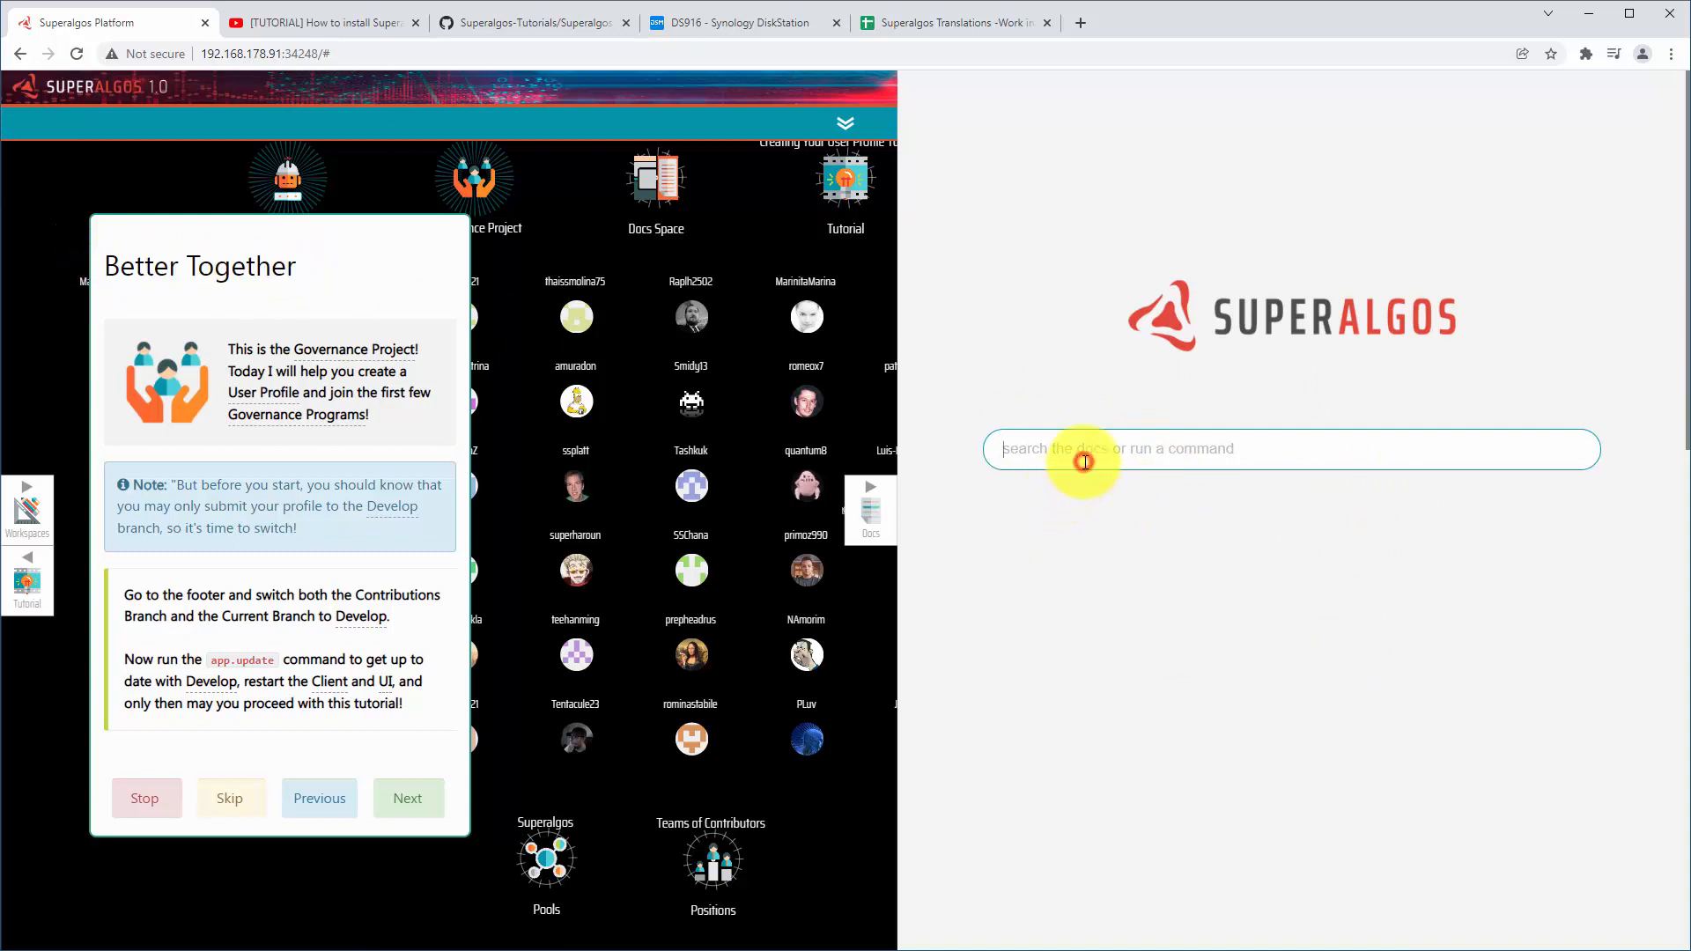
key("Return")
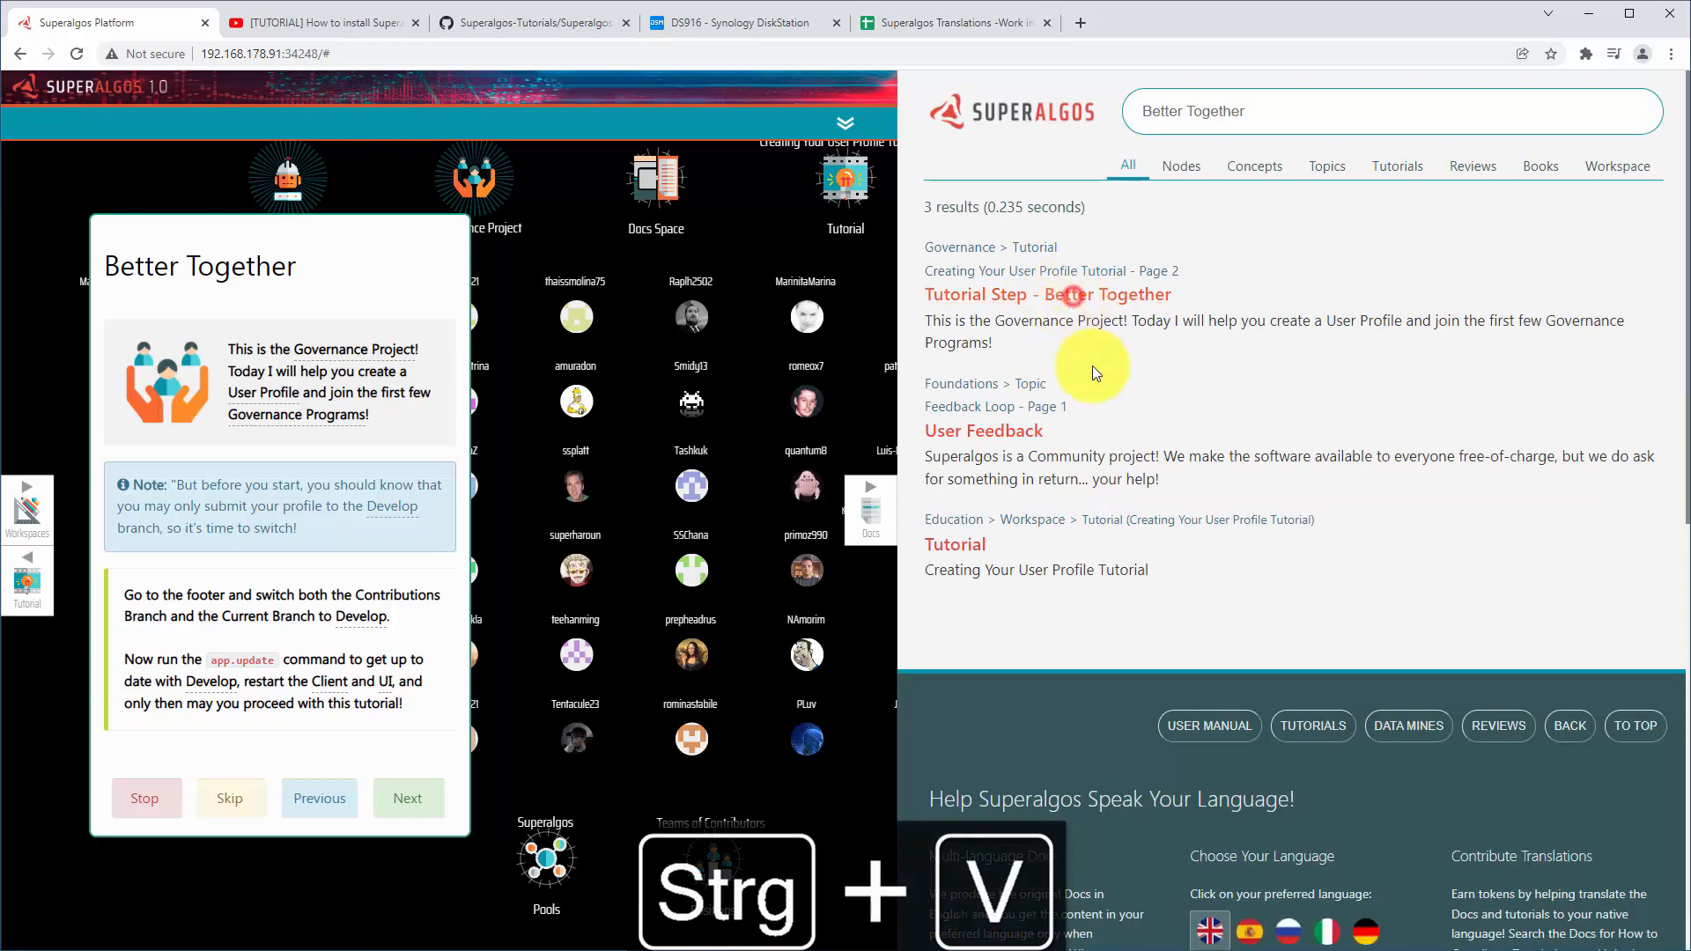
left_click(1073, 295)
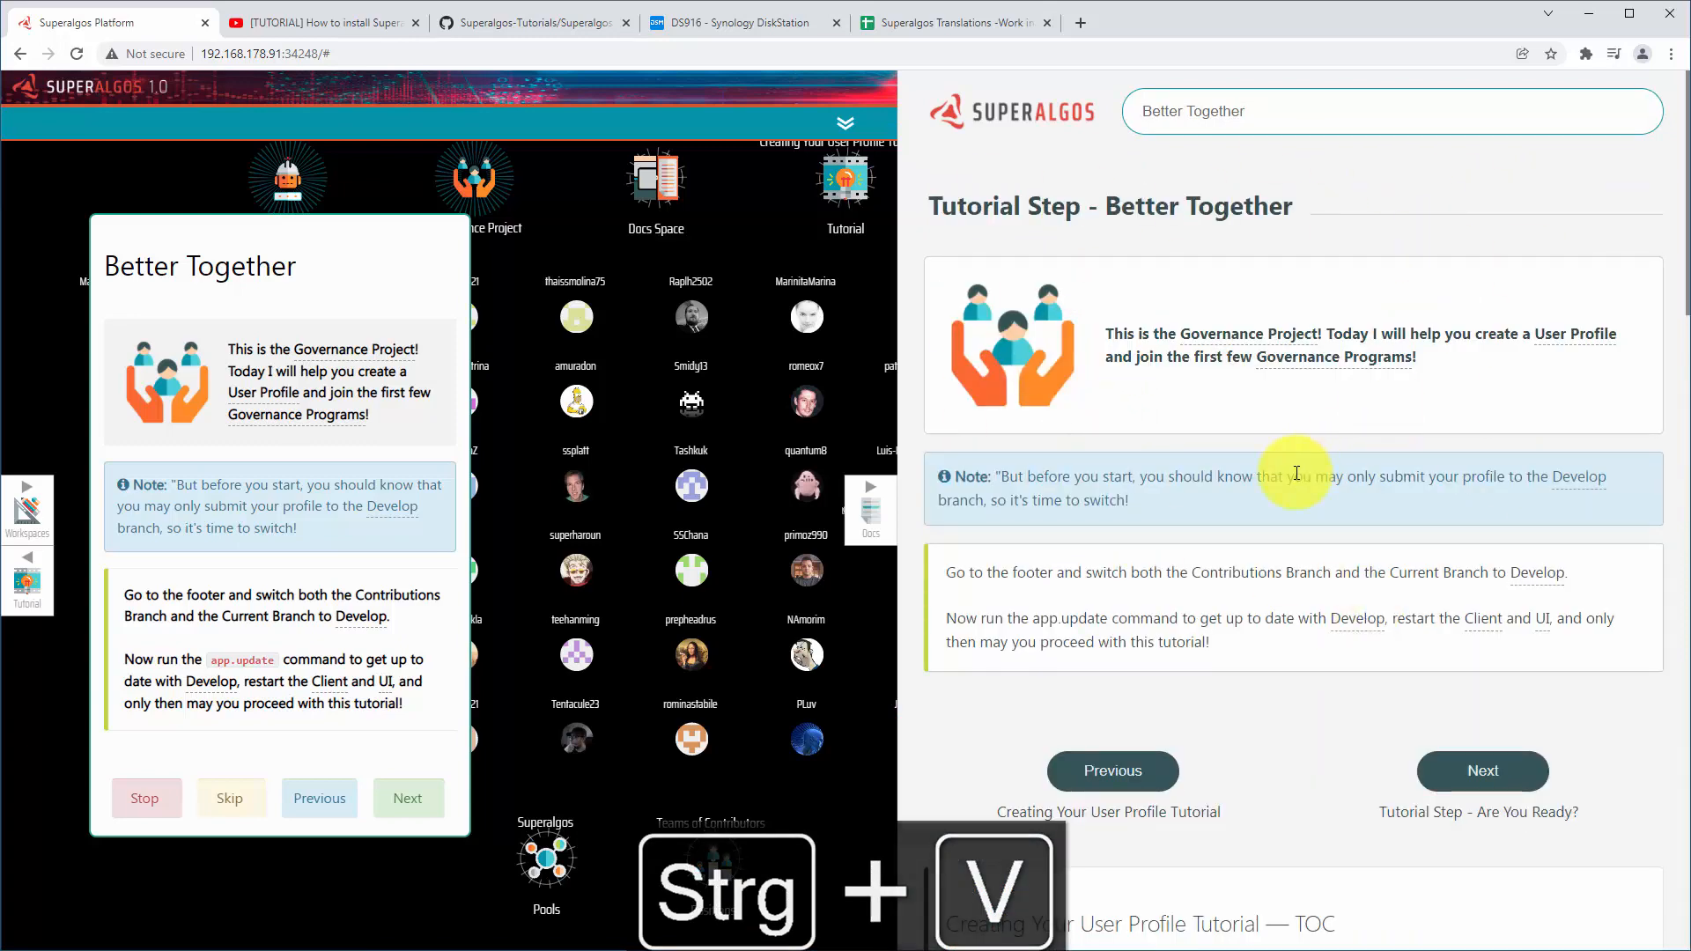
right_click(1439, 335)
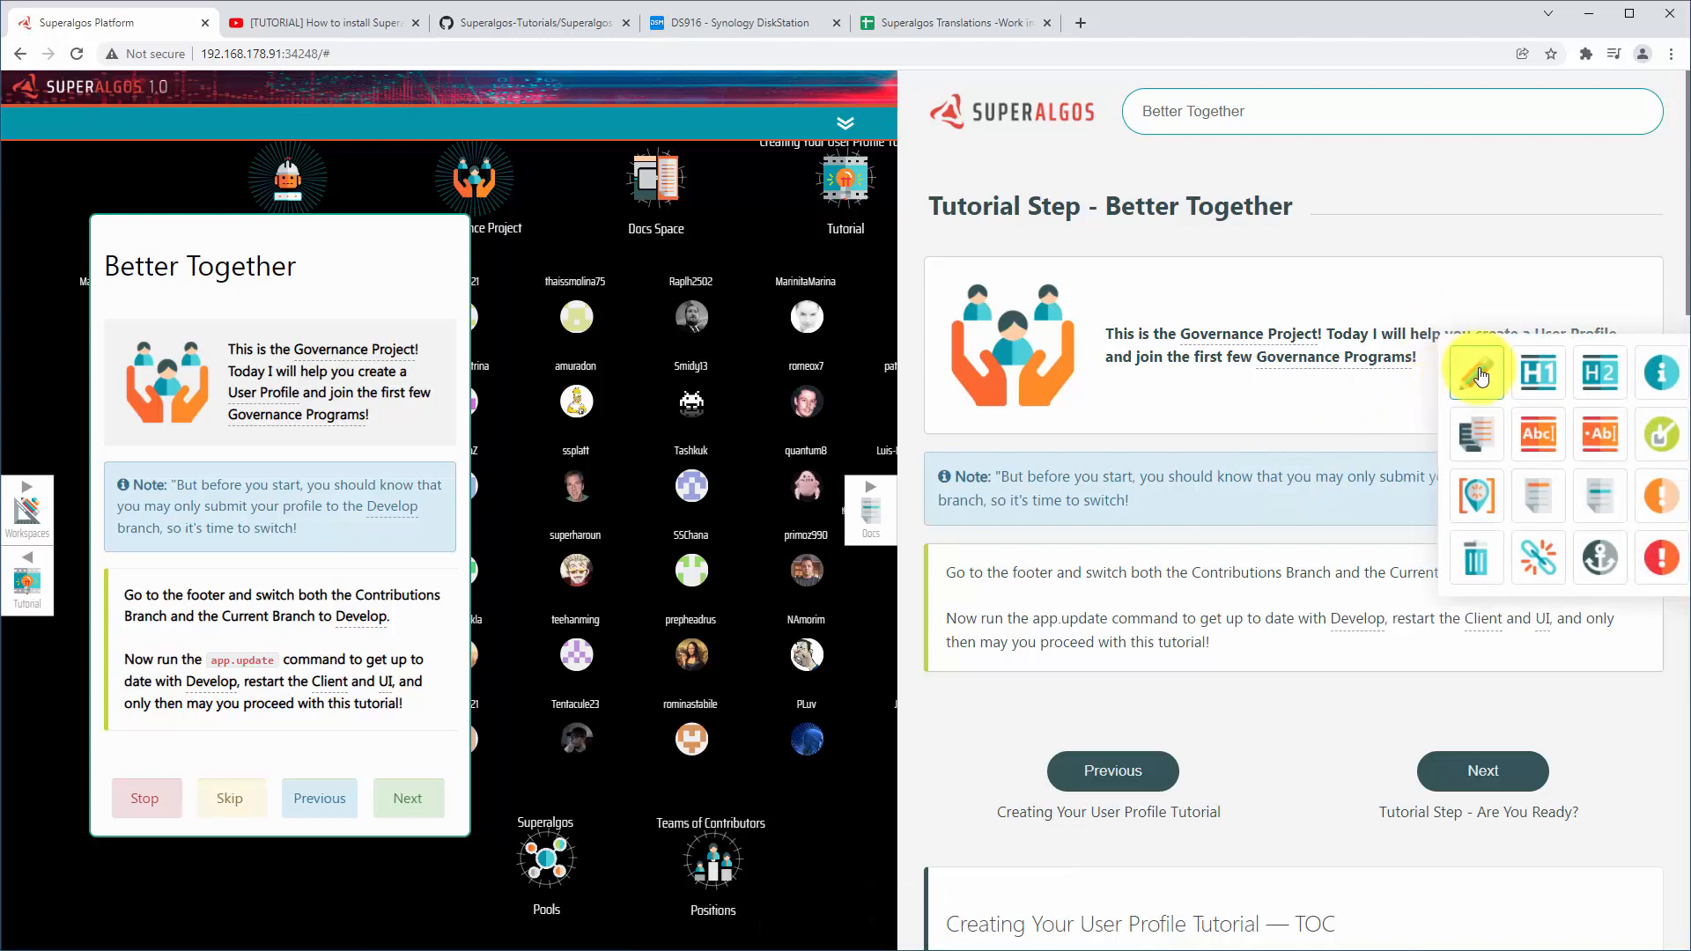
left_click(1367, 407)
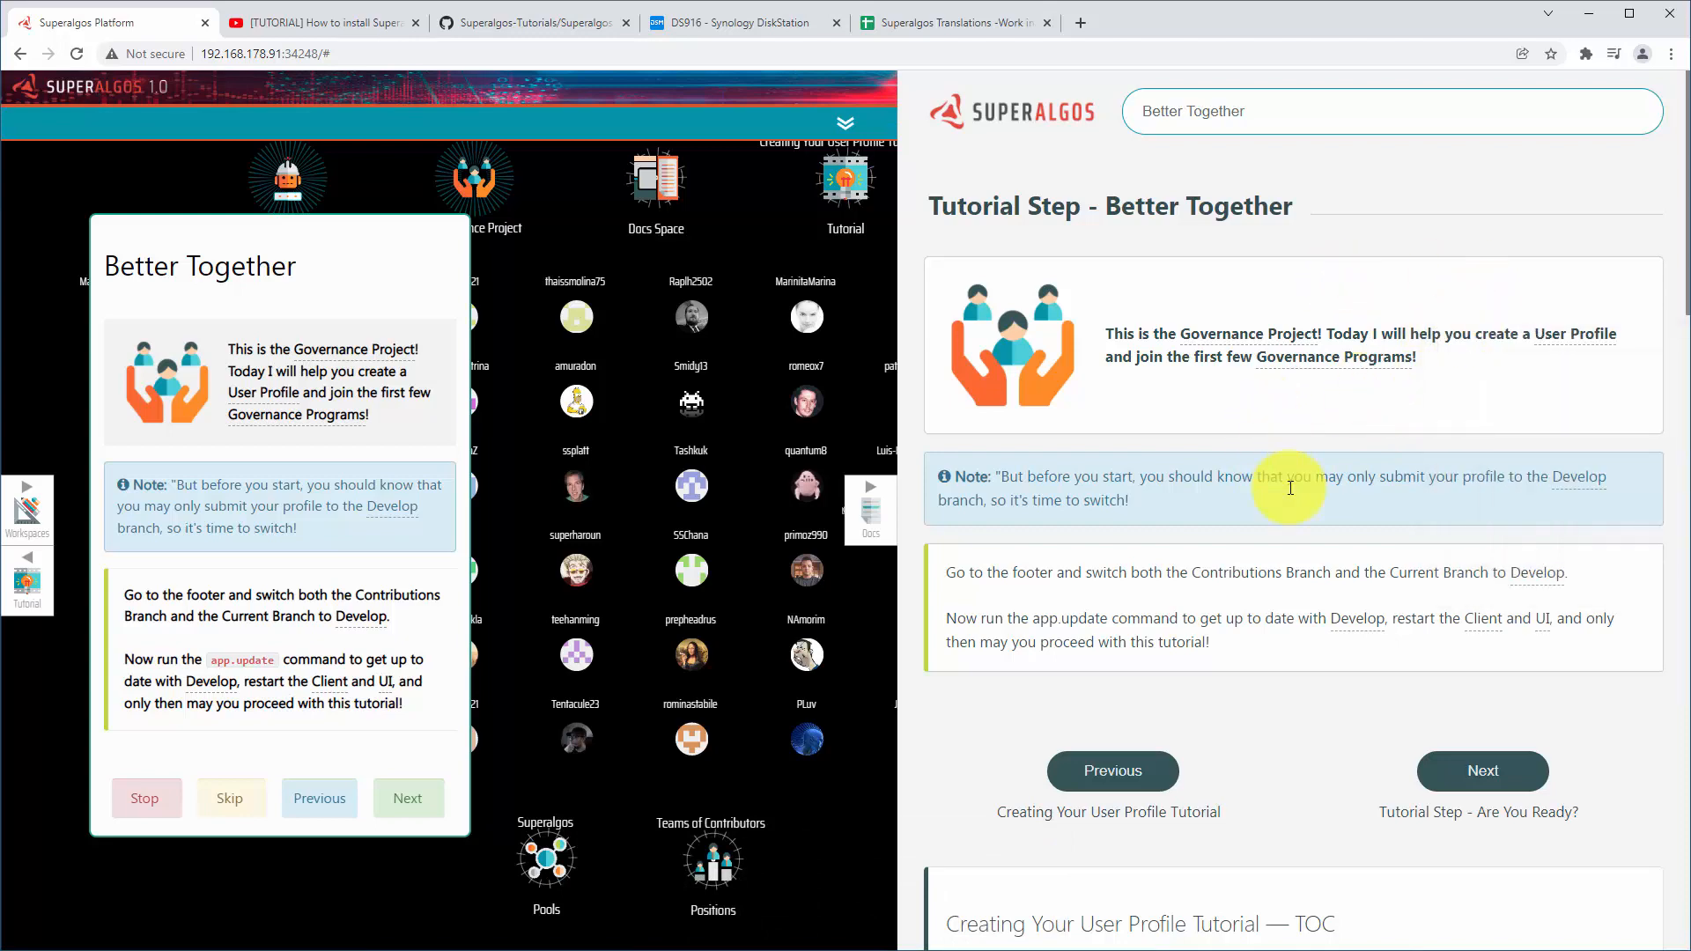
Switch the docs language to German and search the docs for "Better Together" again
scroll(1291, 487, "down", 20)
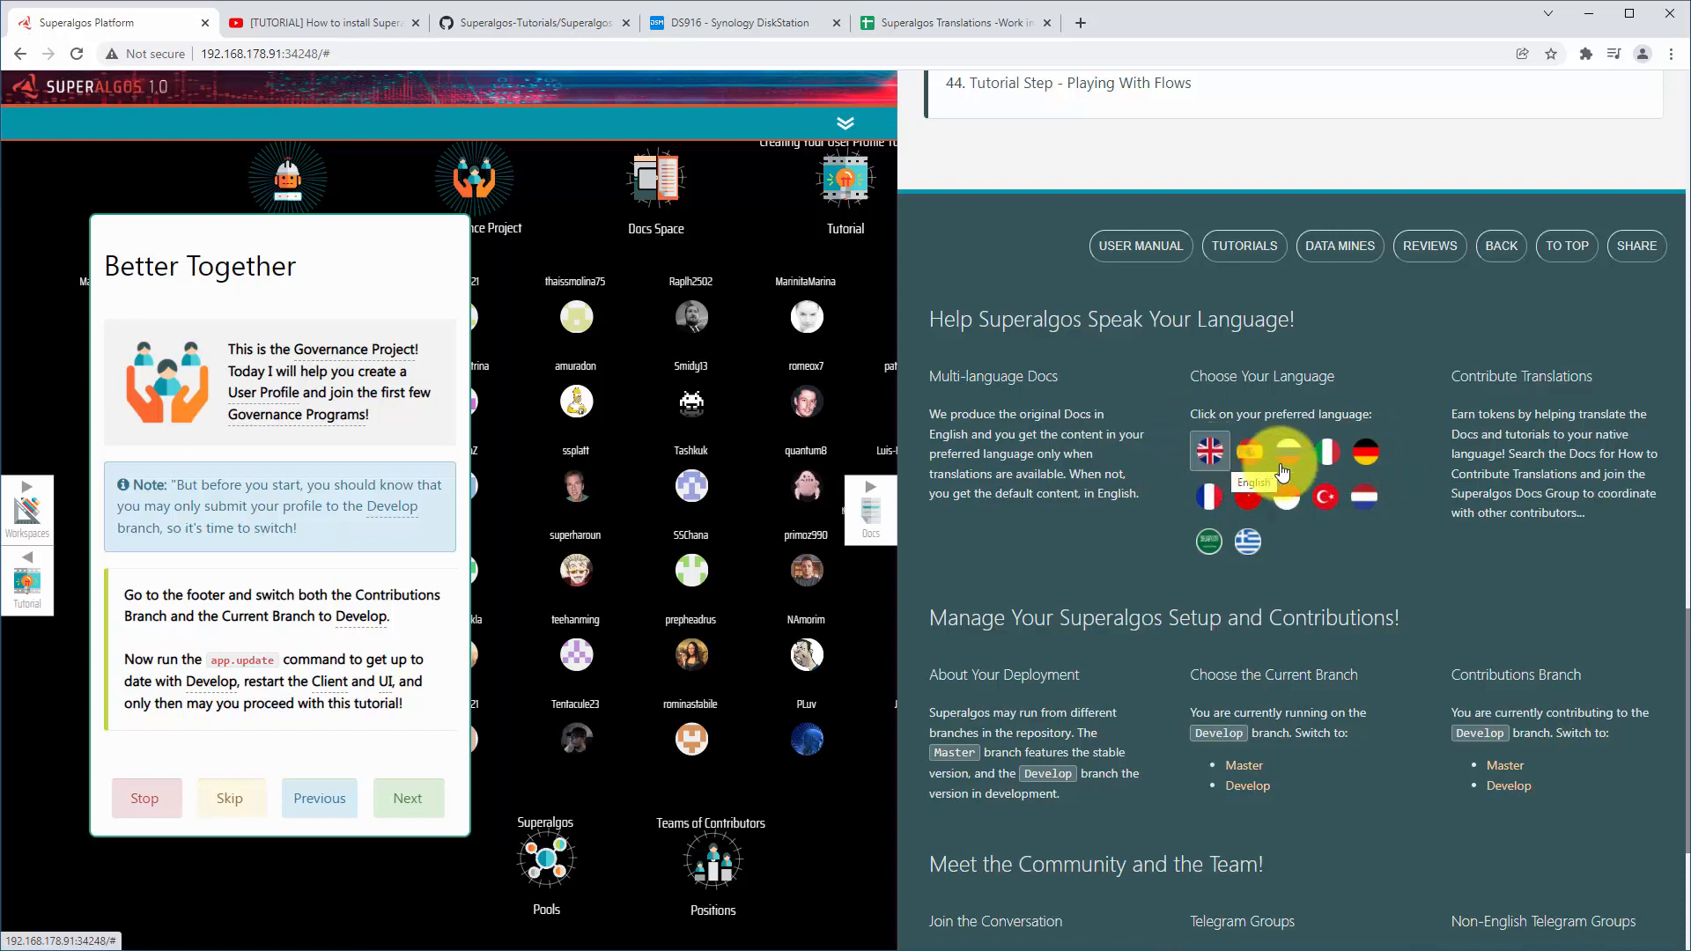
left_click(1365, 452)
left_click(1206, 450)
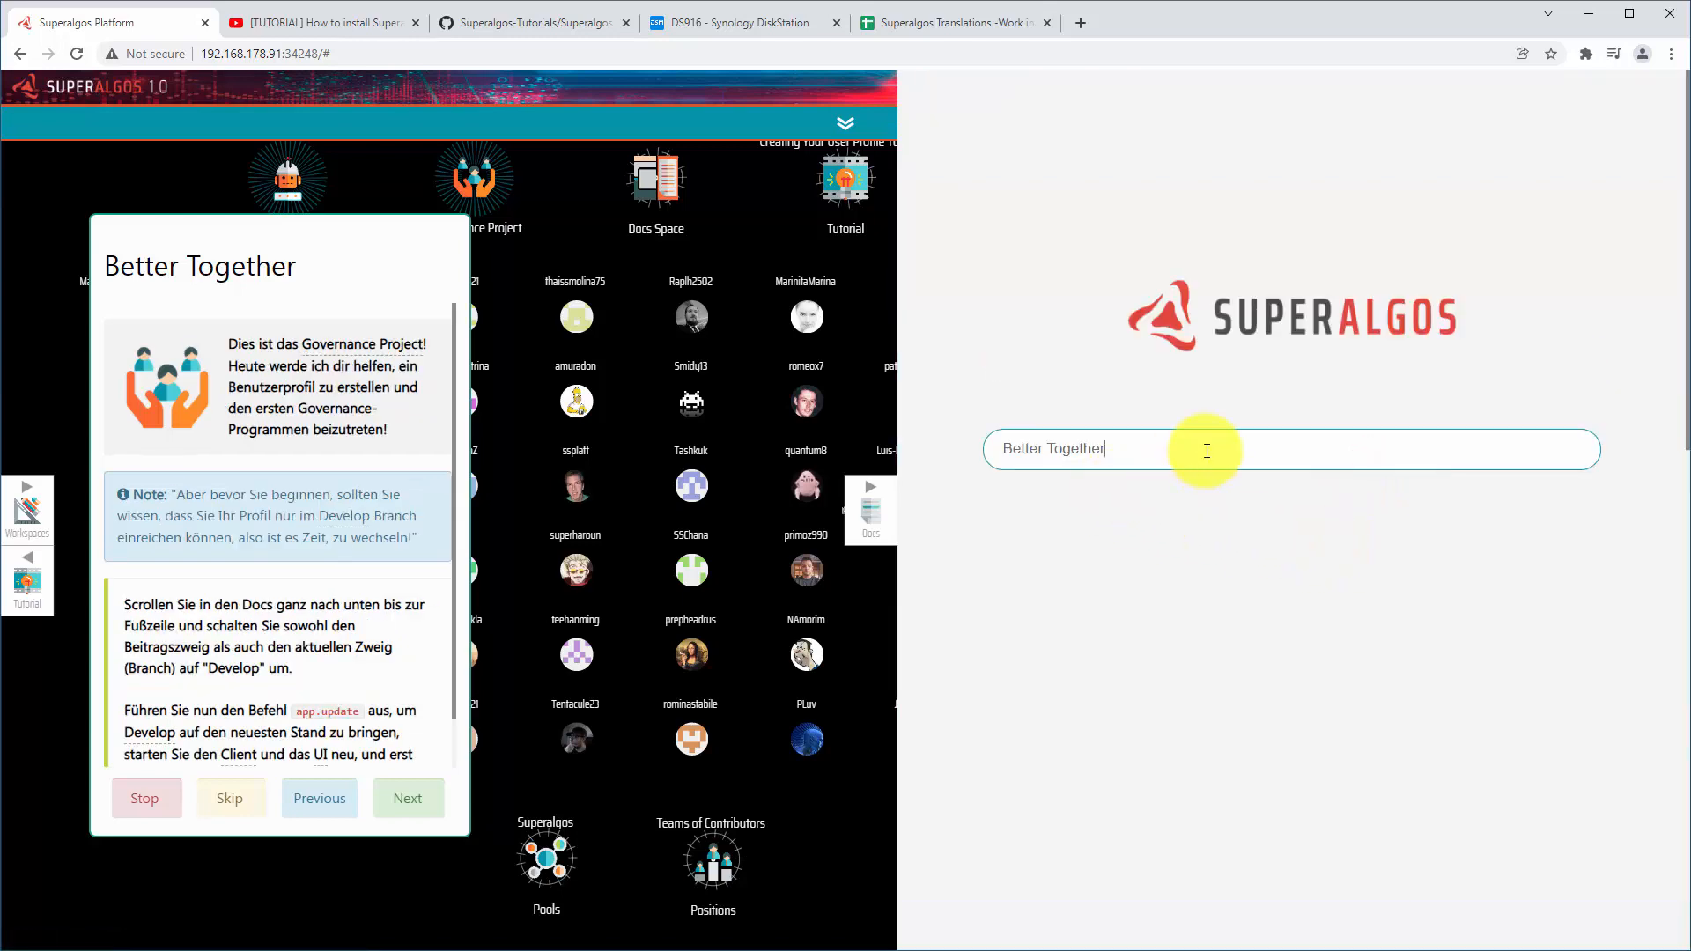
key("Return")
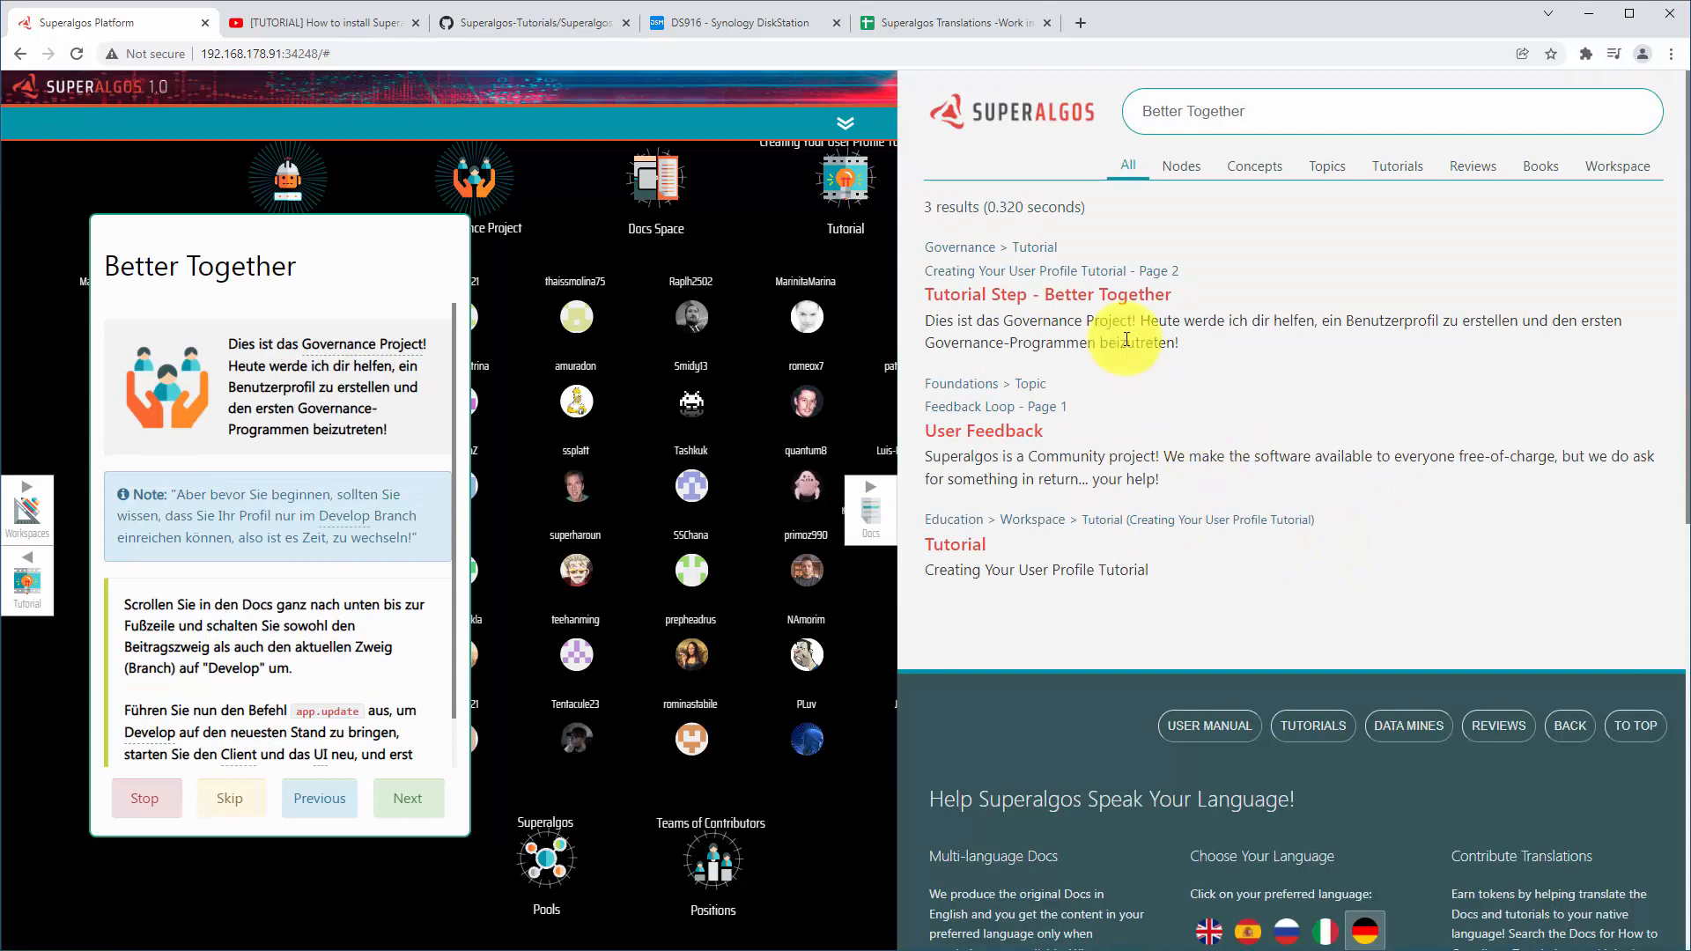
Open the Tutorial Step - Better Together page from the docs search results and review its table of contents and language options
left_click(1139, 308)
scroll(1360, 472, "down", 20)
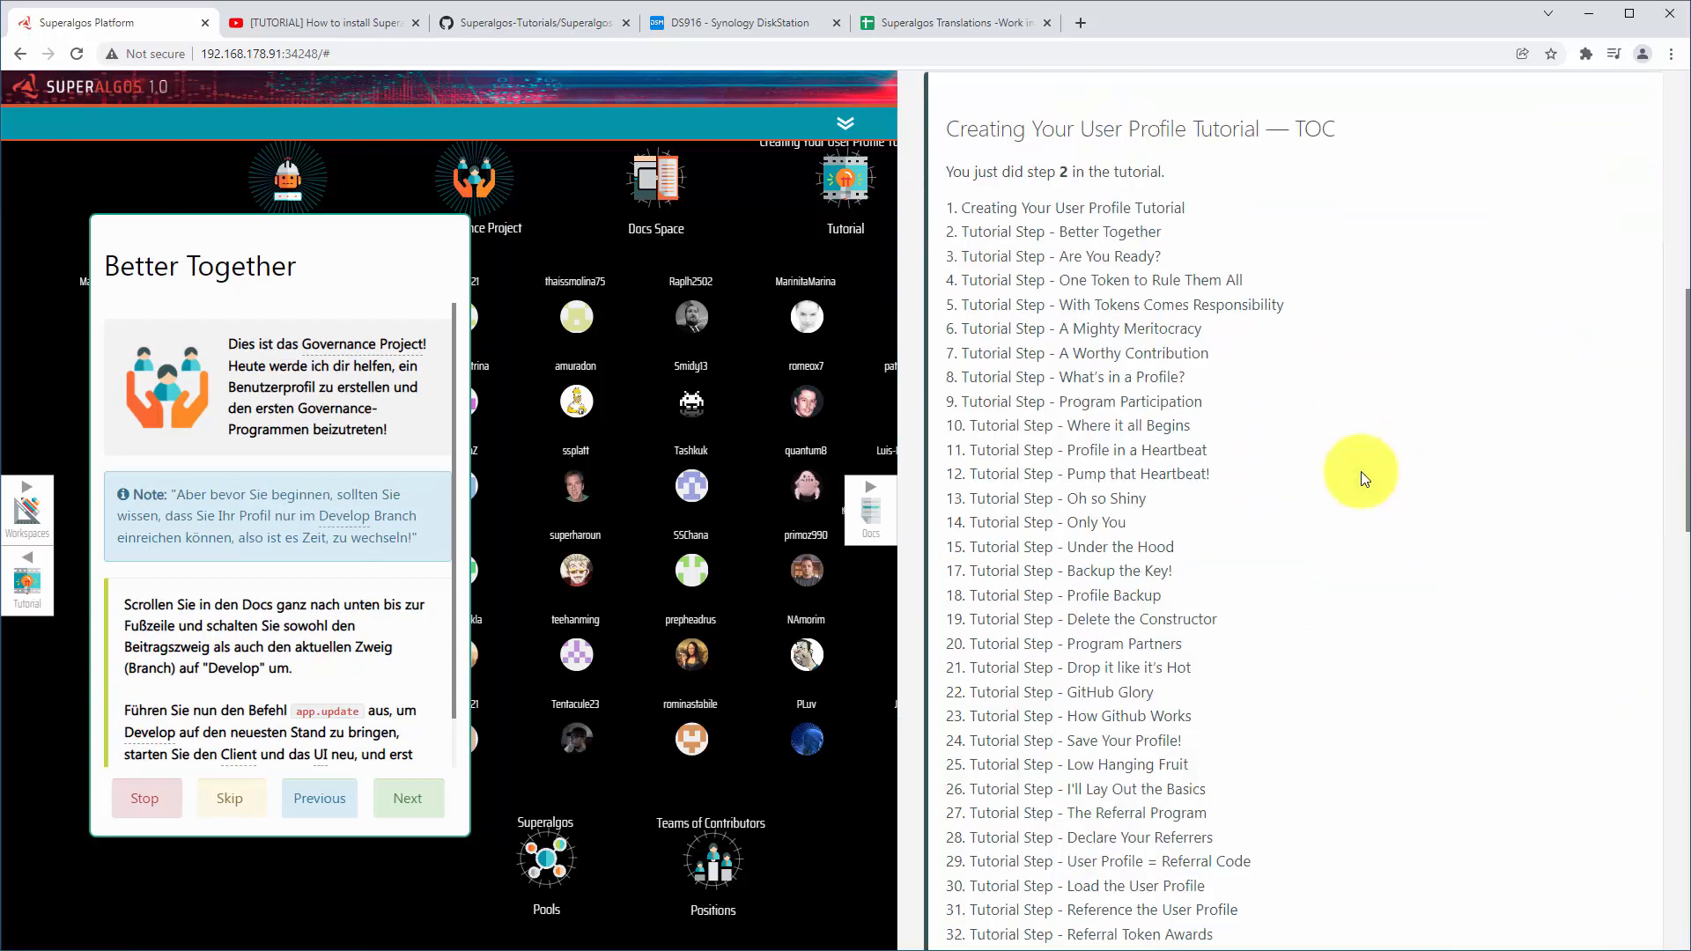
scroll(1360, 472, "up", 4)
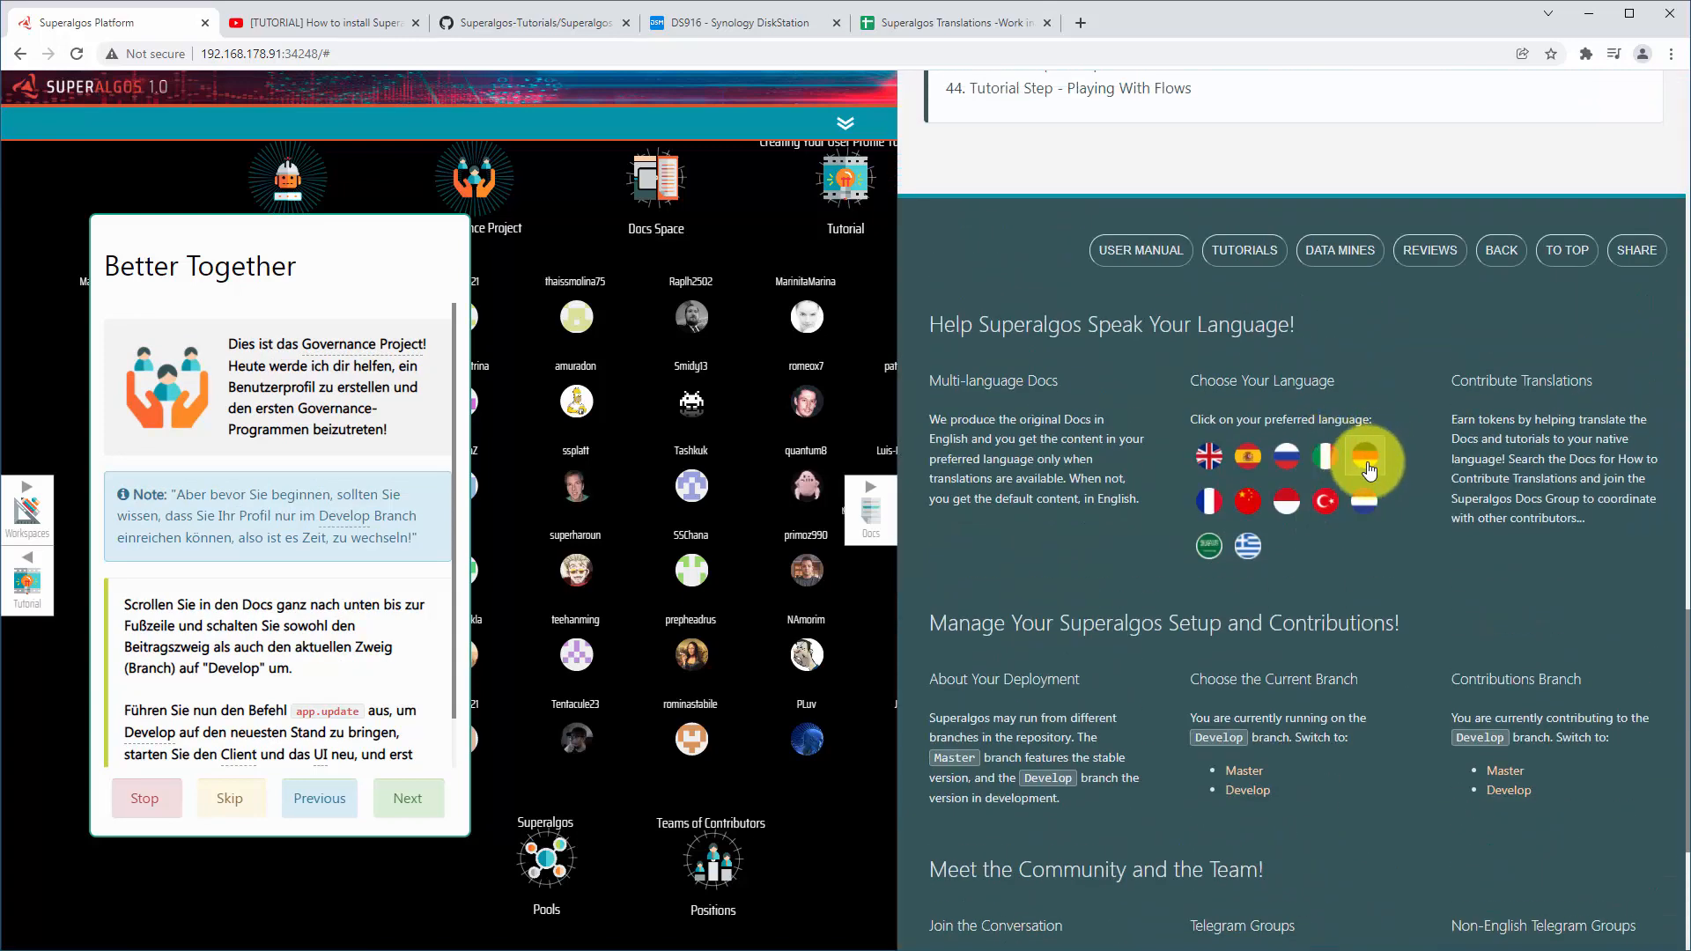
left_click(1377, 511)
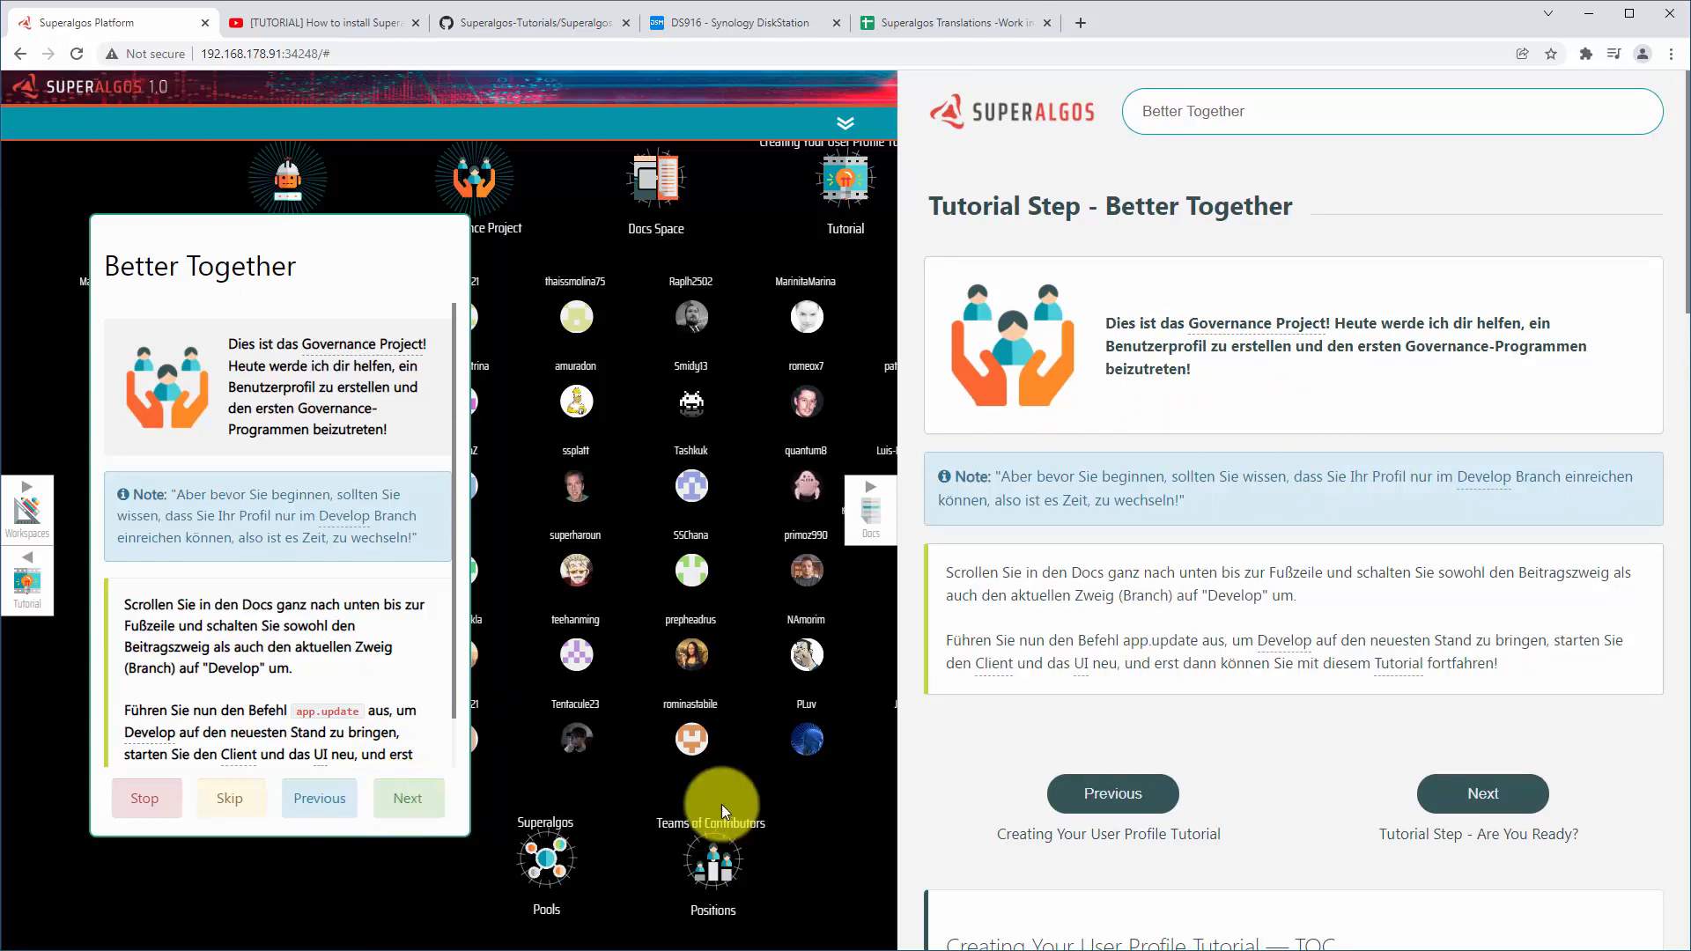
Advance the tutorial to the One Token to Rule Them All step and open the docs page for it
left_click(429, 792)
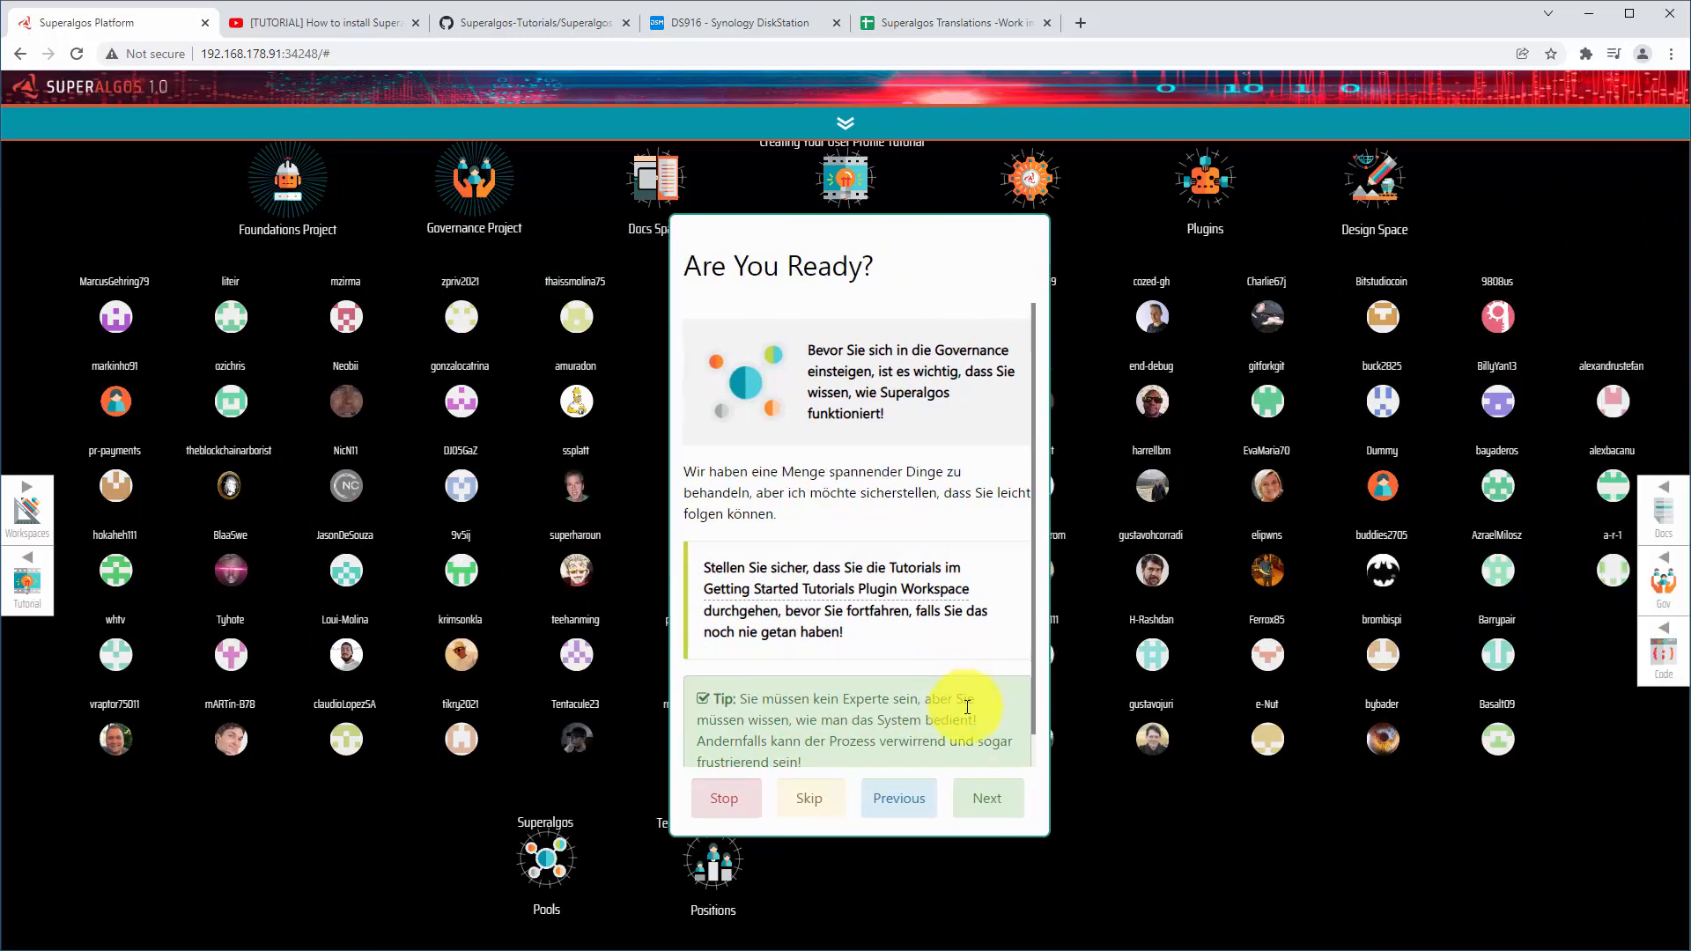
left_click(991, 796)
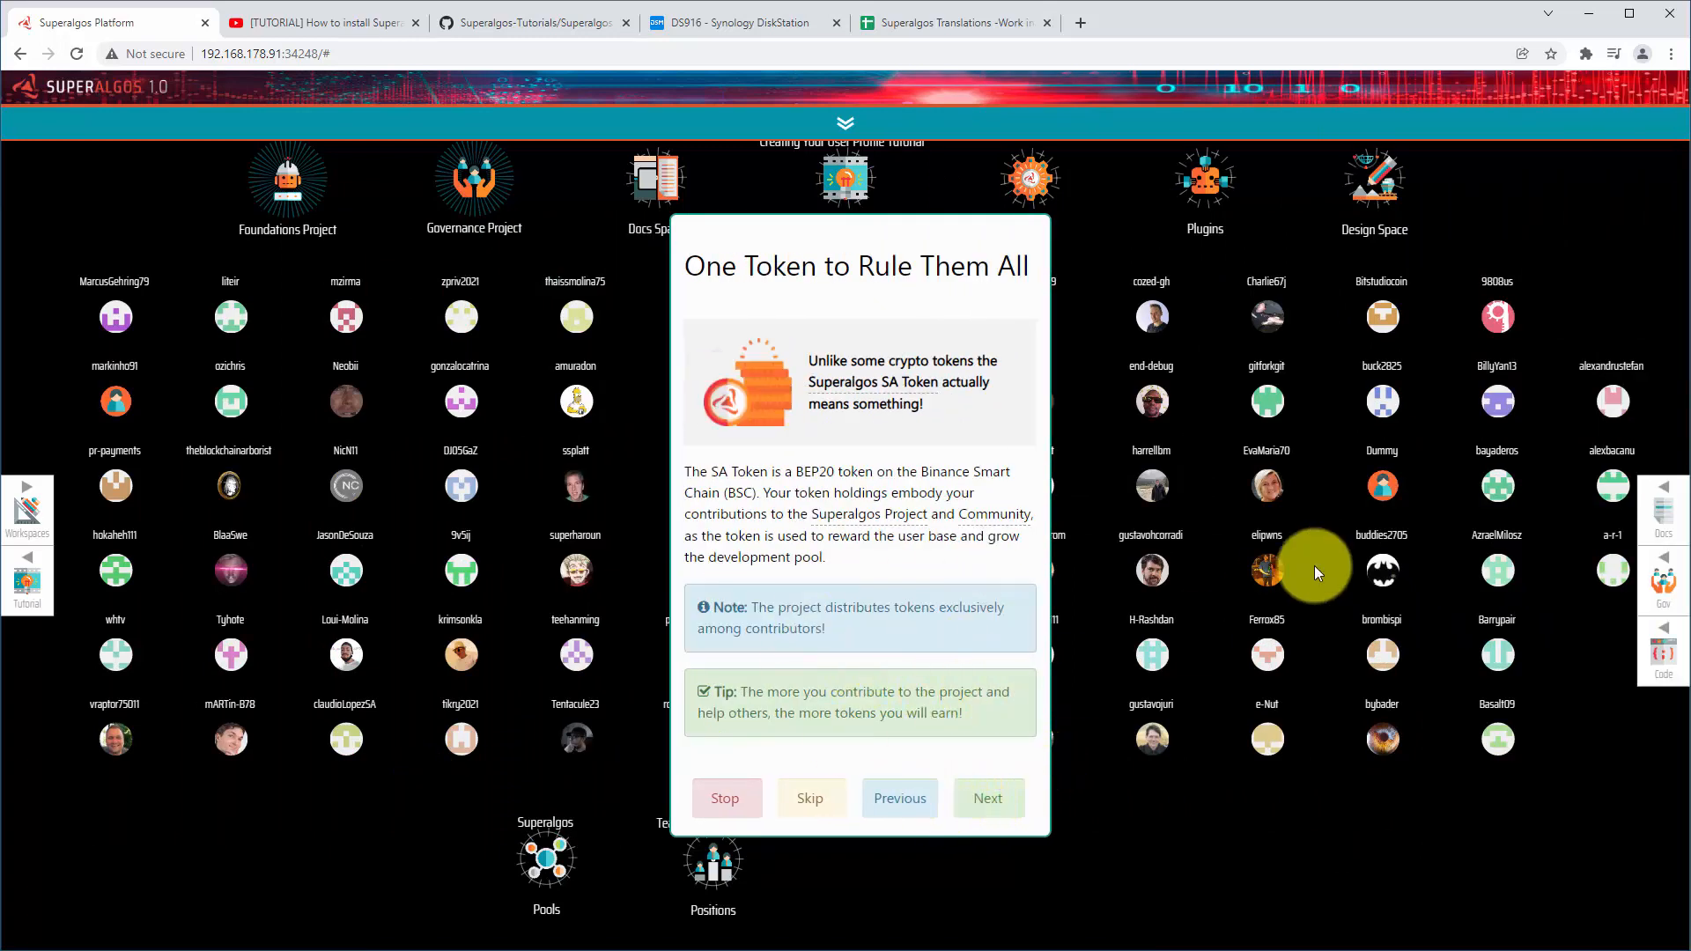
left_click(1664, 520)
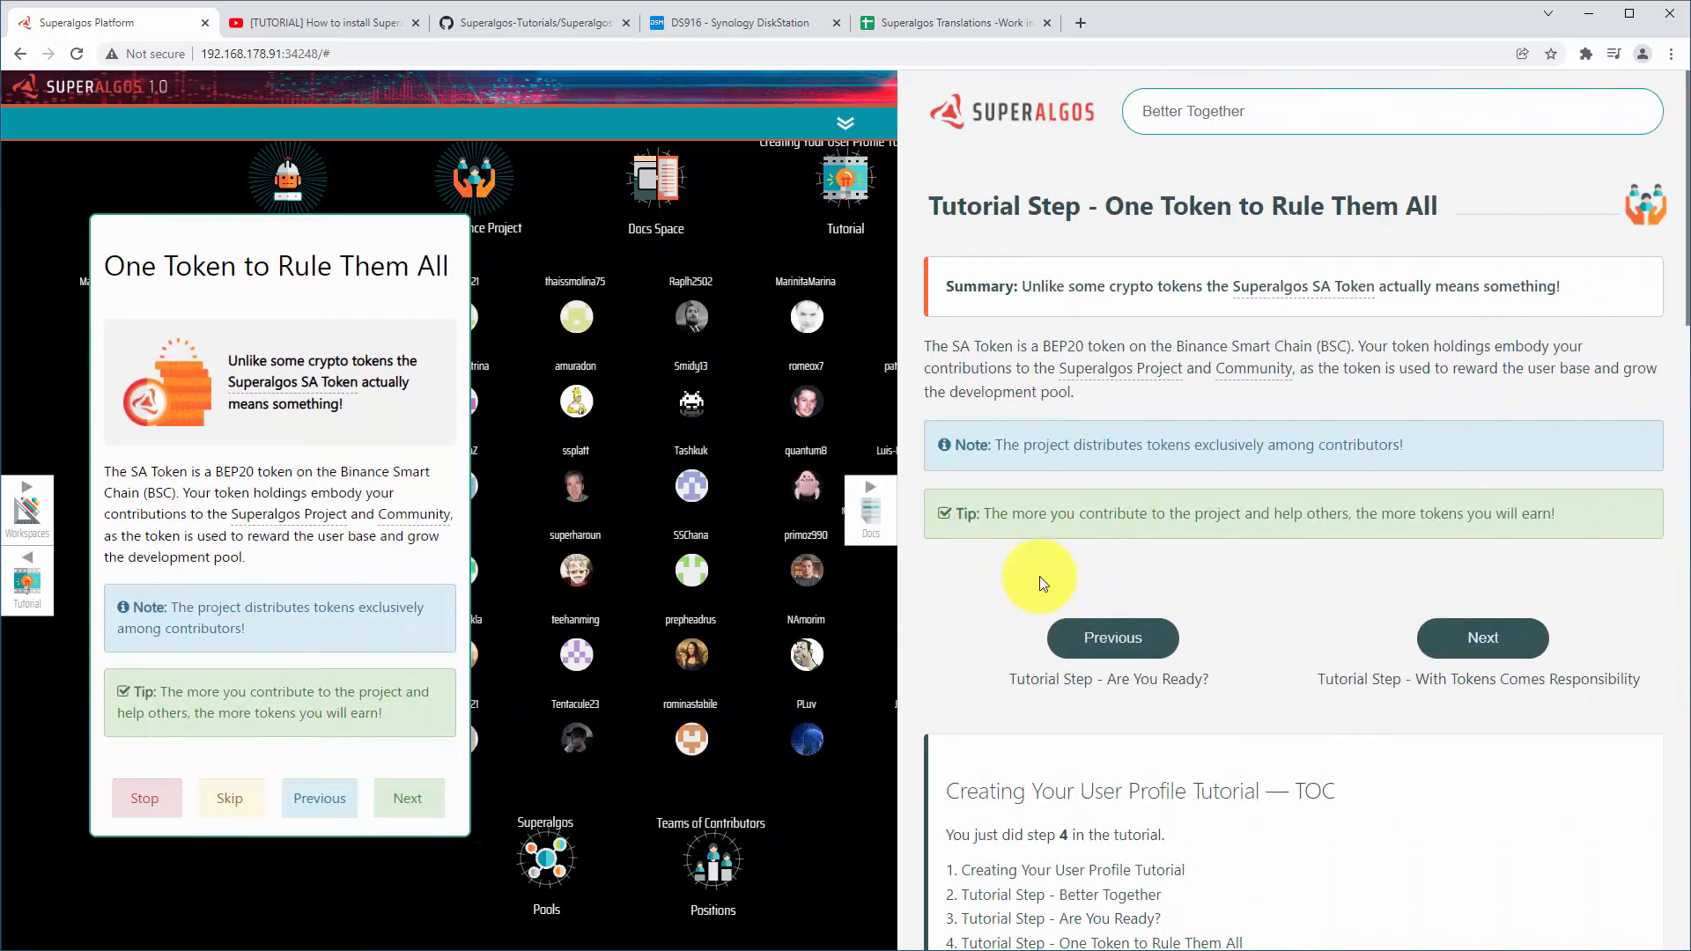
Open the summary paragraph of the One Token to Rule Them All page for editing, inspect its text, and leave the editor
right_click(1108, 284)
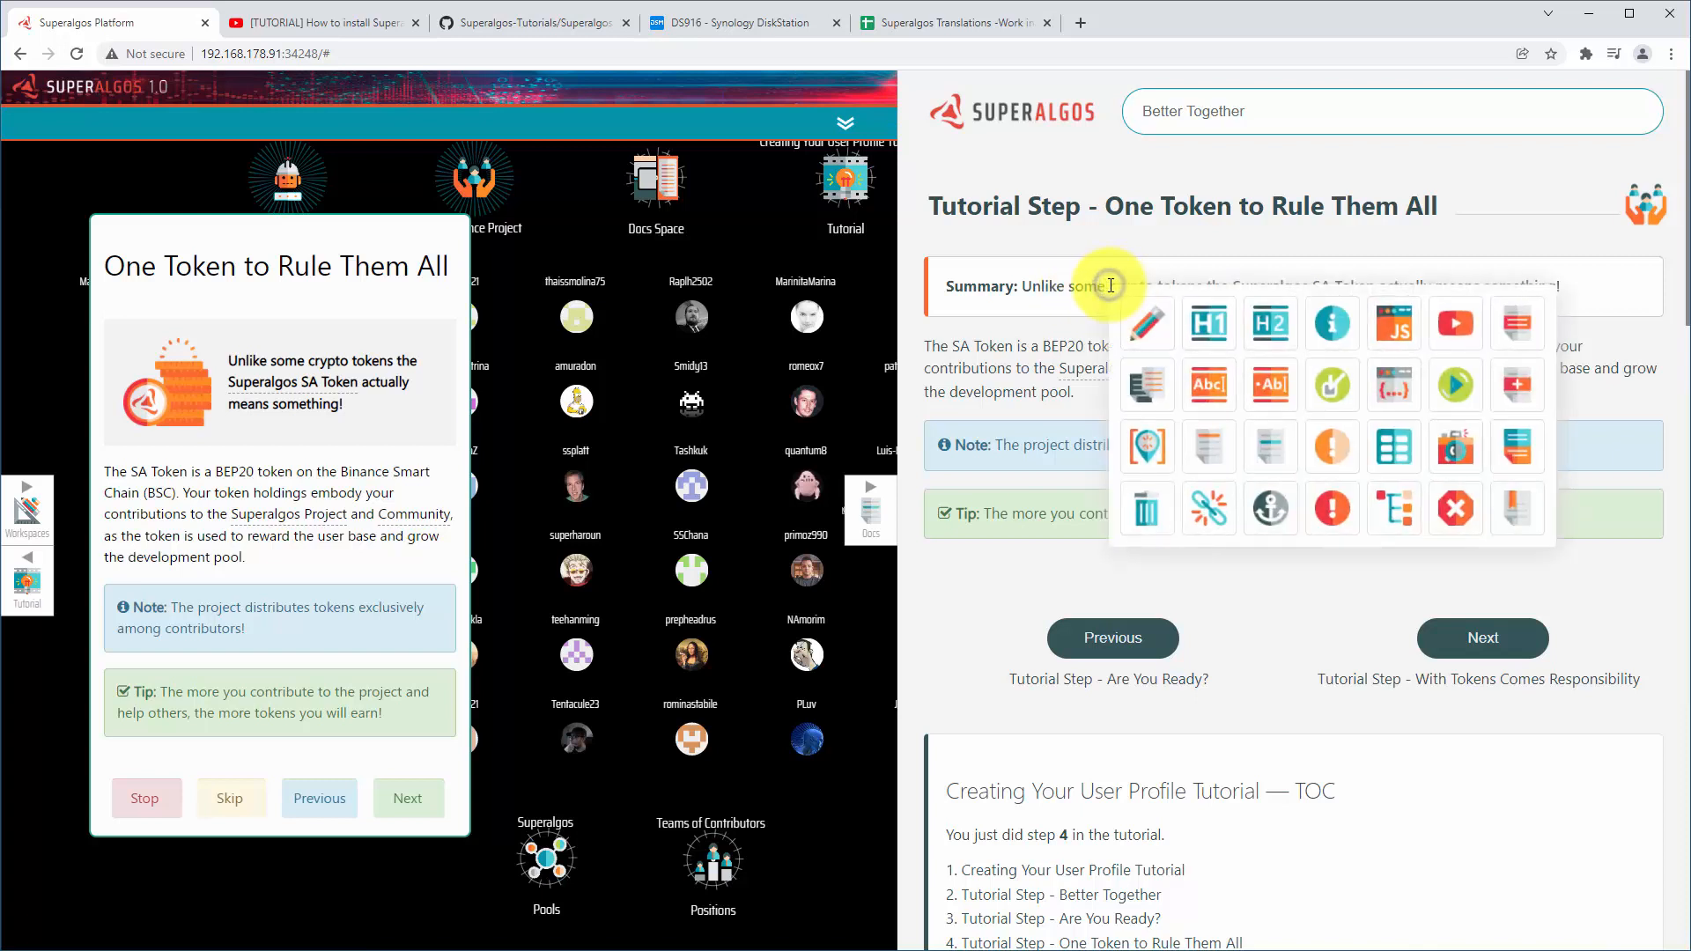
left_click(1148, 330)
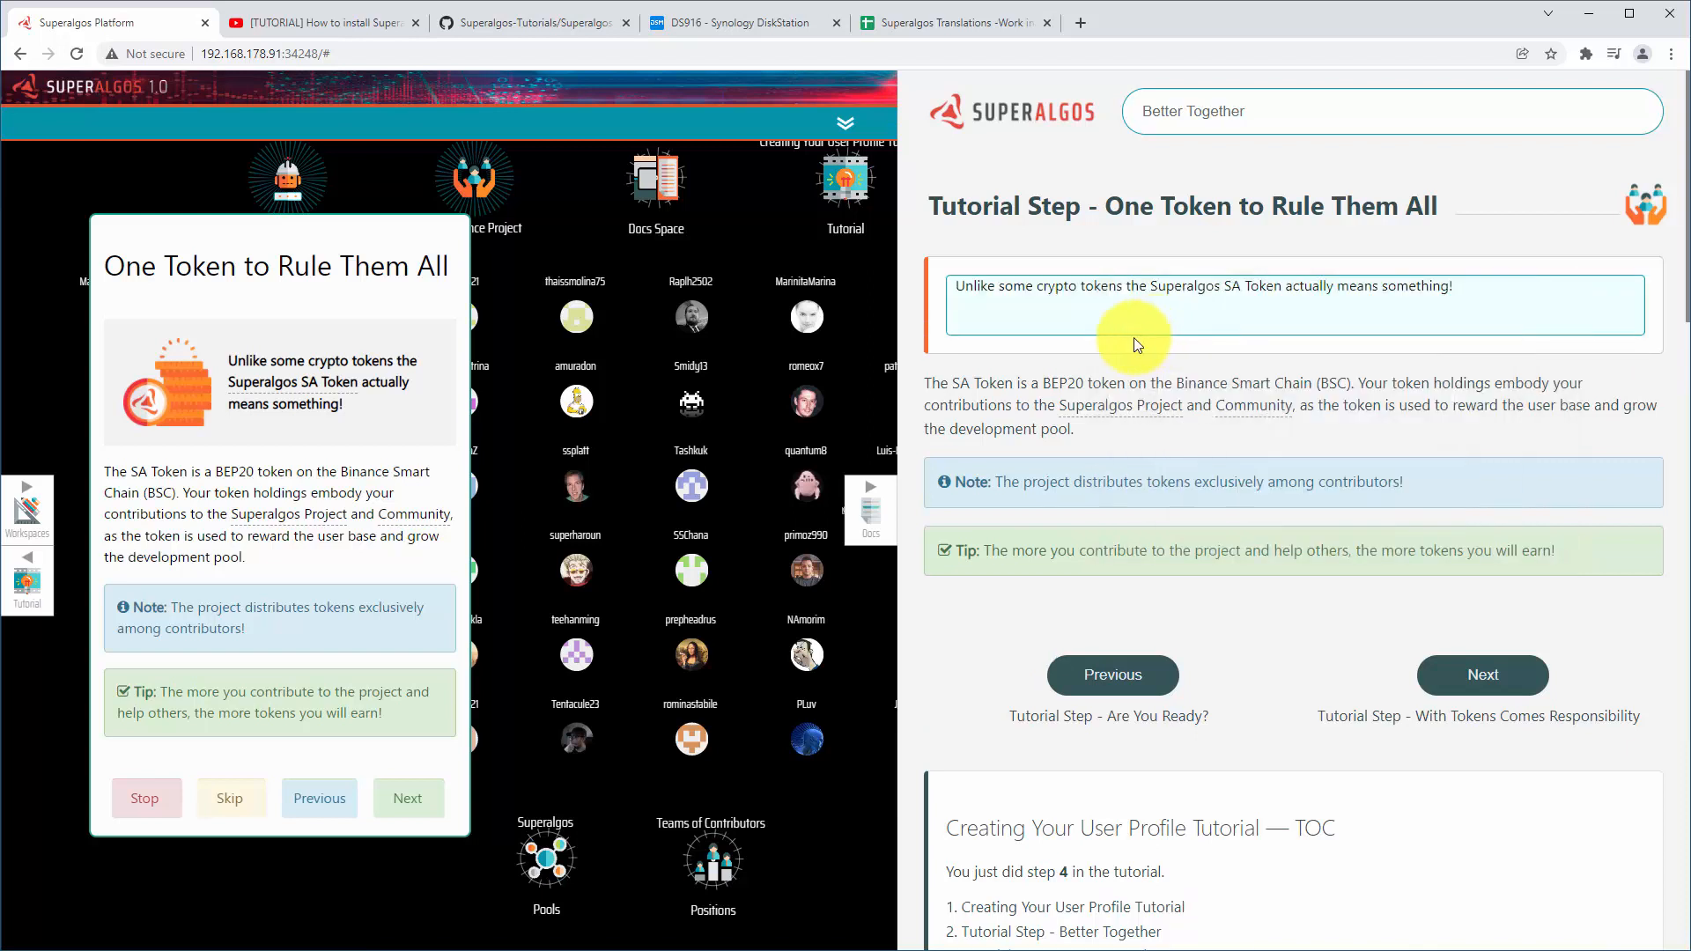
left_click_drag(965, 288, 1453, 287)
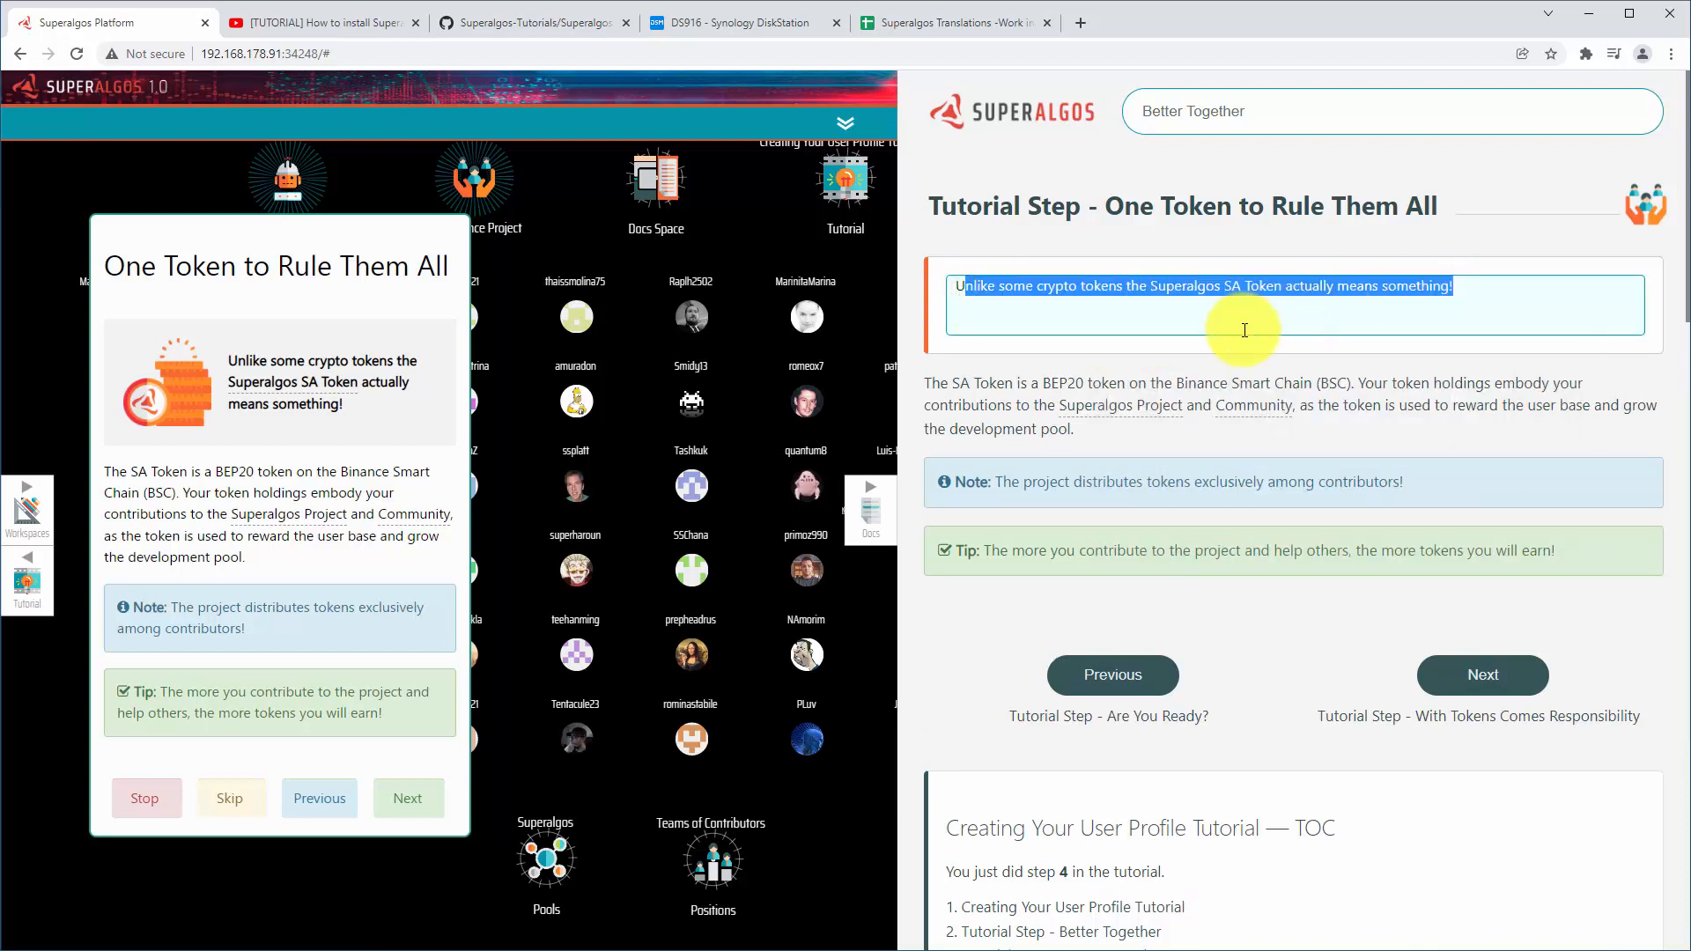
left_click(1212, 329)
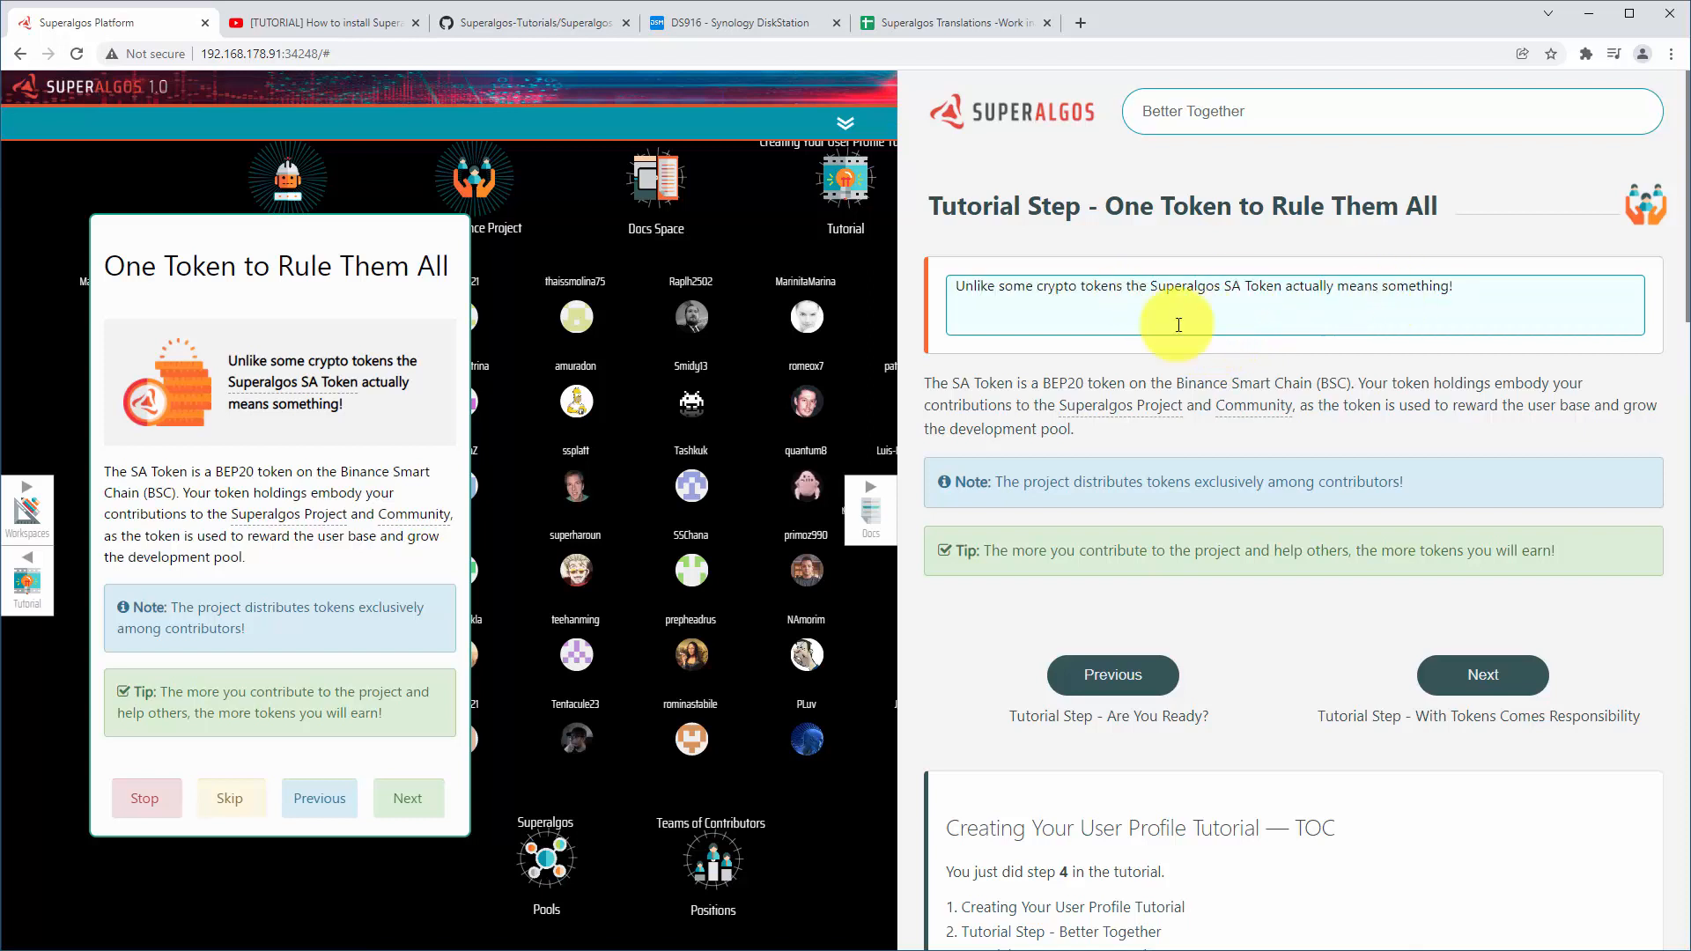
left_click(1165, 235)
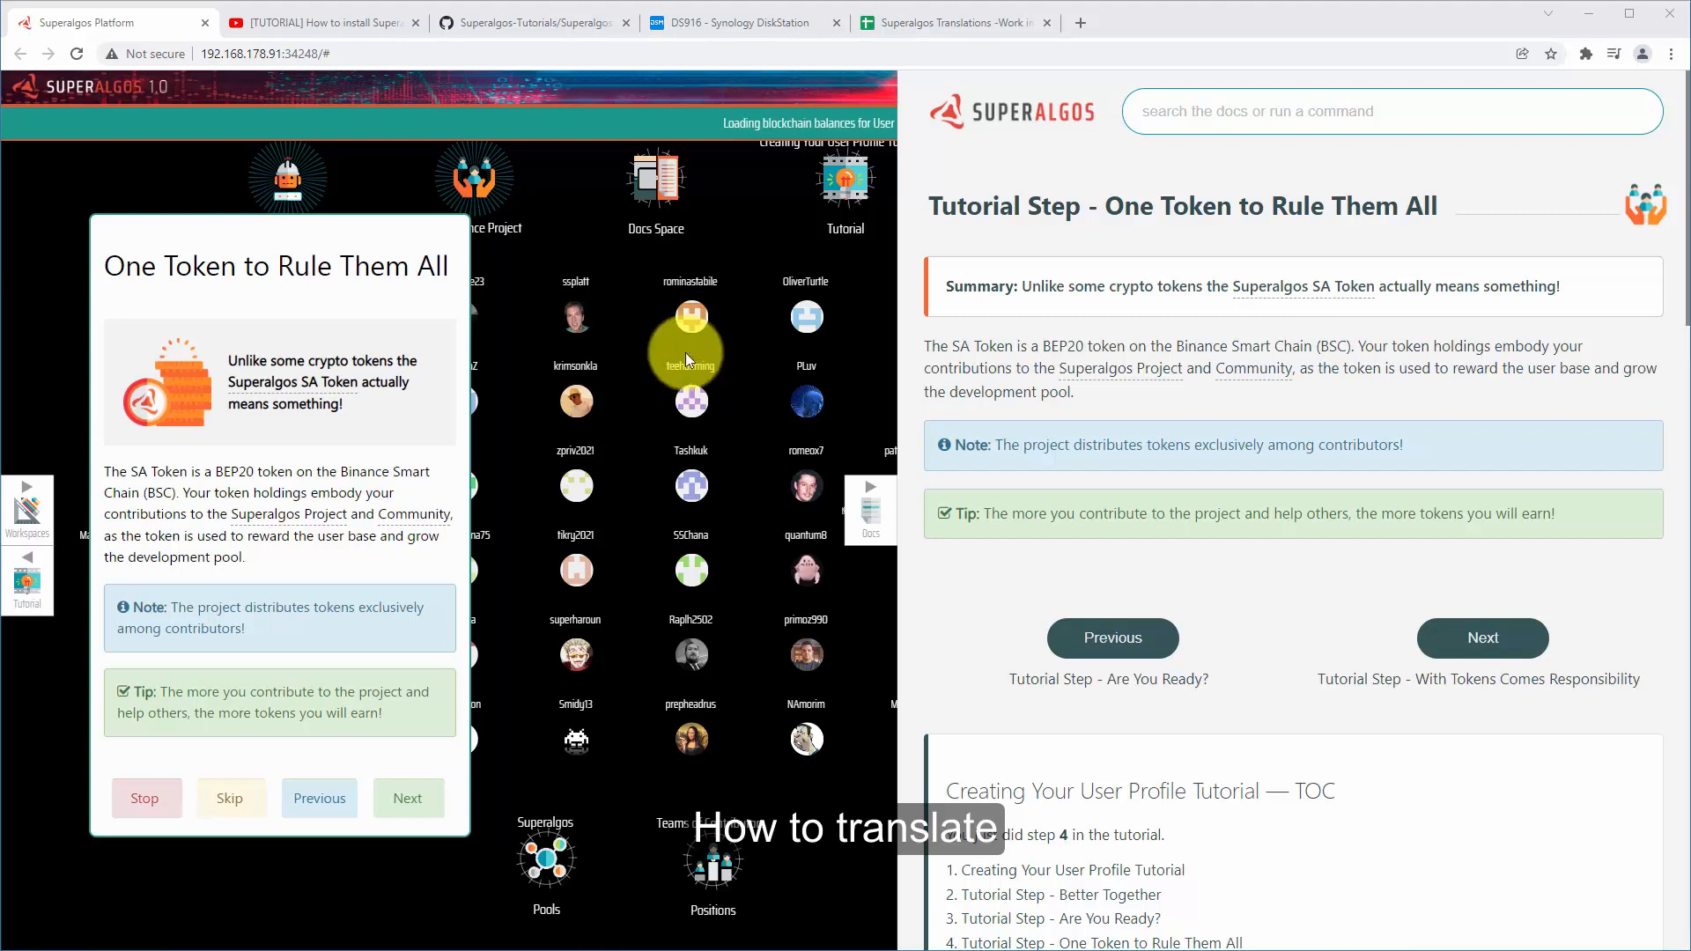
Switch to the Notepad translation notes, copy the helpdeskgeek.com online translators link, and open it in a new browser tab
key("alt+Tab")
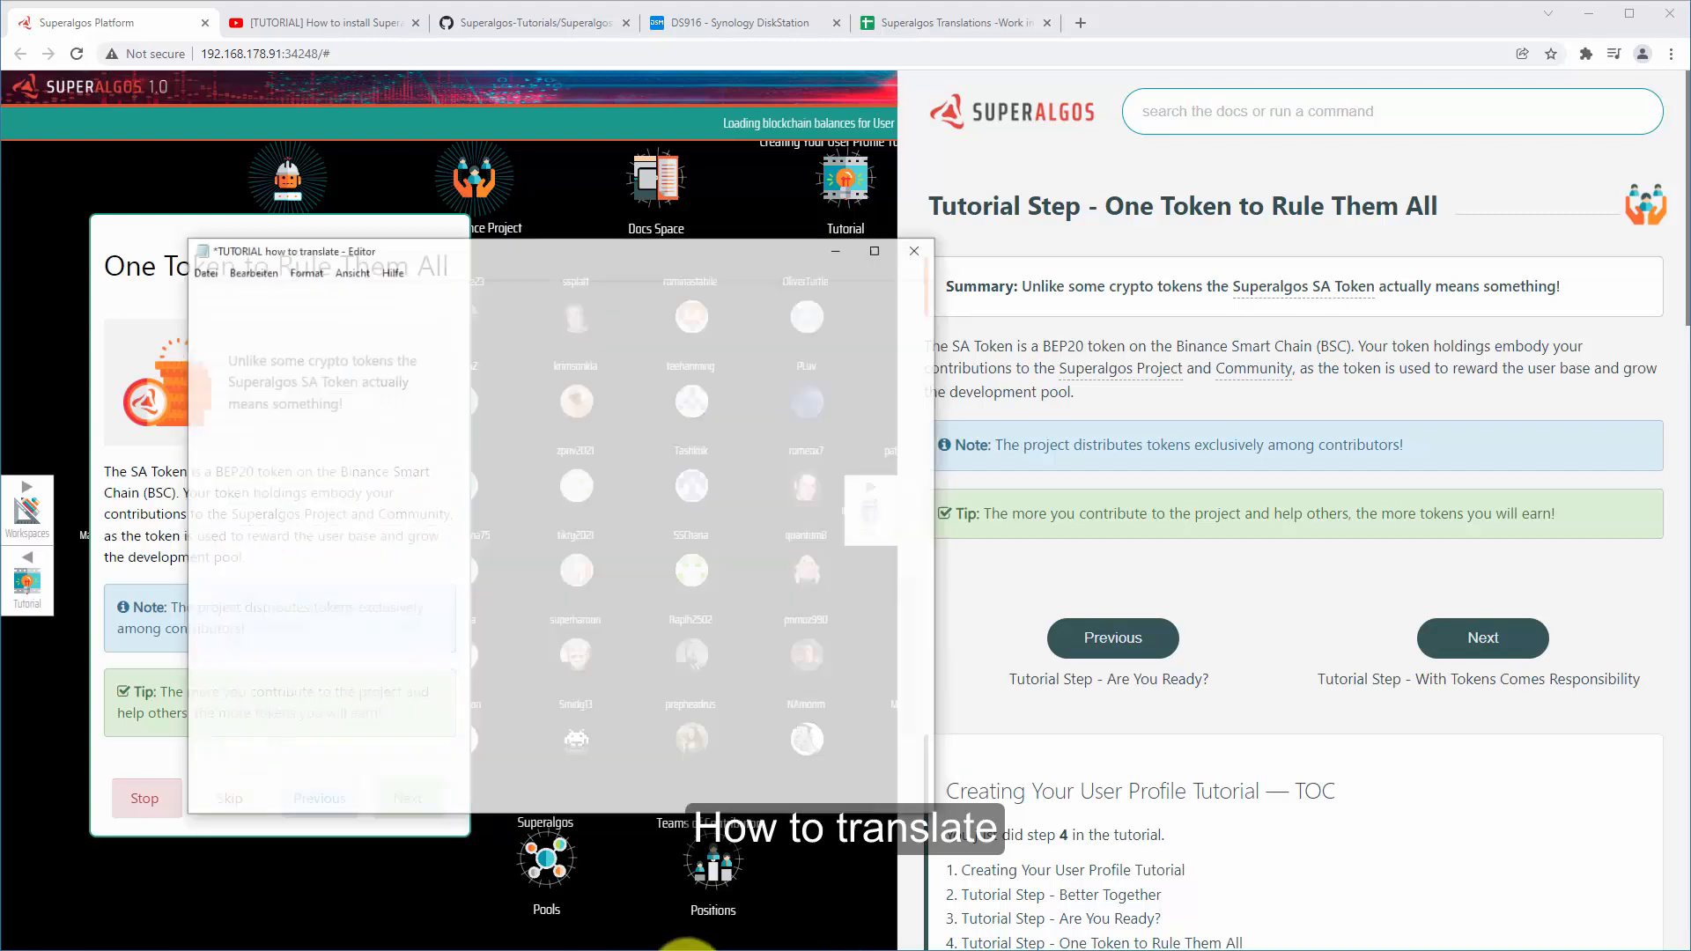
left_click_drag(201, 559, 873, 560)
key("ctrl+c")
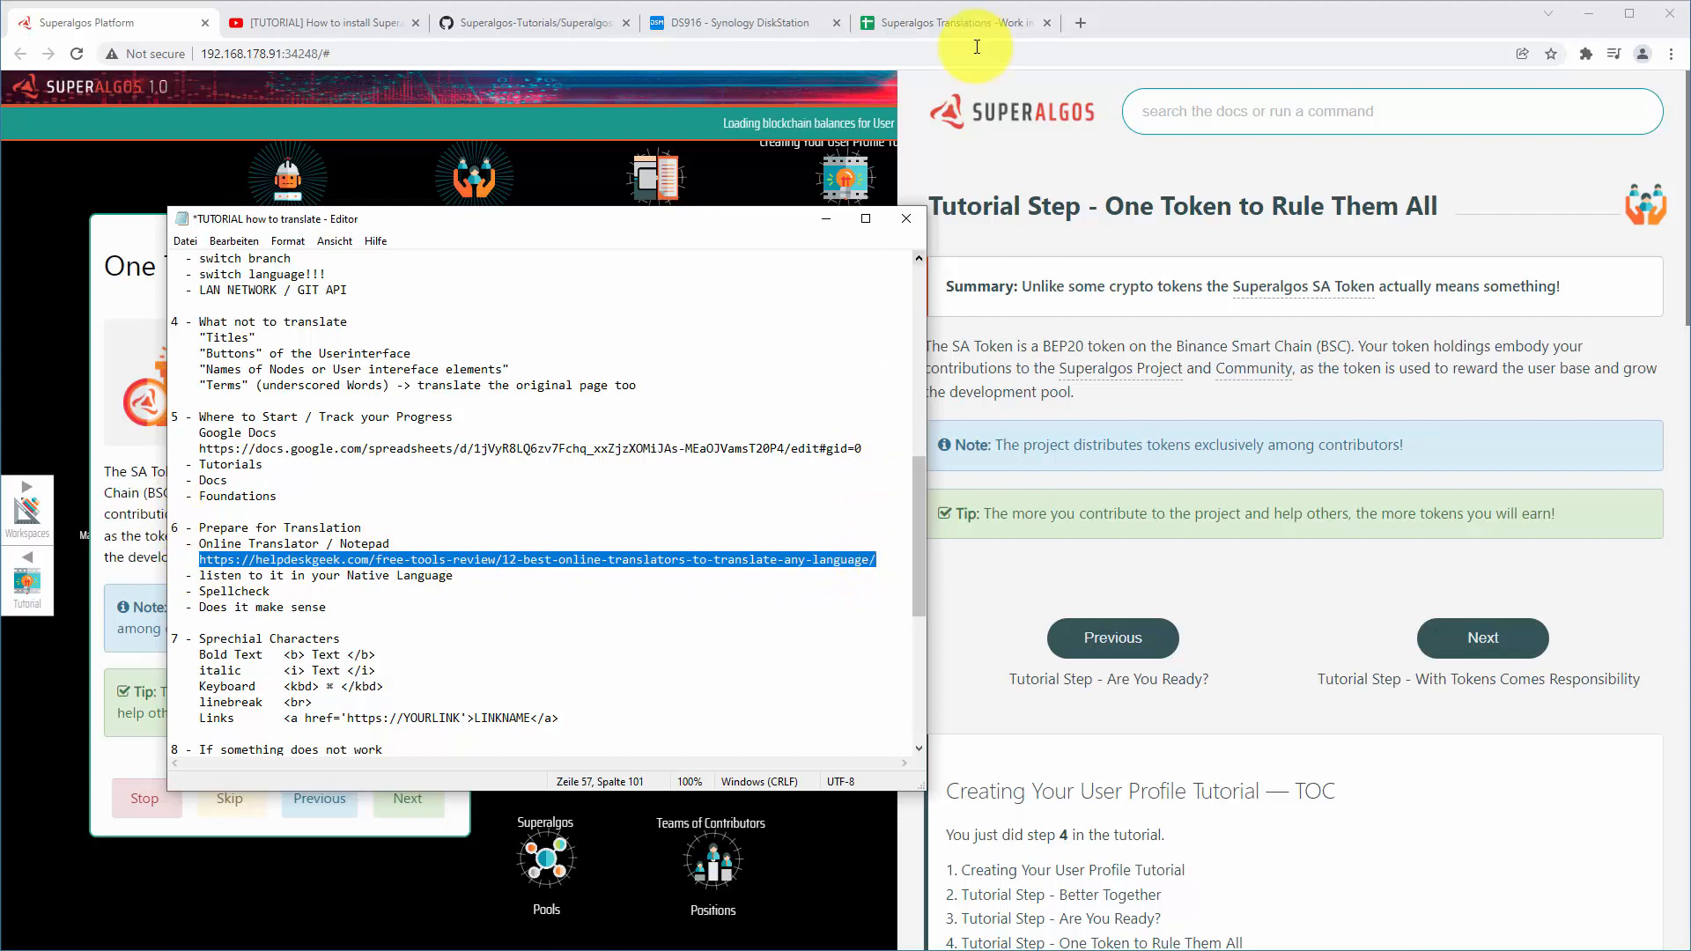
left_click(1082, 24)
key("ctrl+v")
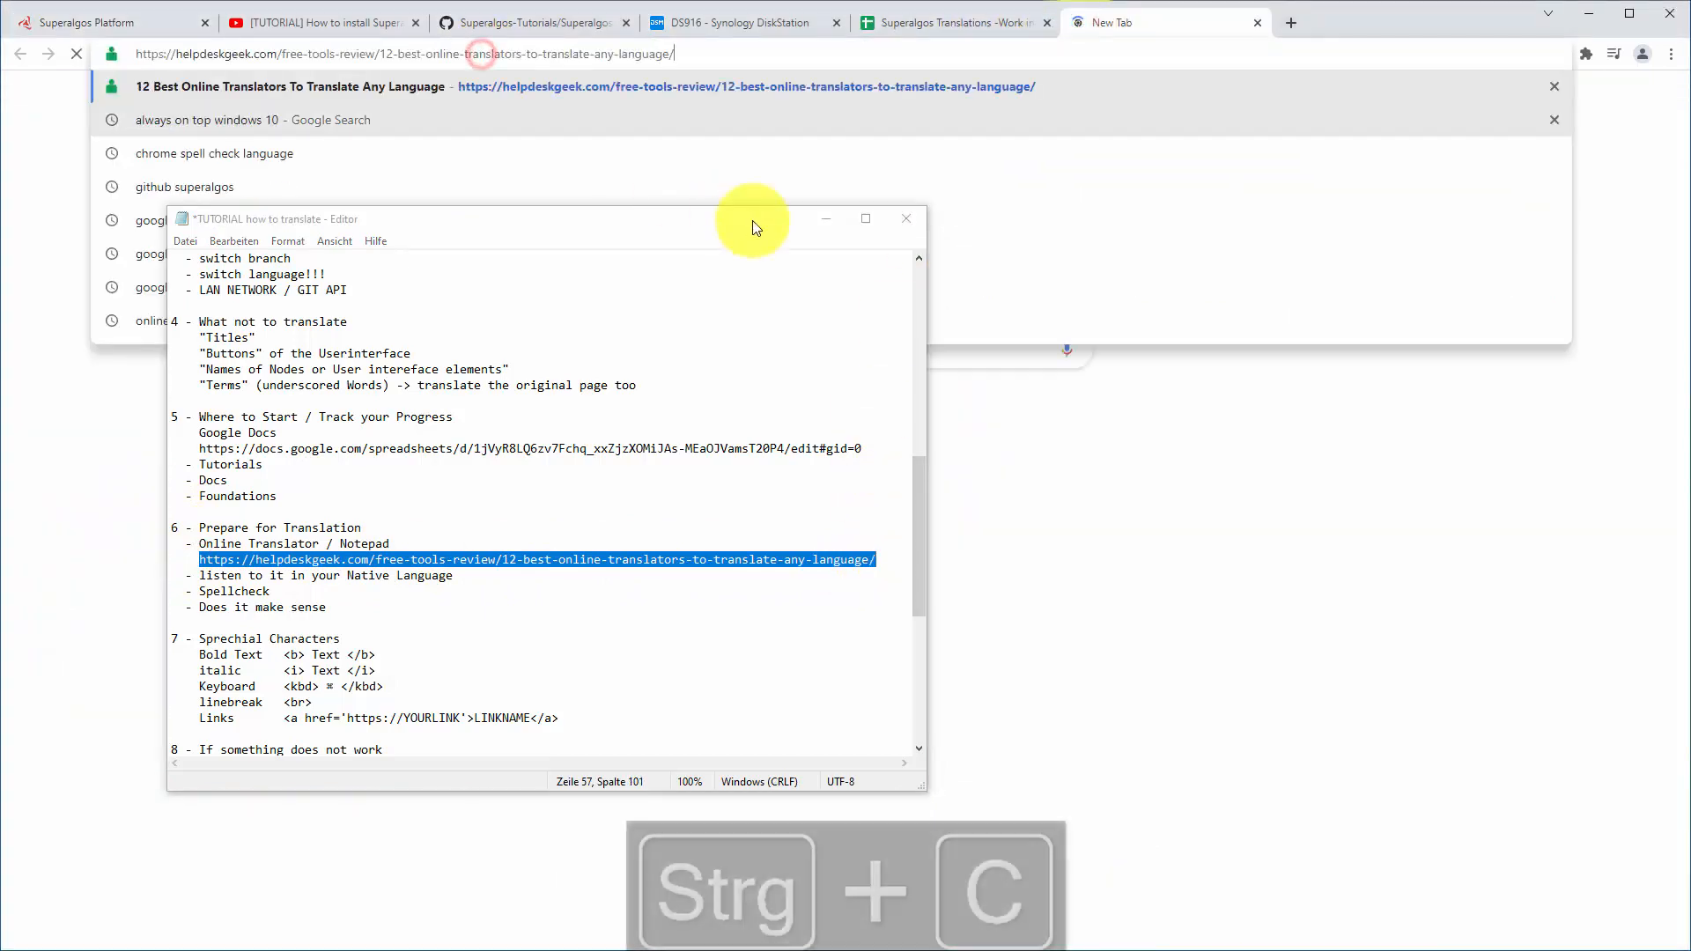
left_click(826, 219)
key("Return")
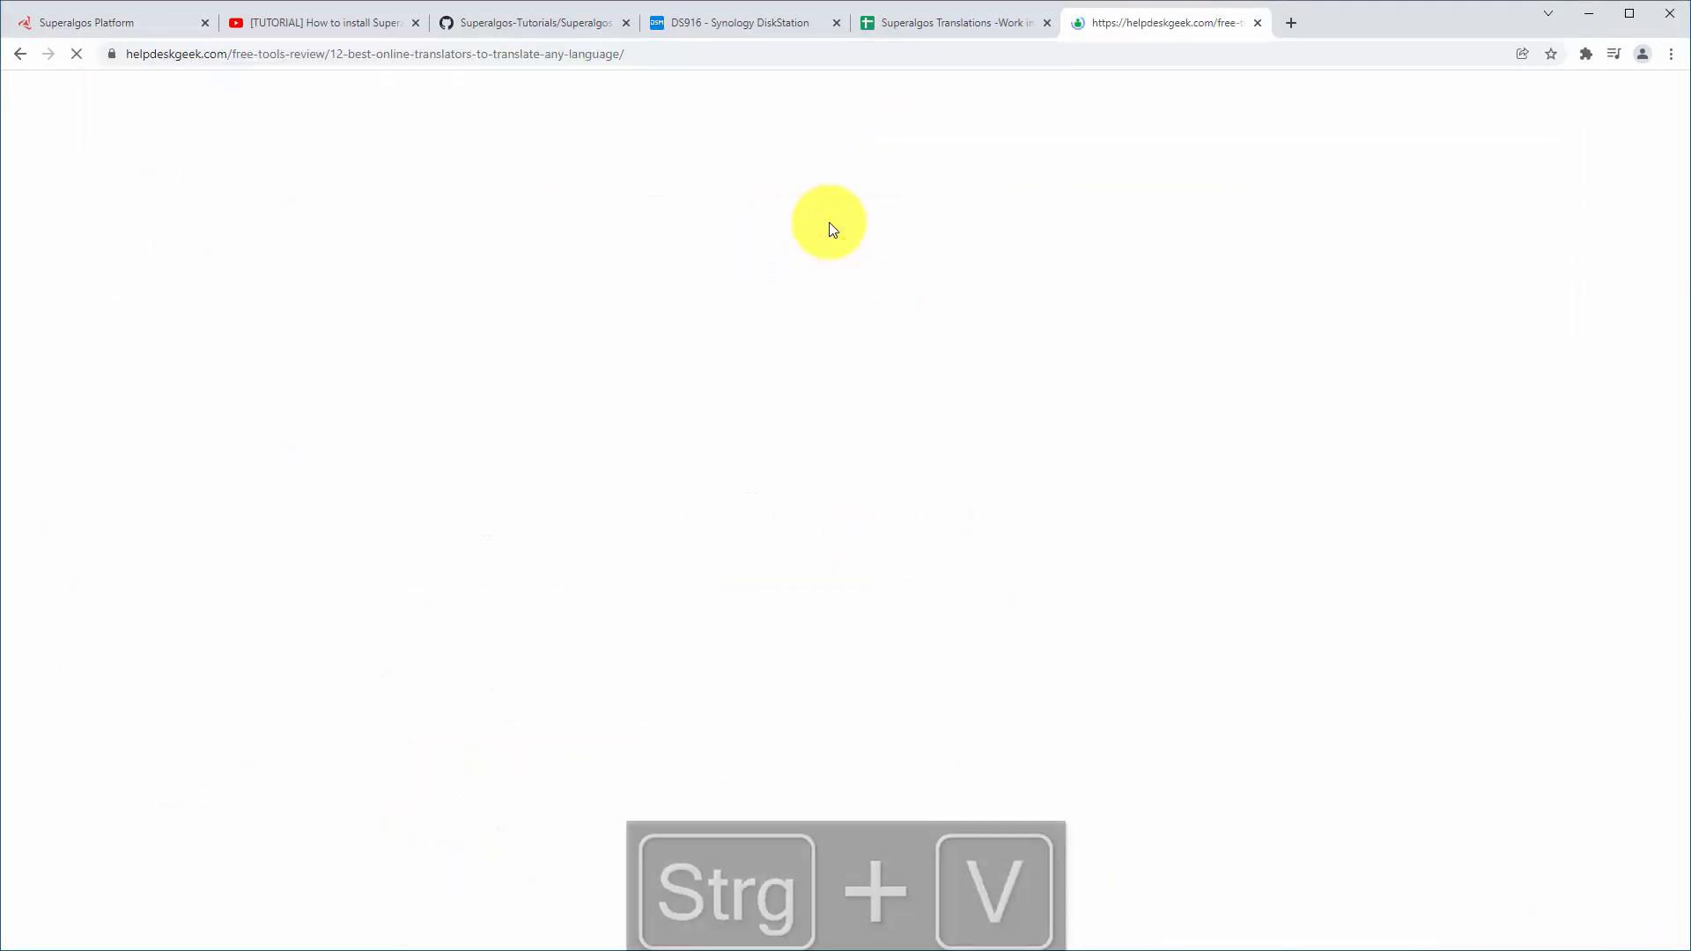
Open Google Translate, Bing Microsoft Translator and Deepl Translate from the article, each in a new tab, and browse the remaining translators
scroll(394, 531, "down", 7)
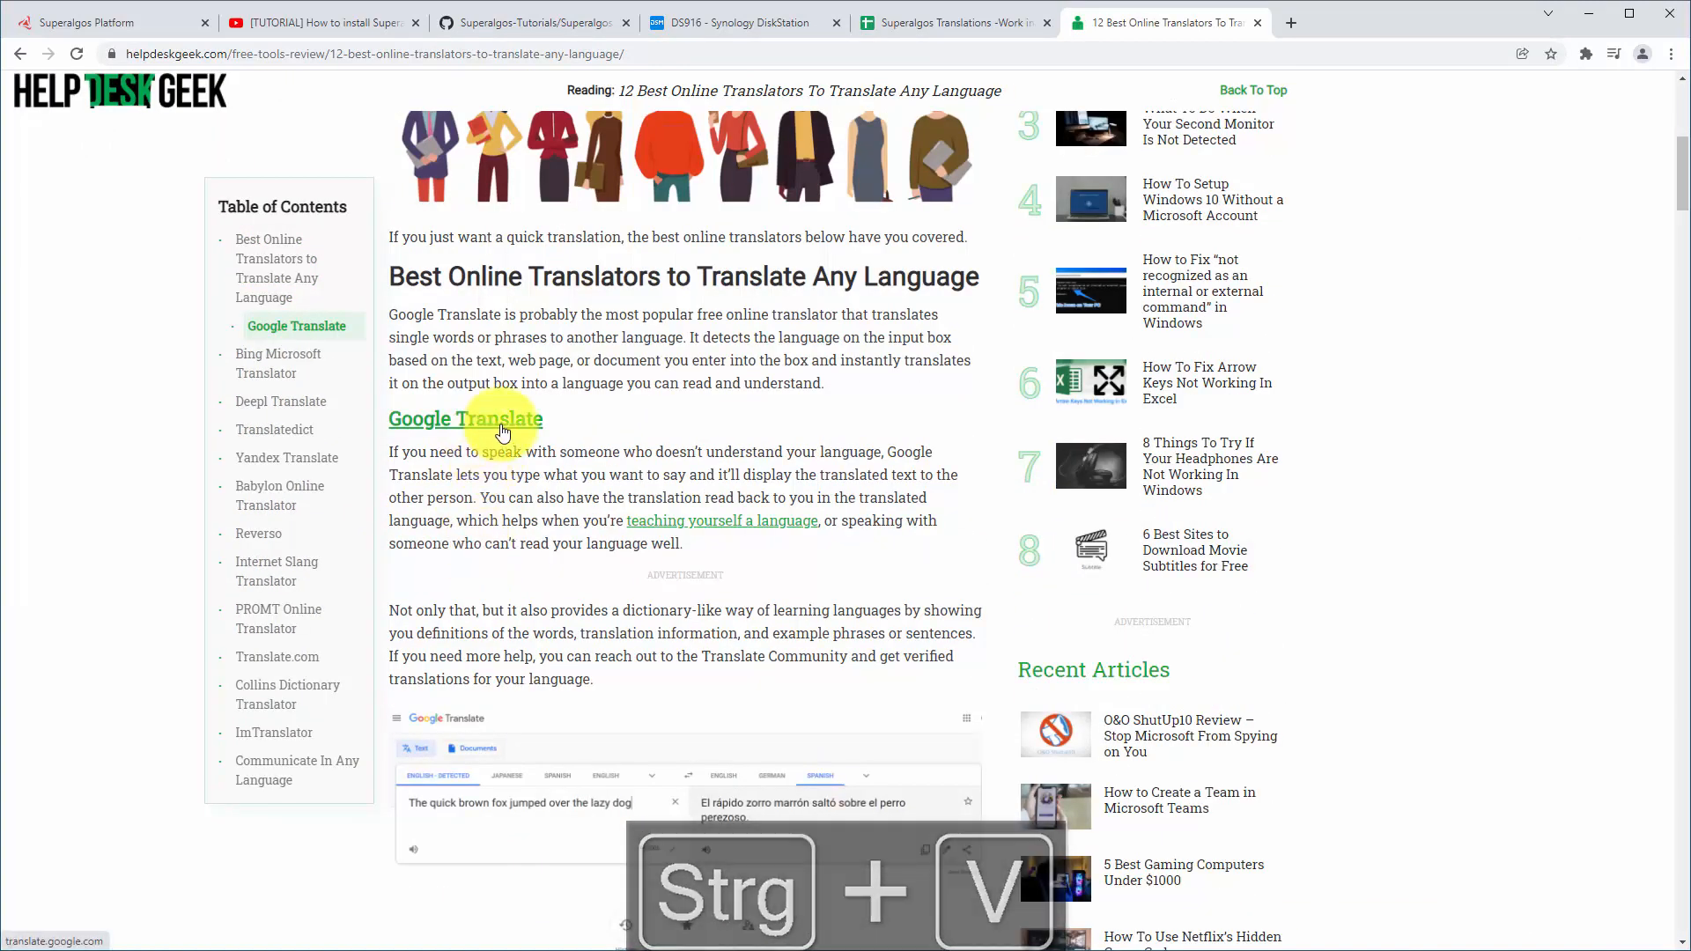
right_click(504, 432)
left_click(568, 436)
scroll(510, 497, "down", 7)
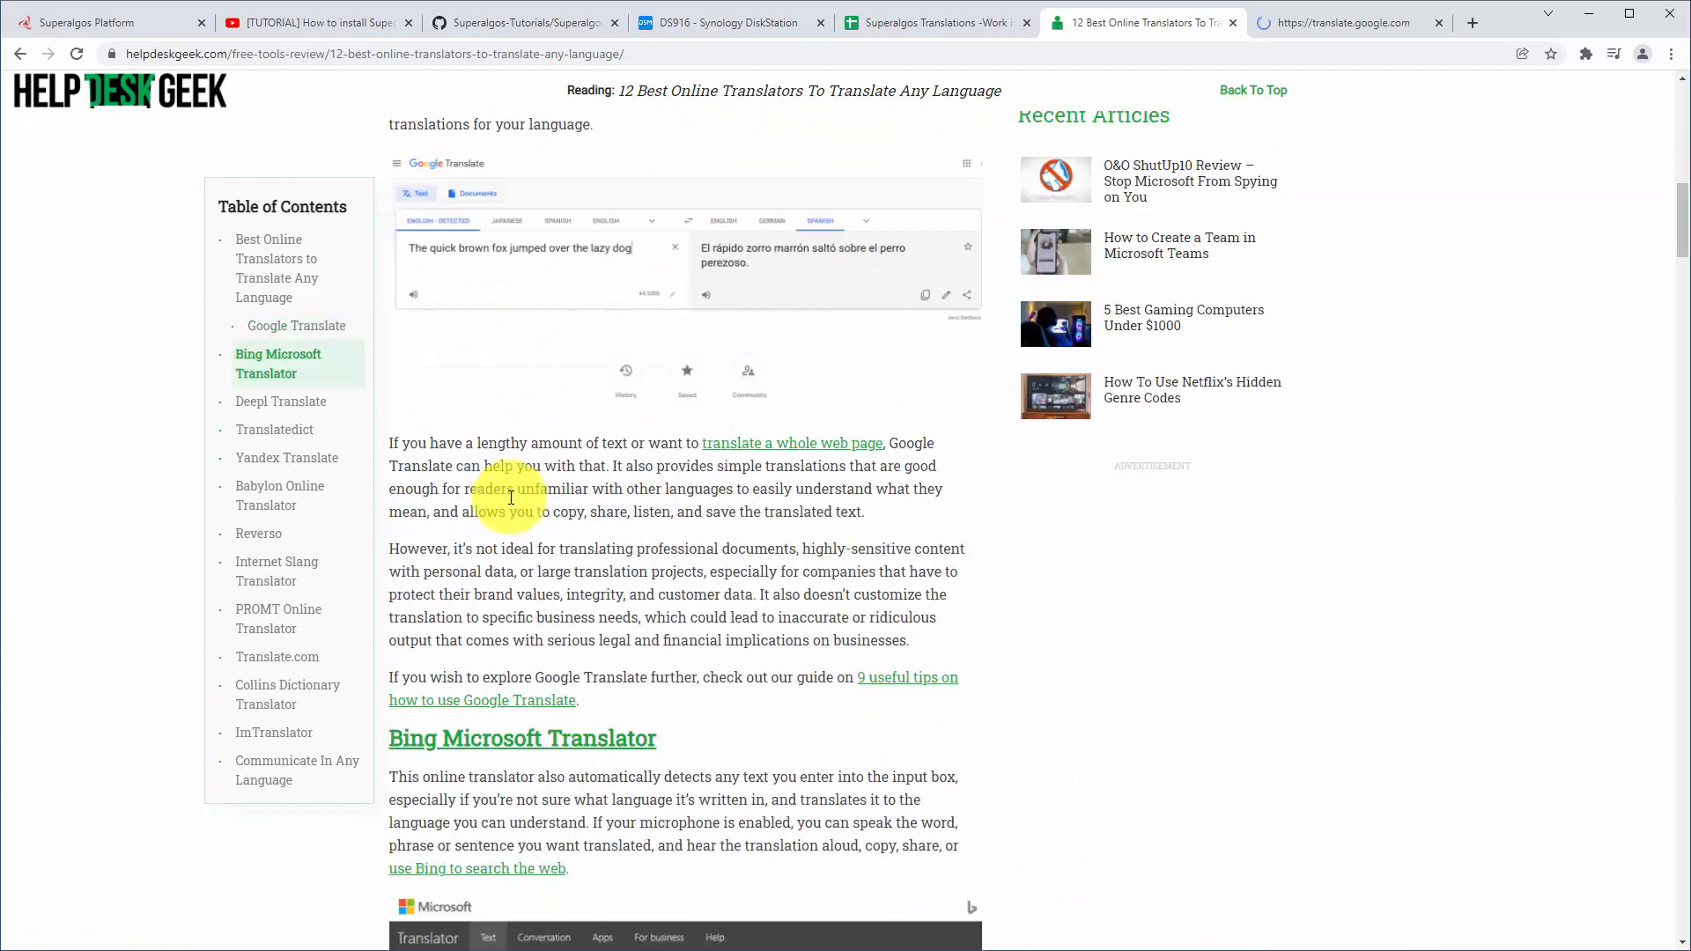
right_click(548, 673)
left_click(565, 685)
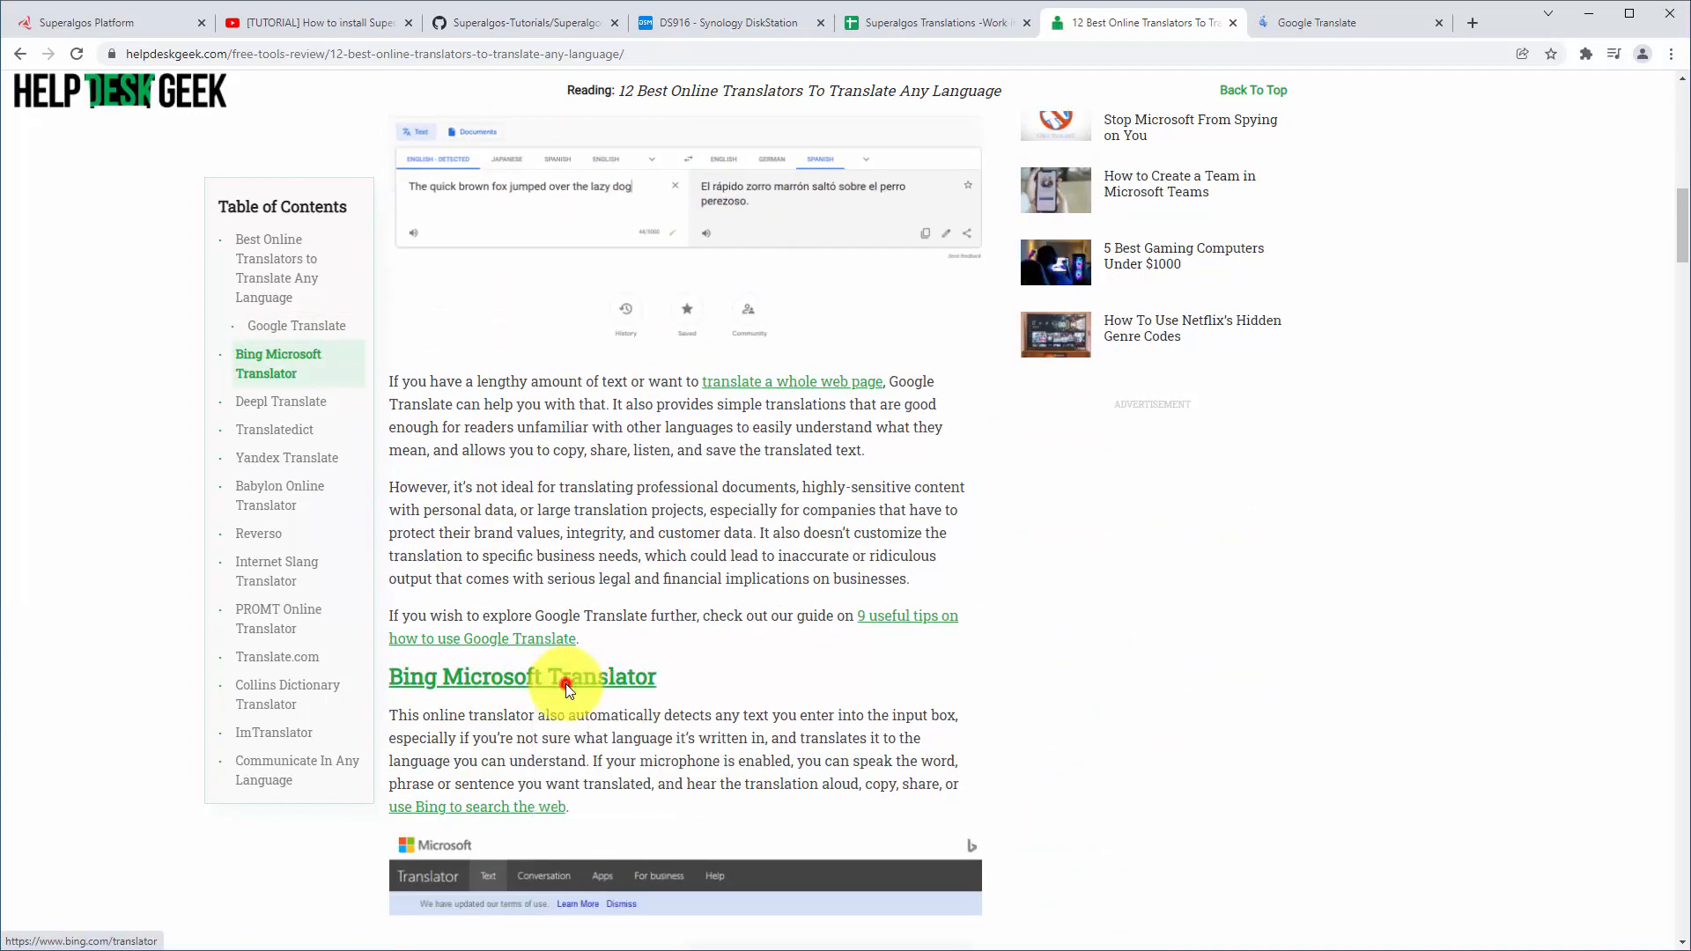
scroll(553, 696, "down", 8)
right_click(510, 546)
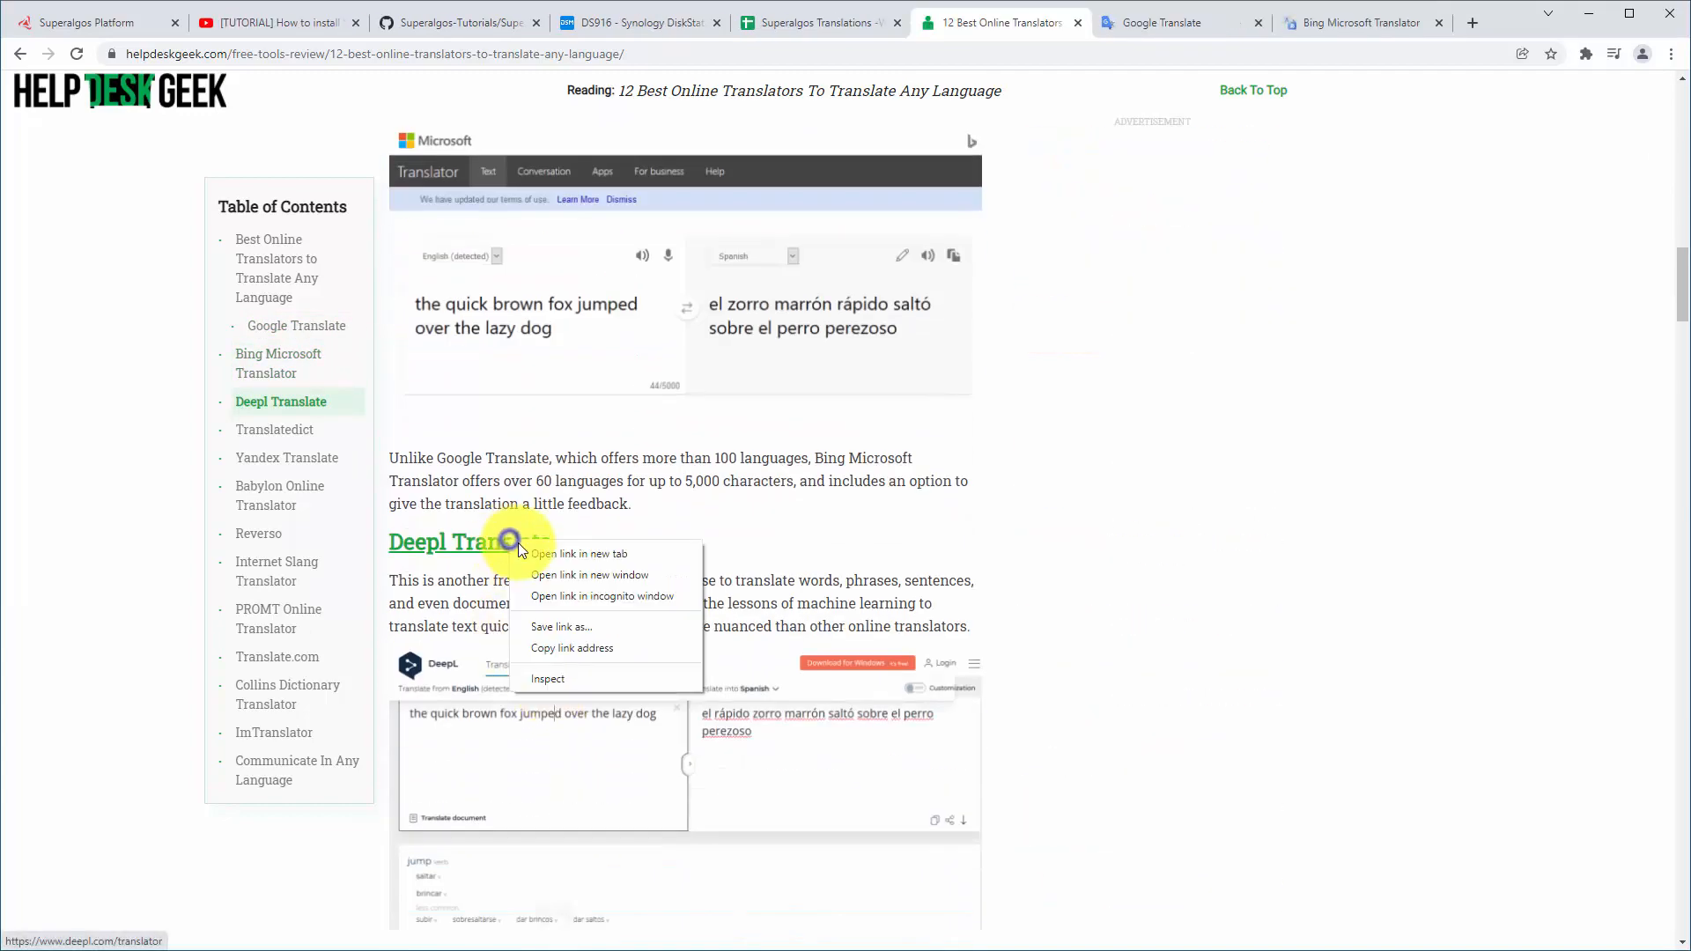
left_click(521, 559)
scroll(520, 563, "down", 7)
scroll(517, 575, "down", 11)
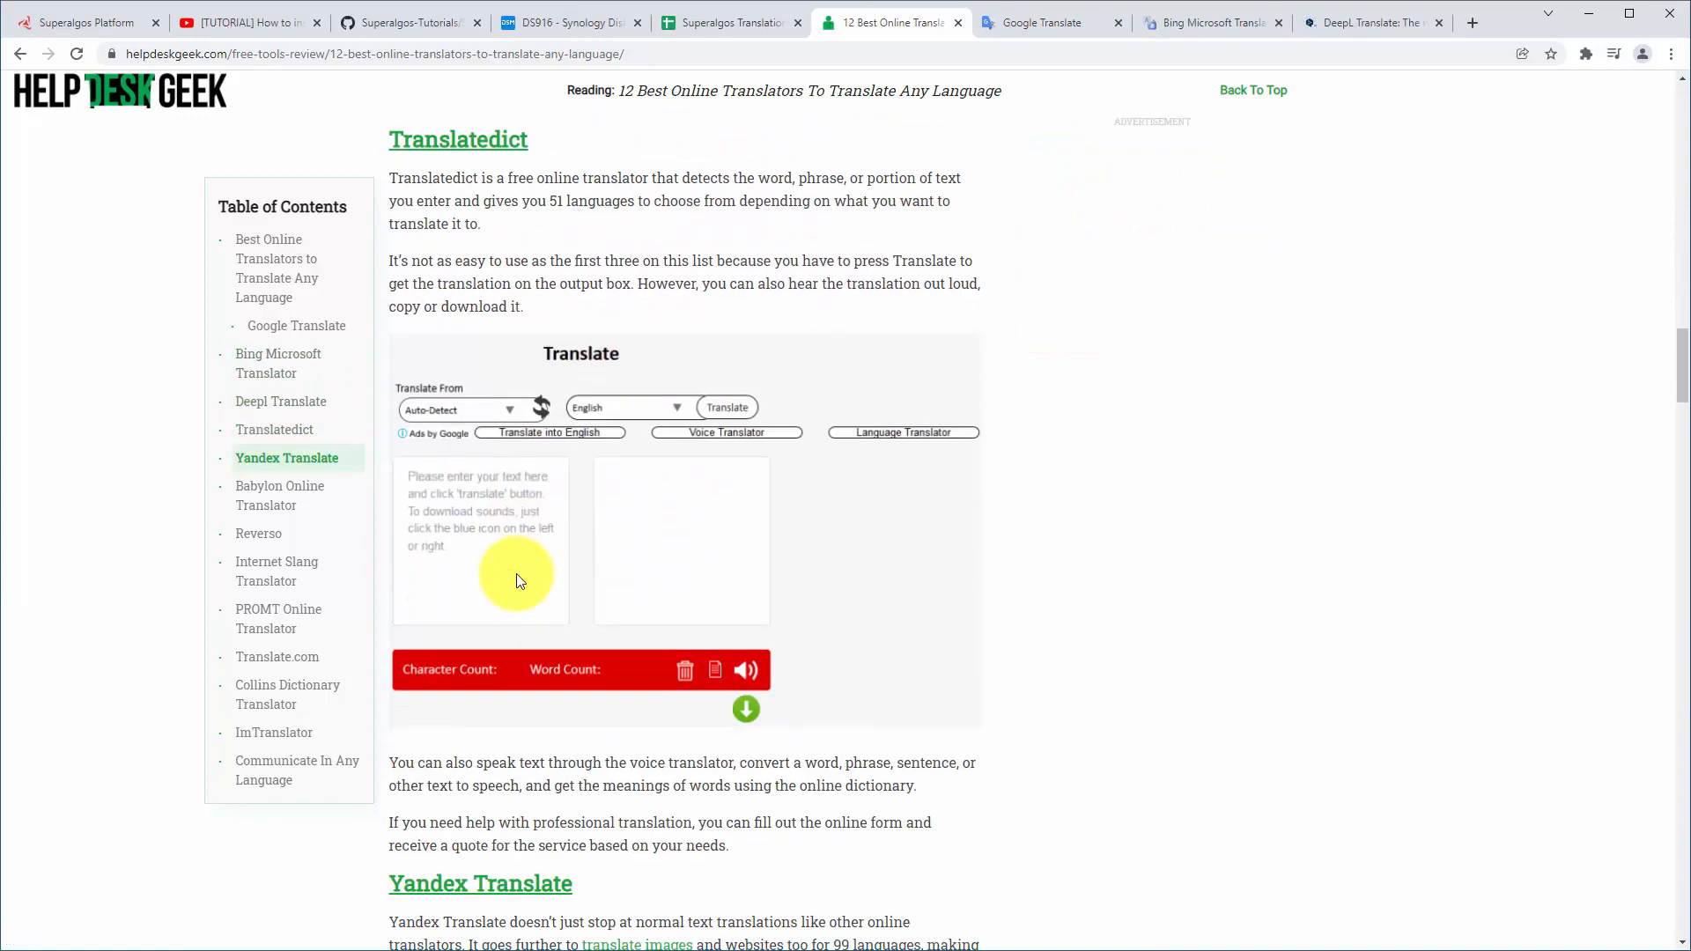
scroll(516, 573, "down", 6)
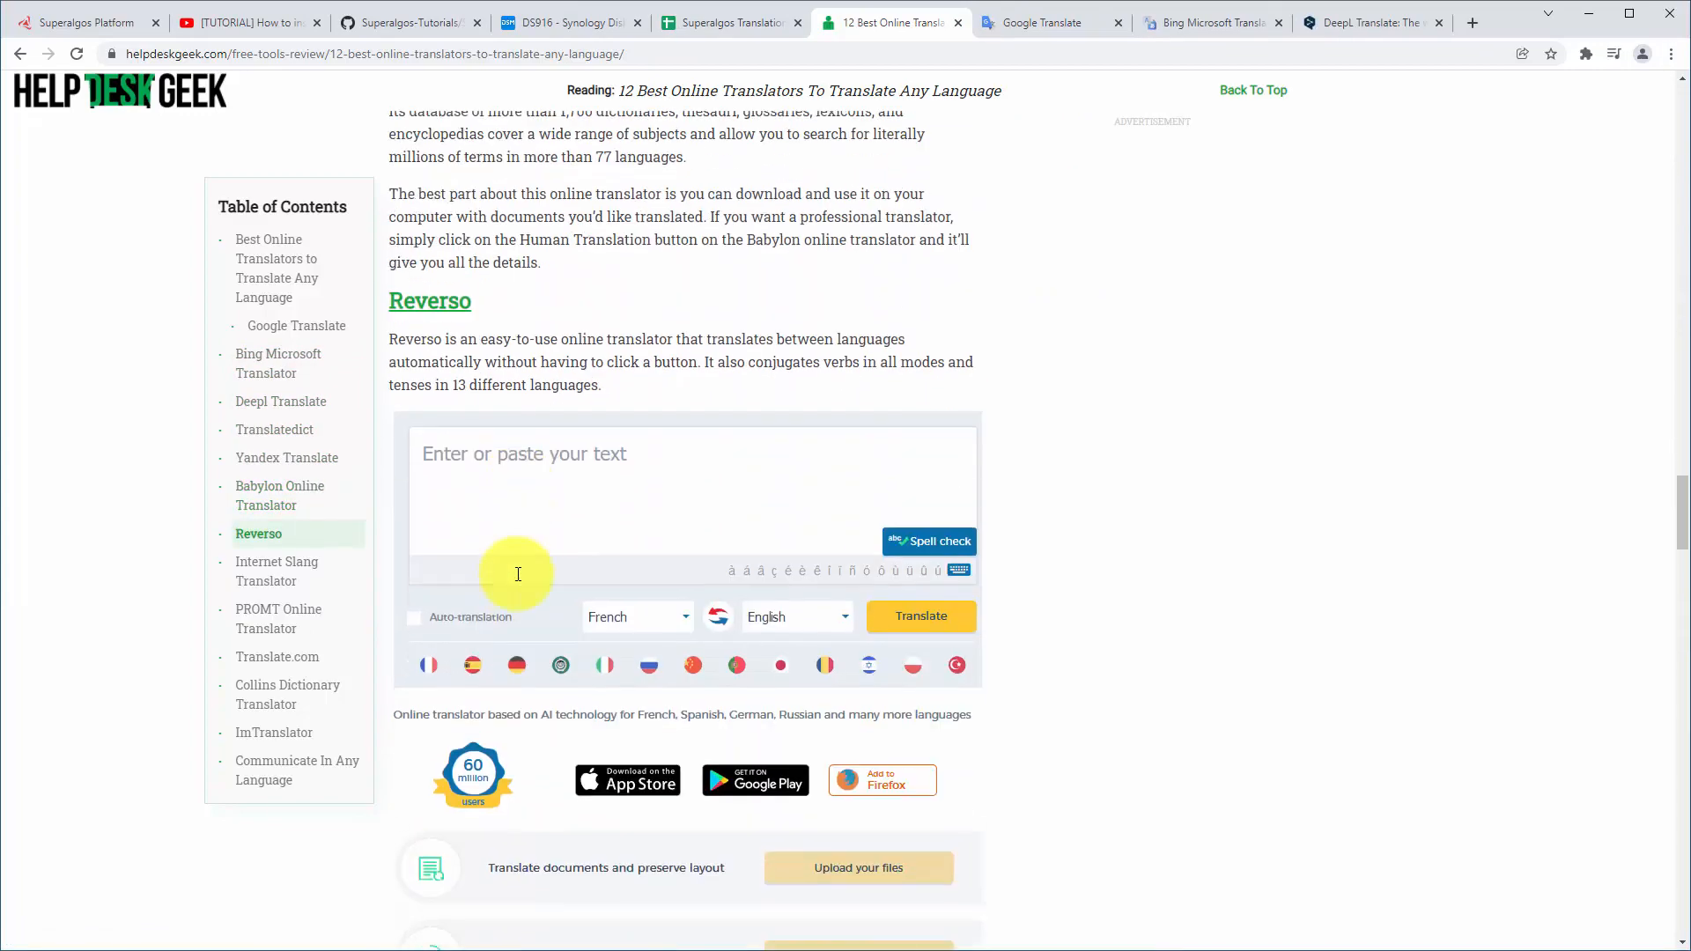
scroll(516, 573, "up", 7)
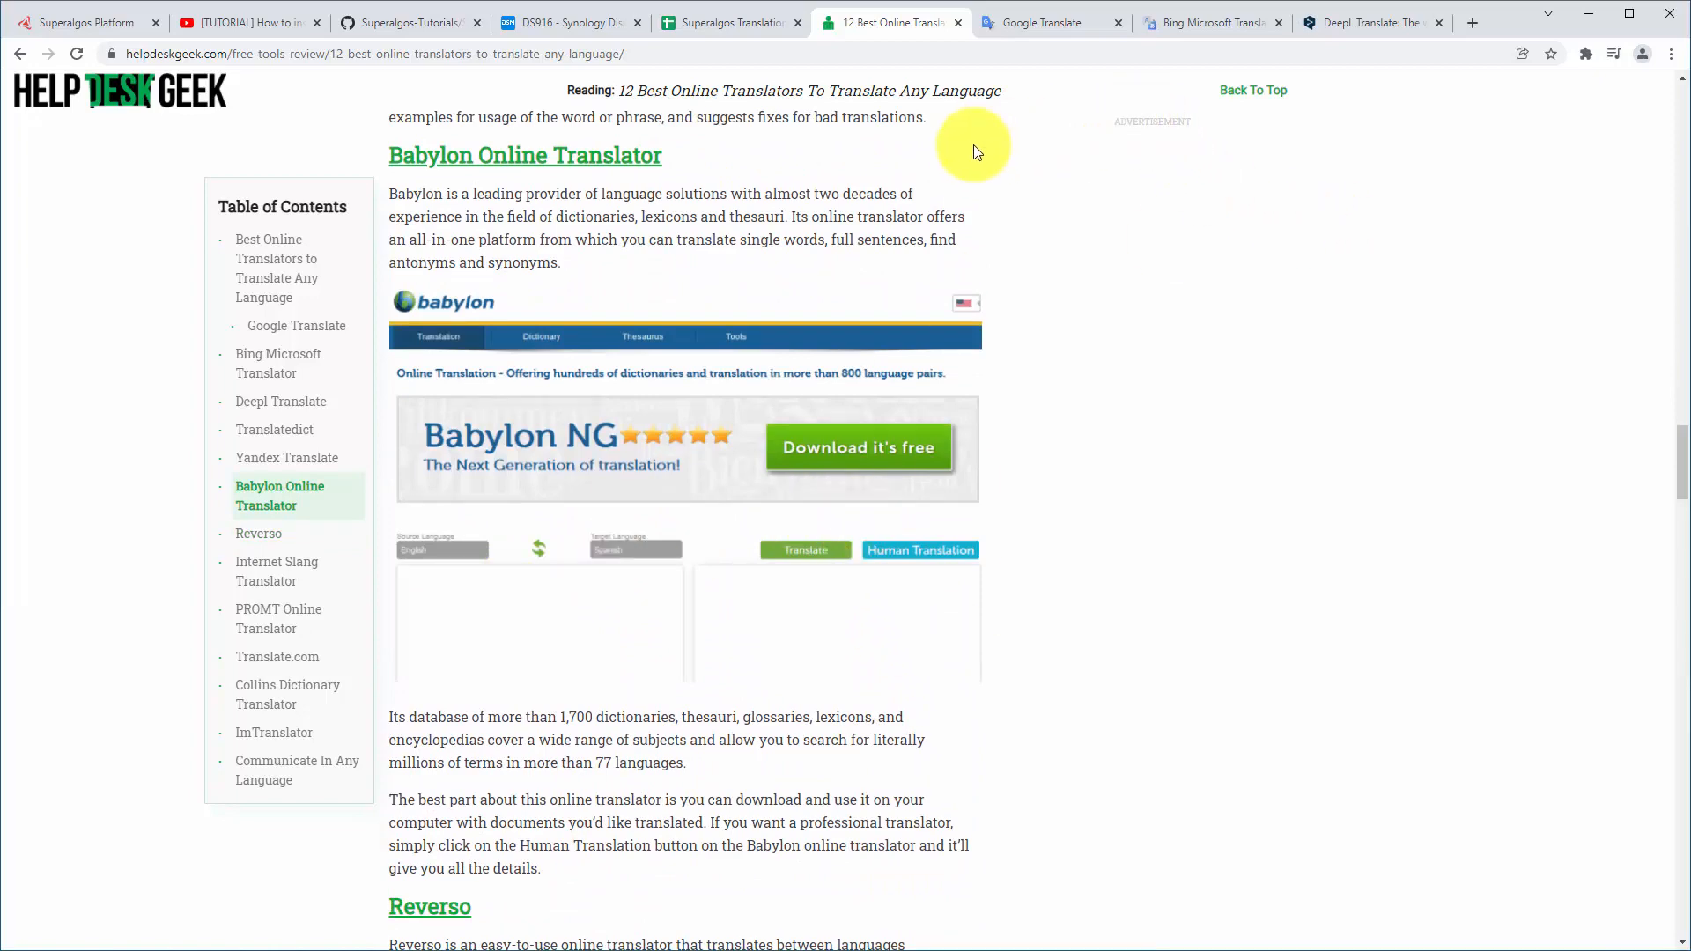
Switch to Superalgos and copy the One Token to Rule Them All page text from the title through the tip
left_click(93, 27)
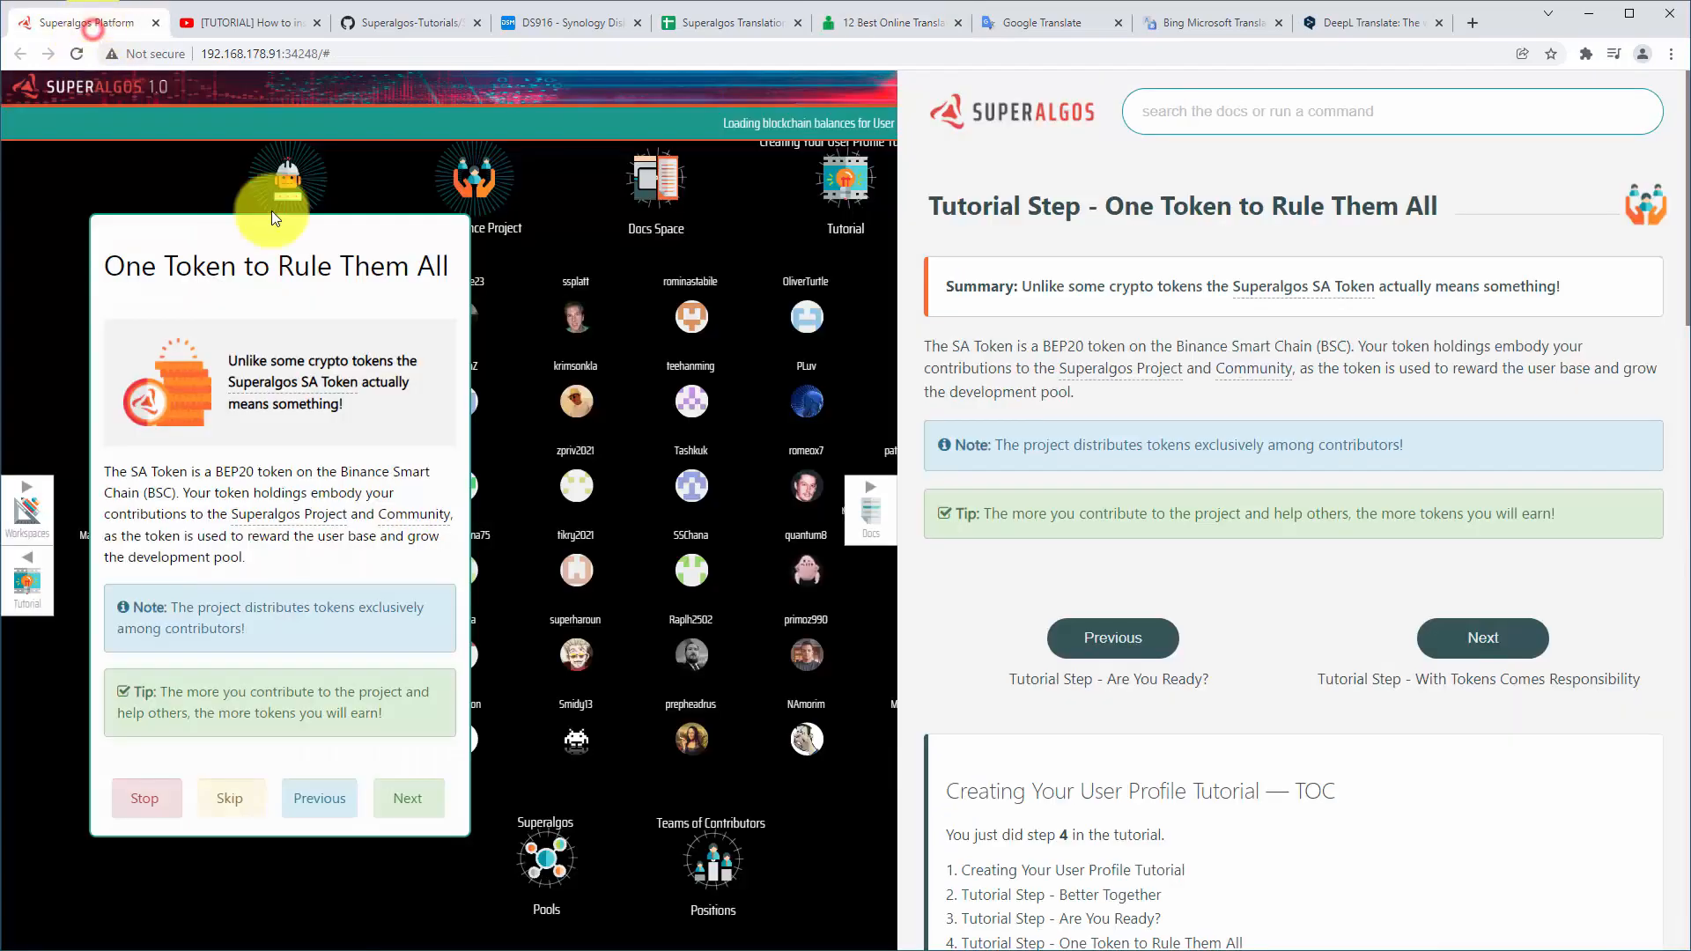
left_click_drag(1585, 516, 932, 212)
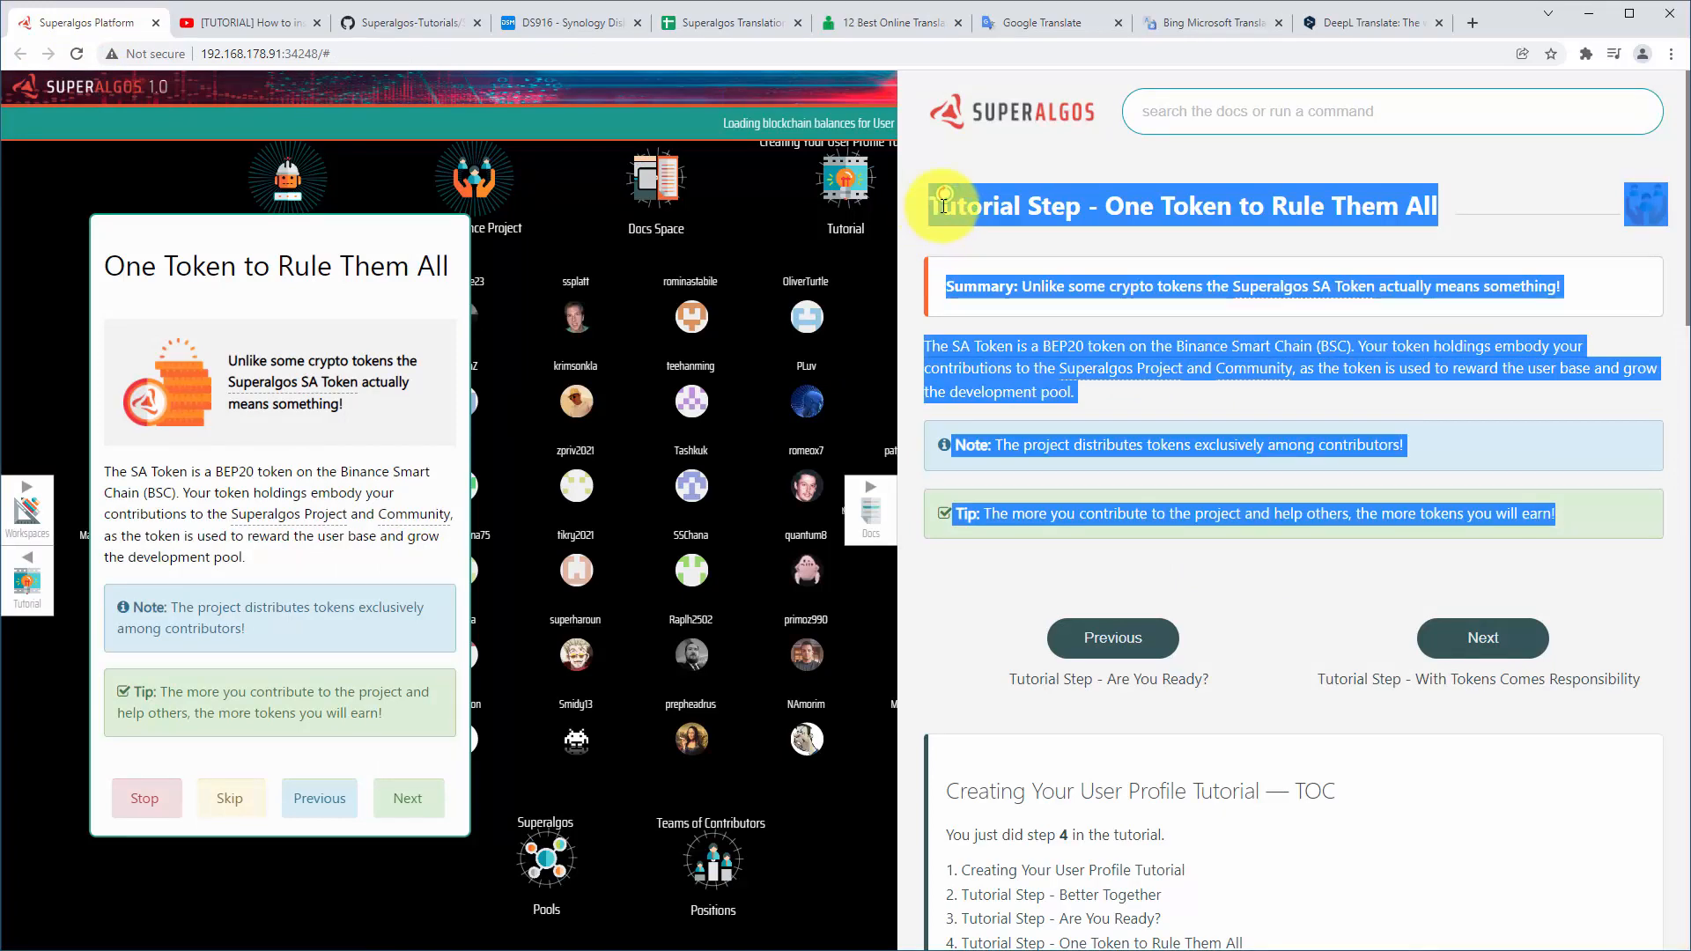
left_click(1233, 577)
key("ctrl+c")
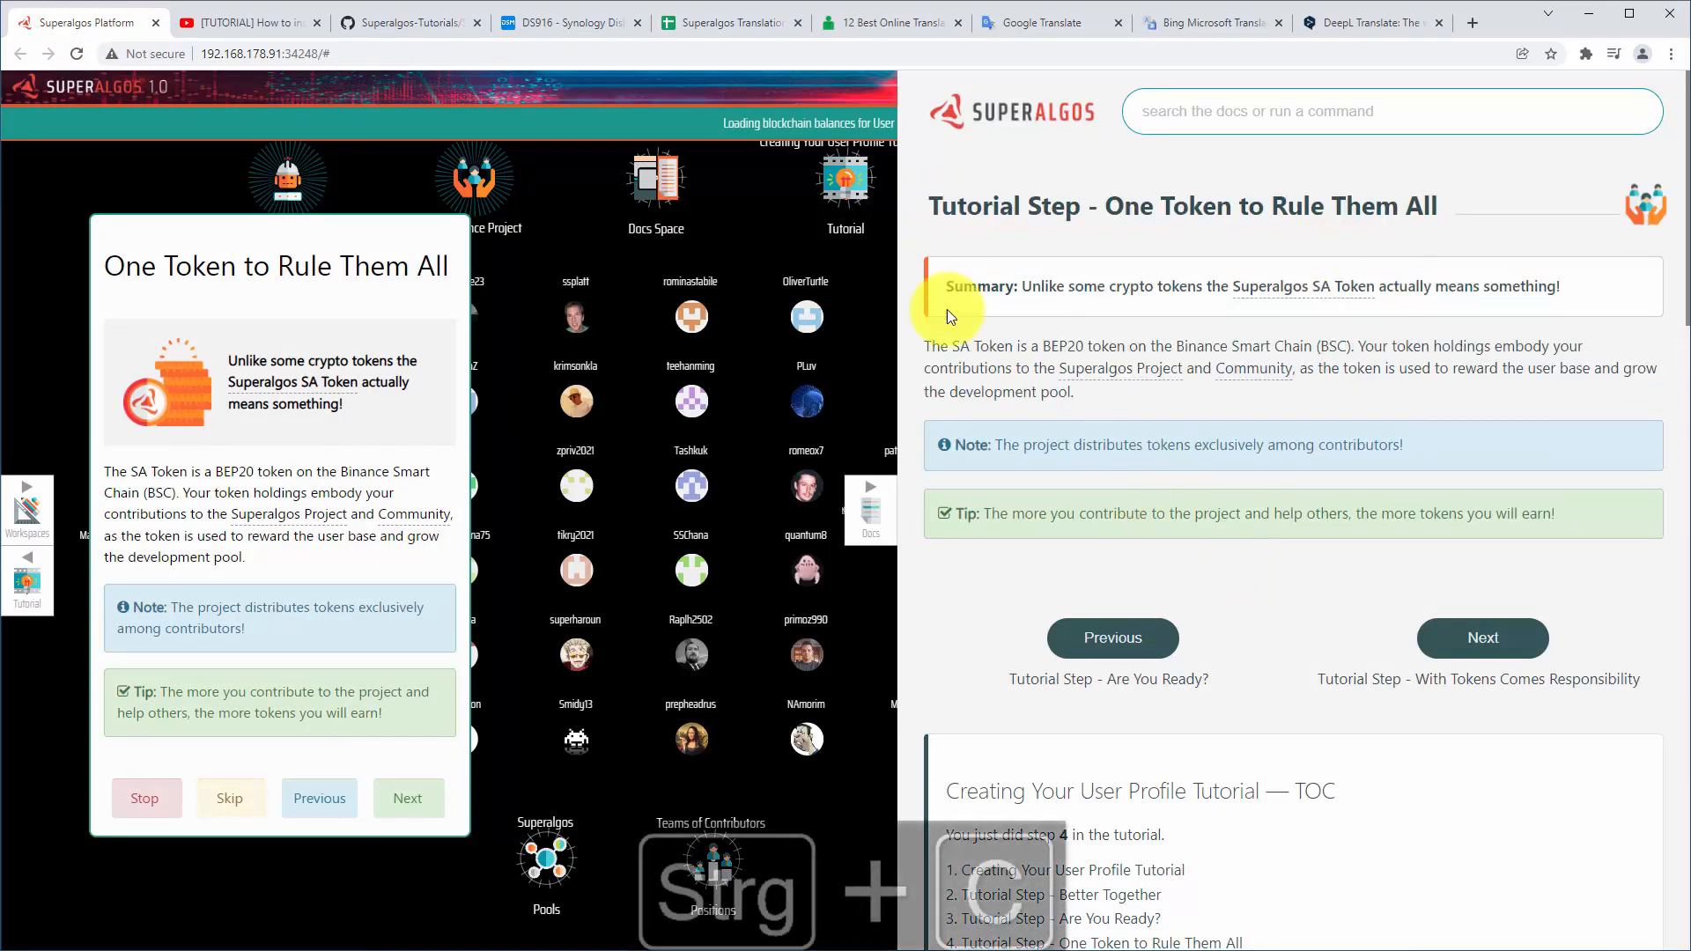
Paste the copied tutorial text into Google Translate, Bing Microsoft Translator and DeepL to translate it into German
left_click(1027, 21)
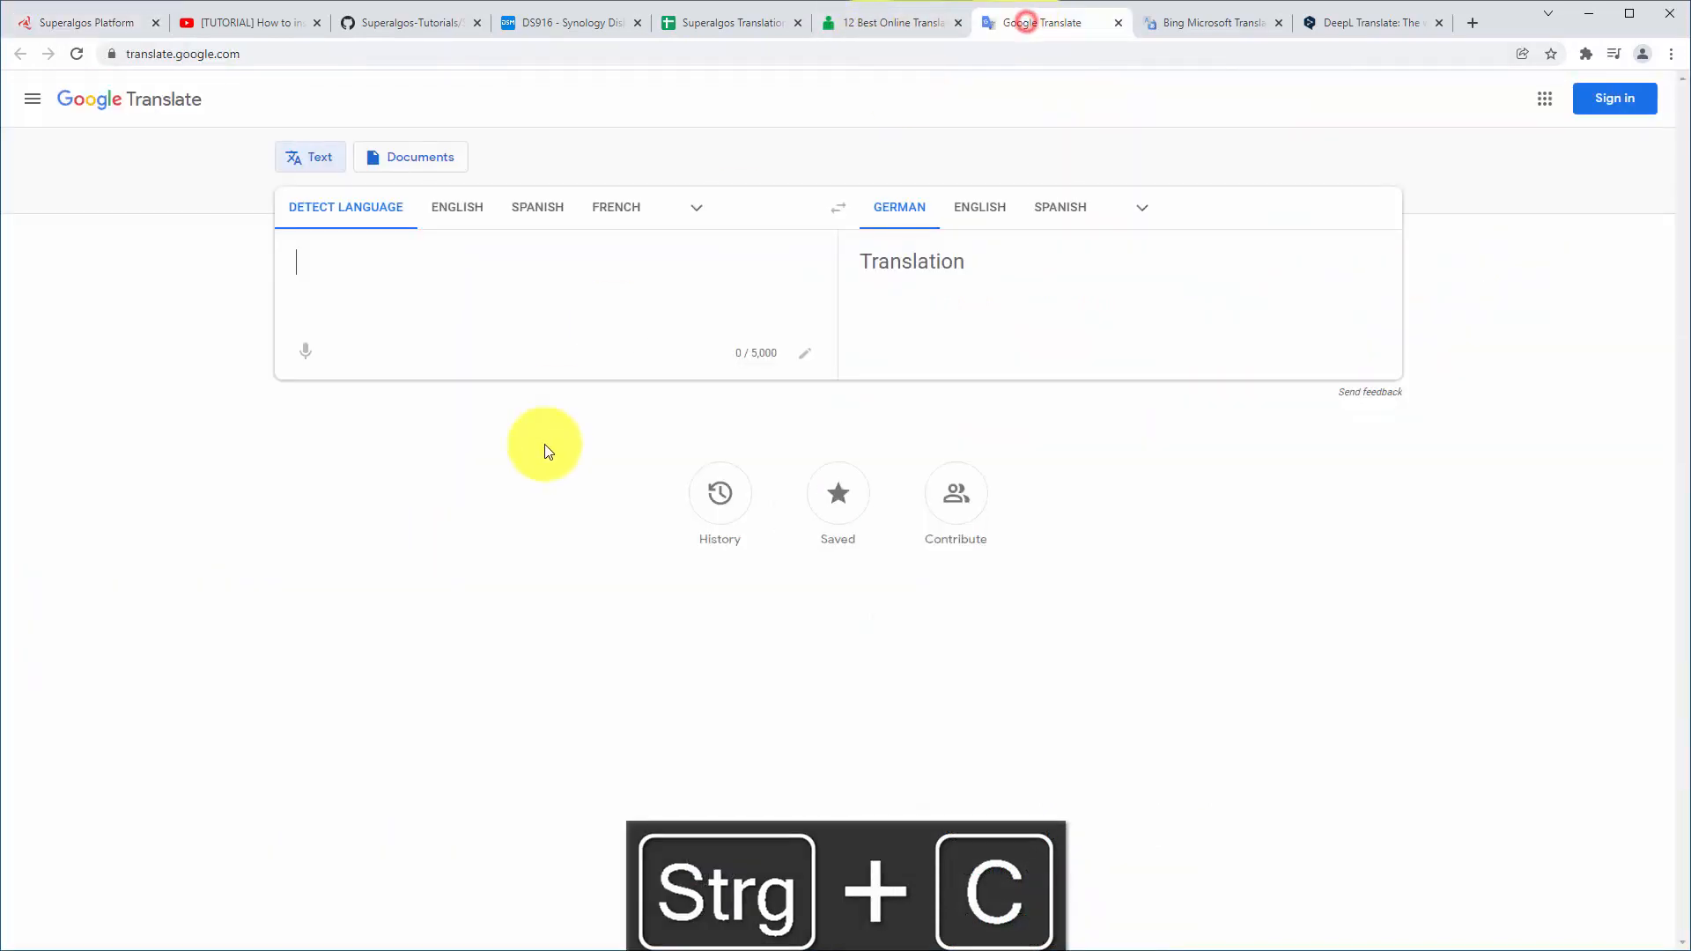
left_click(479, 275)
key("ctrl+v")
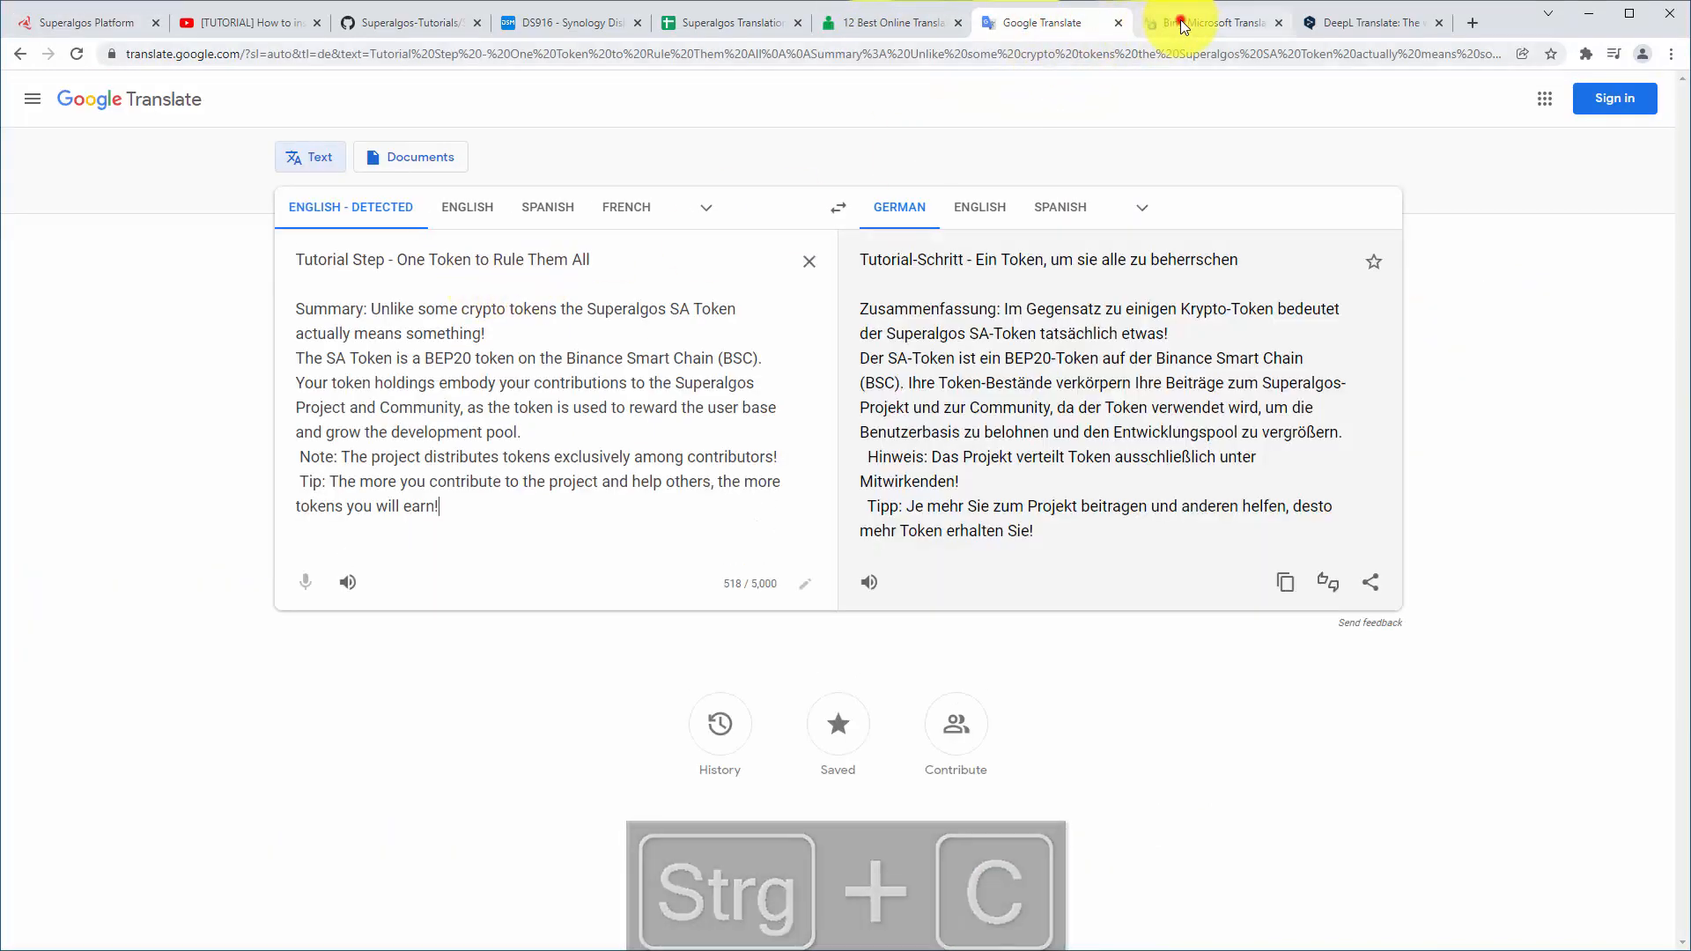
left_click(1176, 21)
left_click(585, 302)
key("ctrl+v")
left_click(1339, 23)
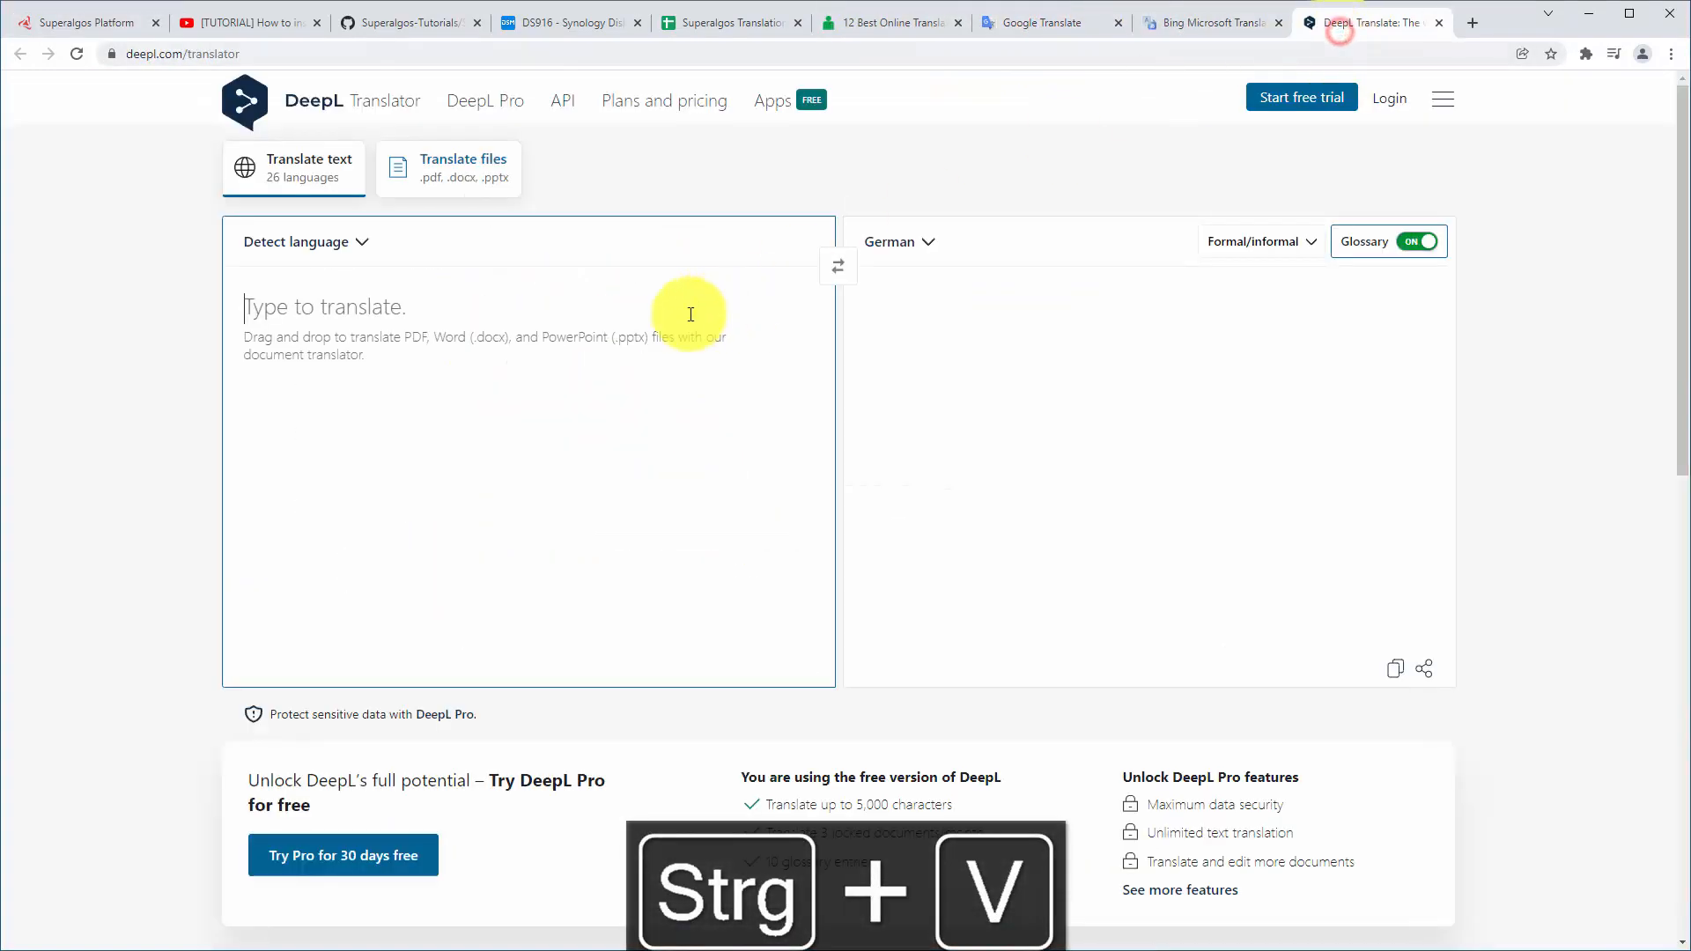
left_click(691, 313)
key("ctrl+v")
Return to Google Translate and view the alternative German translations of the tip sentence
left_click(1058, 28)
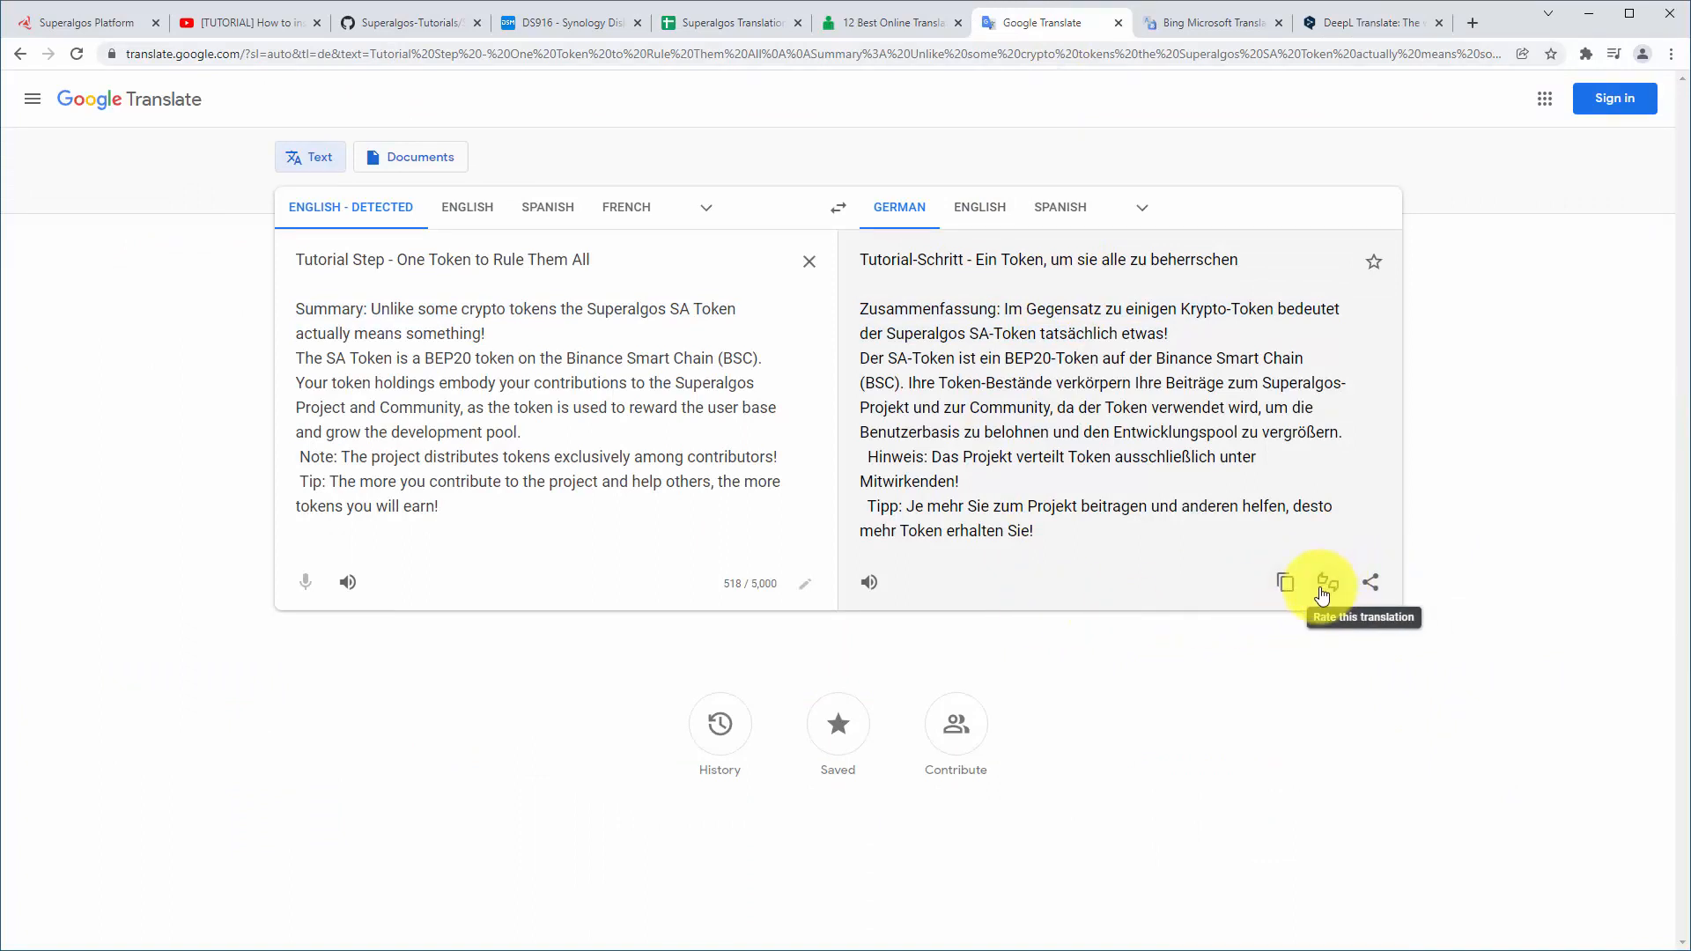
left_click(932, 531)
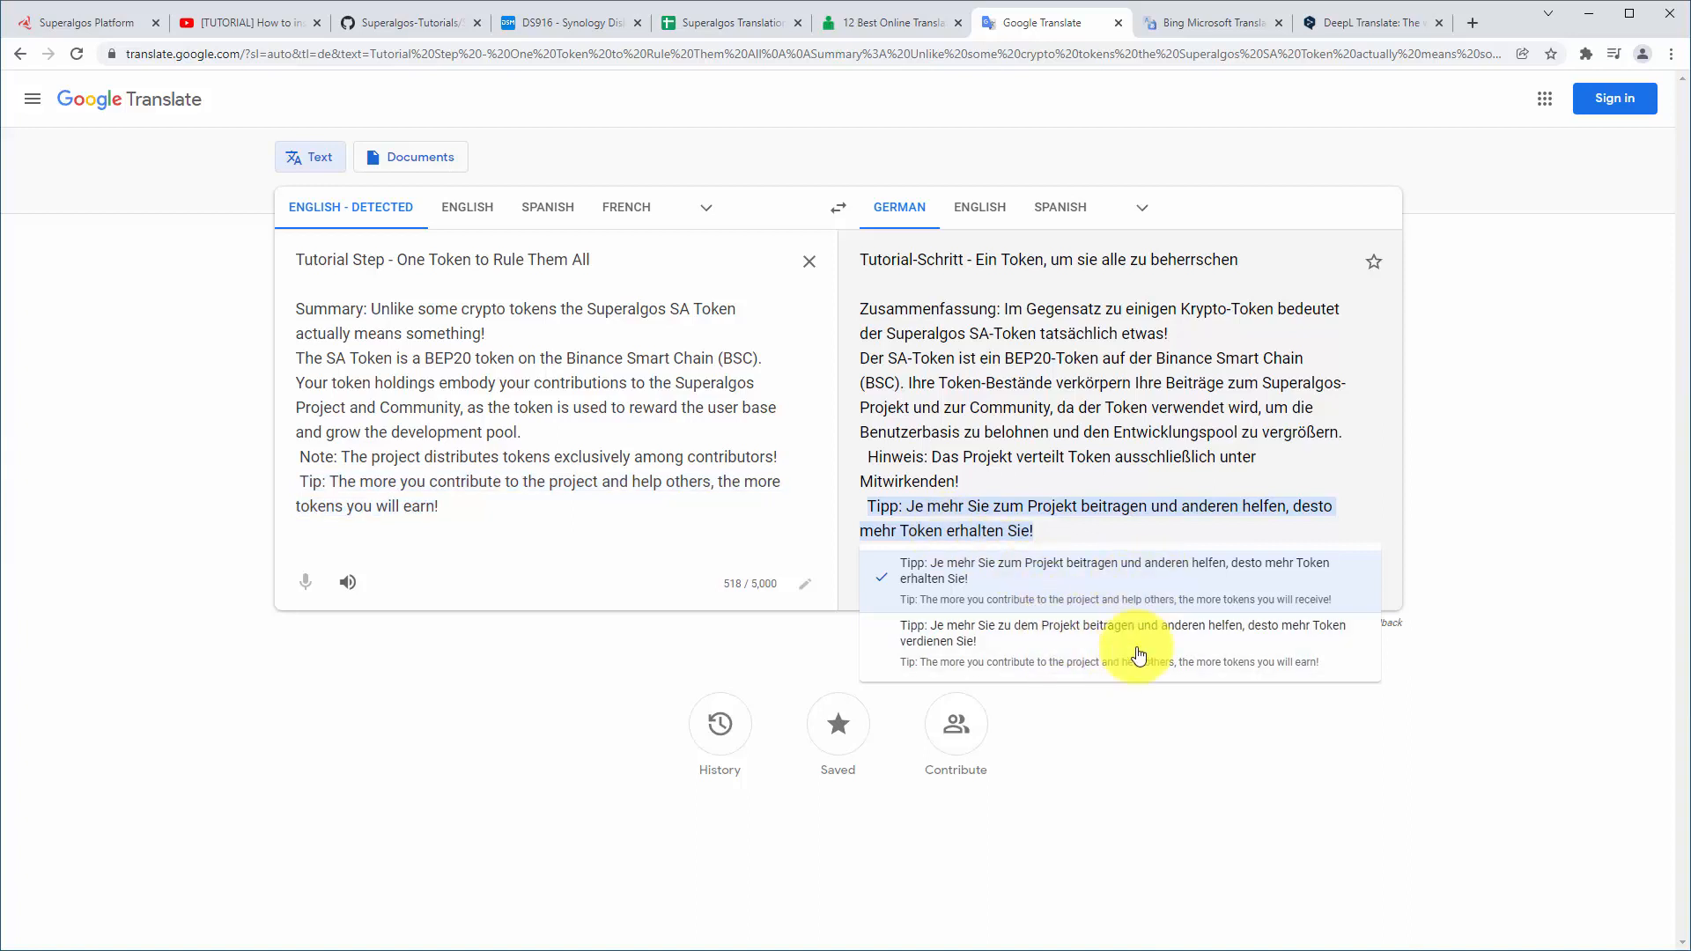
left_click(1156, 720)
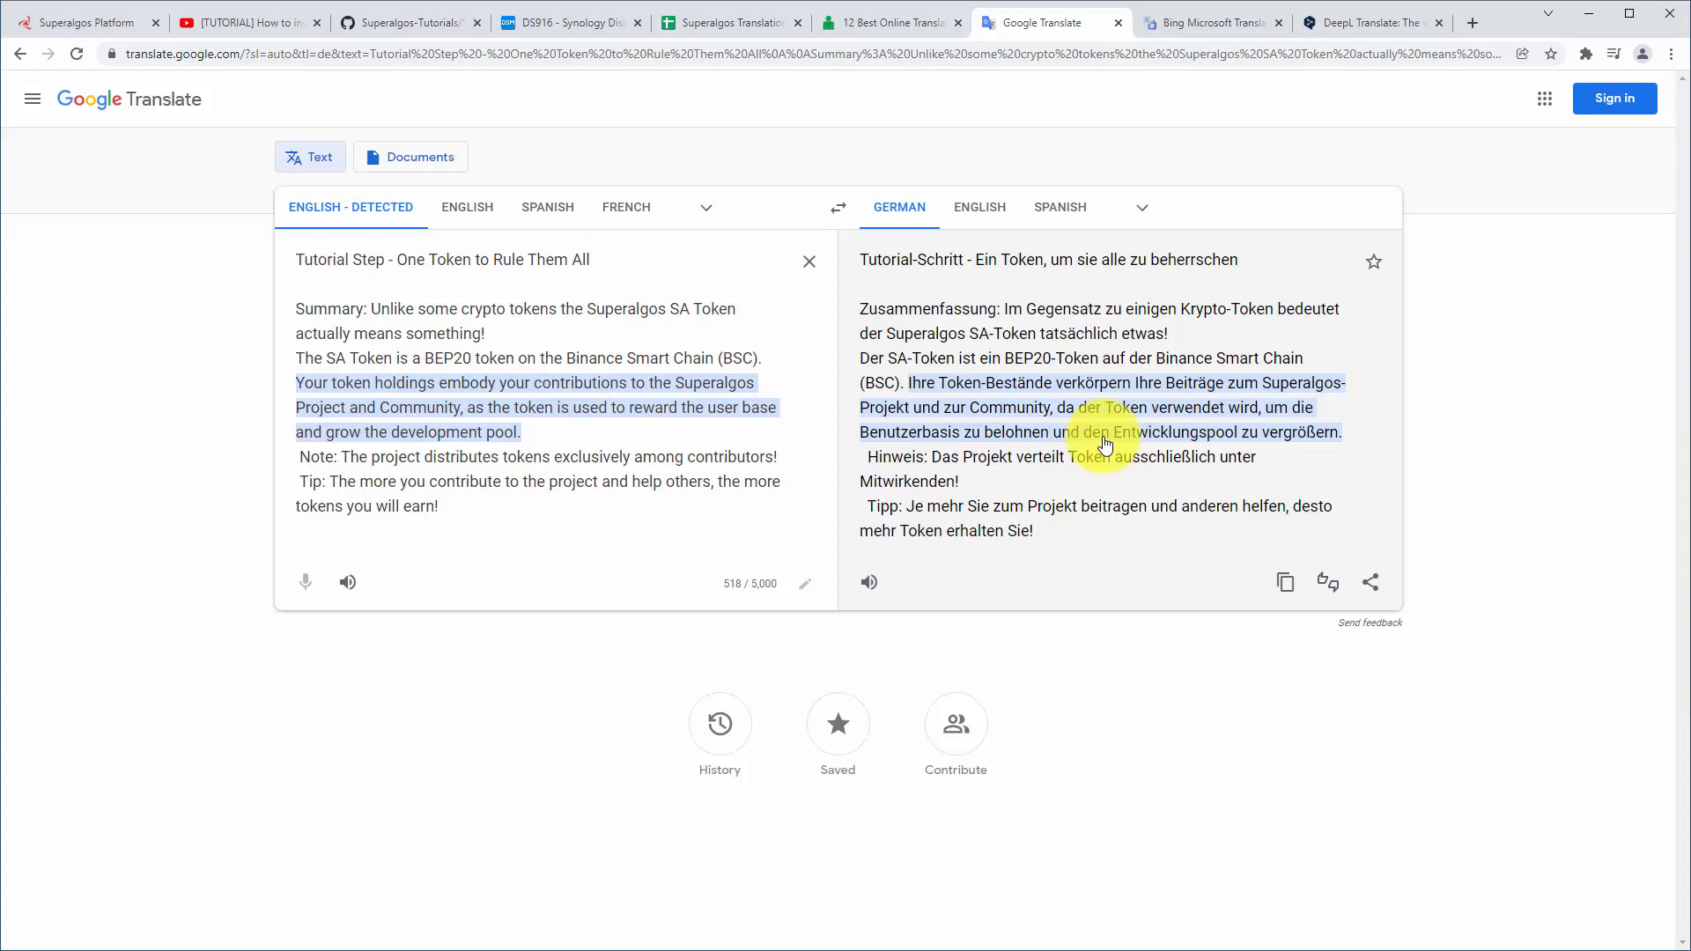
Listen to the German translation in Google Translate, stop playback, and play the German translation in Bing Microsoft Translator
left_click(873, 586)
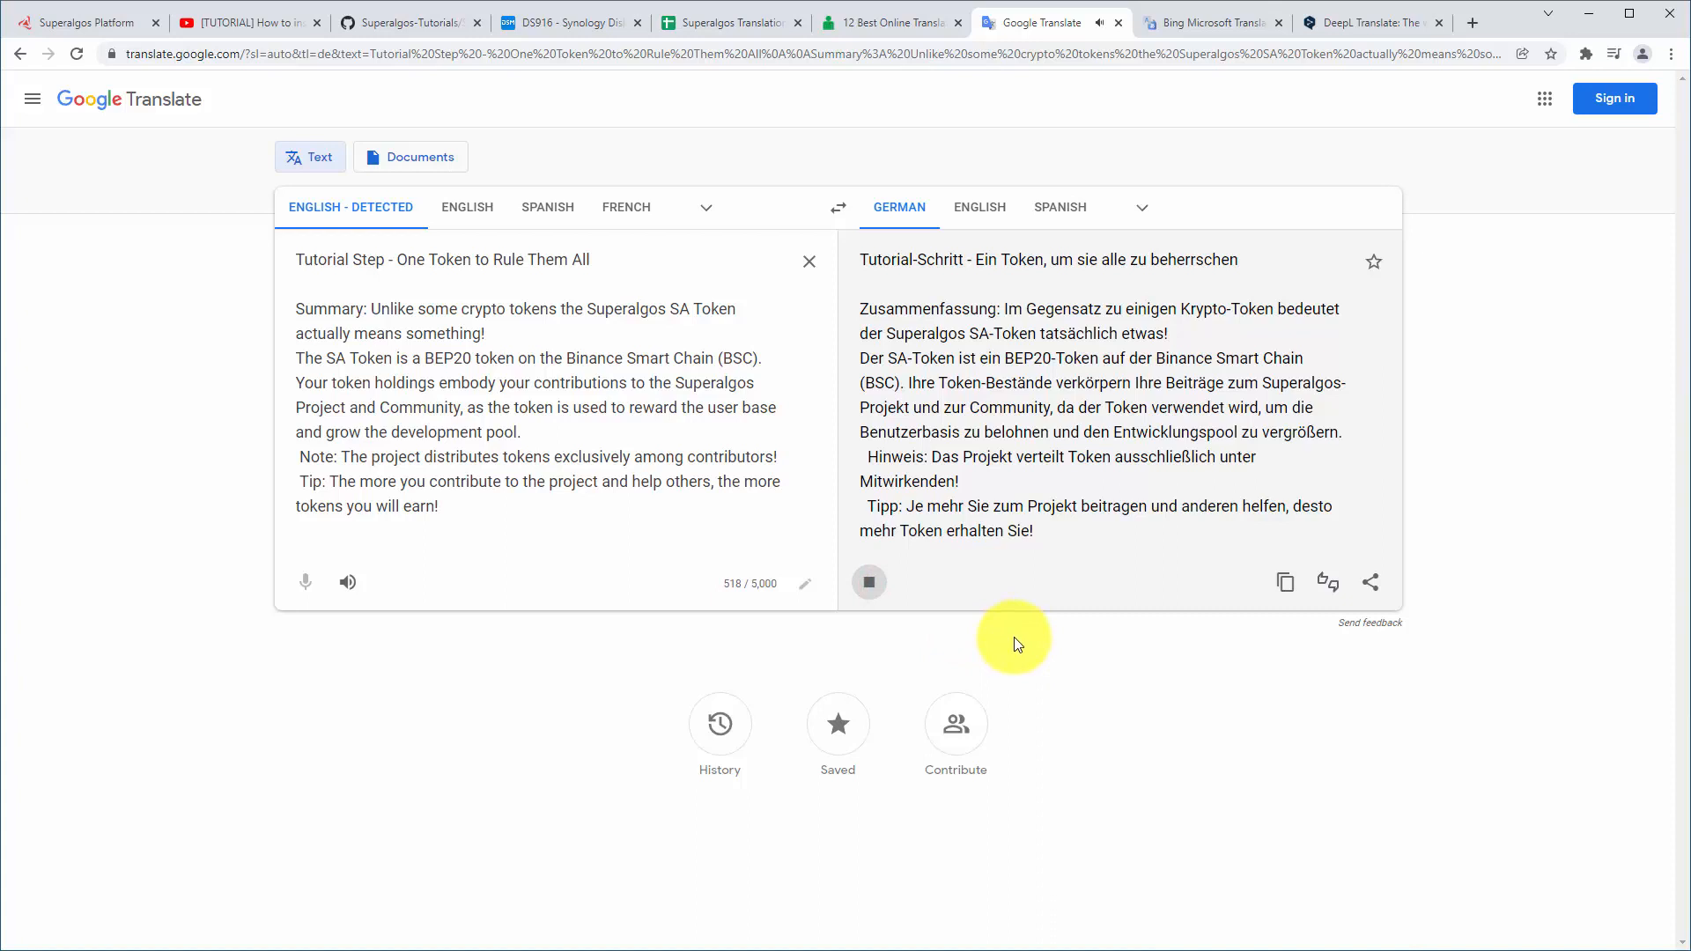
left_click(872, 590)
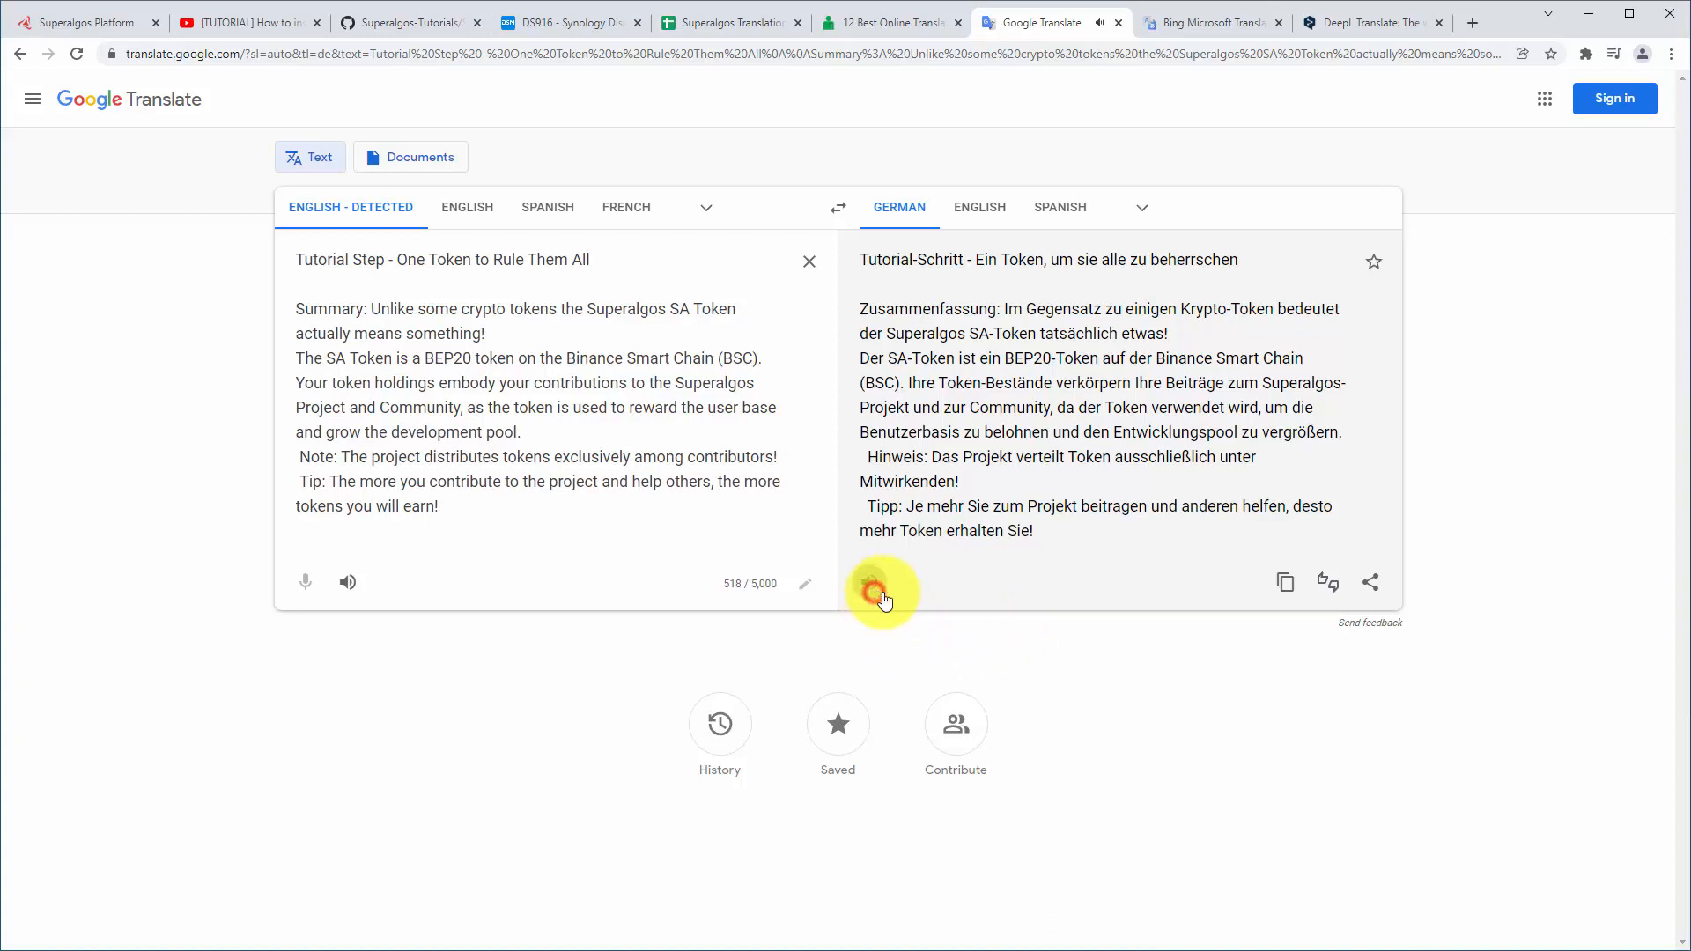
left_click(1194, 25)
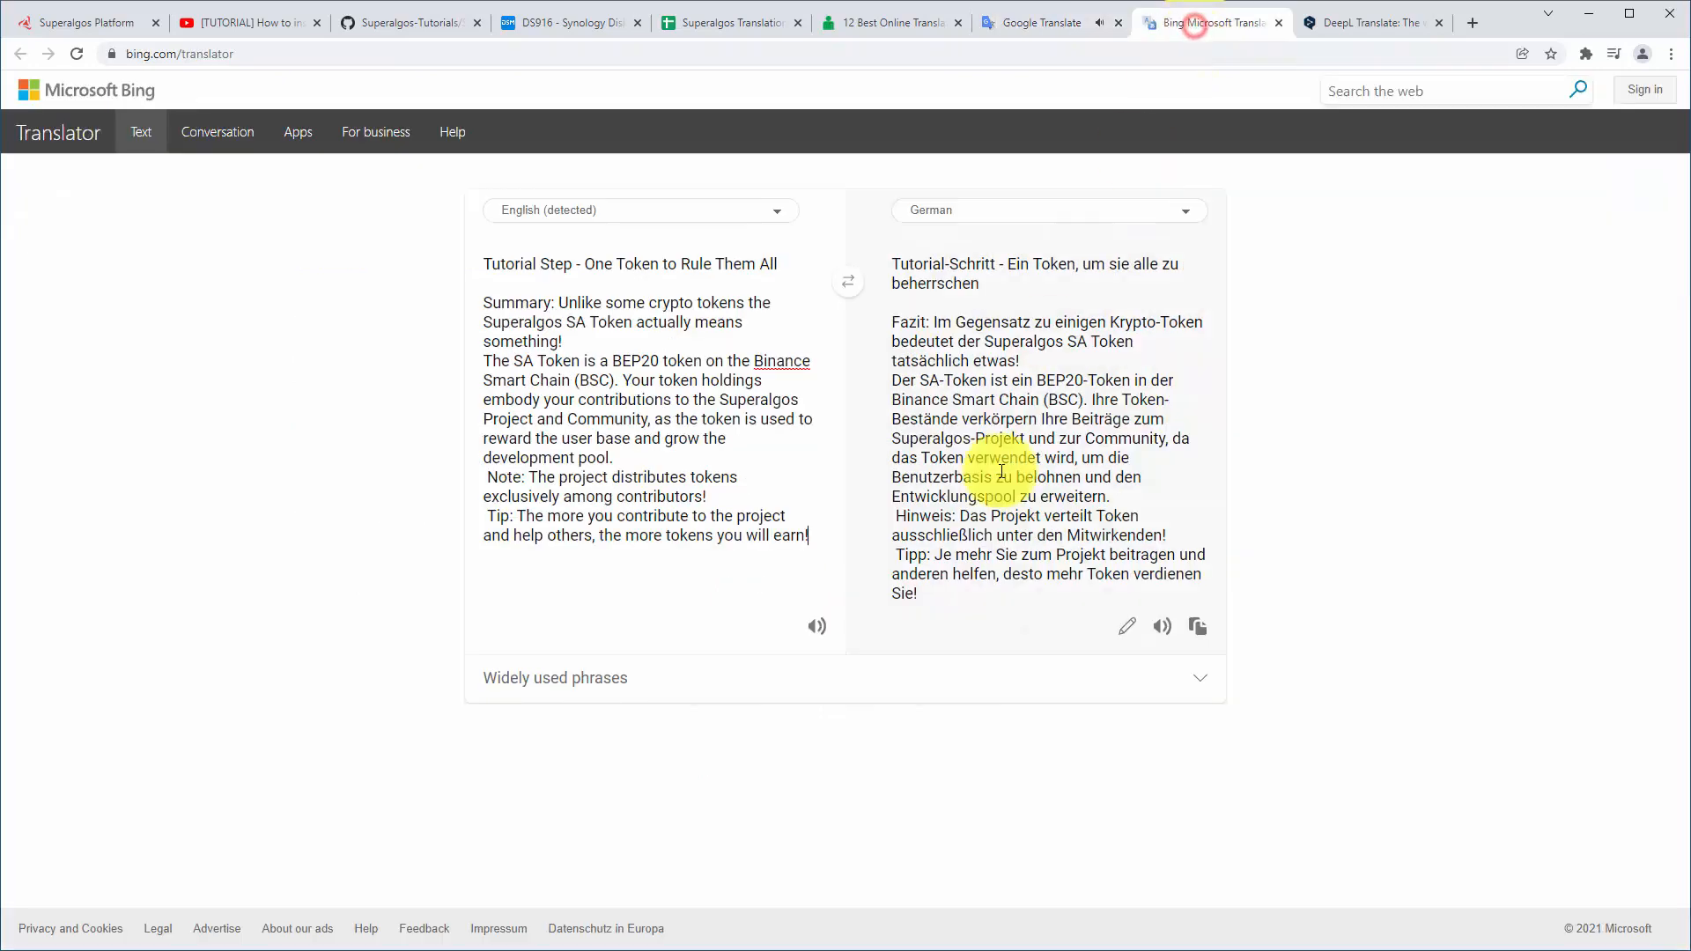
left_click(1162, 627)
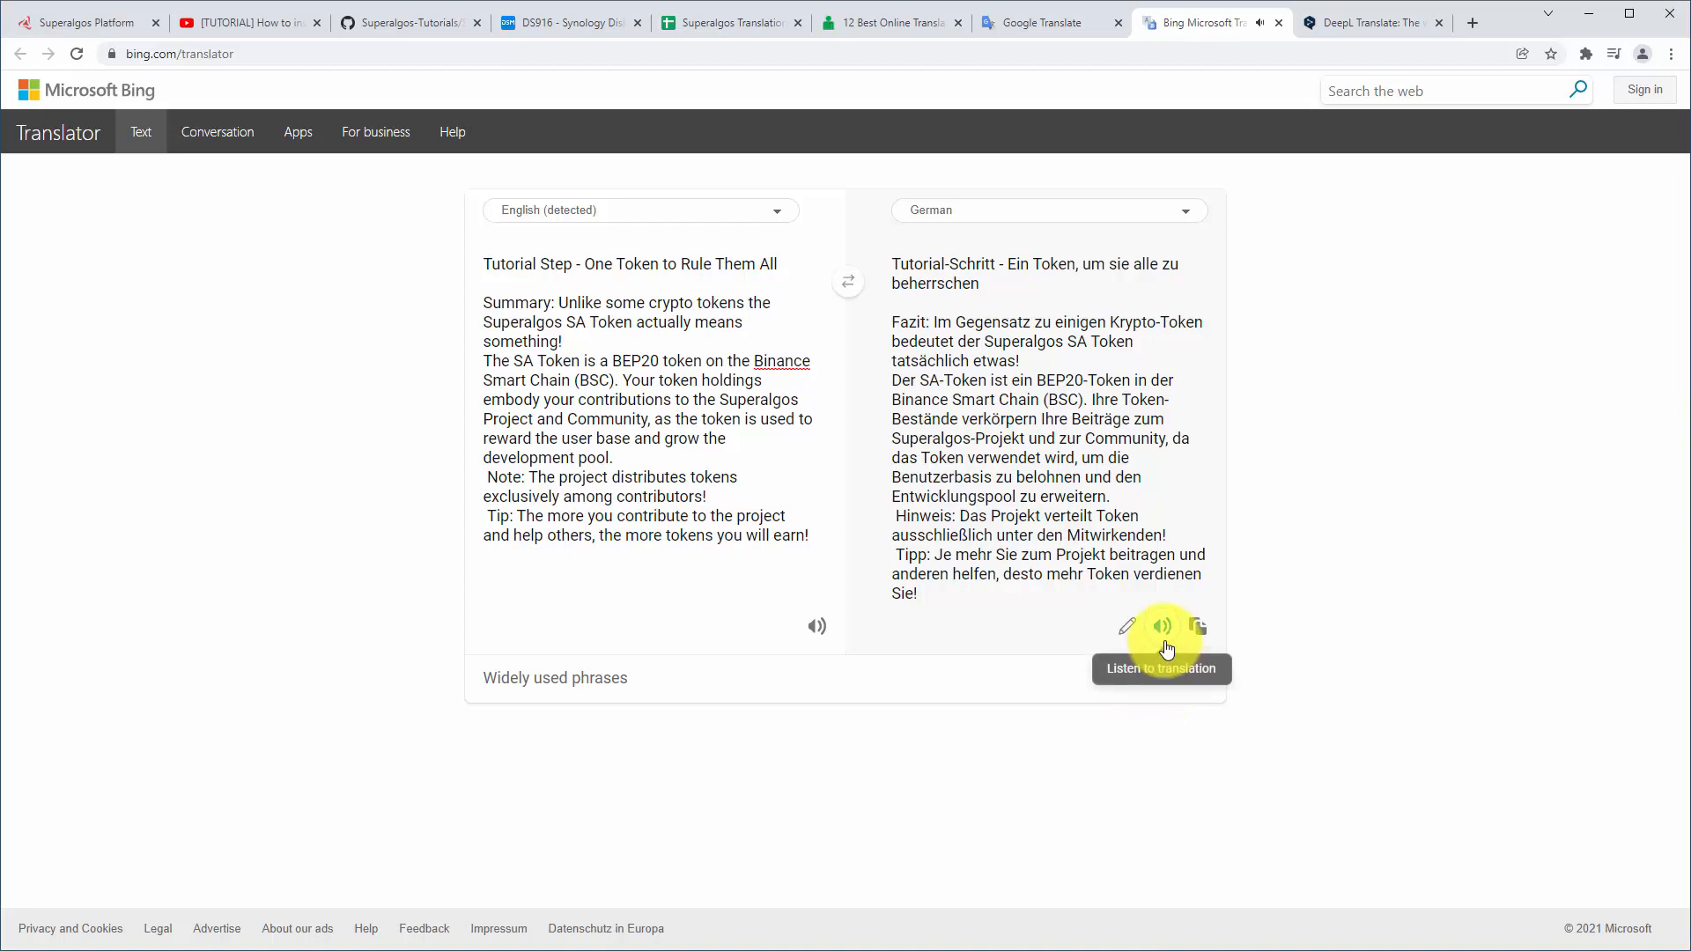
Switch to DeepL and change the ending of the German title to "der alle beherrschen."
left_click(1361, 22)
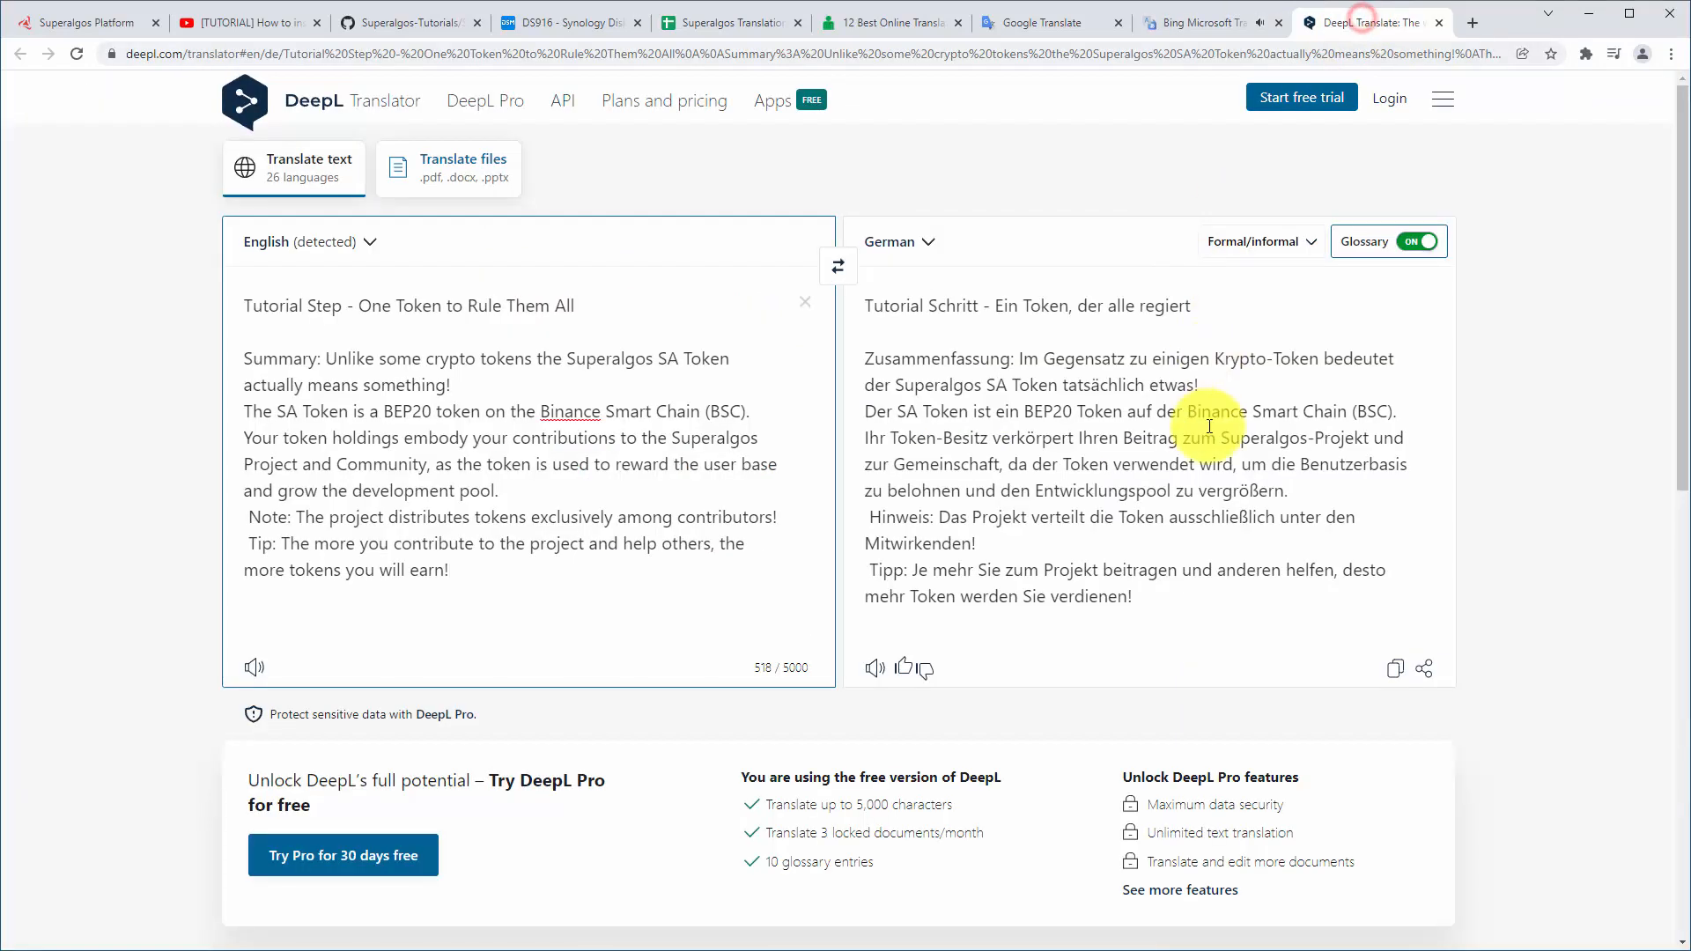
left_click(1141, 310)
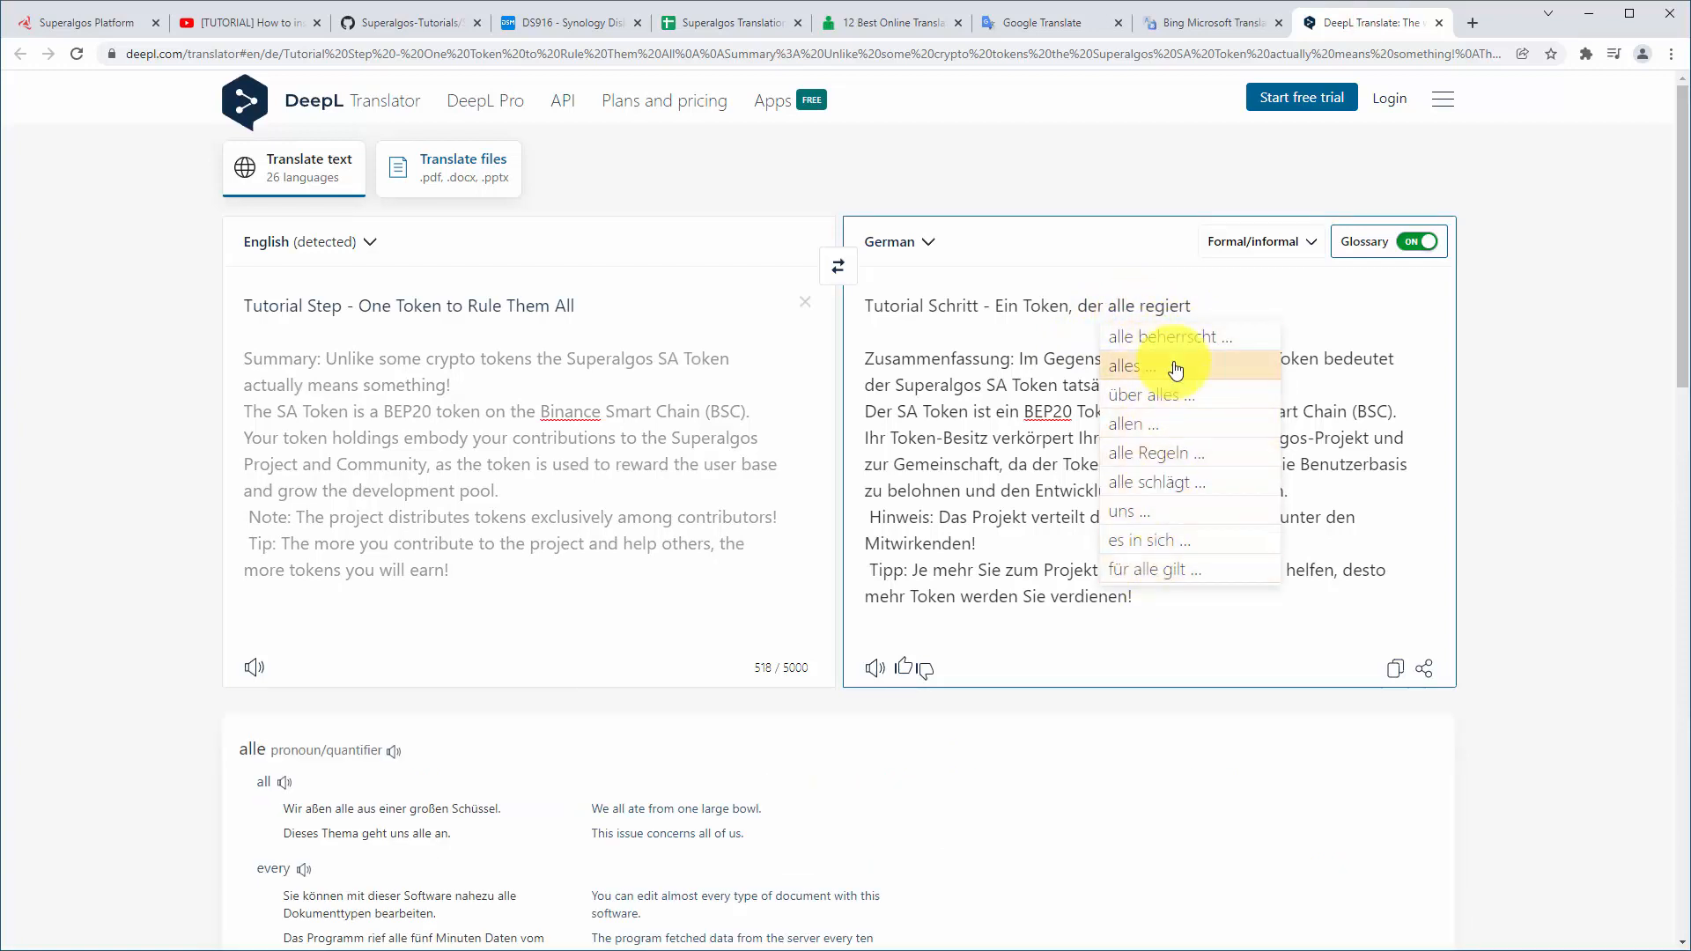
left_click(1172, 338)
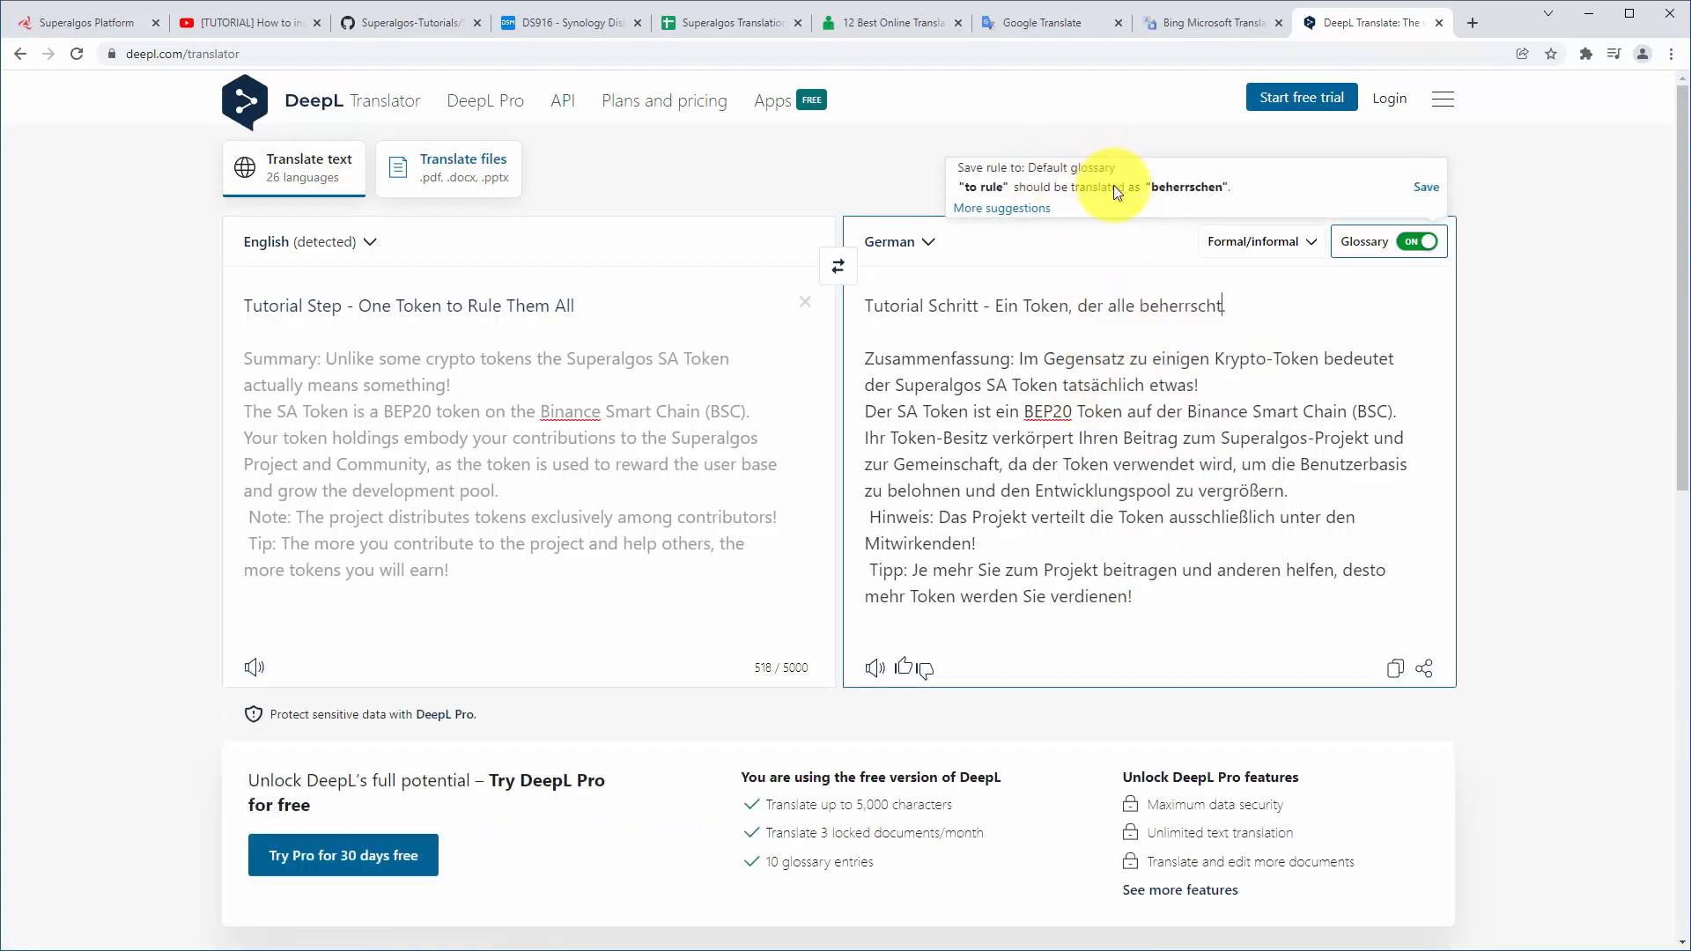
left_click(1223, 309)
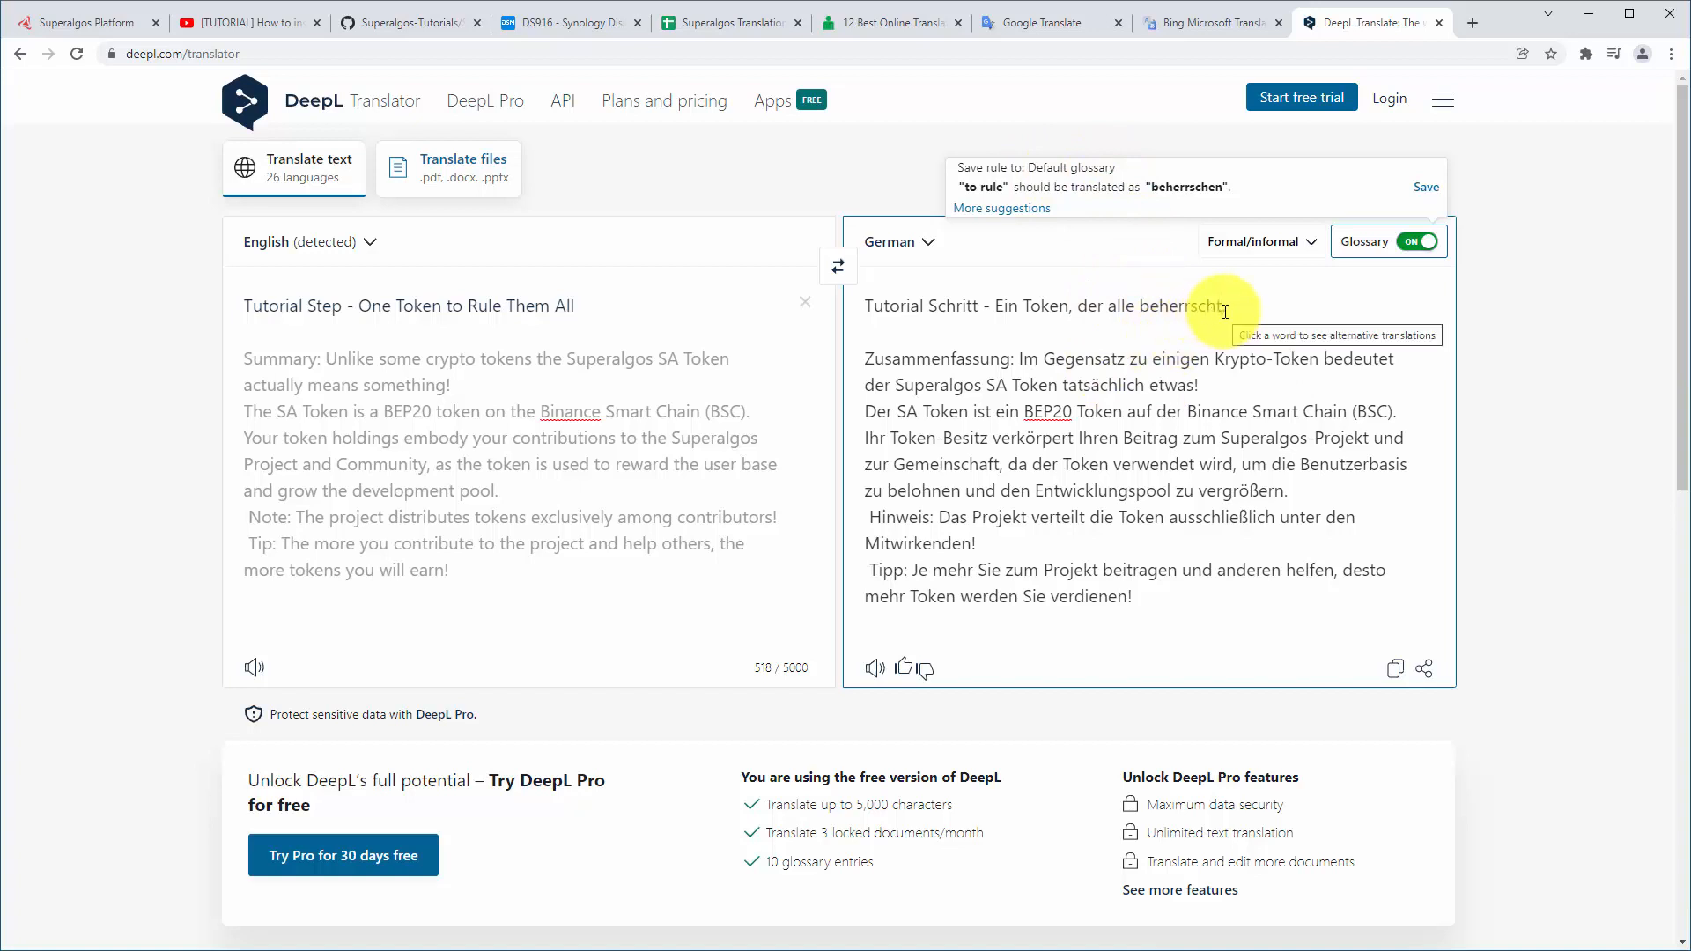
key("BackSpace")
type("en.")
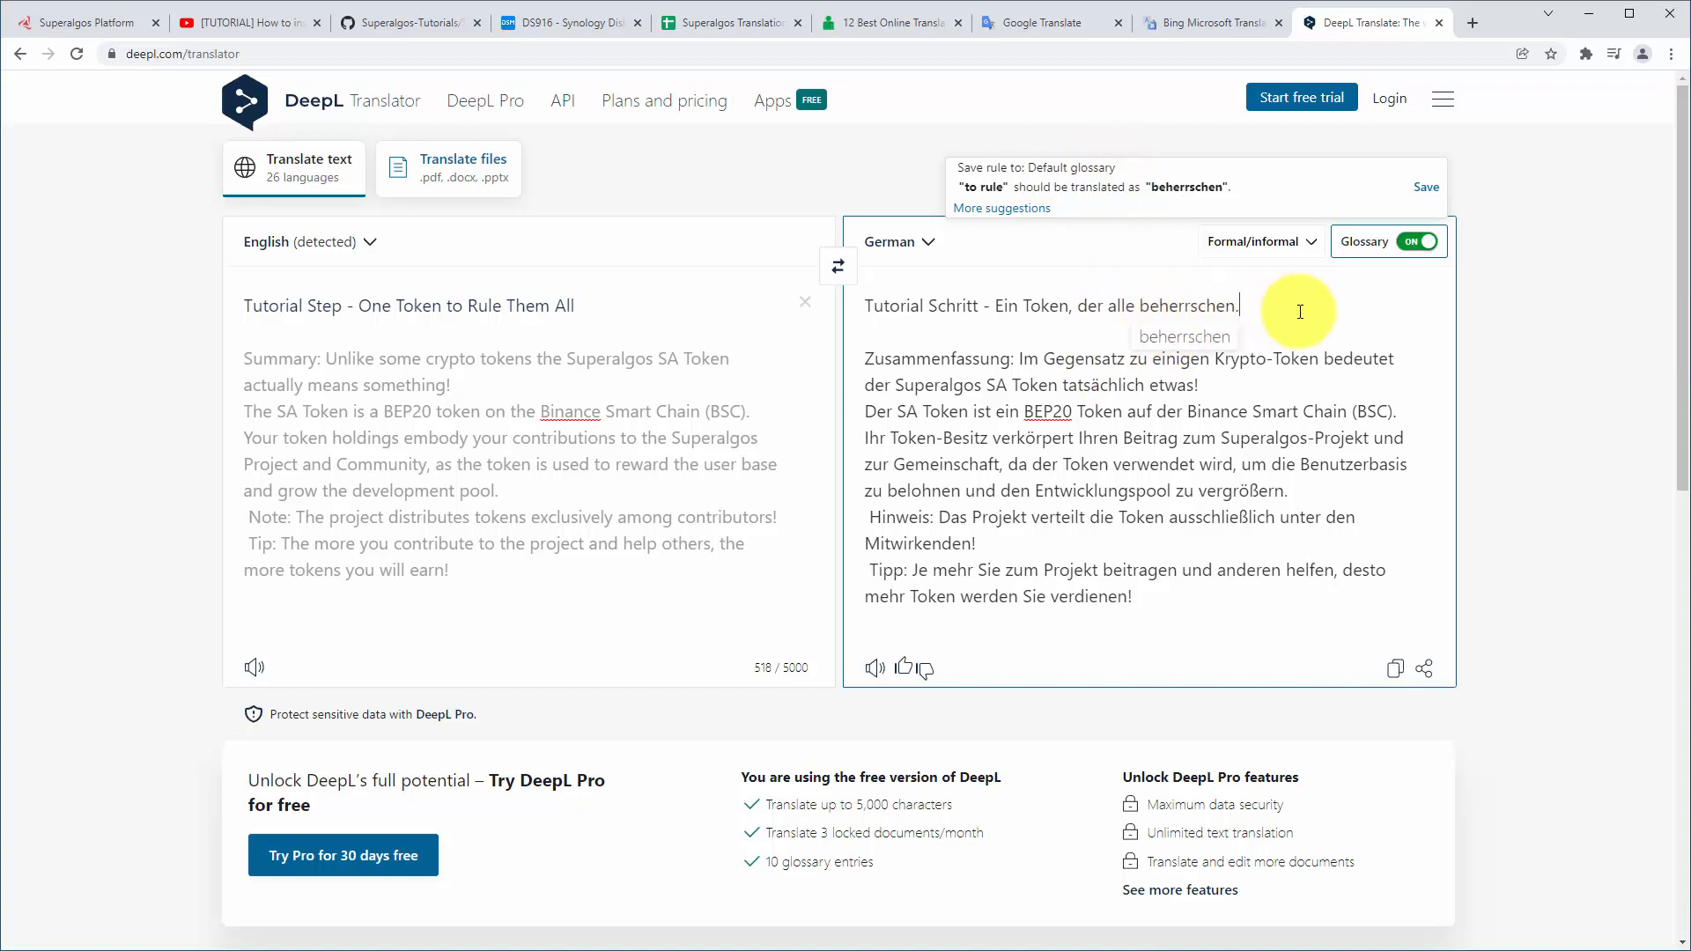
Reword the German title in DeepL as "Ein Token, um sie alle zu beherrschen" and listen to the German translation
left_click(1090, 306)
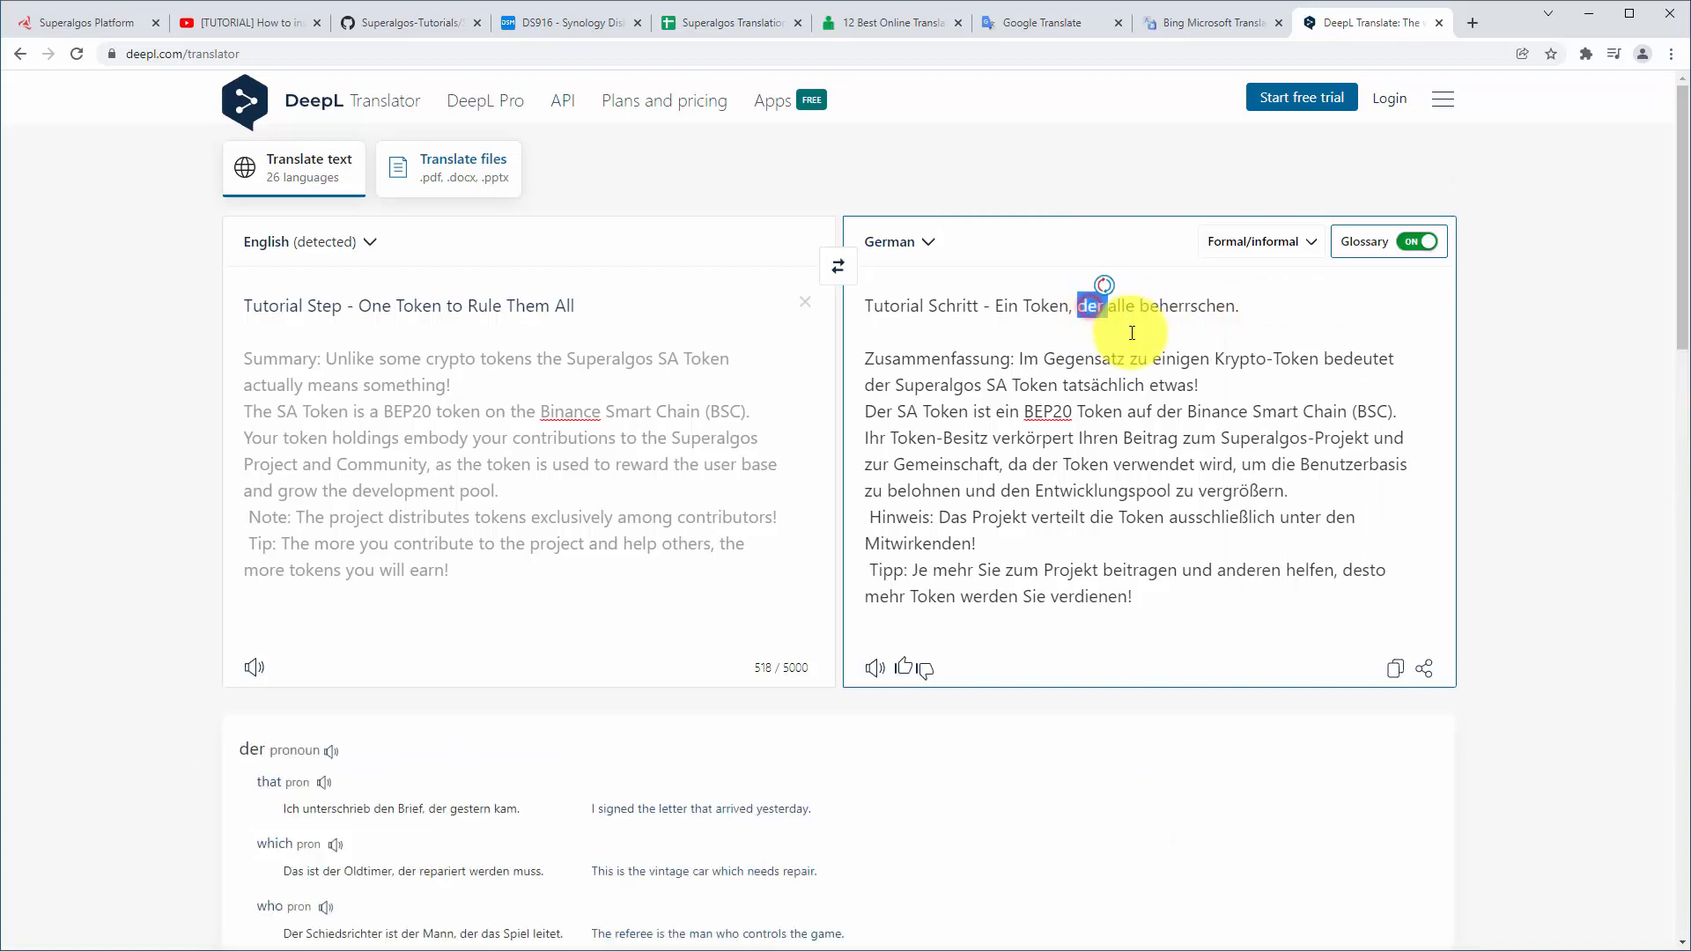
left_click(1092, 336)
left_click(1132, 306)
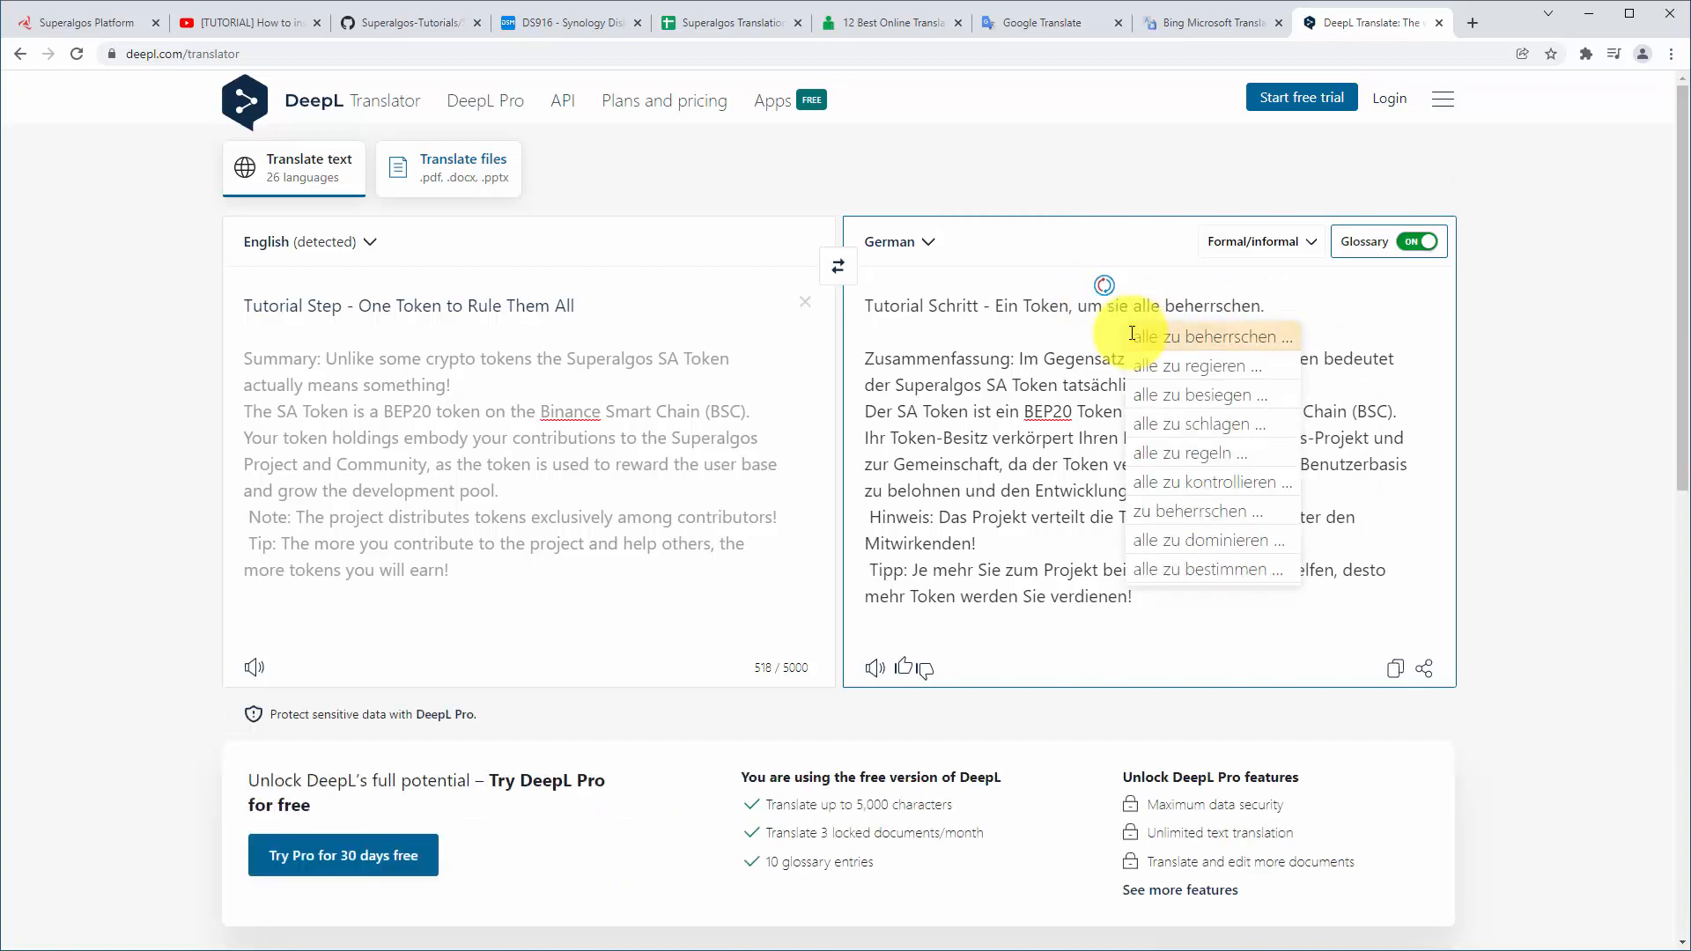
left_click(1147, 335)
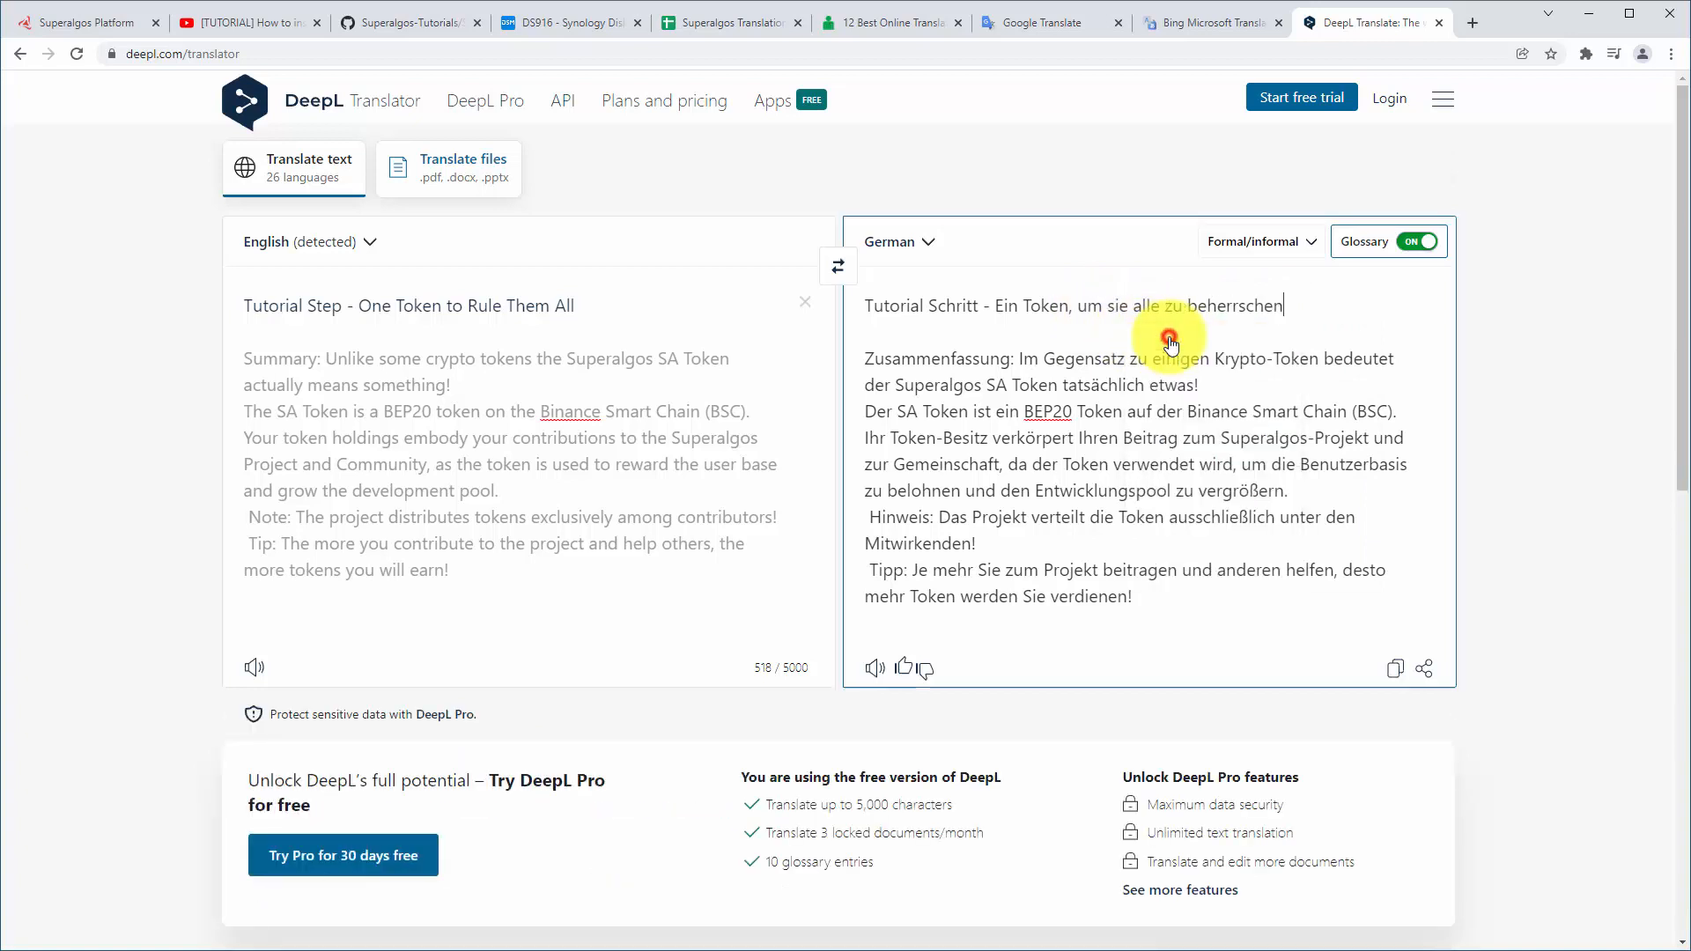
type(".")
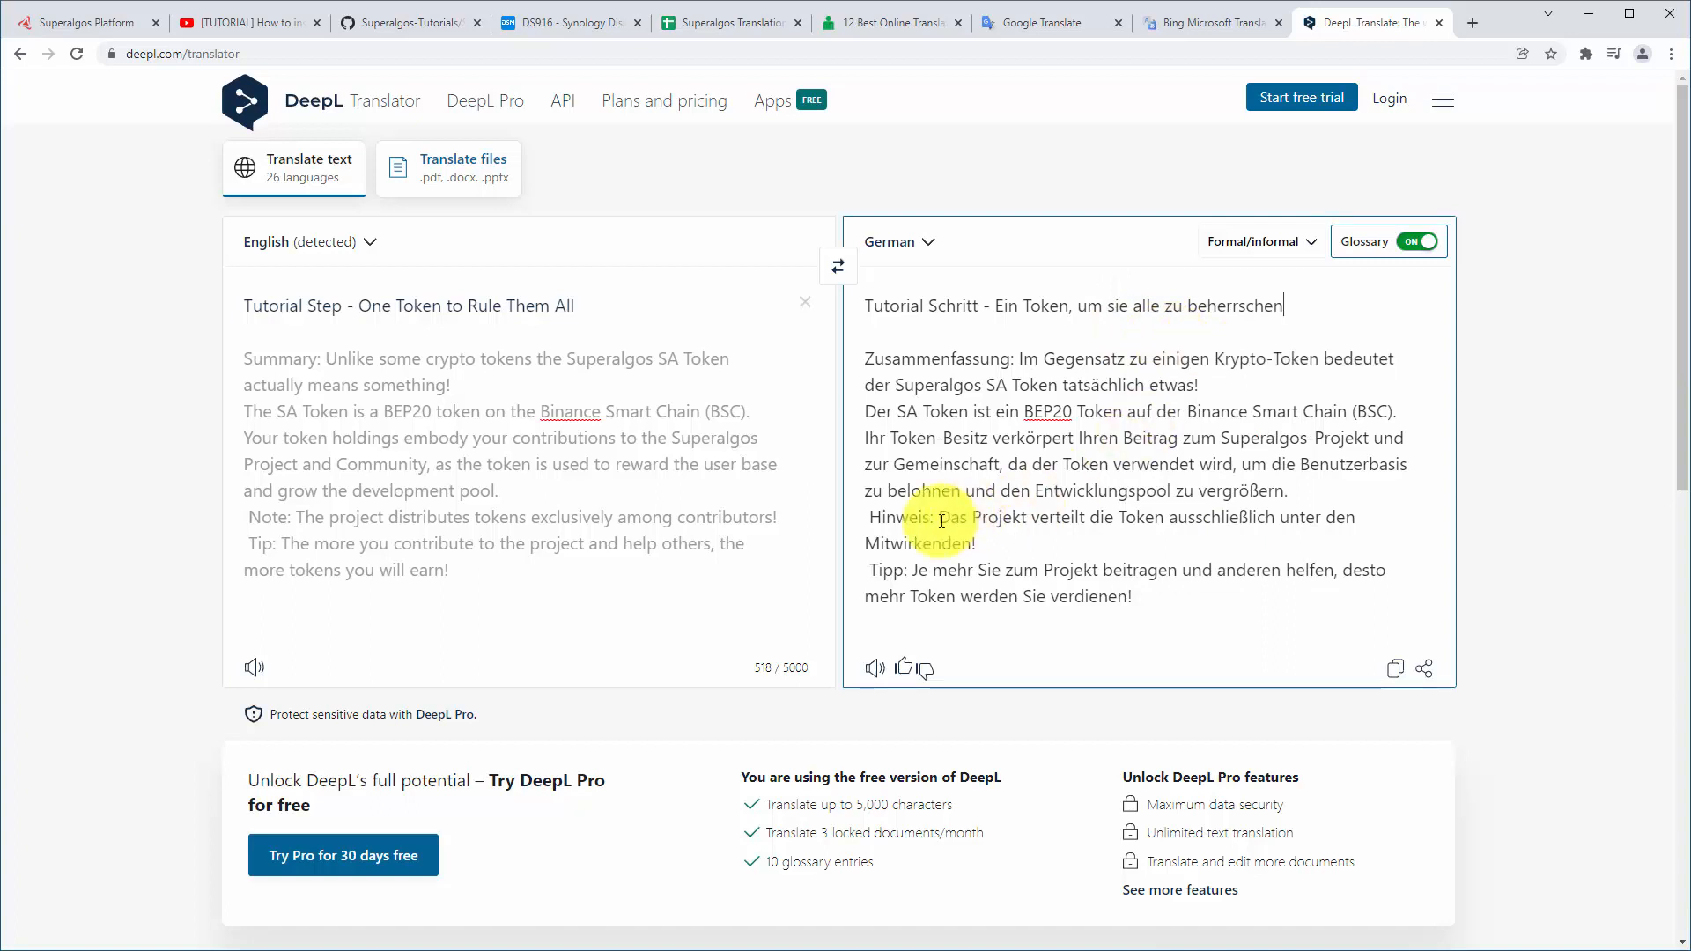
left_click(873, 675)
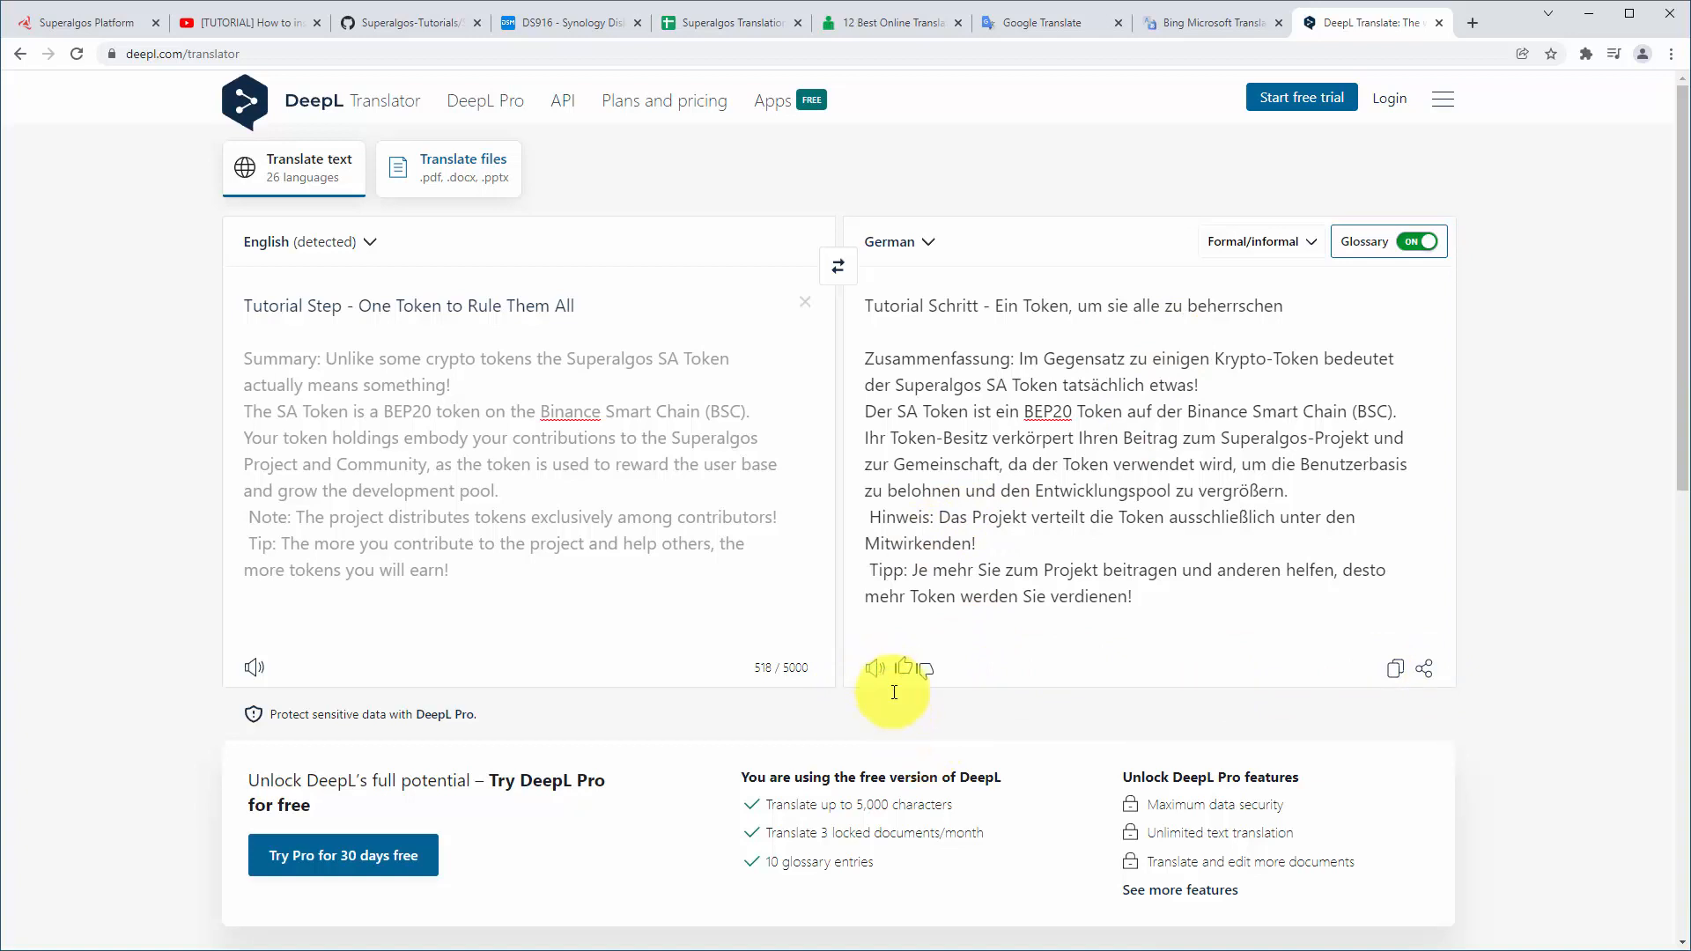
Replace the Superalgos page summary with Google Translate's German sentence "Im Gegensatz zu einigen Krypto-Token bedeutet der Superalgos SA-Token tatsächlich etwas!"
key("ctrl+shift+Tab")
key("ctrl+shift+Tab")
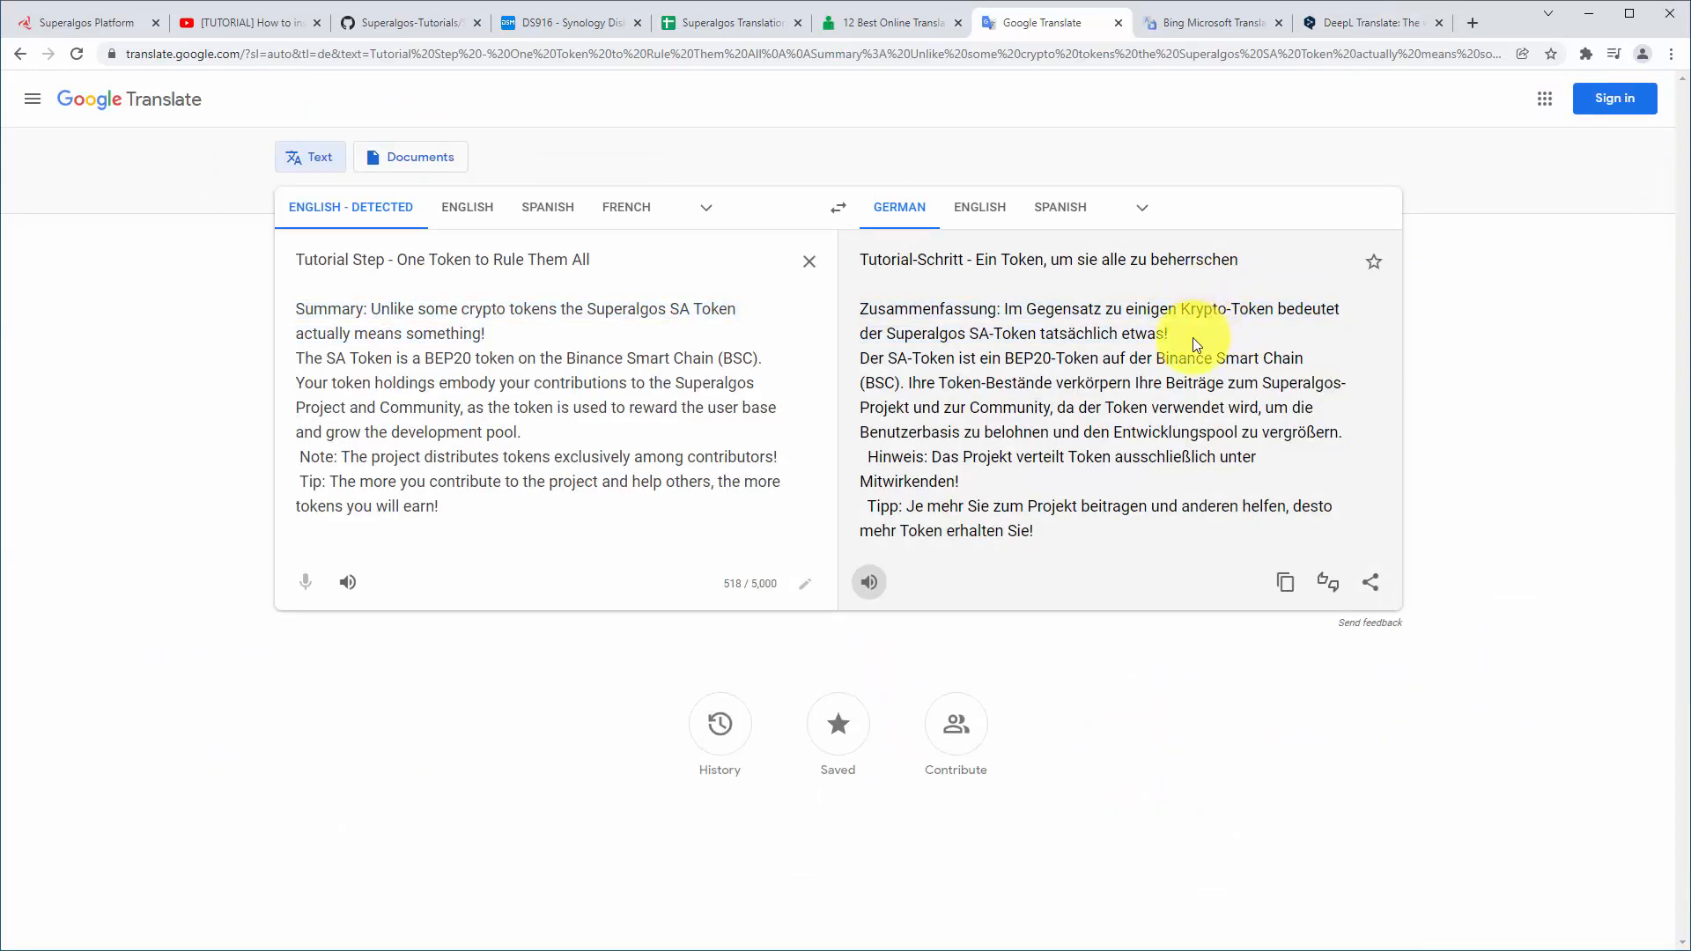
left_click_drag(1196, 339, 1012, 314)
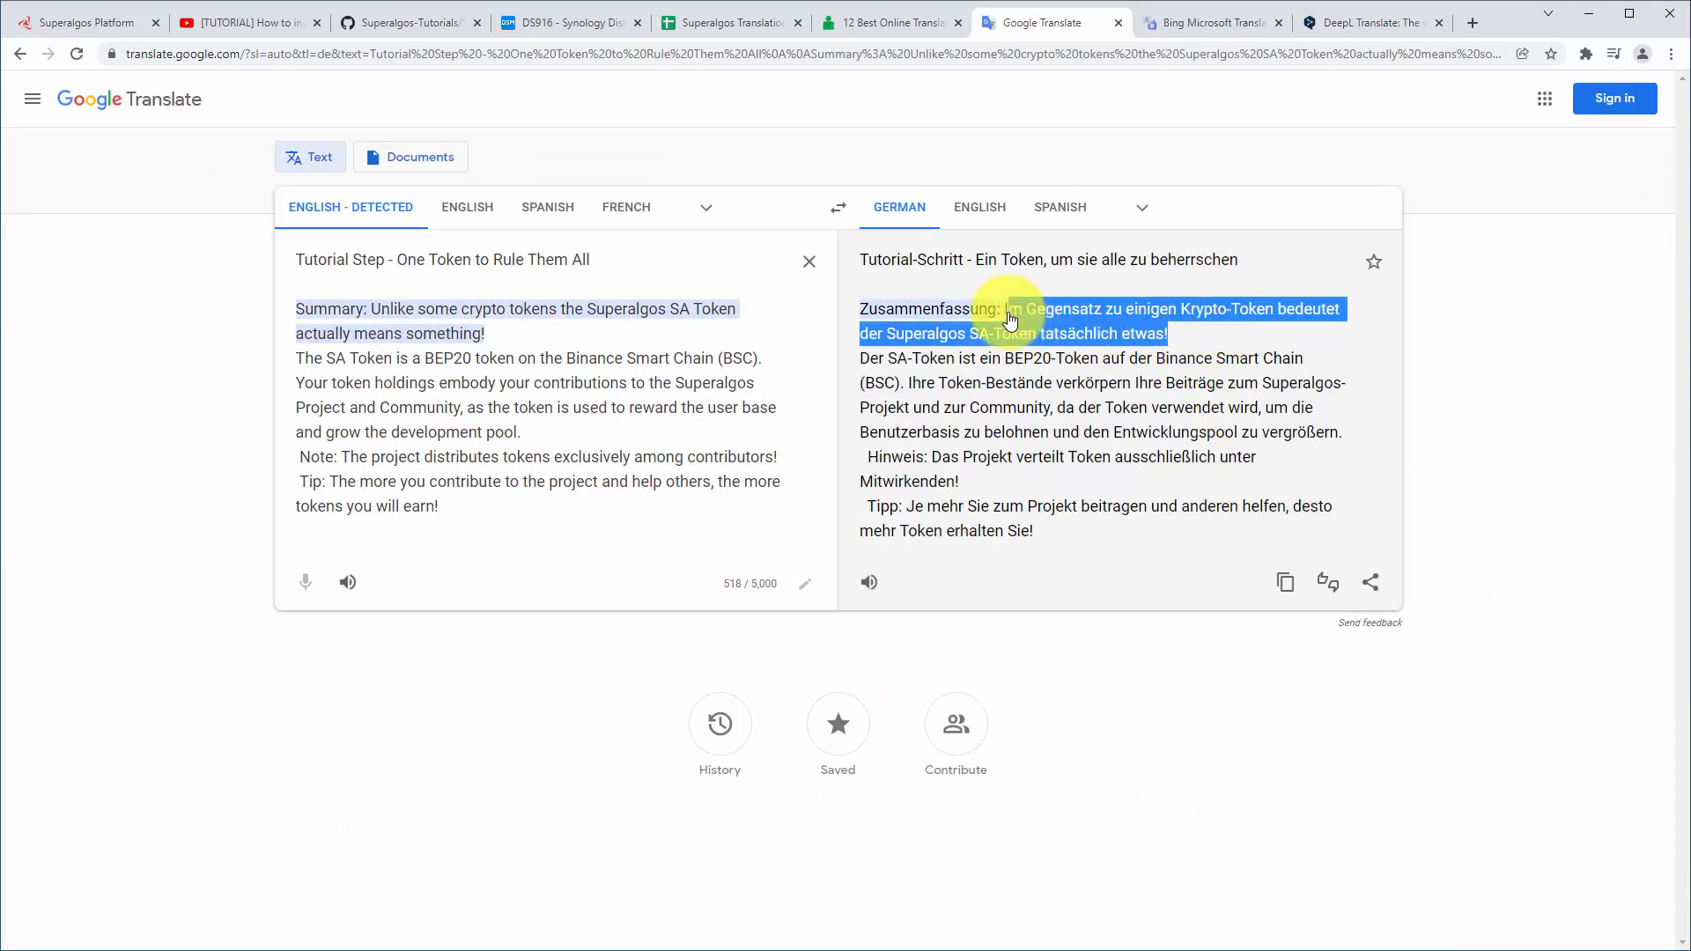
key("ctrl+c")
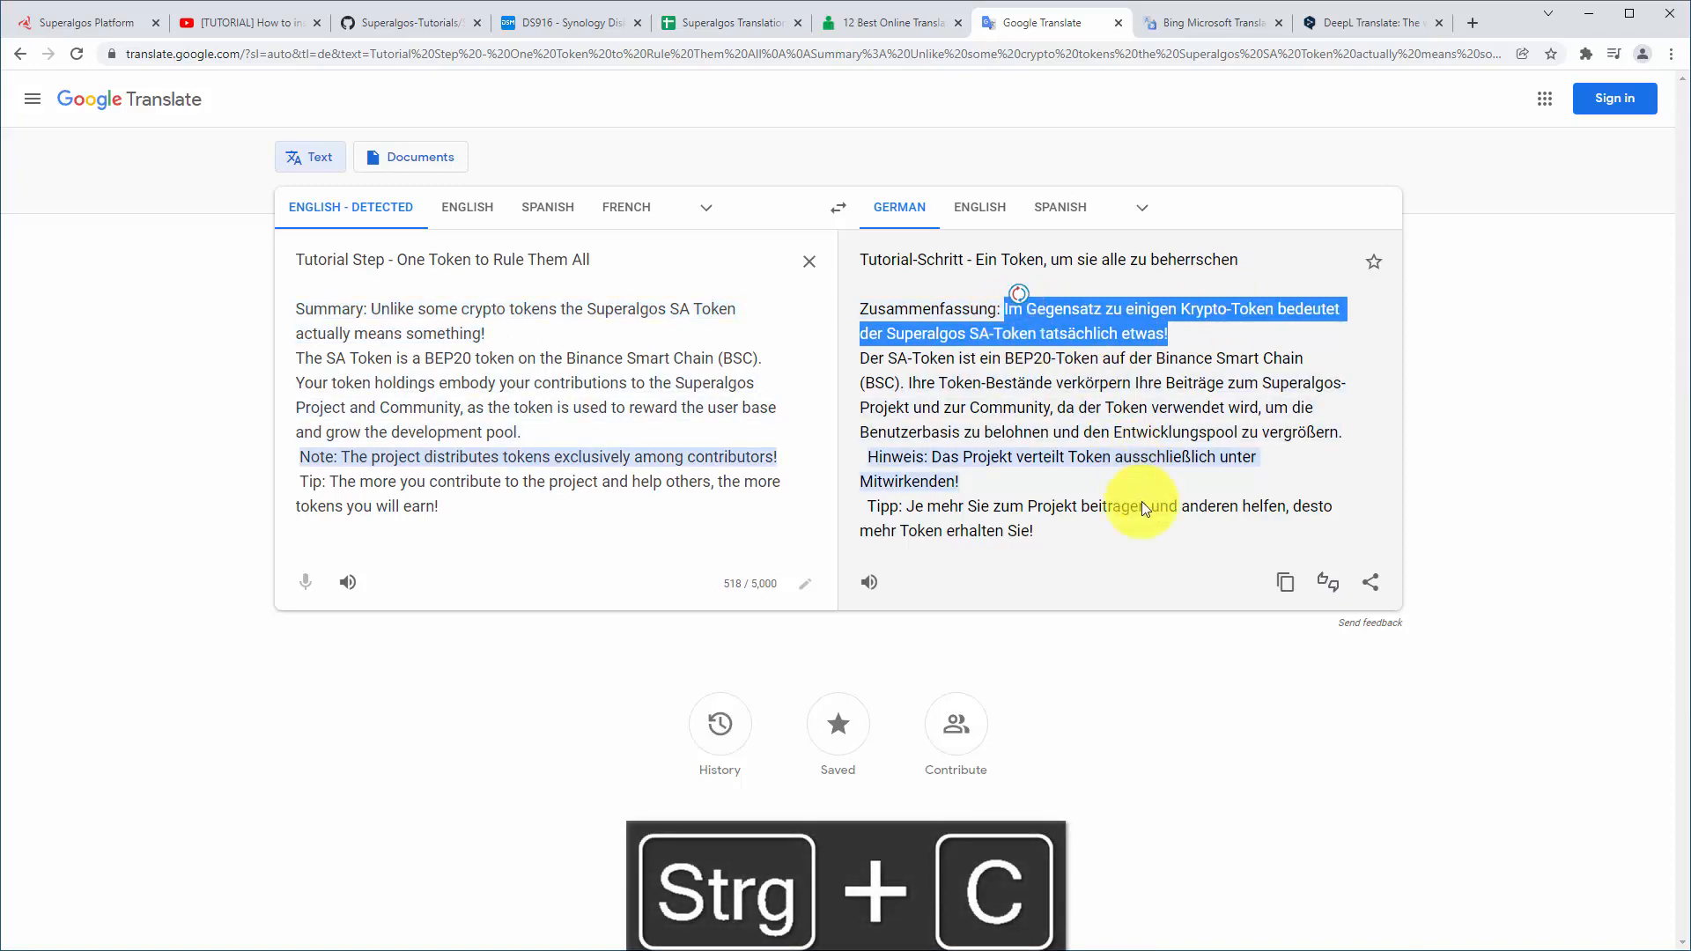
left_click(106, 27)
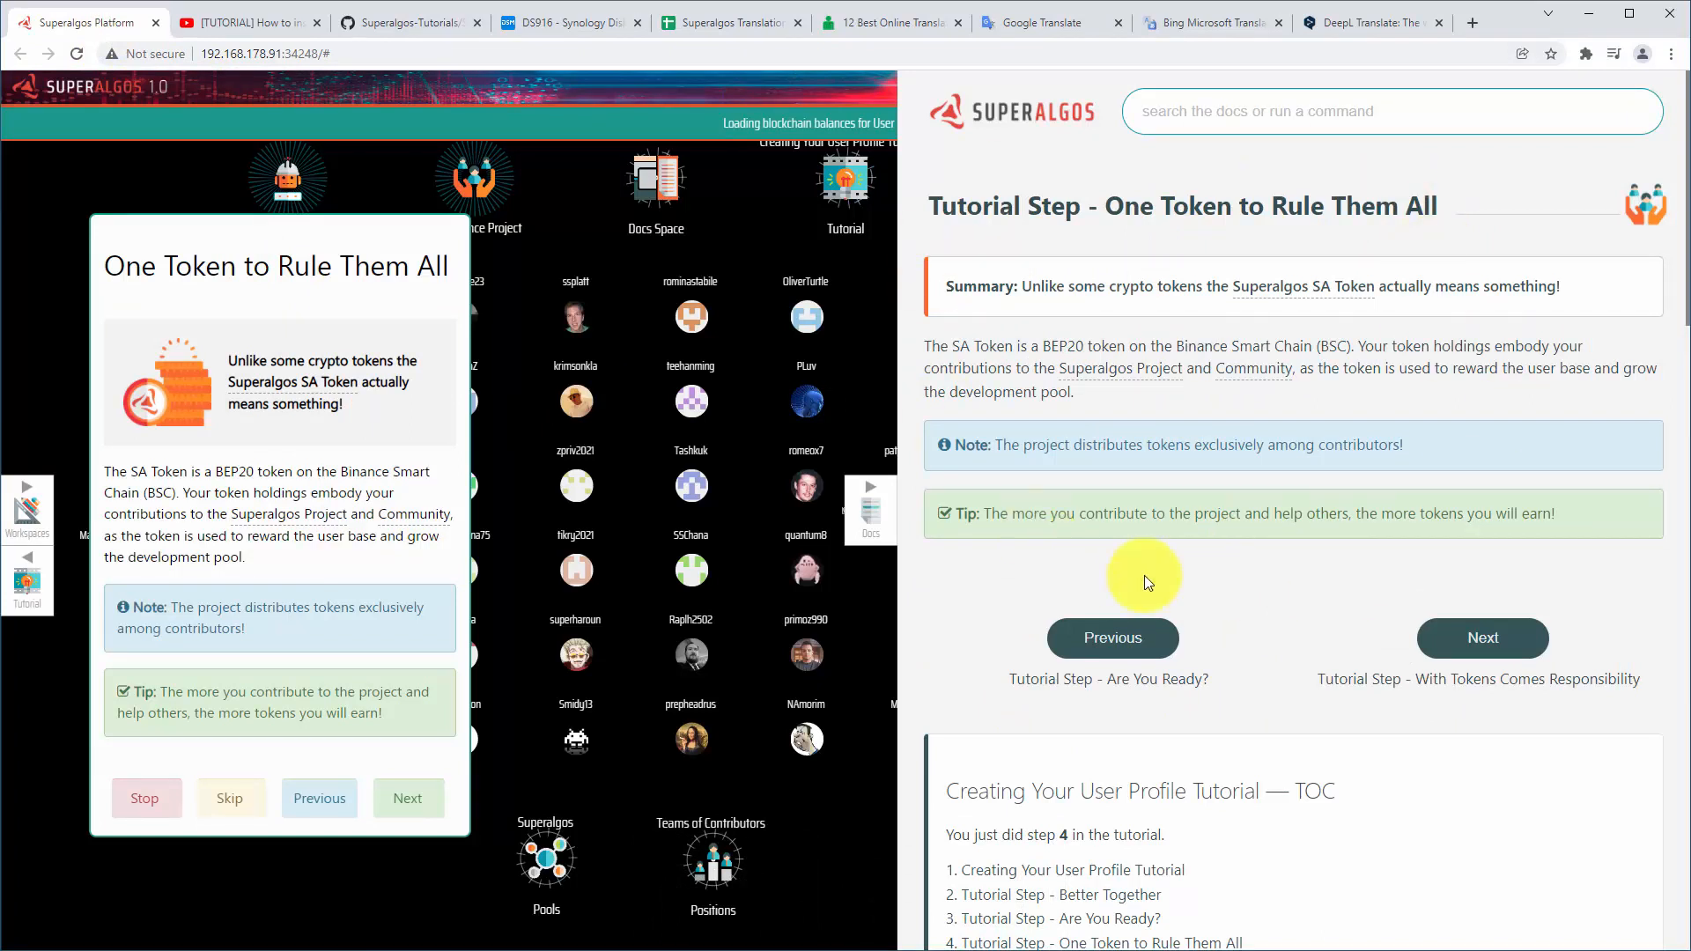
right_click(1134, 288)
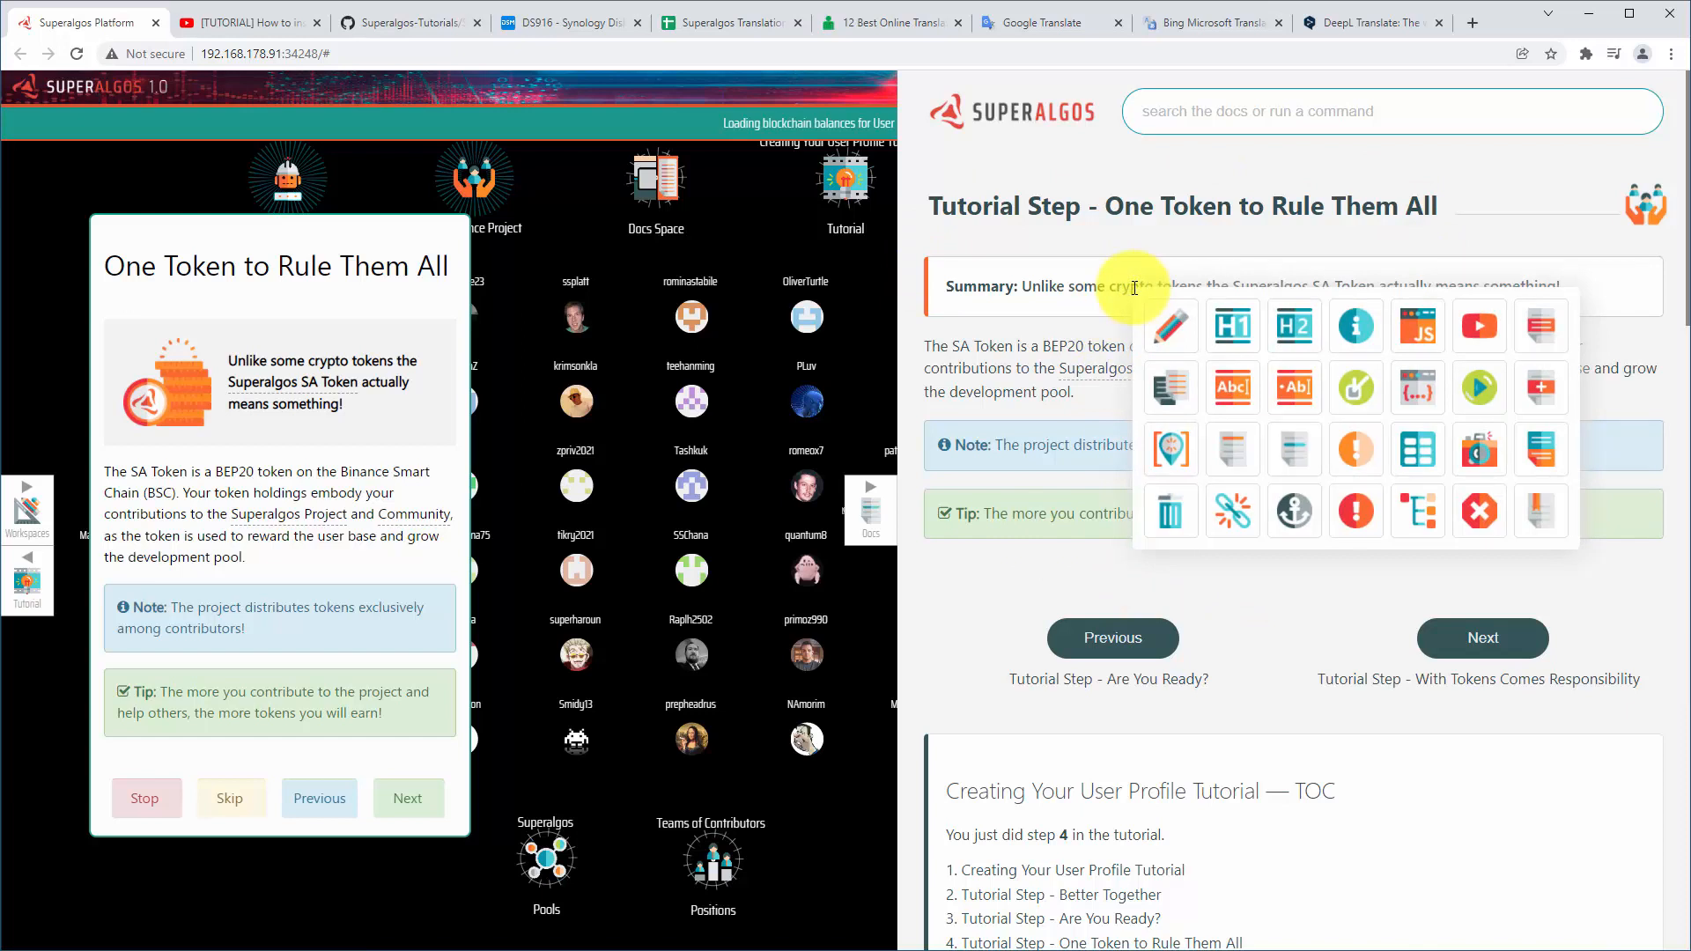
left_click(1169, 341)
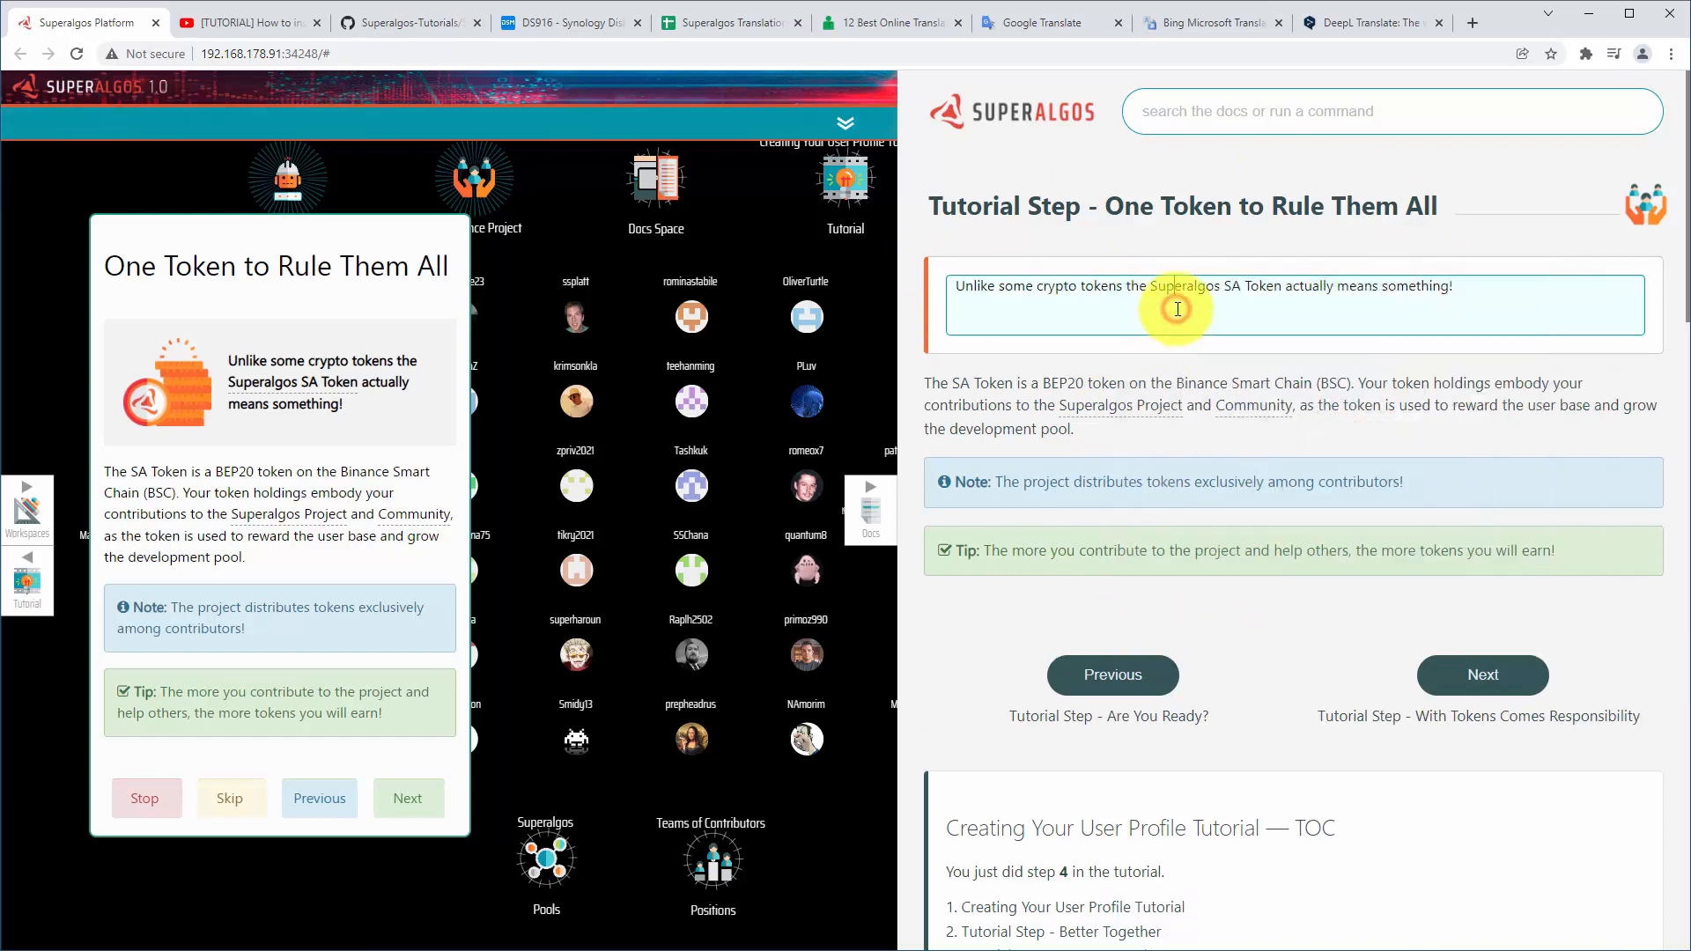
triple_click(1177, 309)
key("ctrl+v")
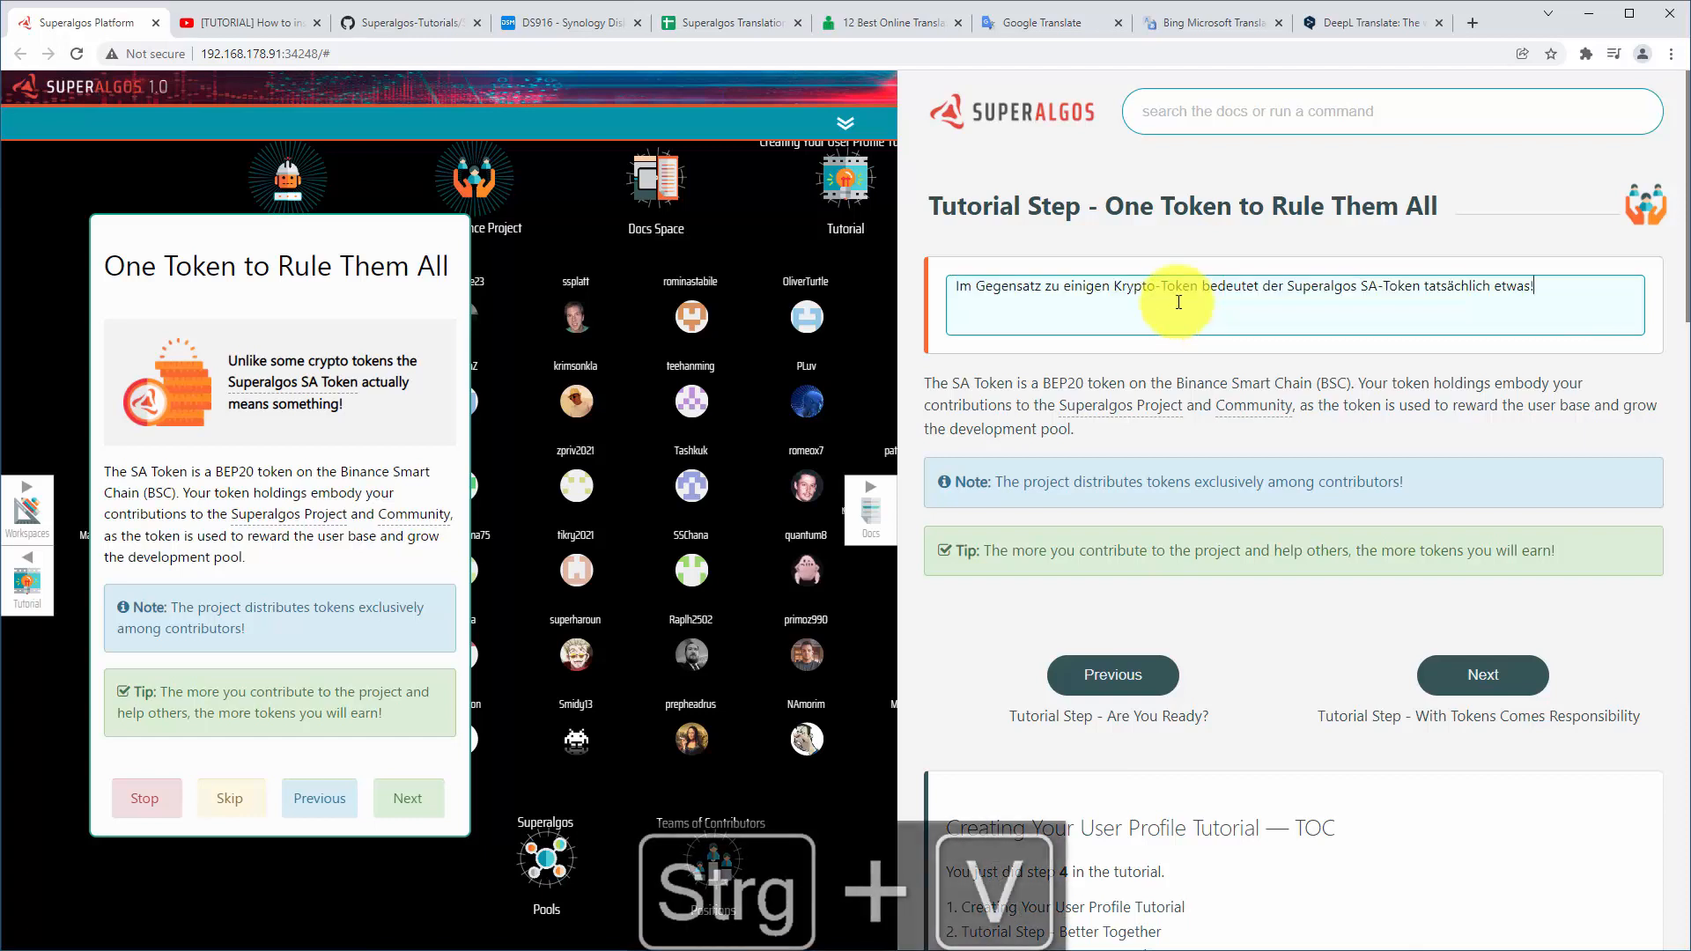
left_click(1182, 248)
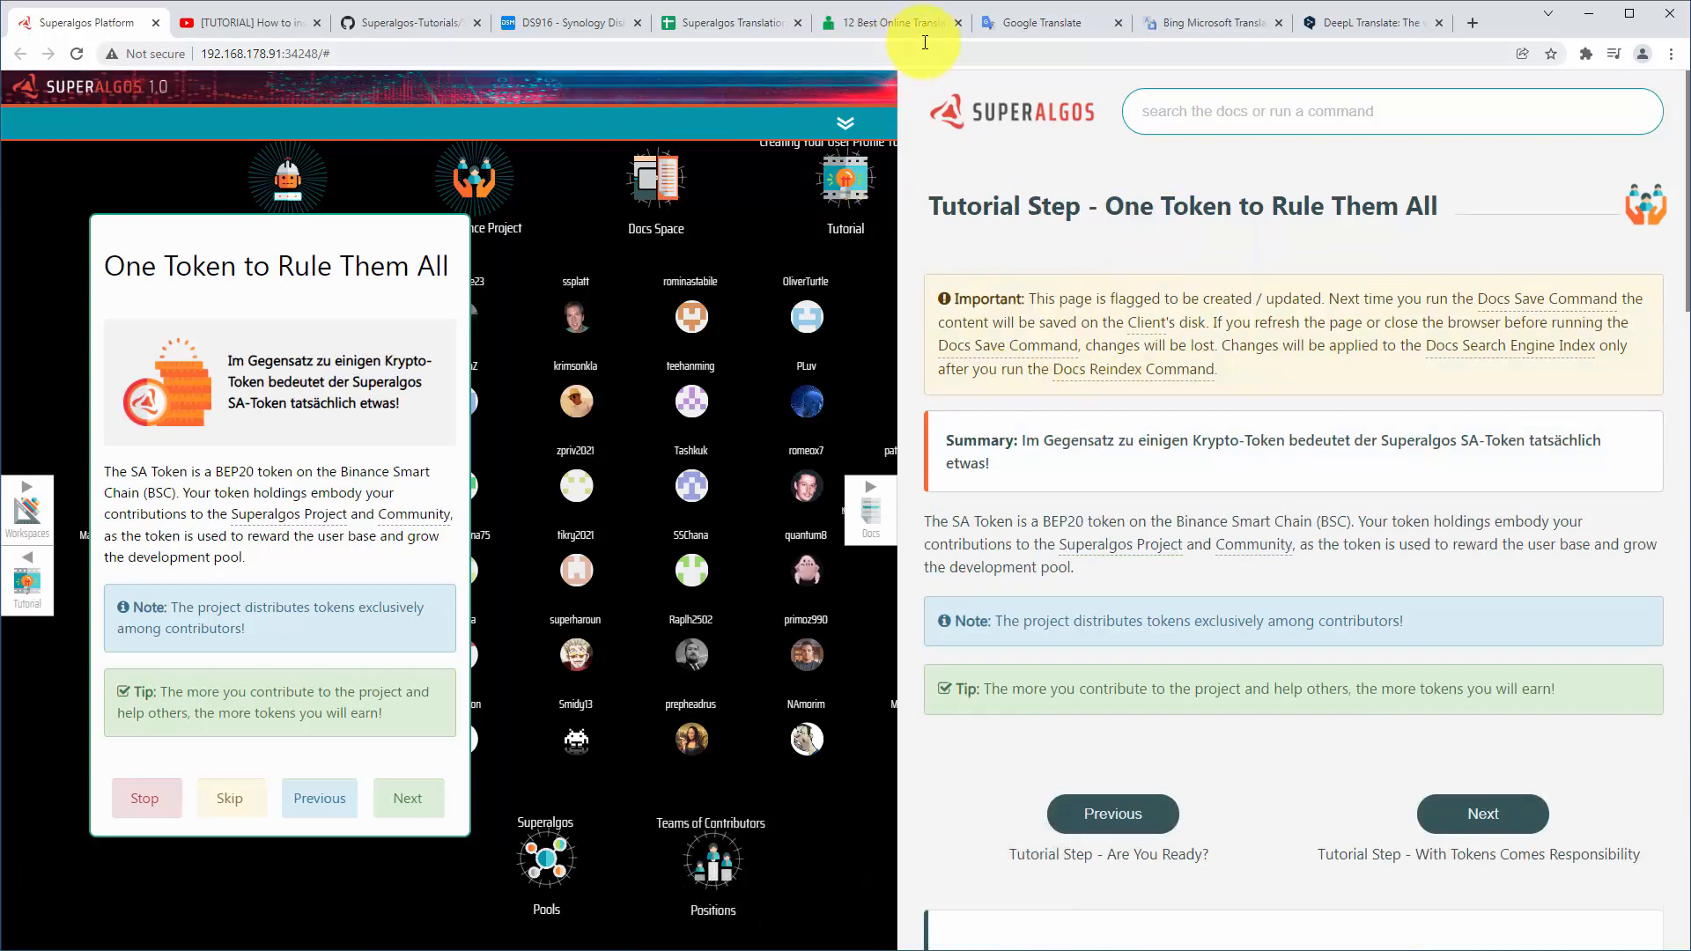
Replace the main paragraph below the summary in Superalgos with Google Translate's German version, from "Der SA-Token ist" through "Entwicklungspool zu vergrößern."
left_click(1027, 32)
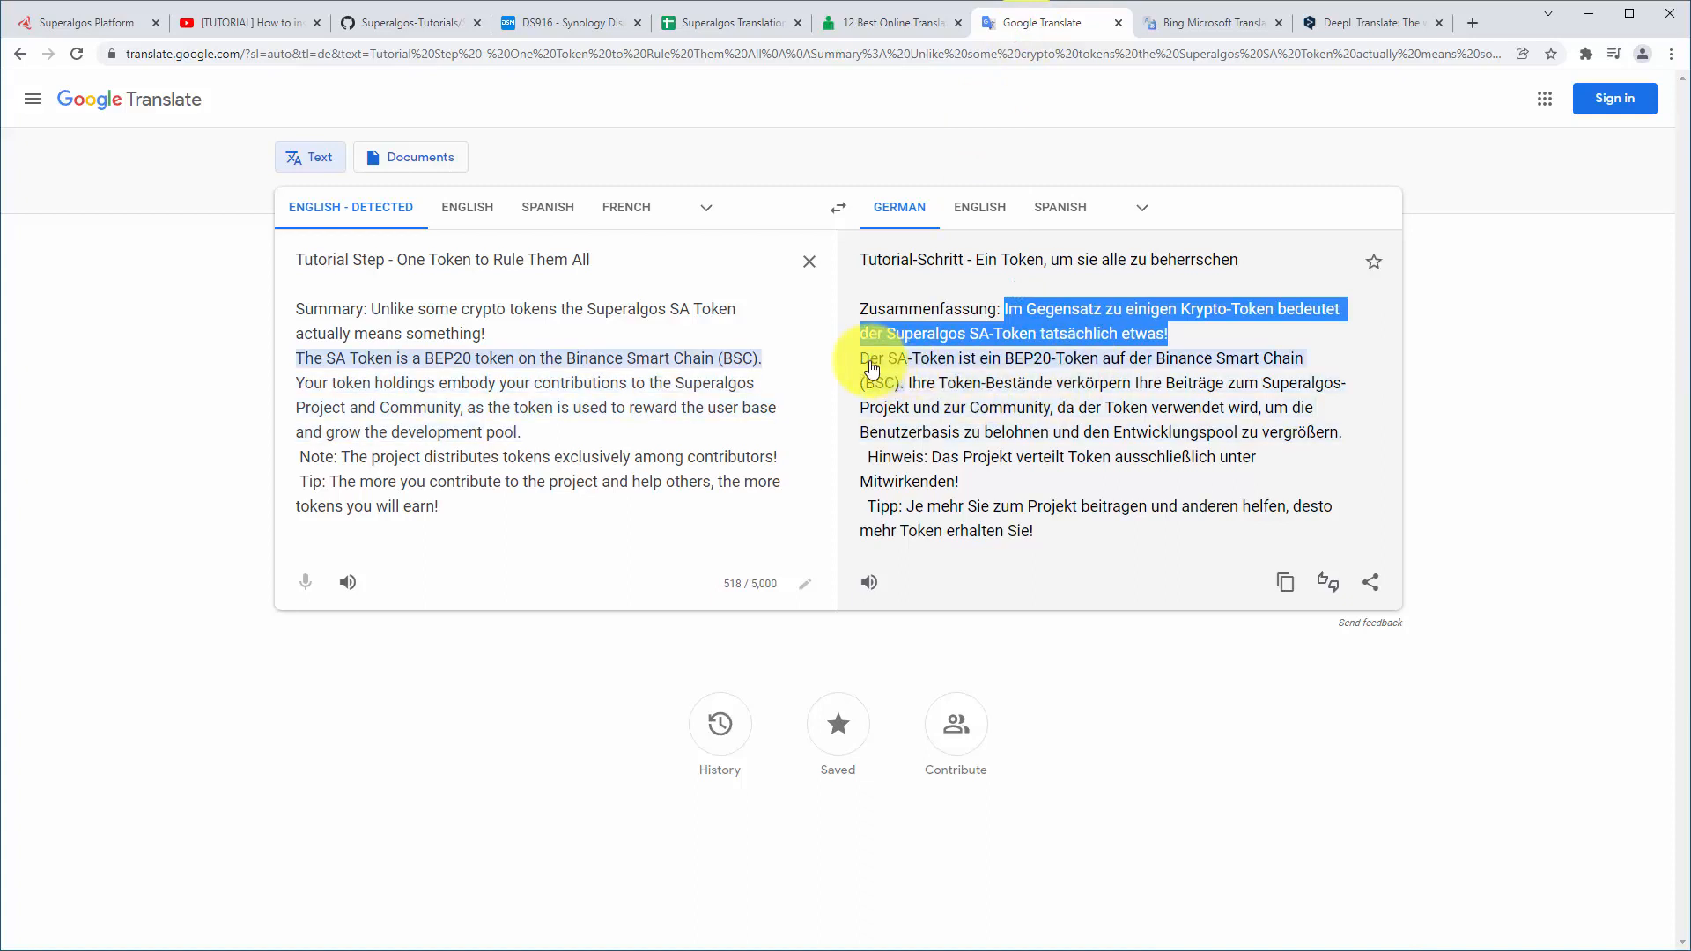
left_click_drag(861, 359, 1349, 440)
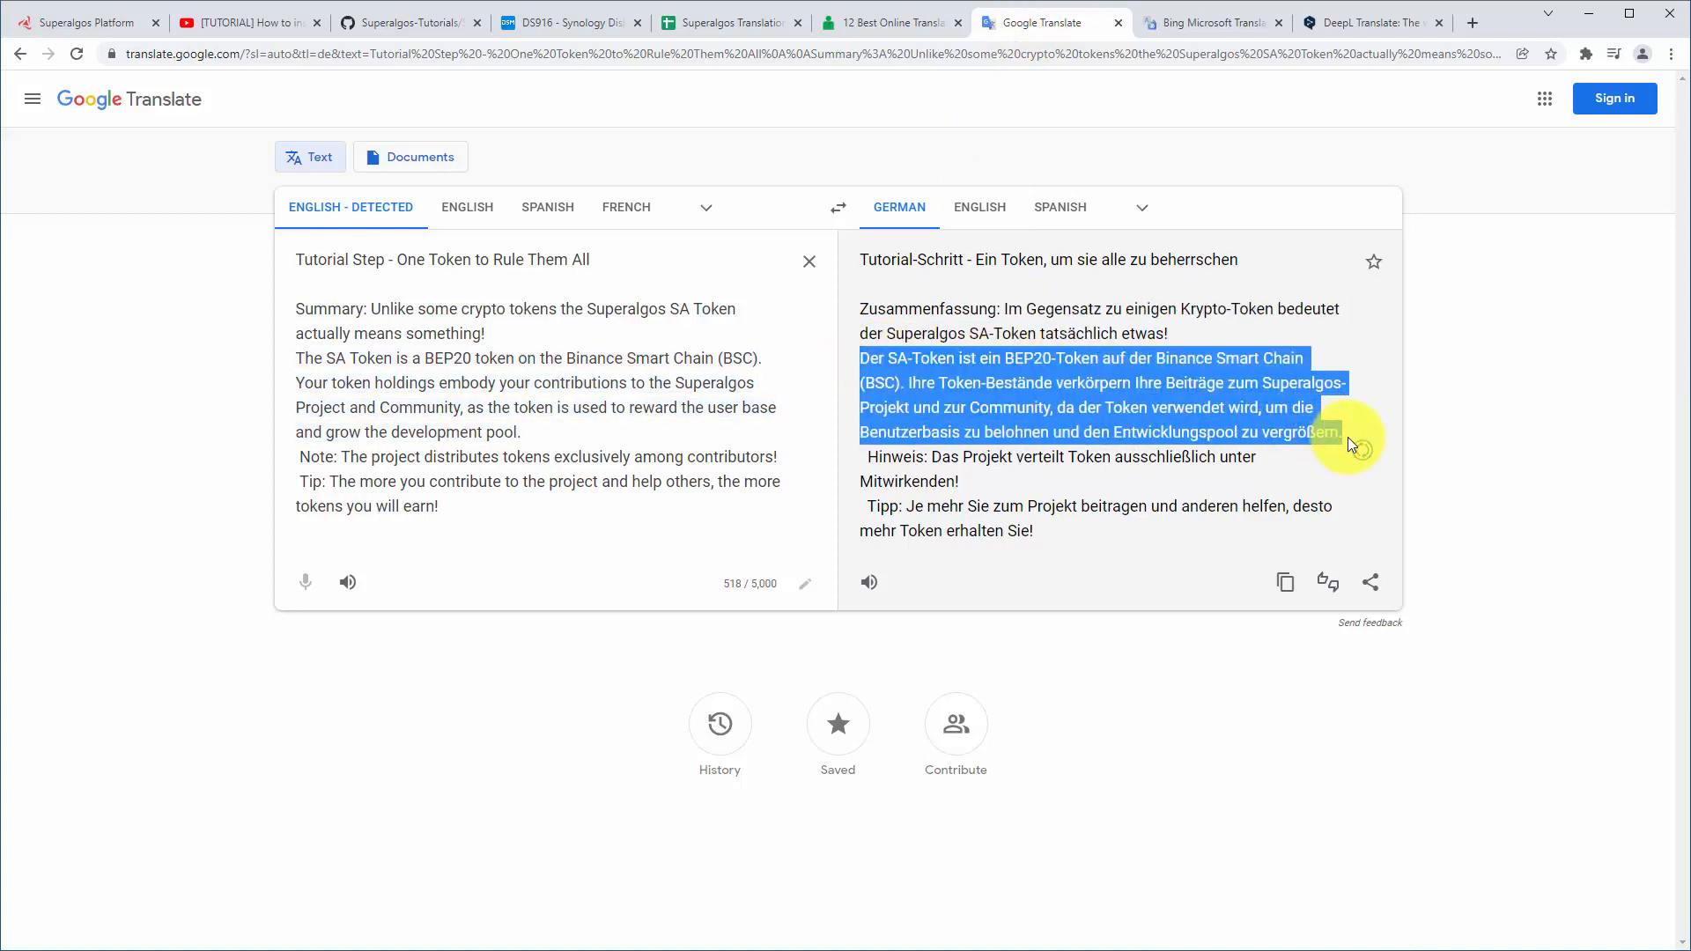
left_click(27, 23)
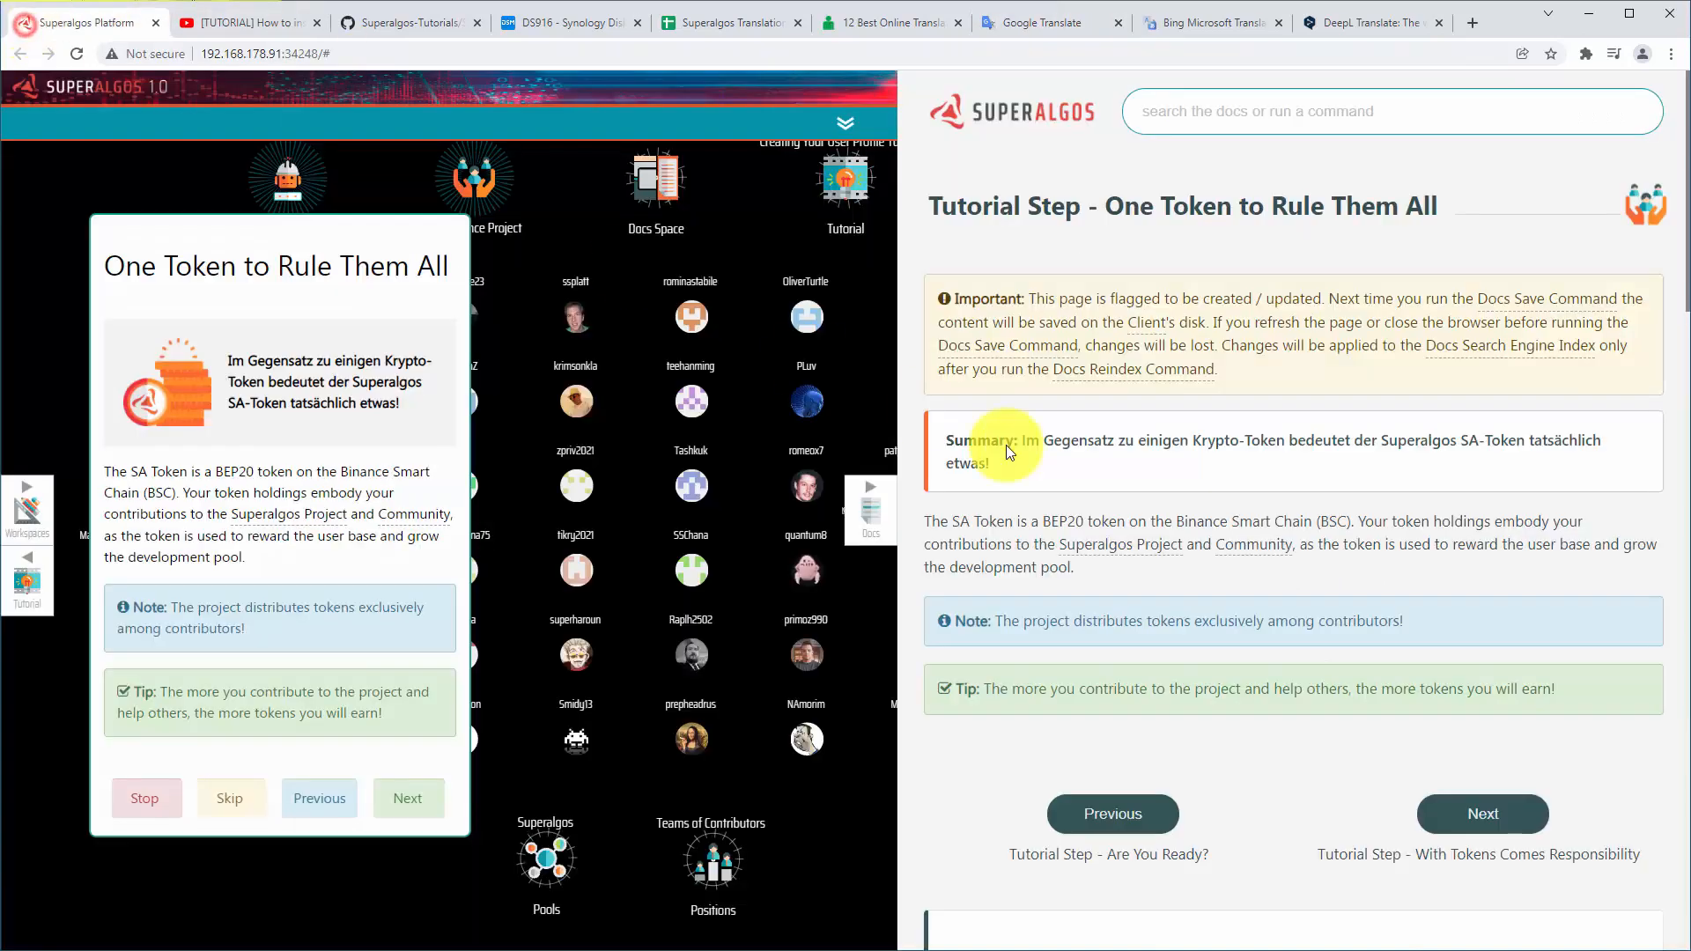
key("ctrl+c")
right_click(1015, 545)
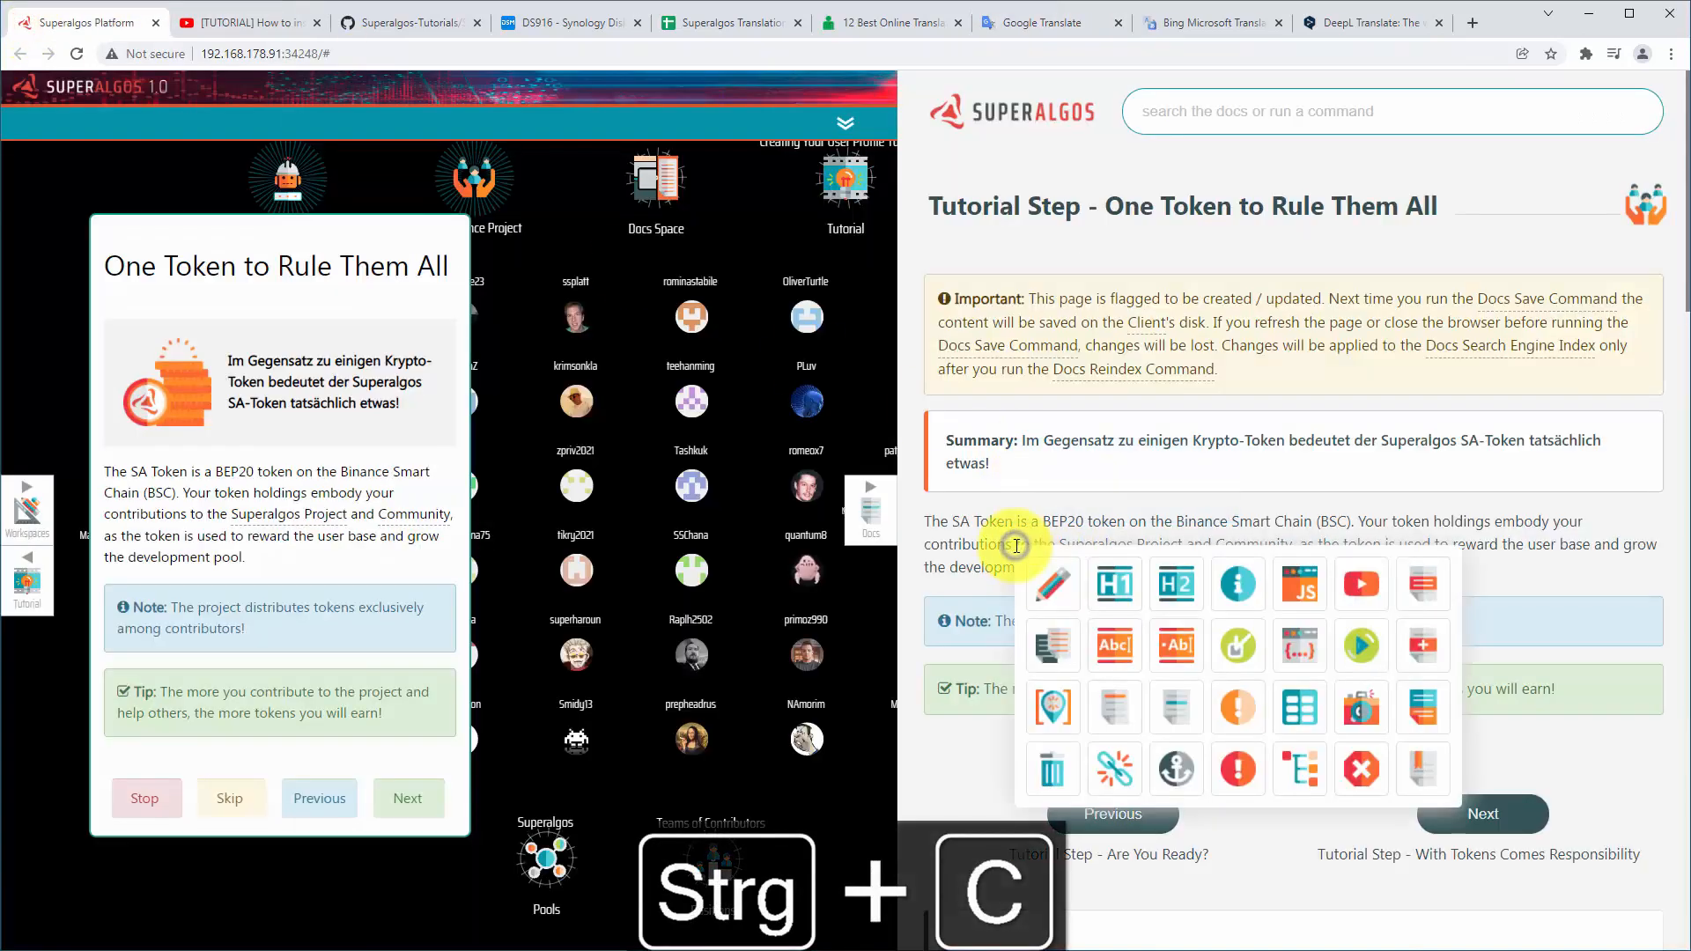
left_click(1056, 591)
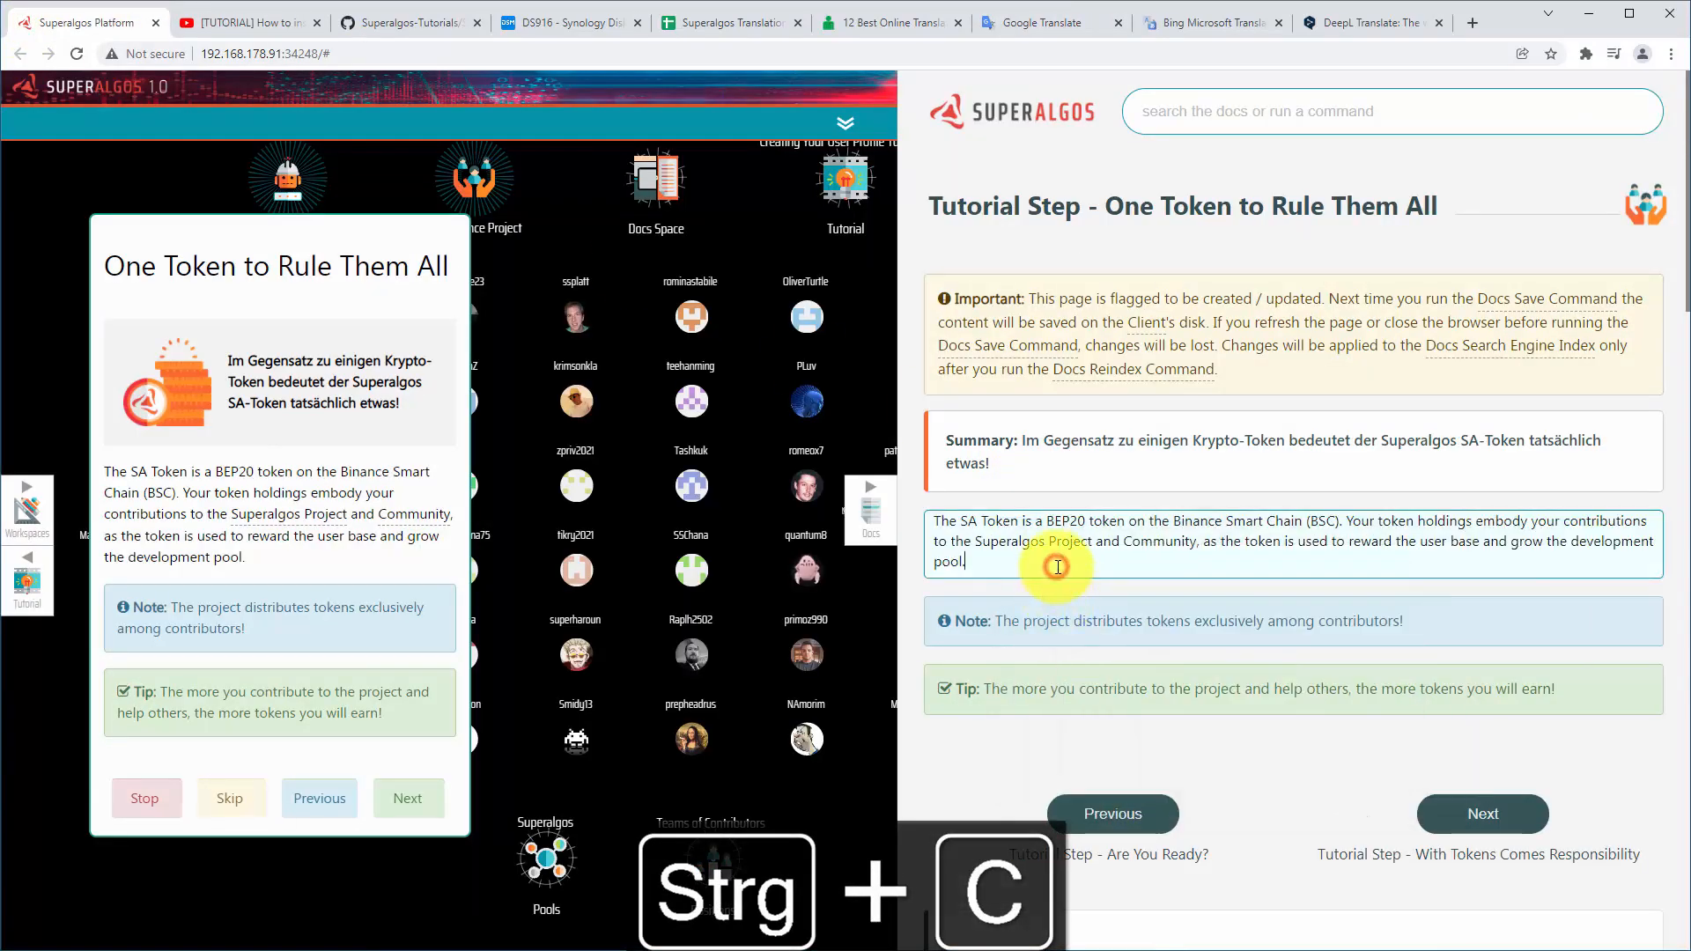
key("ctrl+a")
key("ctrl+v")
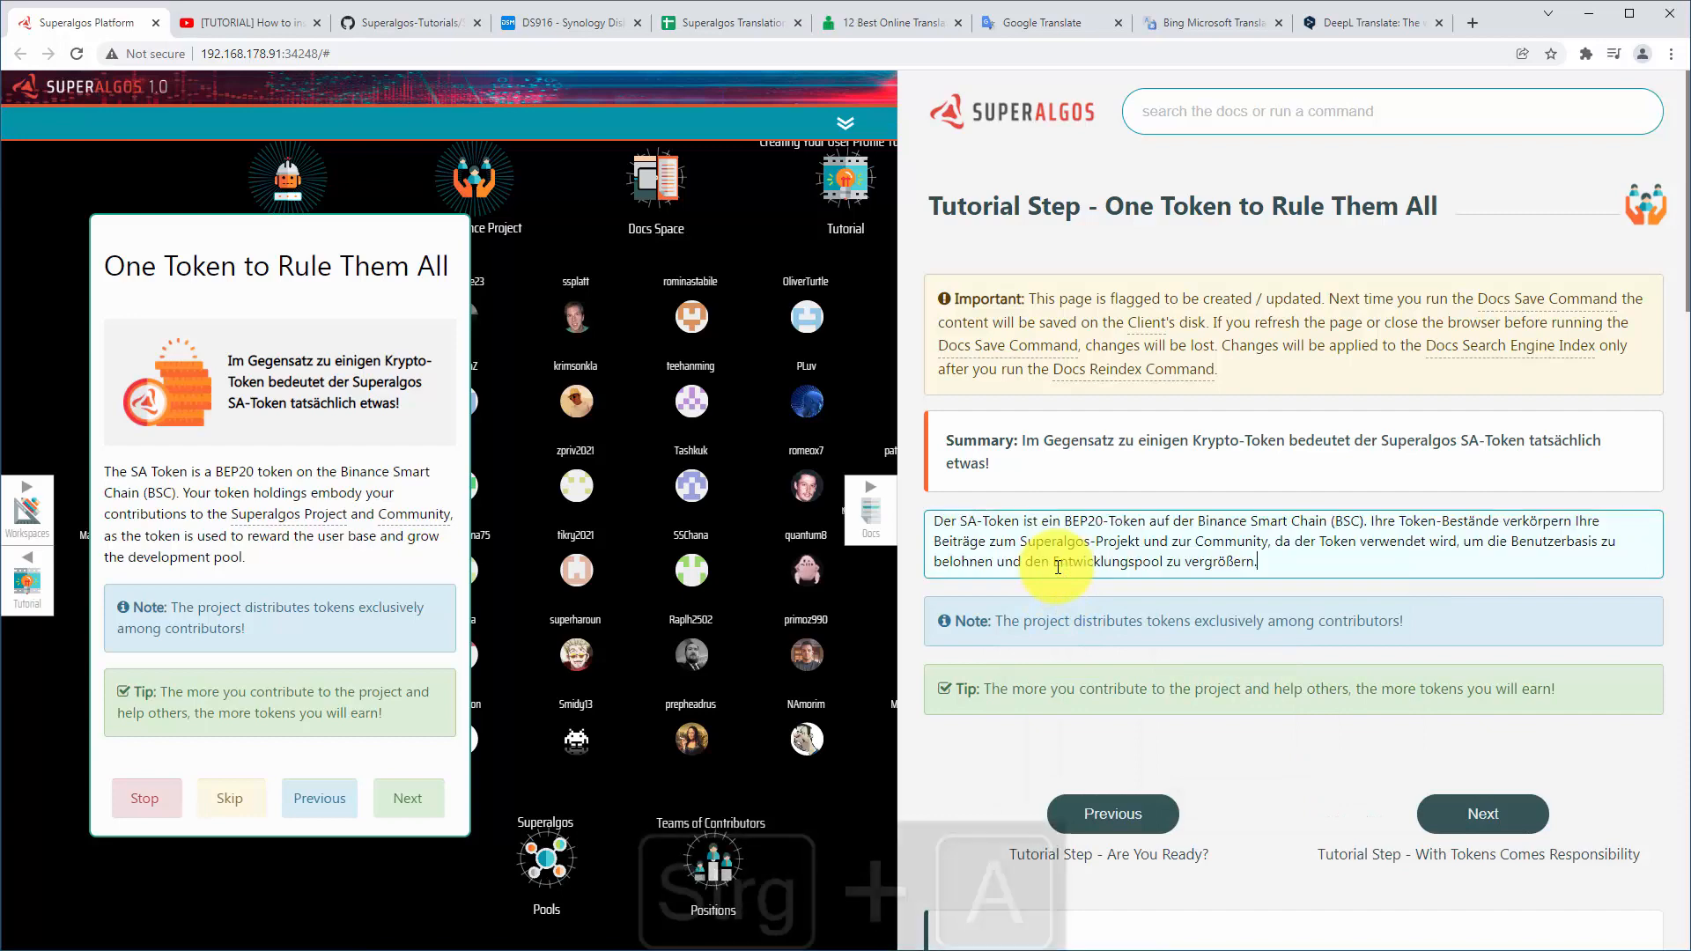
left_click(1061, 498)
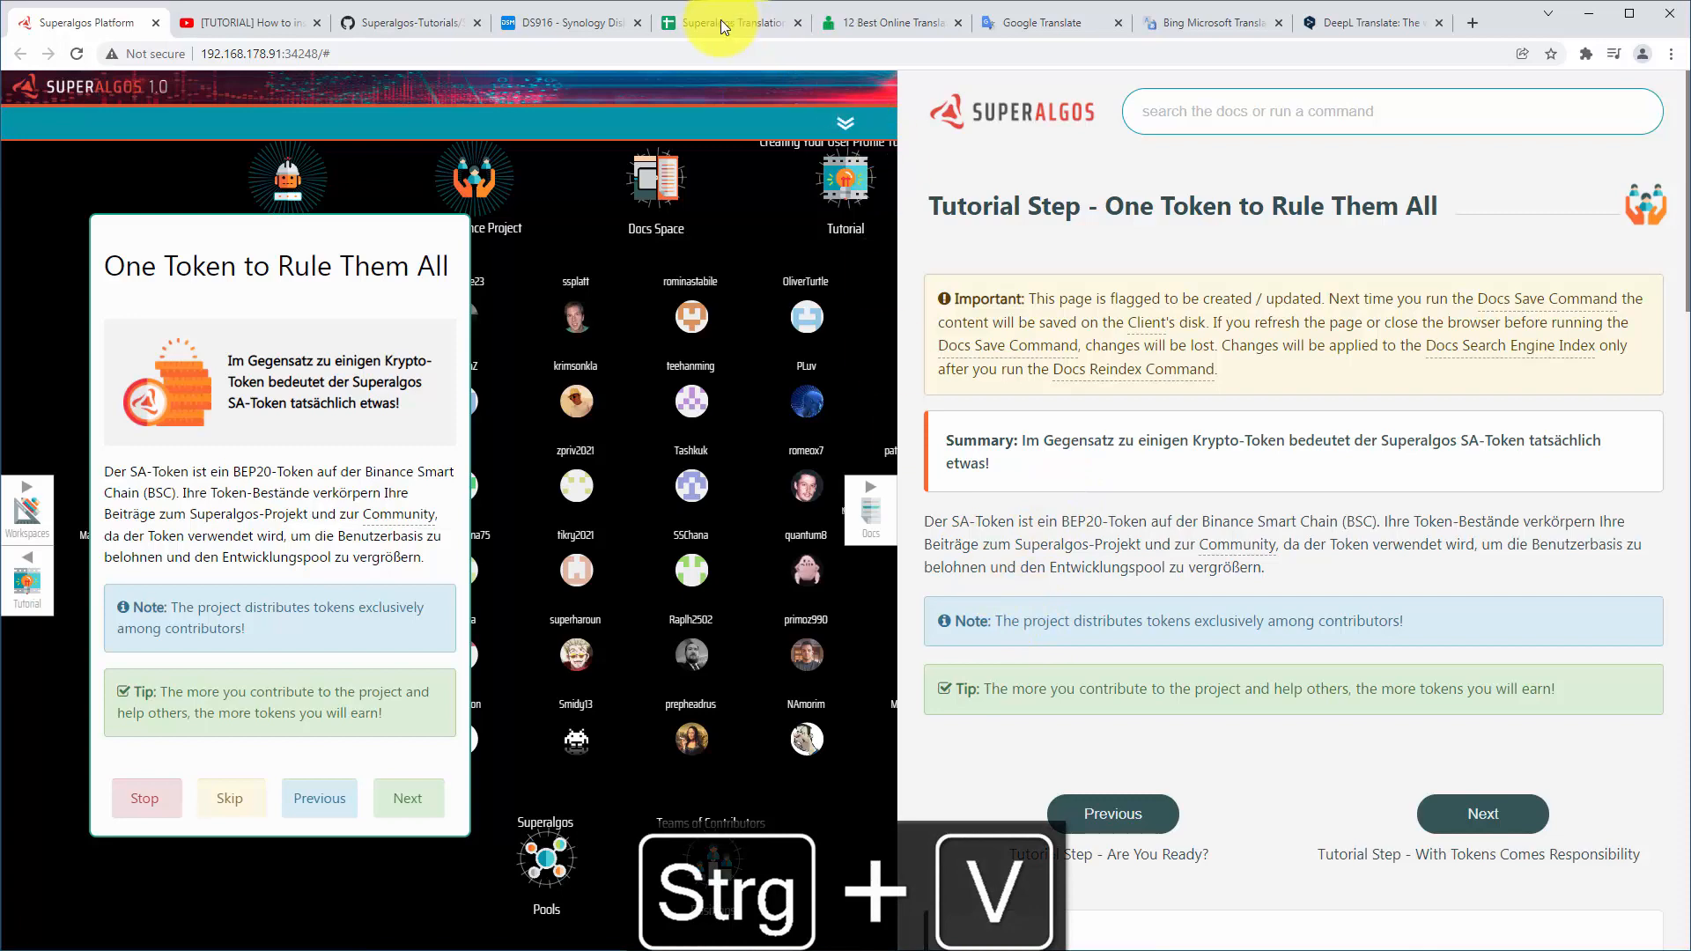
Replace the Superalgos note text with Google Translate's German sentence "Das Projekt verteilt Token ausschließlich unter Mitwirkenden!"
left_click(1042, 22)
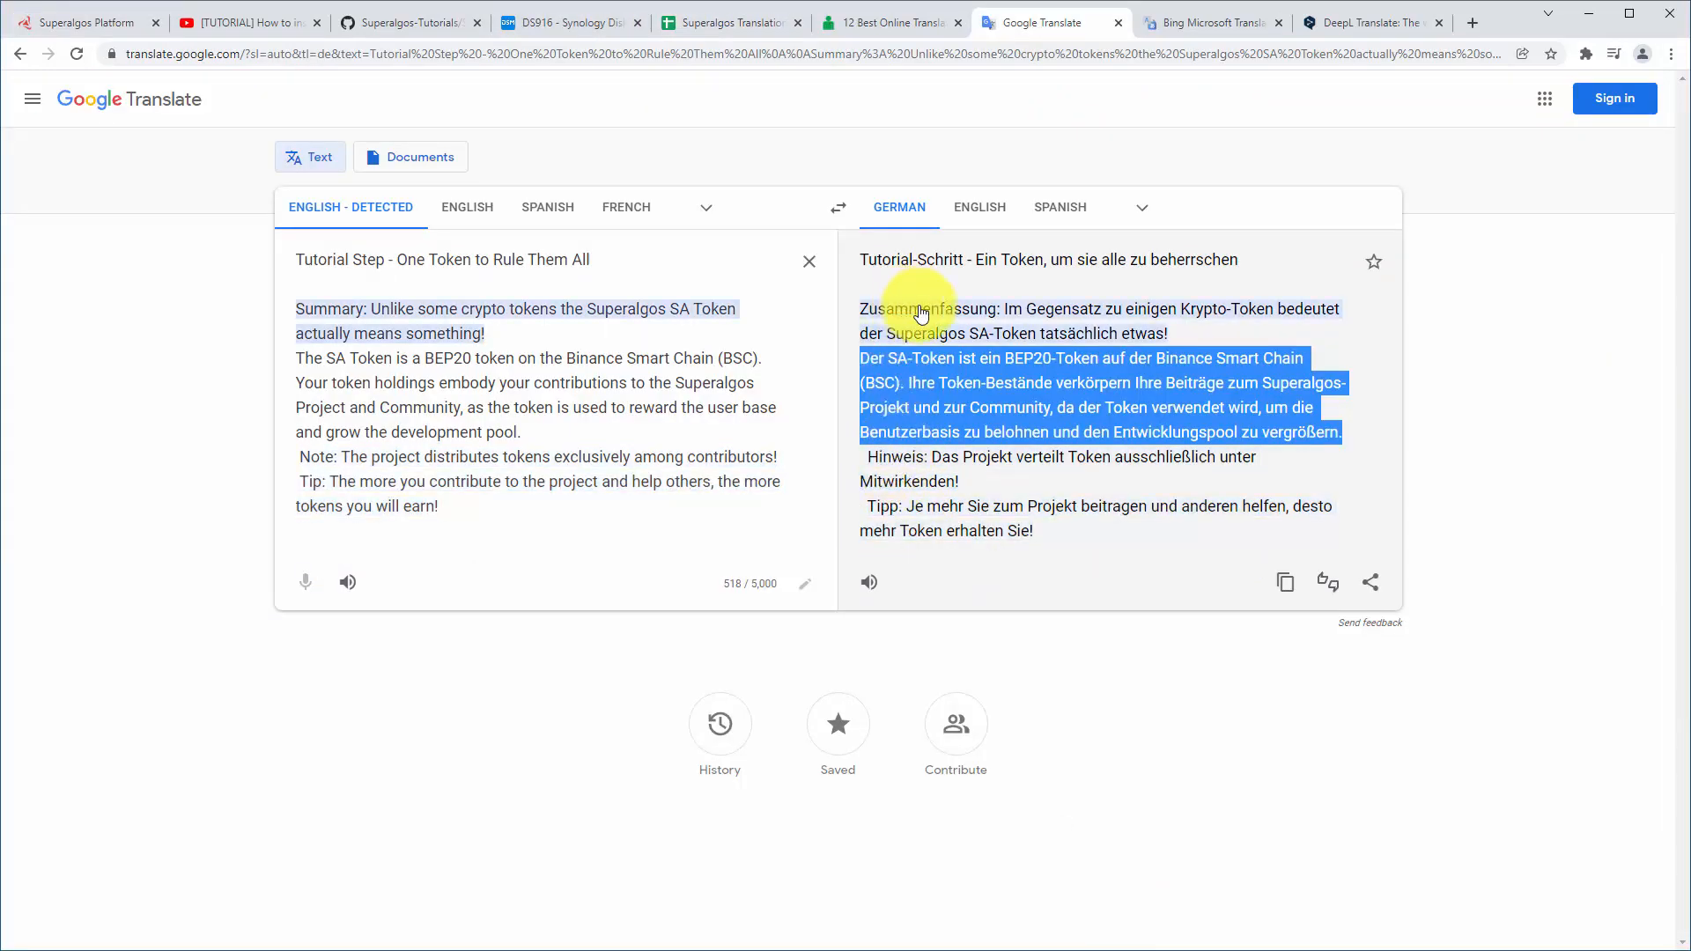
left_click(88, 22)
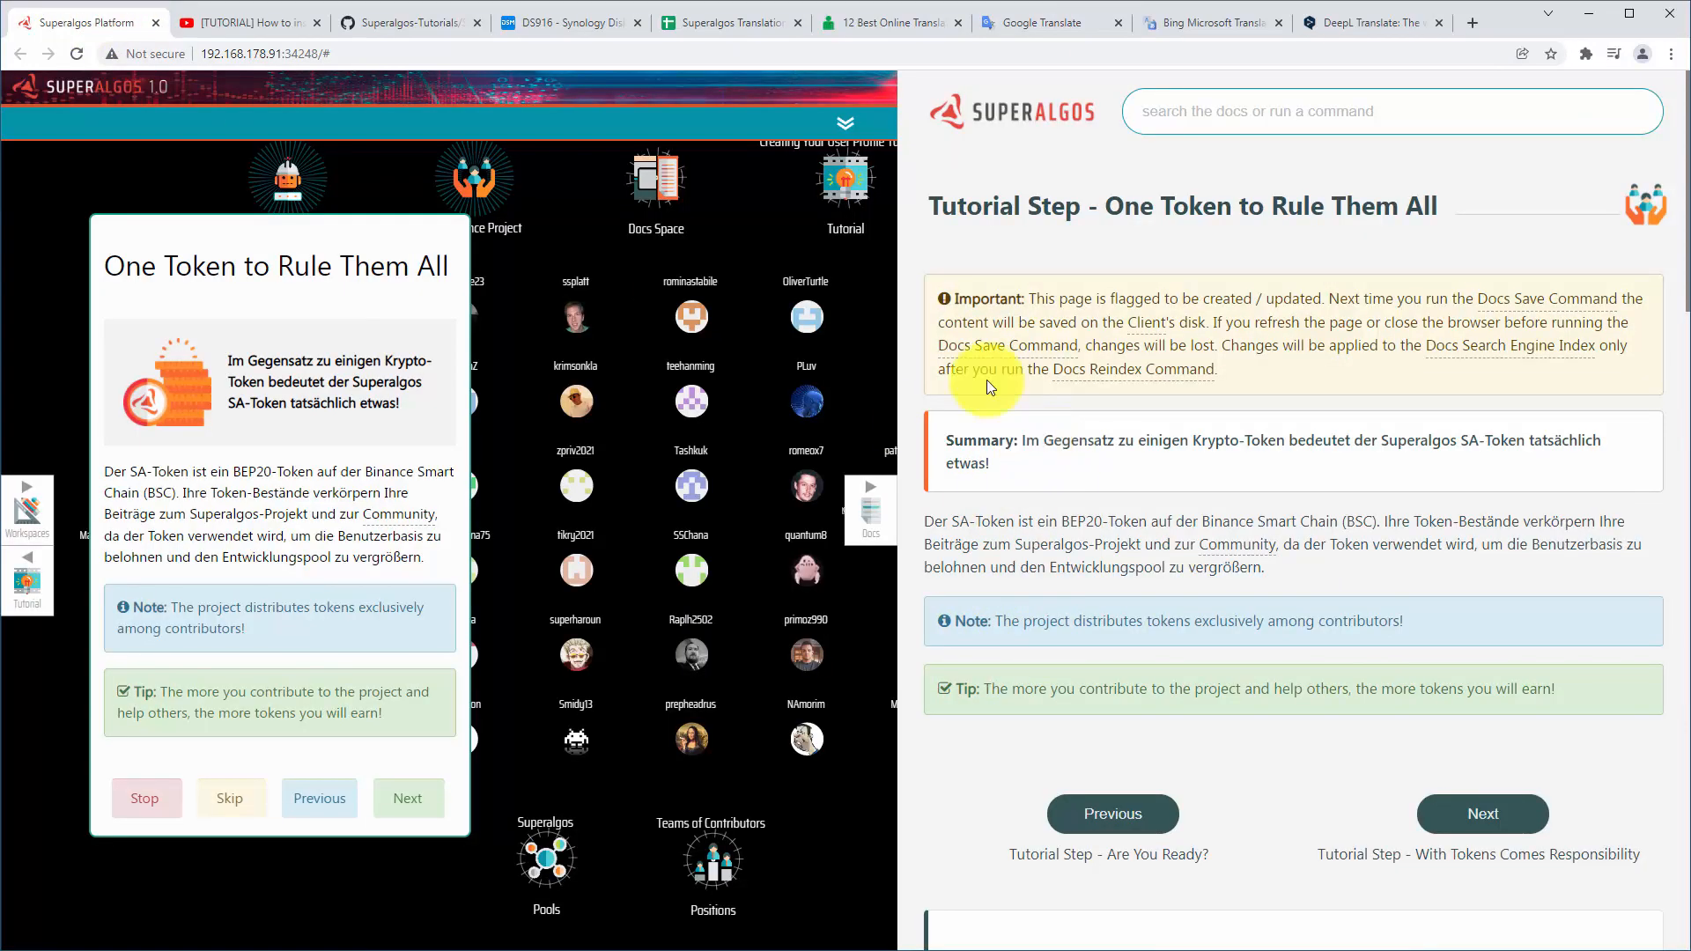
left_click(1028, 35)
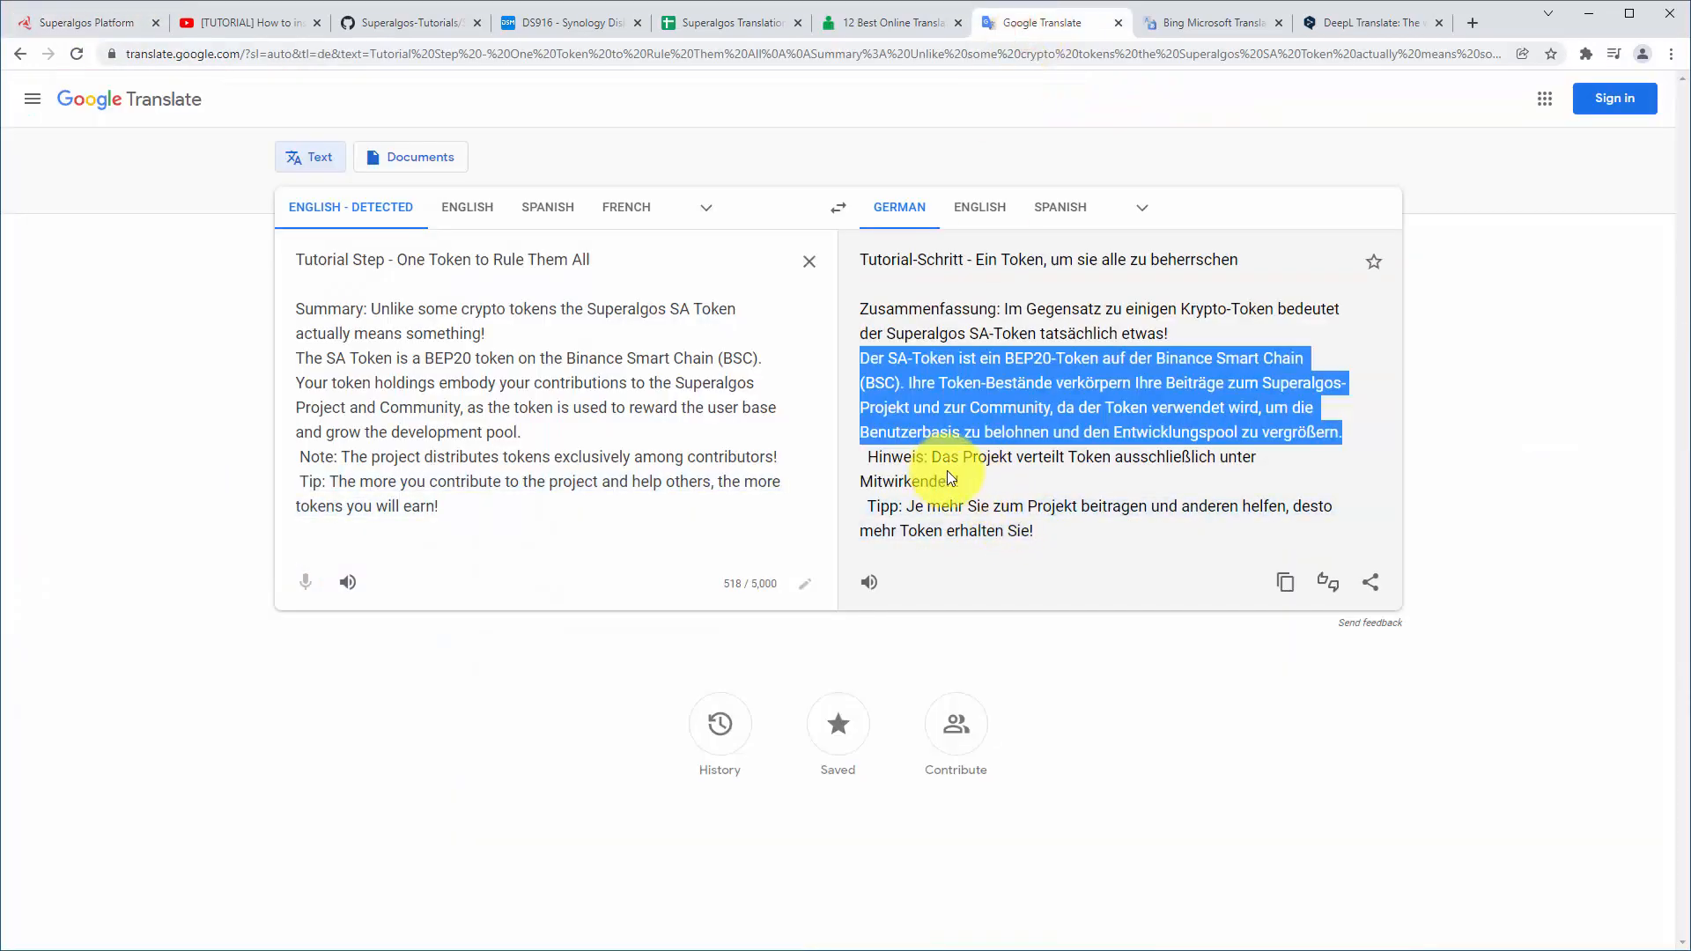
left_click_drag(954, 482, 940, 469)
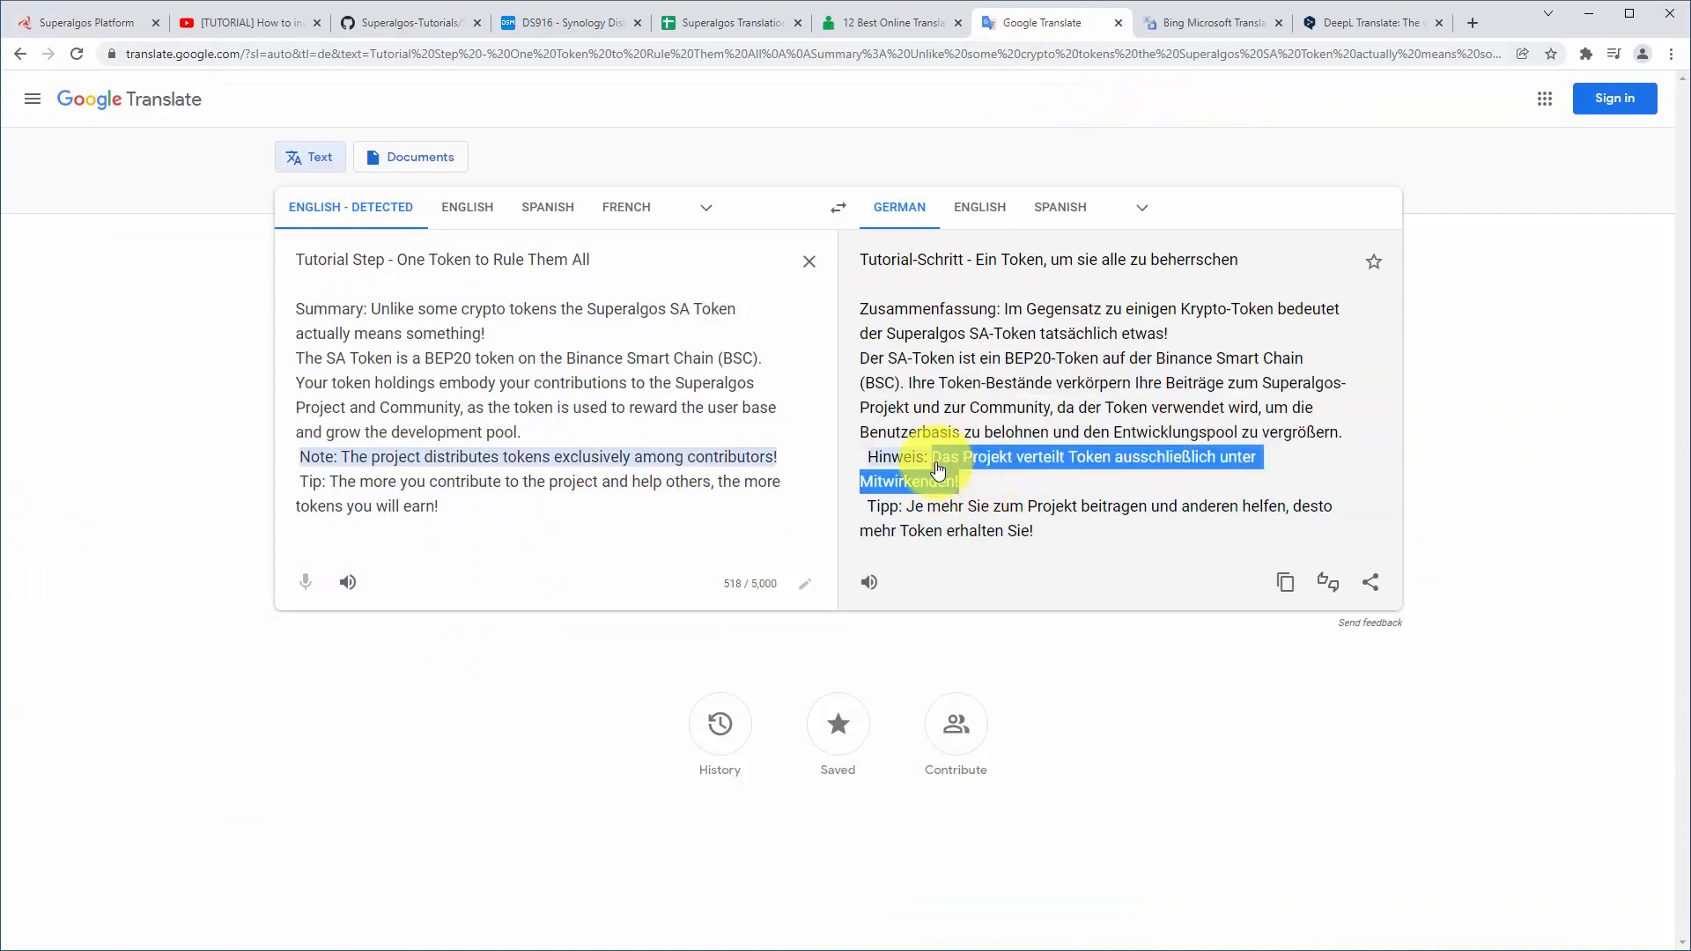
left_click(35, 23)
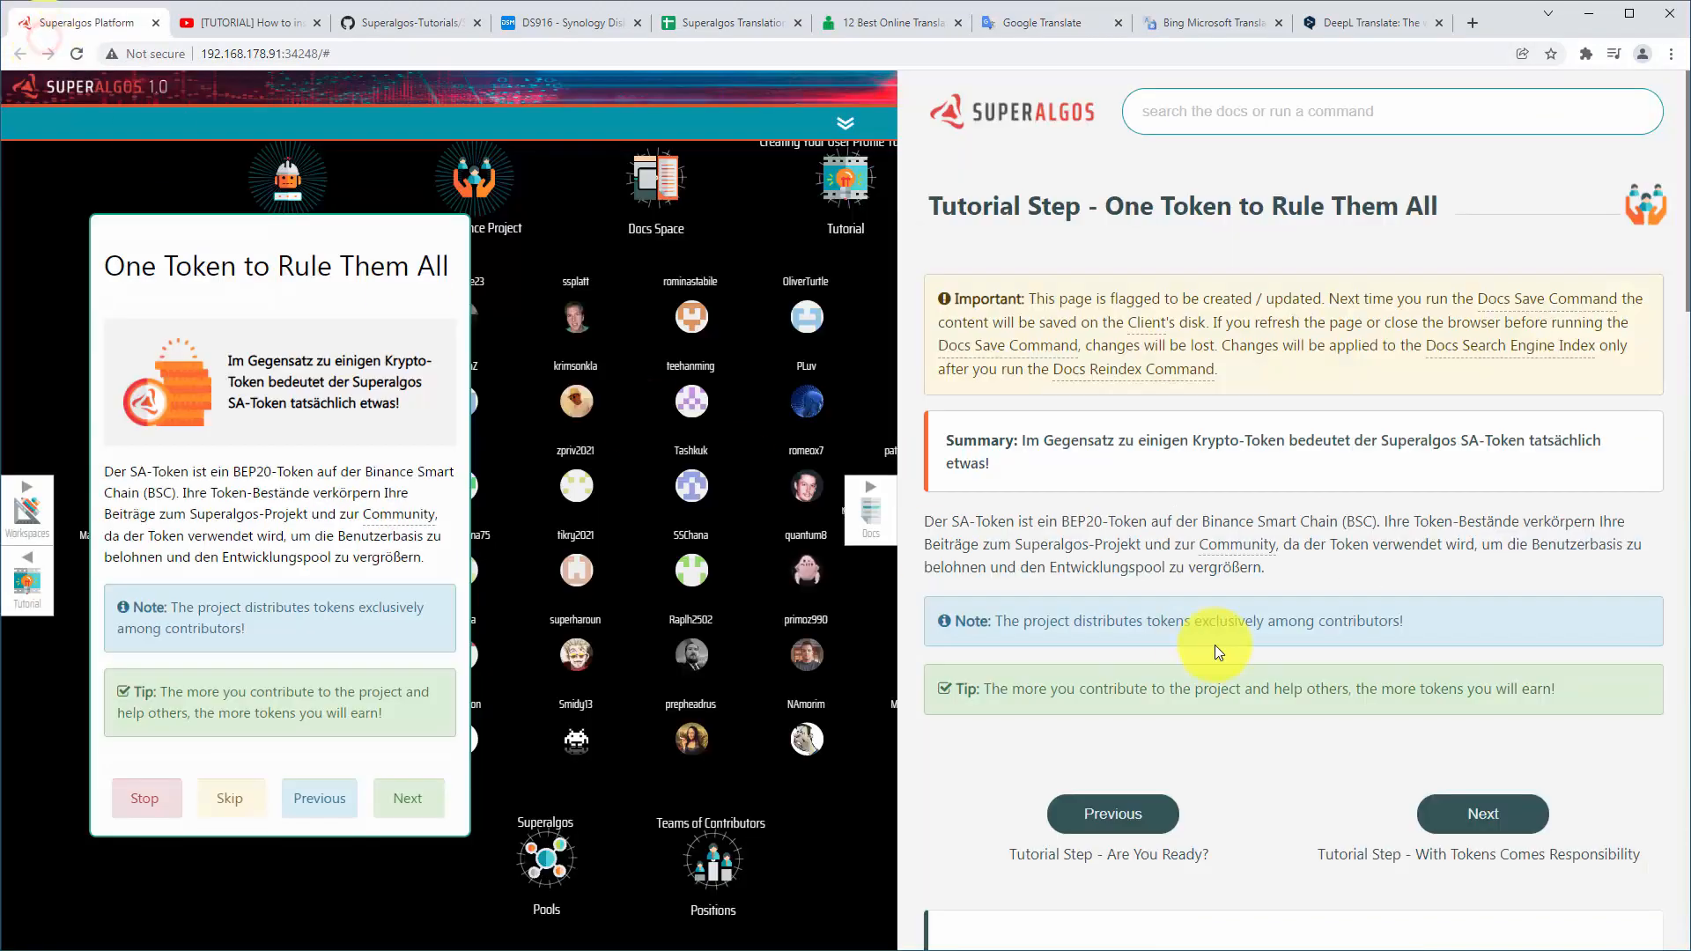
key("ctrl+c")
left_click(1127, 638)
left_click(1153, 661)
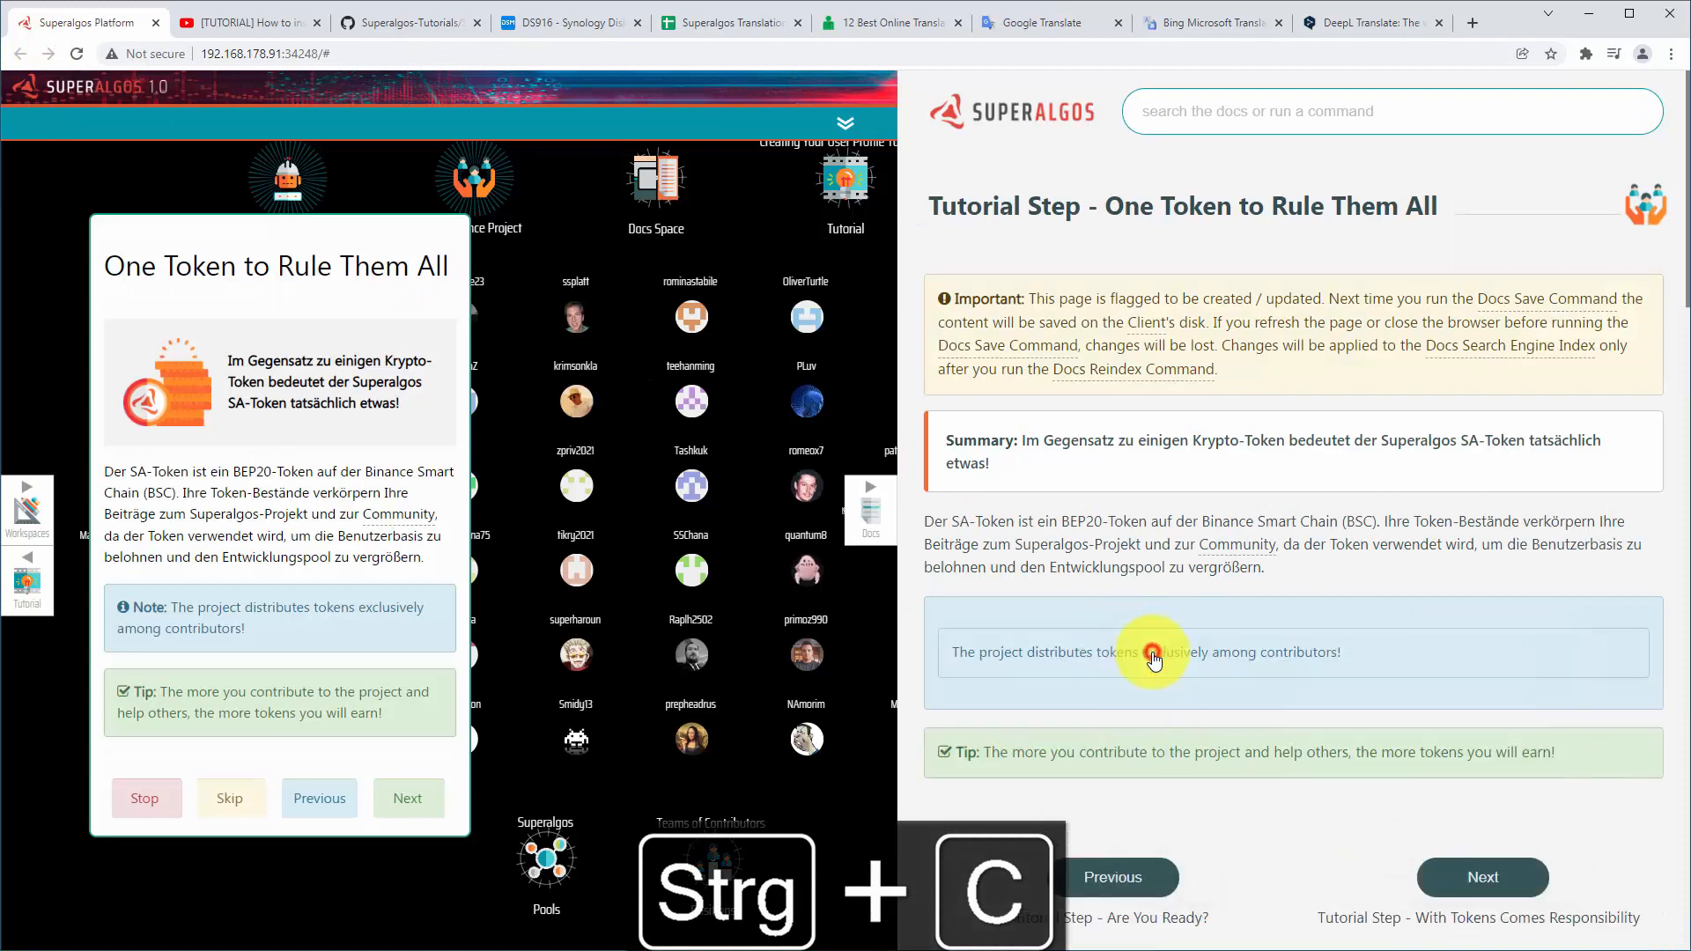
triple_click(1151, 651)
key("ctrl+v")
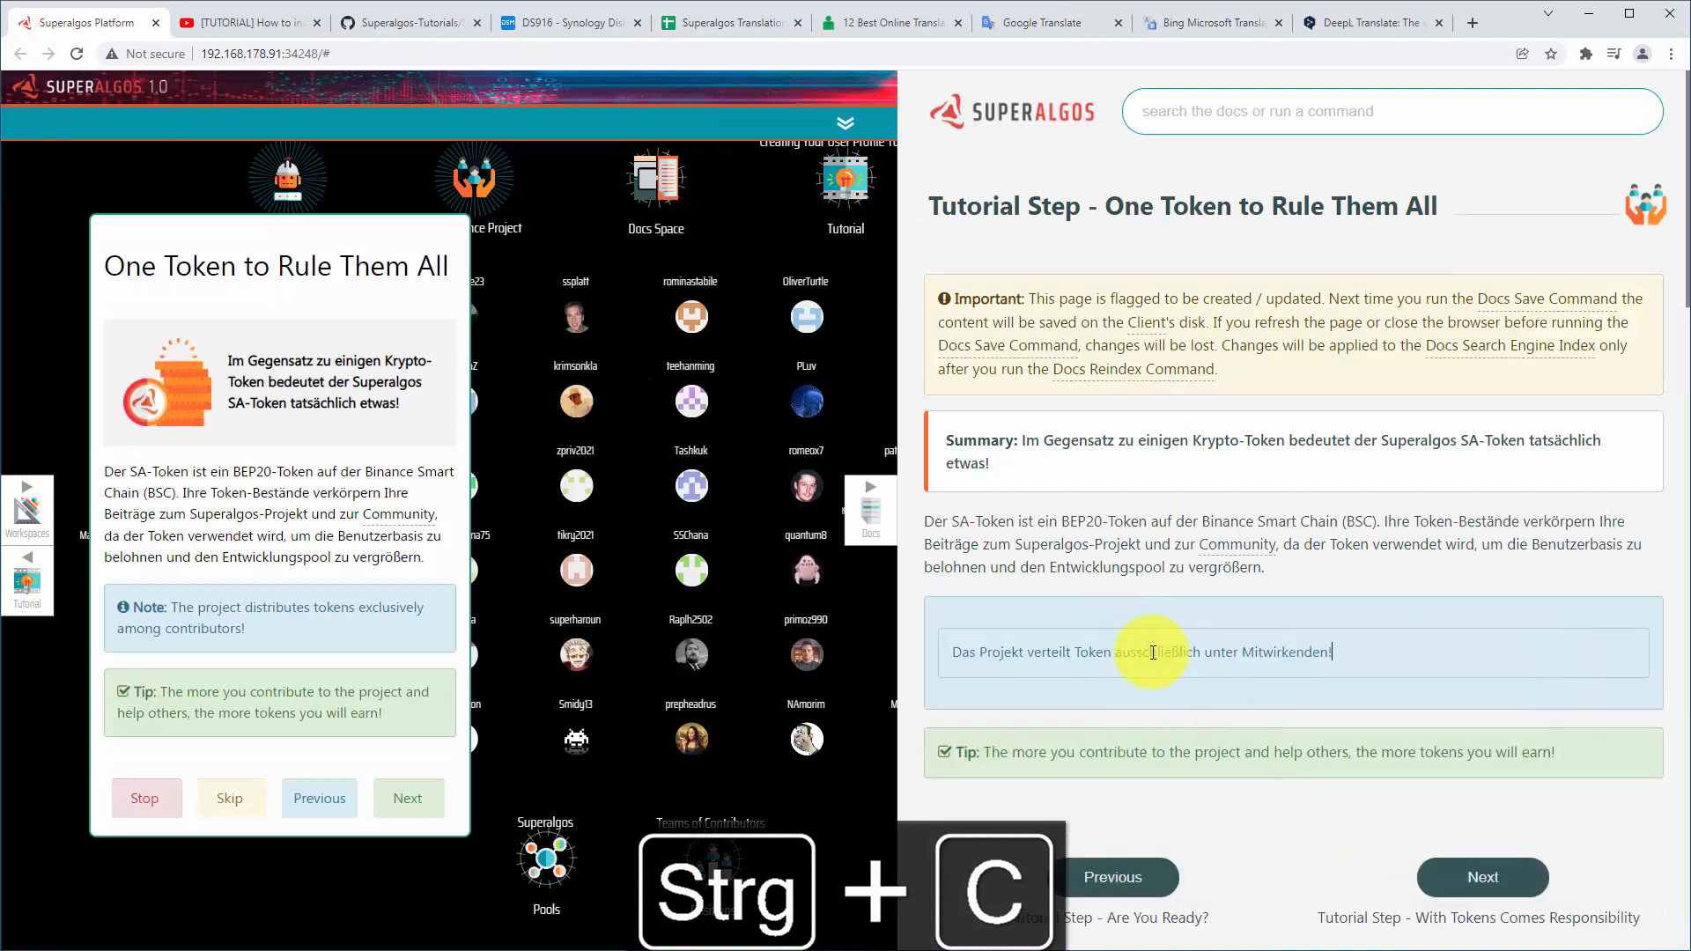
left_click(1136, 609)
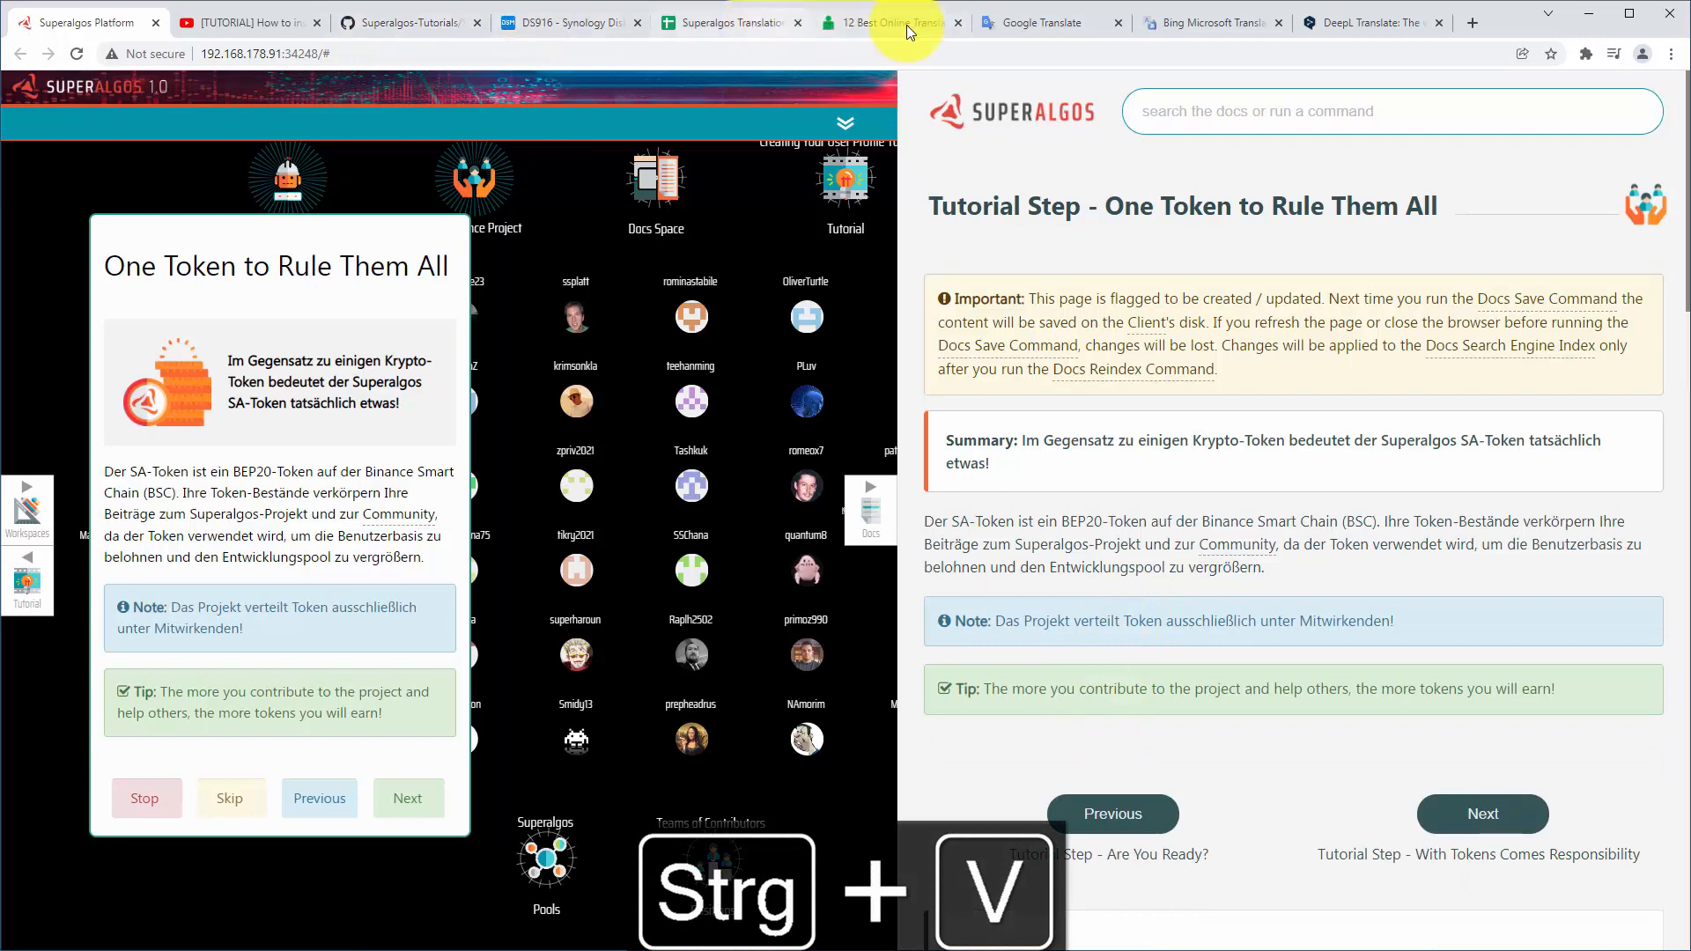
Replace the Superalgos tip text with Google Translate's German sentence "Je mehr Sie zum Projekt beitragen und anderen helfen, desto mehr Token erhalten Sie!"
left_click(1007, 31)
left_click_drag(1076, 547, 907, 521)
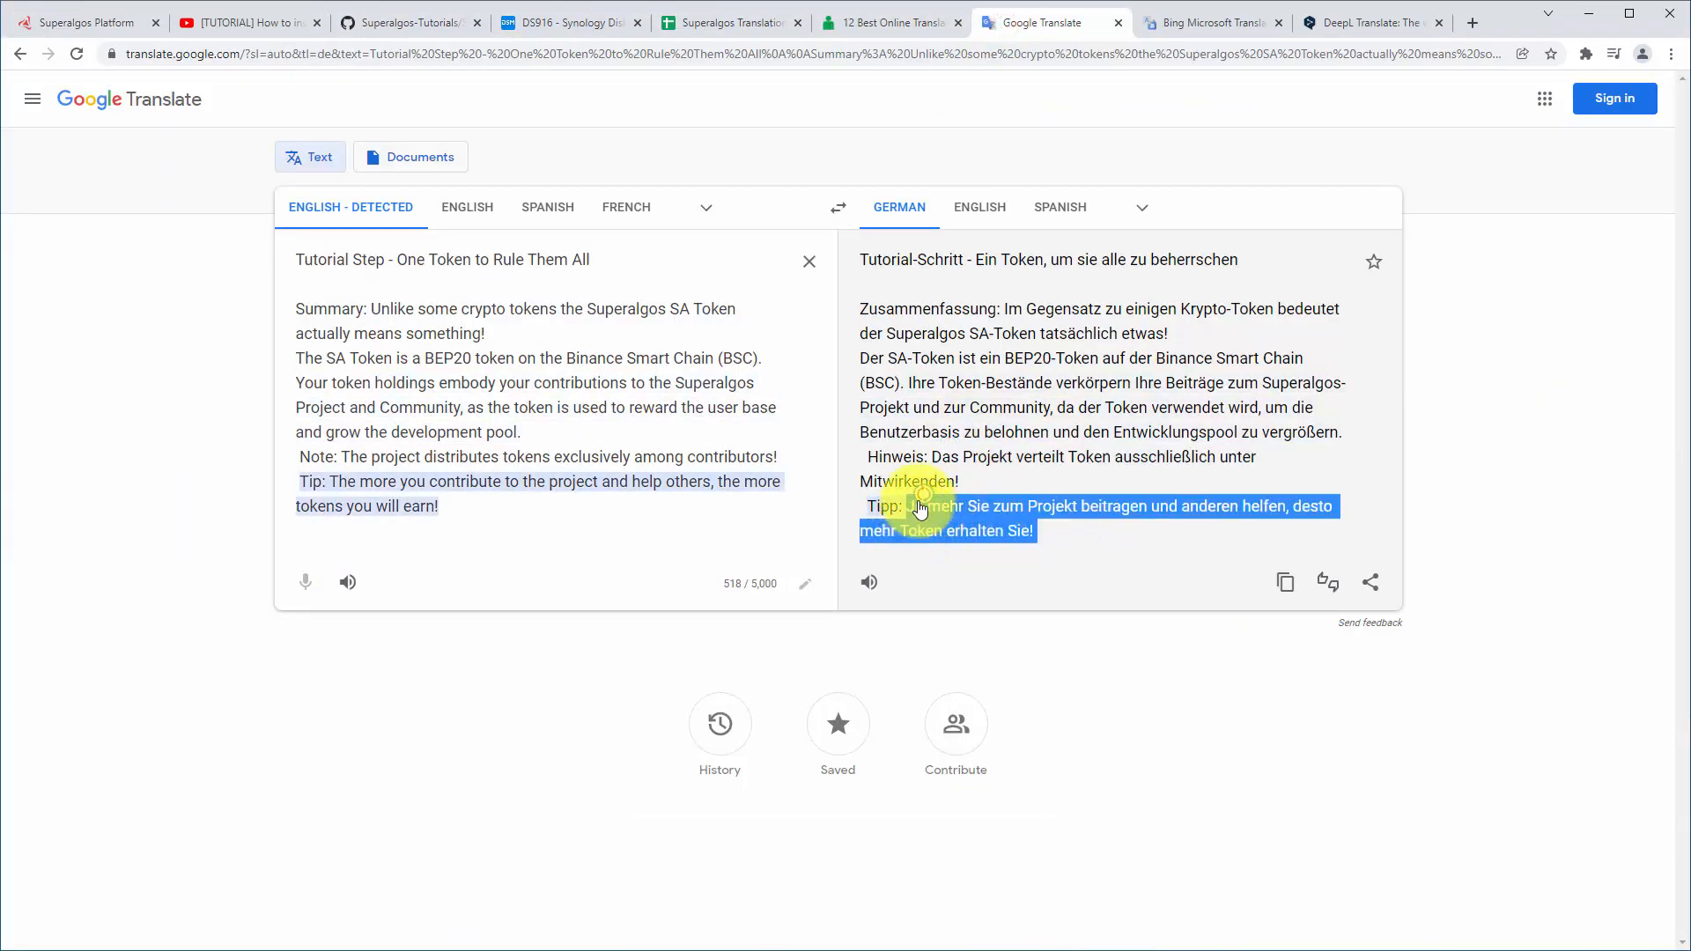
left_click(85, 23)
key("ctrl+c")
left_click(1133, 689)
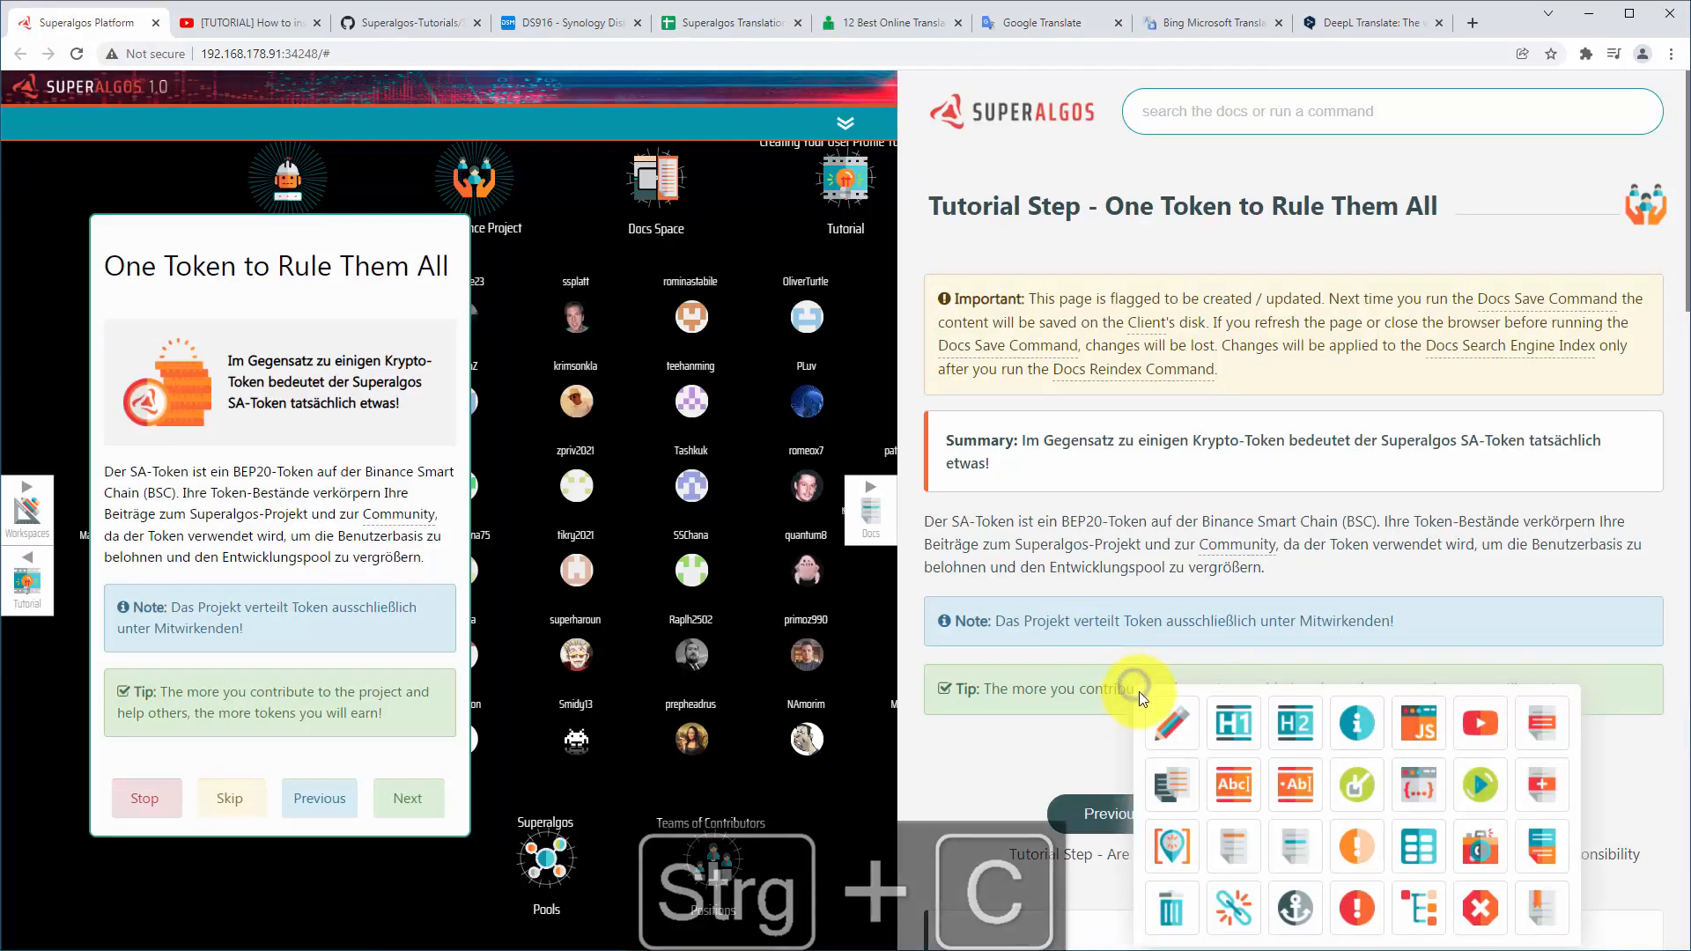
left_click(1170, 718)
key("ctrl+a")
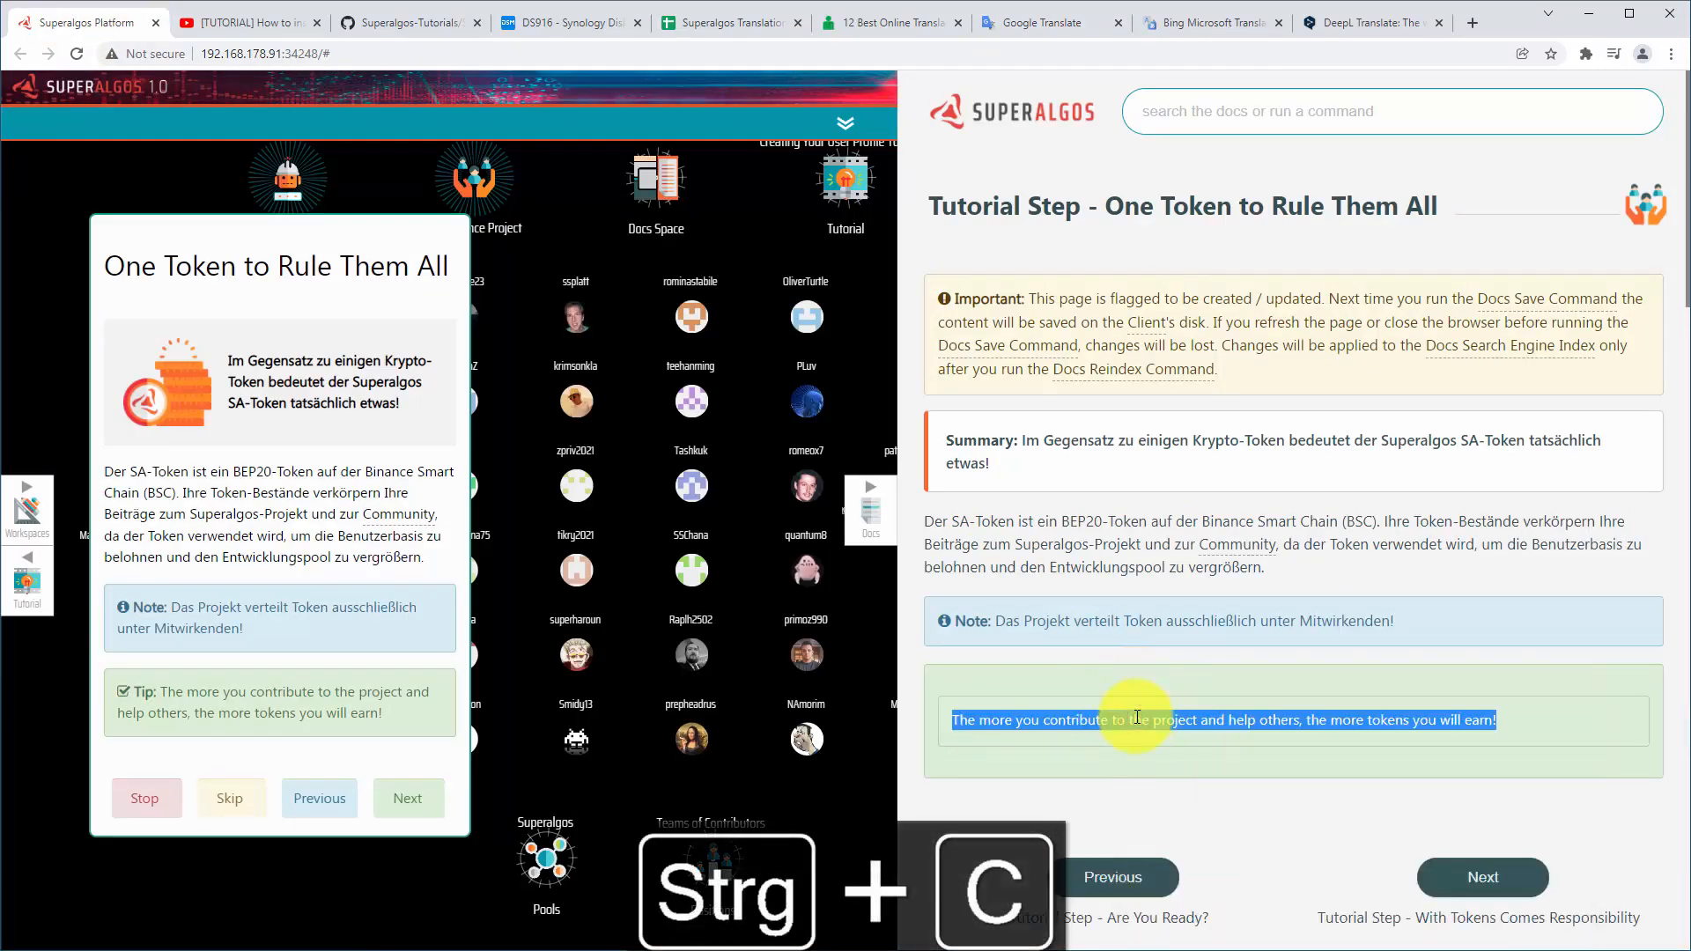
key("ctrl+v")
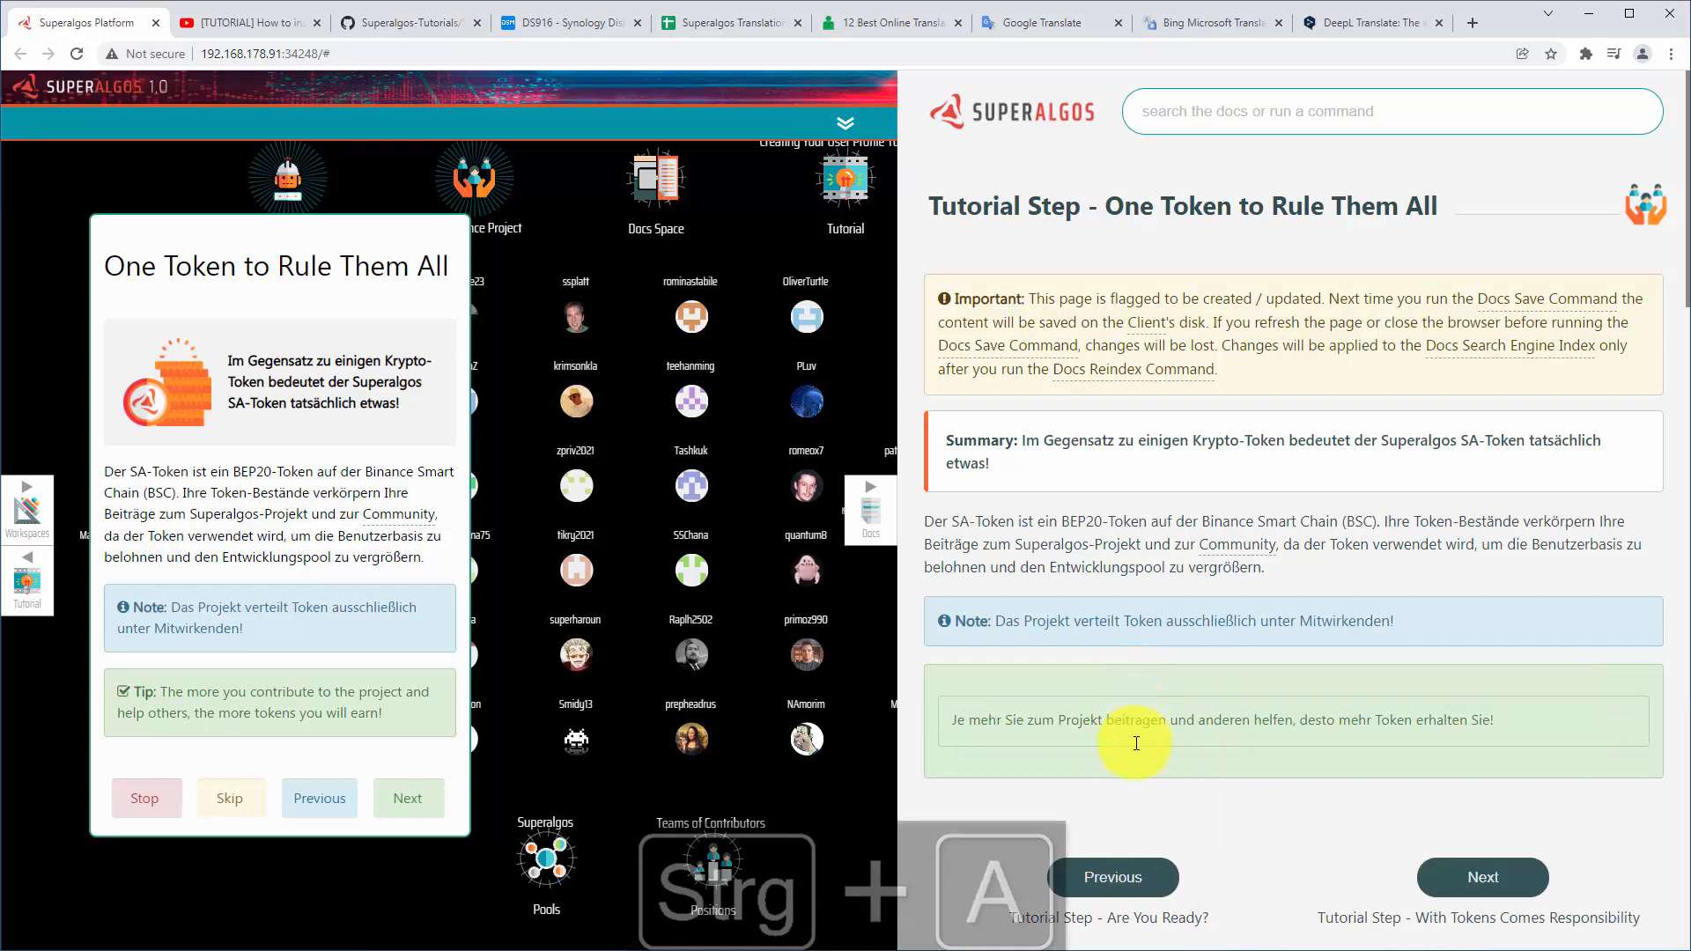
right_click(1116, 786)
key("ctrl+v")
right_click(1096, 799)
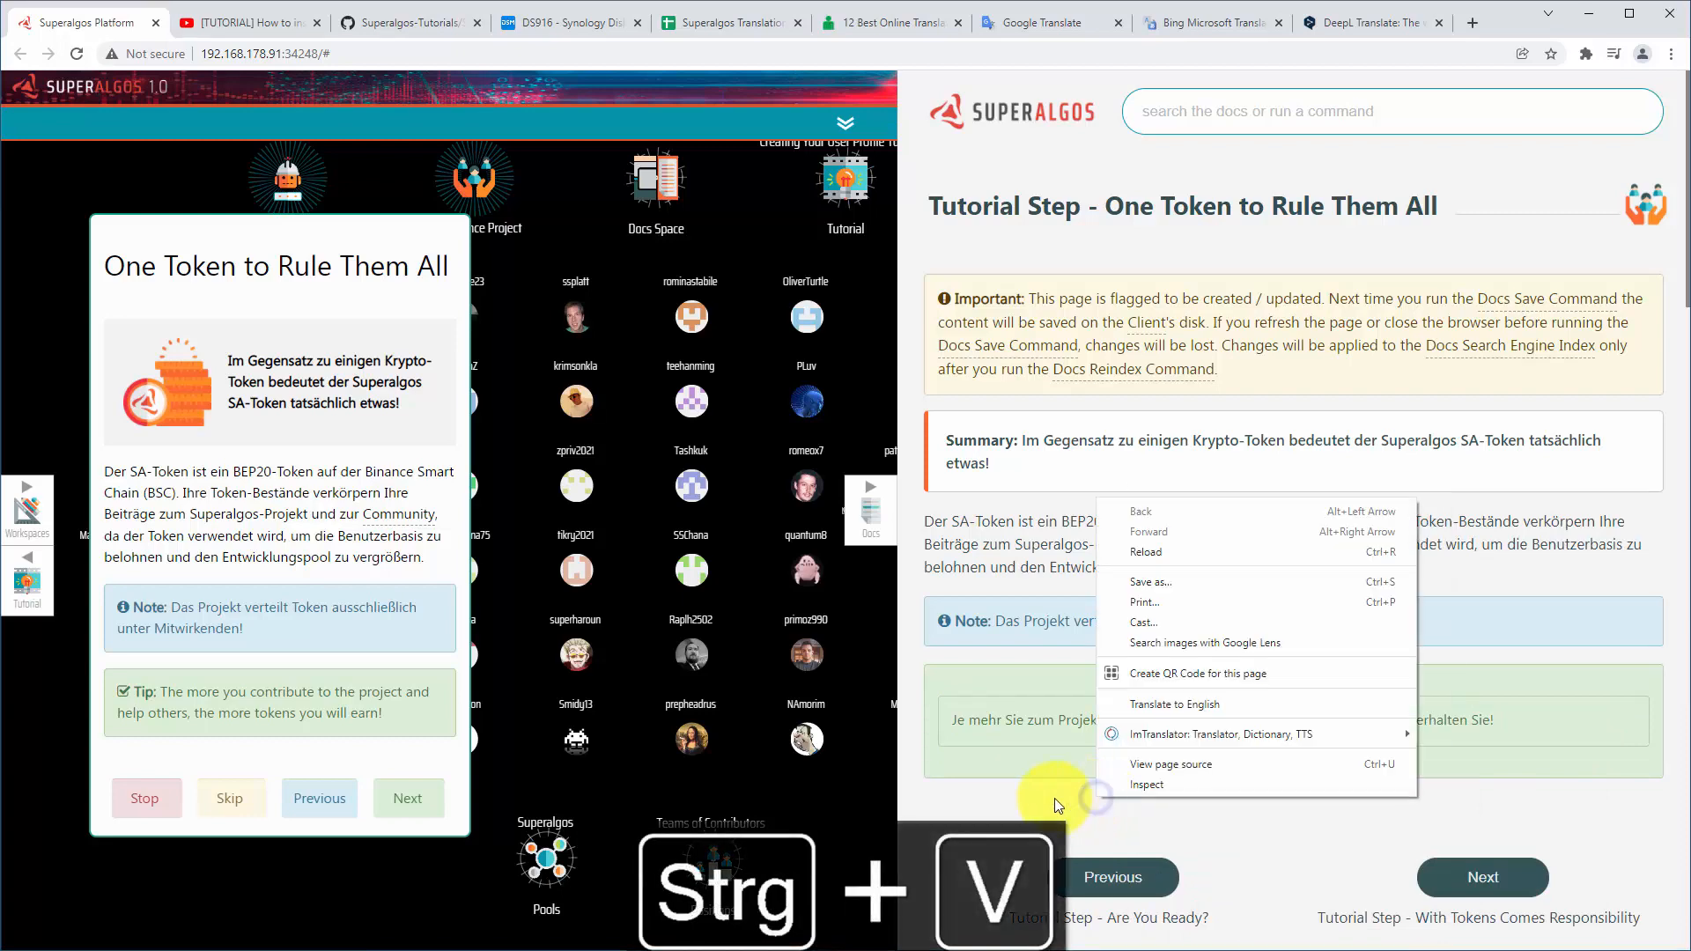
left_click(1032, 665)
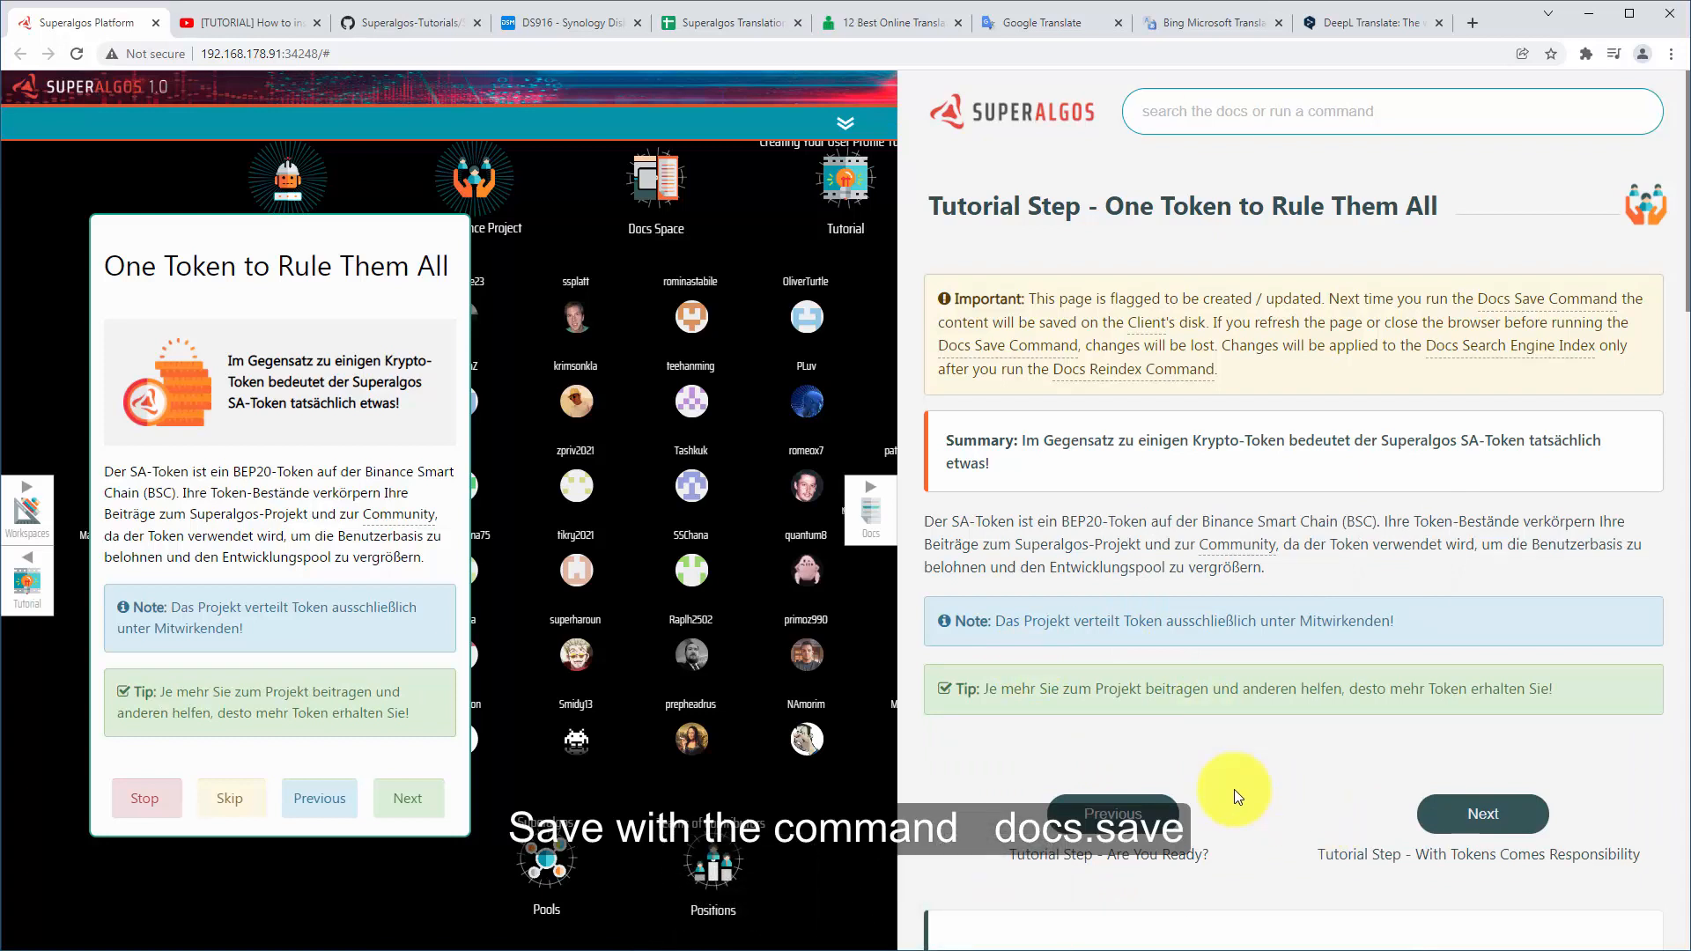
Save the translated tutorial page to disk by running the docs.save command
left_click(1218, 115)
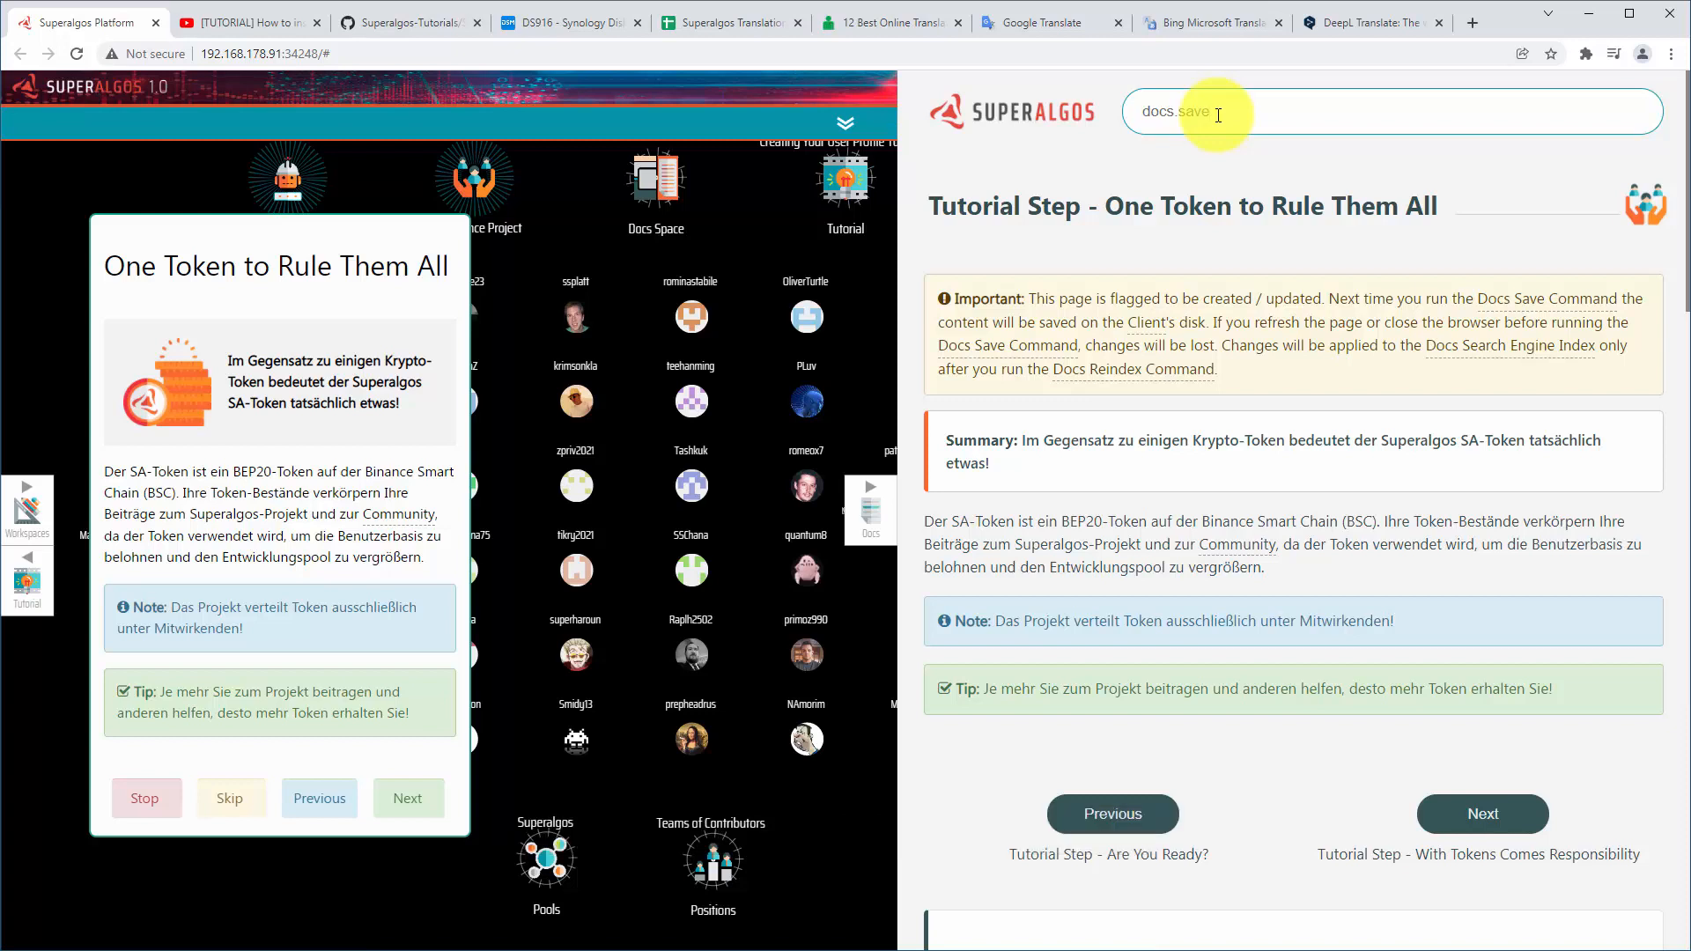
type("save")
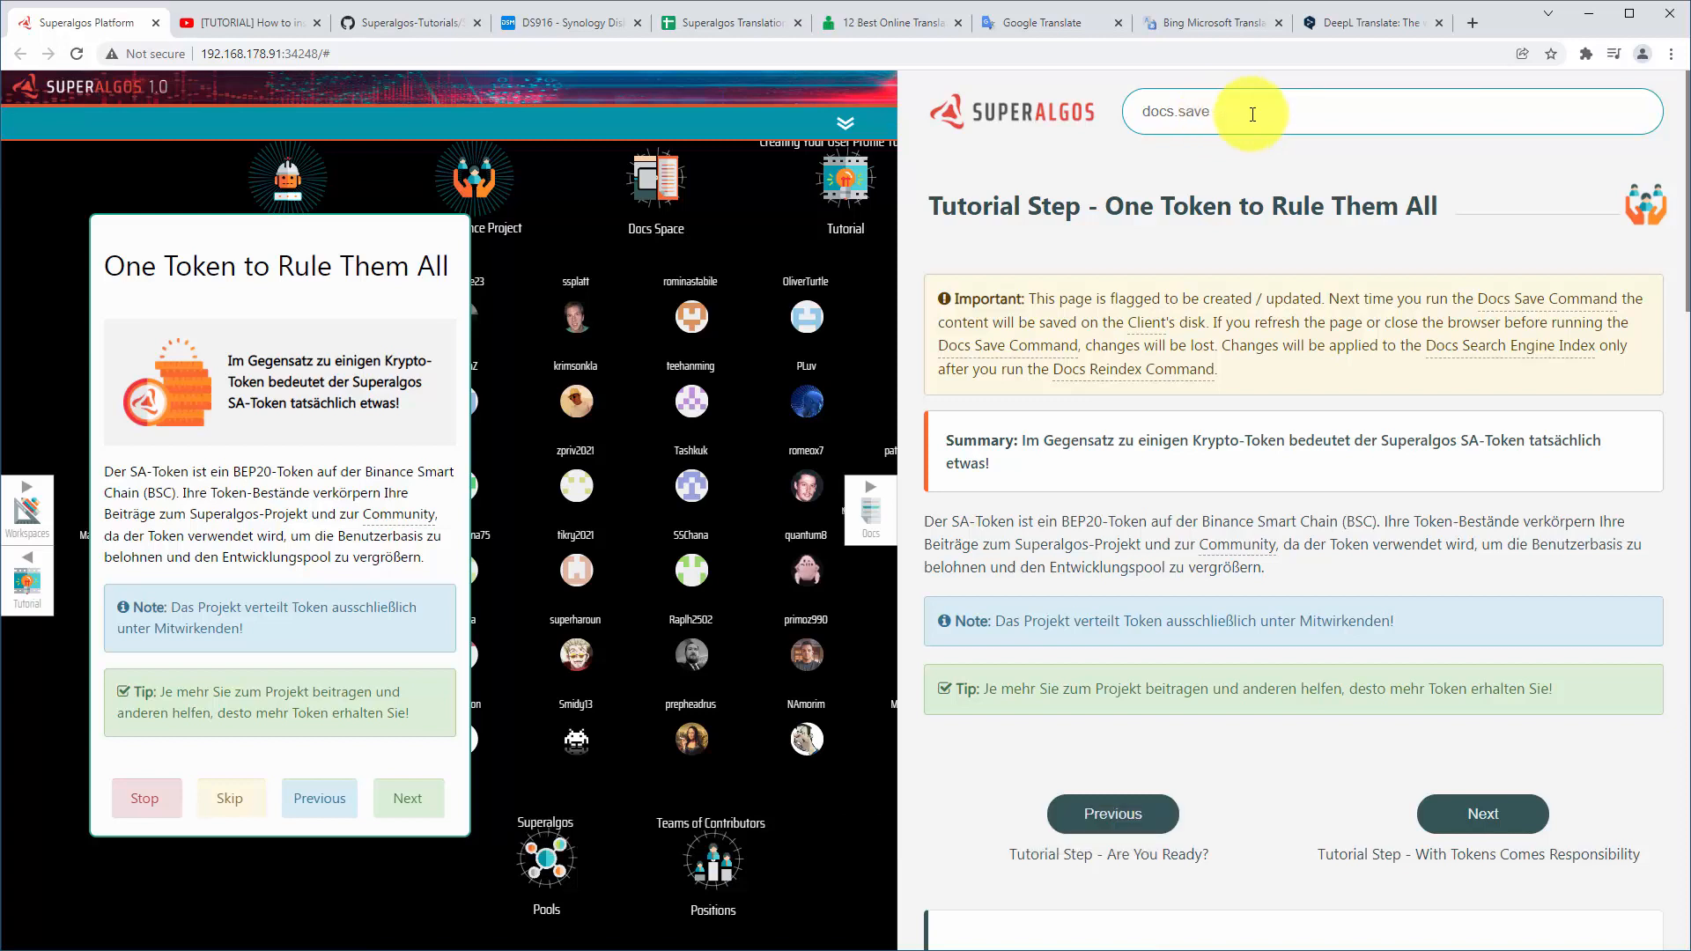
key("Return")
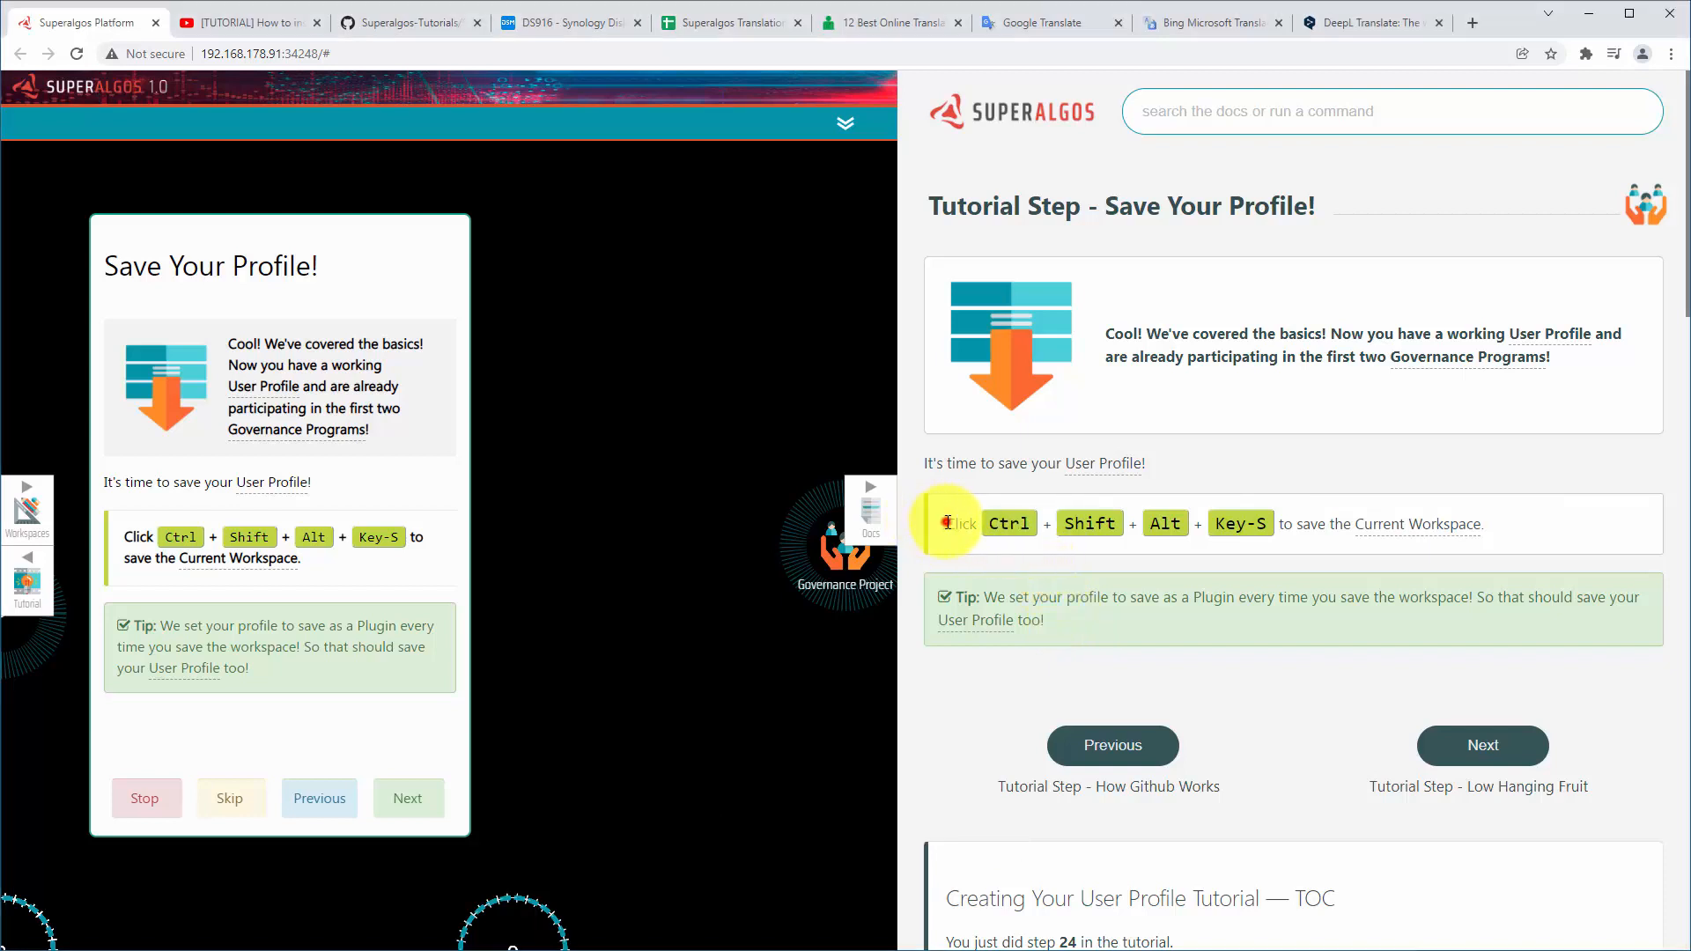
Translate the Save Your Profile! sentence "Click Ctrl + Shift + Alt + Key-S to save the Current Workspace." in Google Translate and copy the German result
left_click_drag(931, 520, 1523, 529)
right_click(1343, 537)
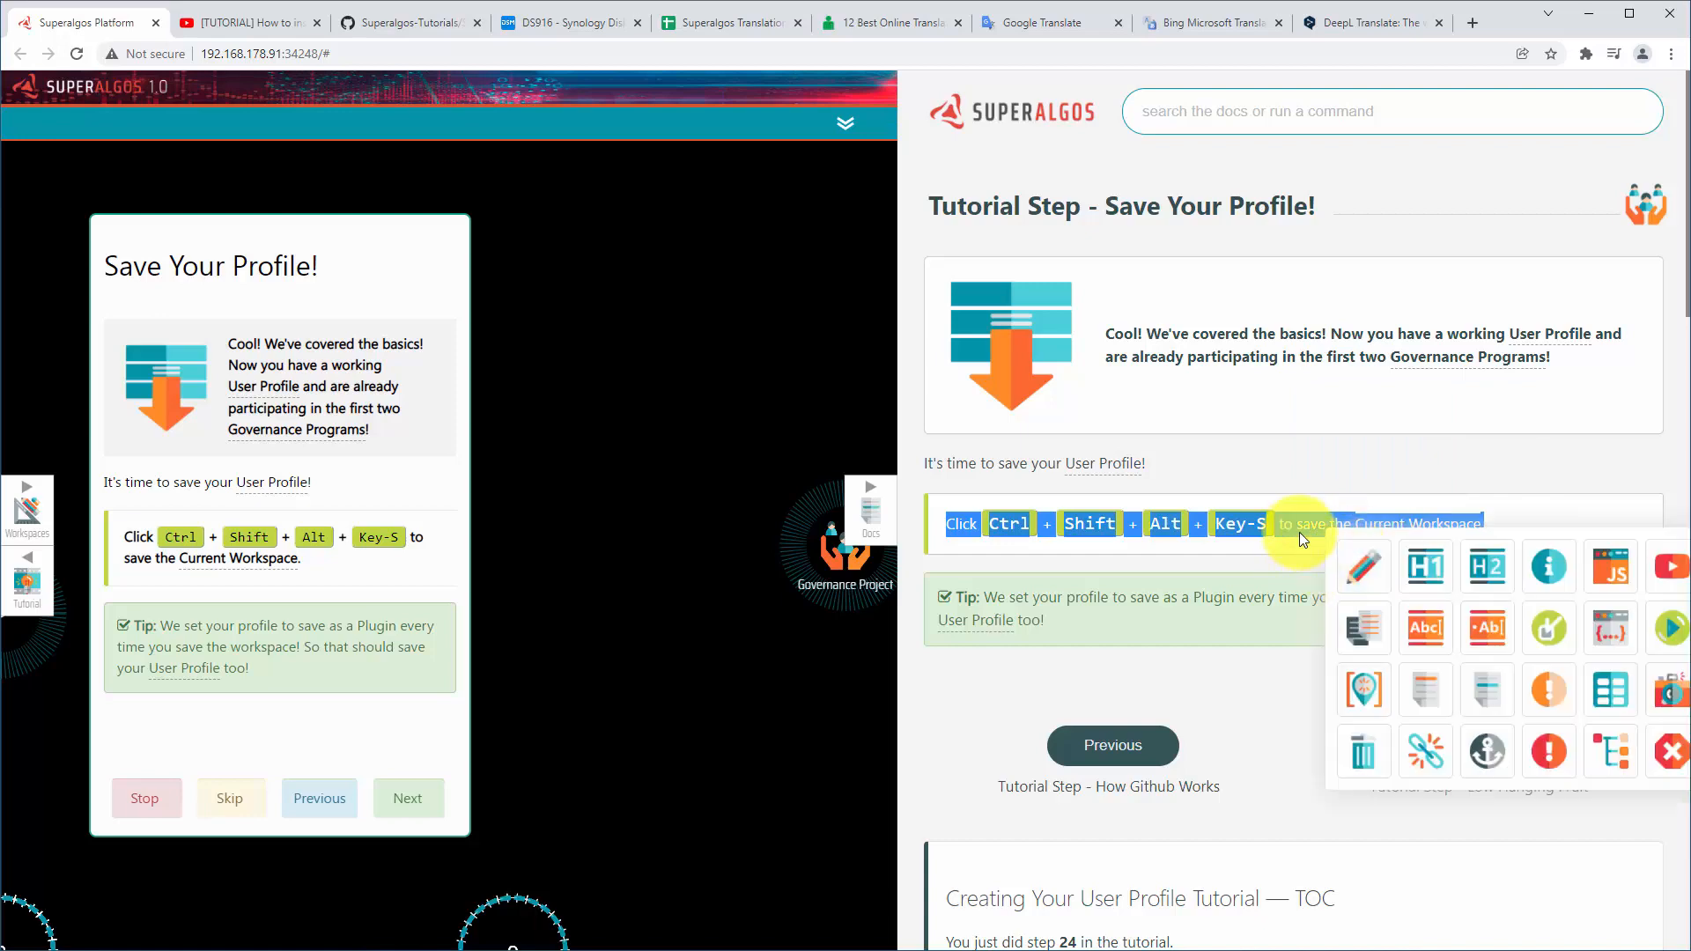
left_click(1005, 31)
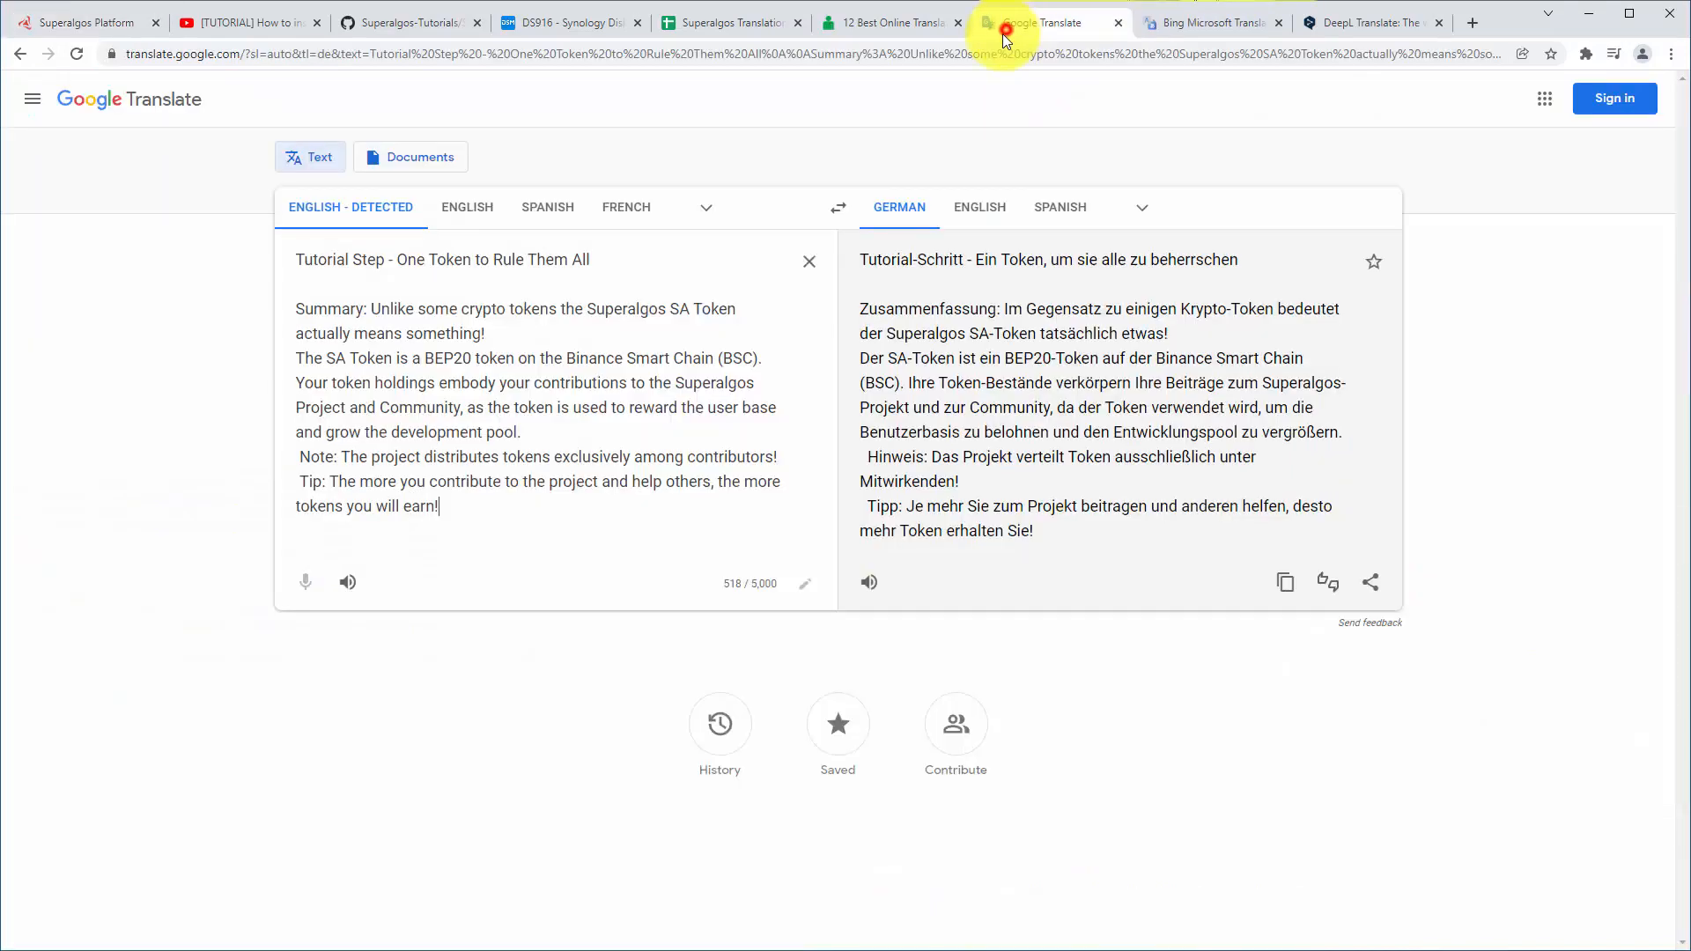
key("ctrl+c")
key("ctrl+a")
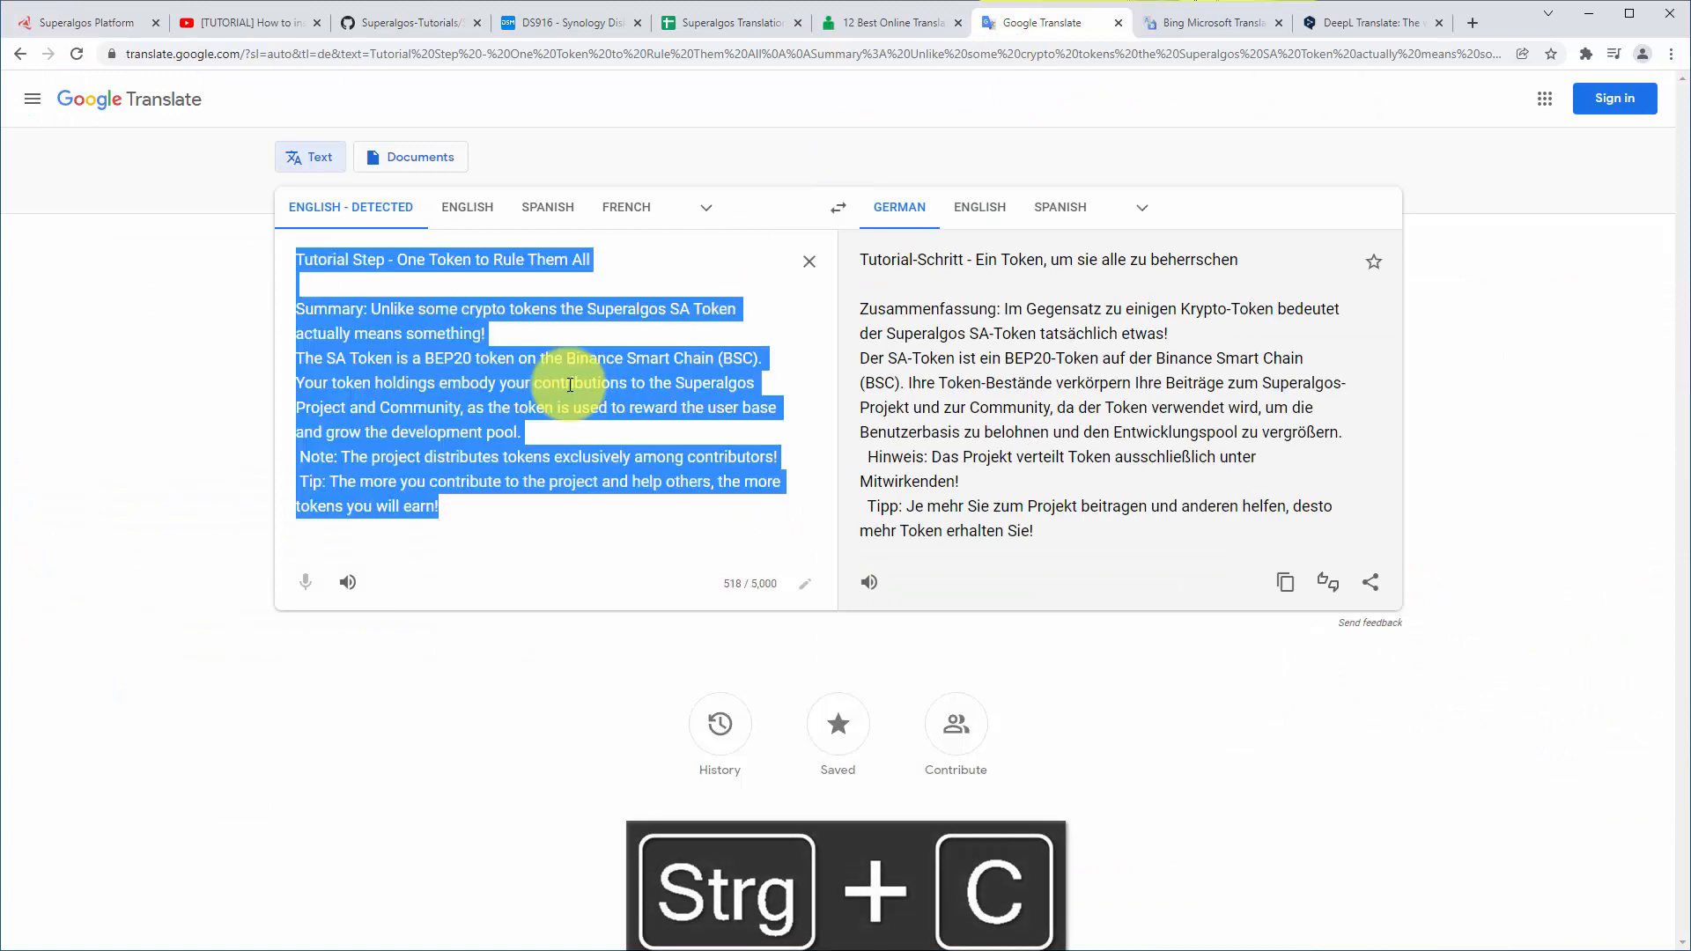
key("ctrl+c")
key("ctrl+v")
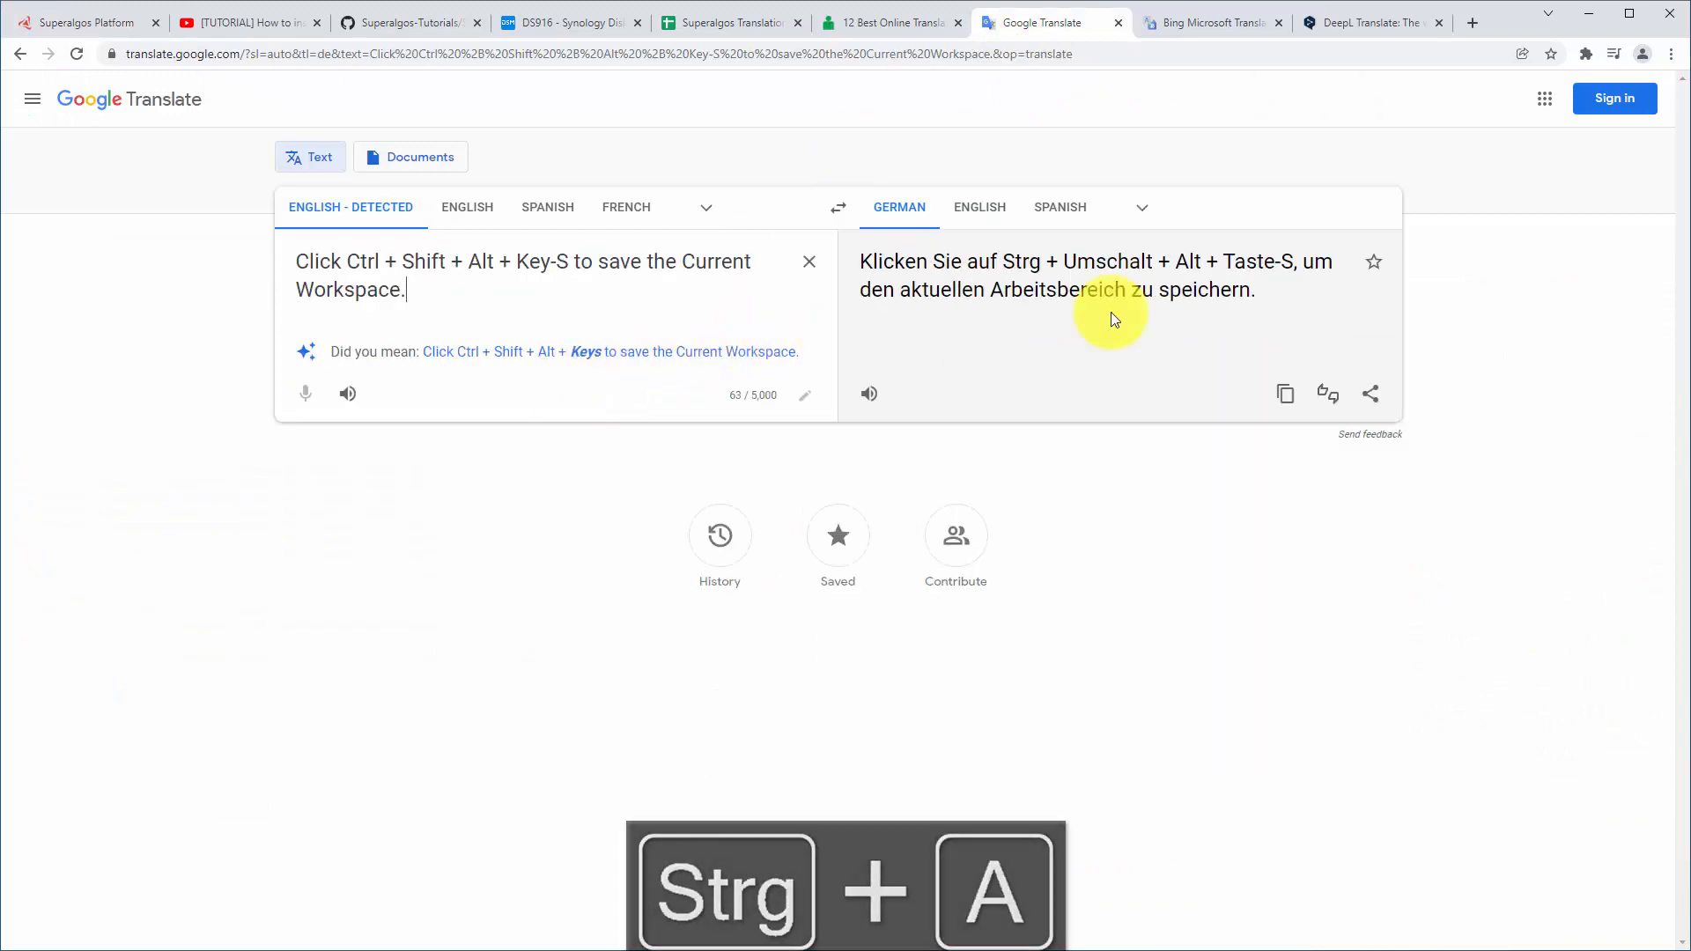
left_click(1286, 393)
Replace the shortcut paragraph in Superalgos with "Klicken Sie auf Strg + Umschalt + Alt + Taste-S, um den aktuellen Arbeitsbereich zu speichern."
left_click(72, 23)
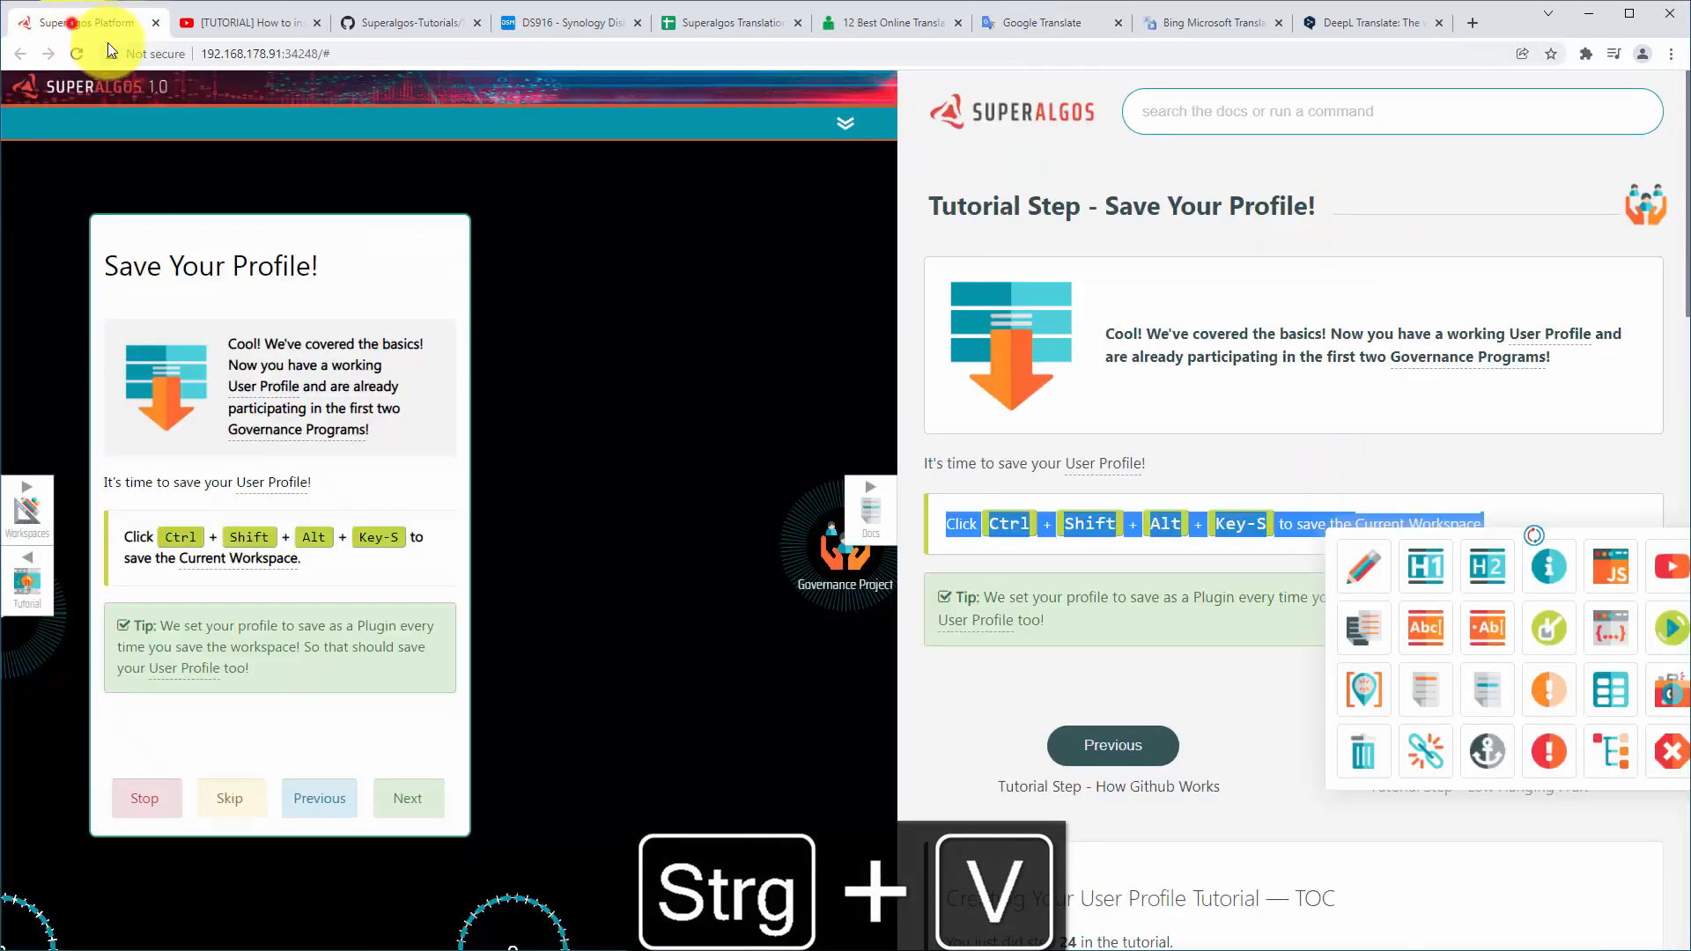
left_click(1087, 582)
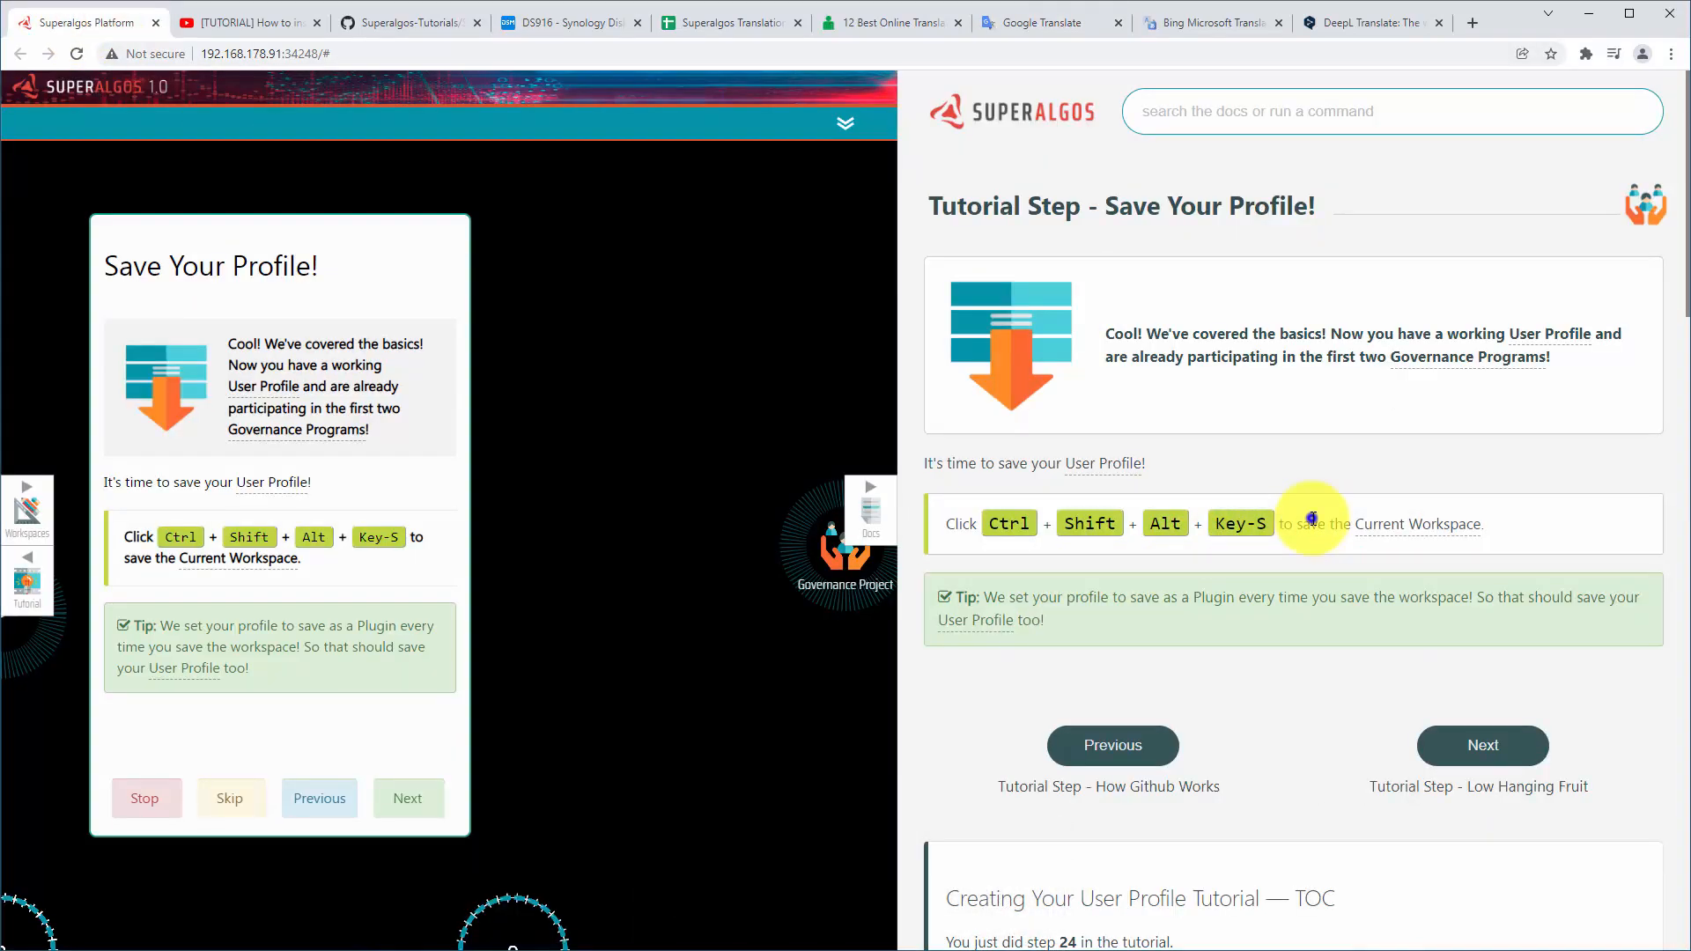
left_click(1311, 518)
left_click(1336, 550)
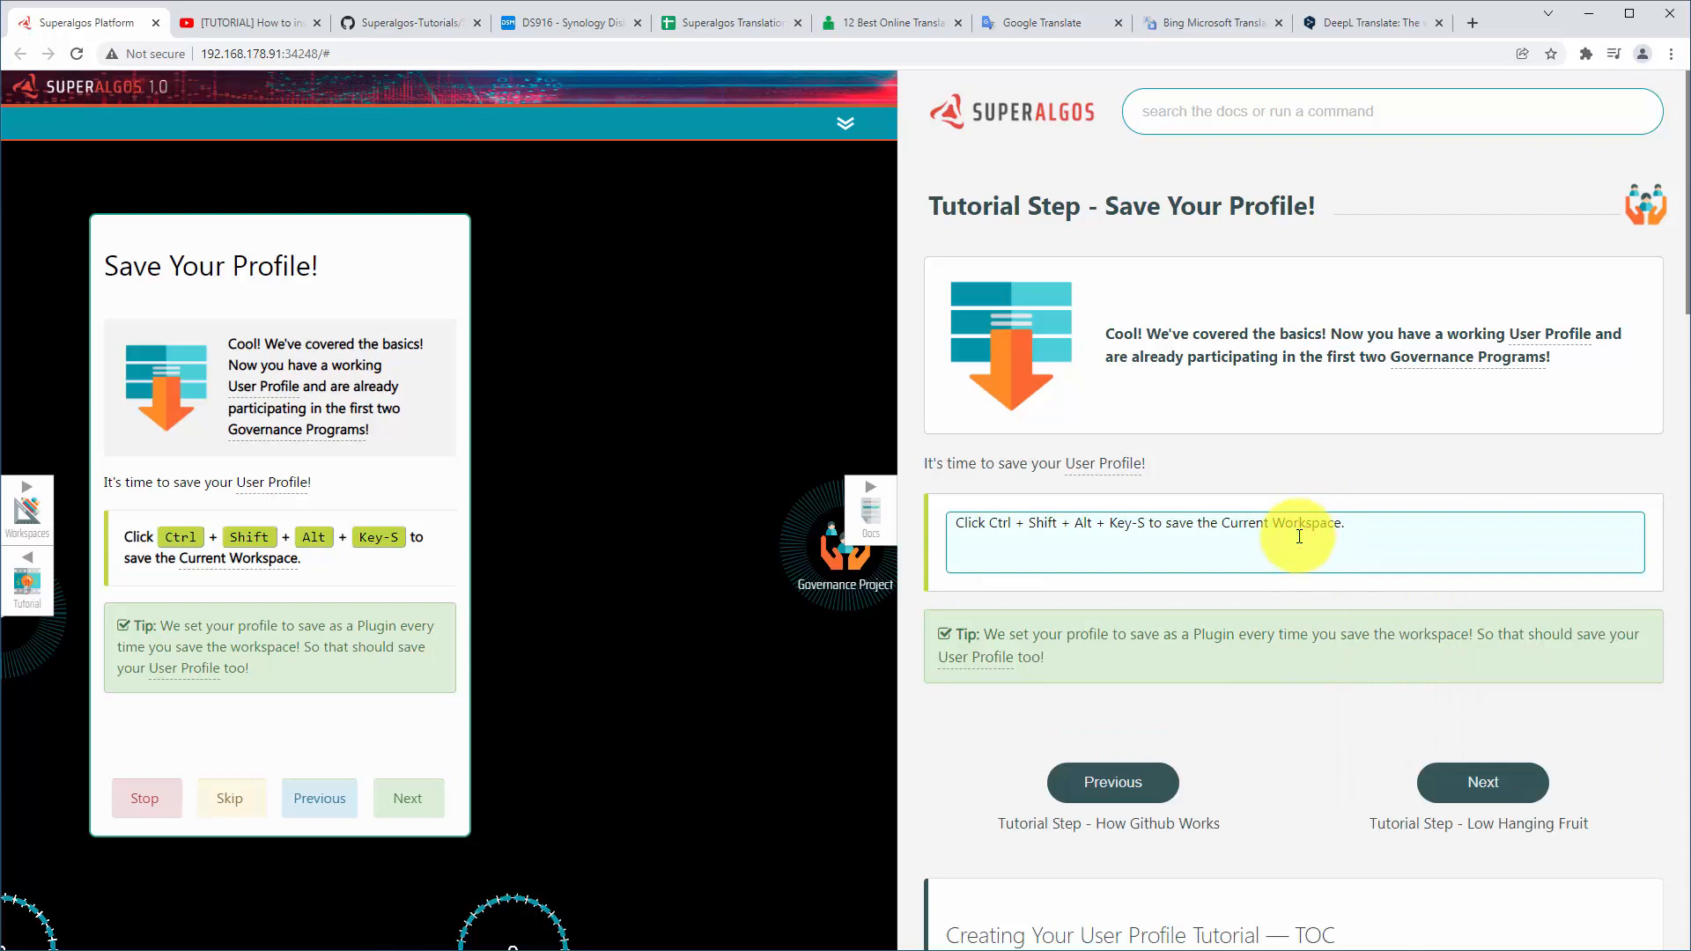
key("ctrl+a")
key("ctrl+v")
key("ctrl+a")
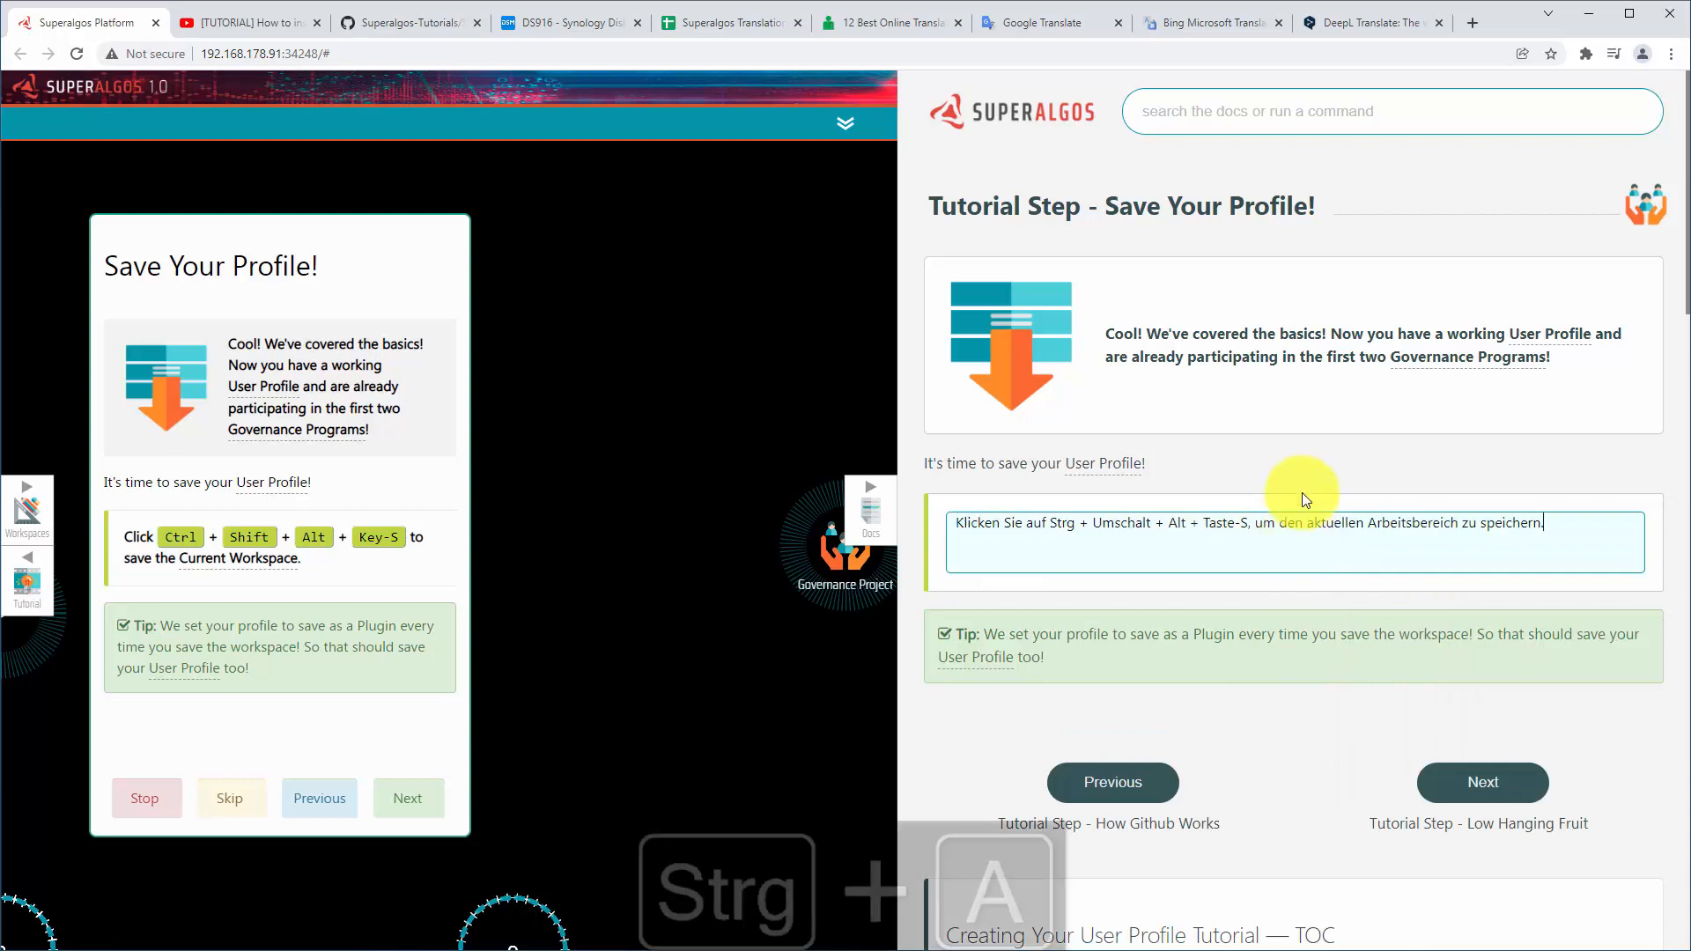
key("ctrl+v")
left_click(1303, 474)
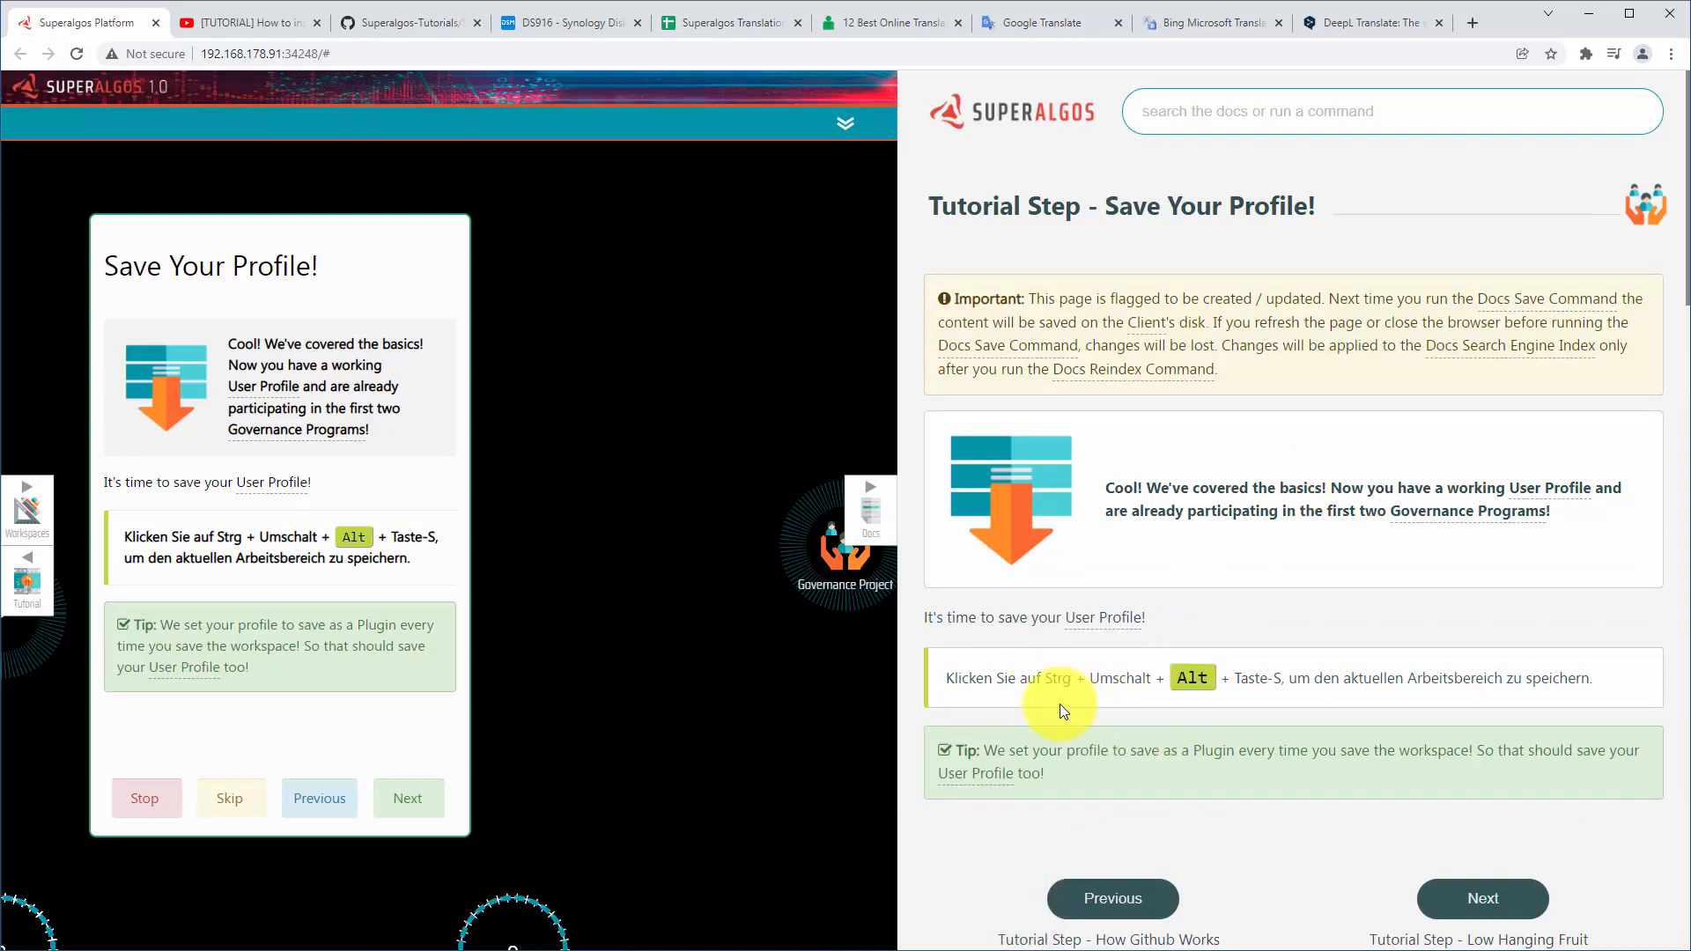
Copy the opening <kbd> tag from the Keyboard format example in the Superalgos Translations spreadsheet
left_click(718, 15)
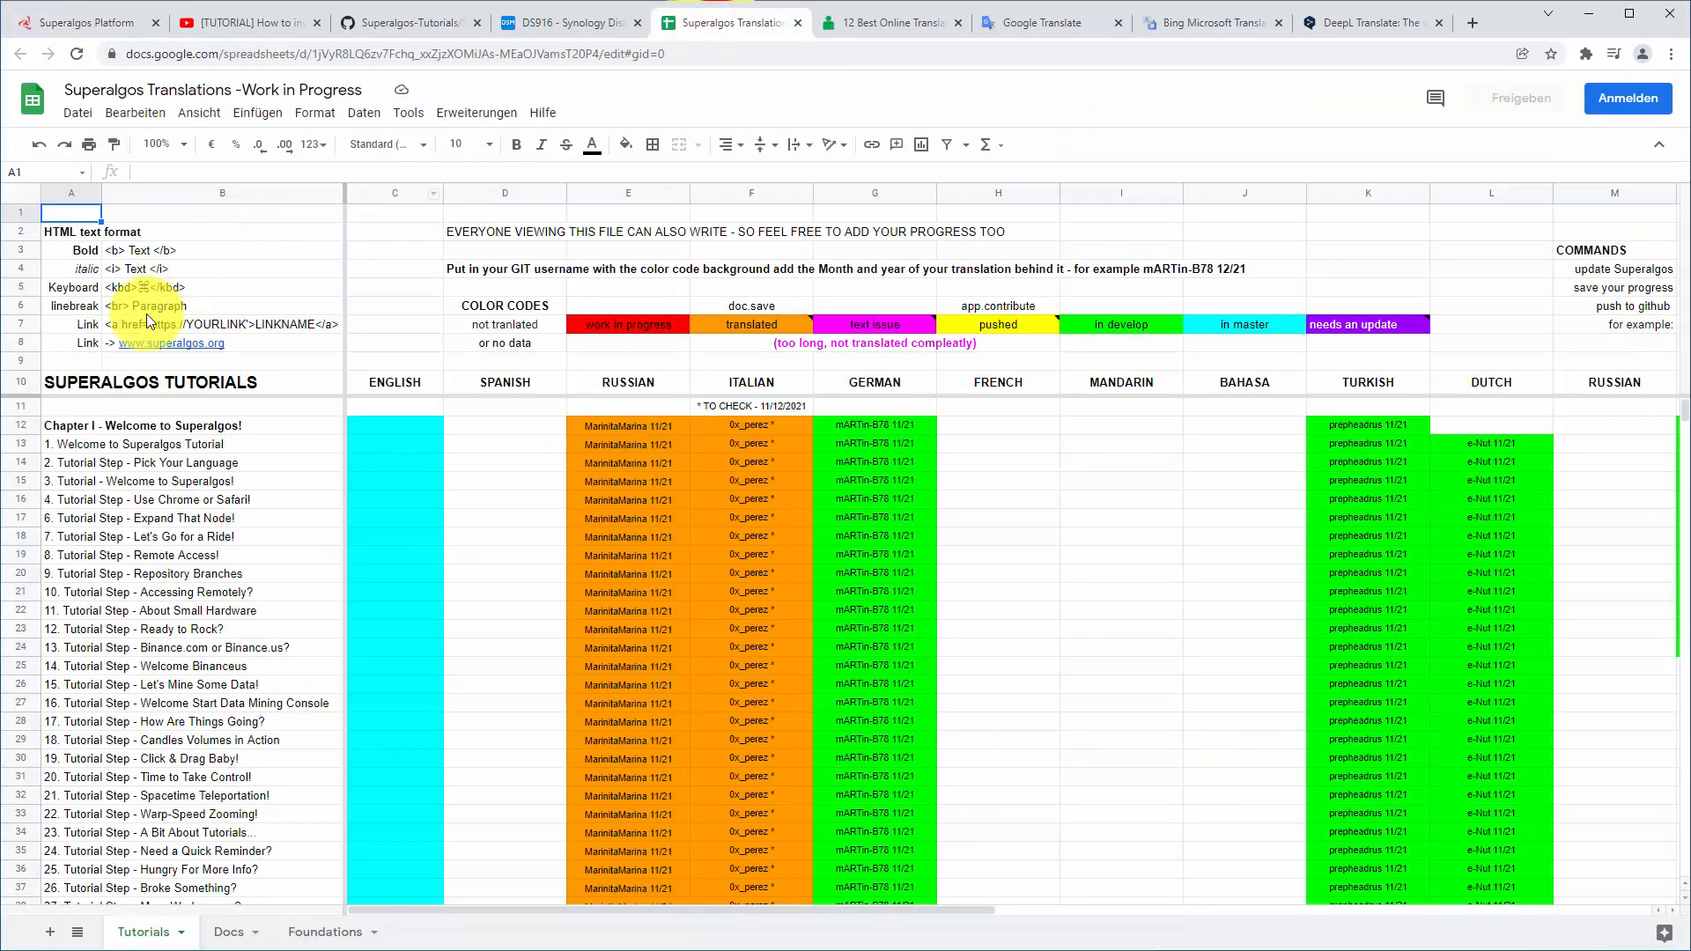
left_click(140, 290)
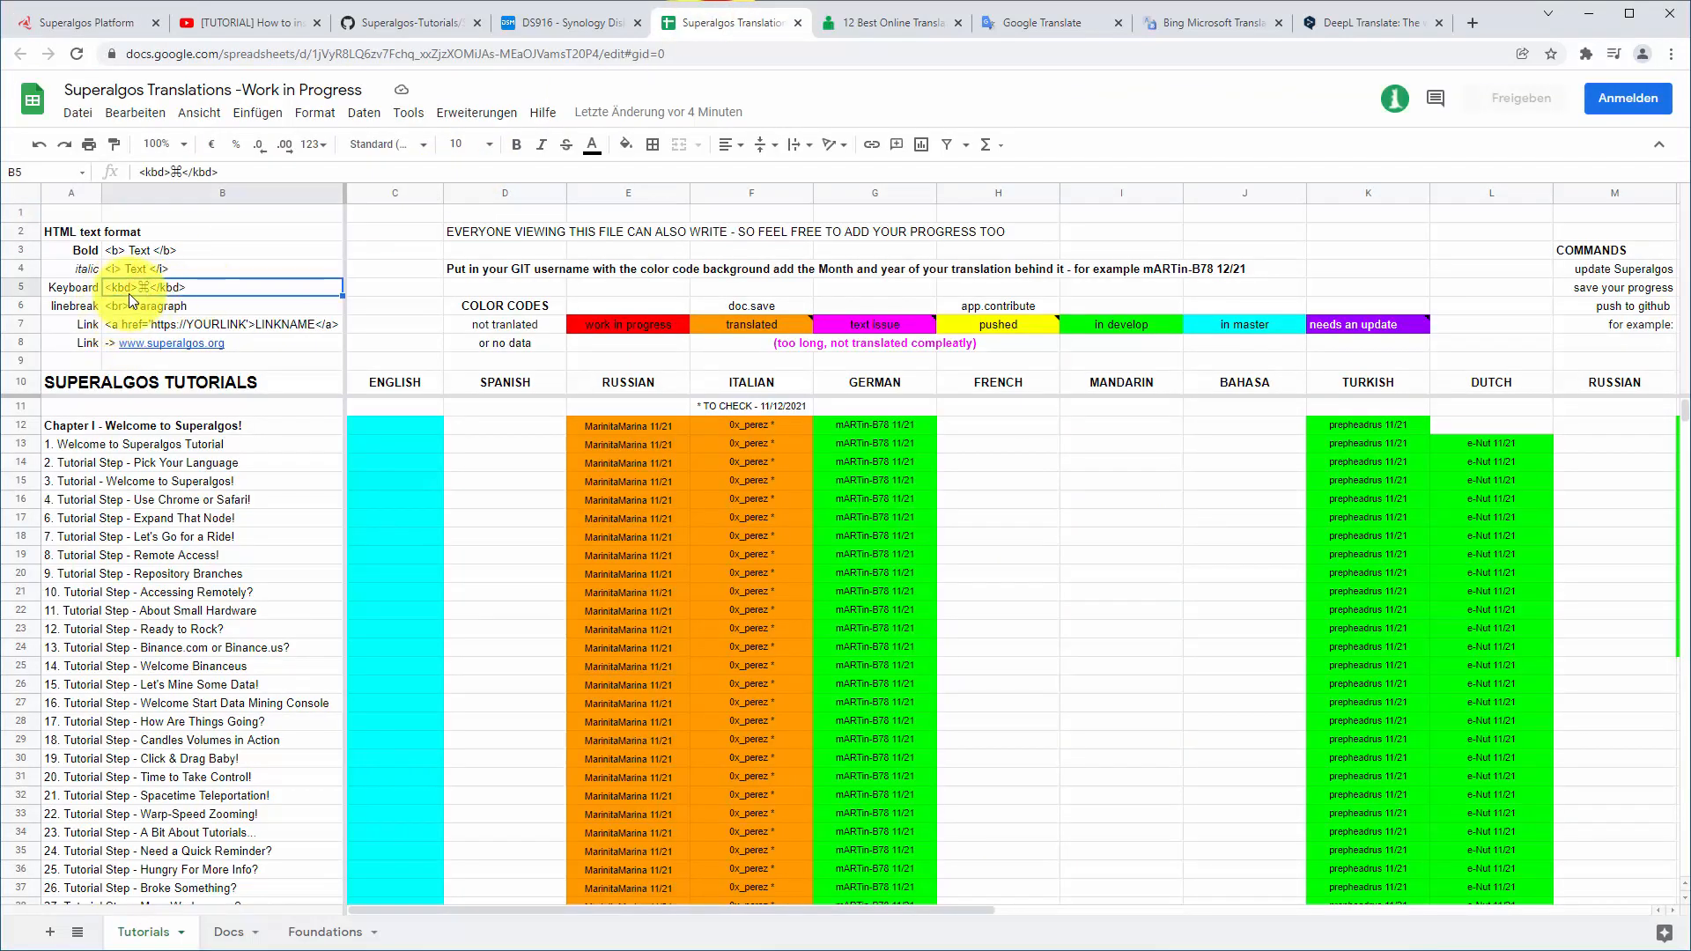
left_click_drag(170, 173, 127, 176)
right_click(155, 173)
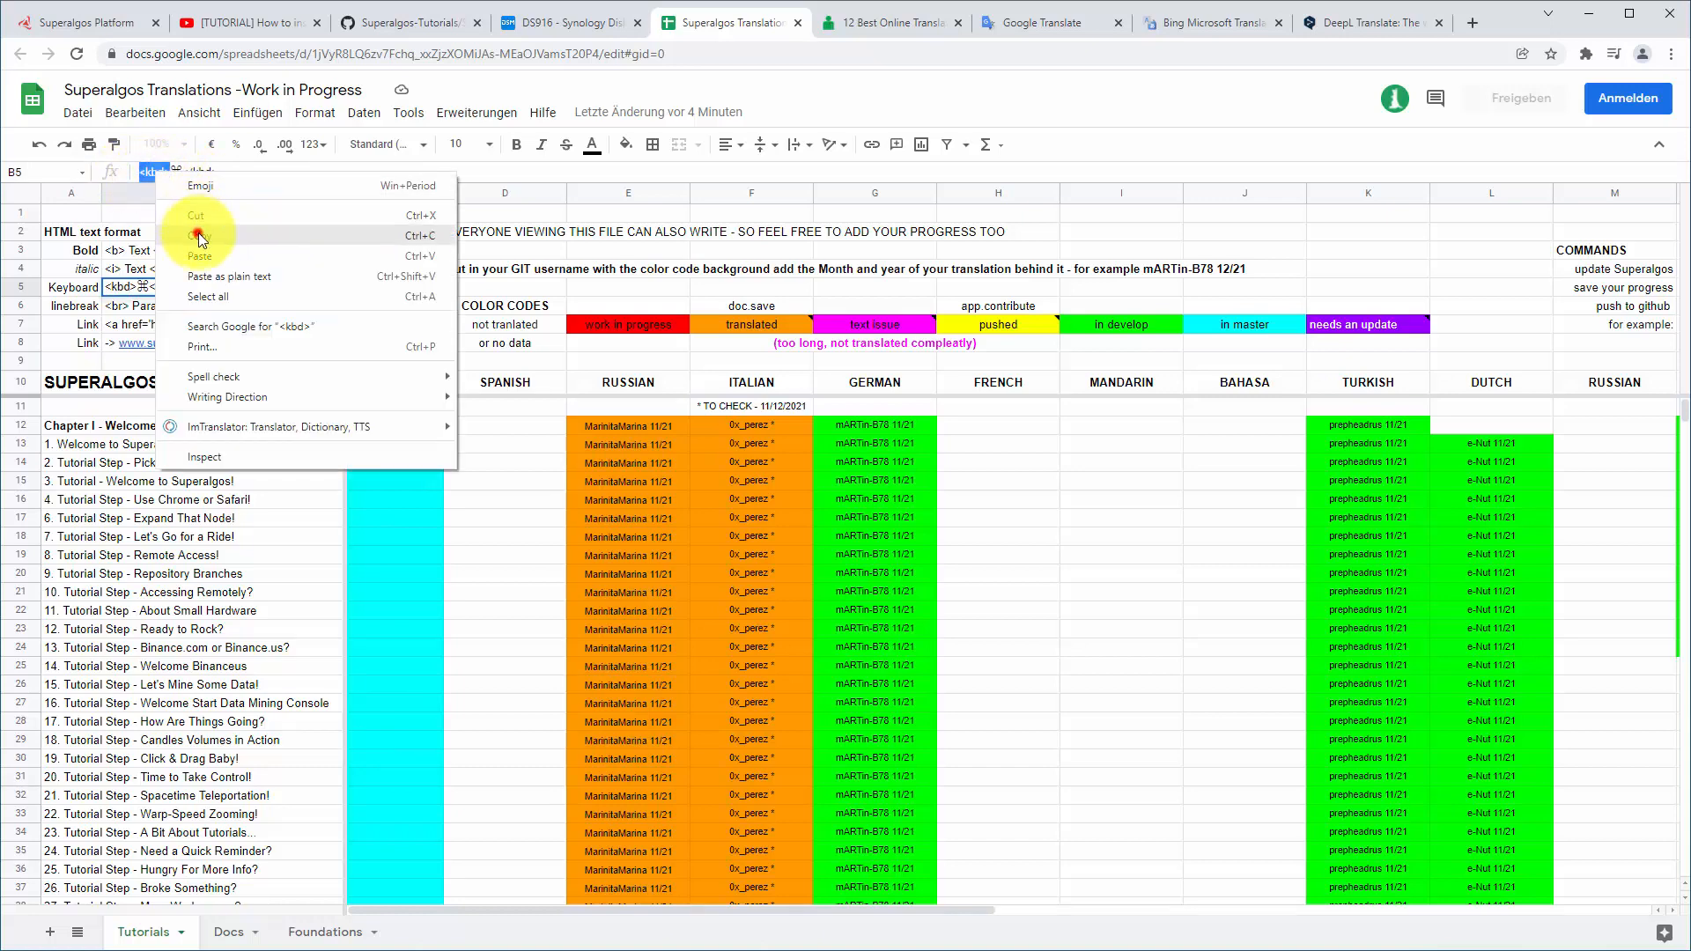
left_click(199, 236)
Reopen the German shortcut paragraph in Superalgos for editing and enclose "Strg" in <kbd> and </kbd> tags
left_click(115, 23)
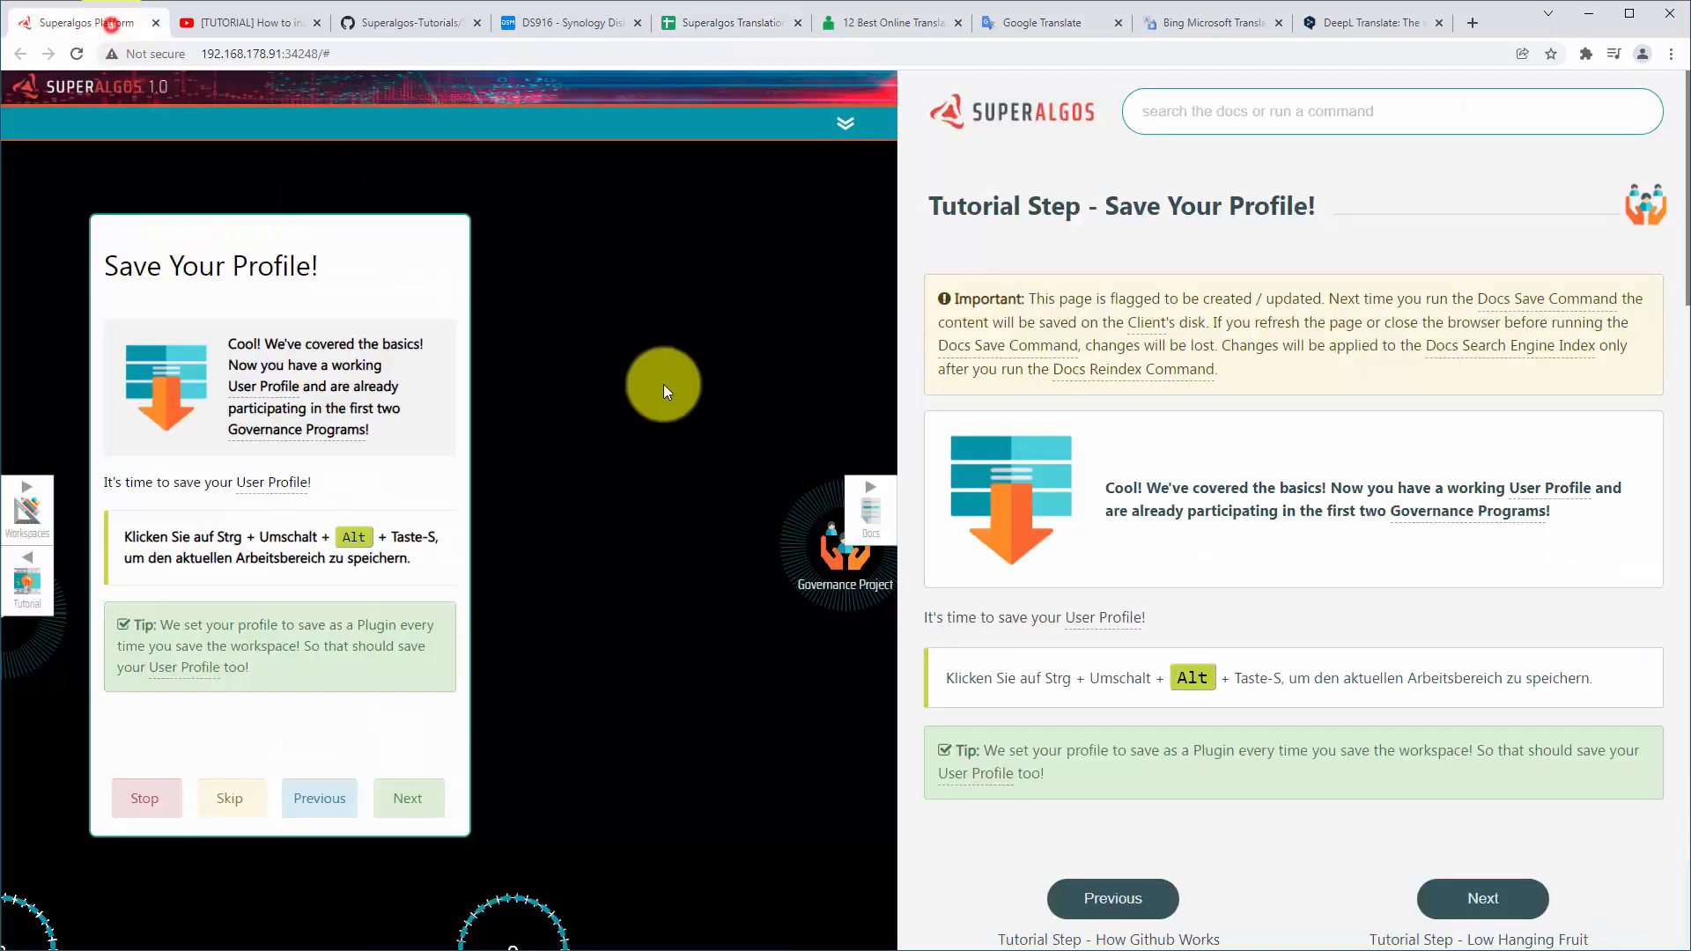
right_click(1095, 676)
left_click(1134, 711)
left_click(1053, 677)
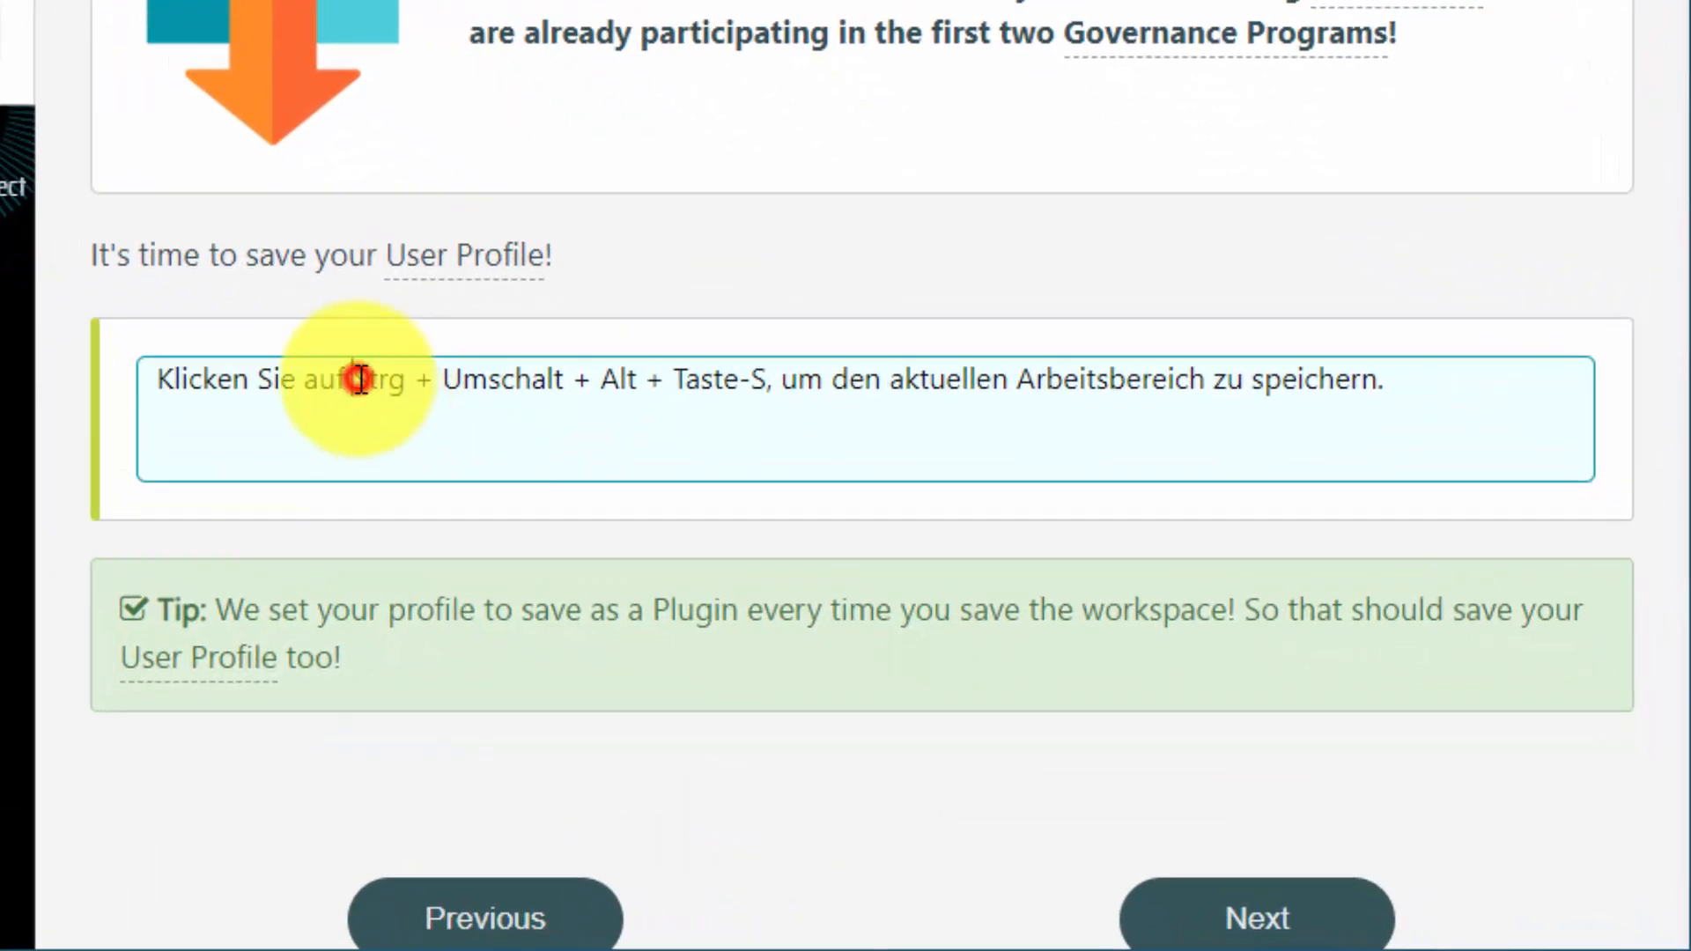
key("ctrl+v")
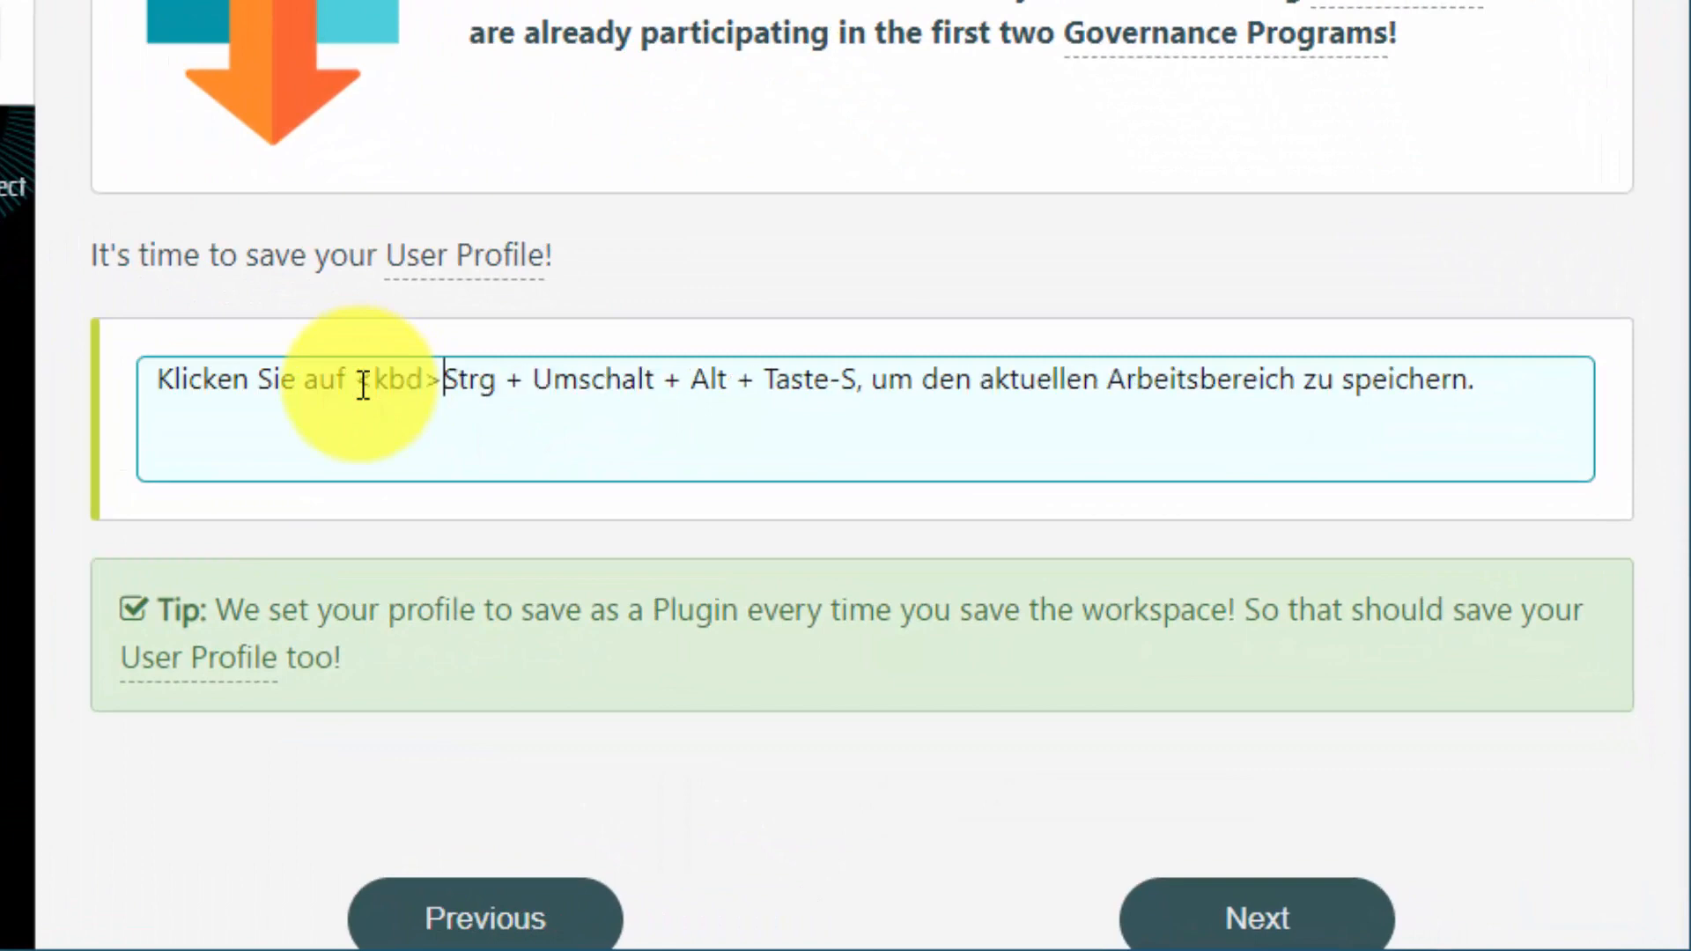
key("ctrl+v")
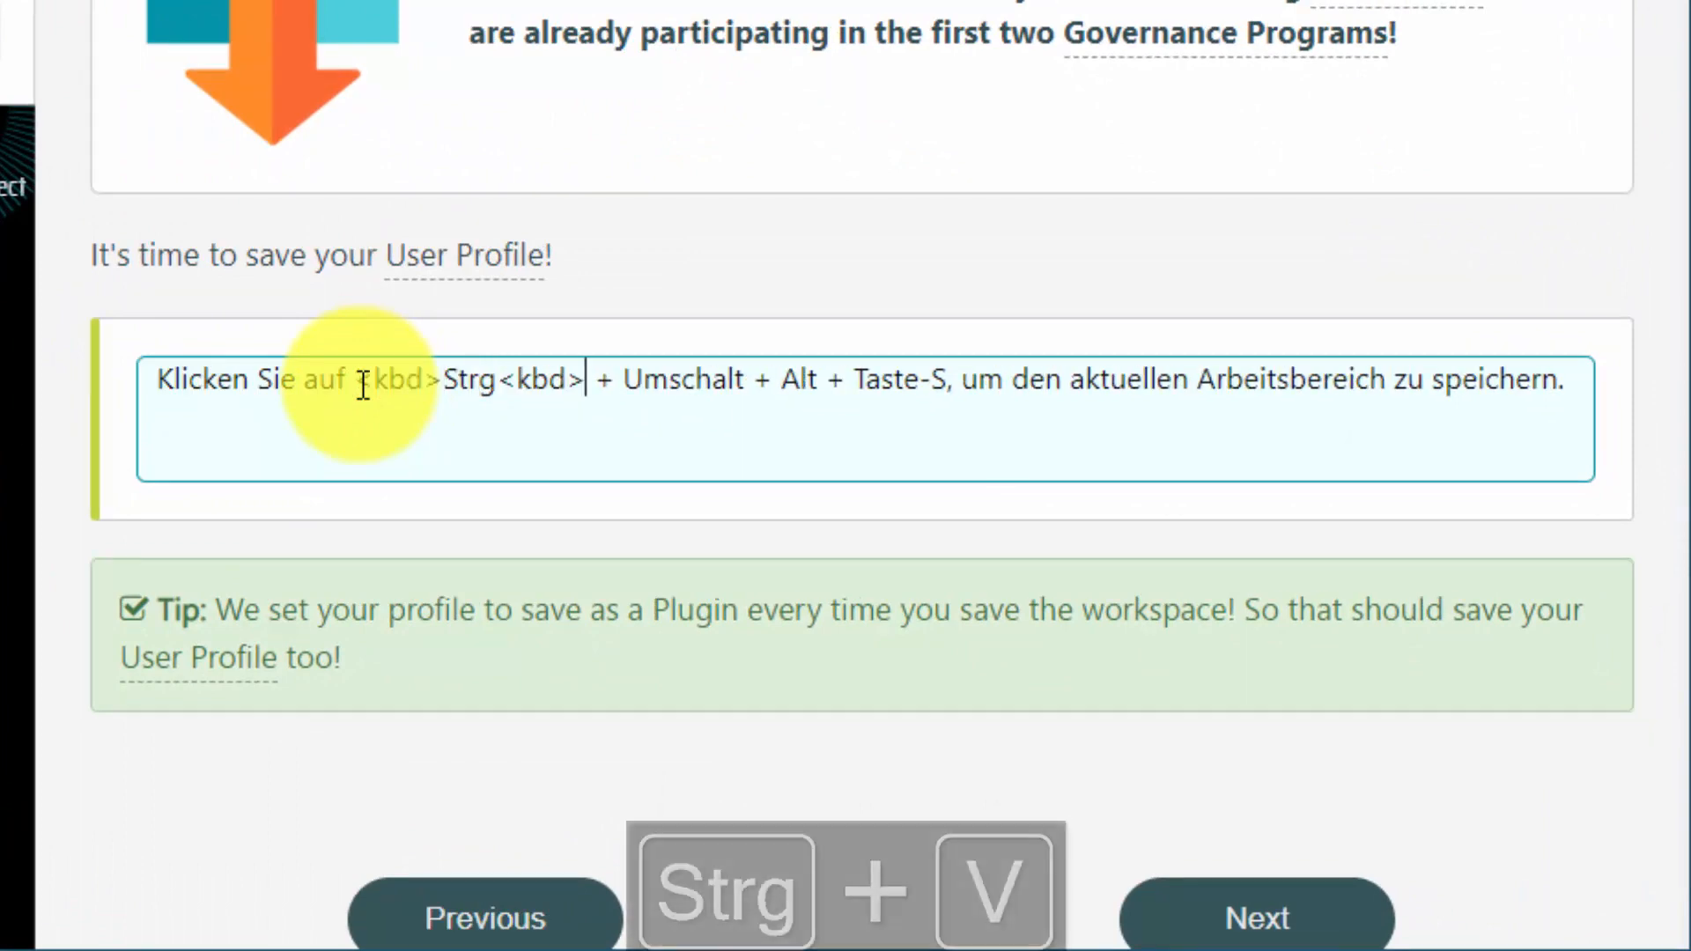
type("/")
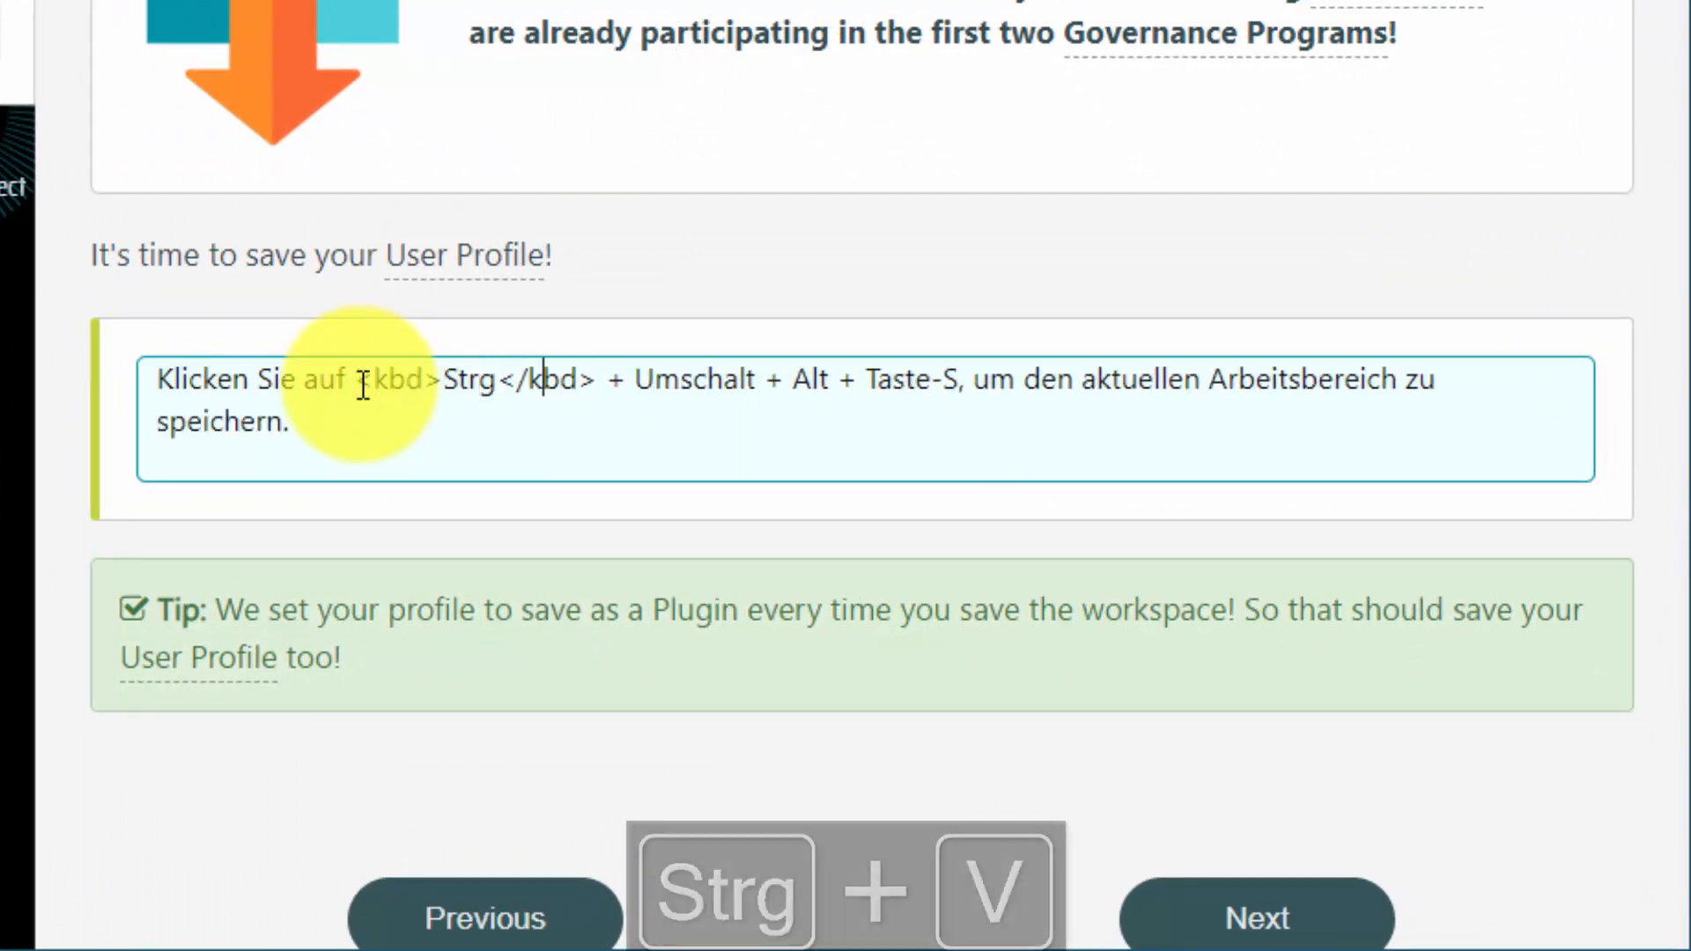
Enclose "Umschalt" in <kbd> and </kbd> tags in the shortcut paragraph
key("Right")
key("Right")
key("Right")
key("Right")
key("Right")
key("Right")
key("Right")
key("ctrl+v")
key("Right")
key("Right")
key("Right")
key("Right")
key("Right")
key("Right")
key("Right")
key("Right")
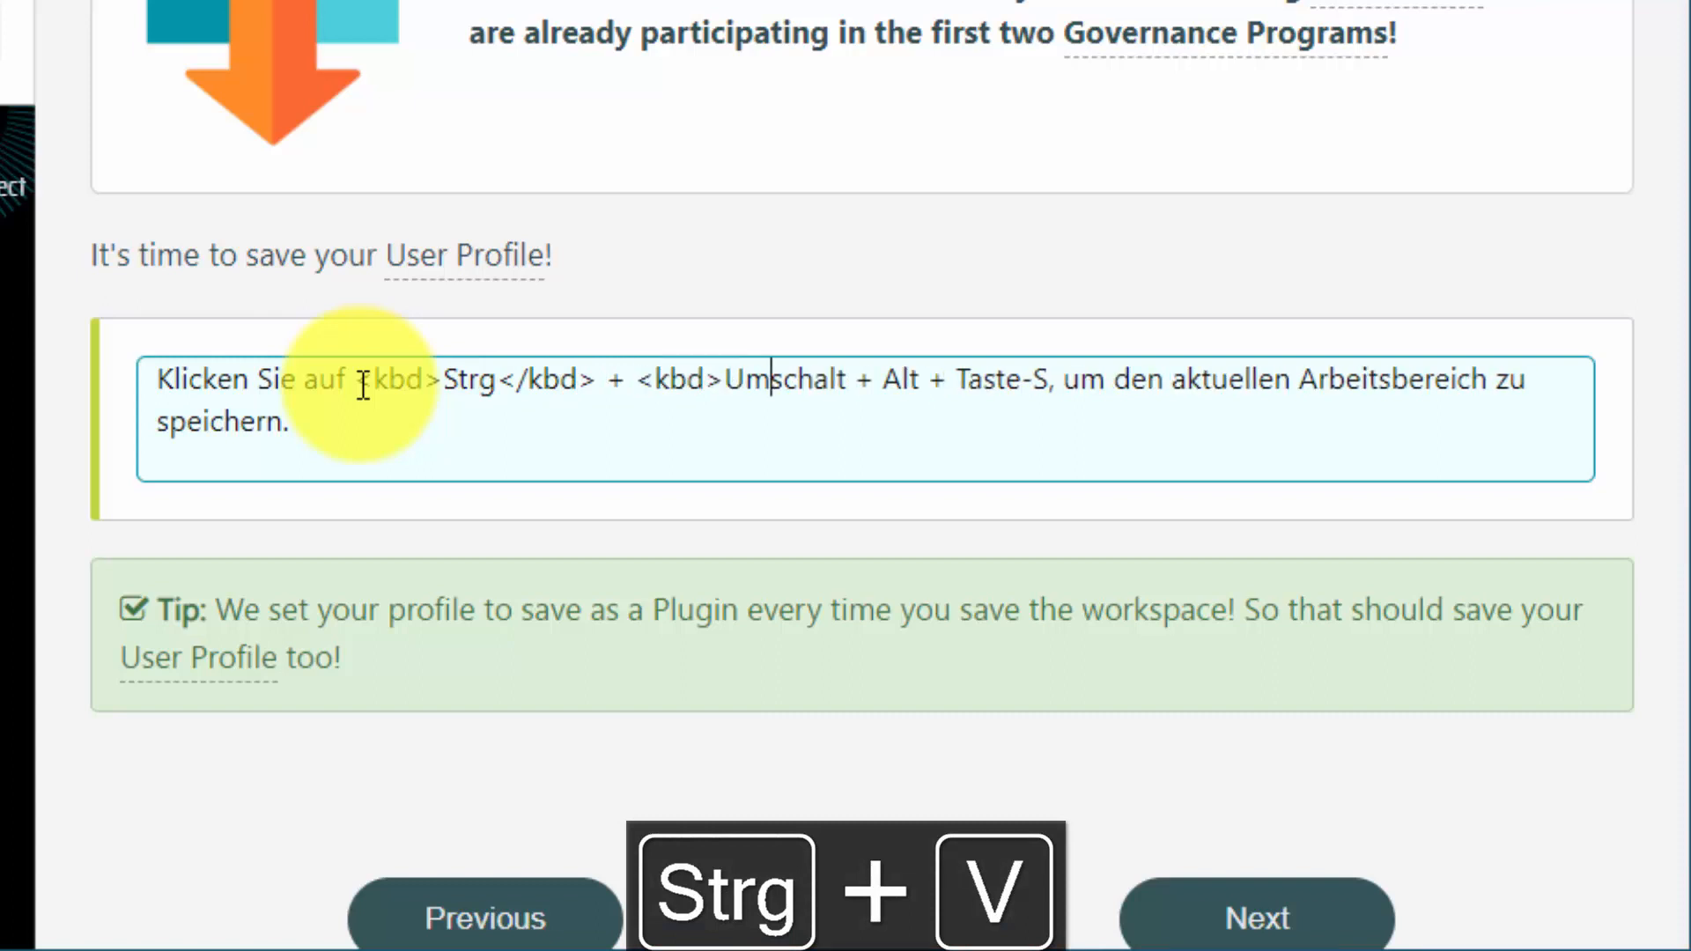
key("ctrl+v")
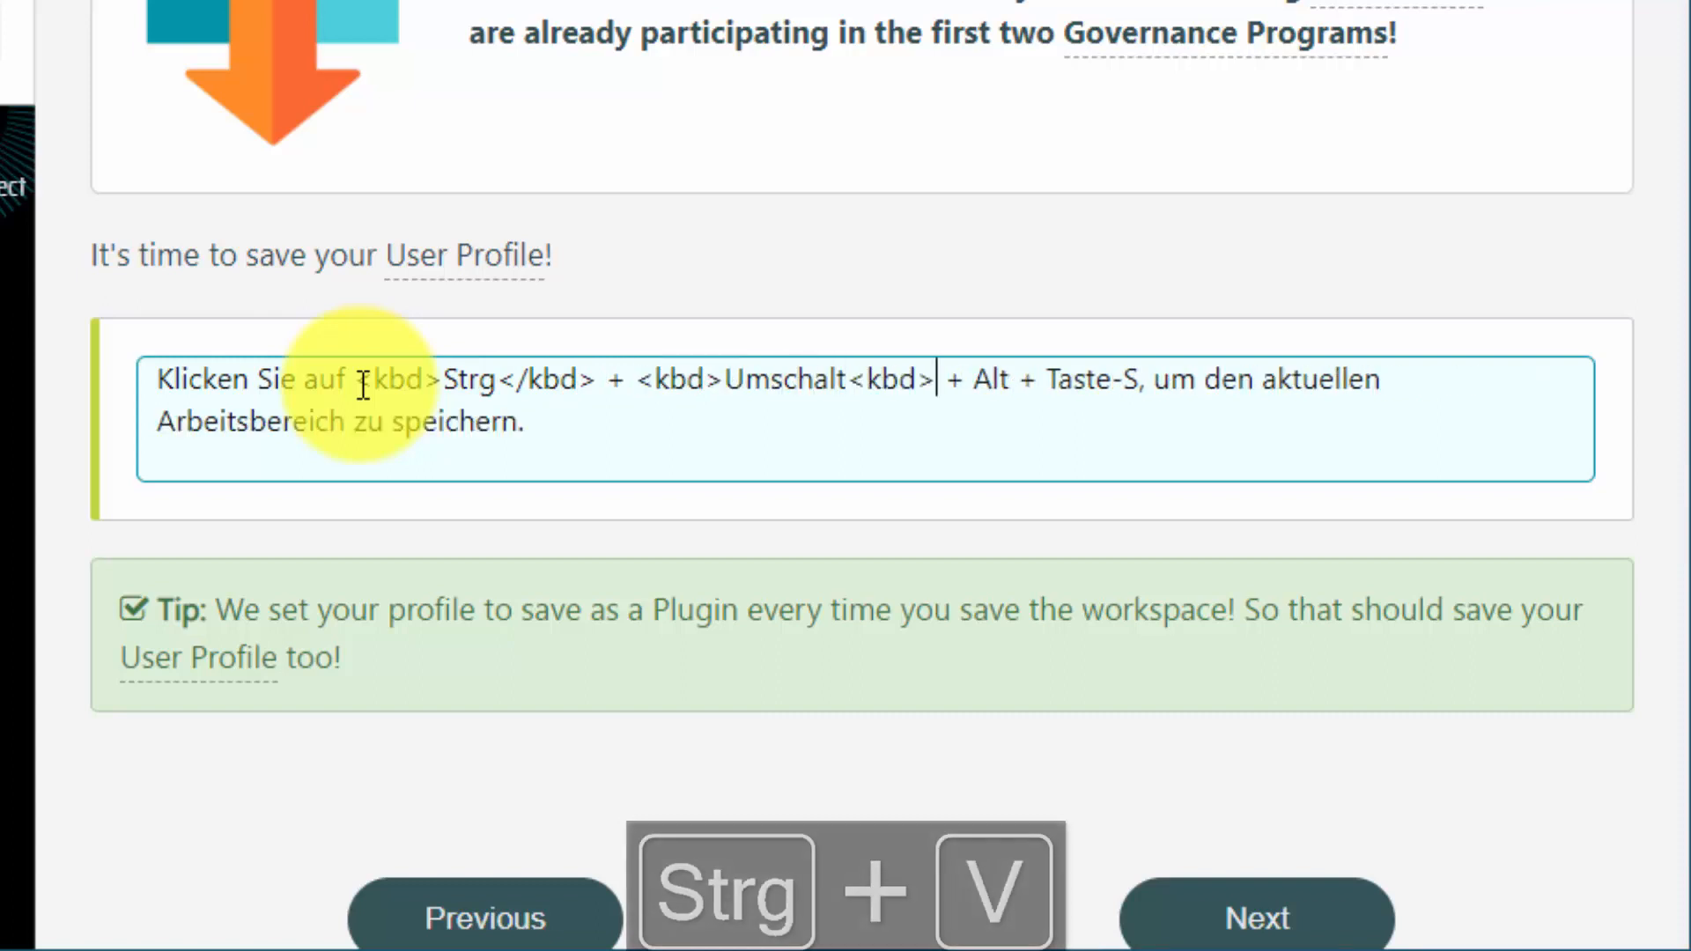
key("Left")
key("Left")
key("Left")
key("Left")
type("/")
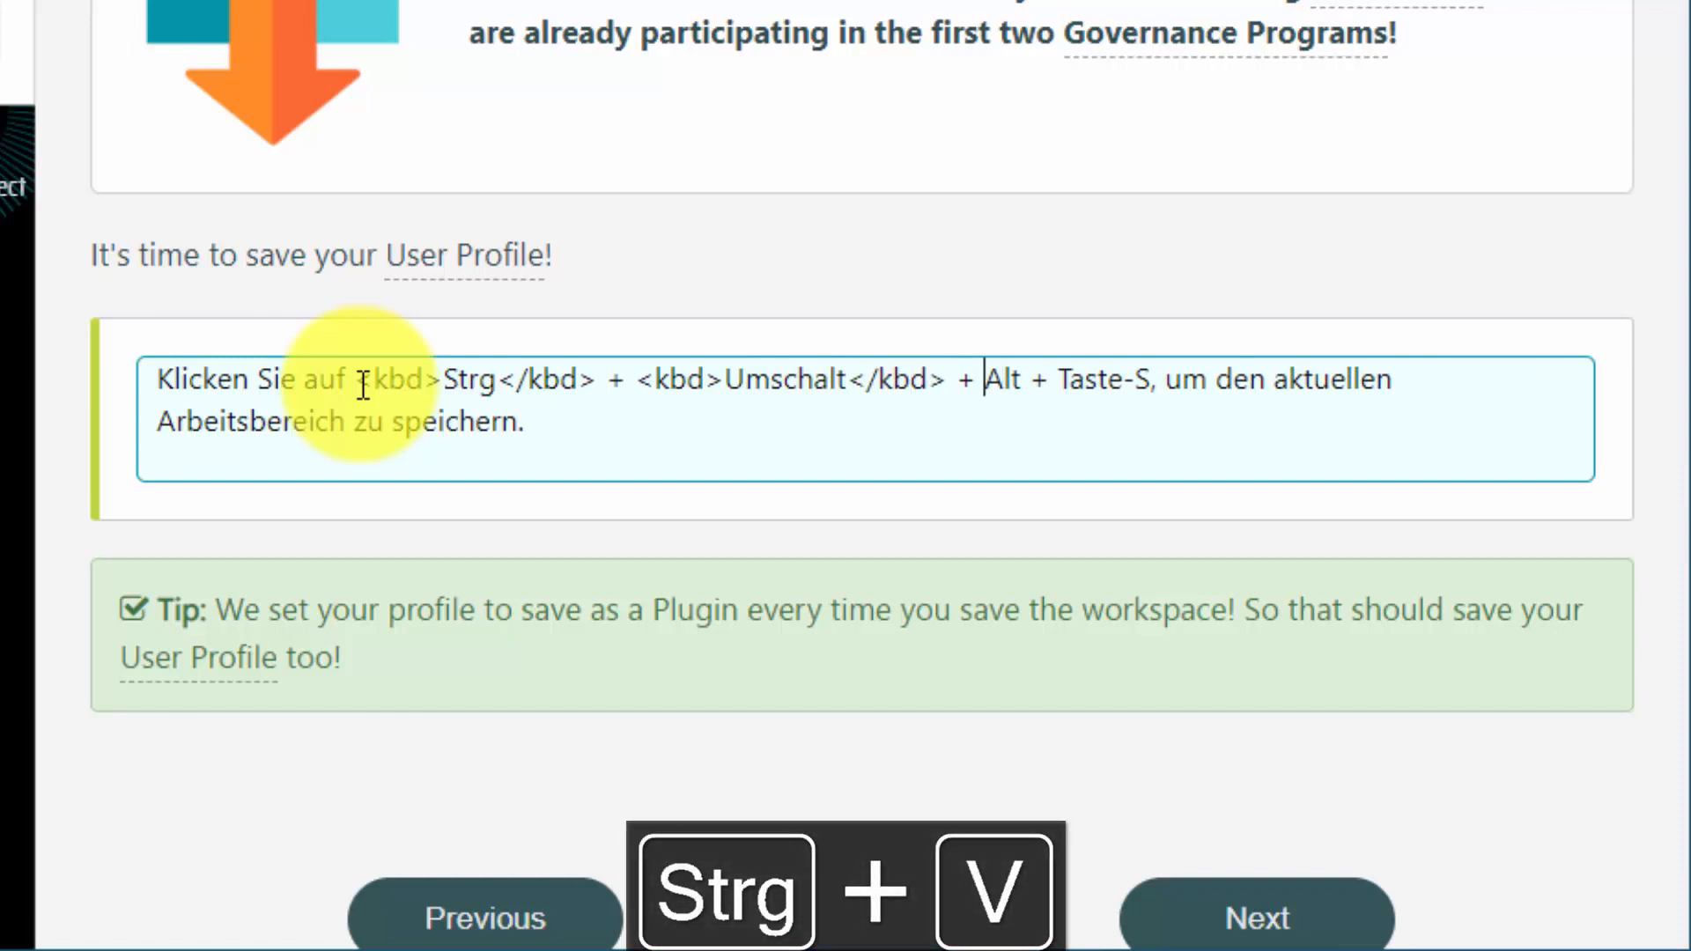
Enclose "Alt" in <kbd> and </kbd> tags in the shortcut paragraph
key("ctrl+v")
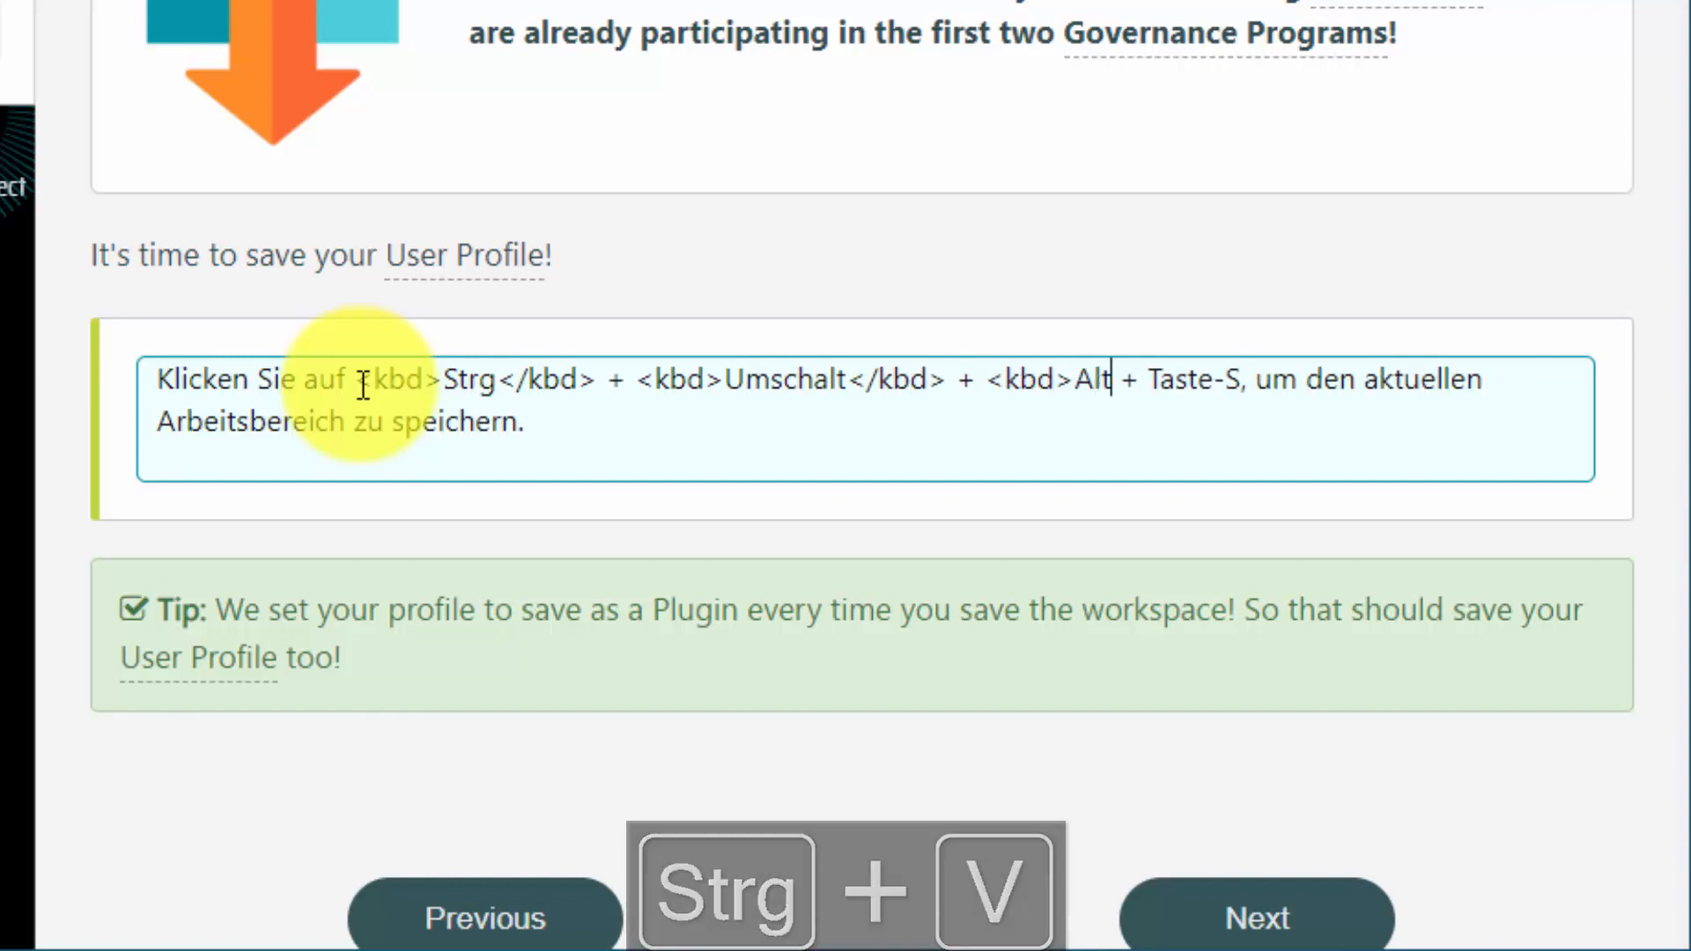
key("ctrl+v")
type("/")
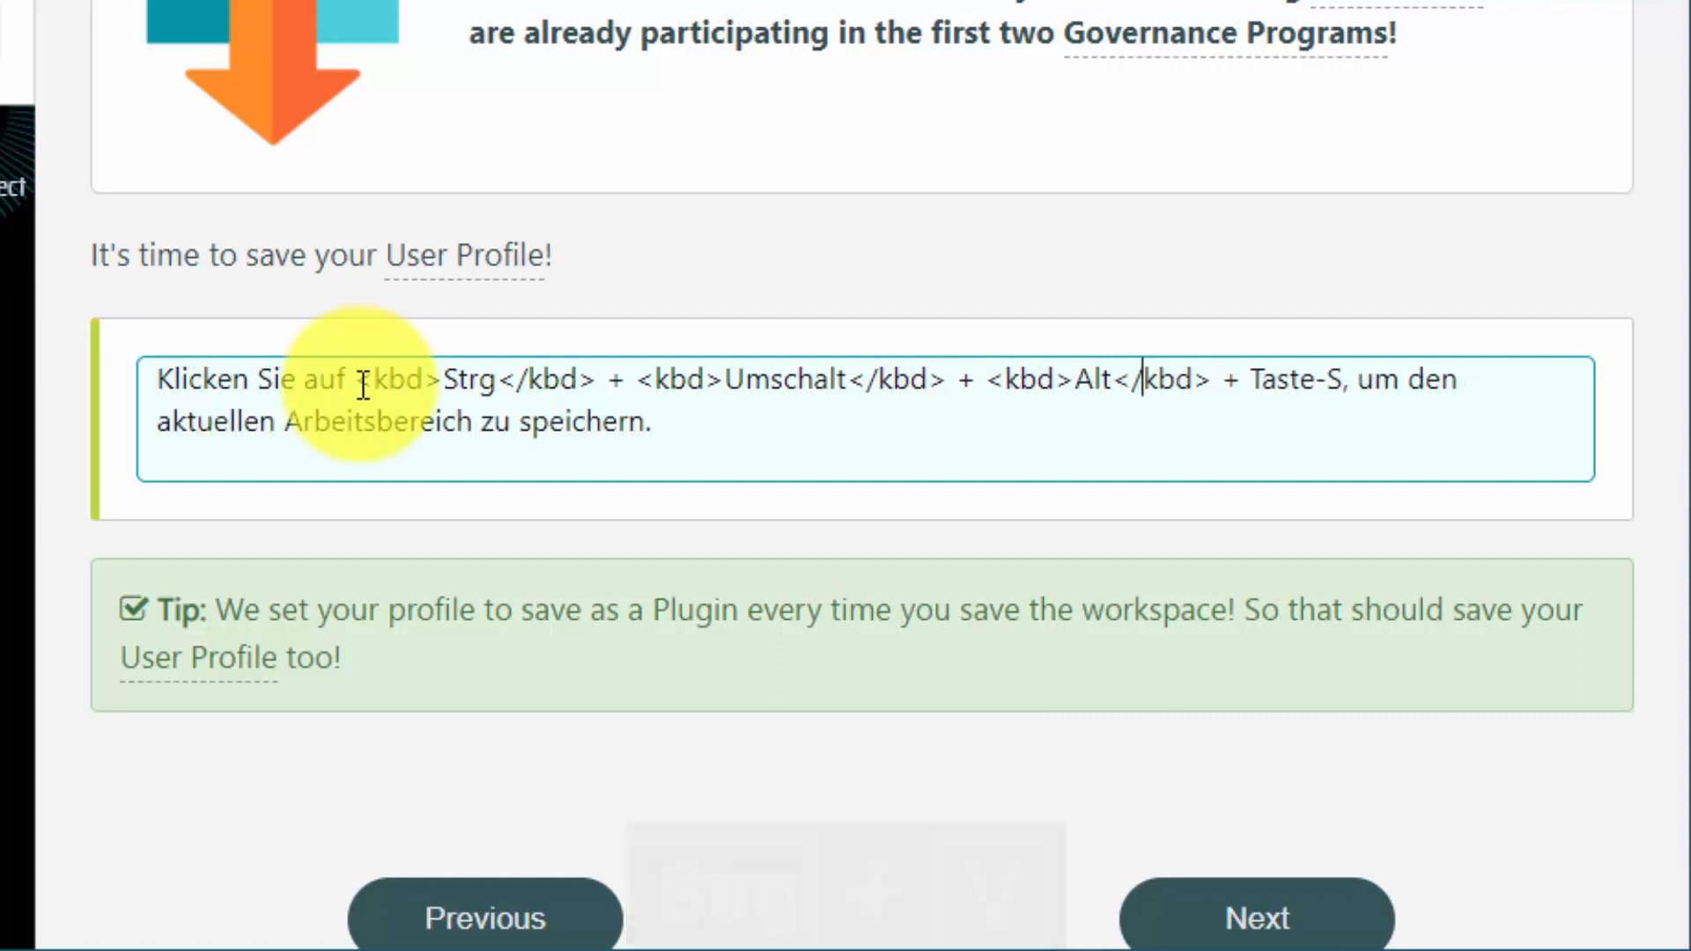
Enclose "Taste-S" in <kbd> and </kbd> tags and finish editing the shortcut paragraph
key("ctrl+v")
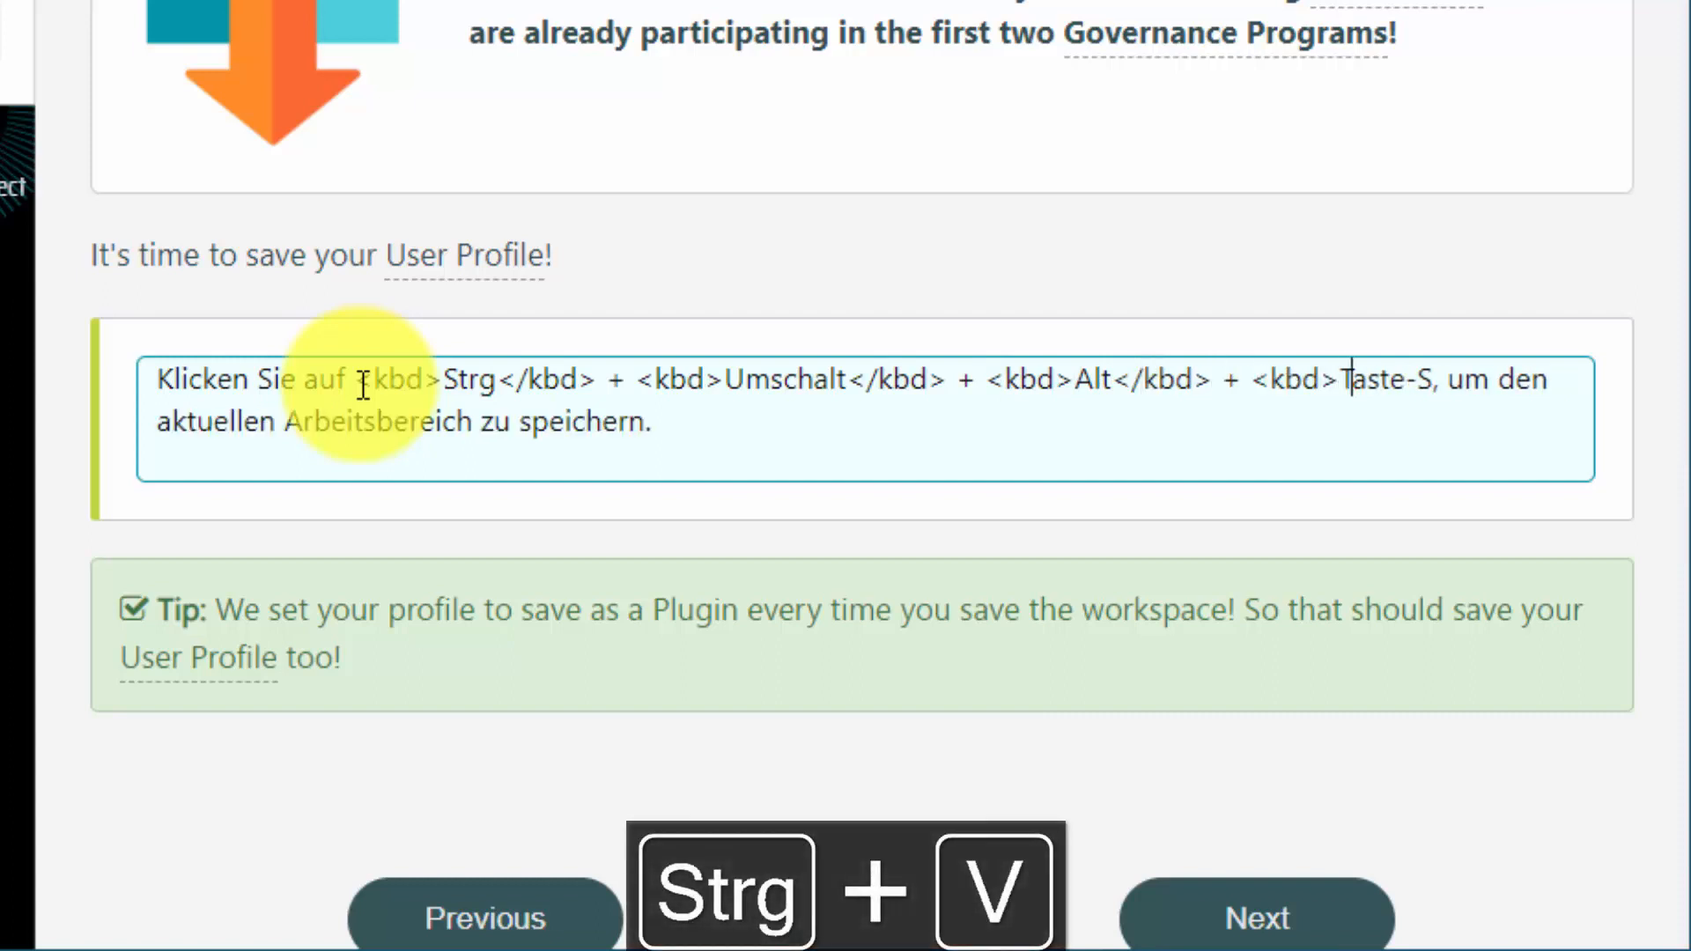
key("Right")
key("Right")
key("Right")
key("ctrl+v")
key("Left")
key("Left")
key("Left")
key("Left")
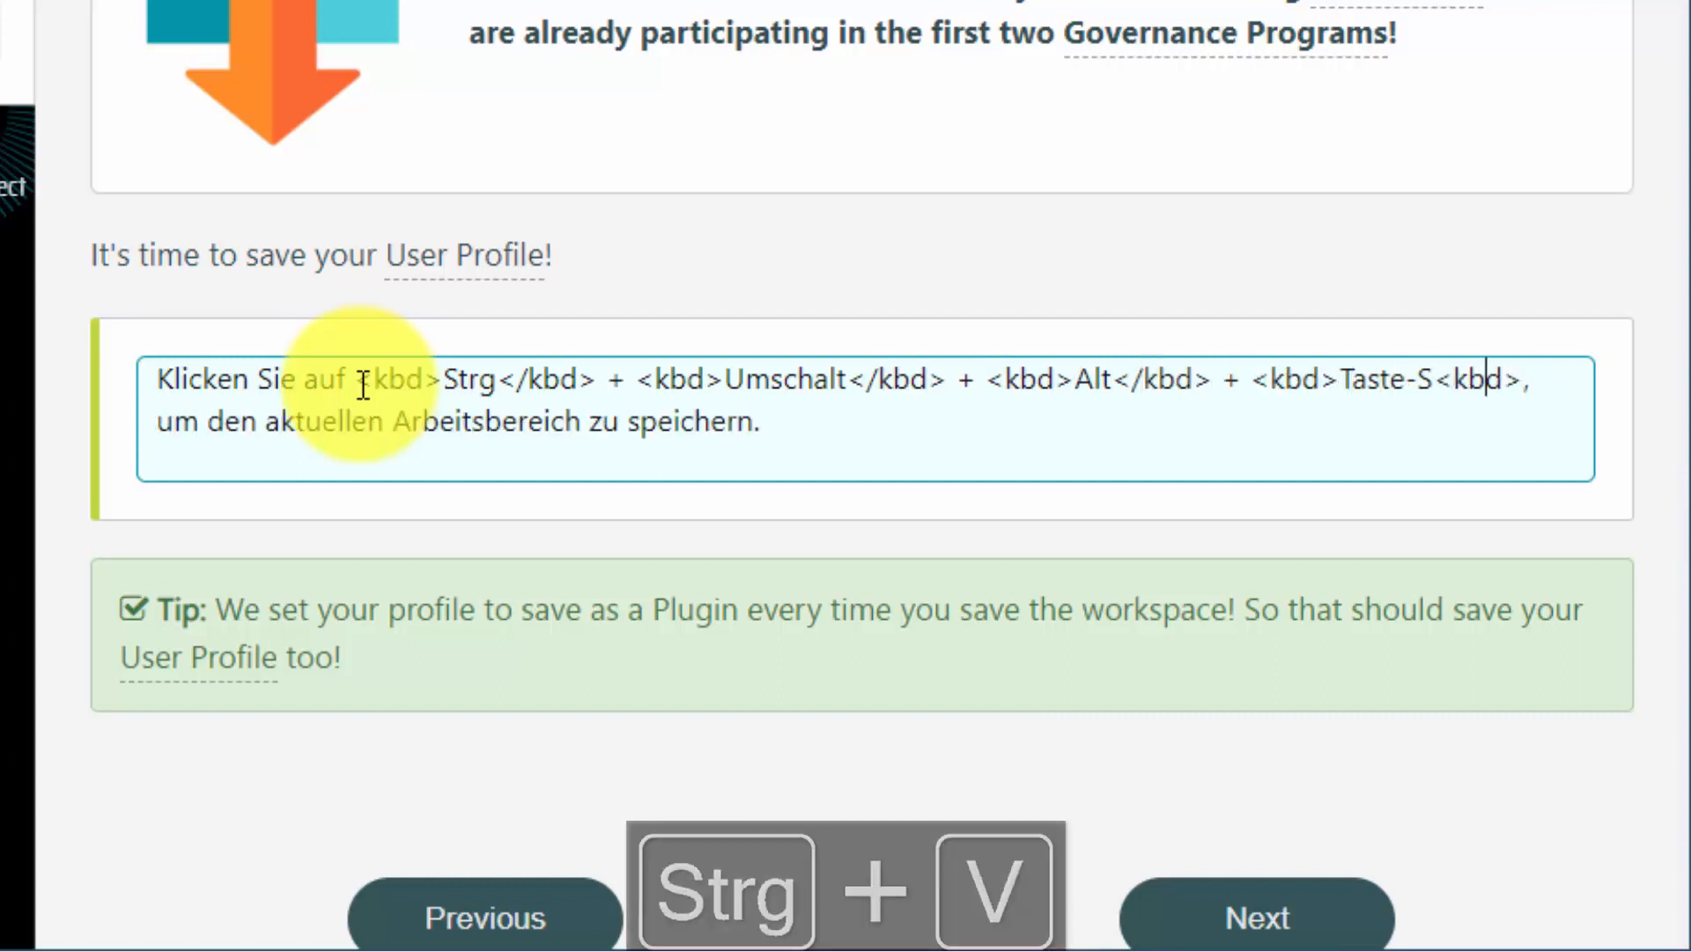
type("/")
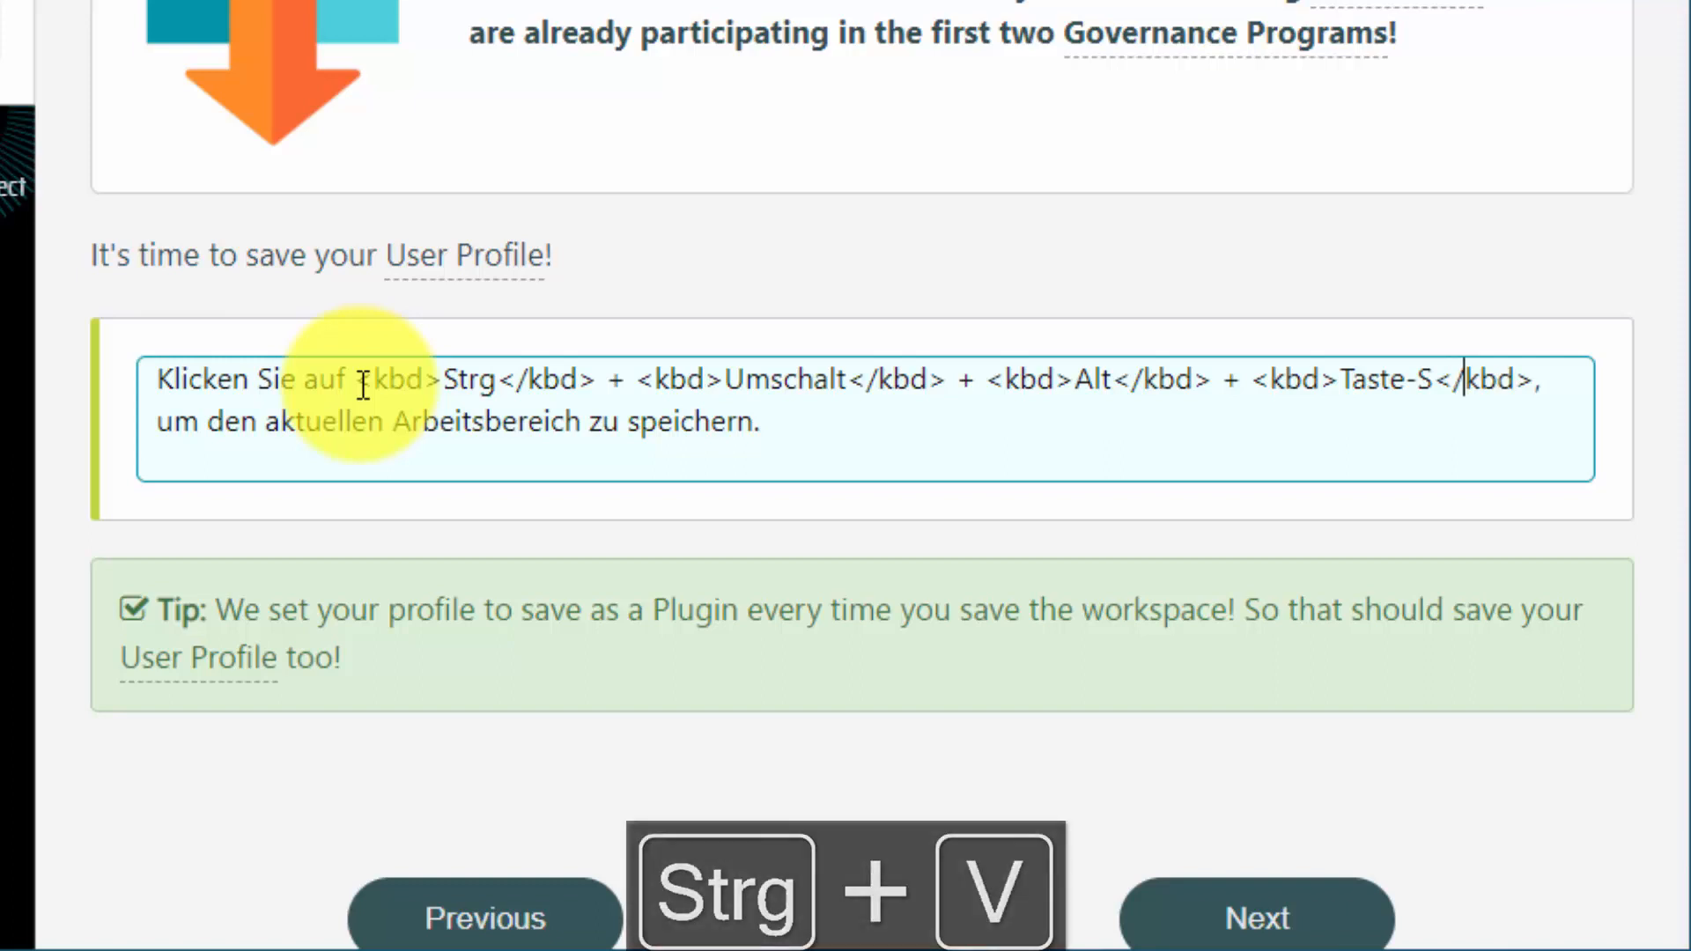
left_click(678, 295)
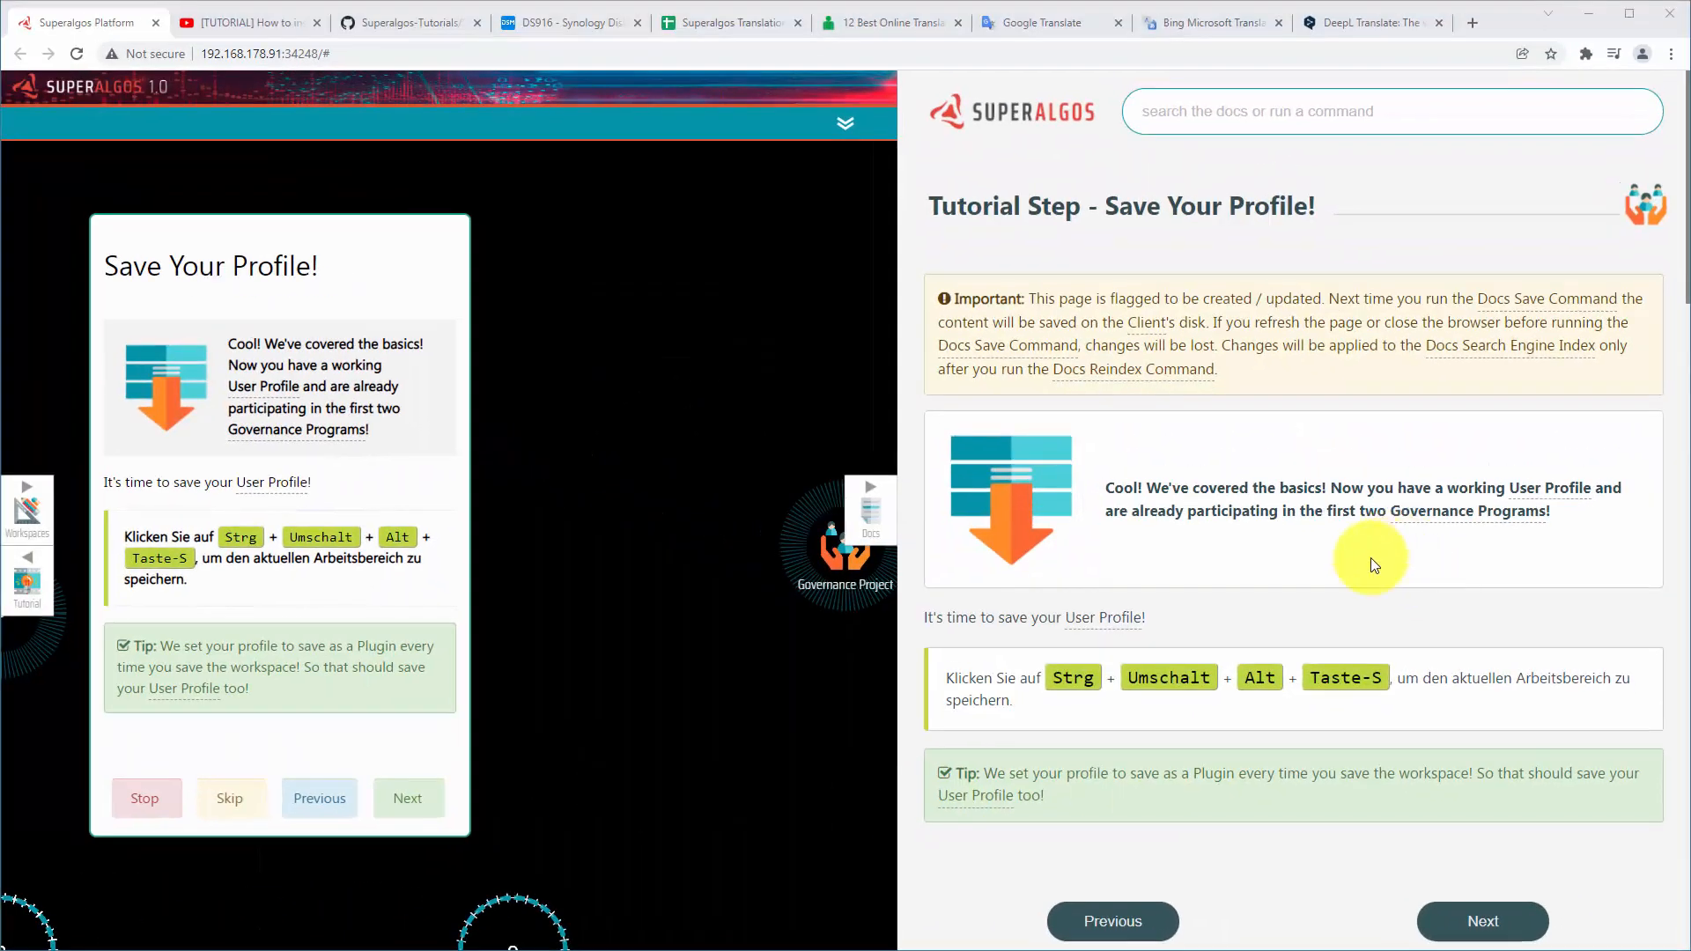
Copy the "Governance Programs!" term from the tutorial page into the Foundations sheet of the translation spreadsheet, below "User Profile"
mouse_move(1470, 528)
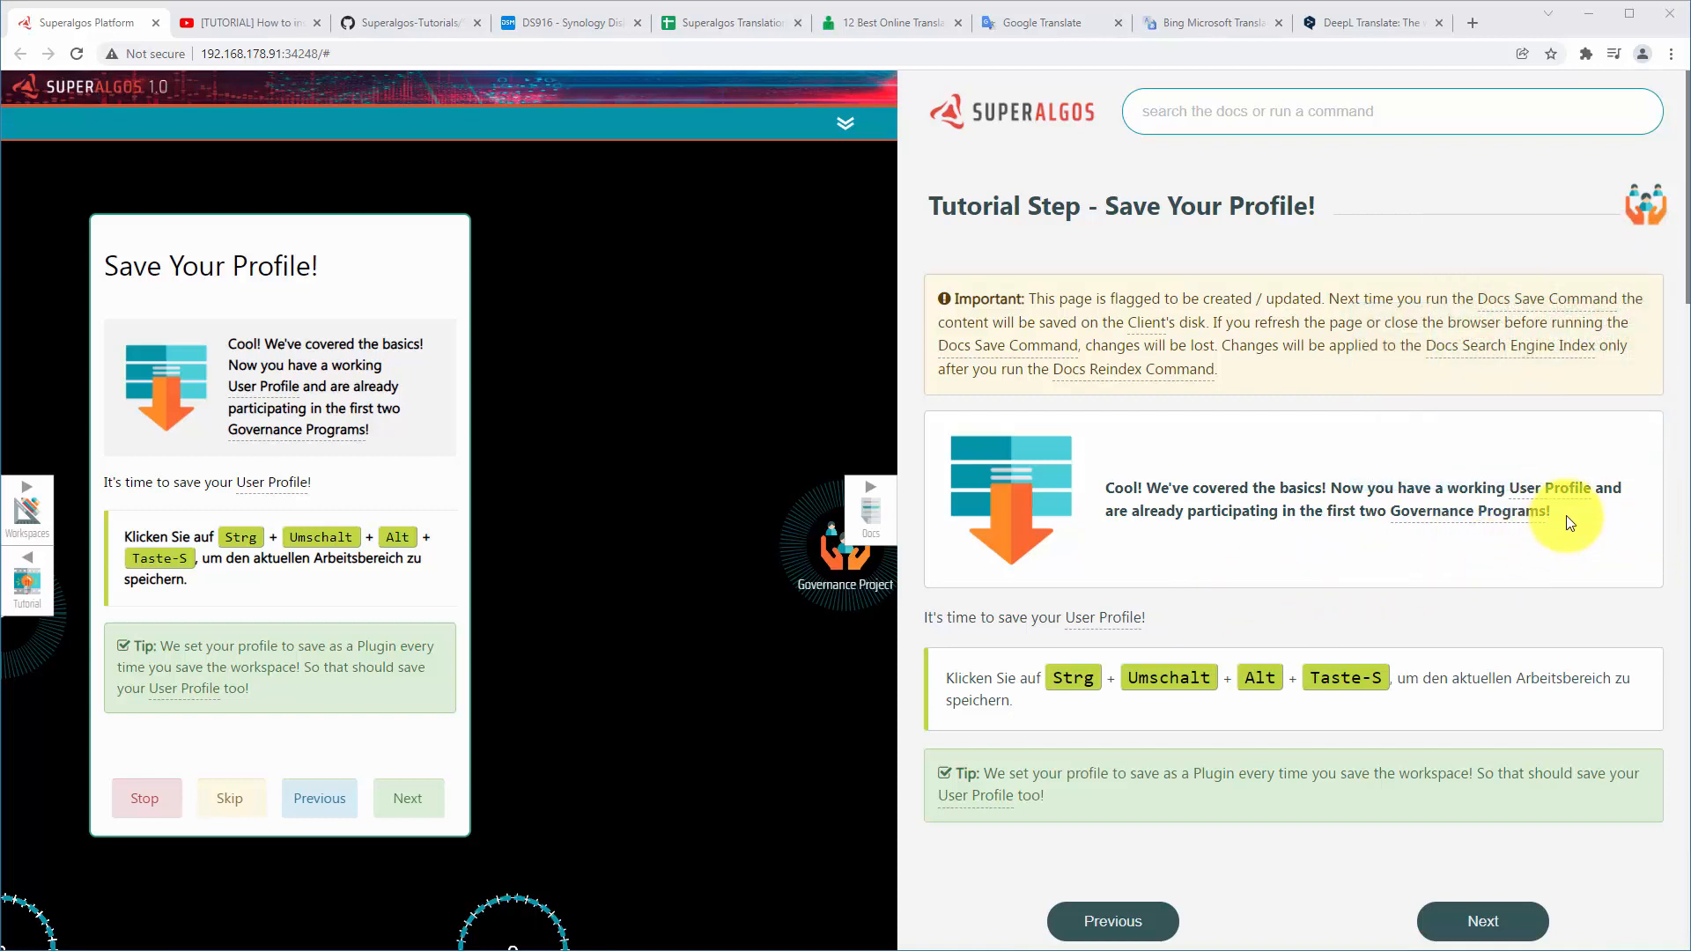
left_click_drag(1566, 519, 1387, 511)
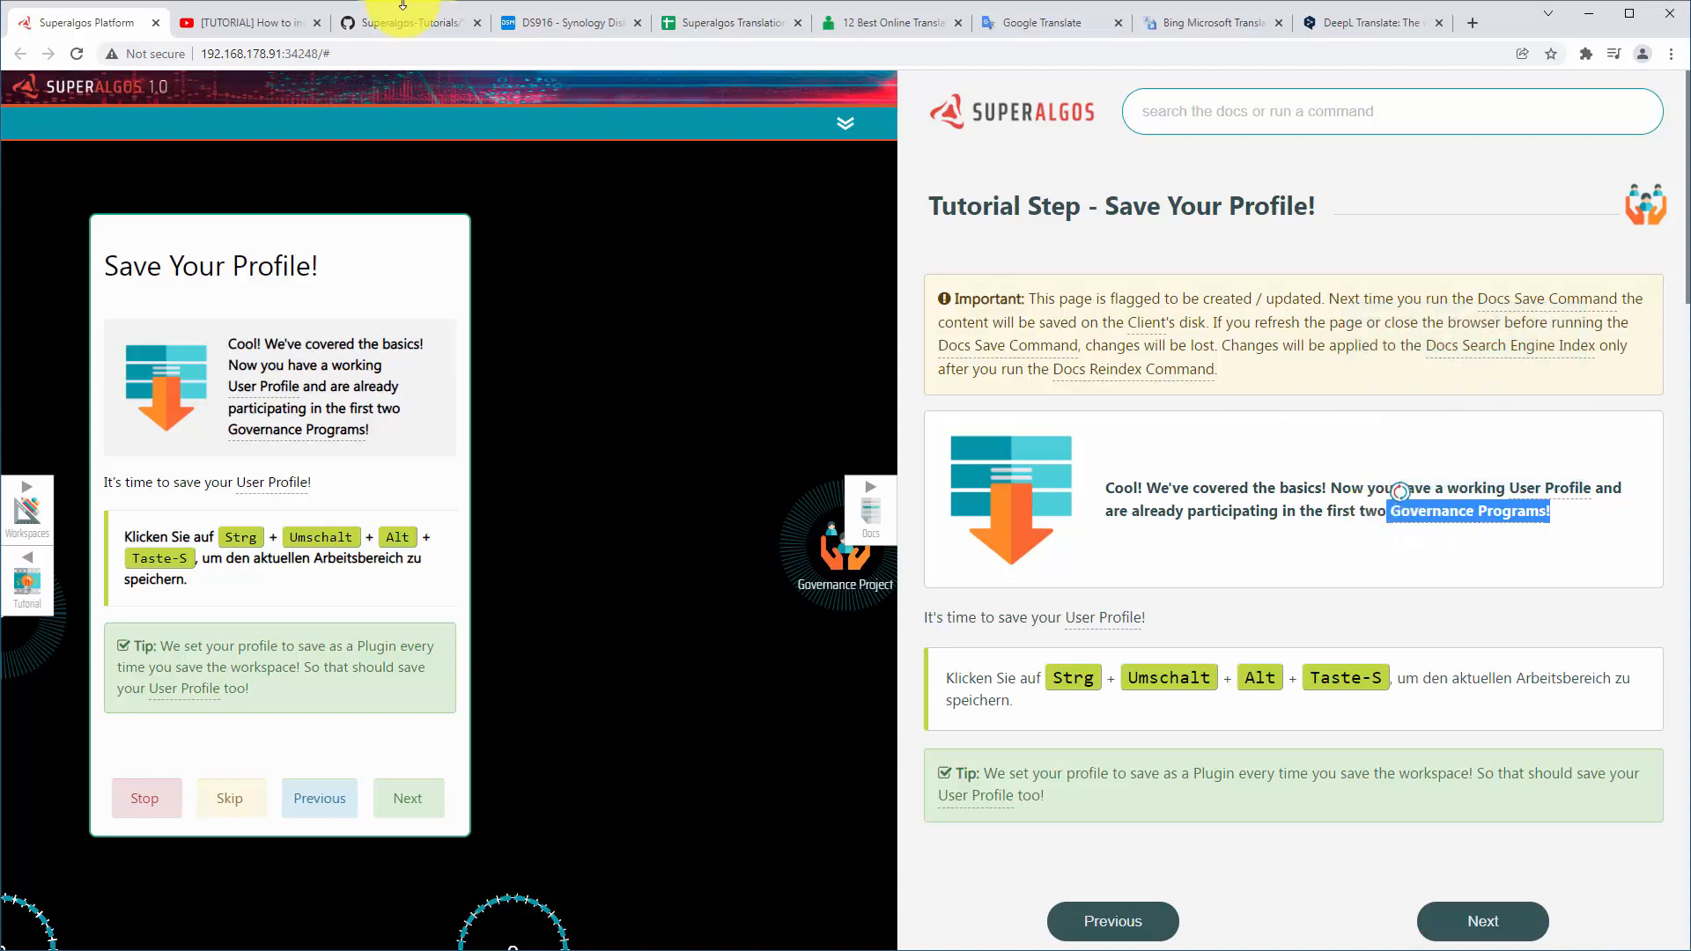
left_click(782, 19)
key("ctrl+c")
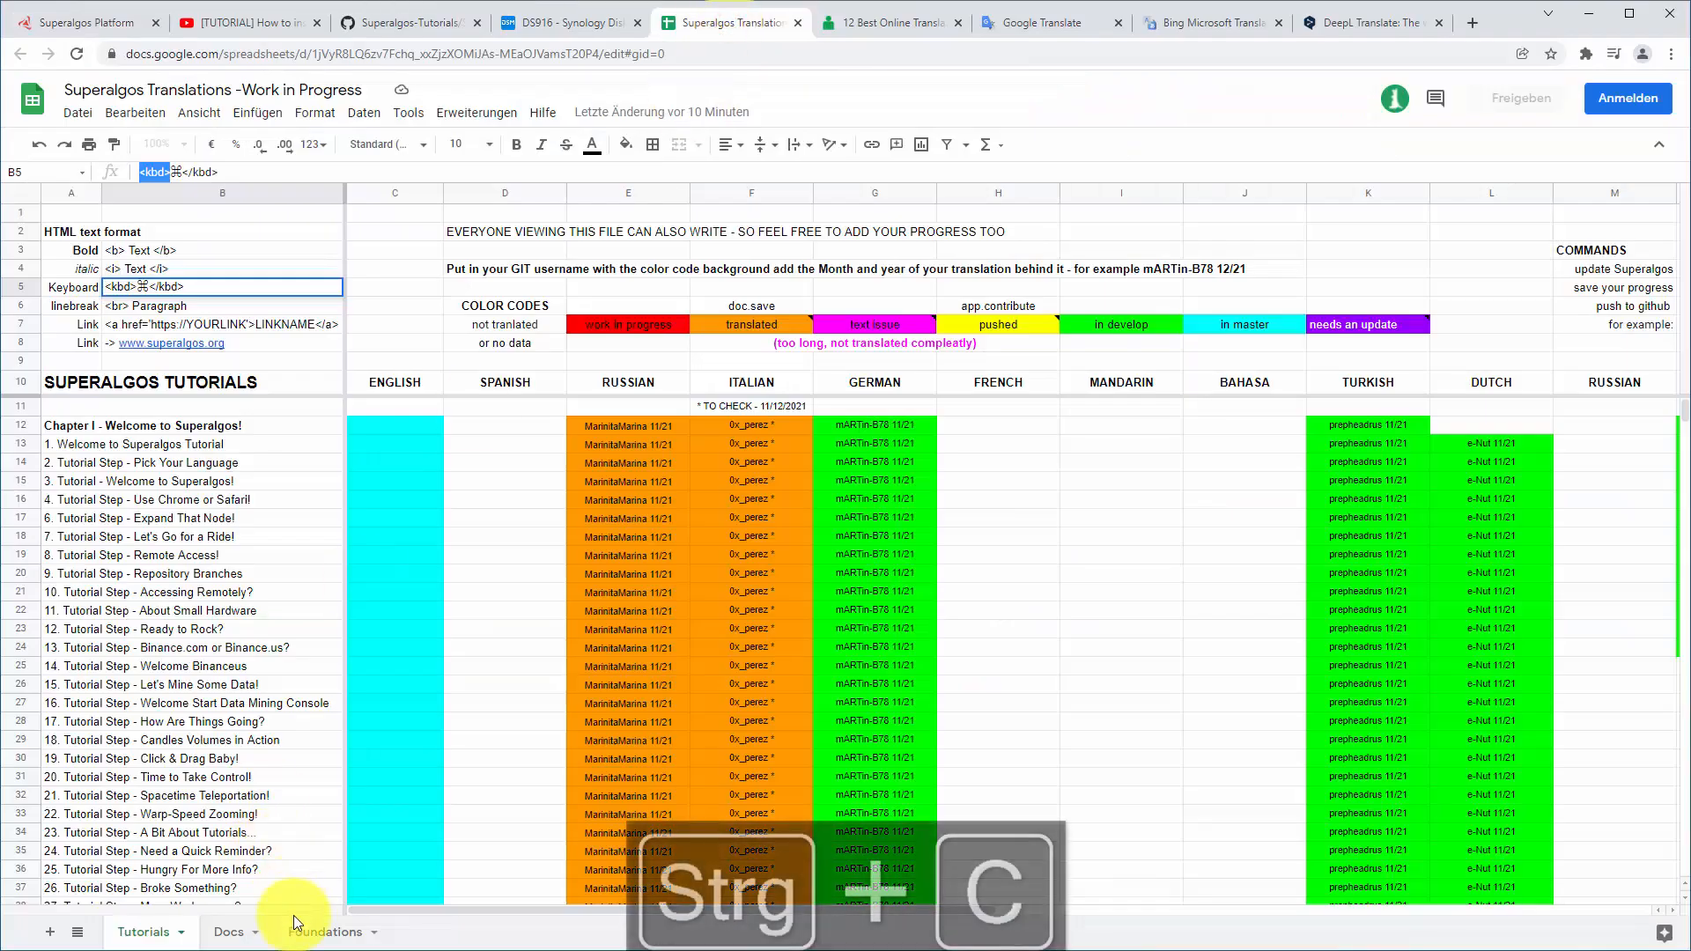
left_click(297, 934)
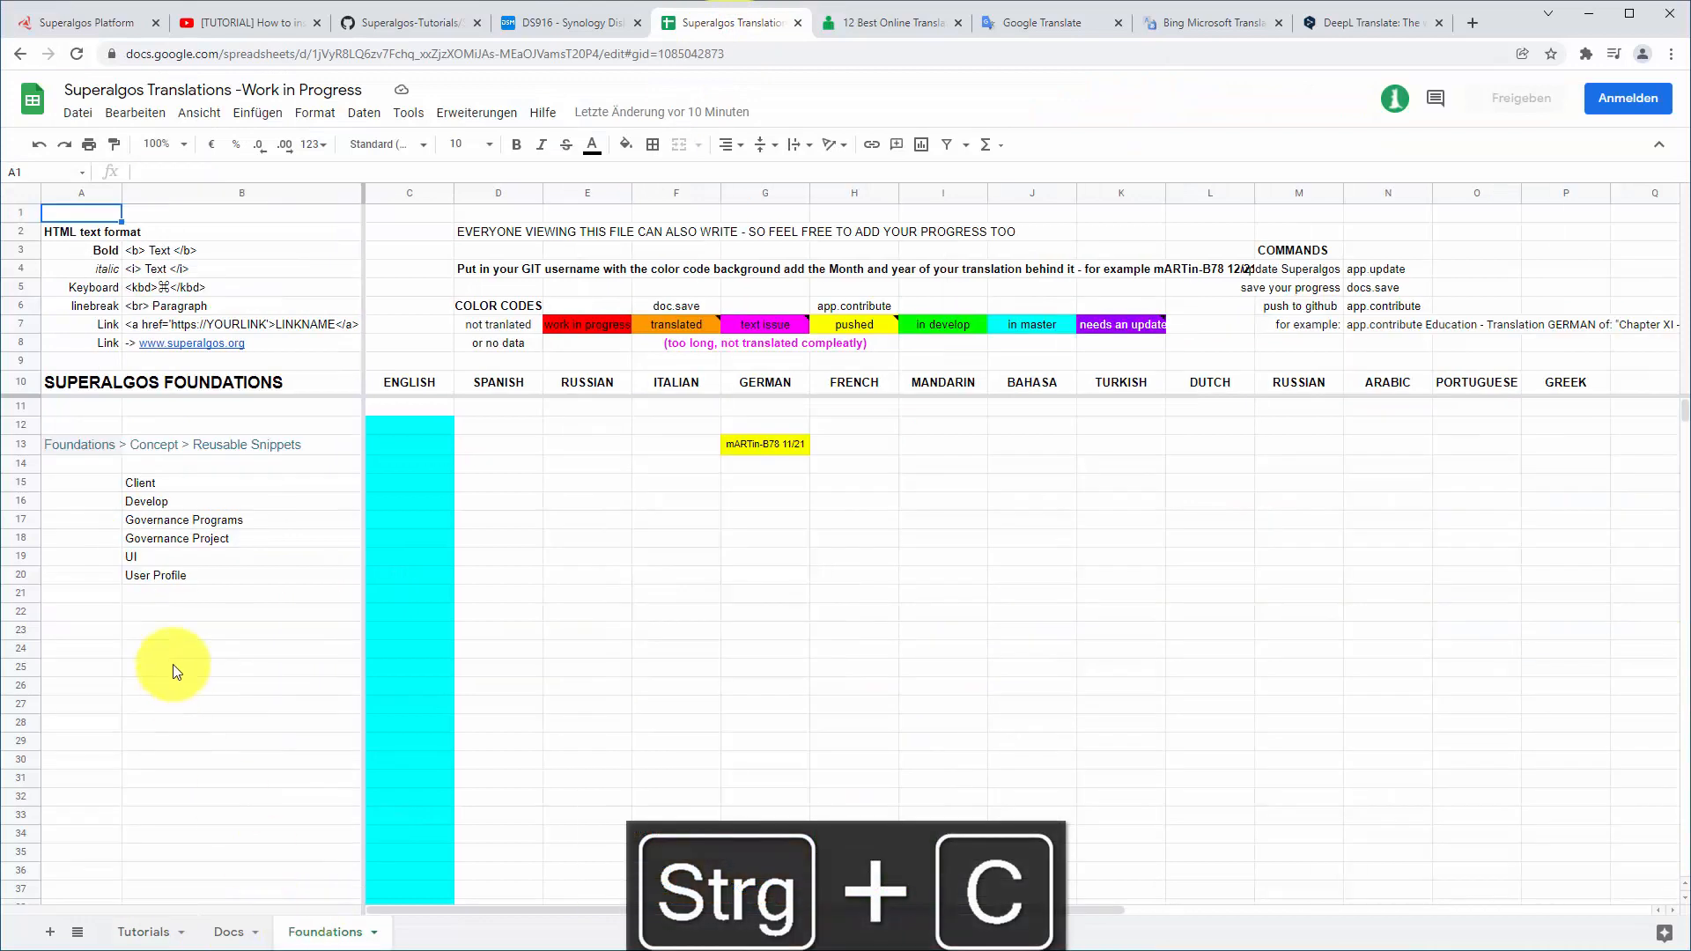
left_click(213, 595)
key("ctrl+v")
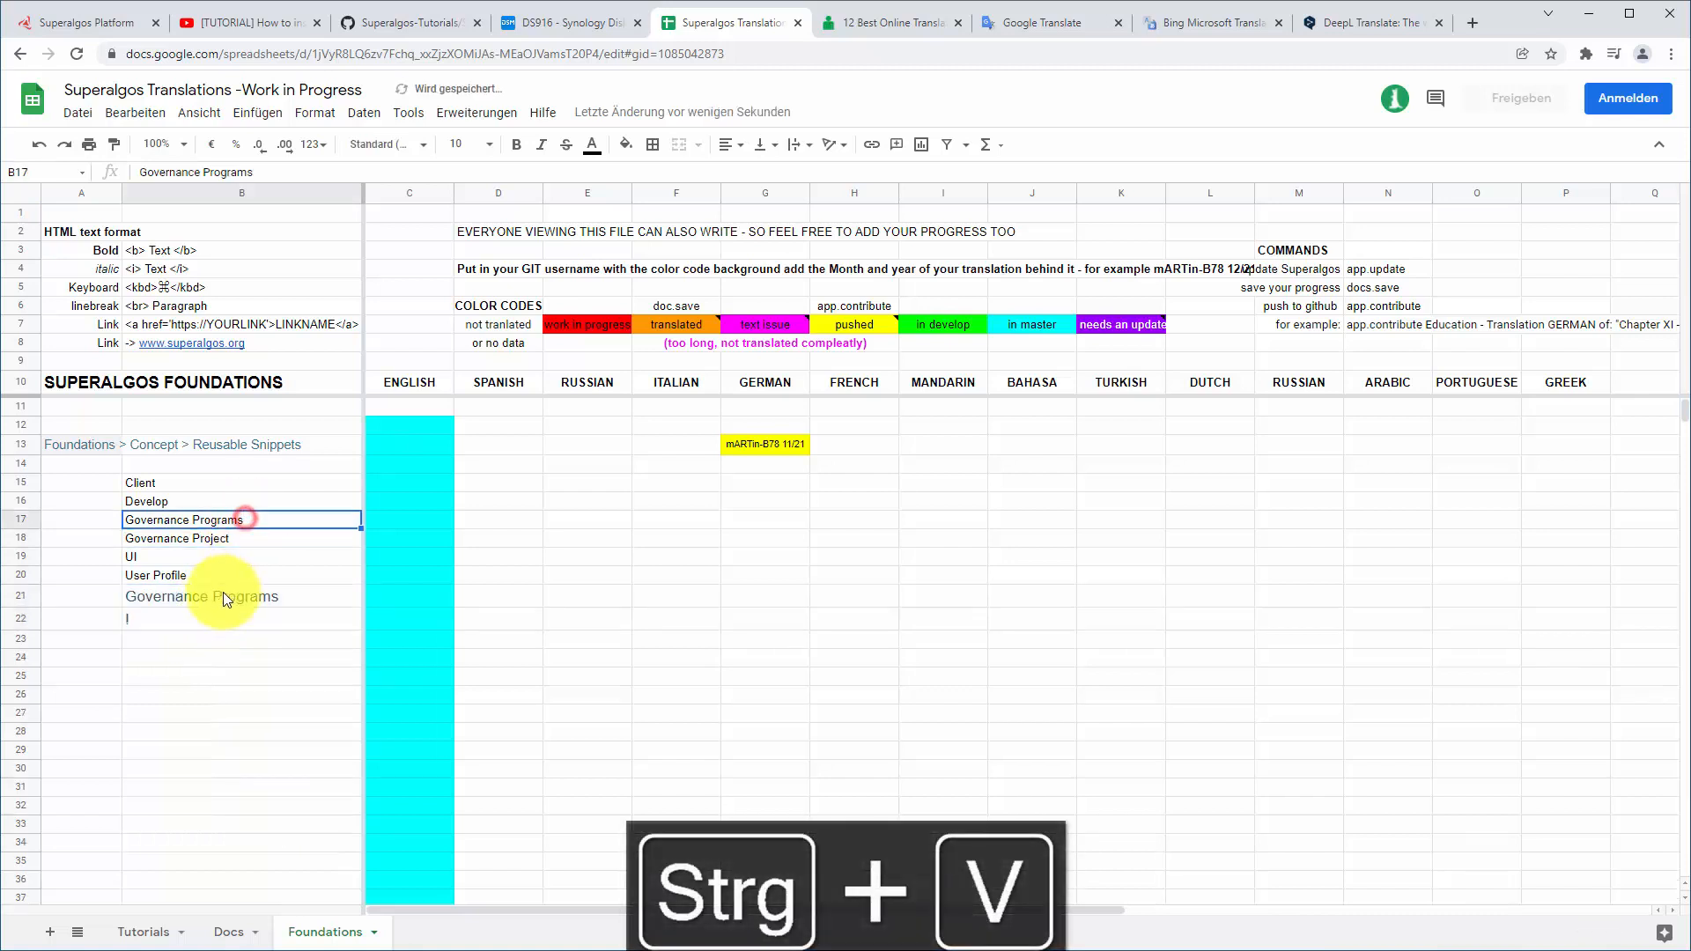
Delete the pasted "Governance Programs" entry and the stray exclamation mark below "User Profile" in the Foundations sheet
left_click_drag(222, 592, 223, 617)
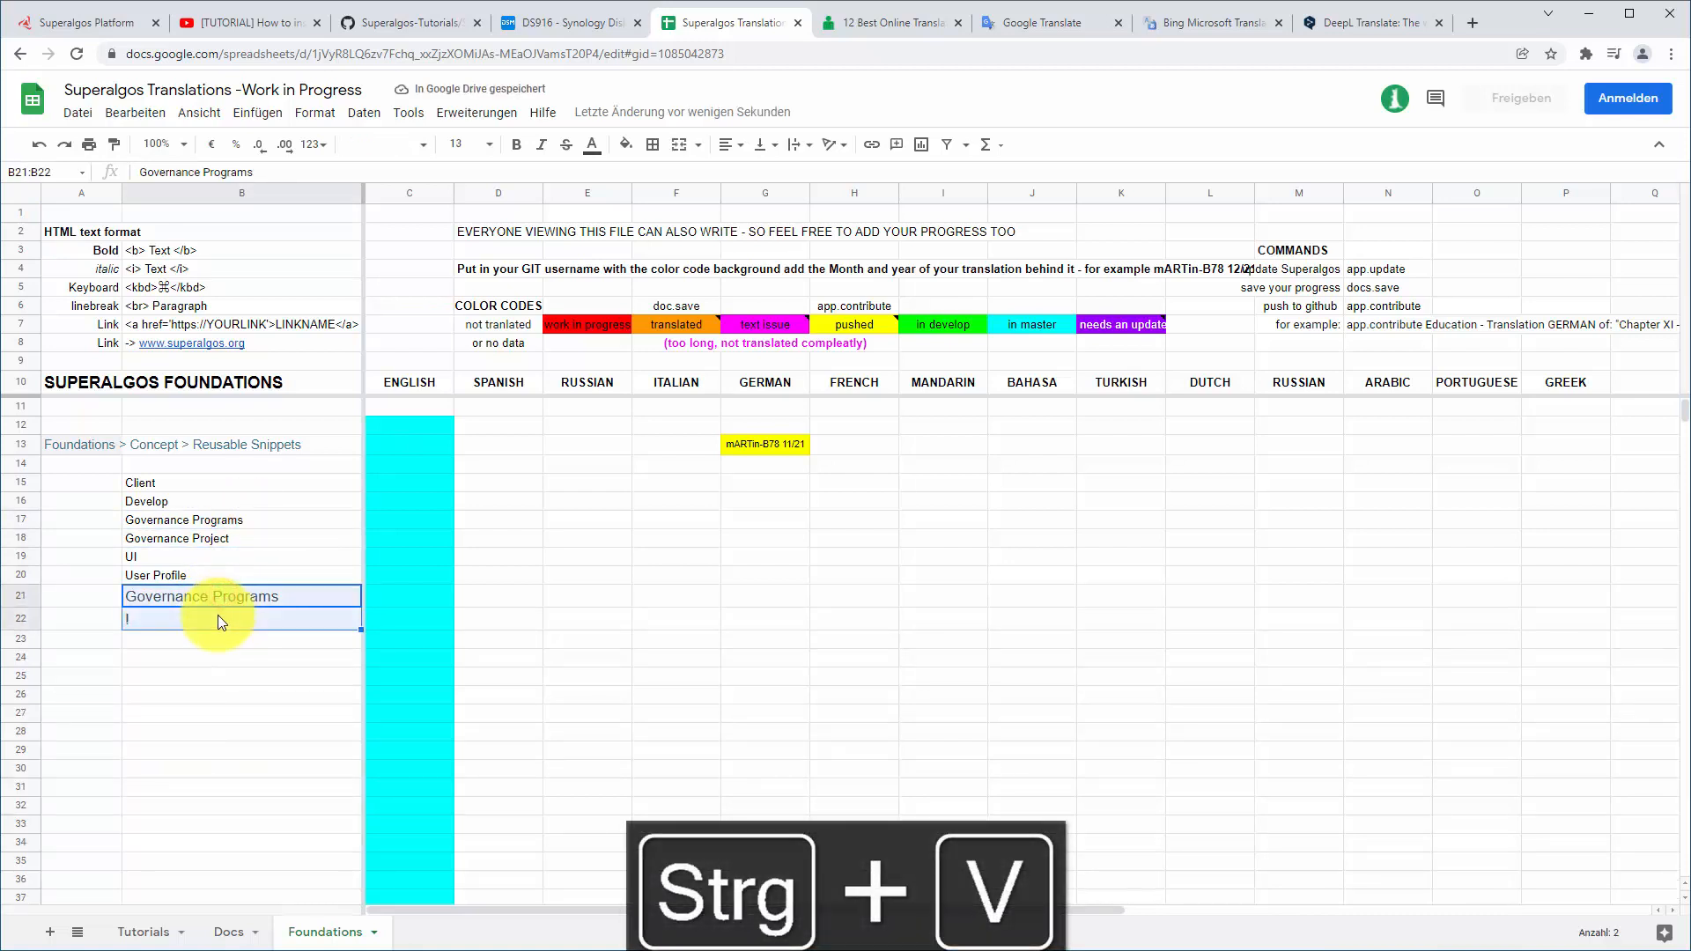
key("Delete")
left_click(220, 649)
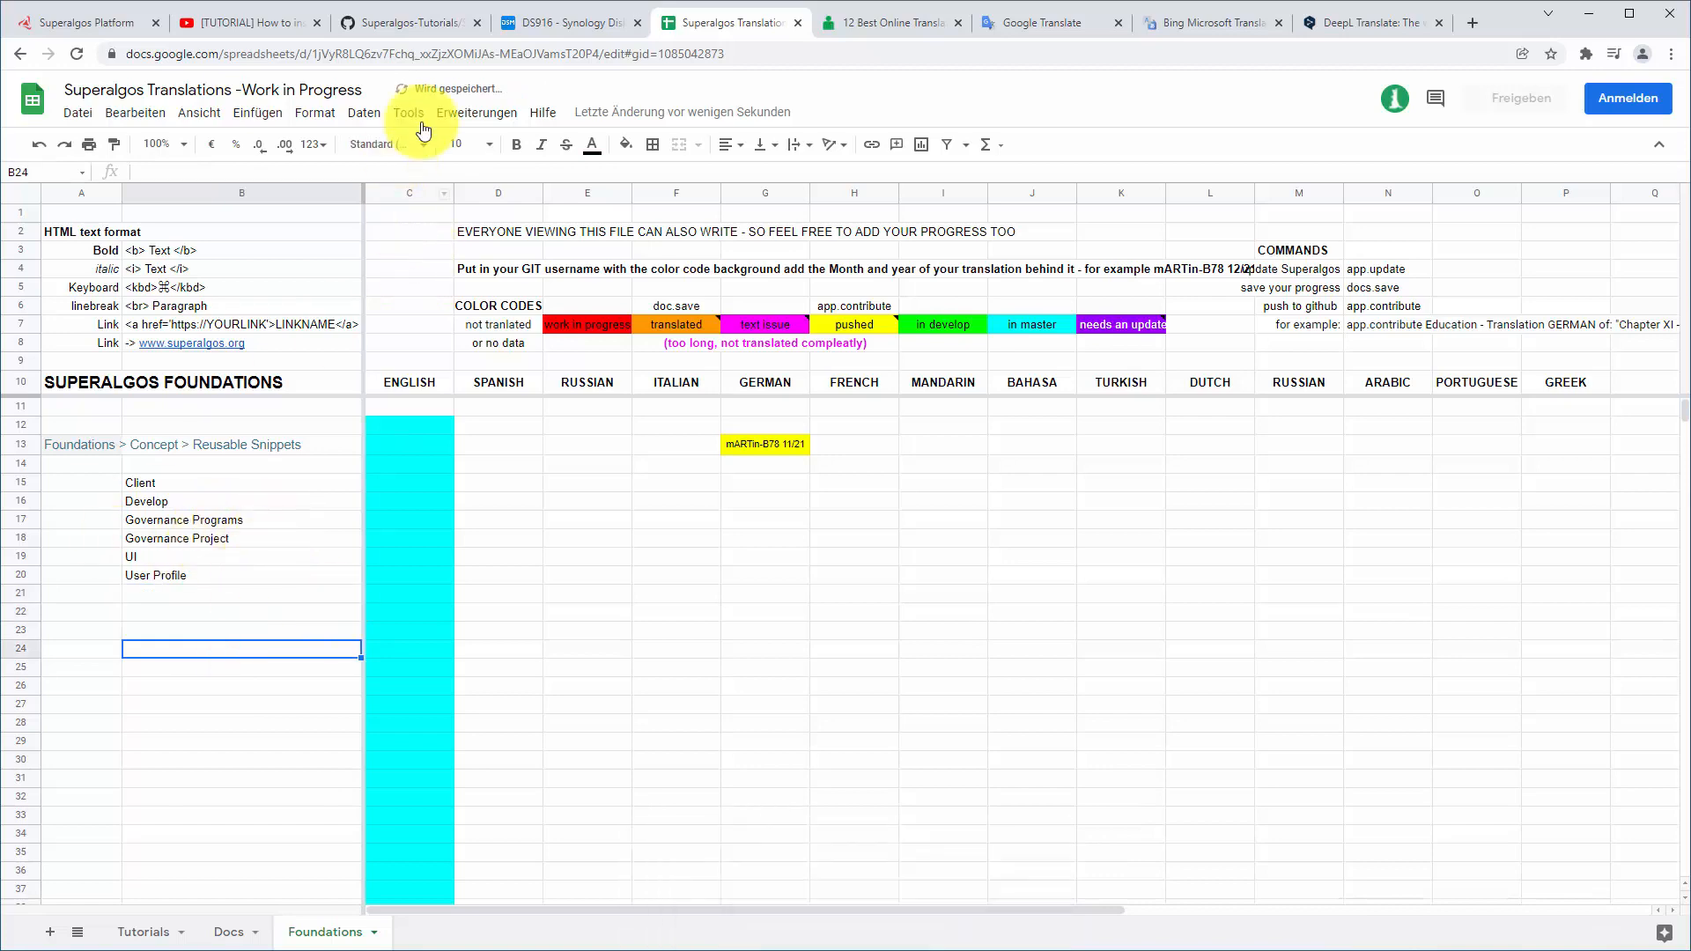
Switch back to Superalgos, open the linked Governance Programs page and turn on editing for it
left_click(40, 26)
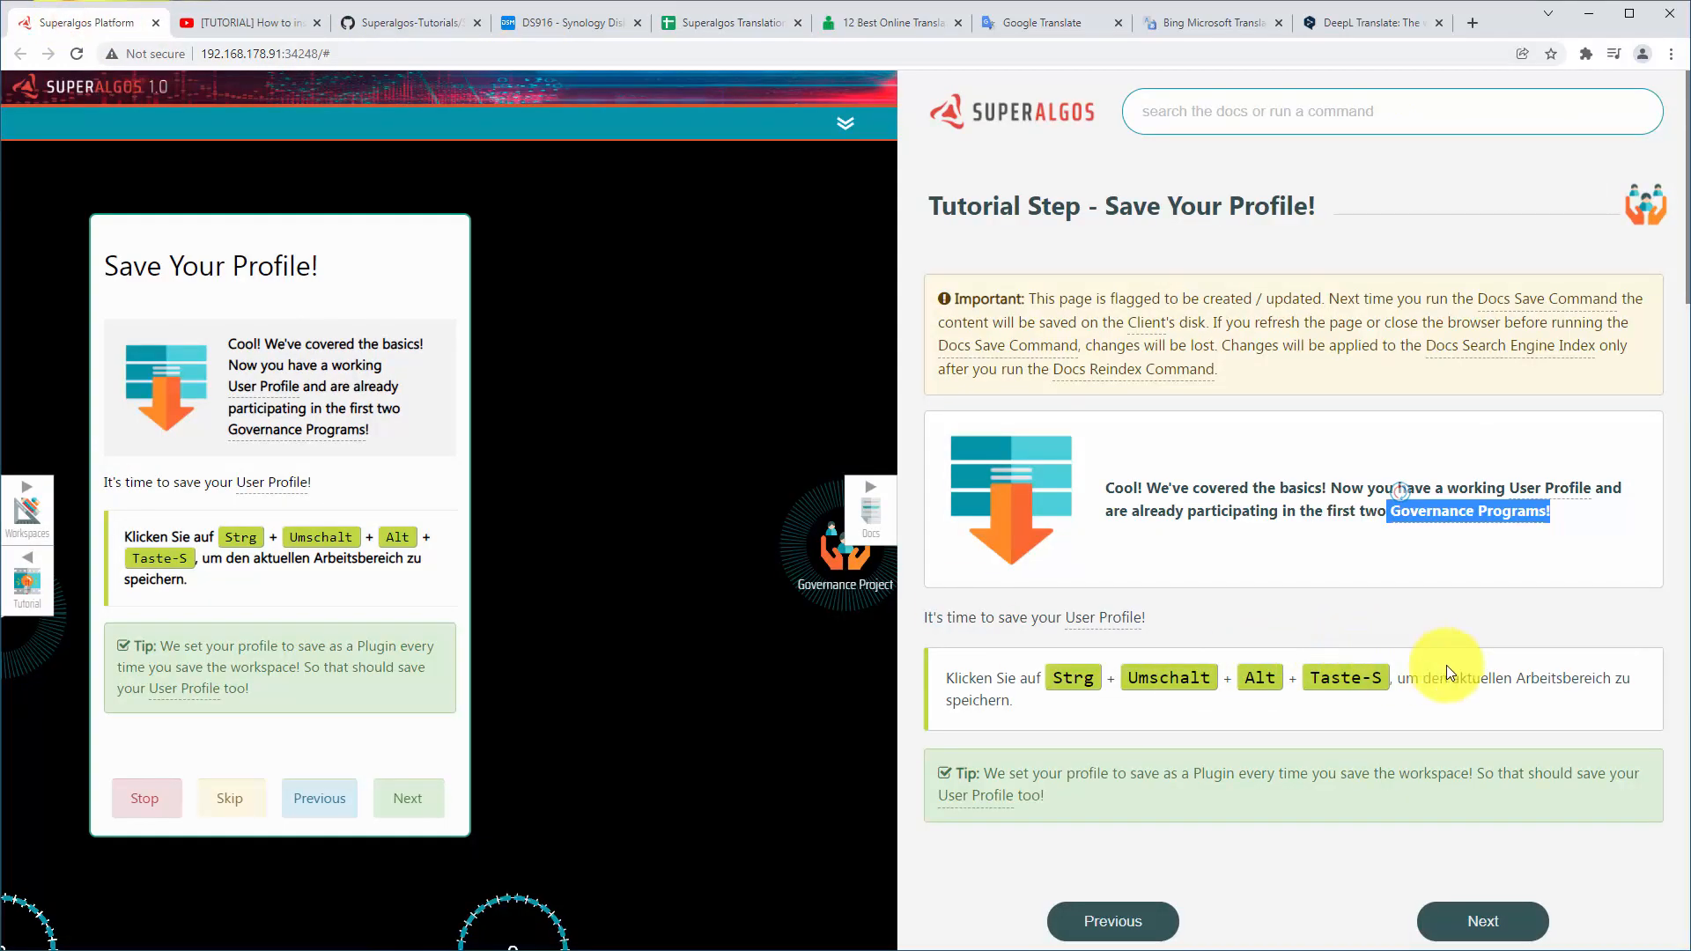
left_click(1470, 514)
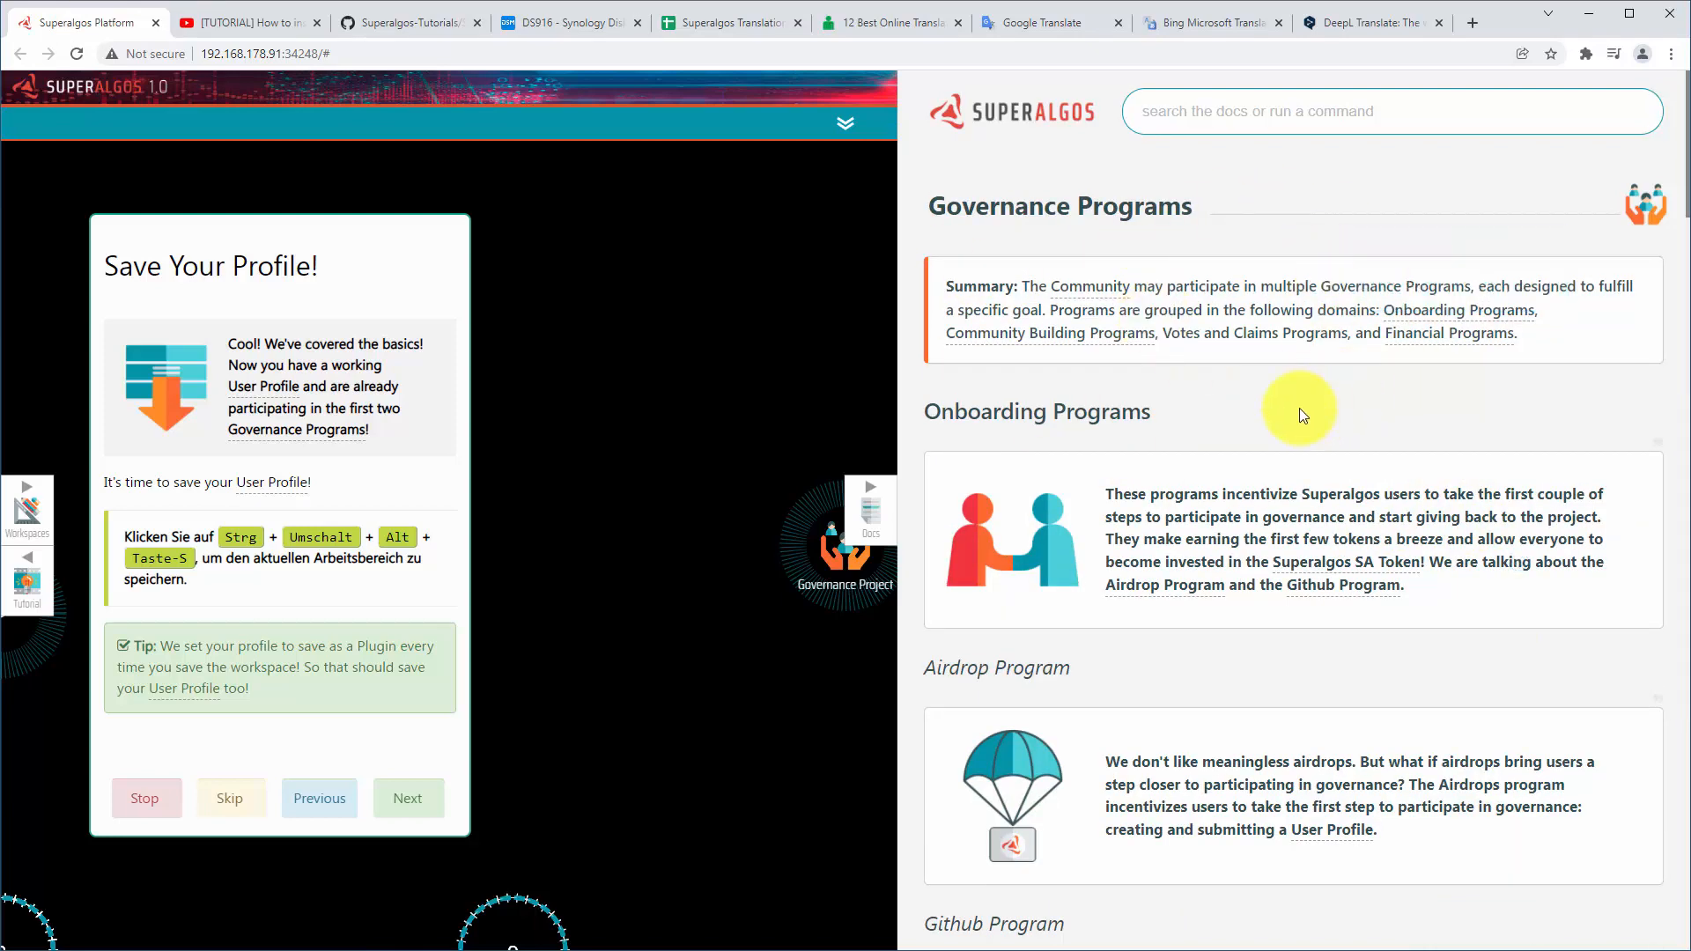
right_click(1239, 309)
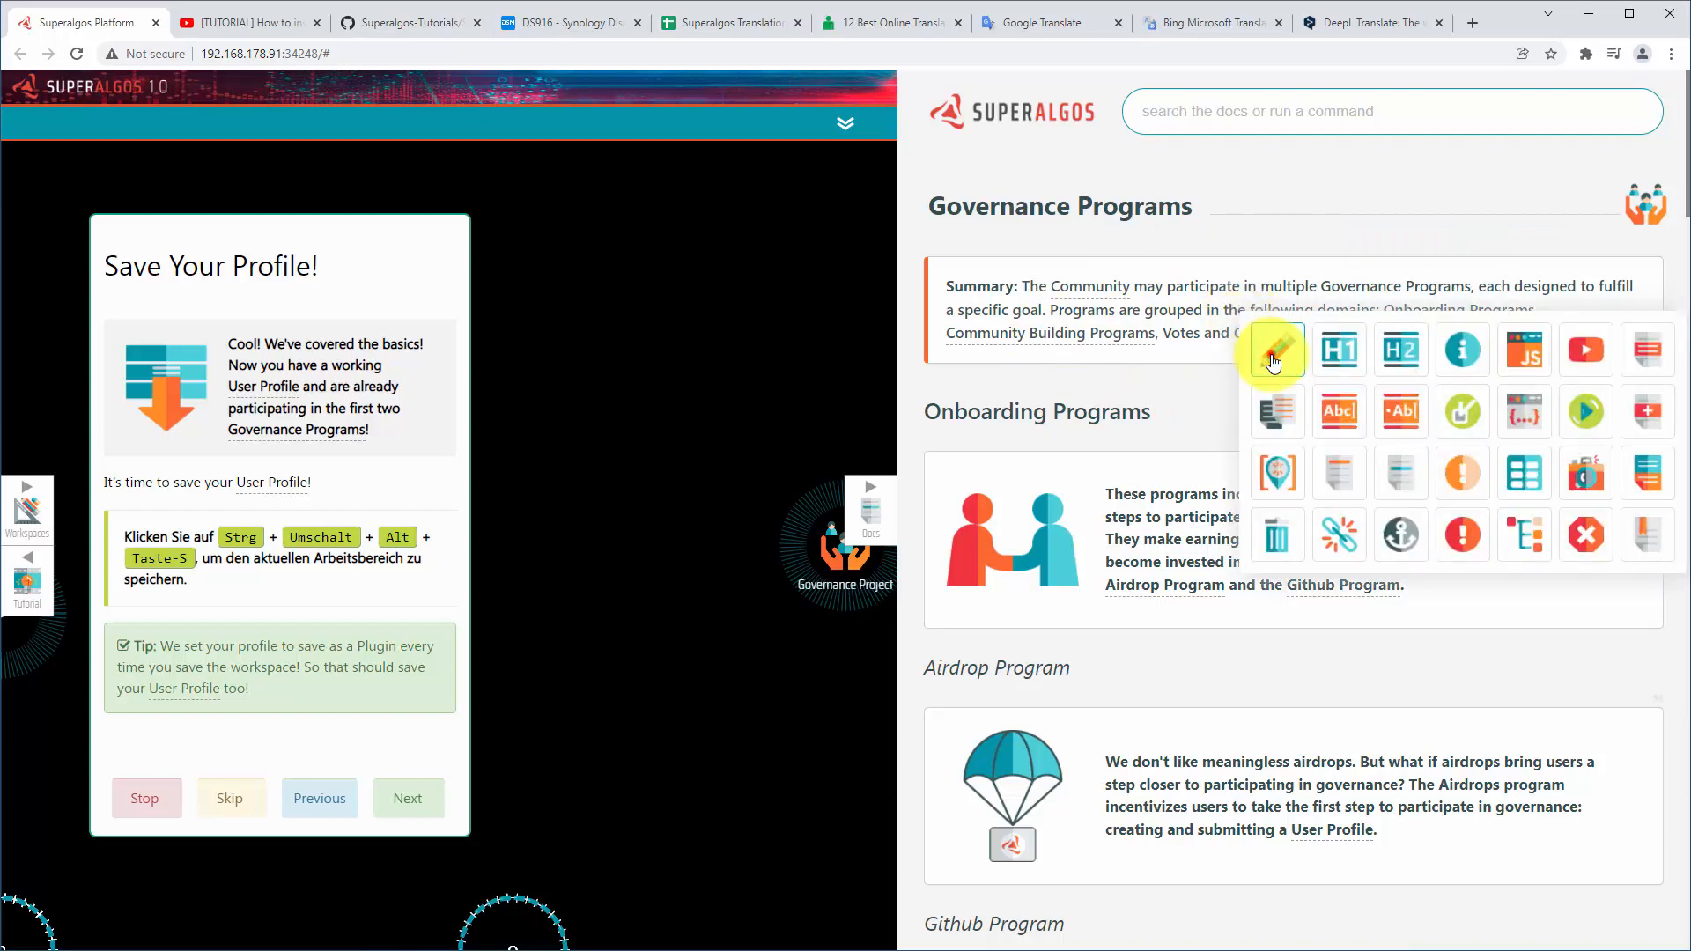
left_click(1271, 357)
Try to edit the Onboarding Programs paragraph, and reveal and select the path of its original definition
left_click(1136, 463)
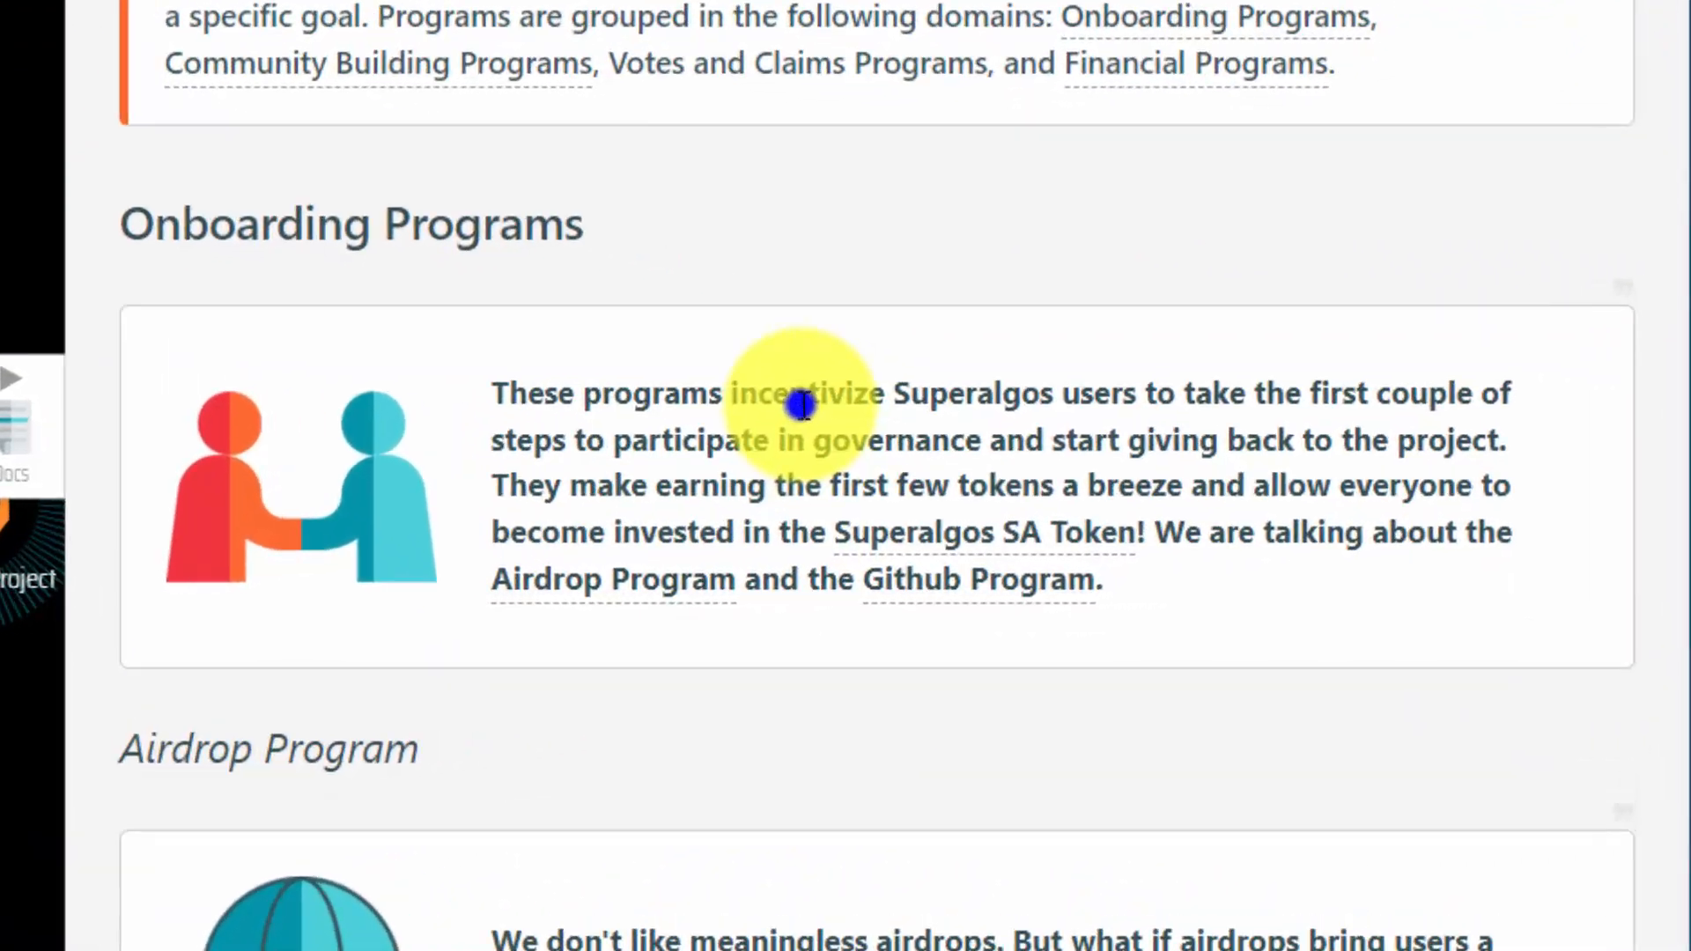
left_click(1257, 498)
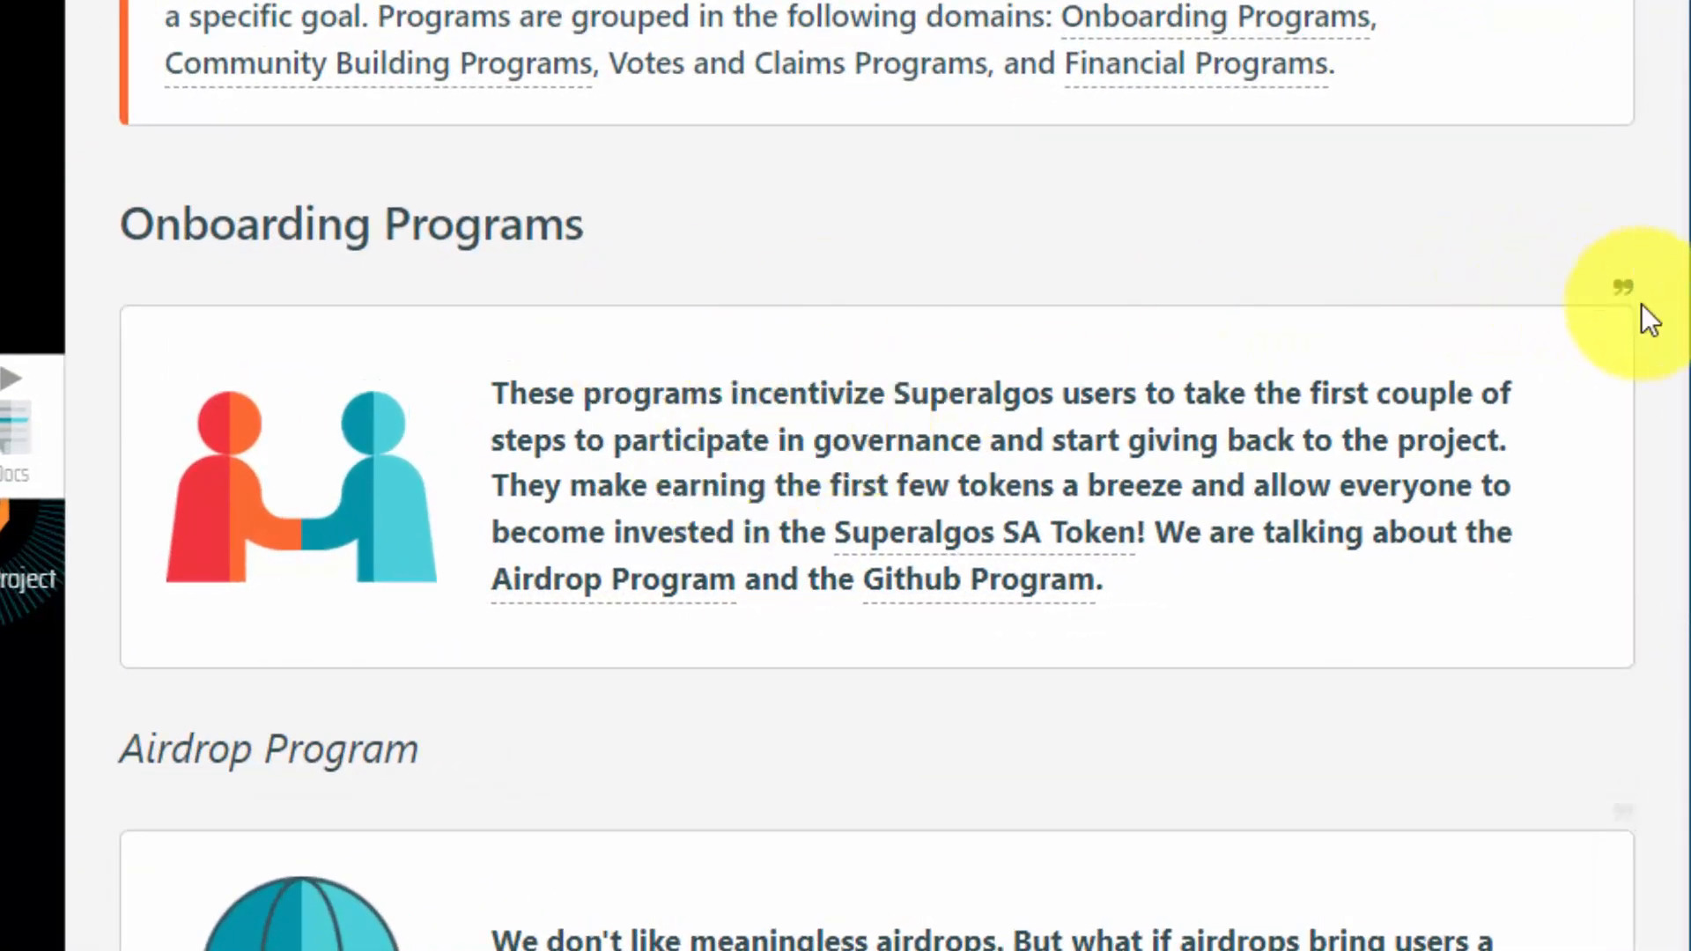
mouse_move(1619, 300)
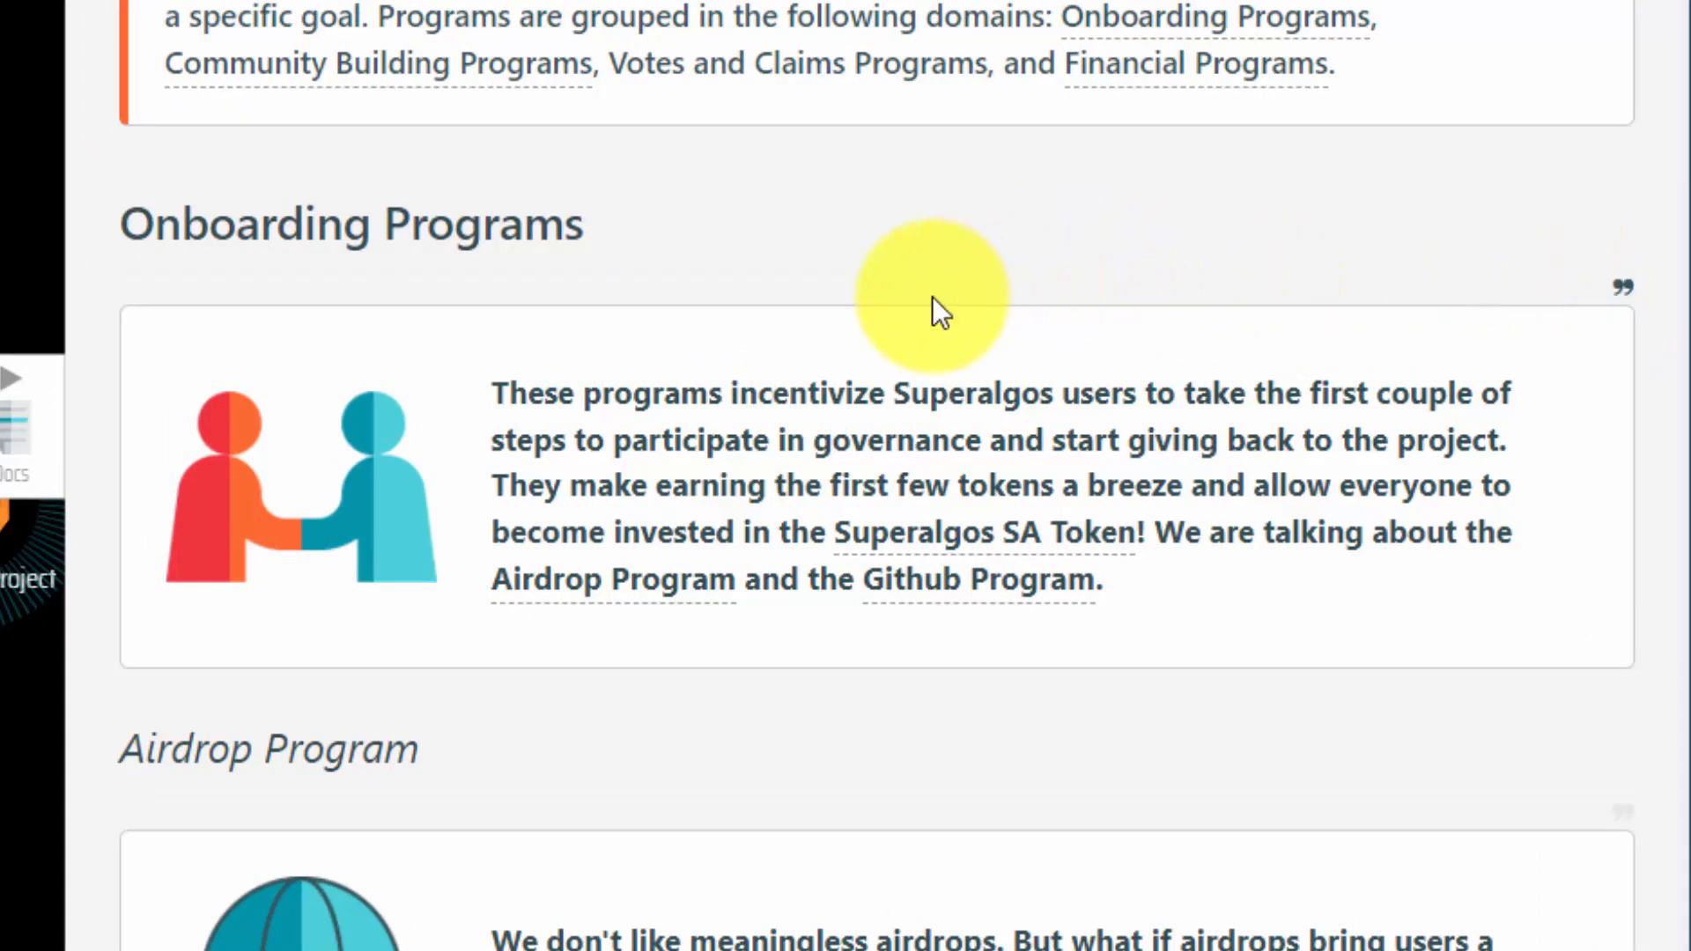
left_click(849, 294)
left_click_drag(849, 293, 1645, 293)
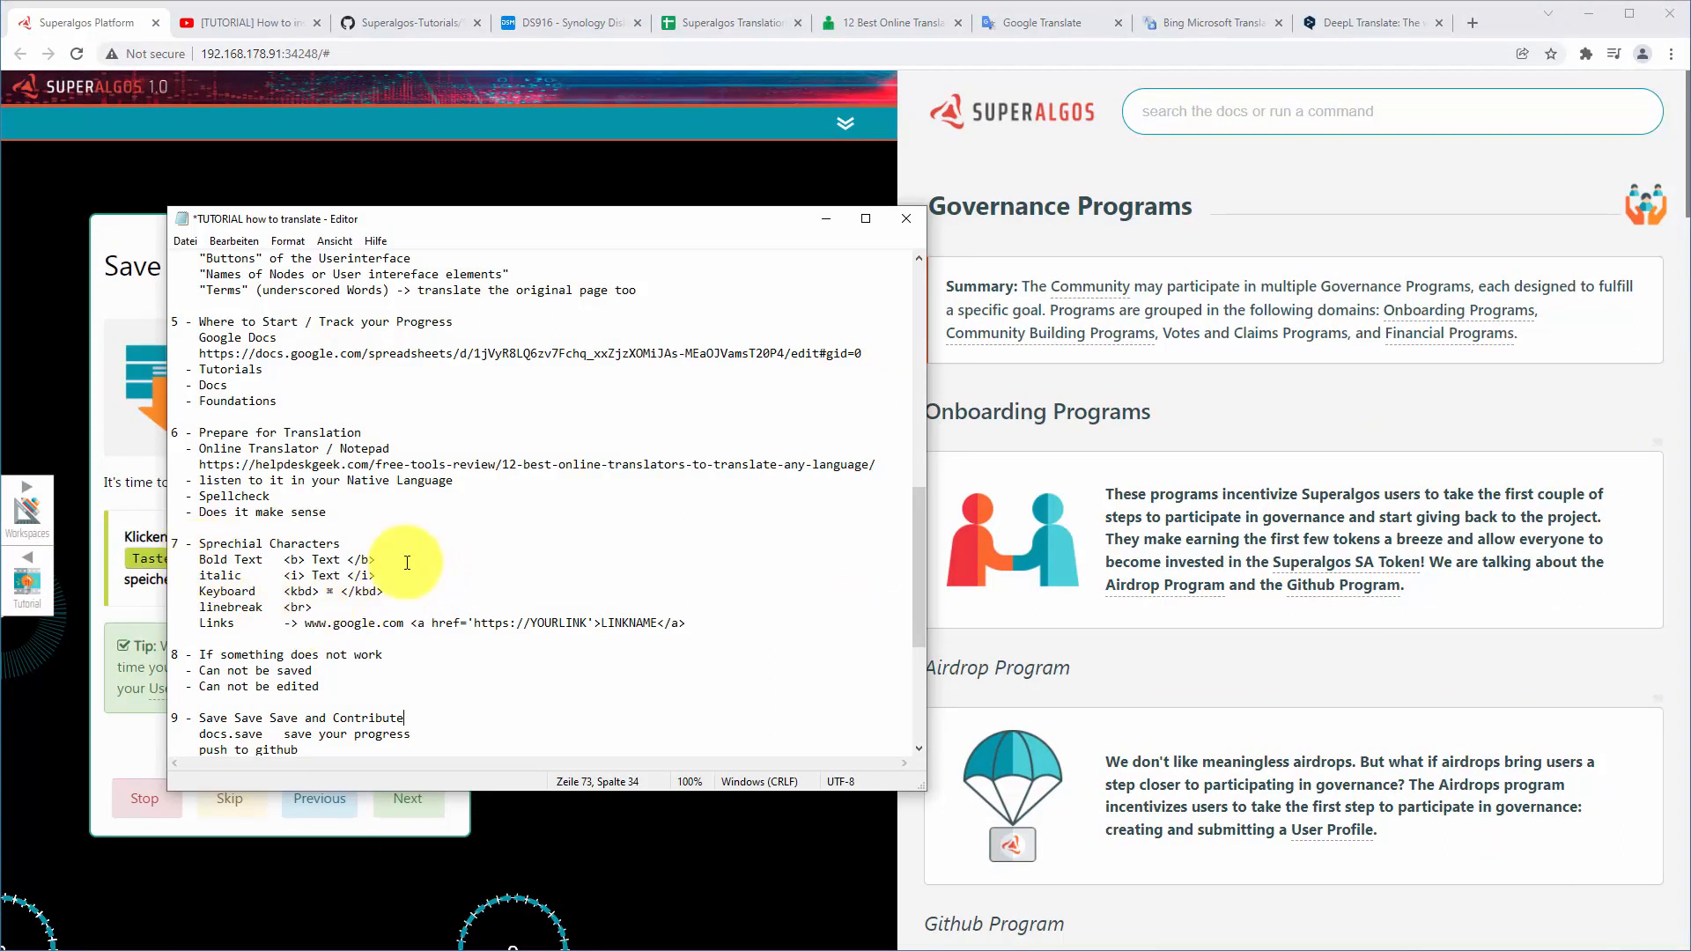
Review the bold, italic, keyboard and line break tags in the translation notes in Notepad
left_click(426, 564)
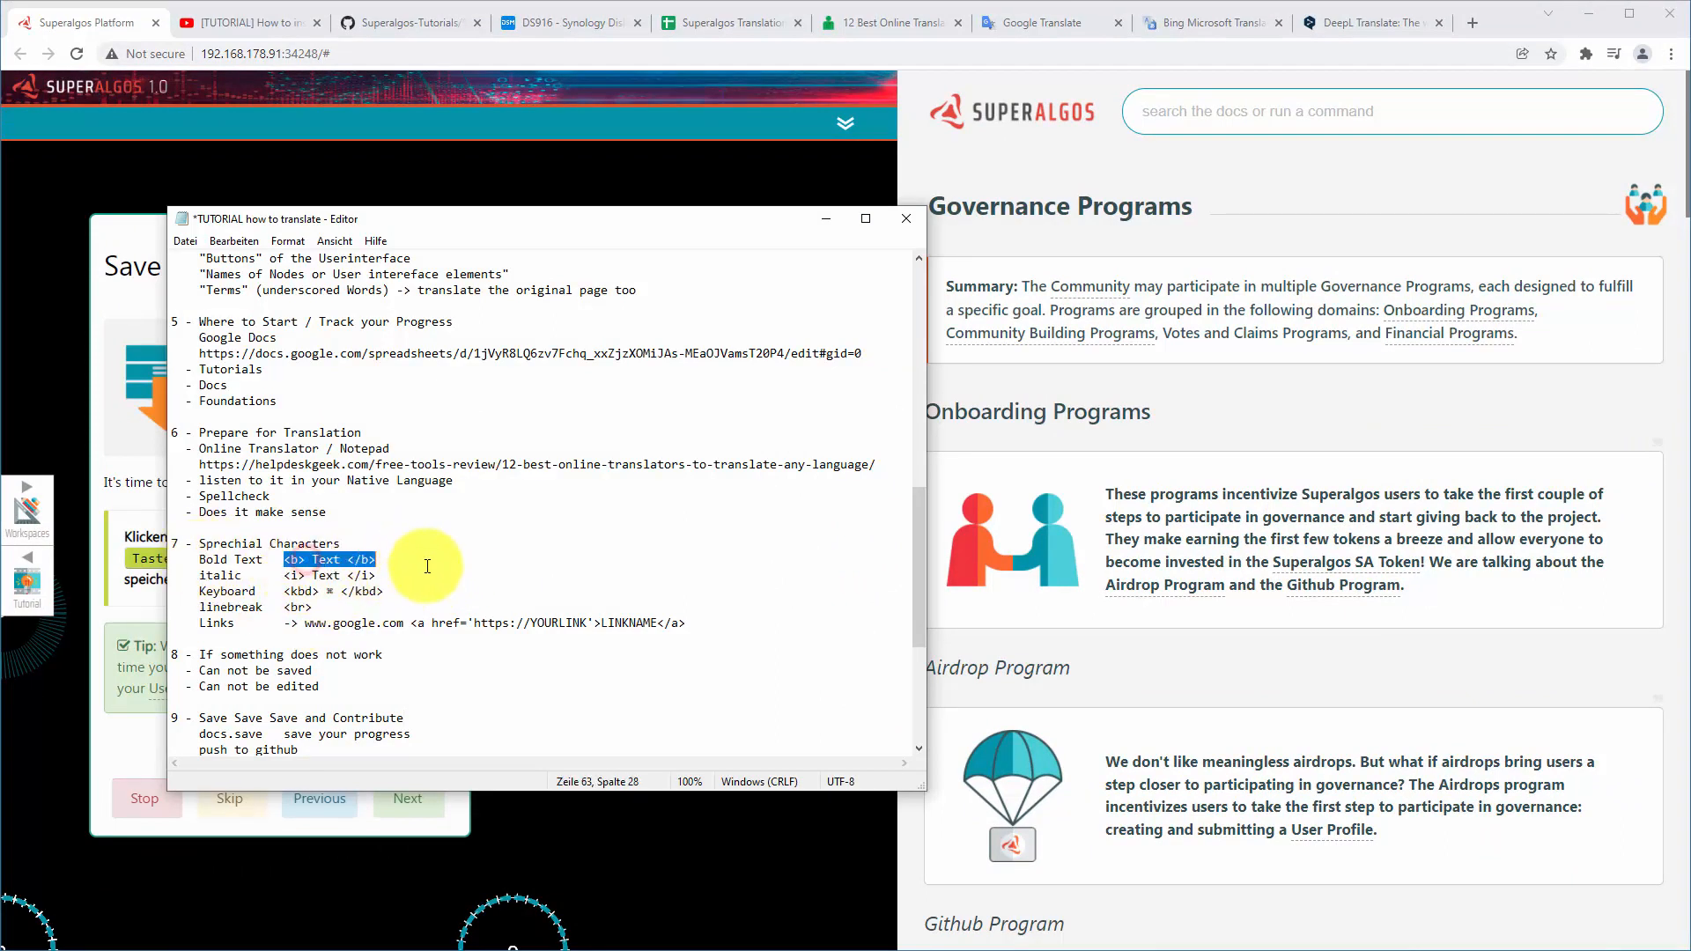
left_click_drag(284, 591, 319, 591)
left_click(316, 606)
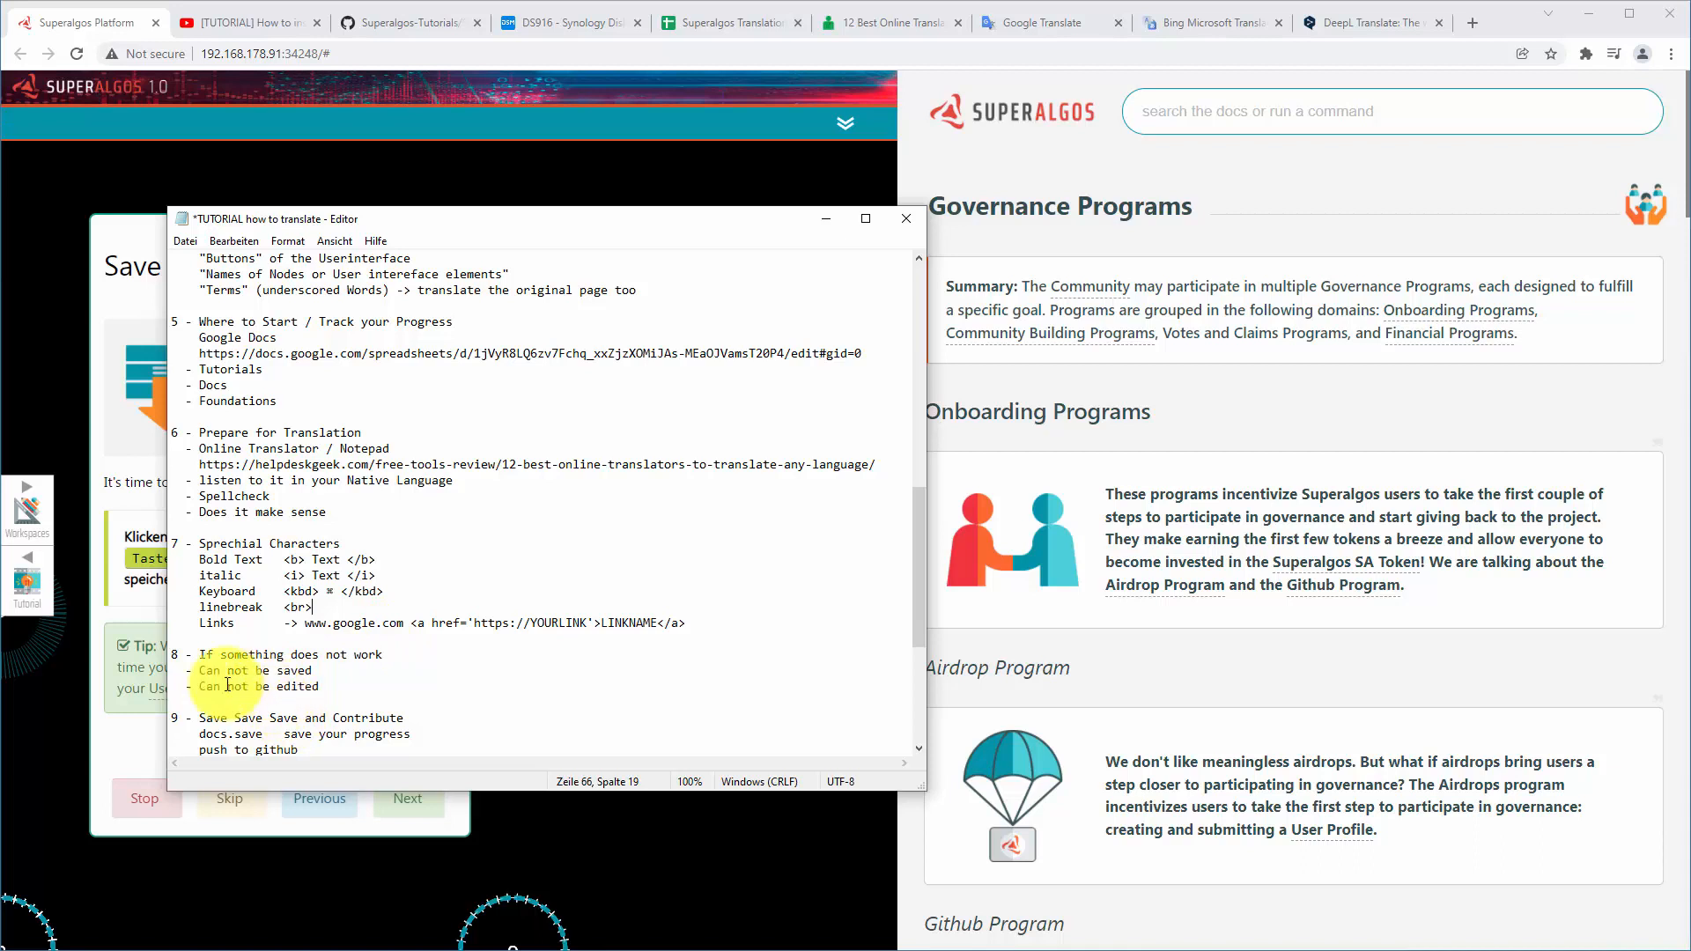
Review the notes on text that cannot be edited or saved, and show the source path of the Onboarding Programs definition
mouse_move(186, 673)
left_mouse_down()
mouse_move(354, 664)
mouse_move(205, 687)
left_mouse_up()
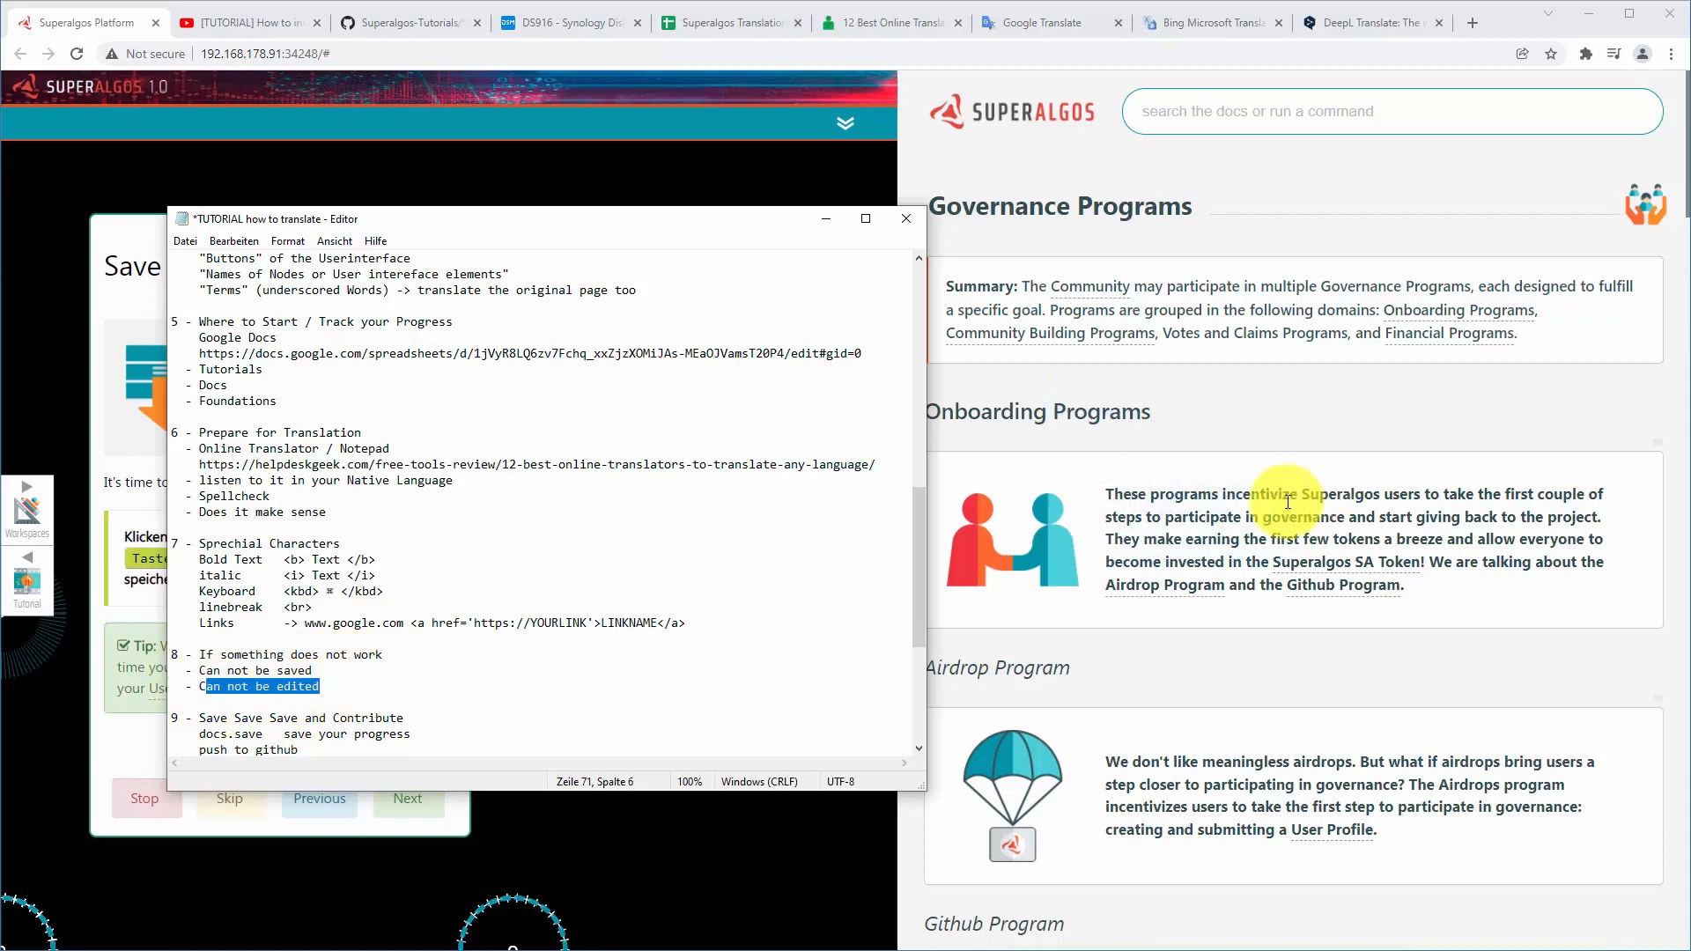
left_click(1630, 429)
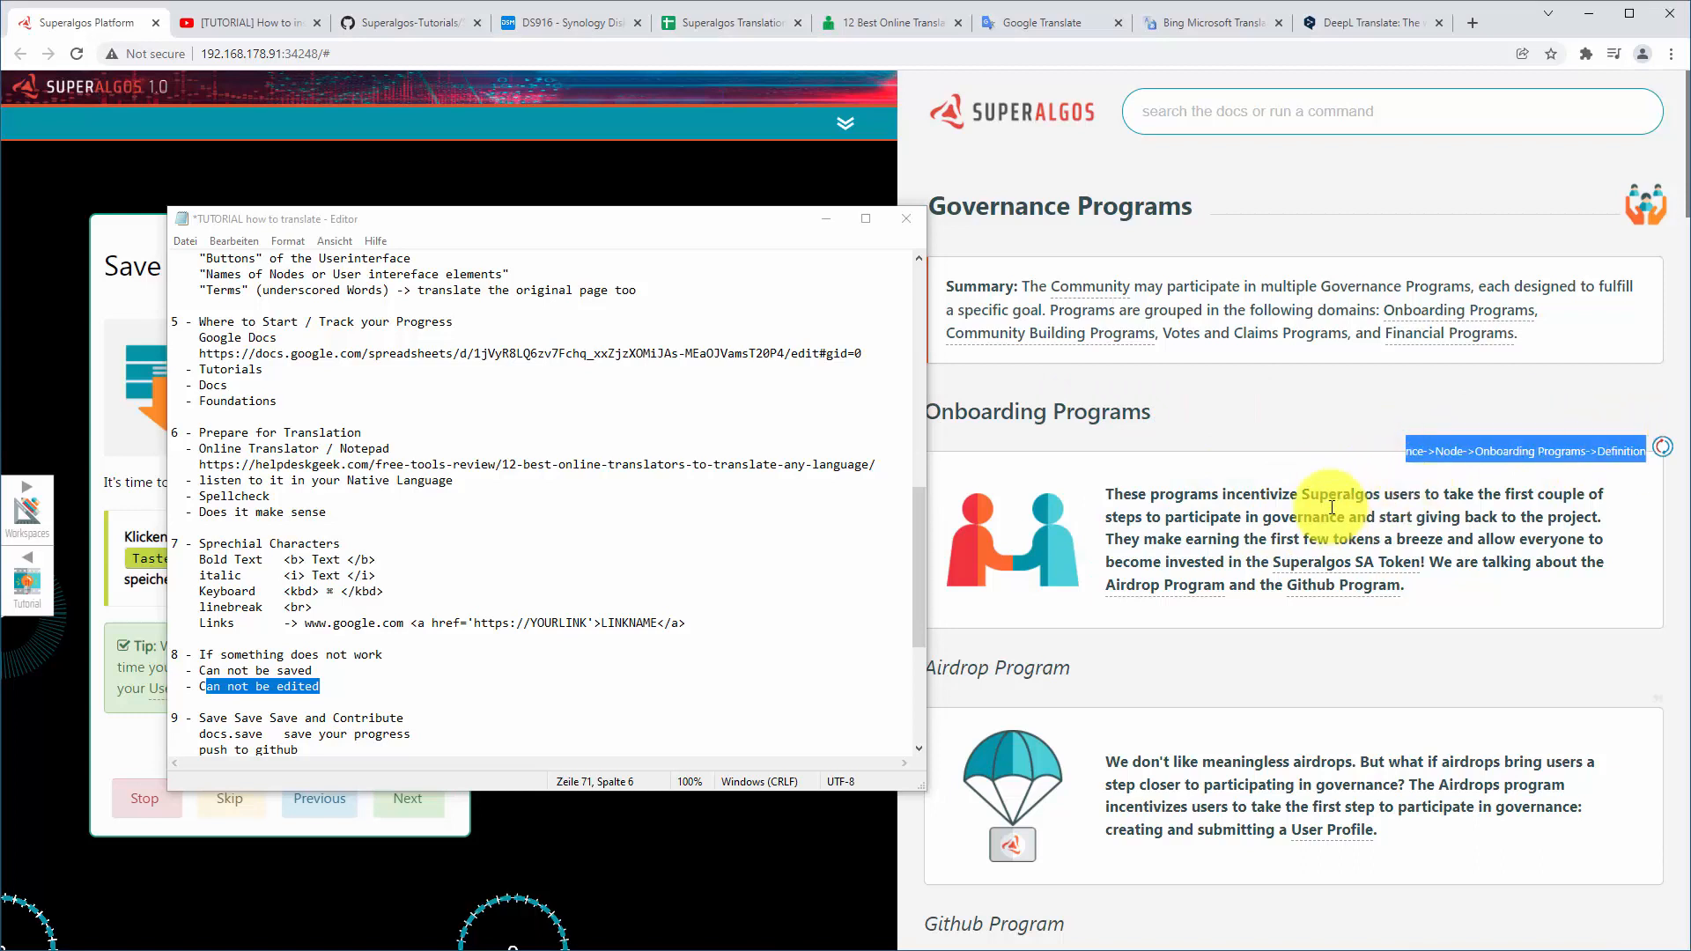
left_click(430, 687)
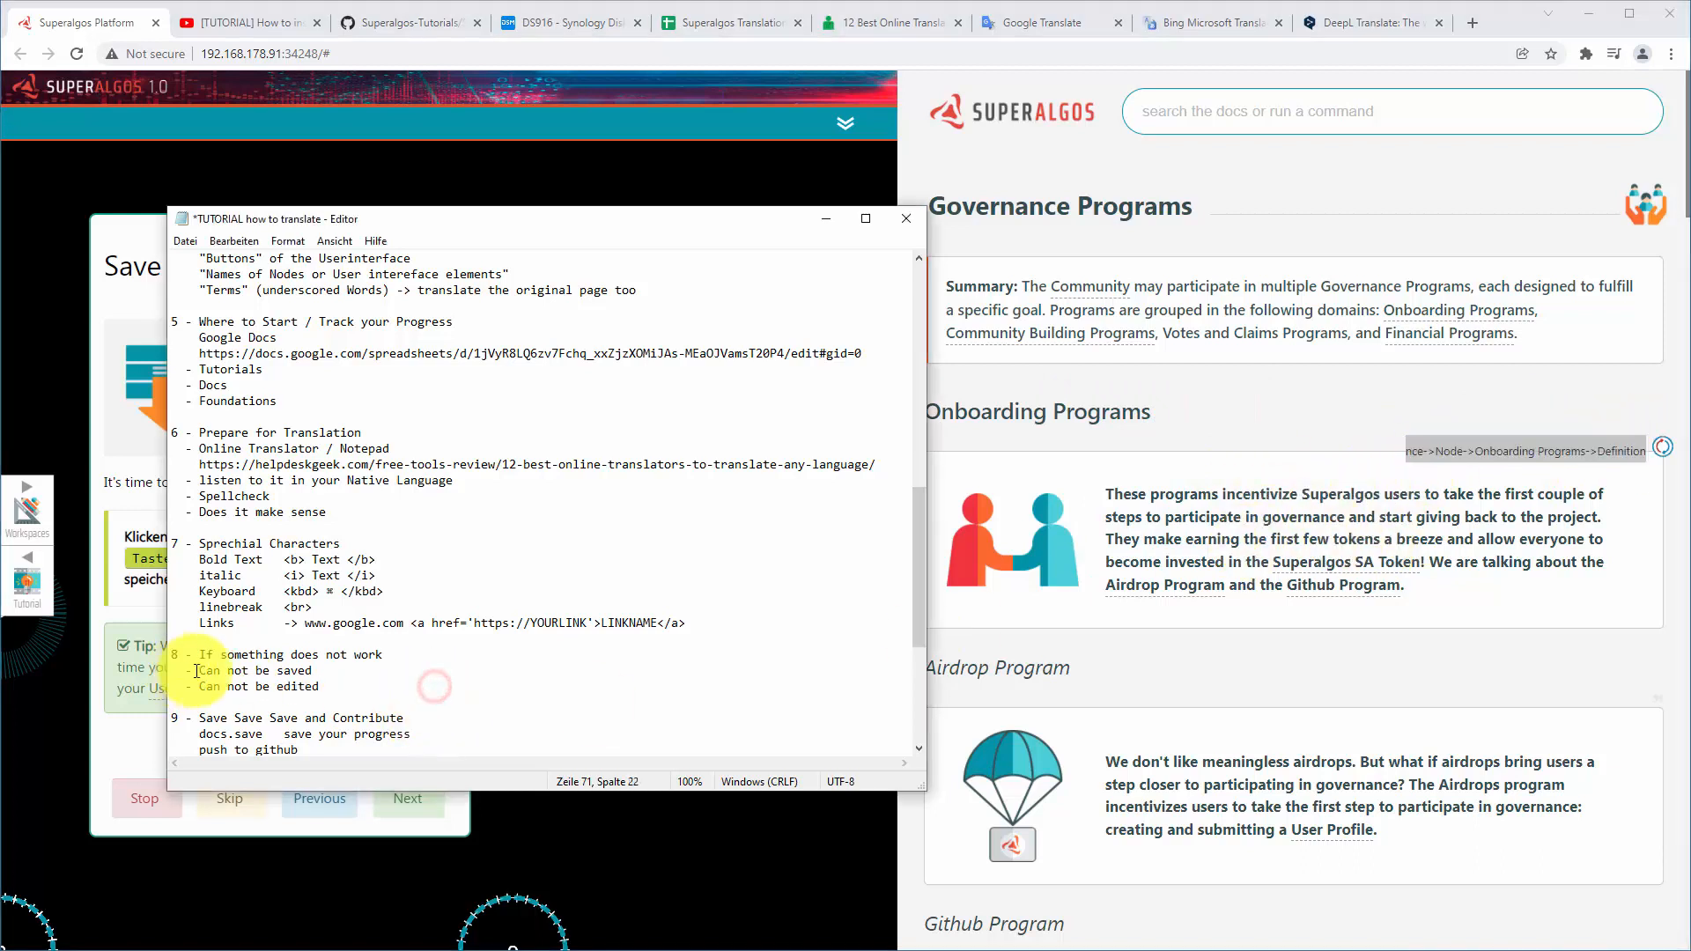
left_click_drag(197, 671, 331, 672)
left_click(838, 690)
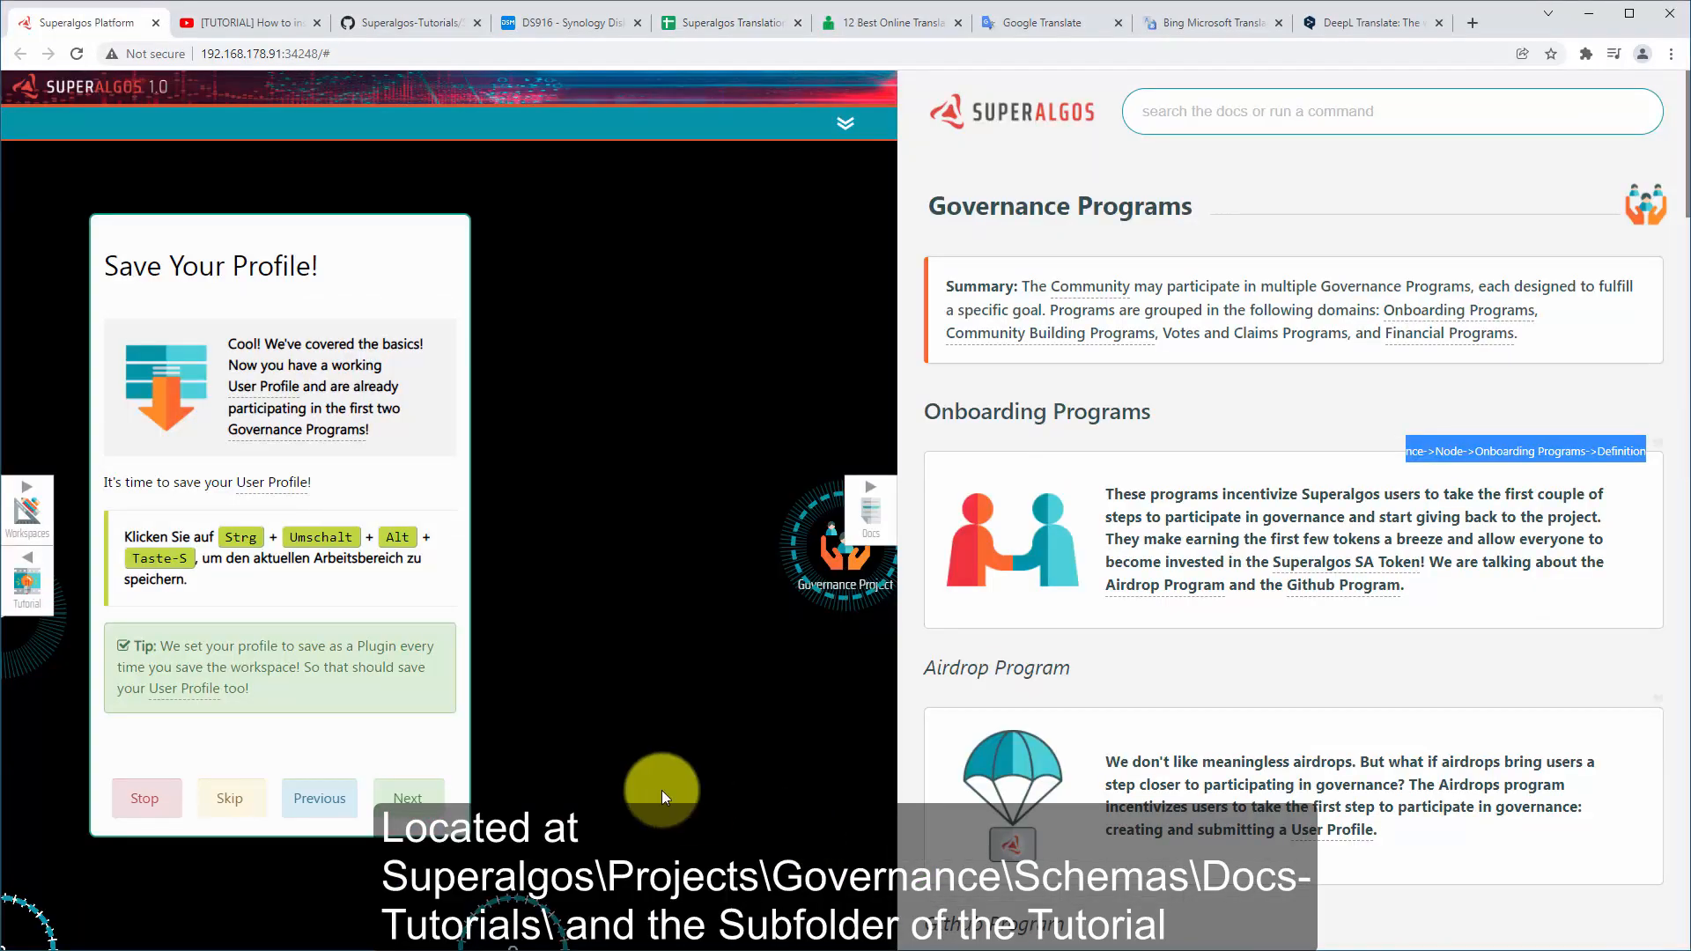
Examine the text issue notes on the German cells for "Bollinger Bands Rules" and "Wouldn't It Be Nice?" in the translation spreadsheet
left_click(728, 26)
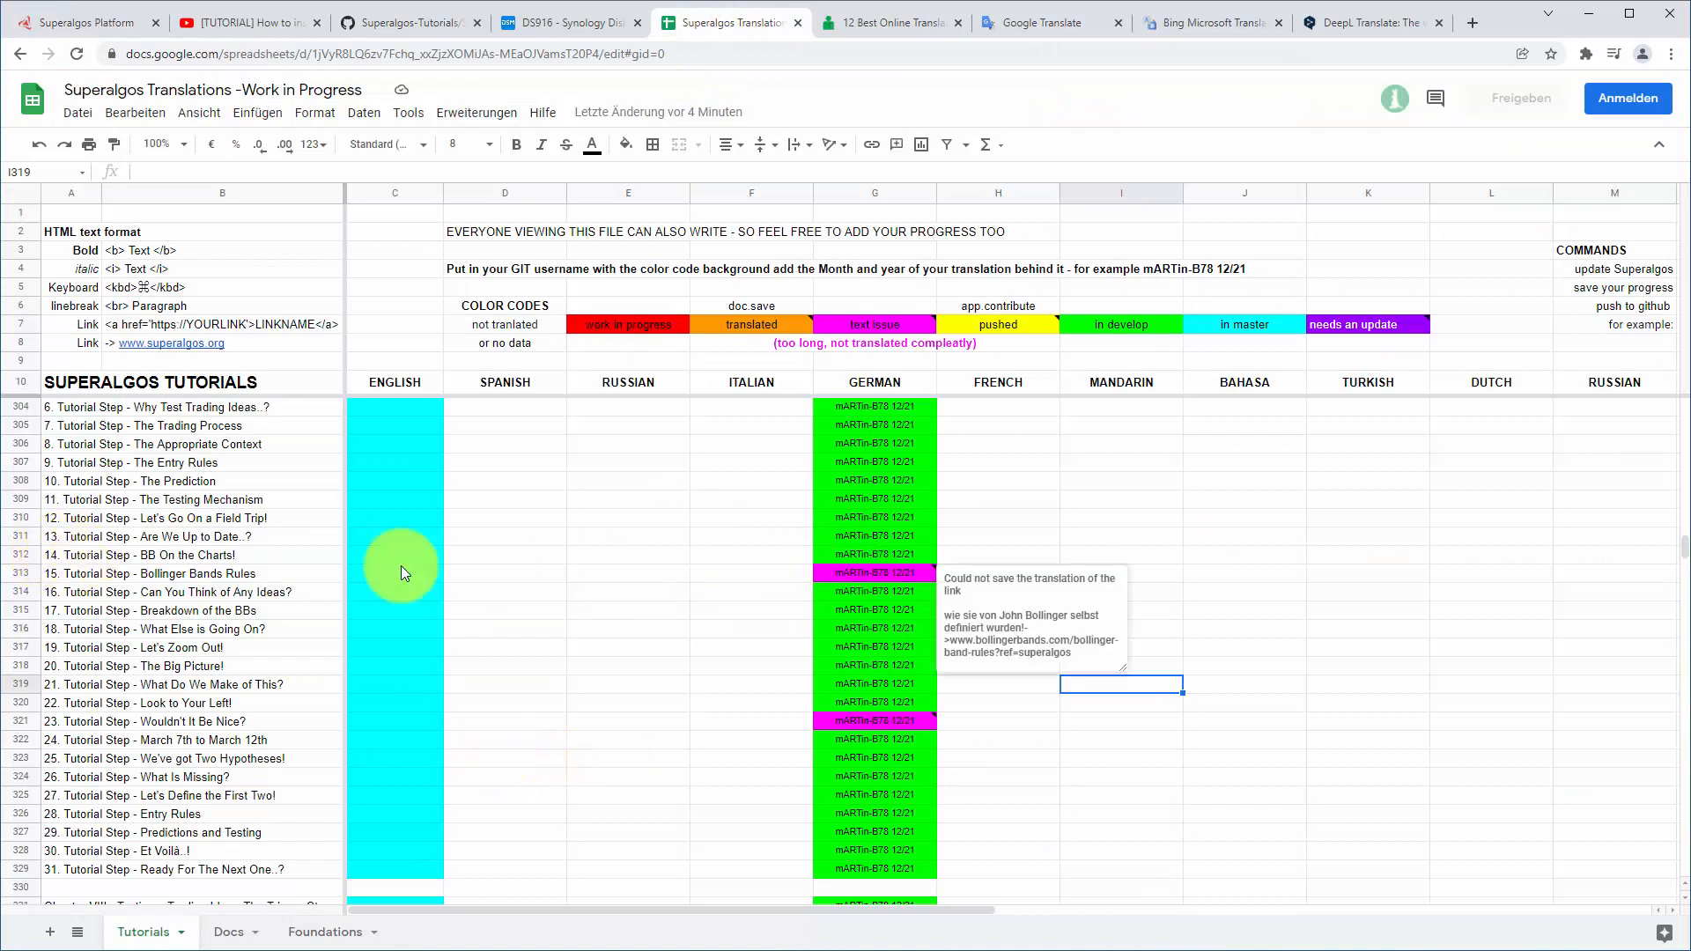
left_click(211, 577)
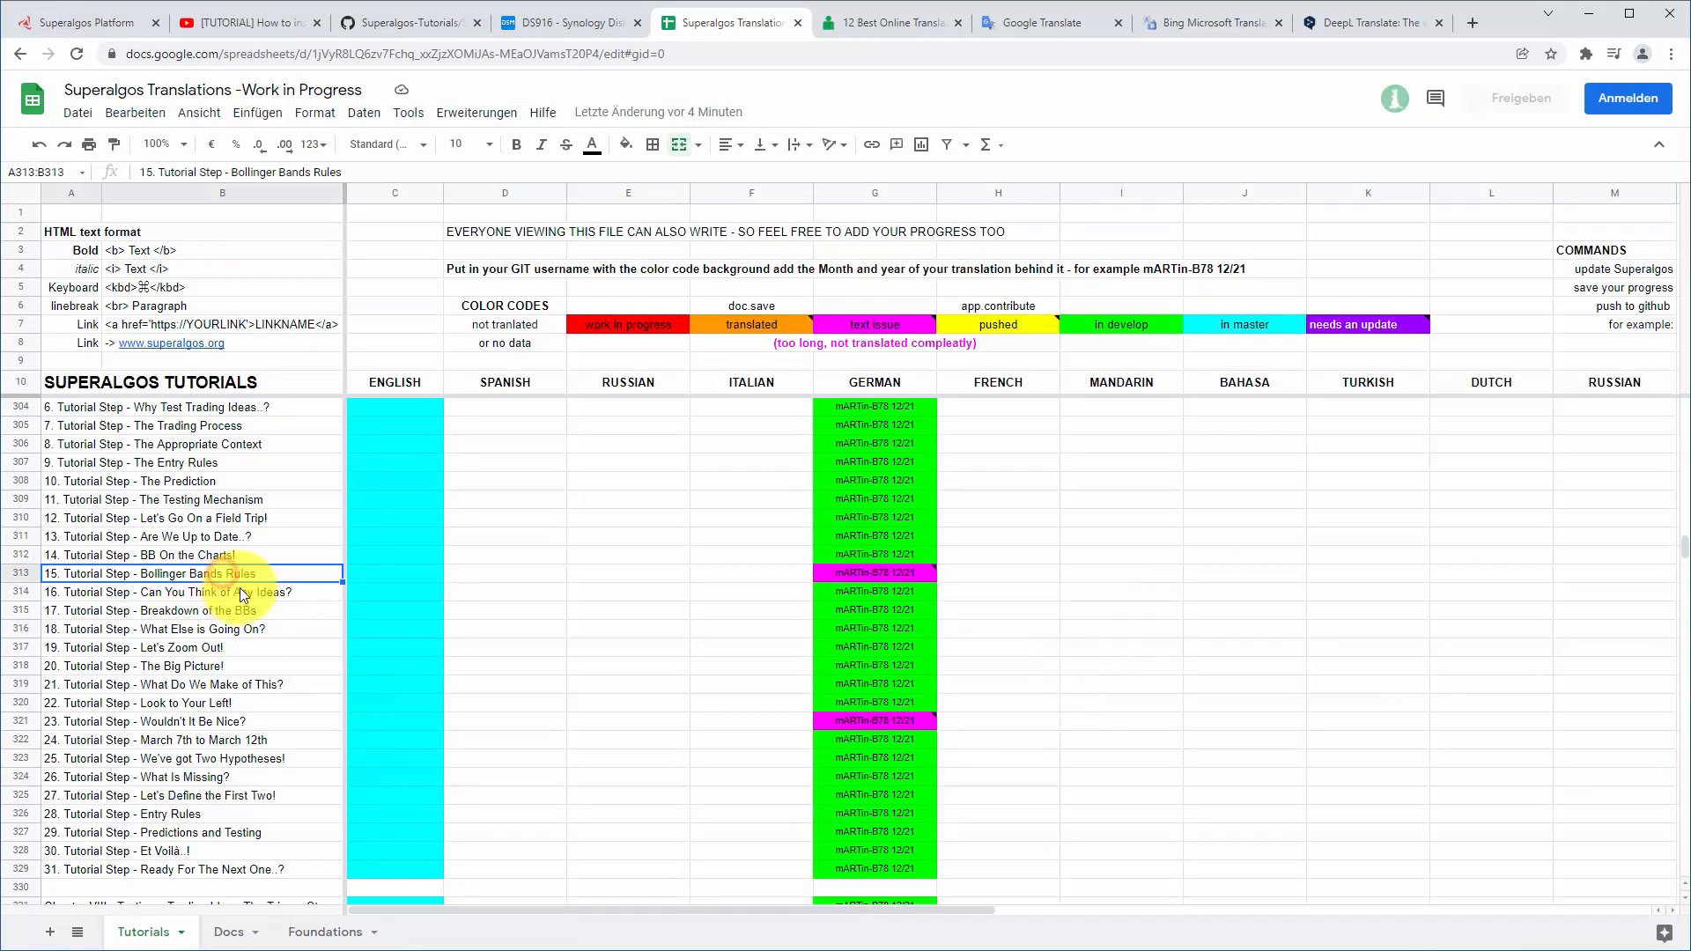
left_click(879, 573)
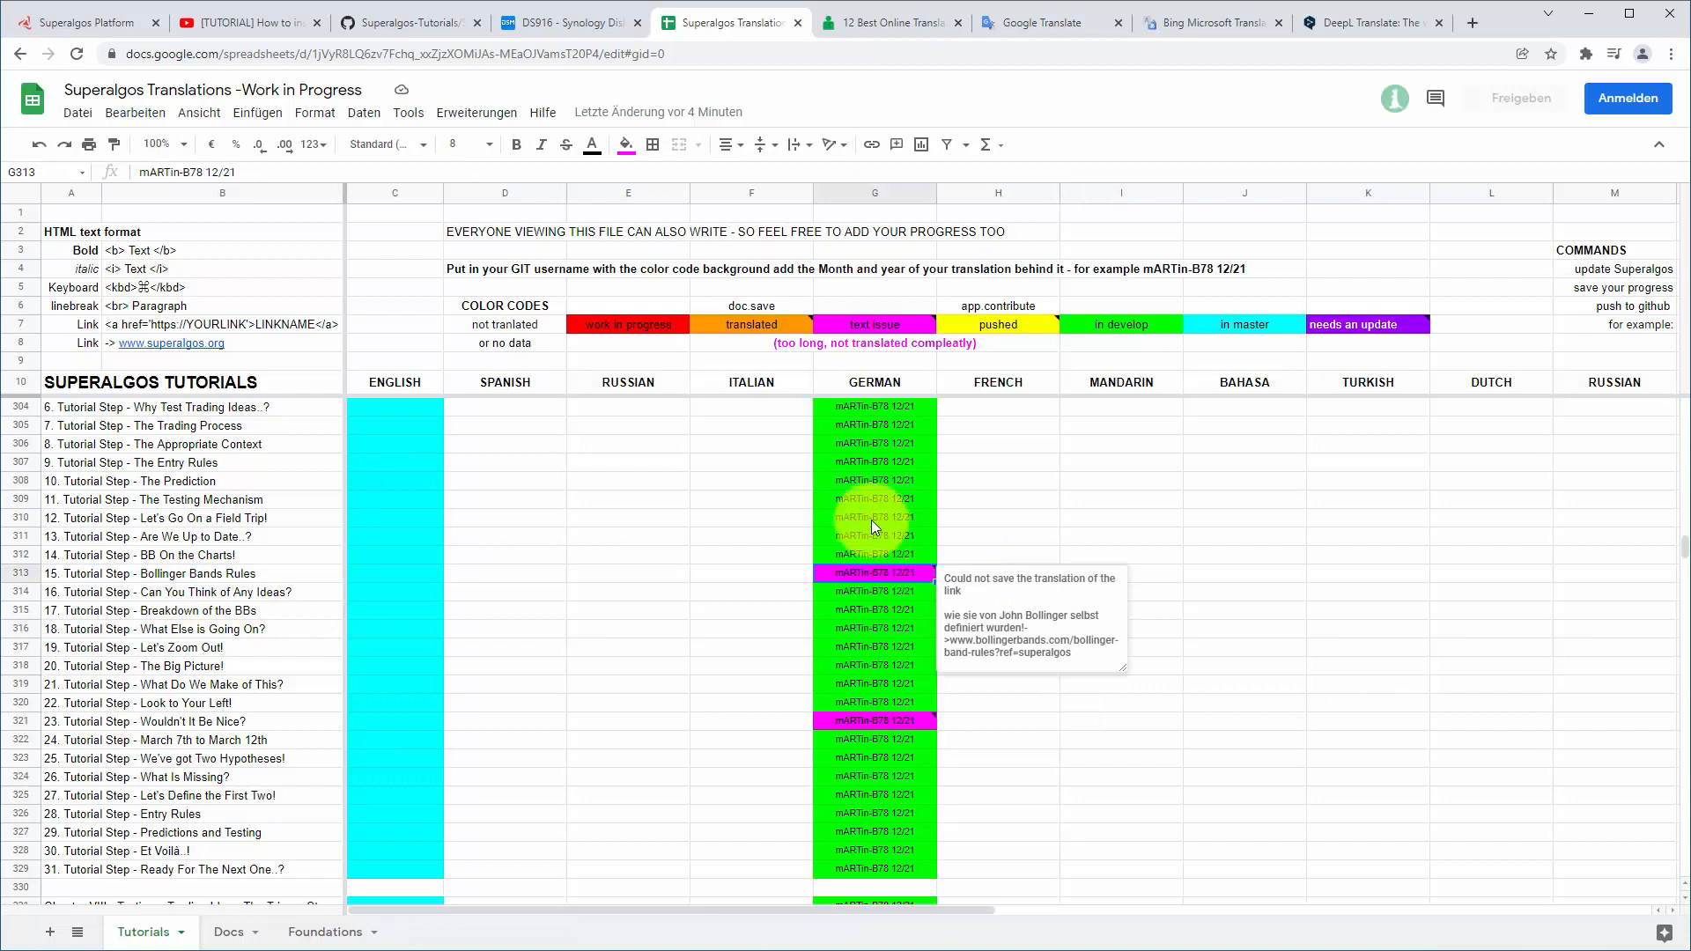
mouse_move(884, 335)
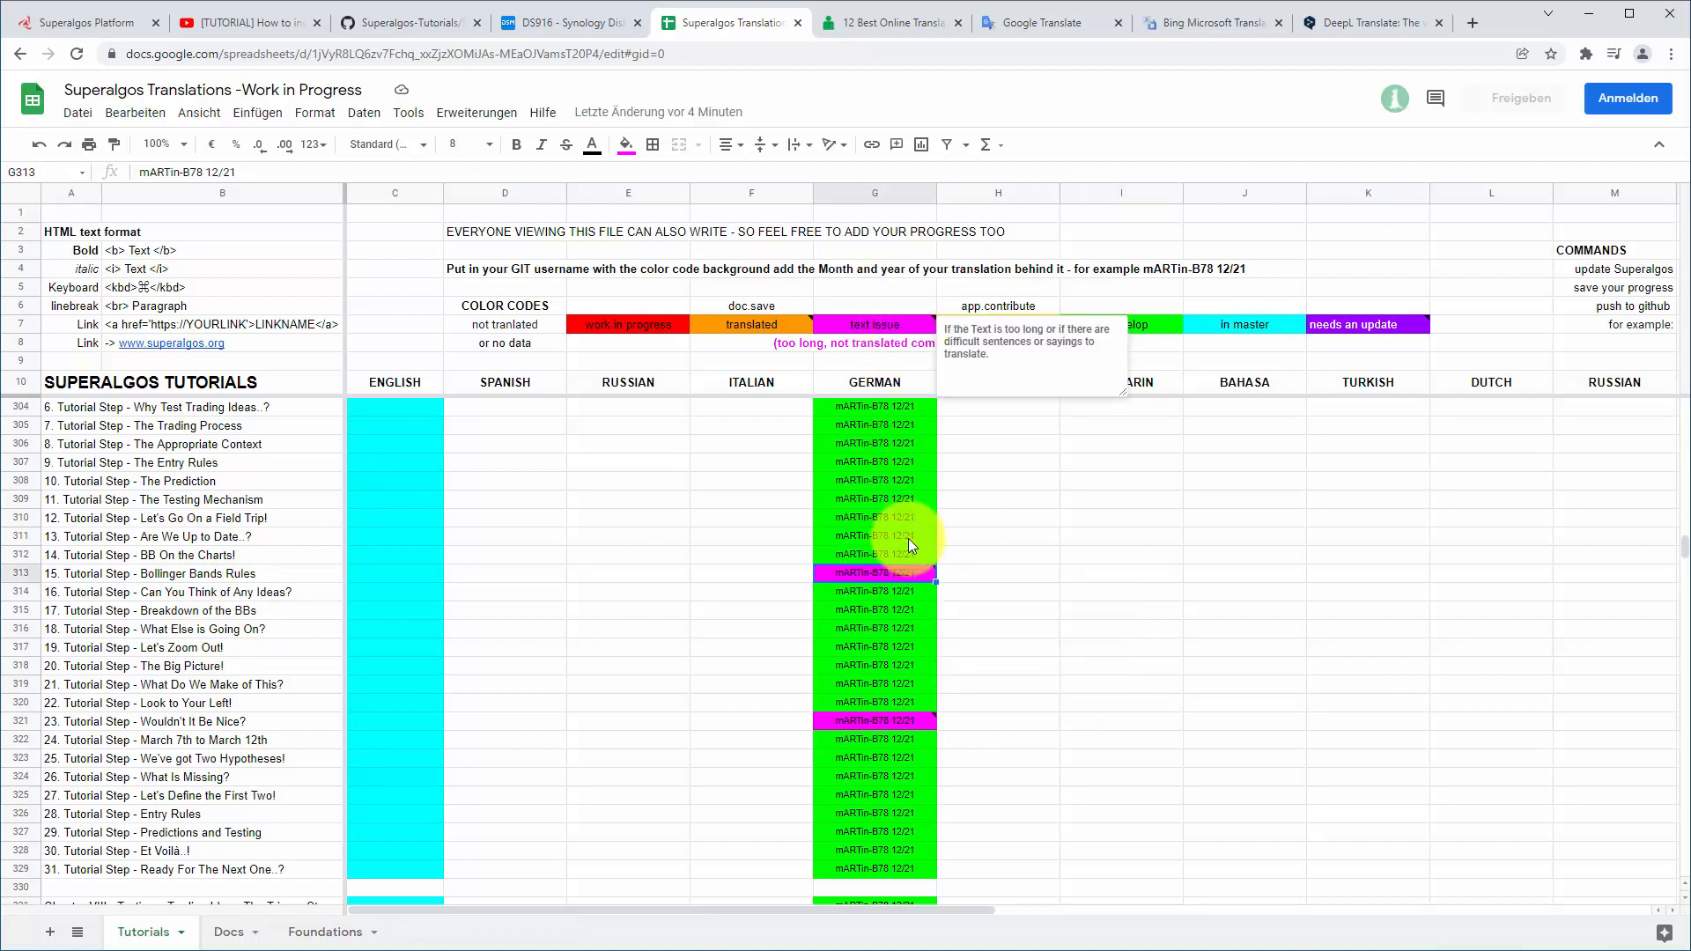
mouse_move(899, 577)
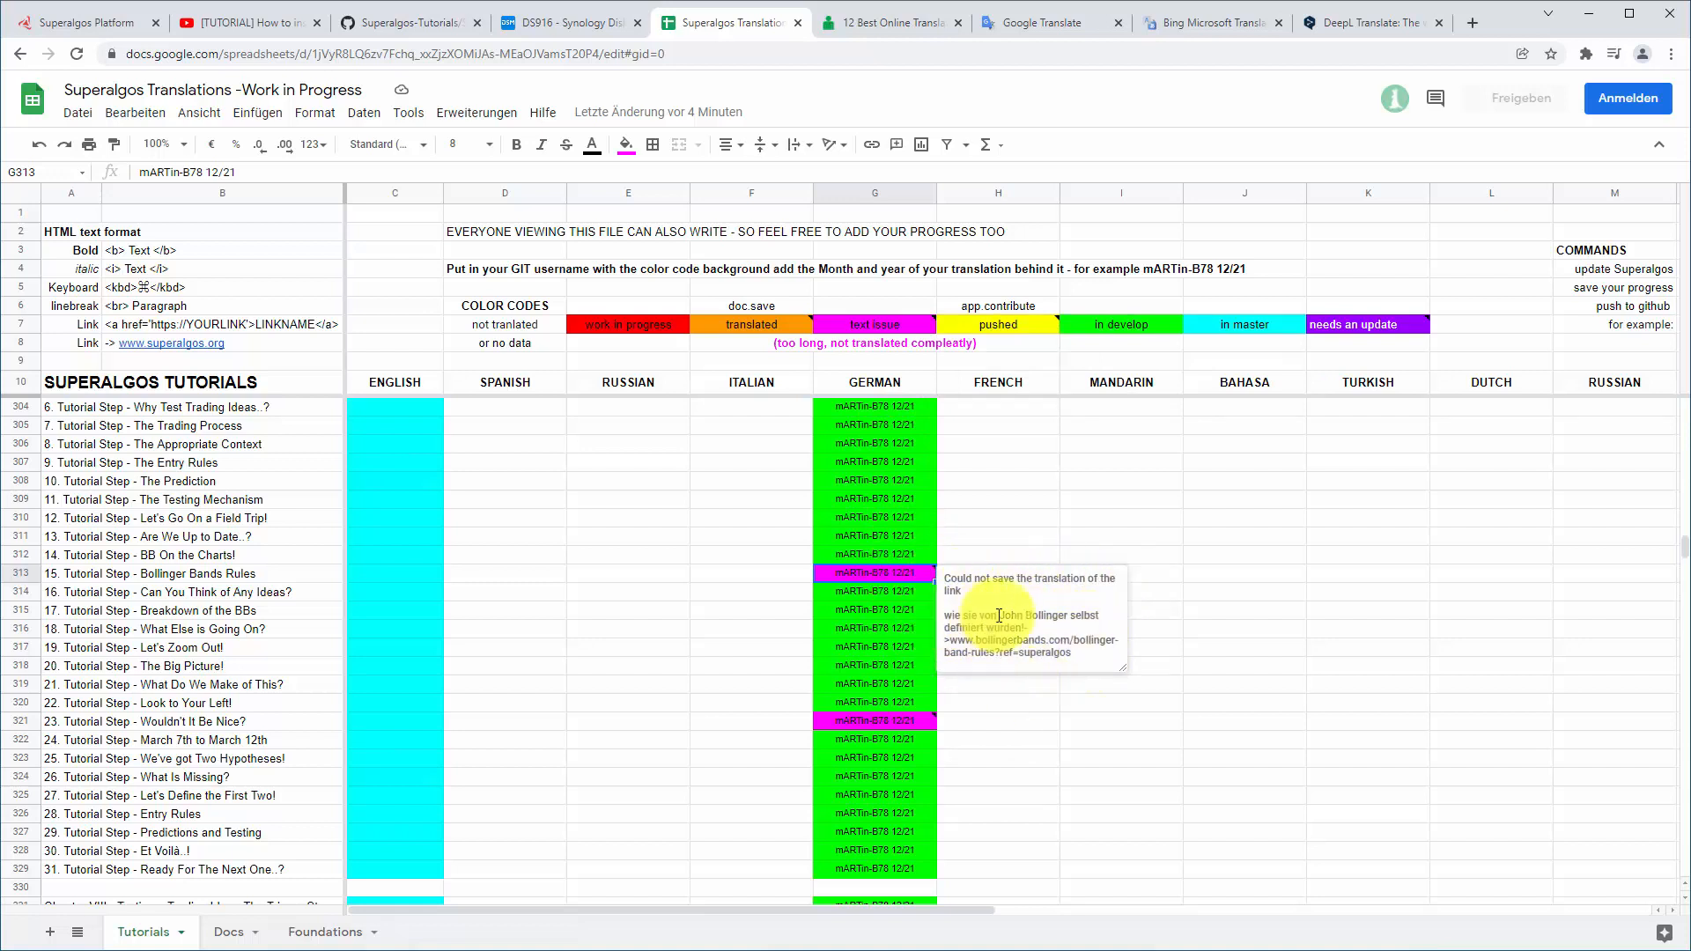
left_click(874, 724)
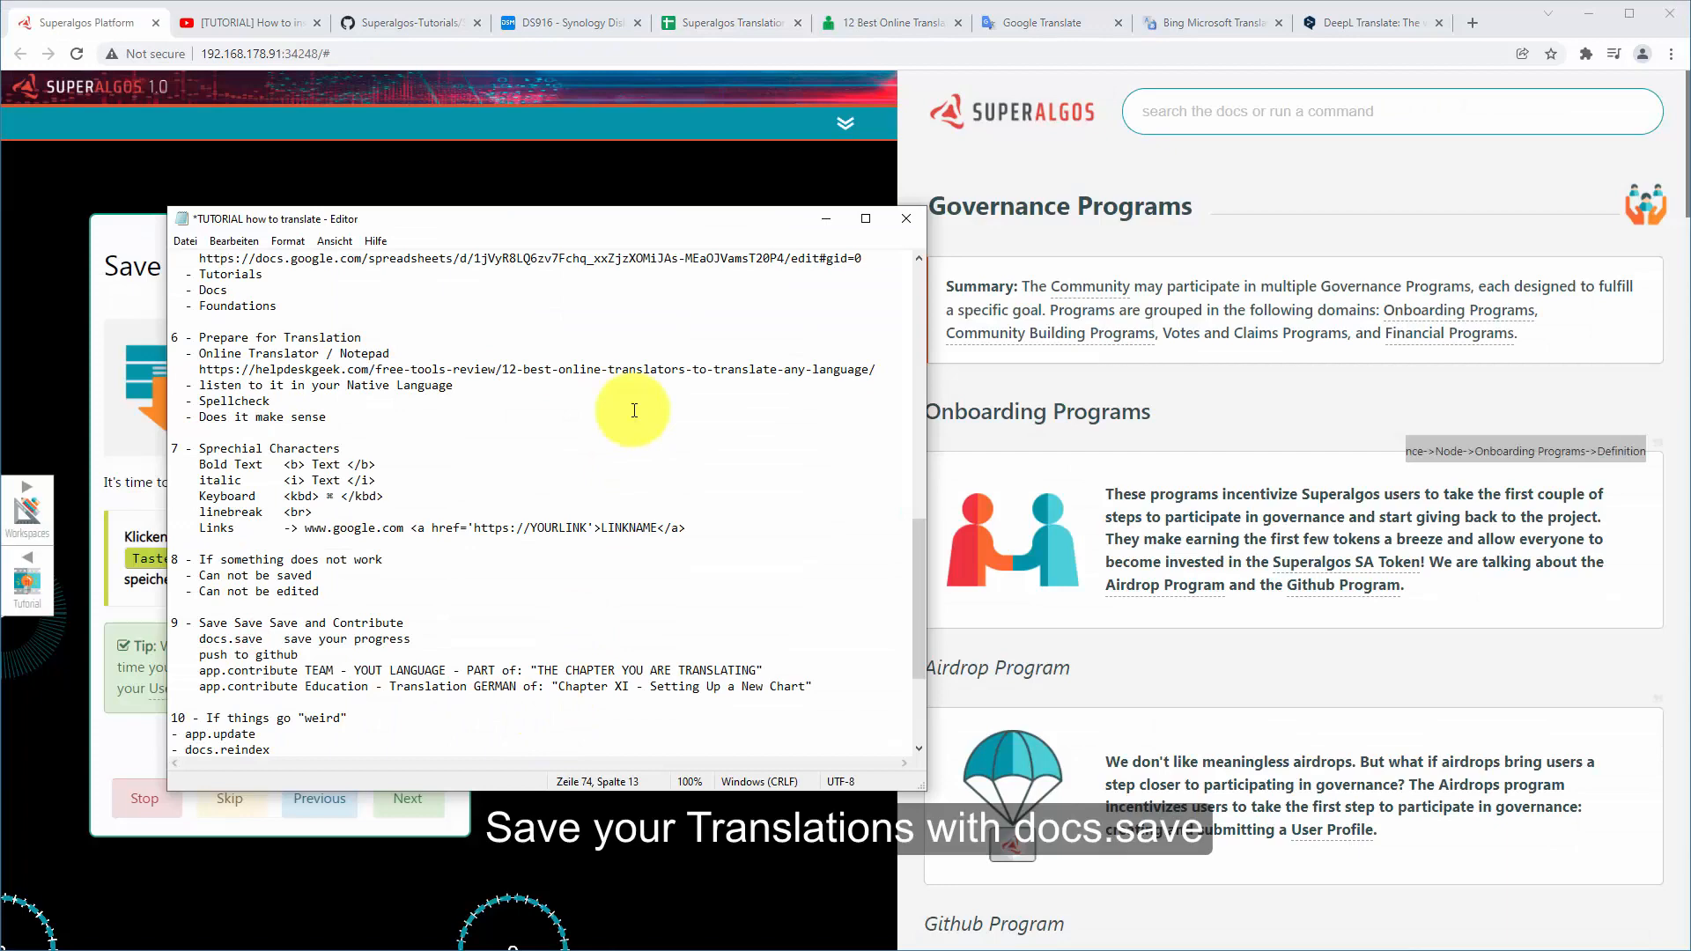
Save the translated pages in Superalgos with the docs.save command
left_click(1245, 114)
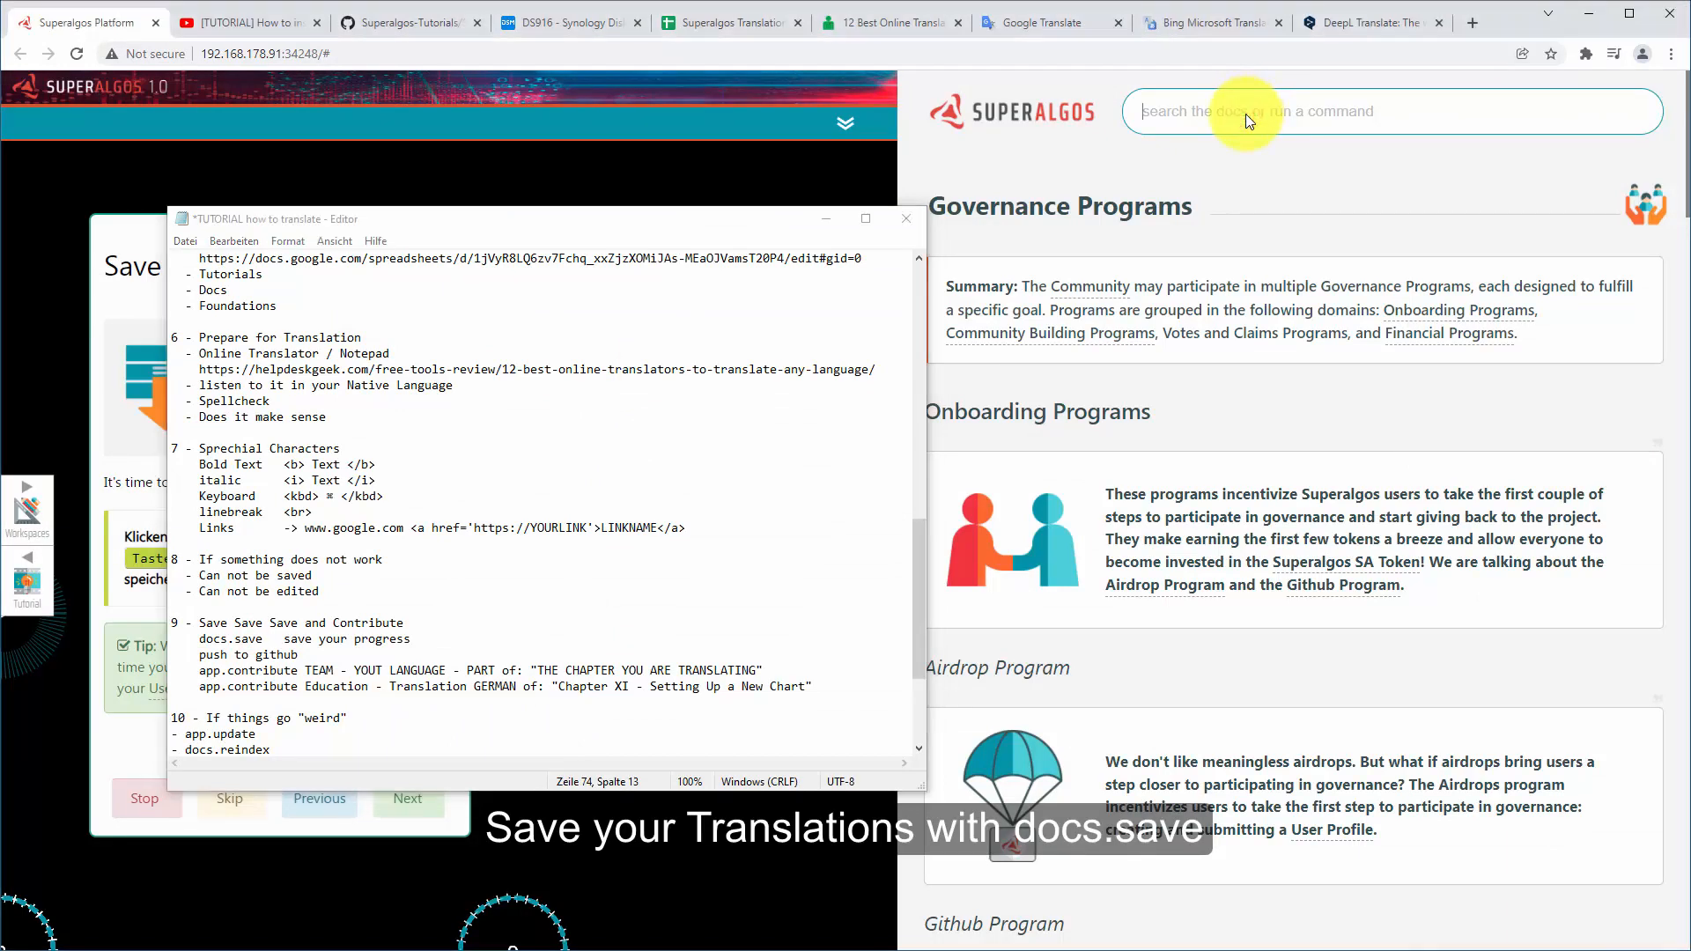
type("docs.save")
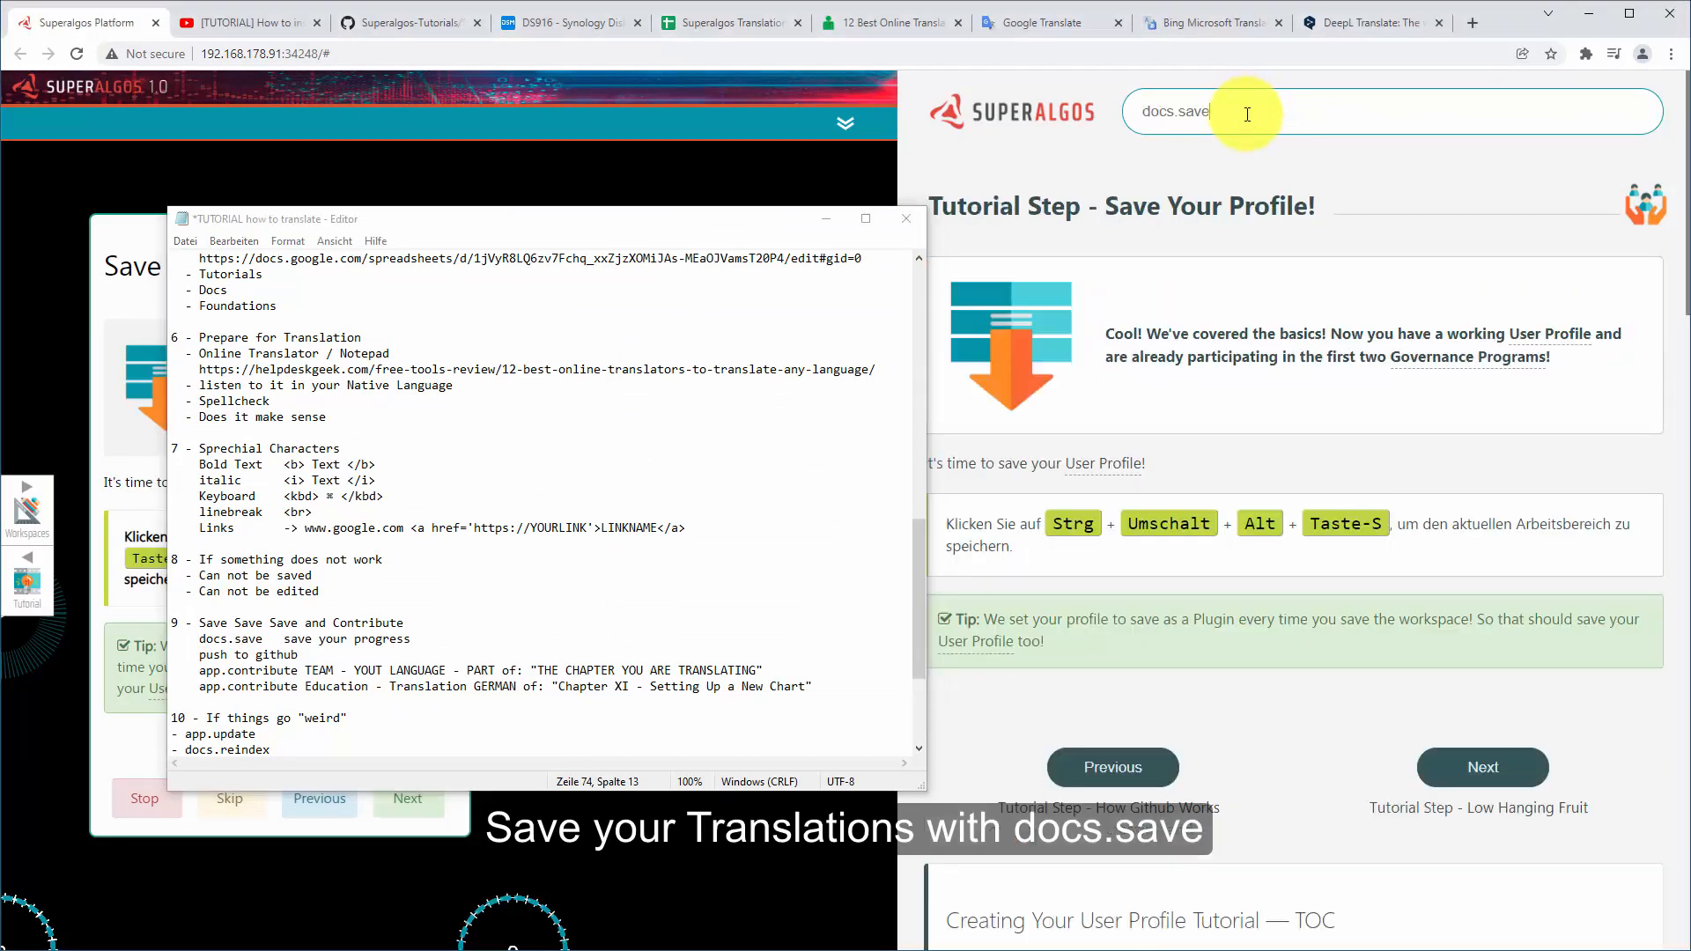
key("Return")
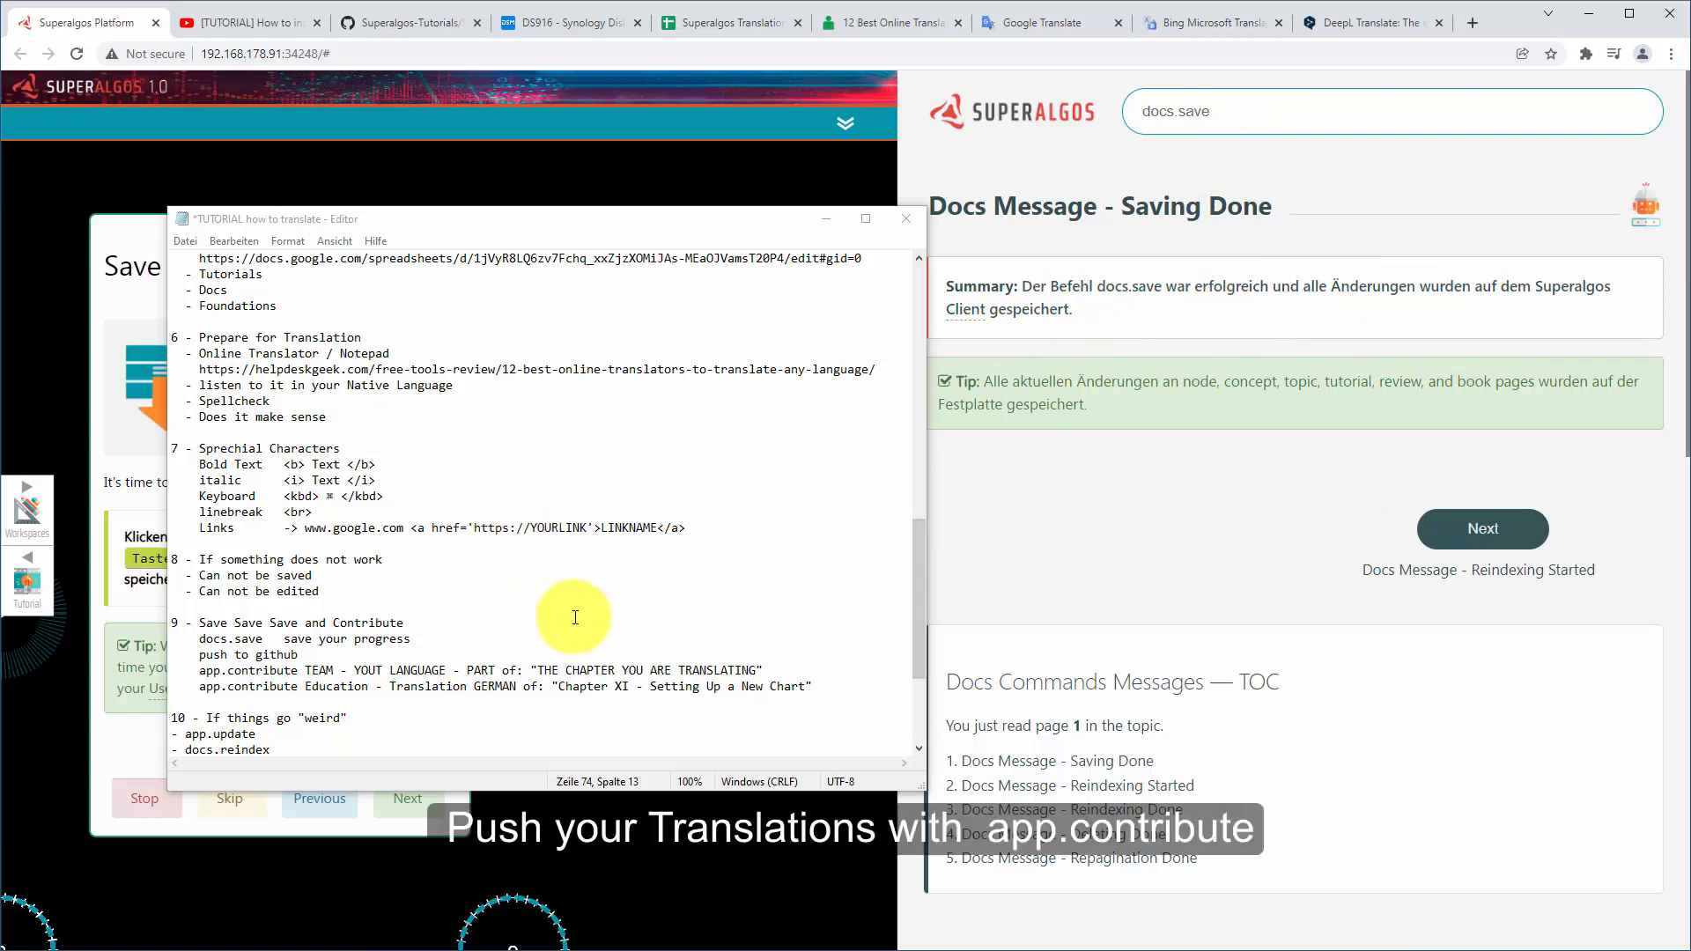
Find the push to github command in the translation notes and enter app.contribute in the Superalgos docs command field, without running it
scroll(317, 669, "down", 1)
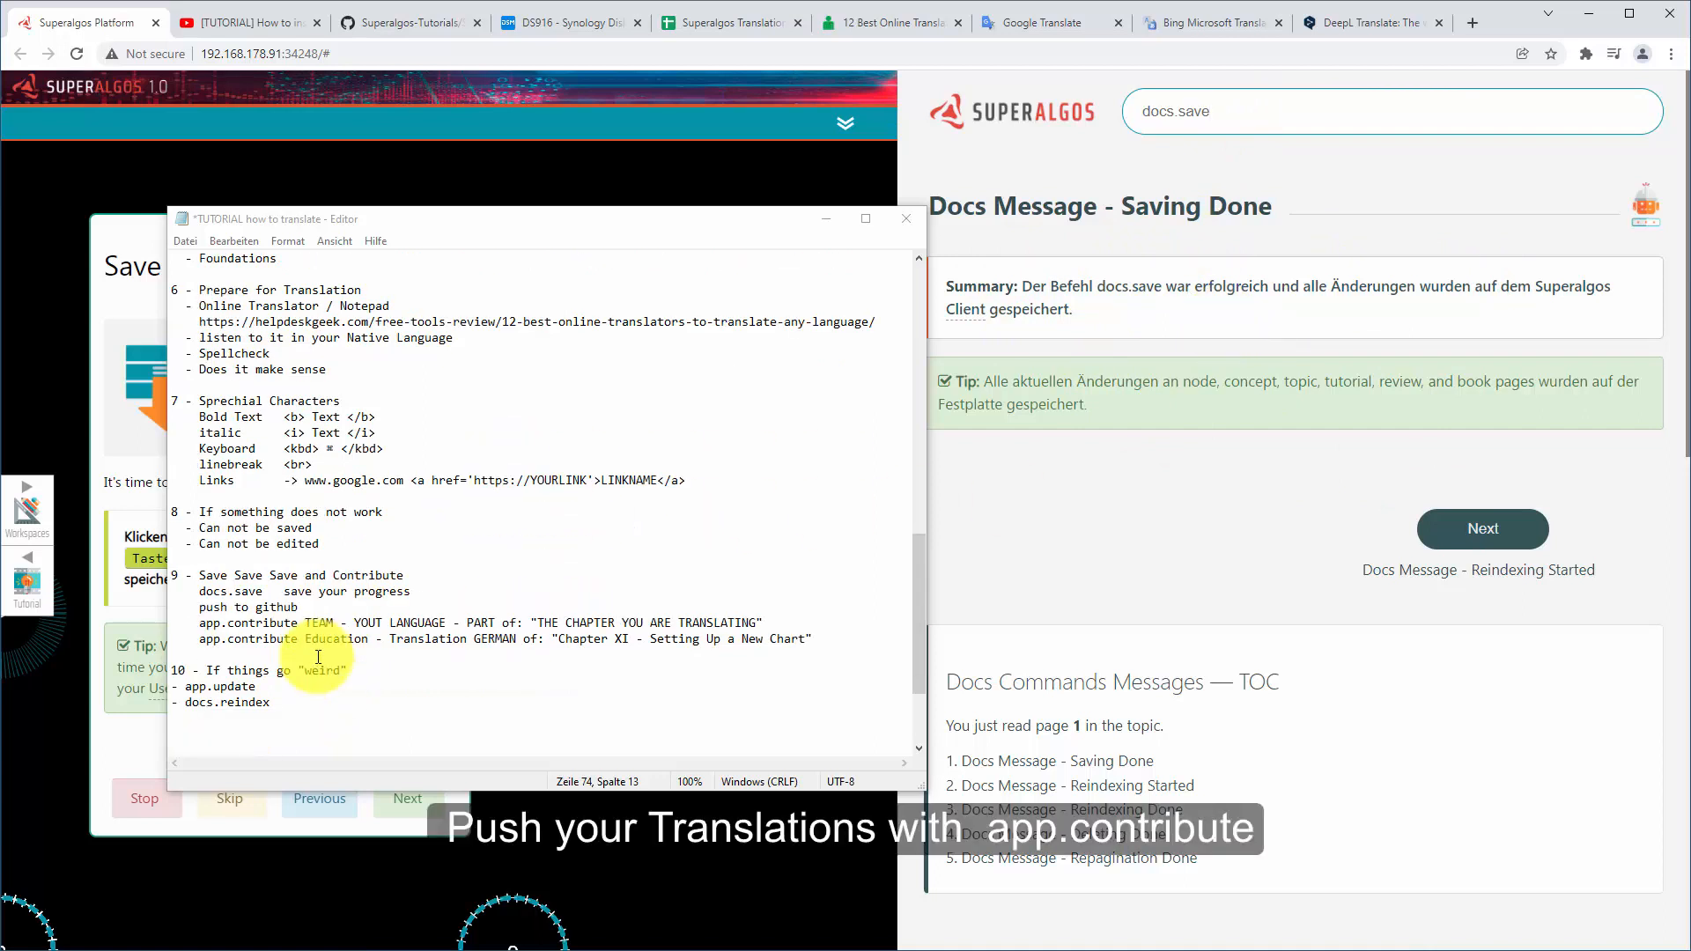
left_click_drag(199, 607, 369, 610)
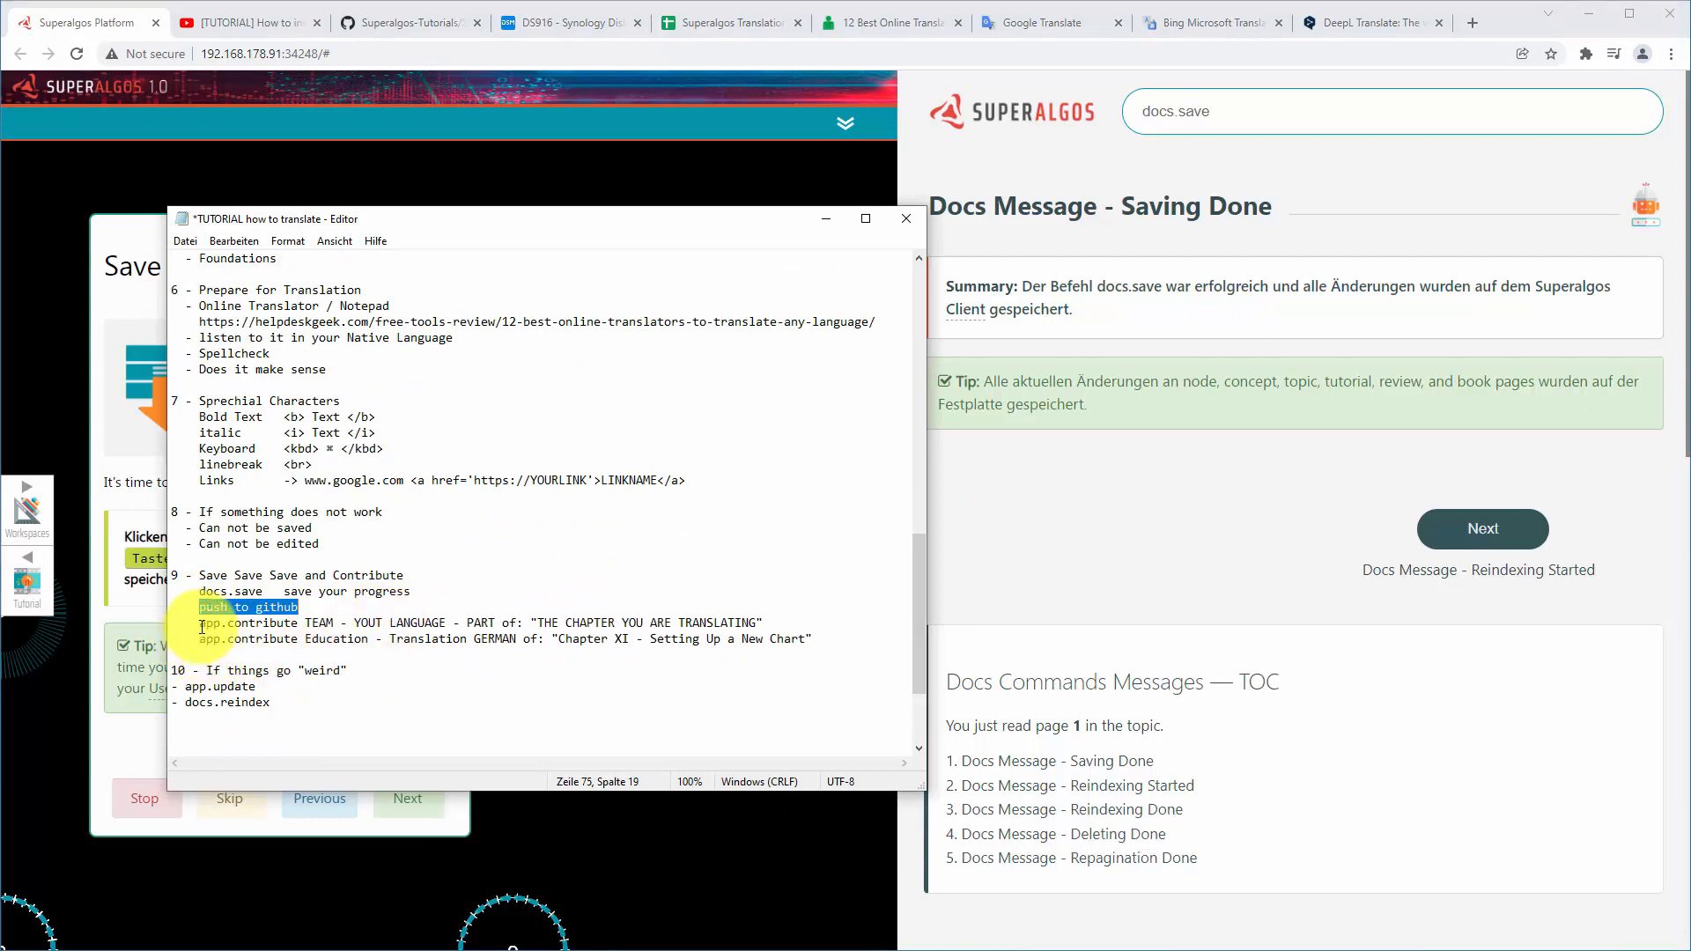
left_click_drag(199, 625, 295, 624)
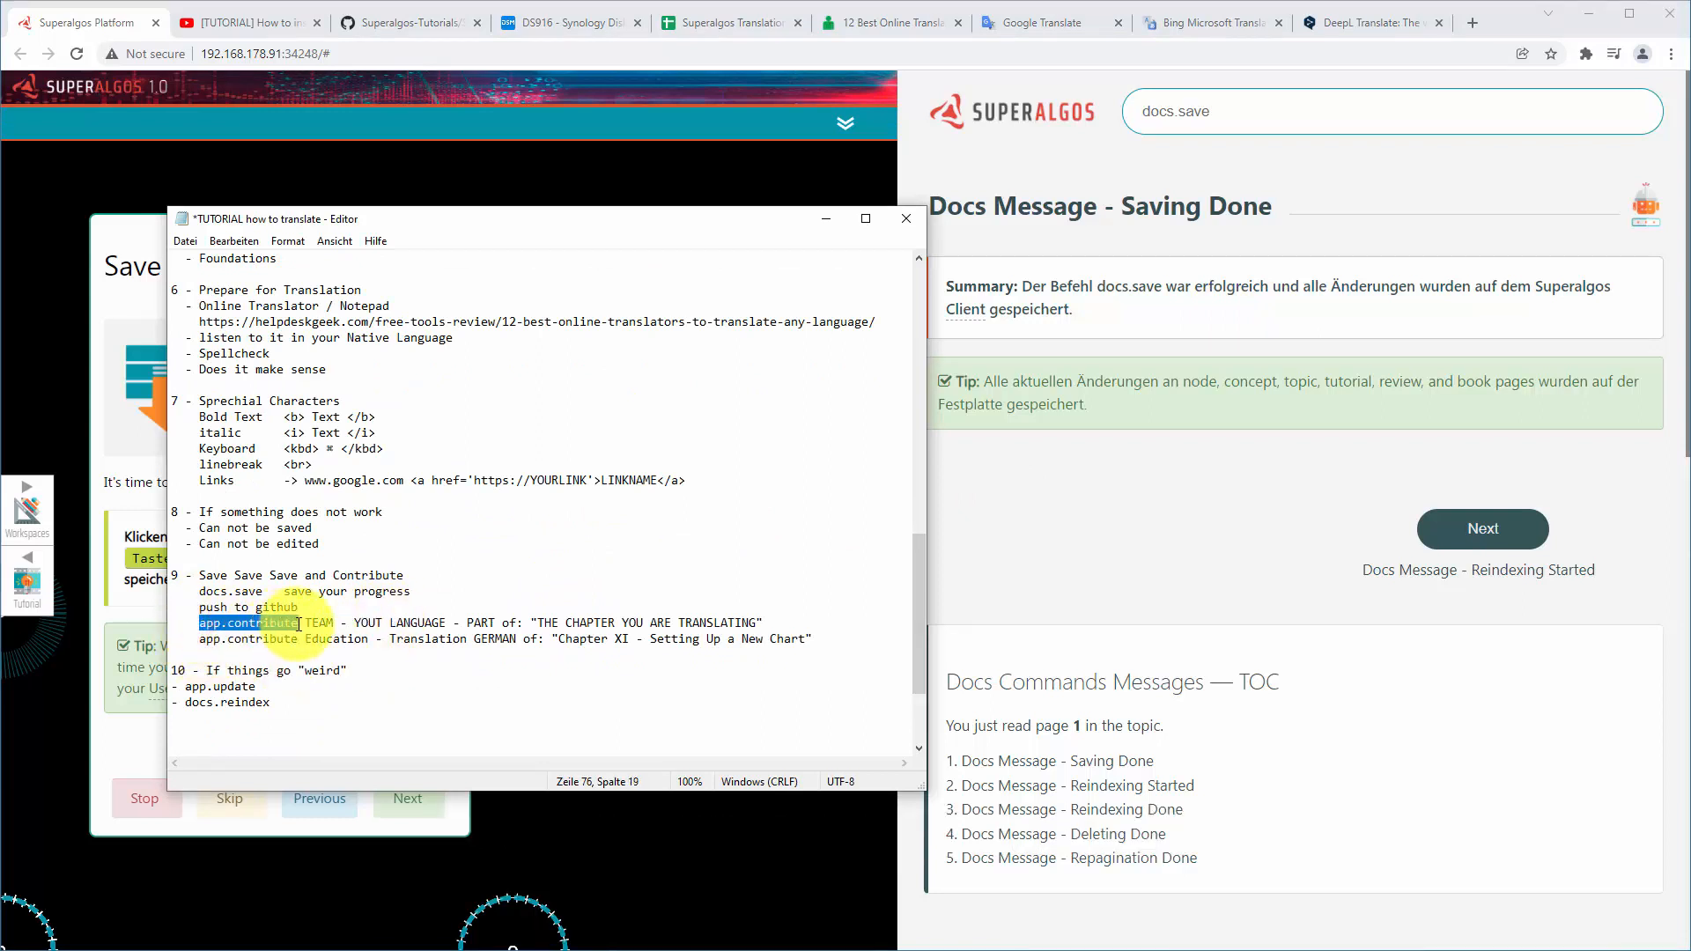
left_click(1217, 131)
key("ctrl+a")
type("app.contribute")
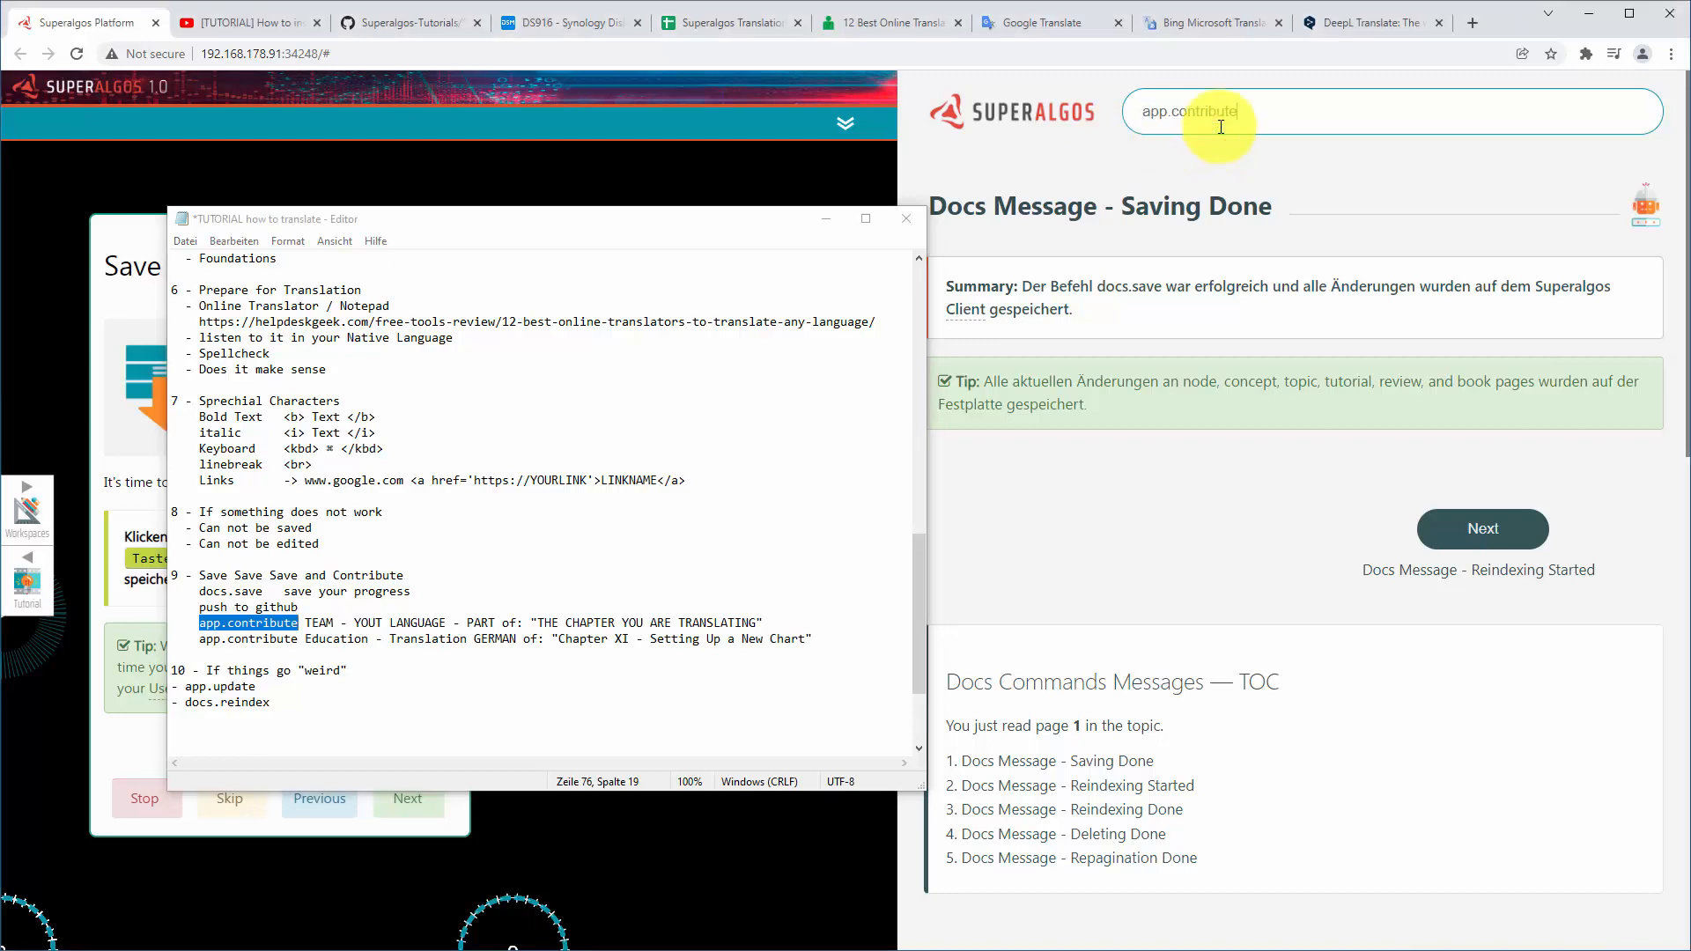
key("ctrl+a")
type("app.contribute")
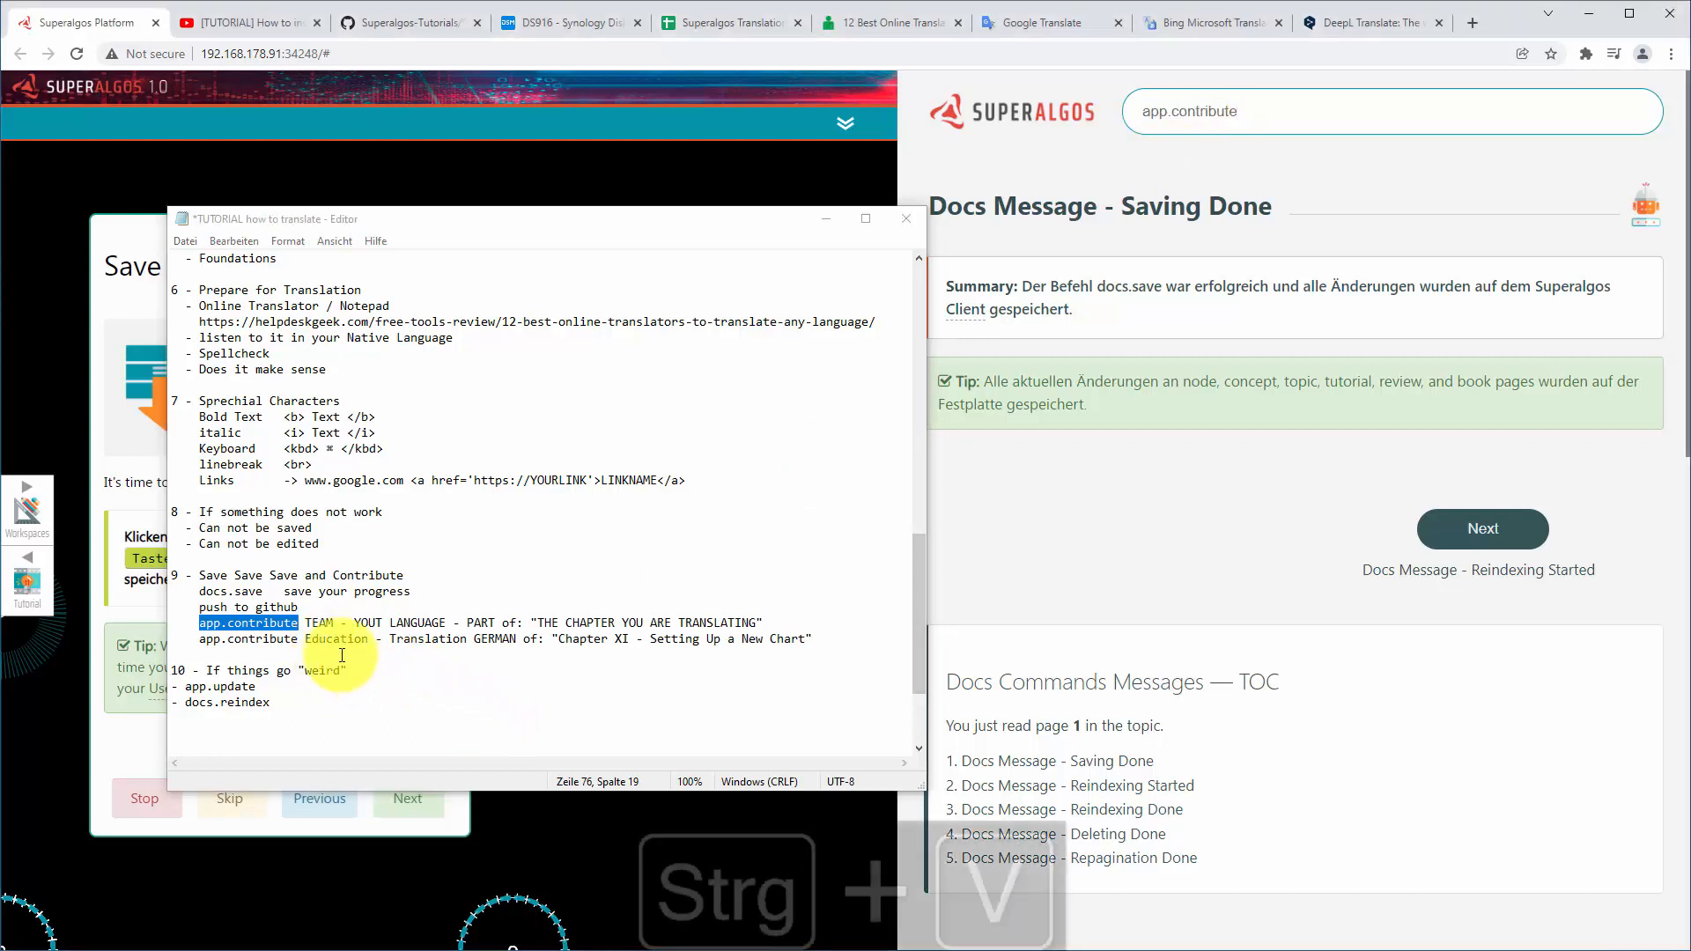
Correct the misspelled word before LANGUAGE to "YOUR" in the app.contribute template line of the Notepad notes
left_click(327, 623)
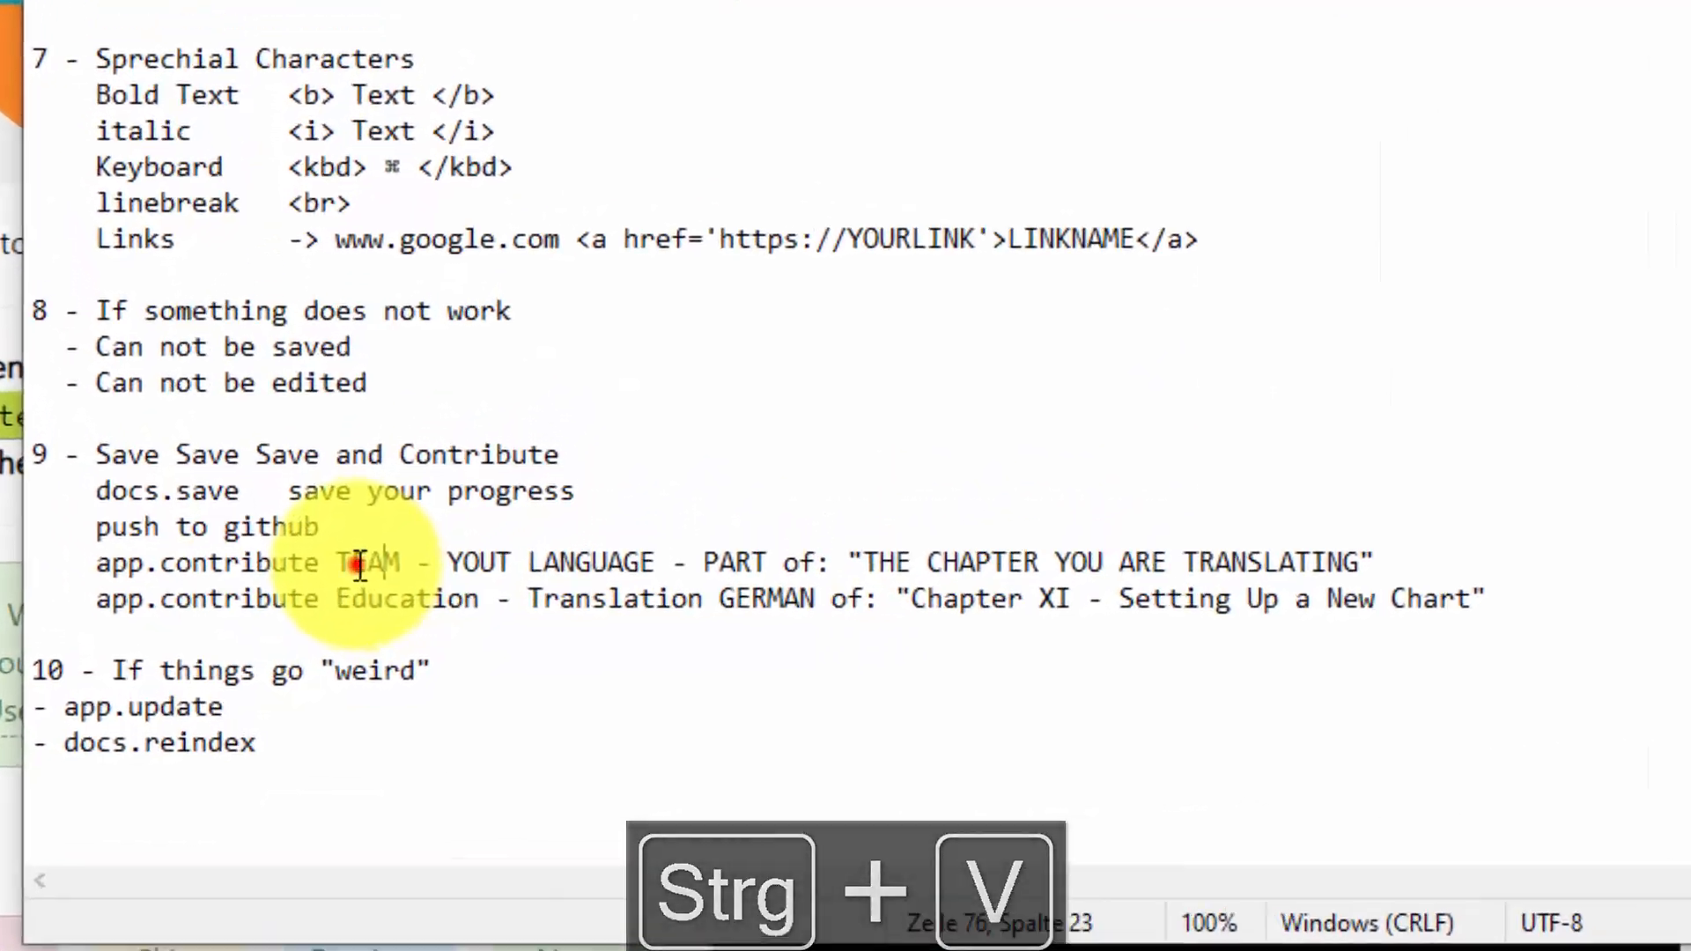
left_click_drag(313, 623, 362, 620)
left_click(517, 547)
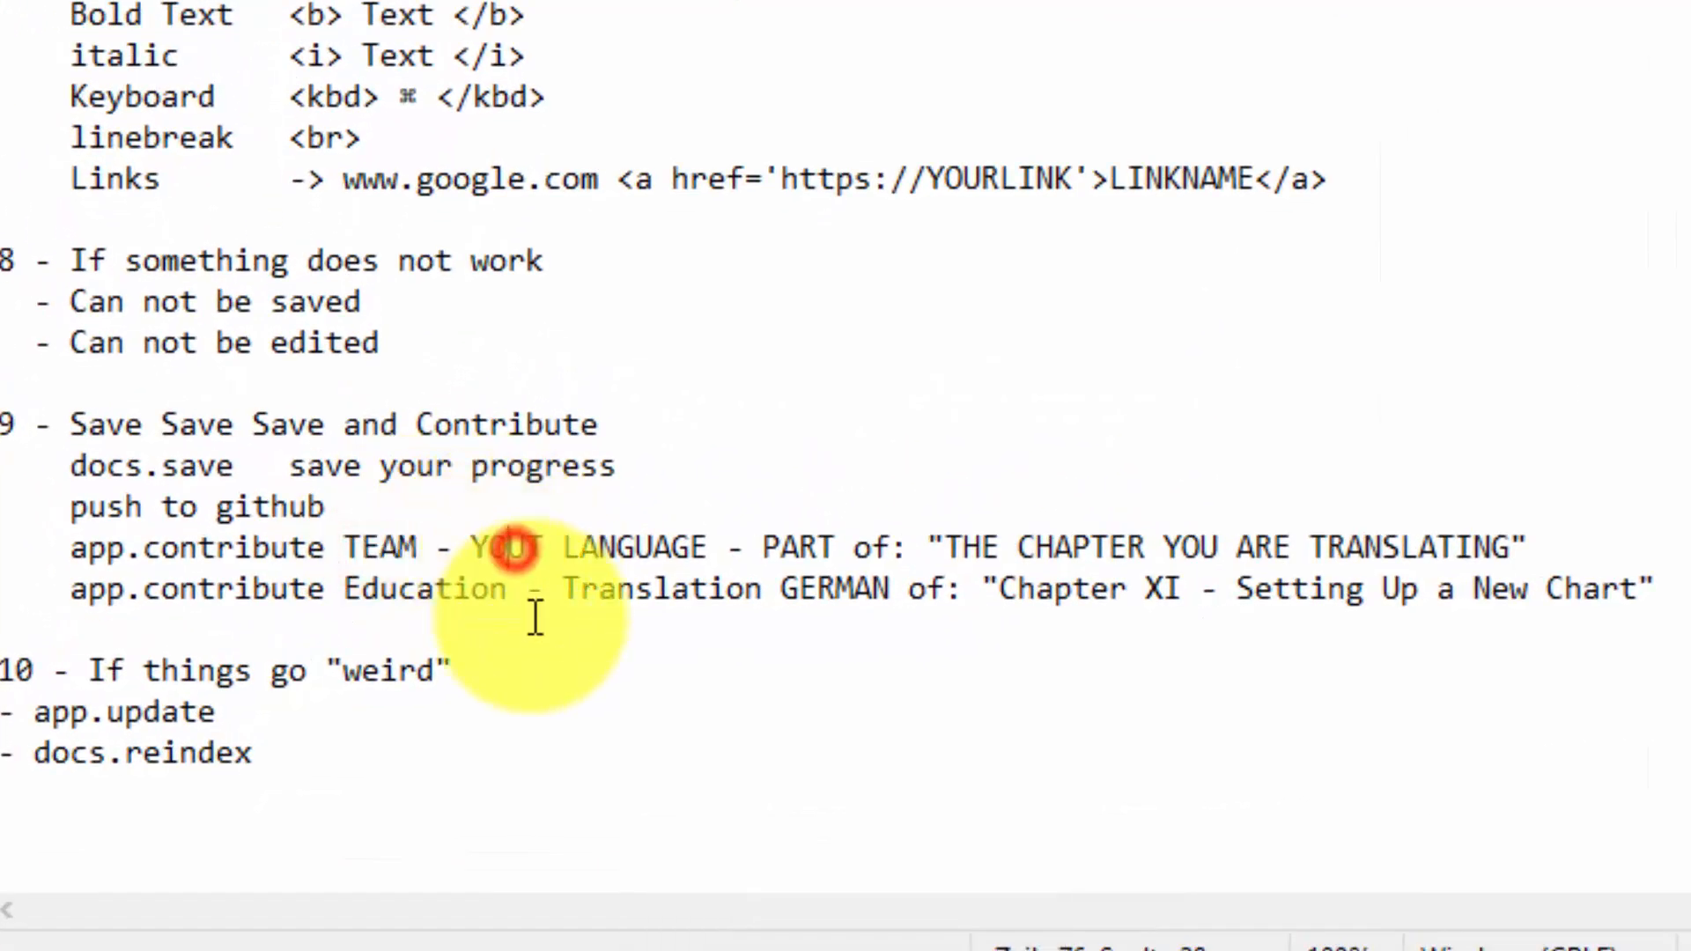
left_click(525, 547)
key("Delete")
type("R")
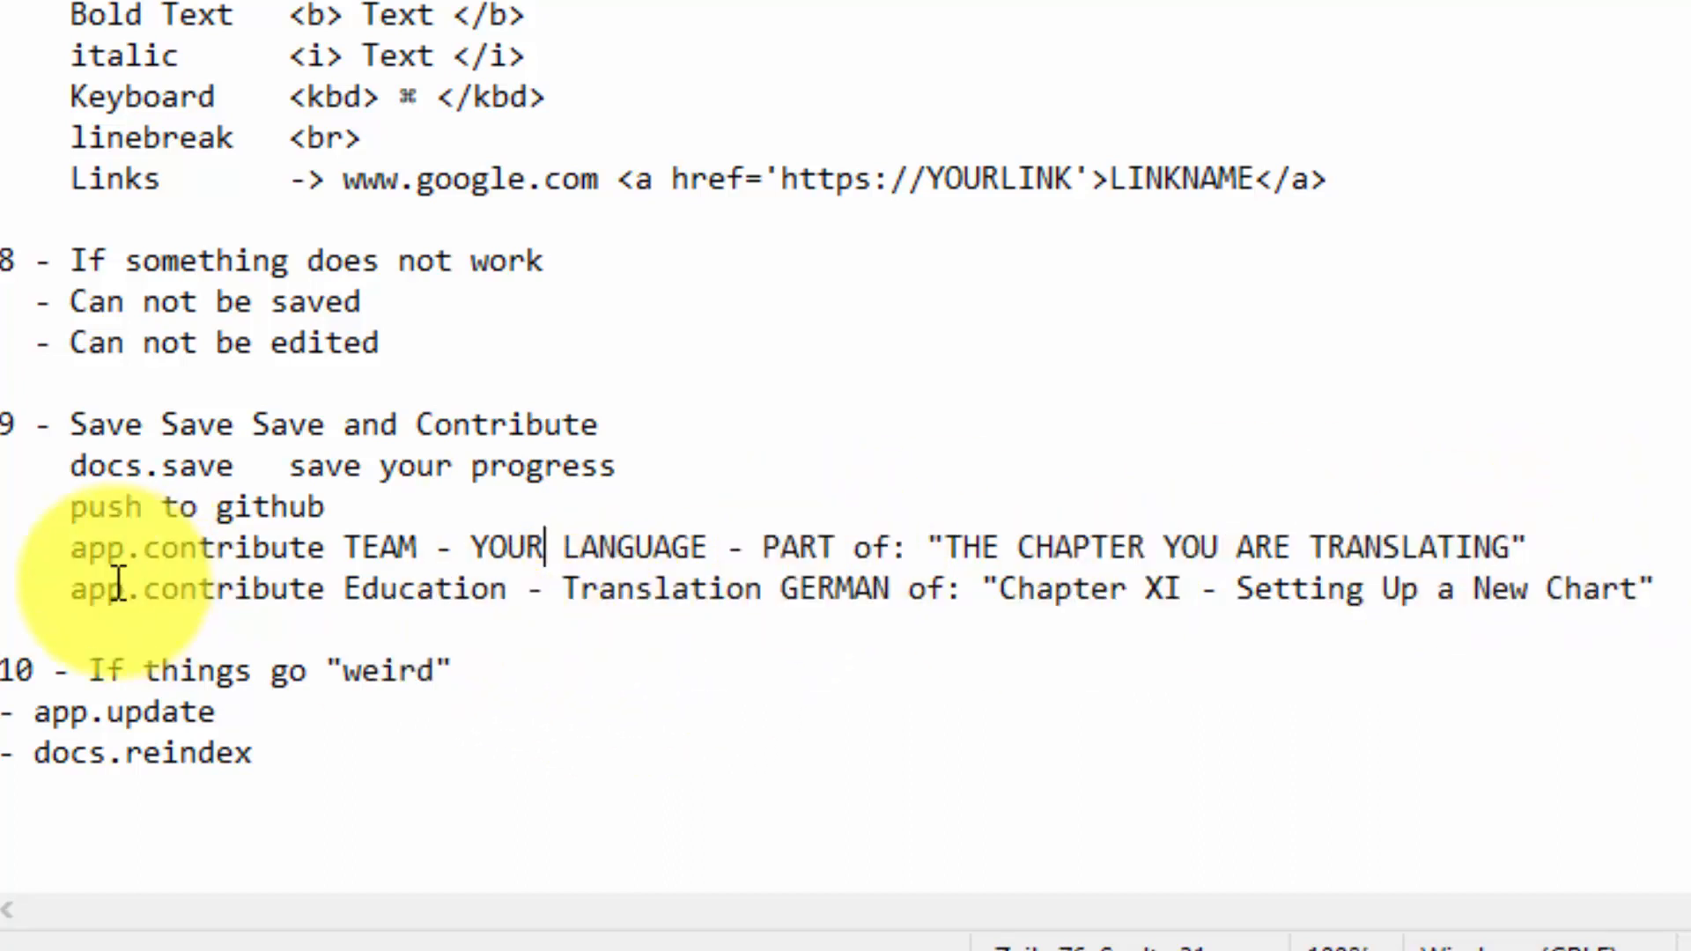
Examine the team, language and chapter parts of the example app.contribute message in the notes
left_click(342, 588)
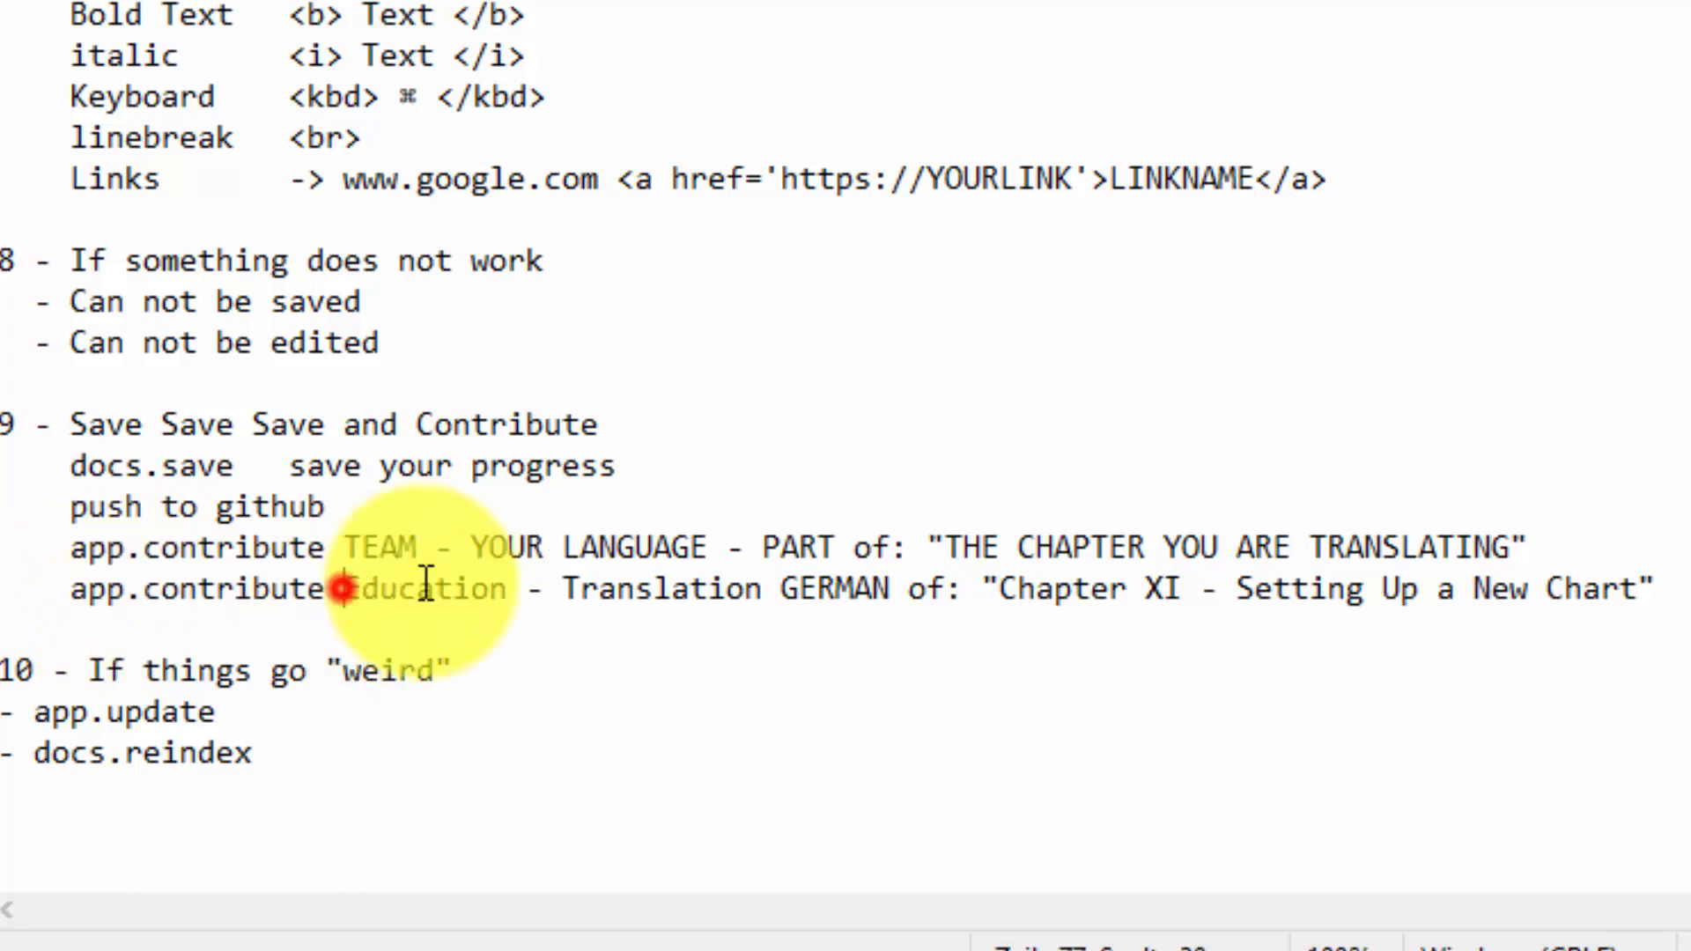
key("shift+End")
left_click(1125, 664)
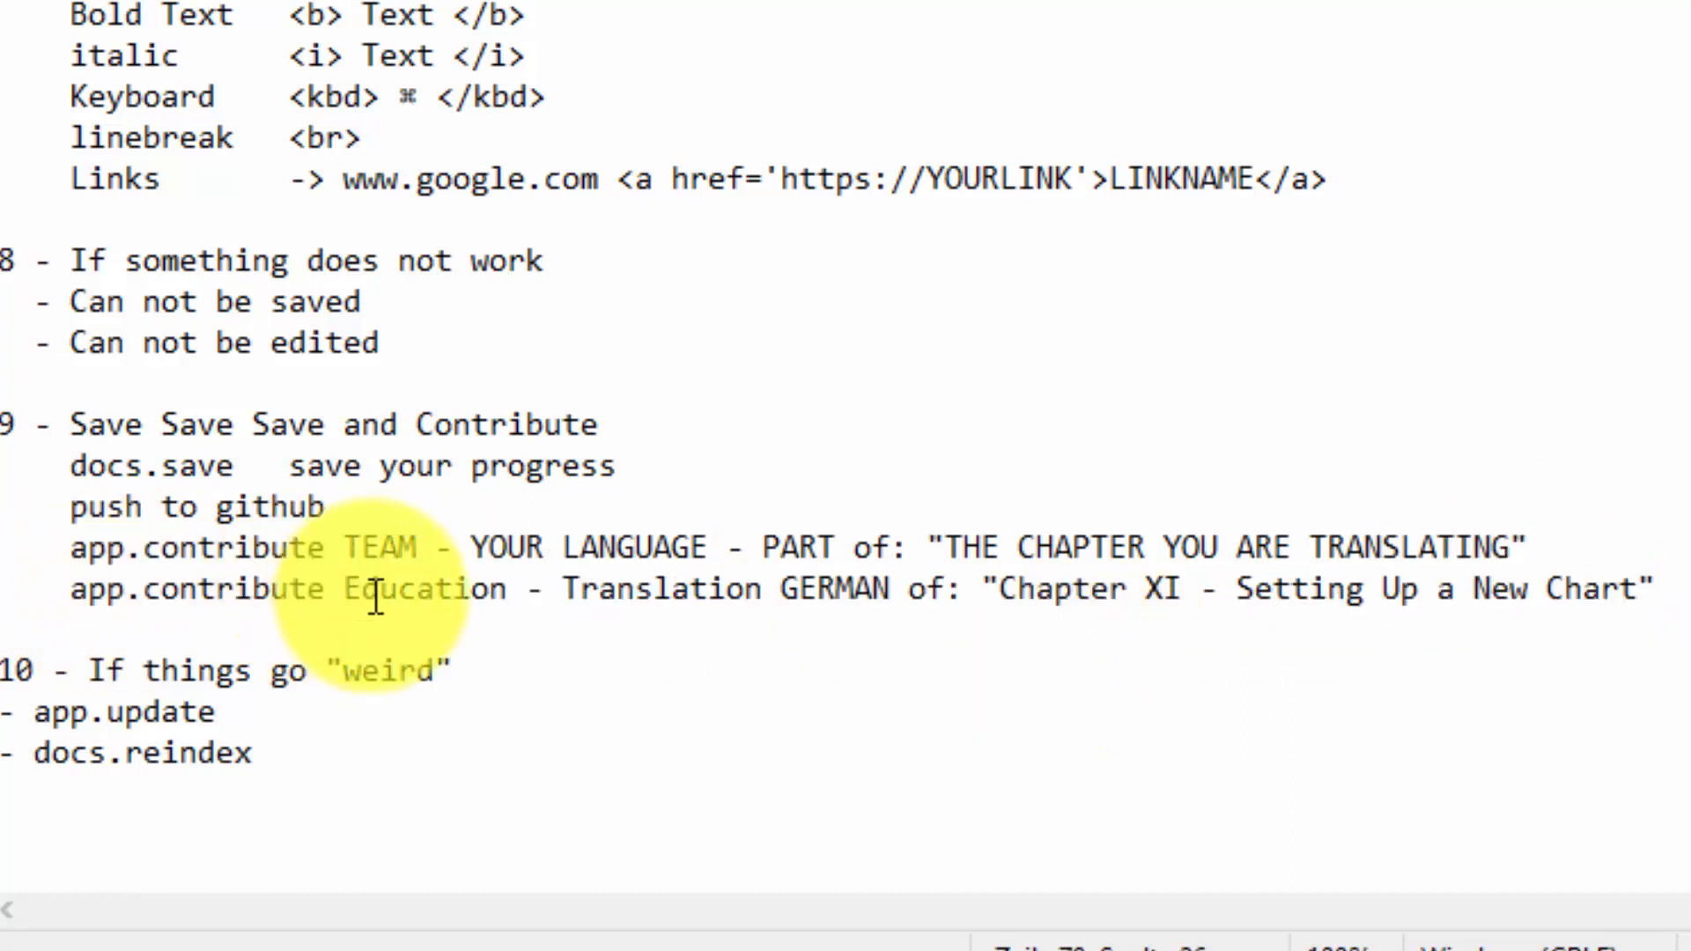
key("ctrl+c")
double_click(841, 588)
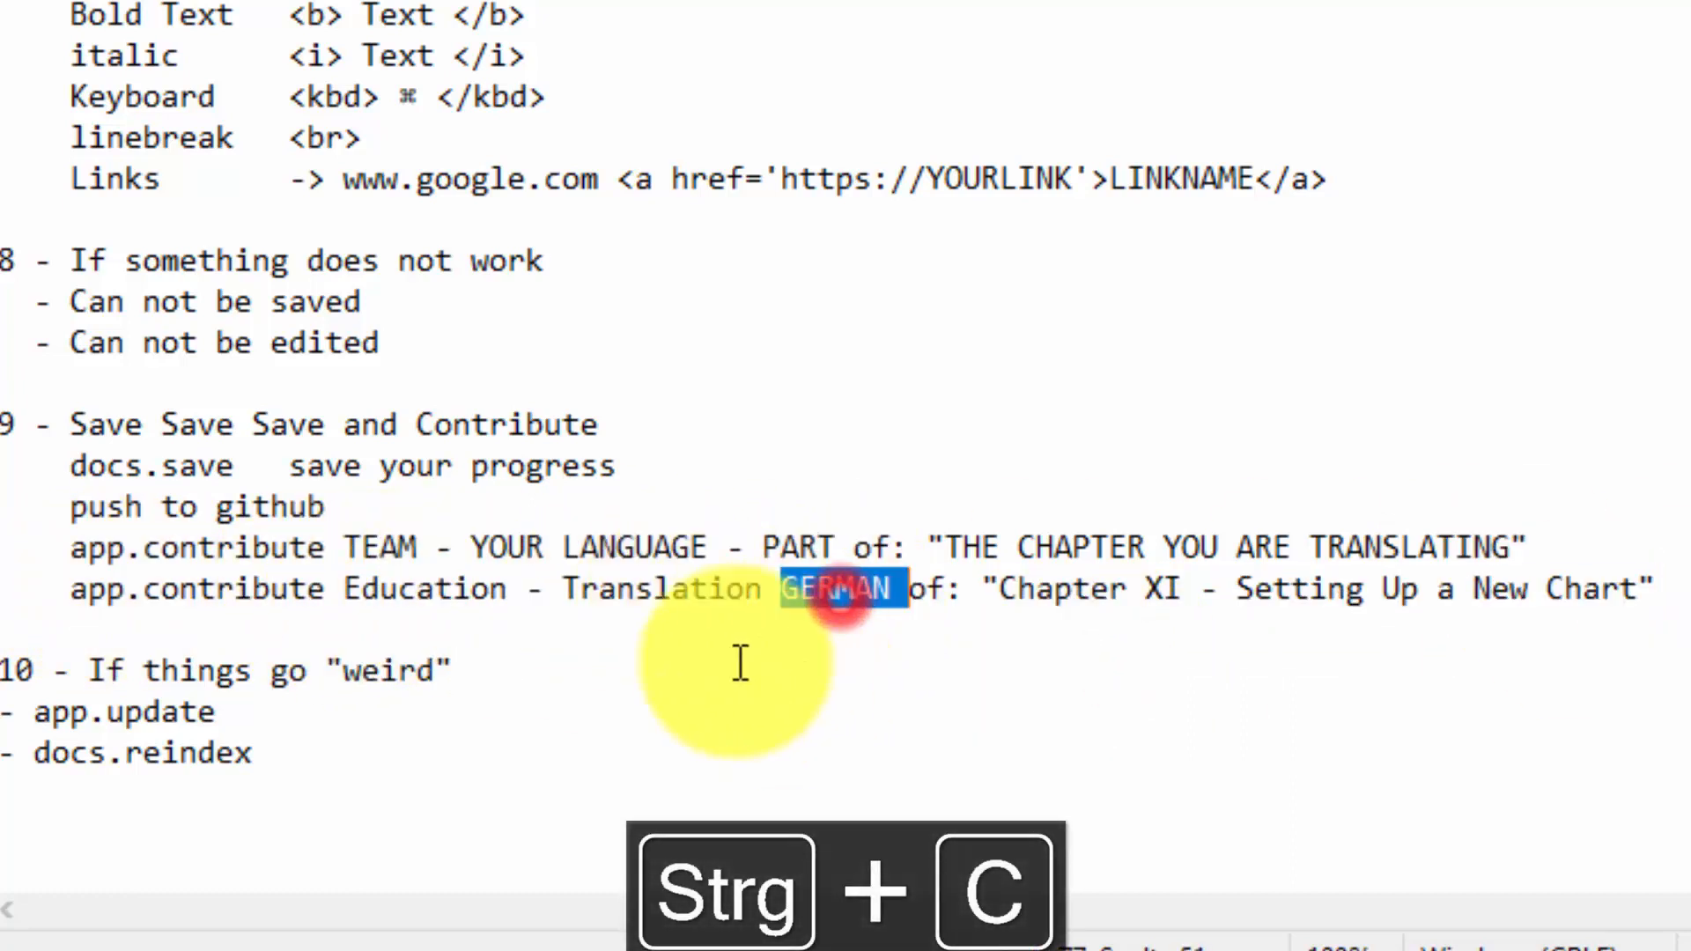
left_click(1061, 660)
left_click_drag(997, 589, 1636, 573)
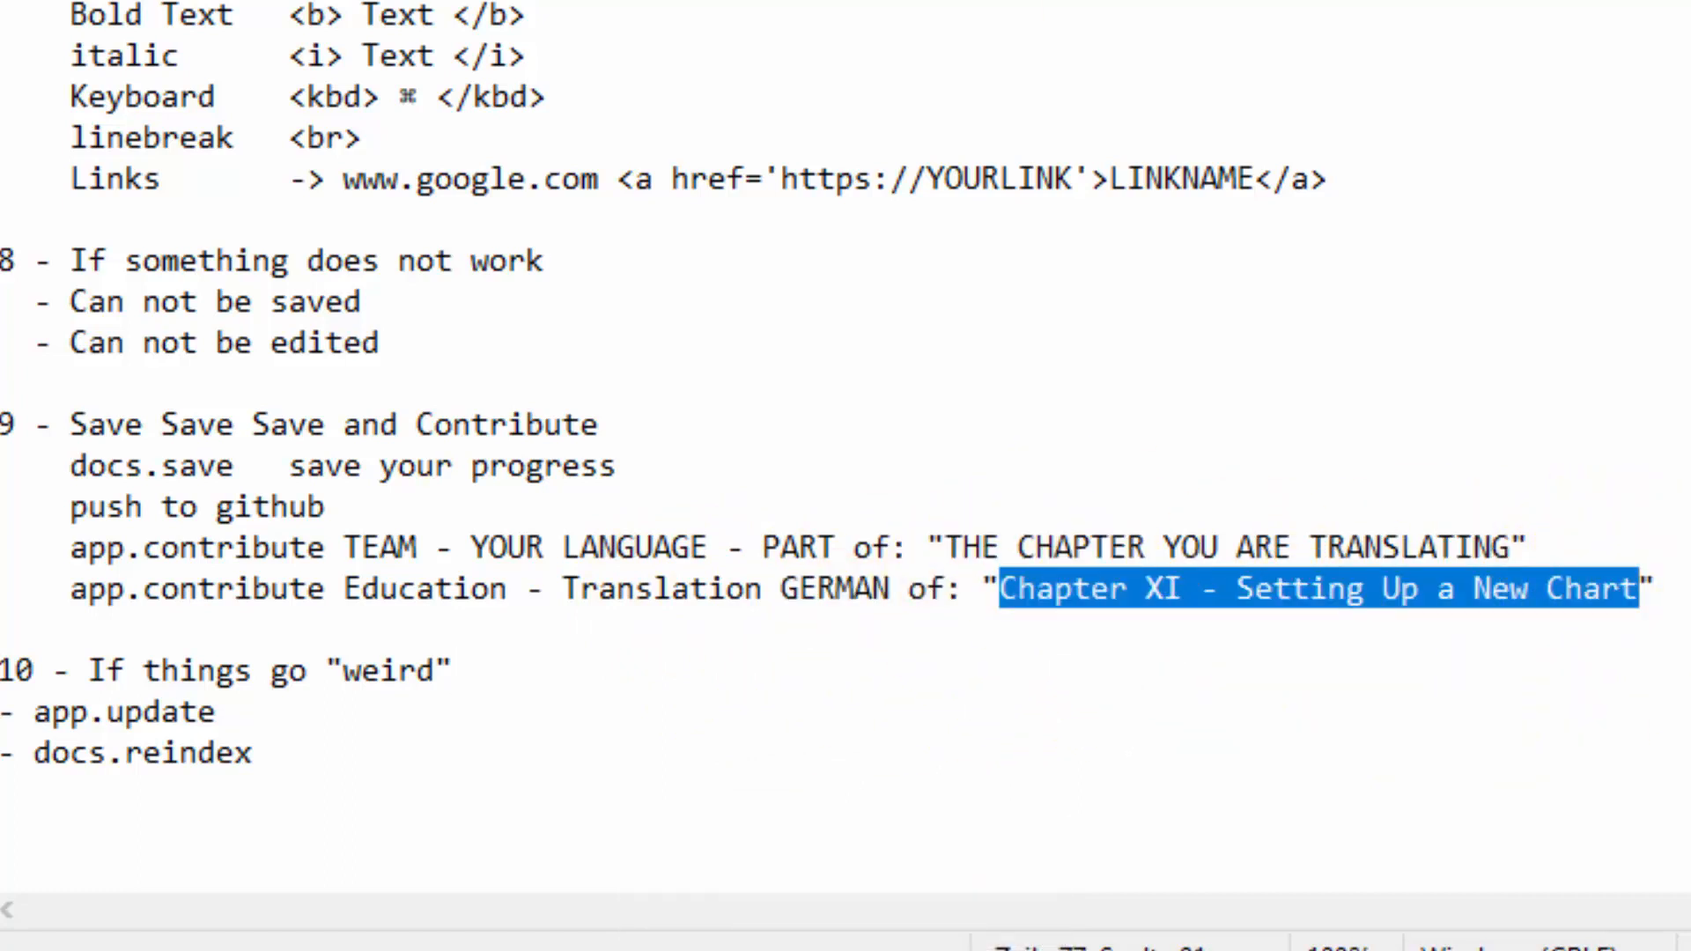
double_click(197, 547)
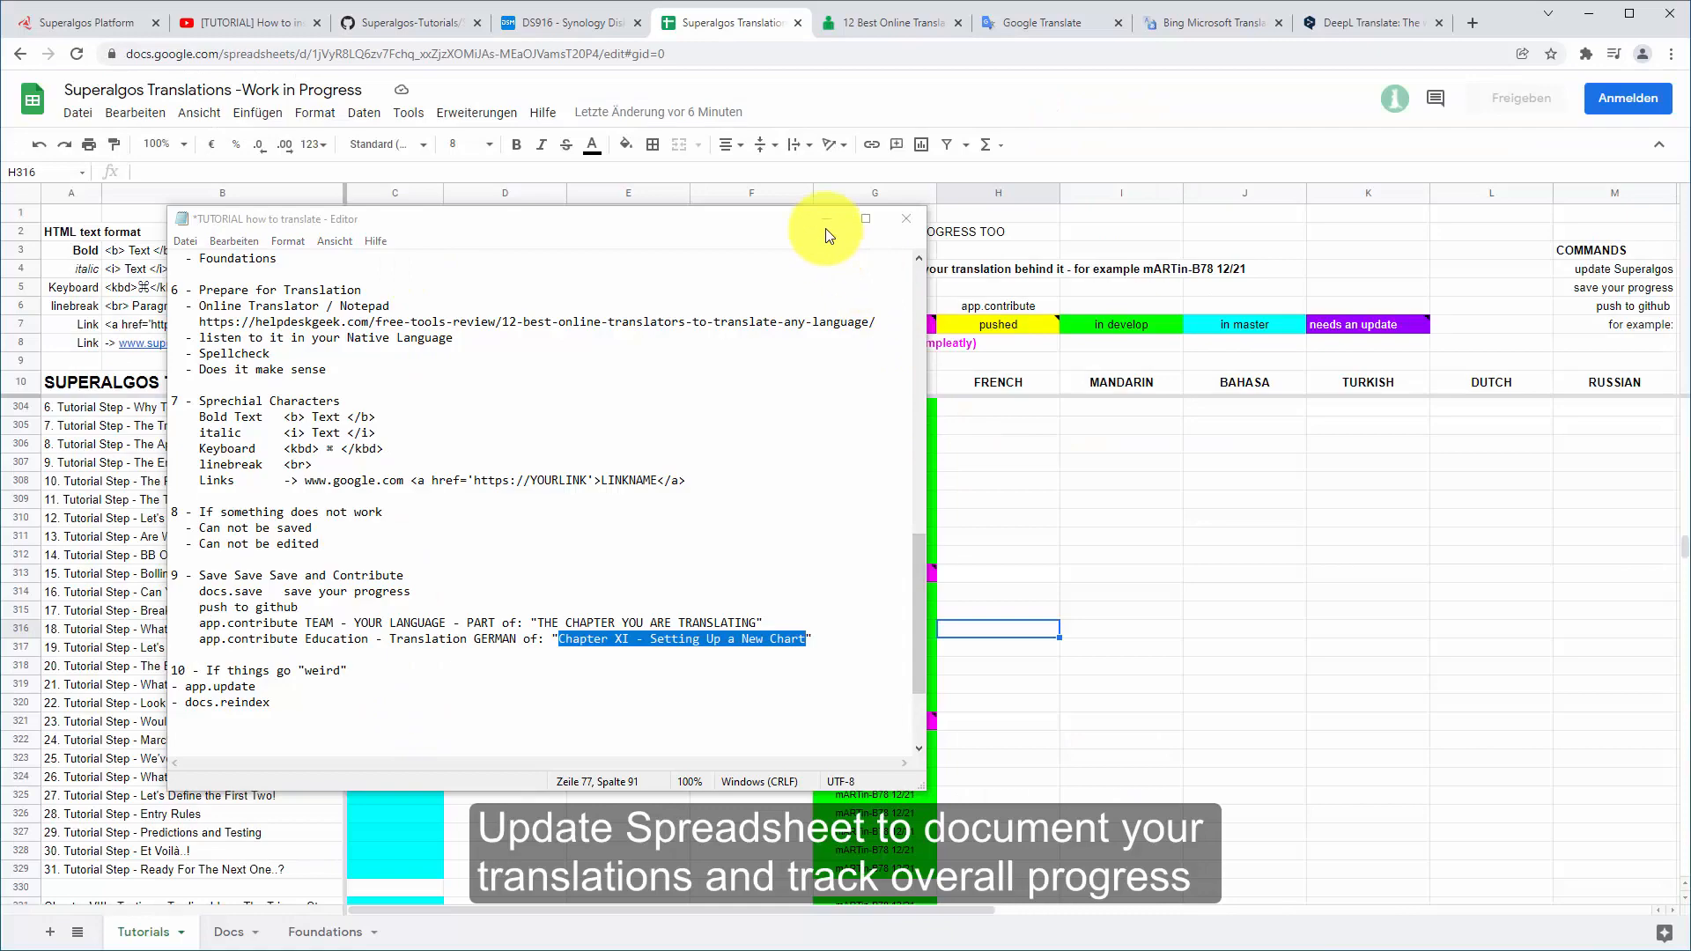
In the translation spreadsheet, copy the "Superalgos-Tutorials 12/21" entry from "Are You Ready?" to the German cell of "One Token to Rule Them All"
left_click(826, 224)
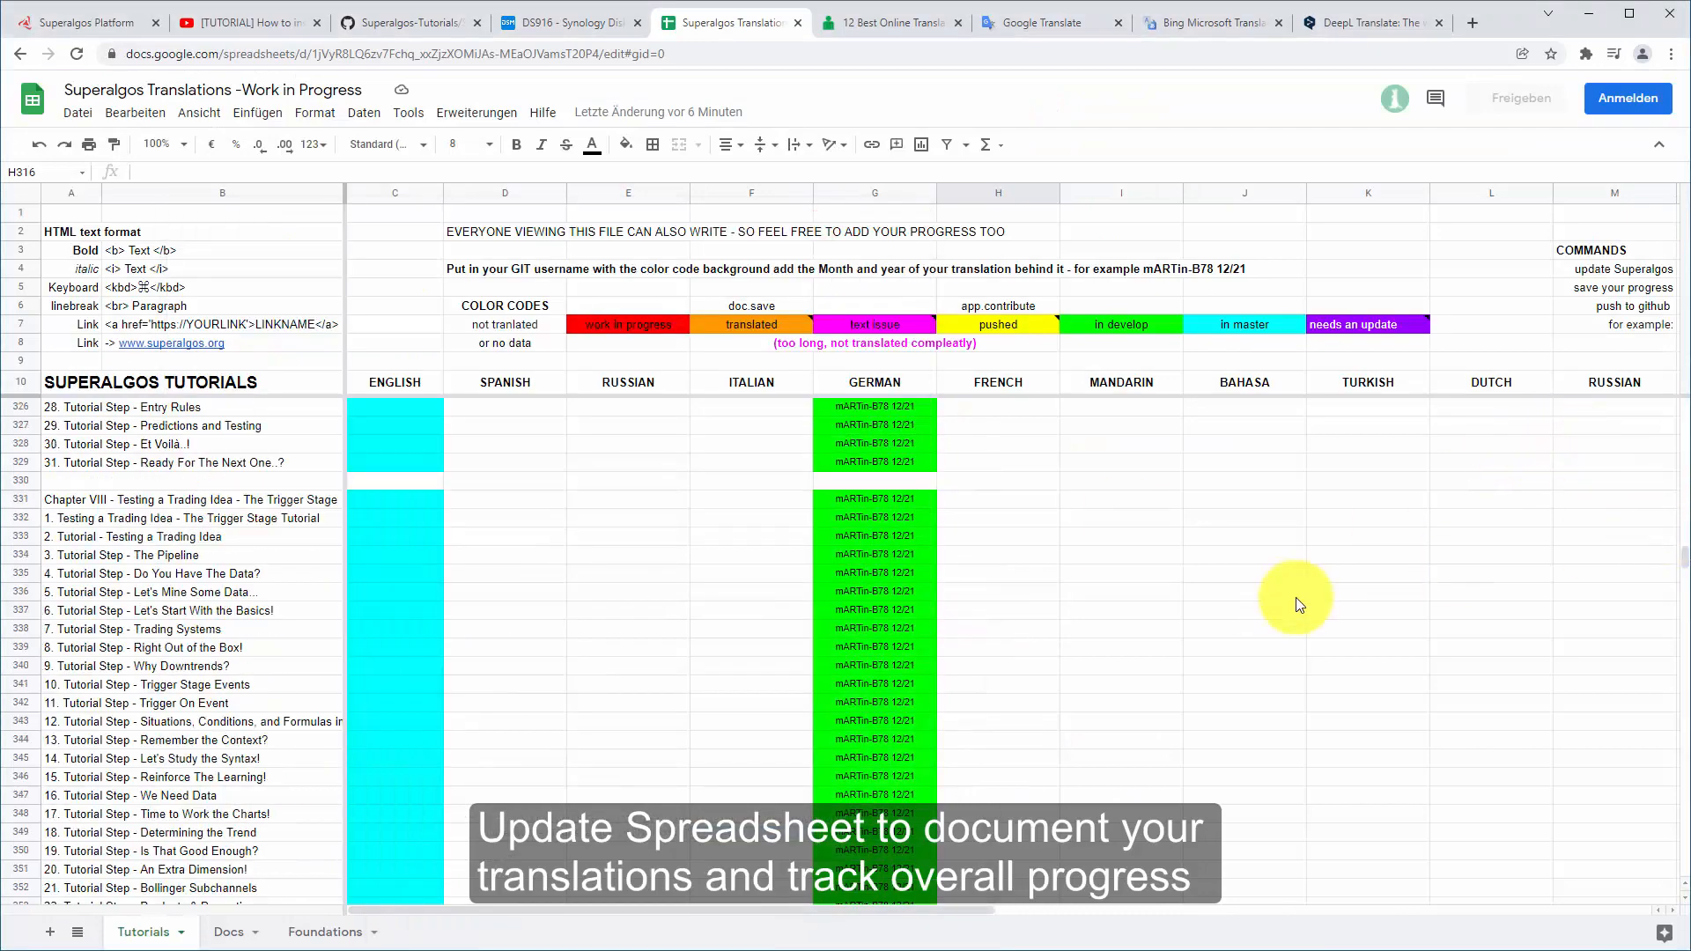
scroll(1296, 605, "down", 20)
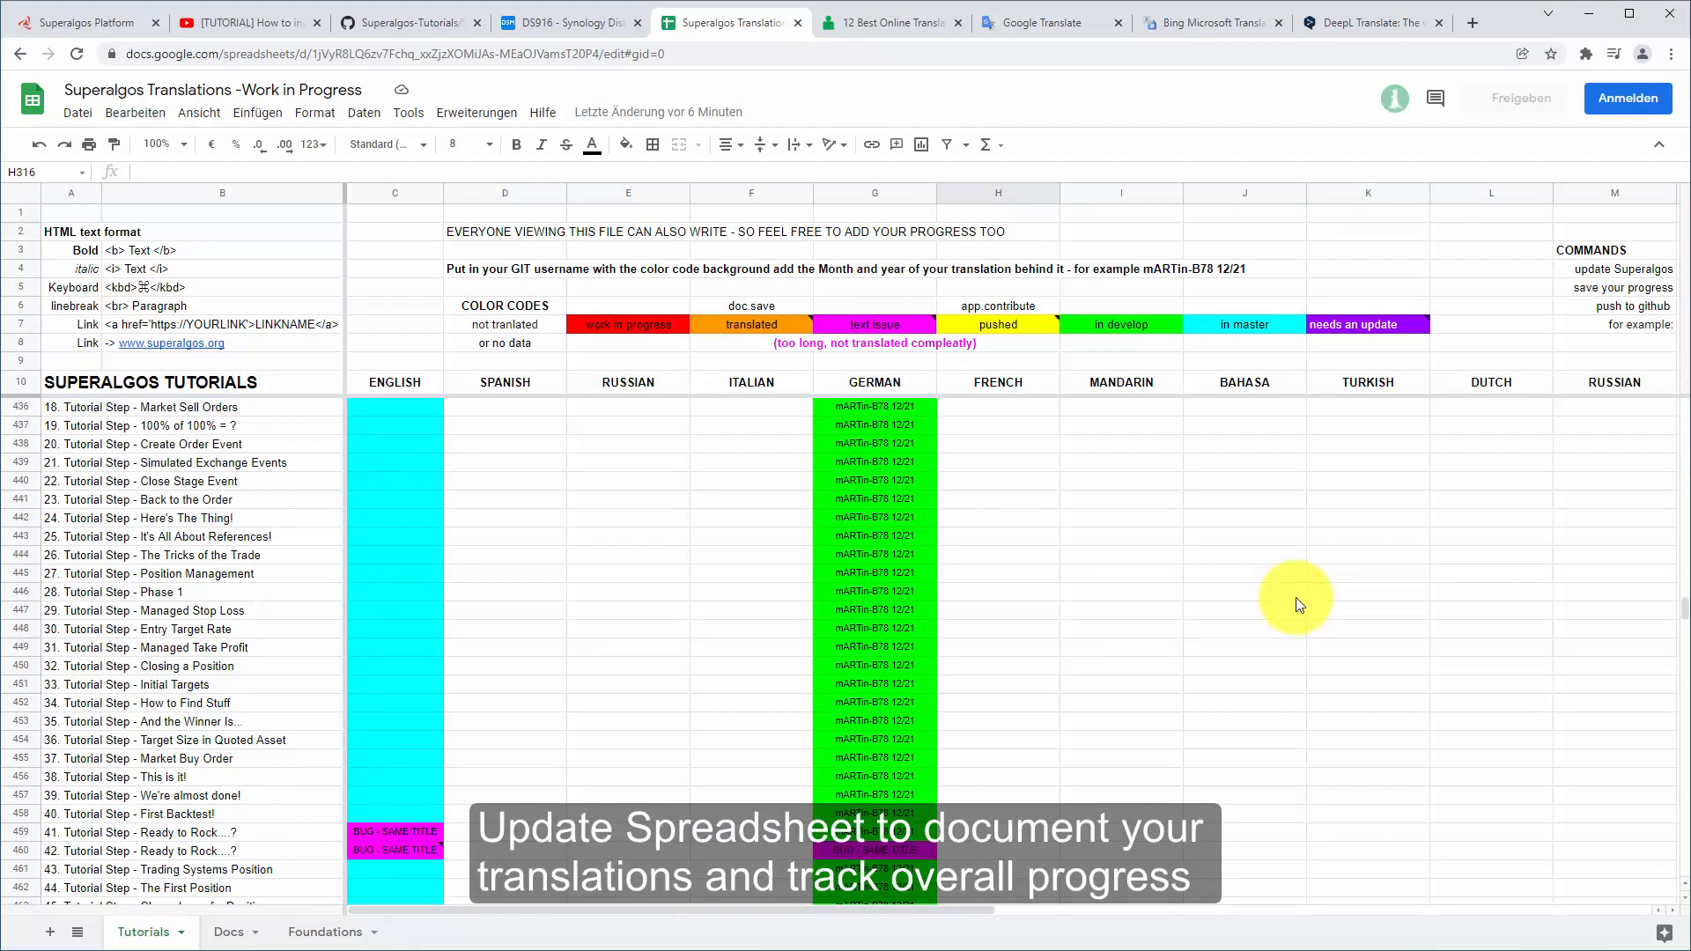
scroll(1296, 605, "down", 11)
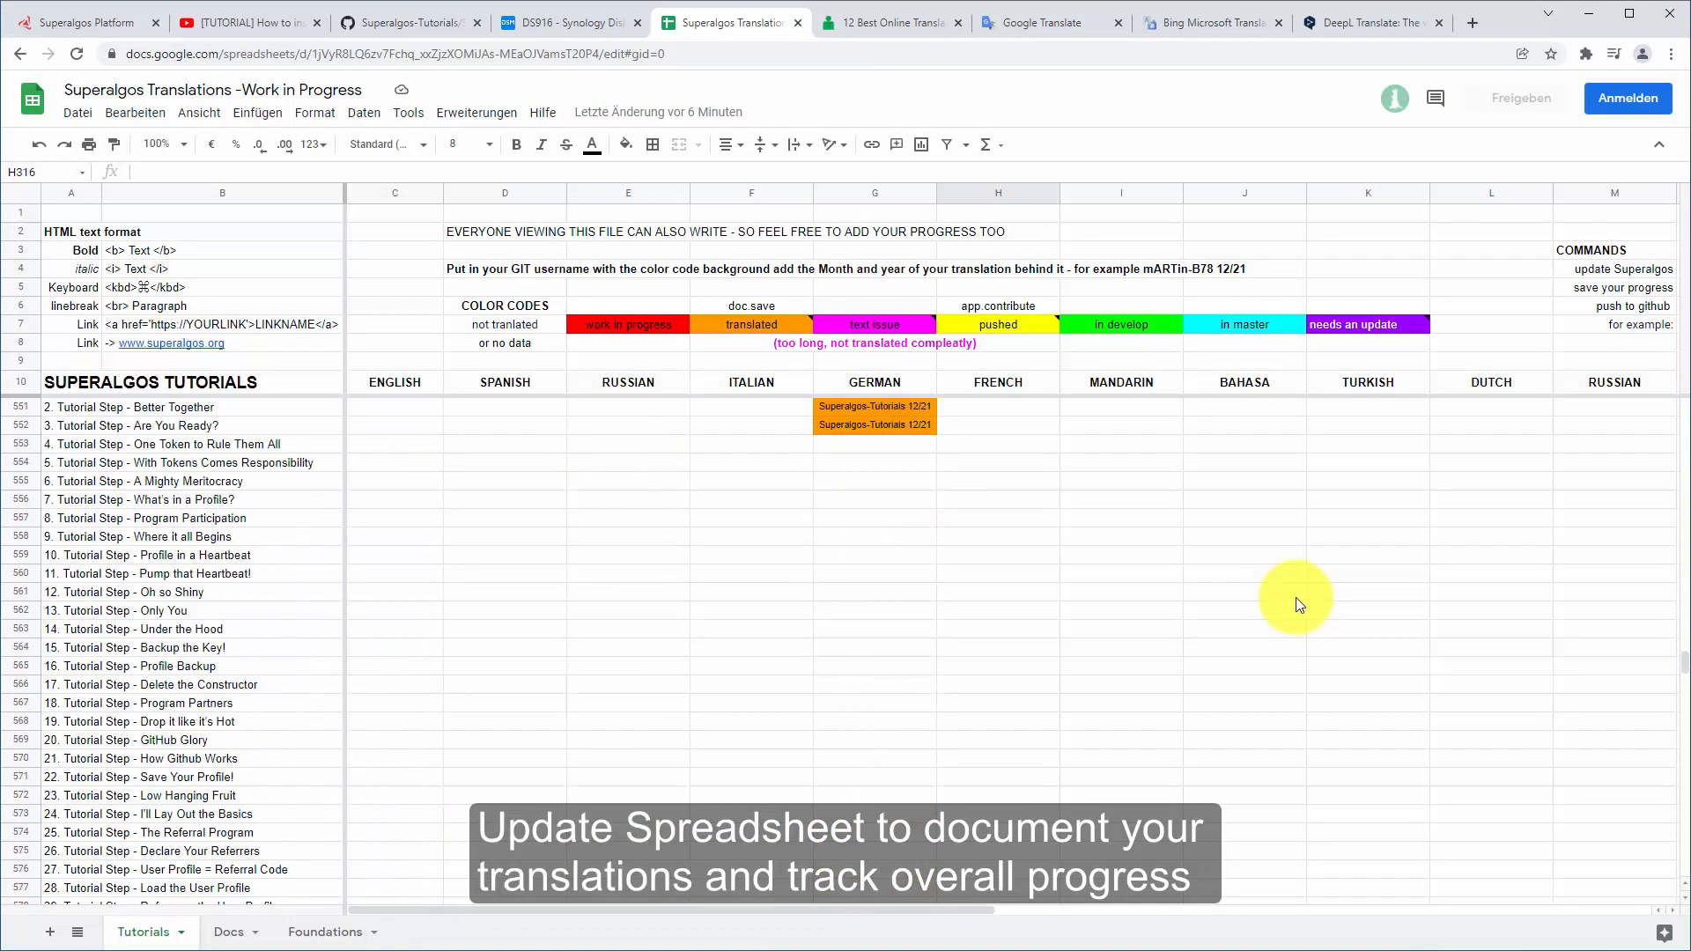
scroll(717, 660, "up", 3)
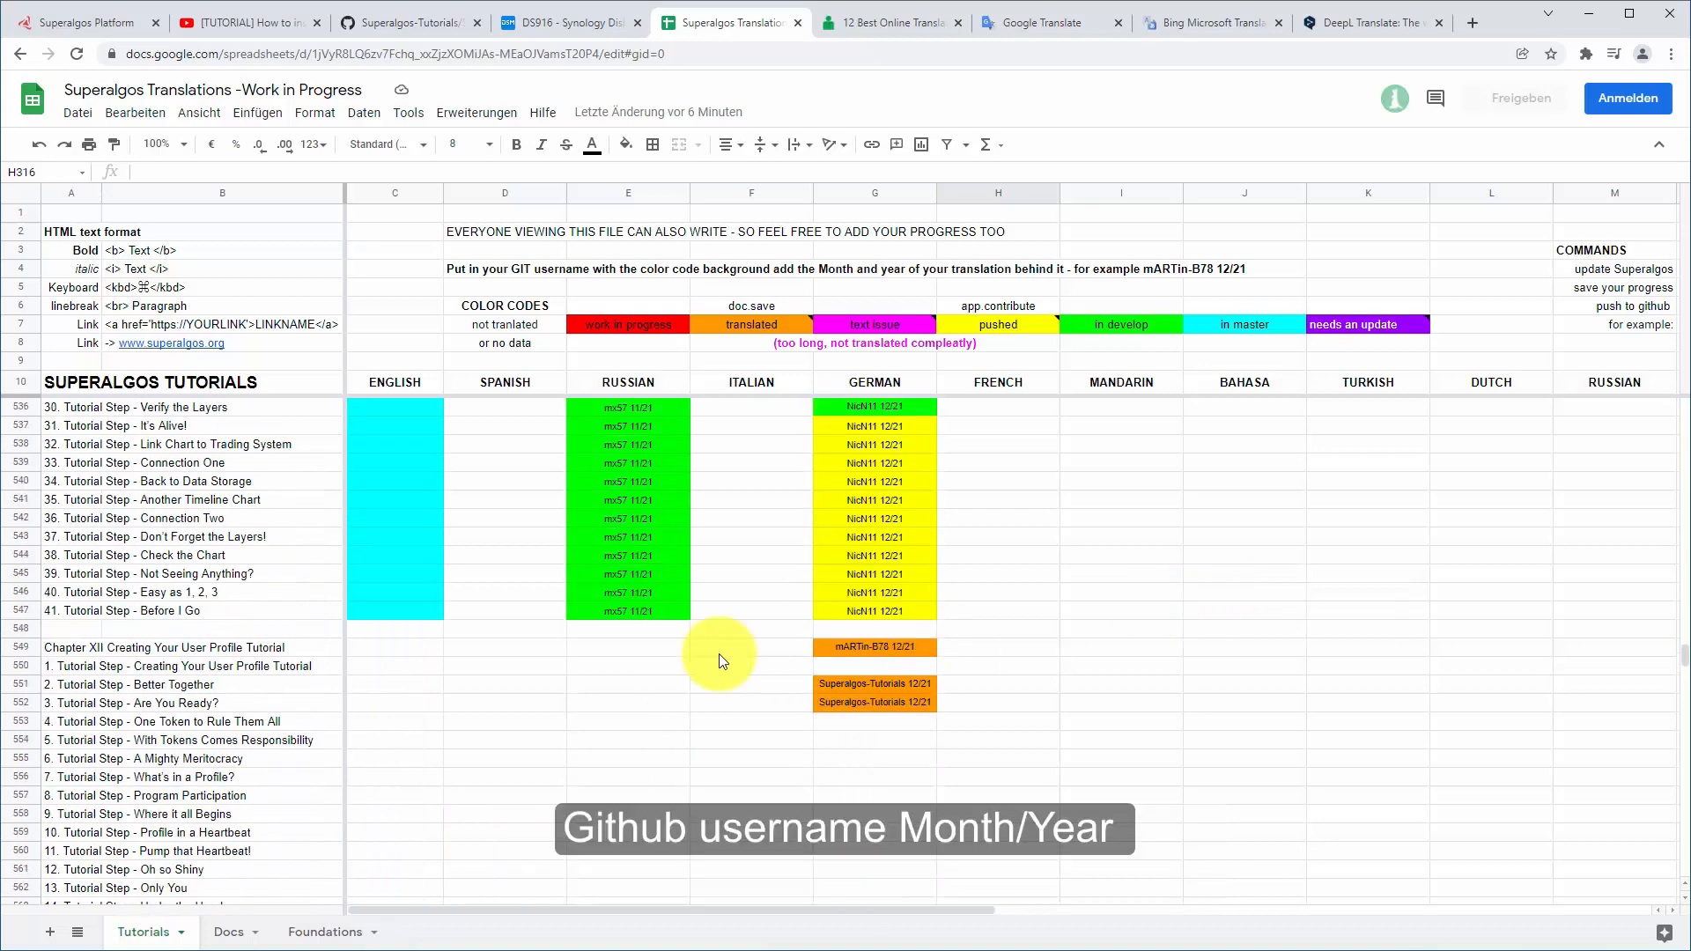
left_click(867, 702)
key("ctrl+c")
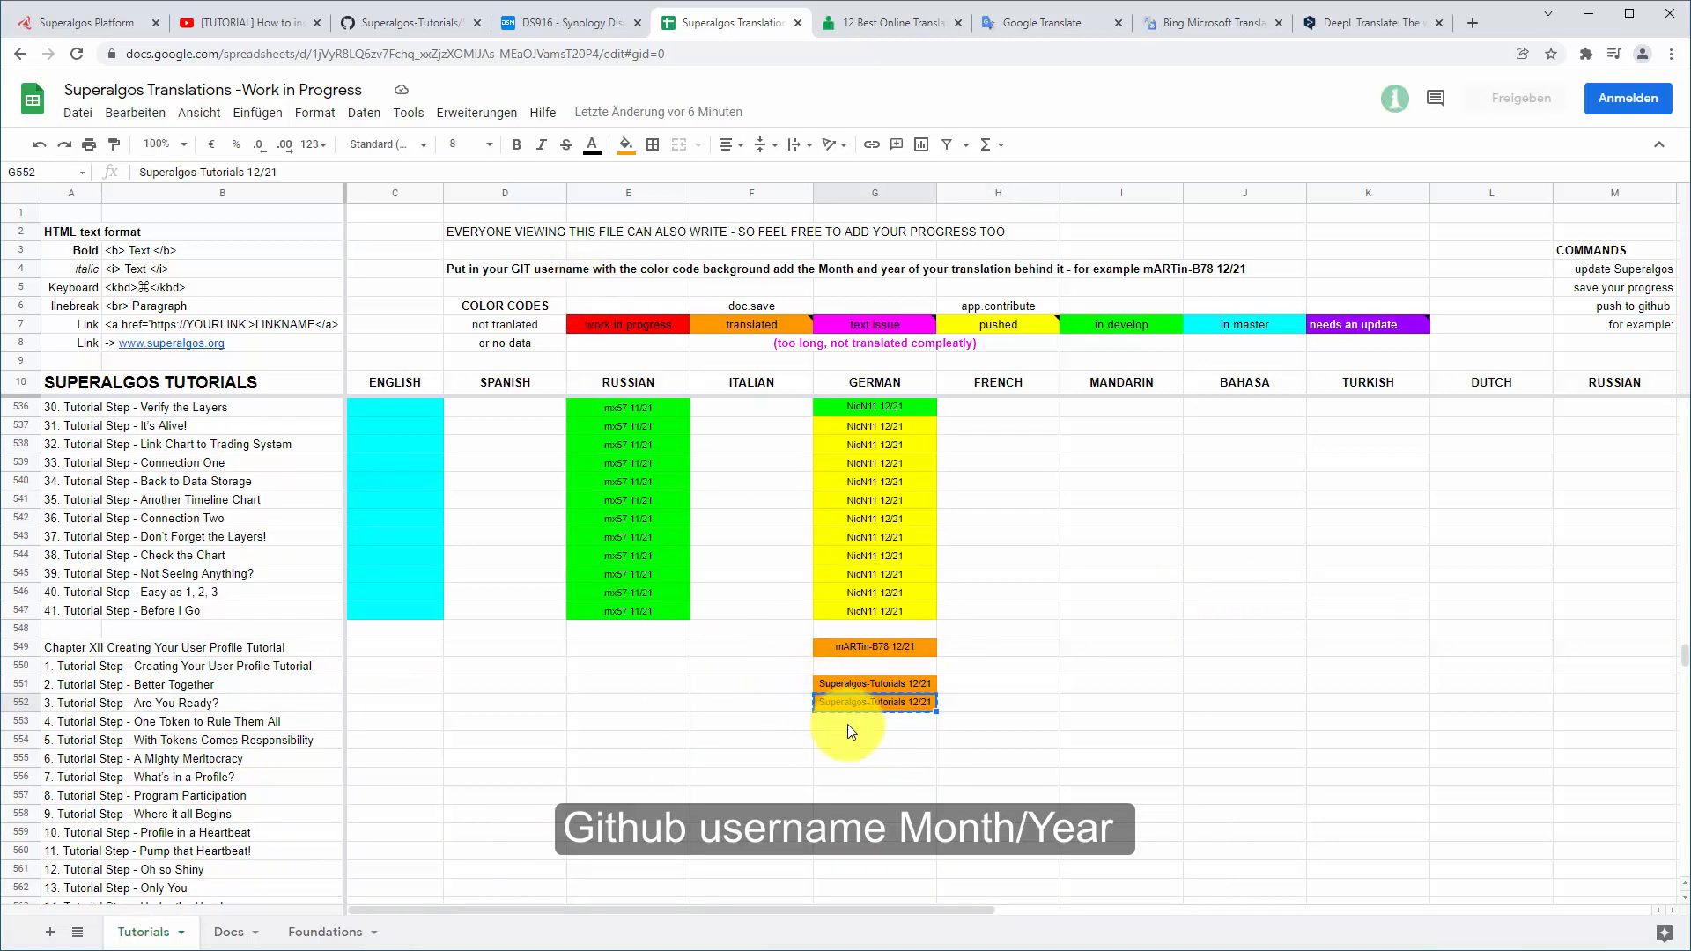
left_click(879, 722)
key("ctrl+v")
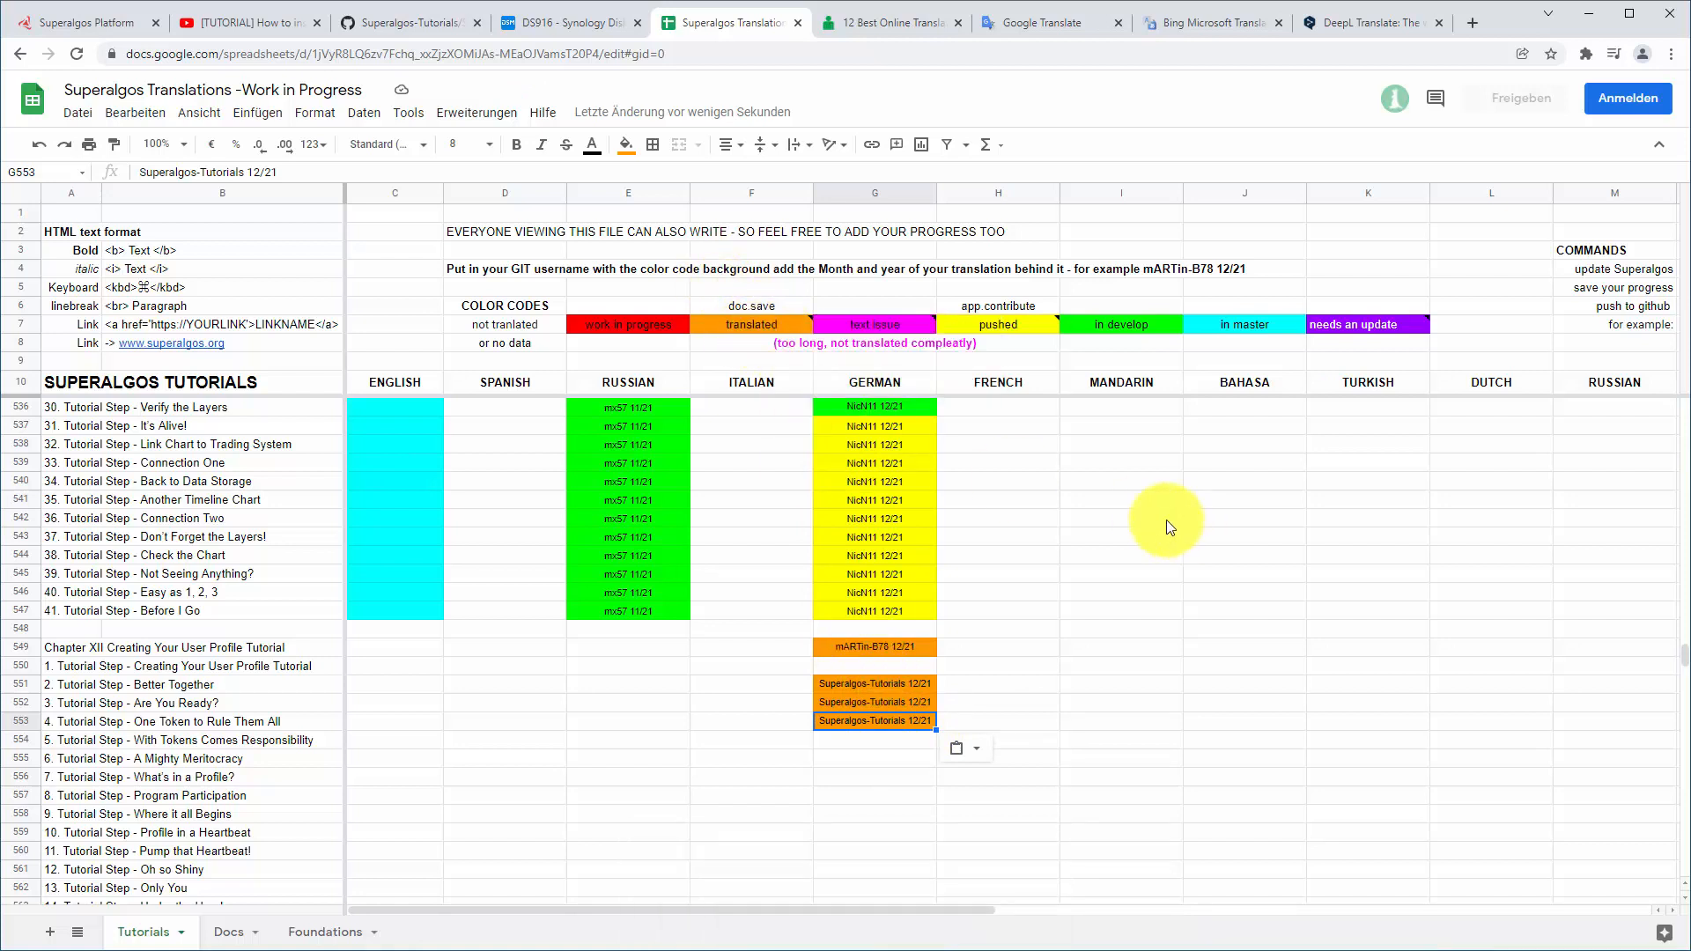
Review the note on the "pushed" colour code and the German progress entries across the tutorial chapters
mouse_move(1019, 332)
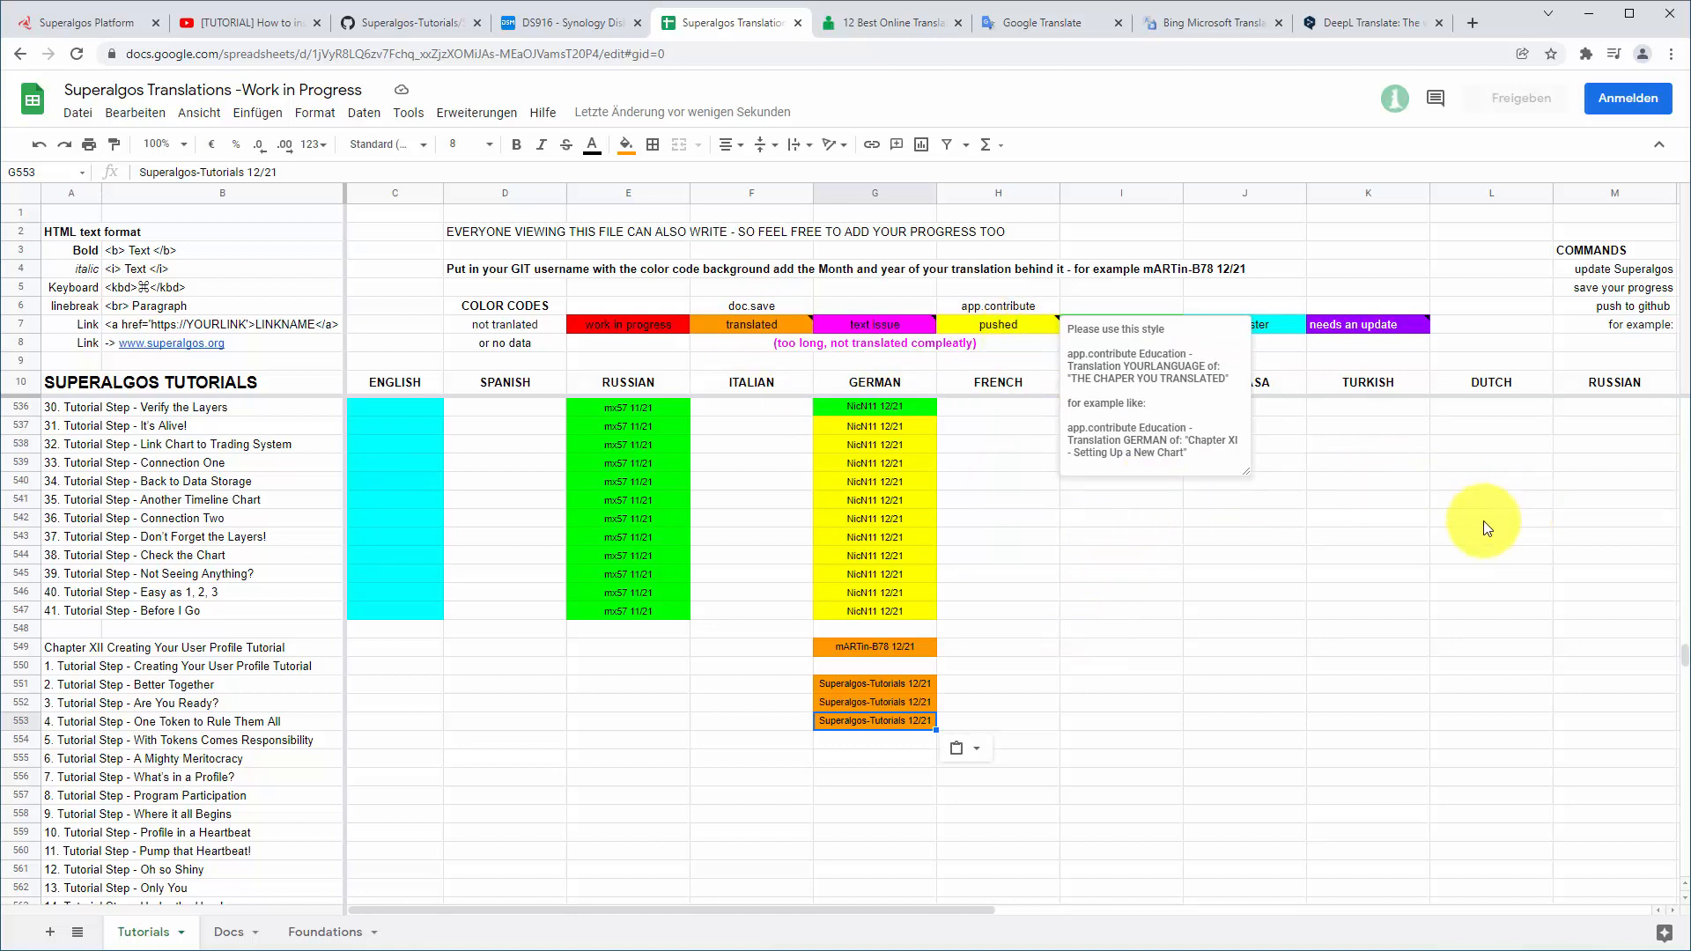
left_click(1451, 553)
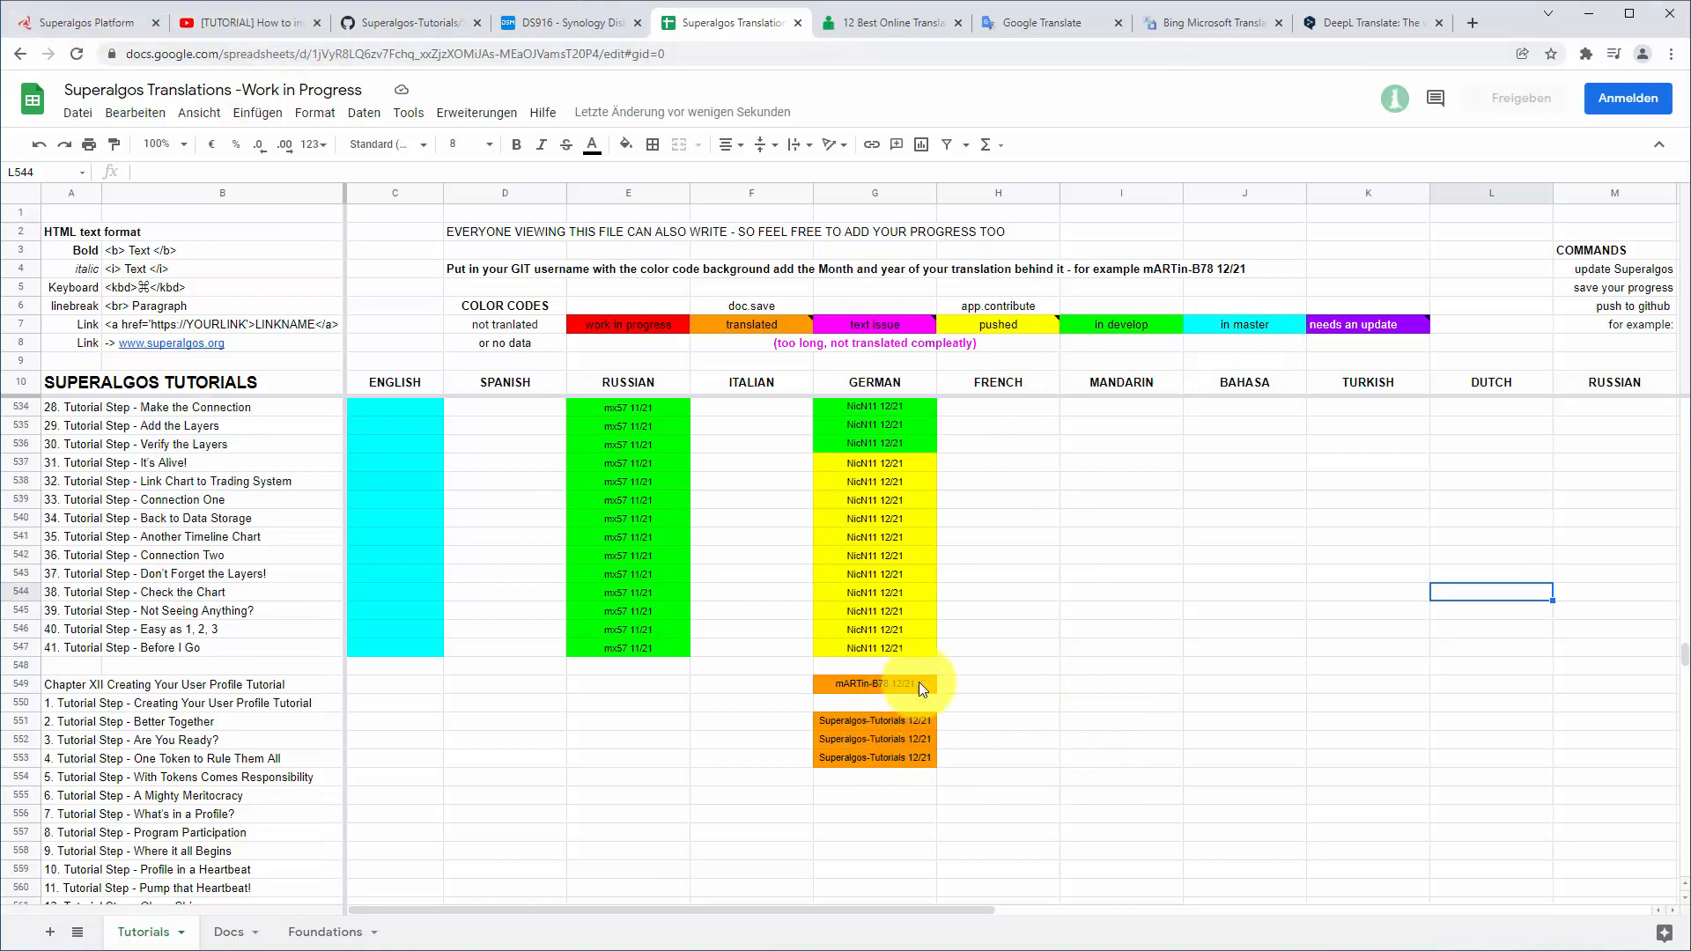
scroll(918, 682, "up", 5)
scroll(918, 681, "up", 10)
scroll(917, 682, "down", 7)
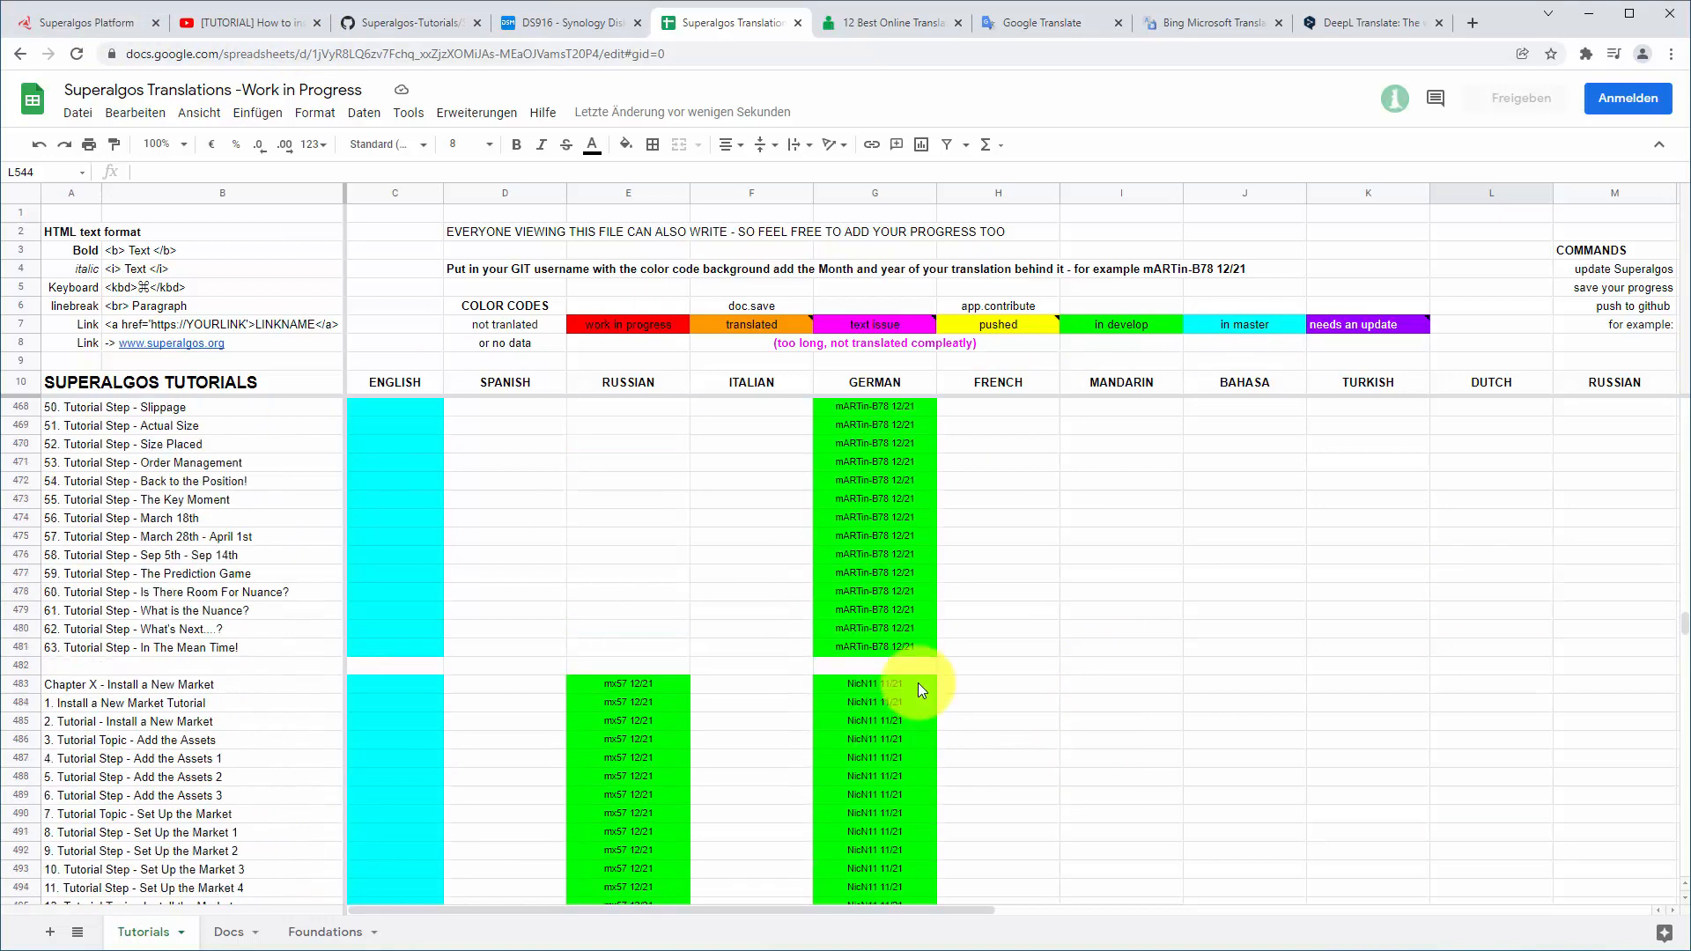
scroll(917, 691, "down", 8)
scroll(918, 692, "down", 2)
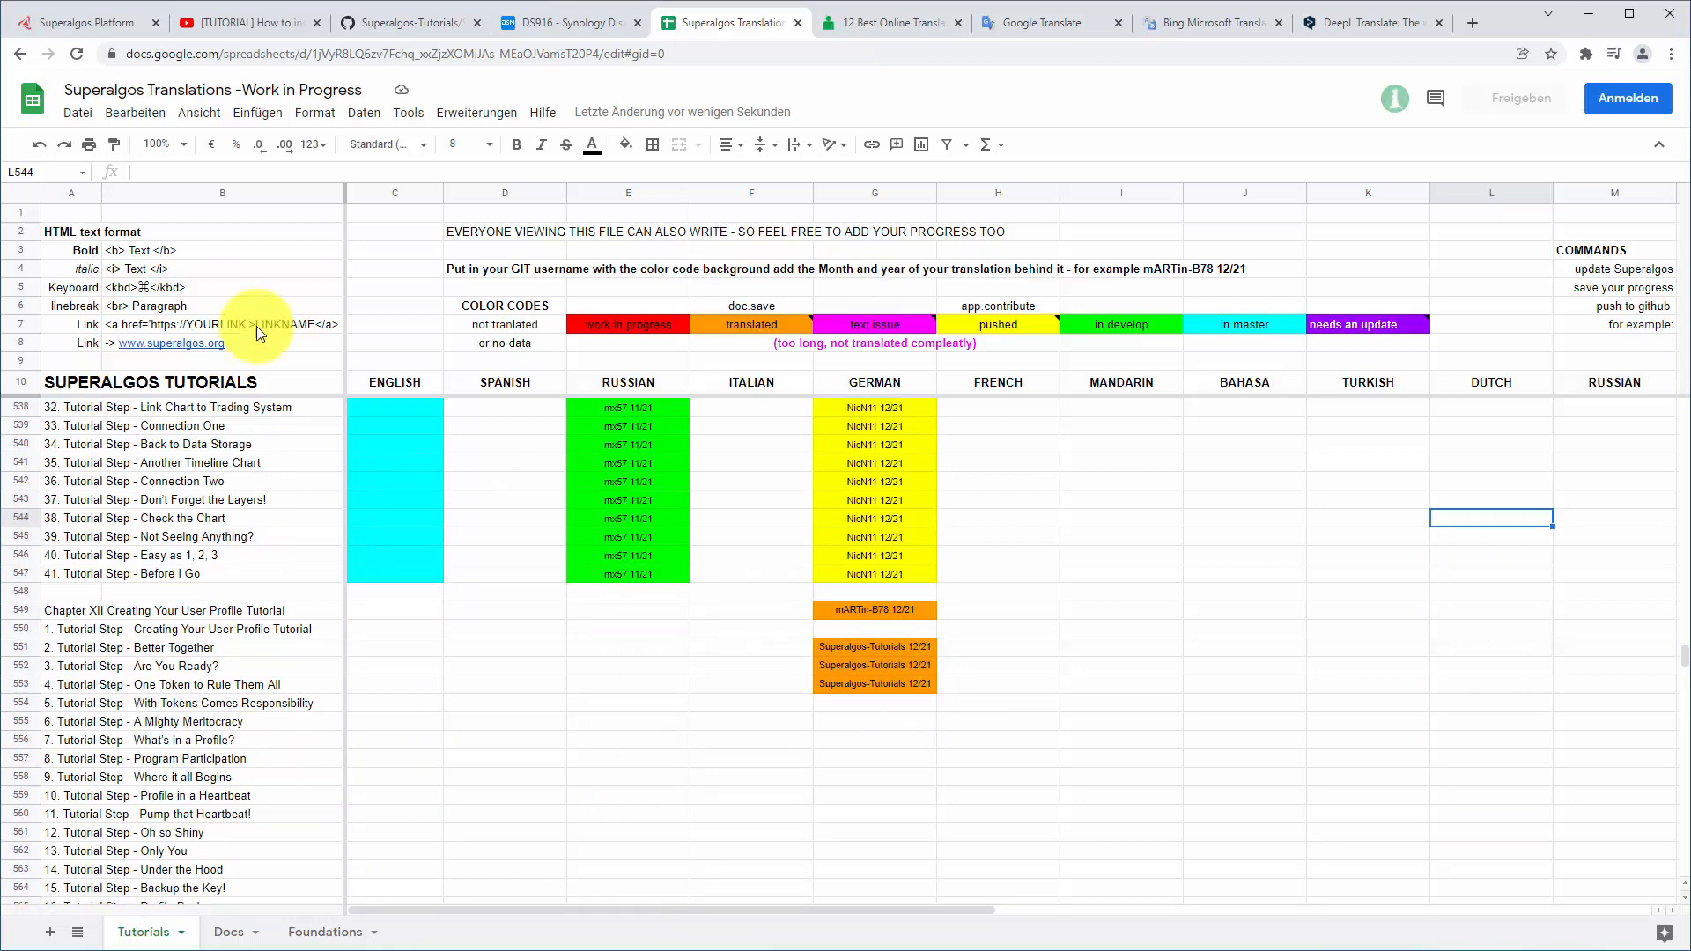
Return to Superalgos and review the app.update and docs.reindex troubleshooting notes in Notepad, then put the notes away
left_click(95, 23)
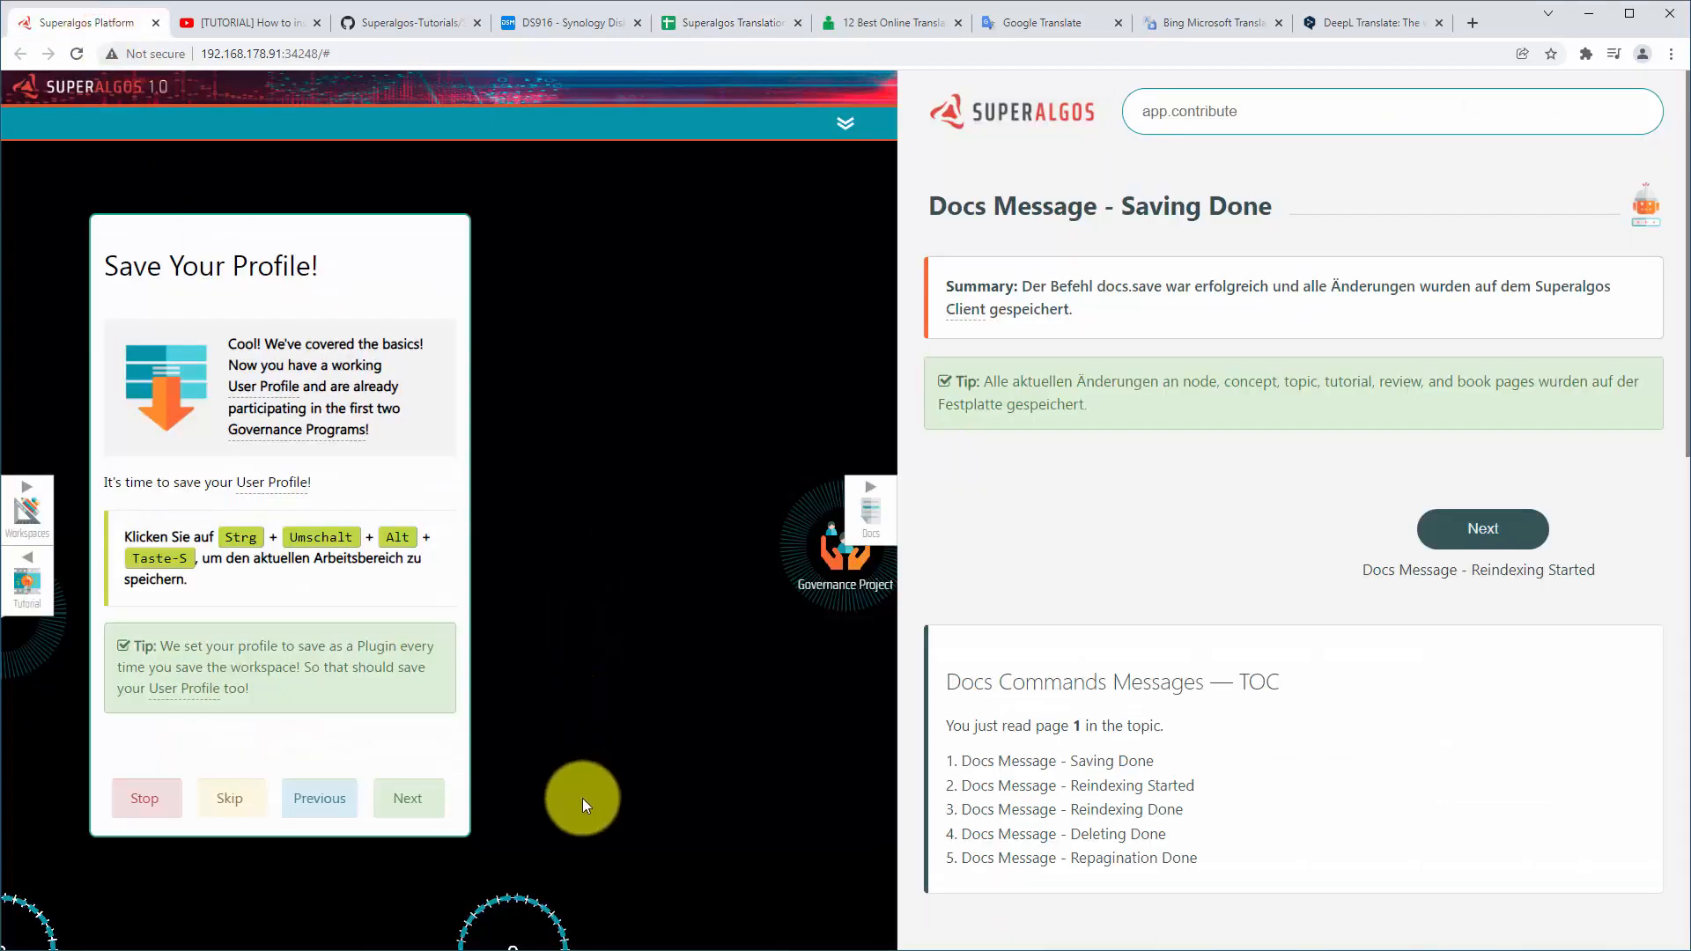
key("alt+Tab")
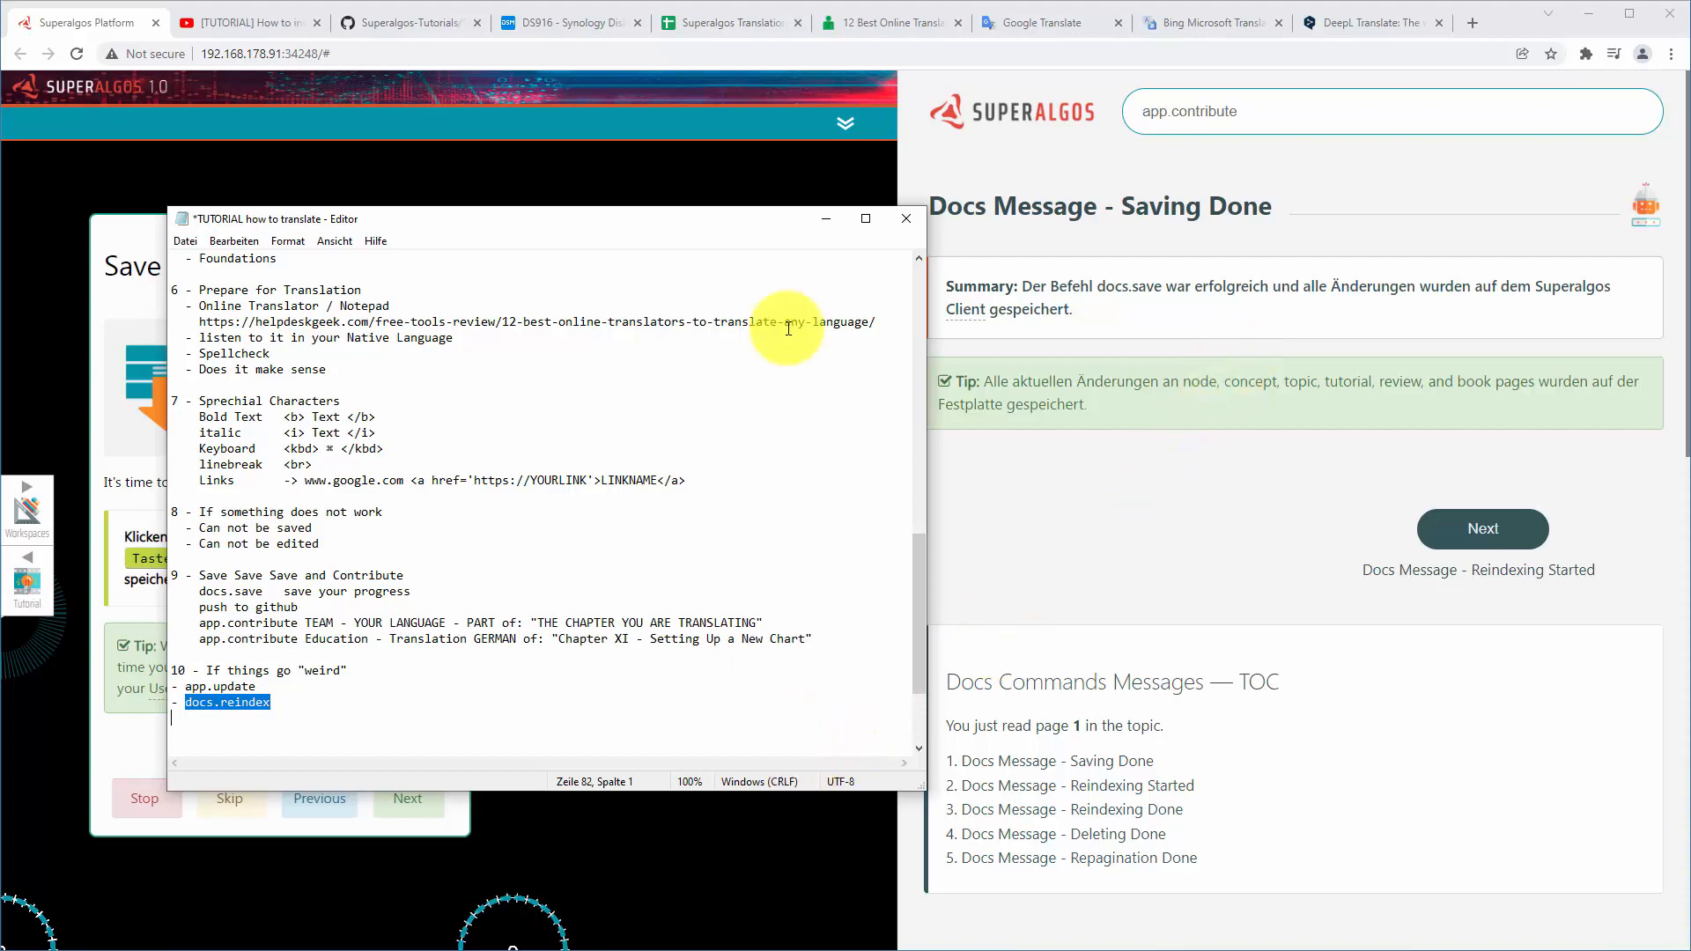
left_click(823, 218)
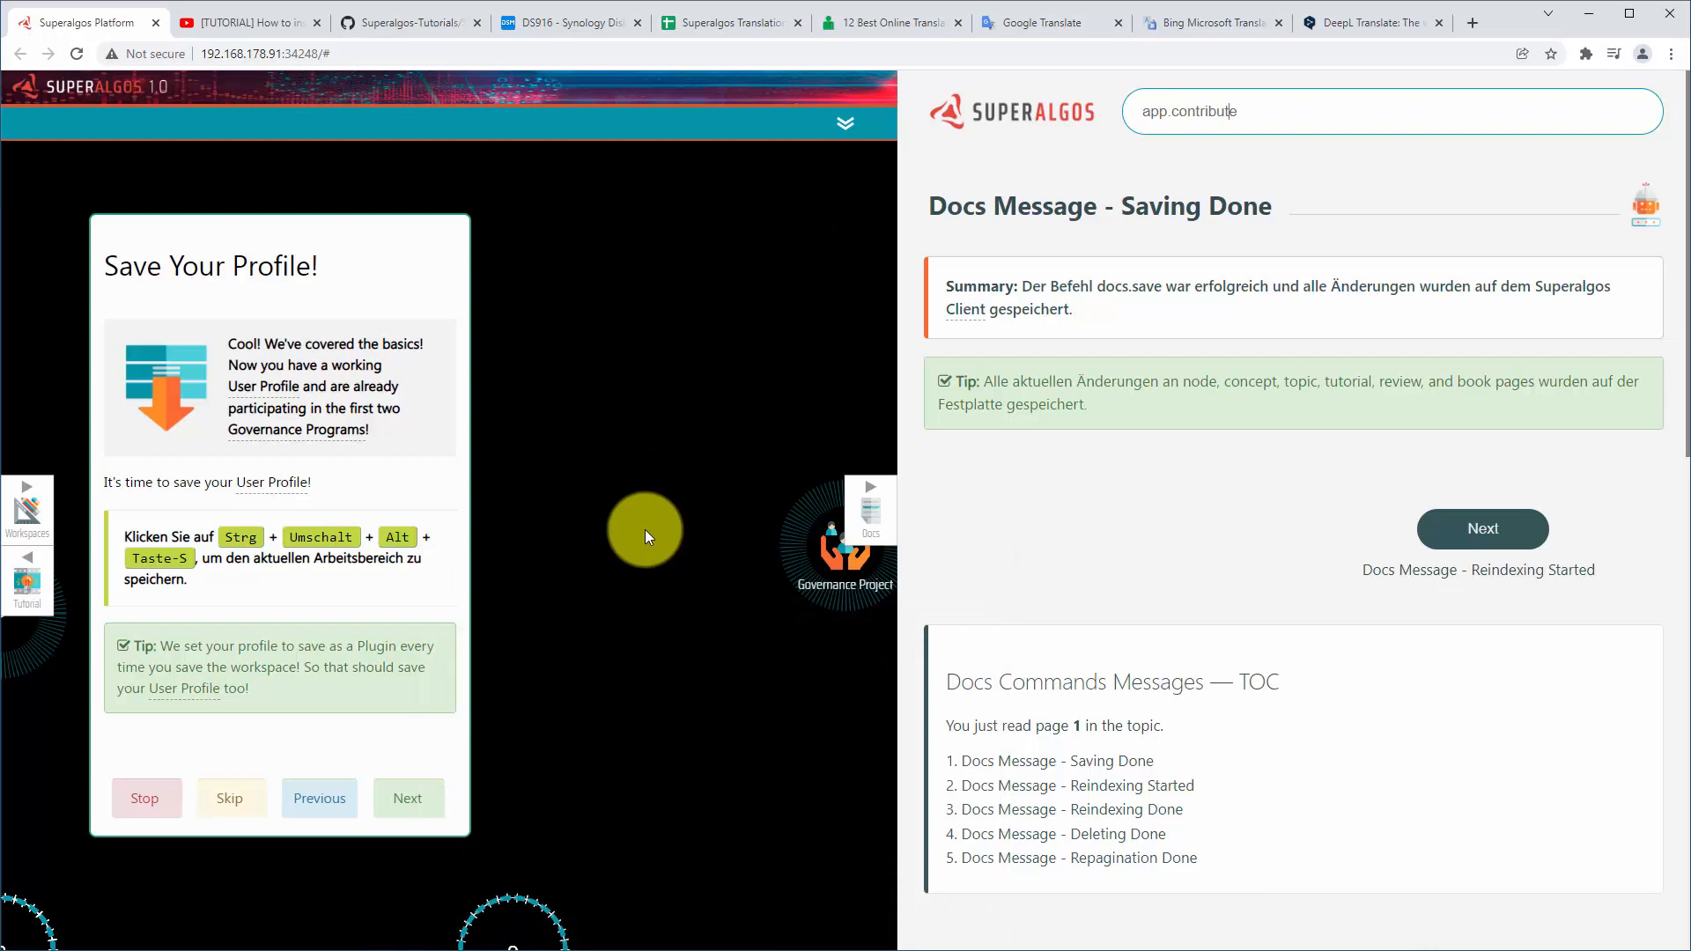